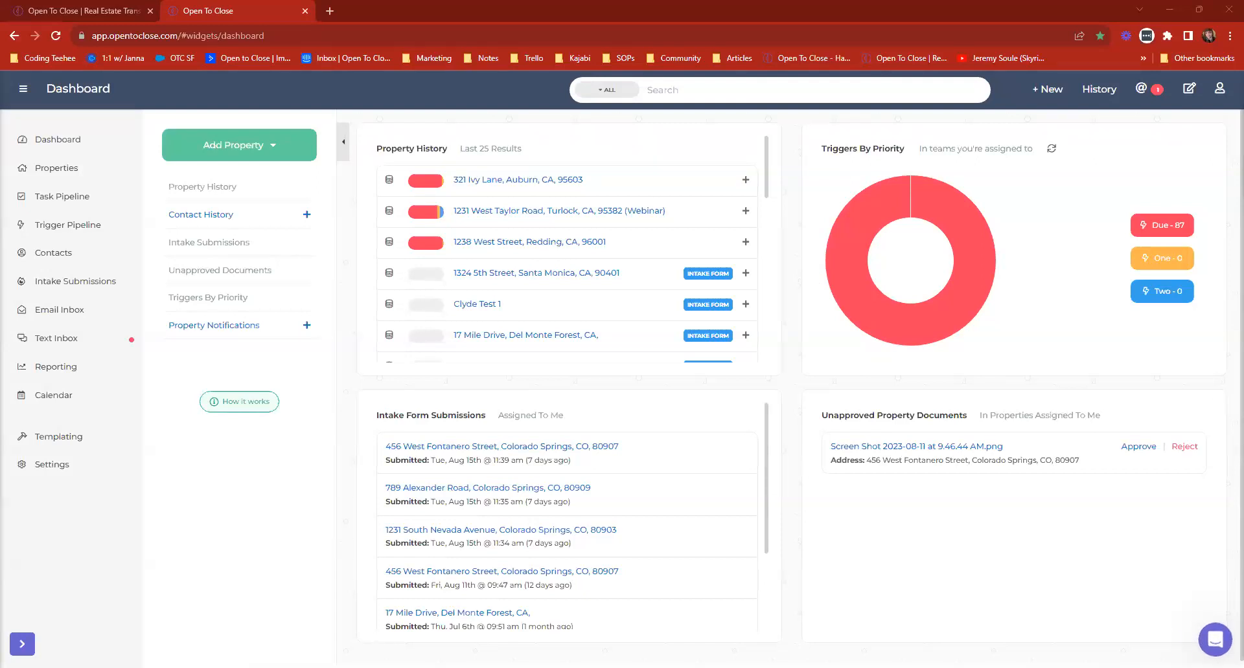
Open a new message to support in the help messenger, then close the messenger without sending anything.
click(1212, 643)
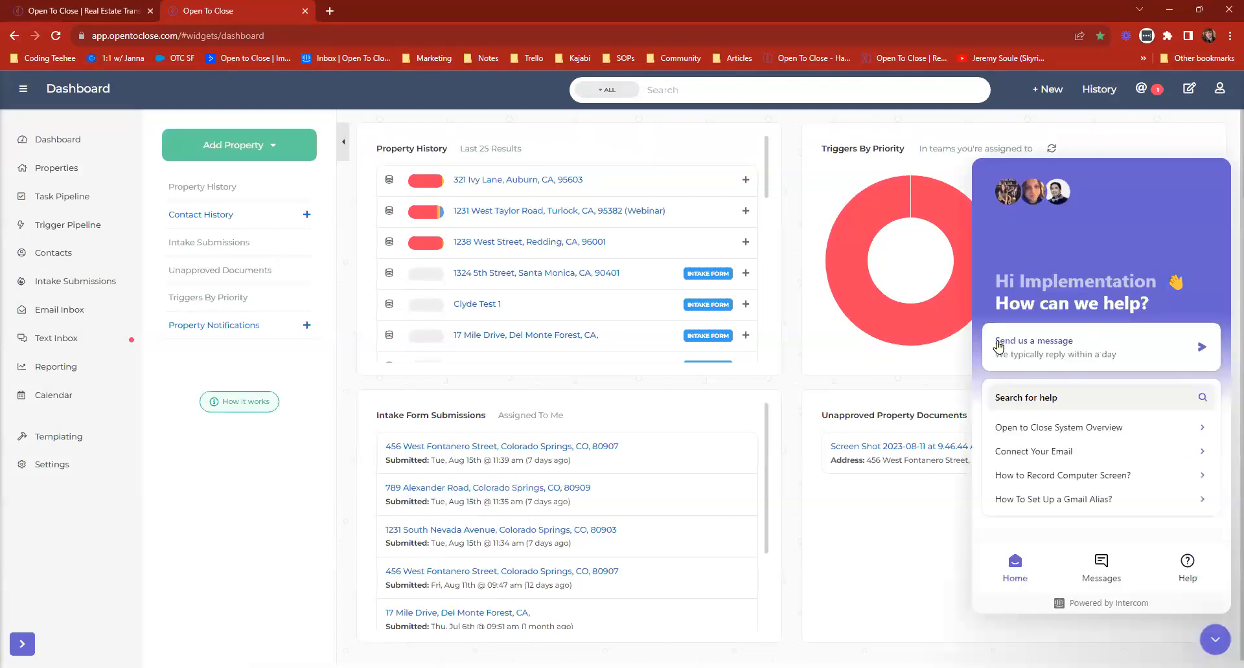
click(1036, 341)
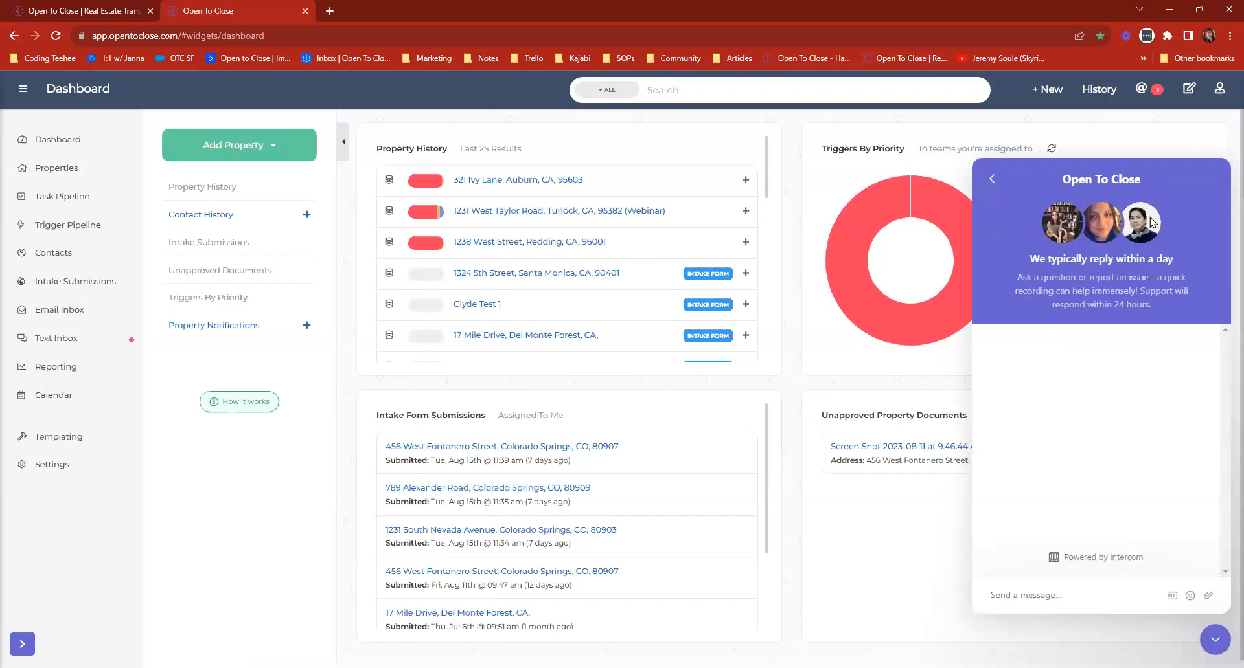
click(1058, 586)
click(1215, 639)
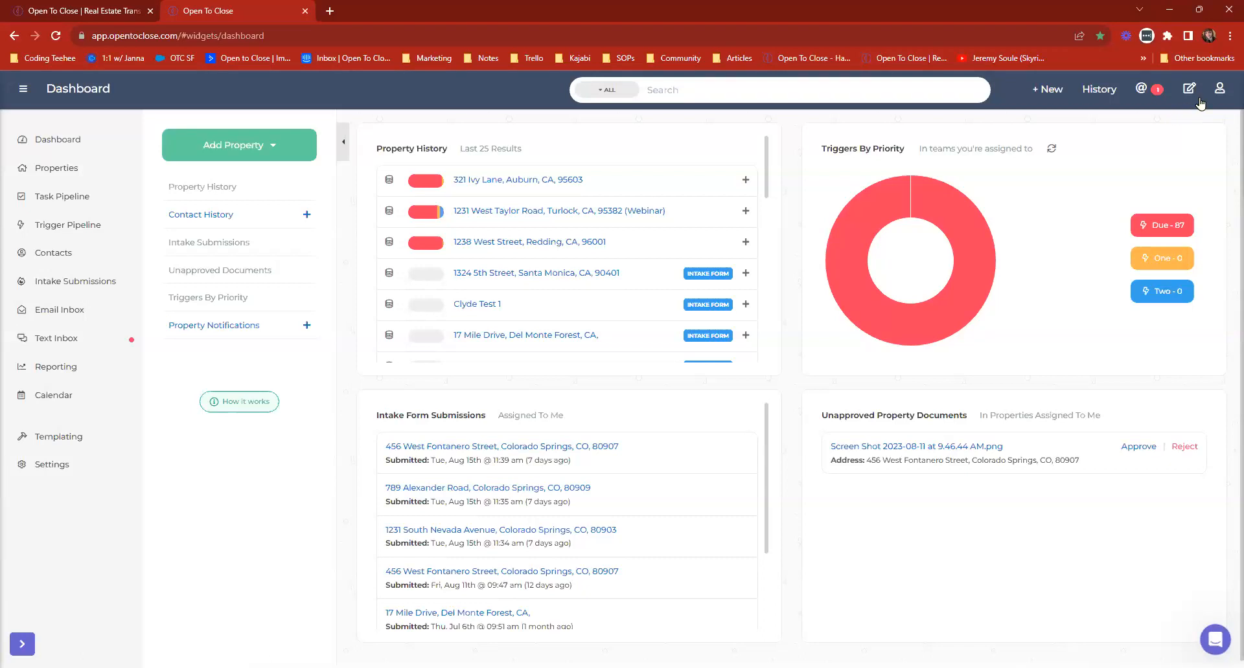
Open the Support Center, search its articles for "smart blocks", look through the results and close the Support Center.
click(1224, 88)
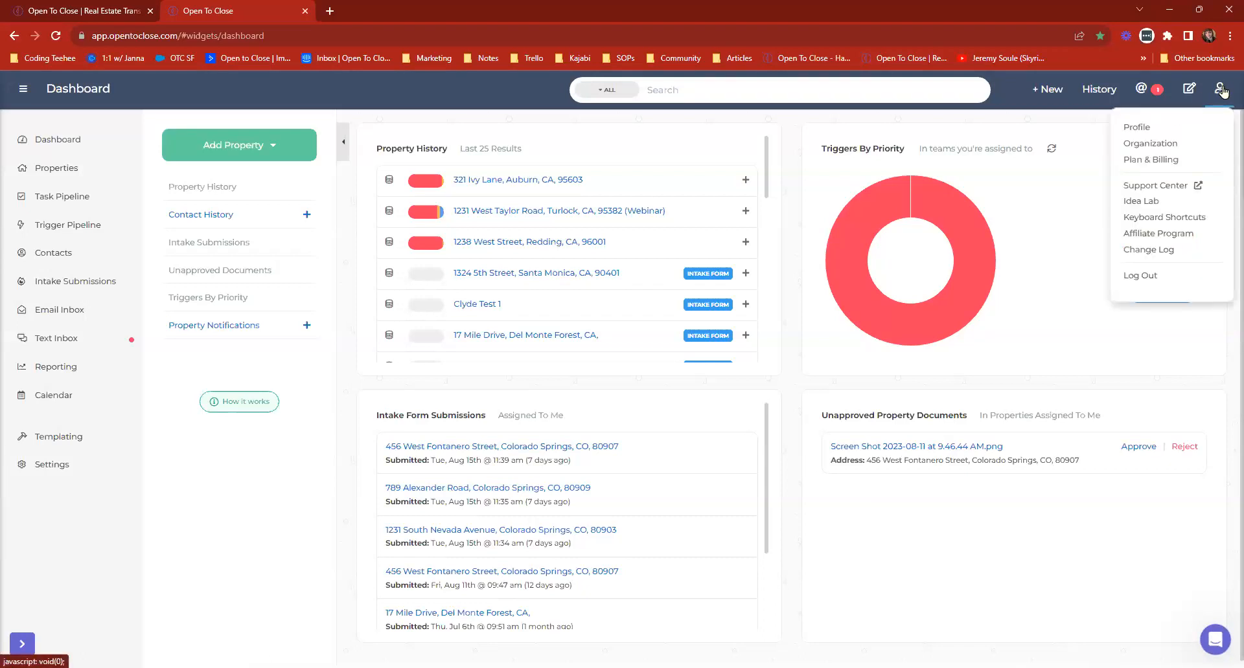
click(1159, 187)
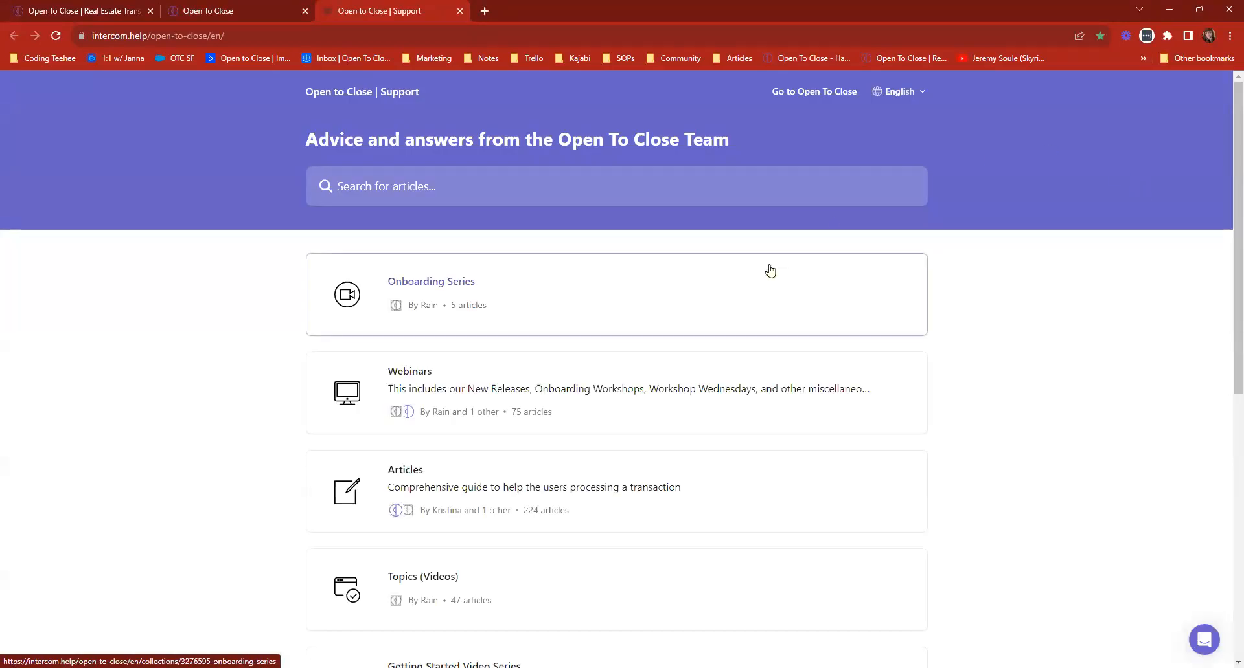
click(722, 195)
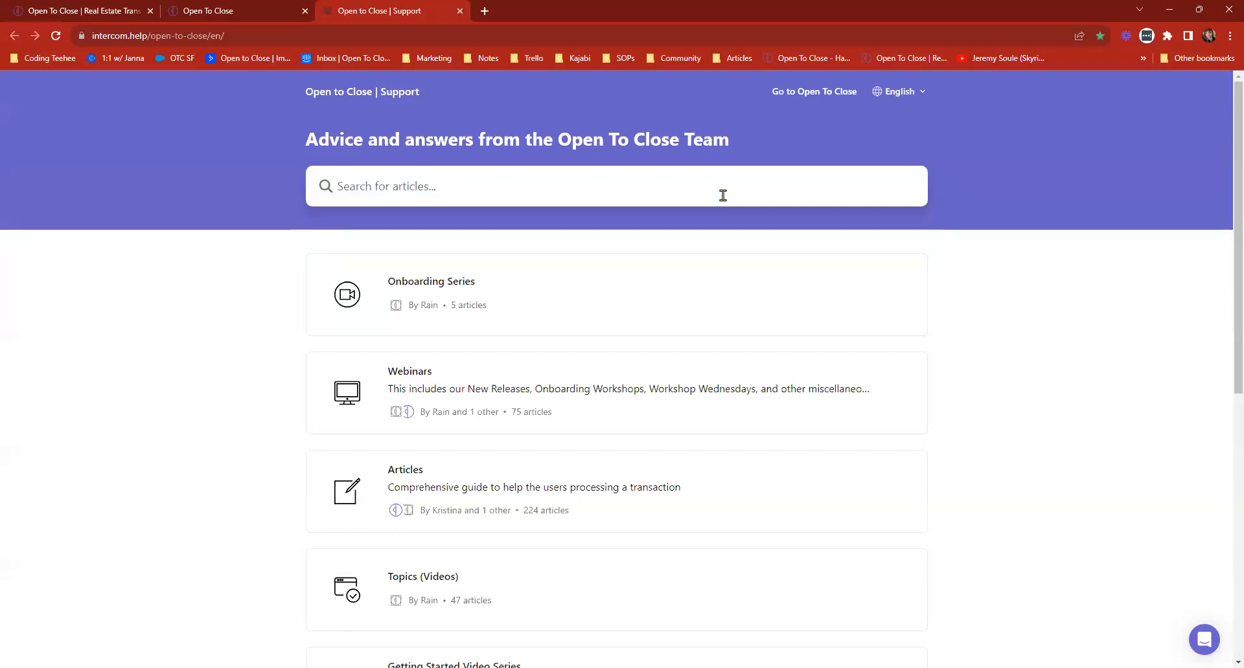
text(smart blci)
key(BackSpace)
text(ocks)
key(Return)
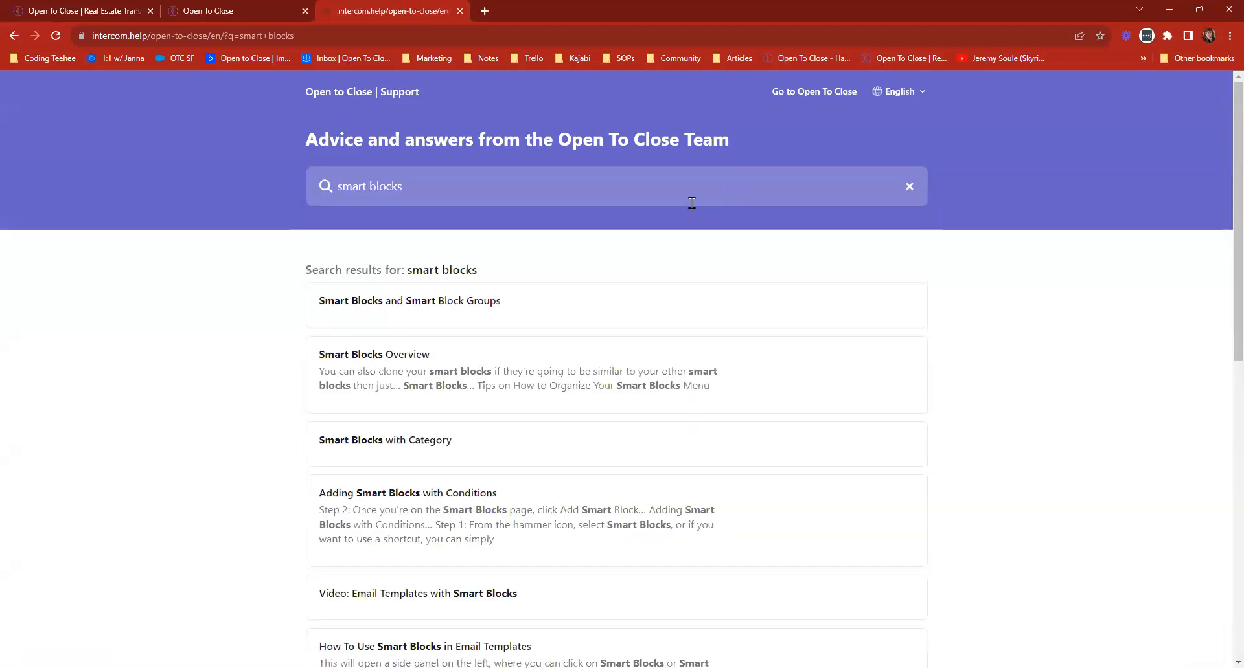
scroll(588, 511, down, 2)
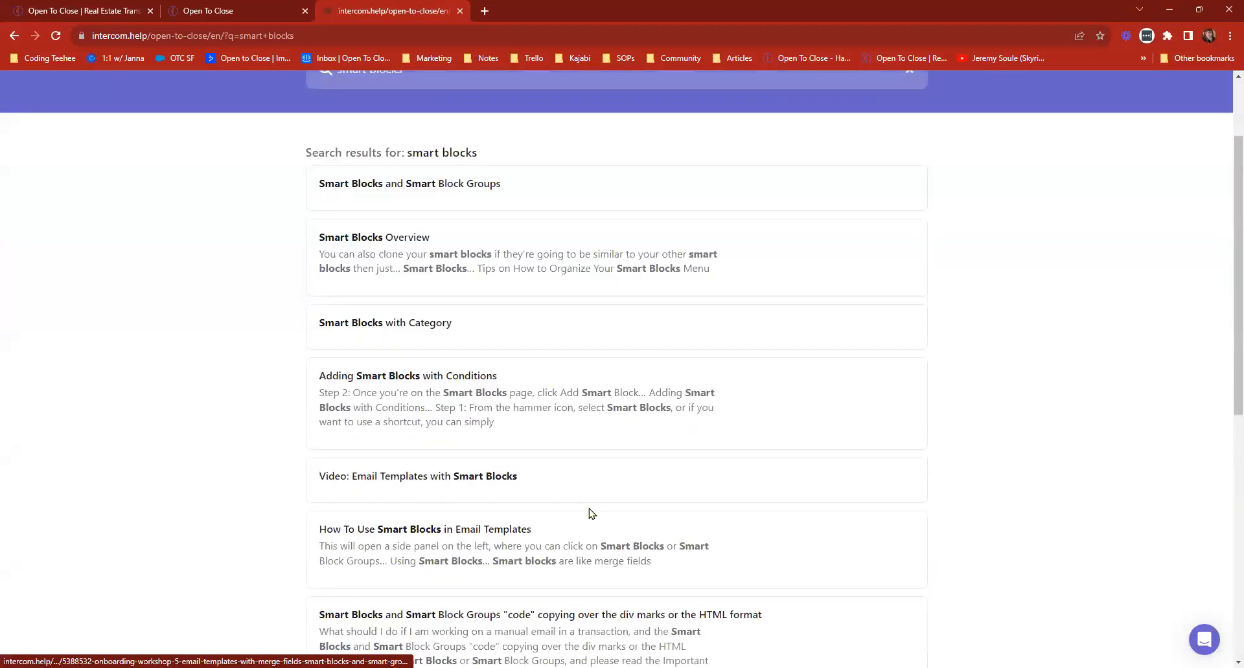
click(460, 11)
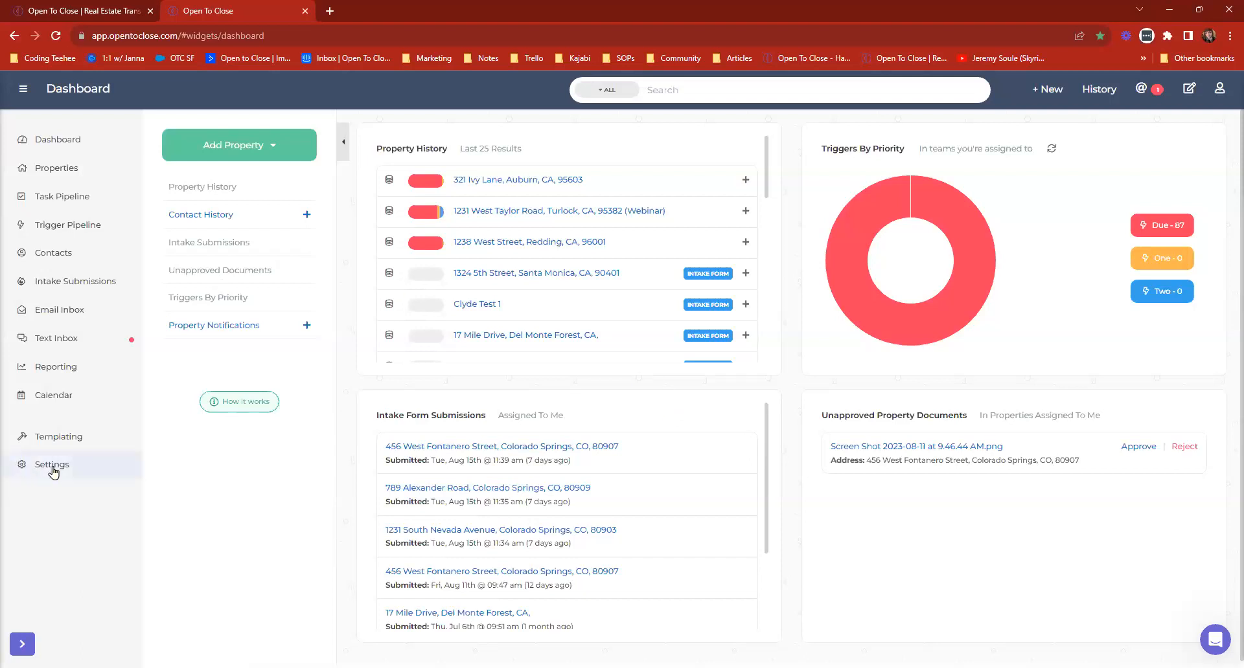
Open the form for adding a SkySlope API profile in the Apps & API's settings.
click(26, 469)
click(68, 497)
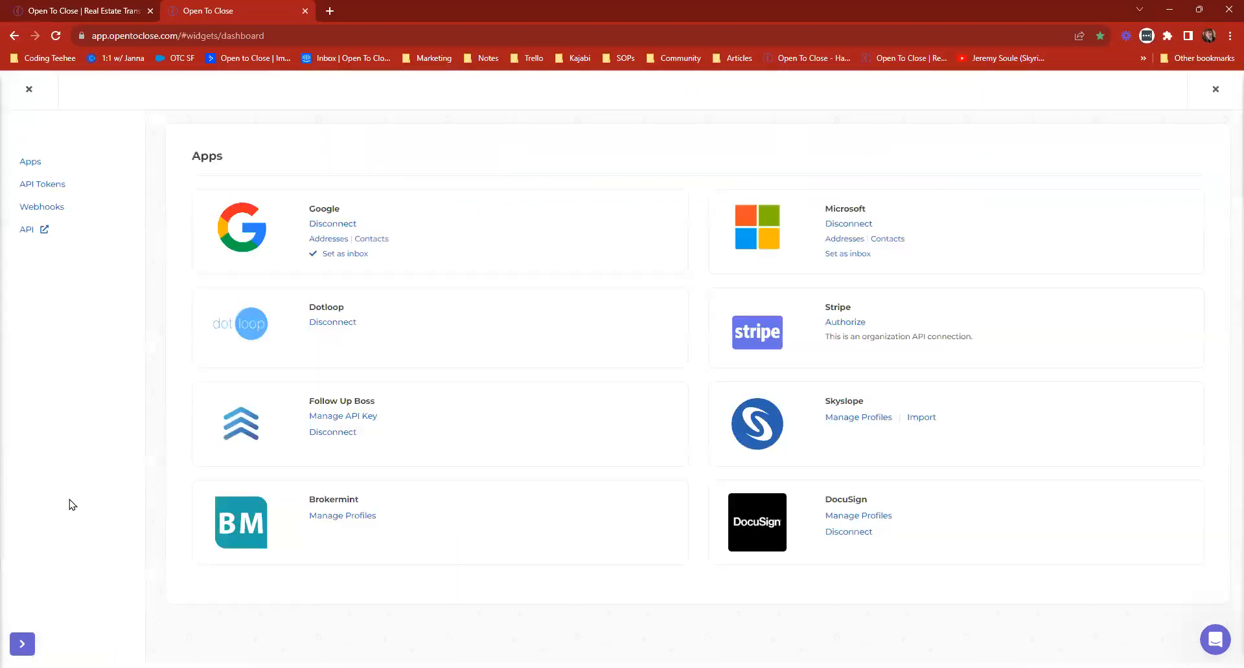
click(874, 418)
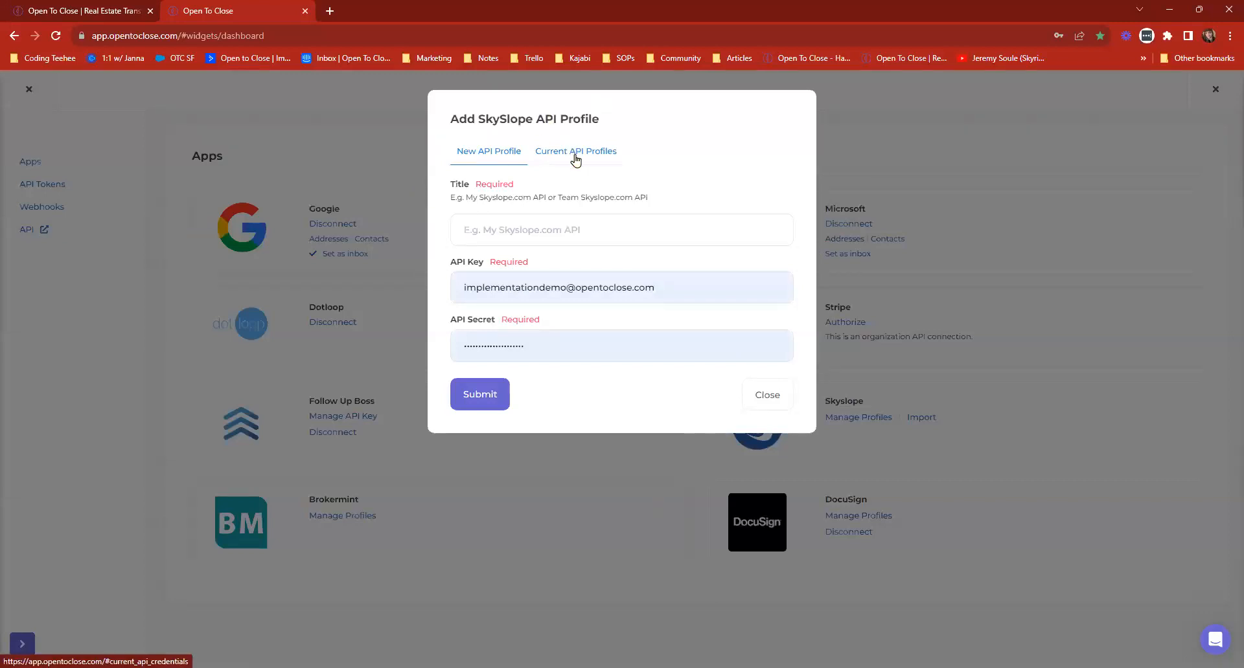
Switch to the Open To Close website, open its support site and search the articles for "skyslope".
click(121, 16)
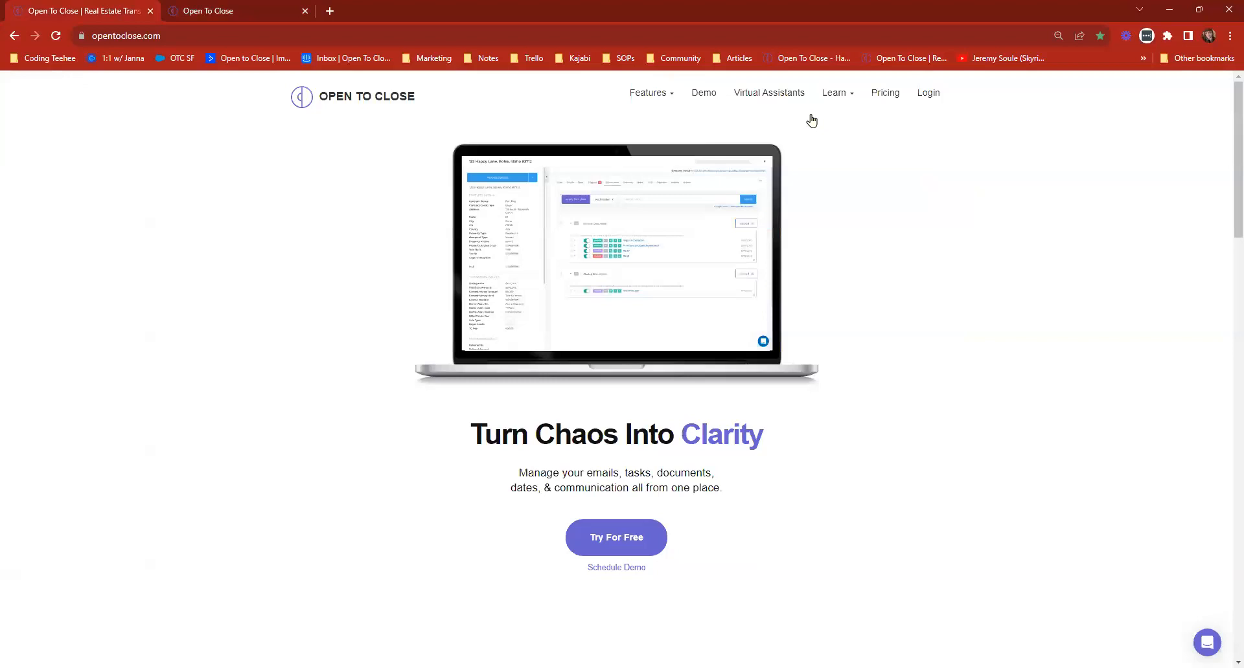
click(500, 194)
text(sk)
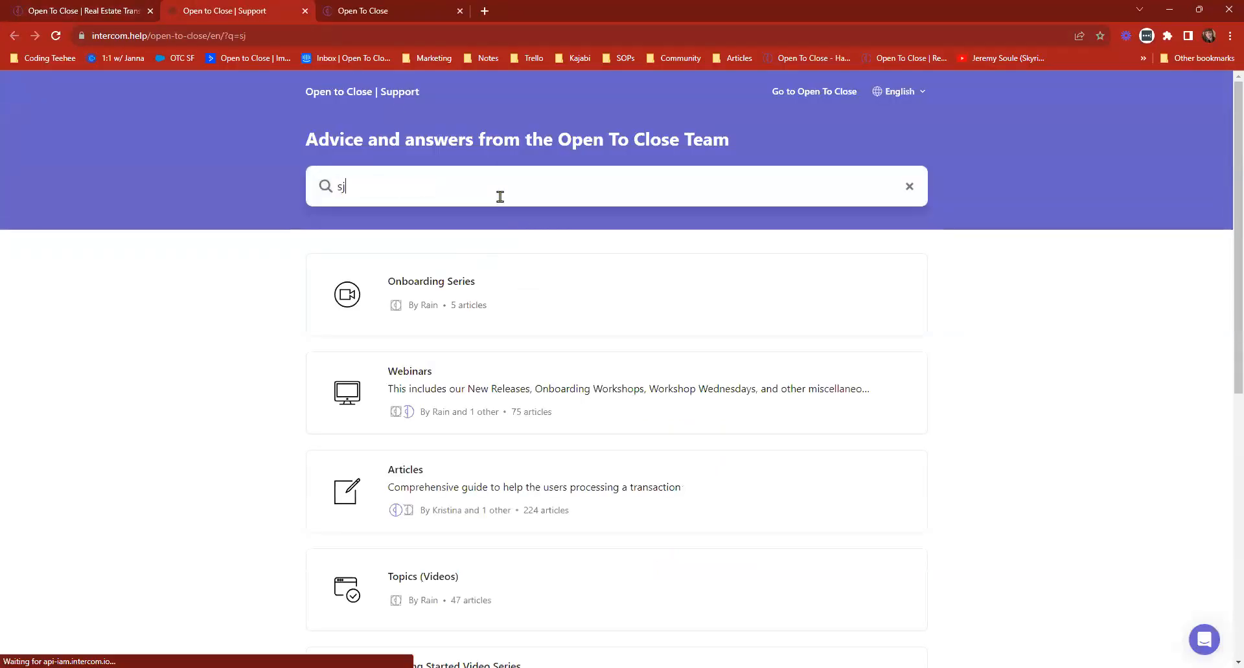
text(yslope)
key(Return)
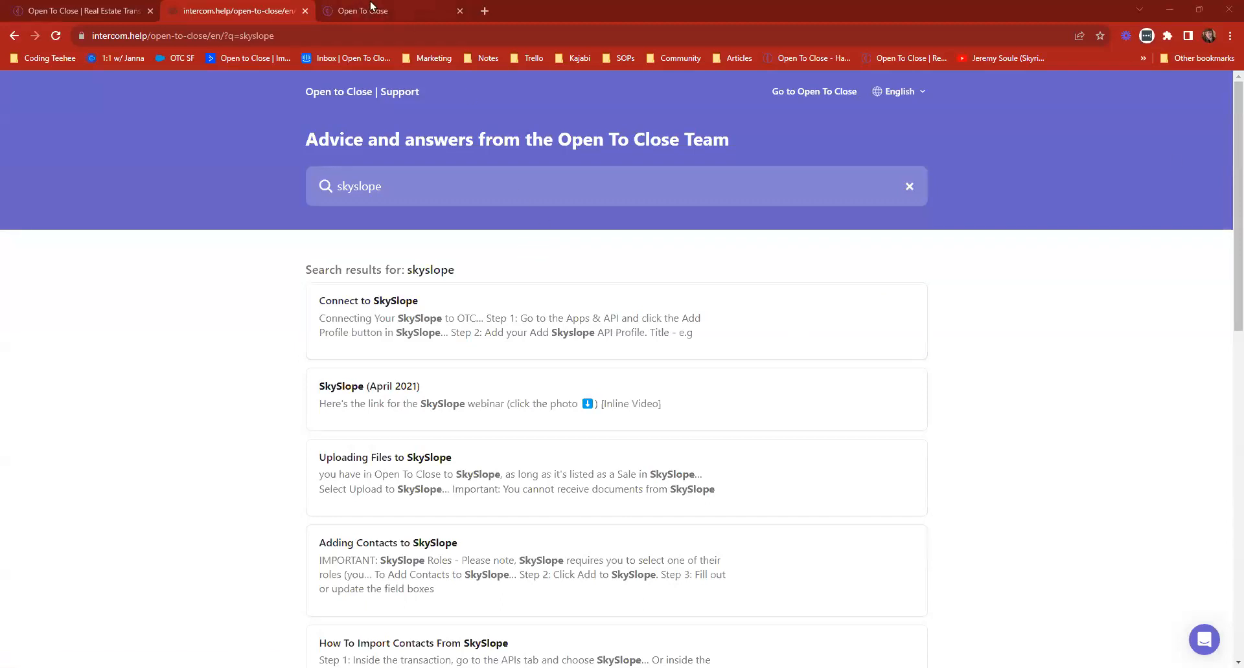
Return to the Open To Close app, leave the SkySlope profile form and Apps page, and view the SkySlope import page.
click(366, 9)
click(768, 397)
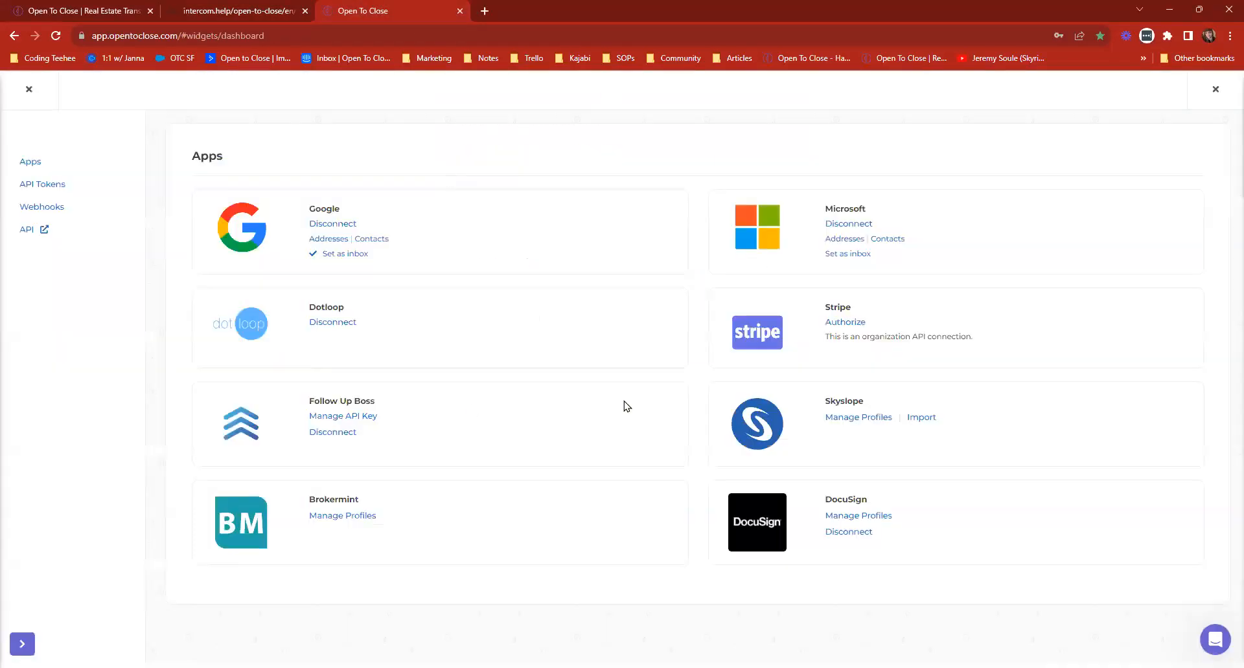
click(36, 87)
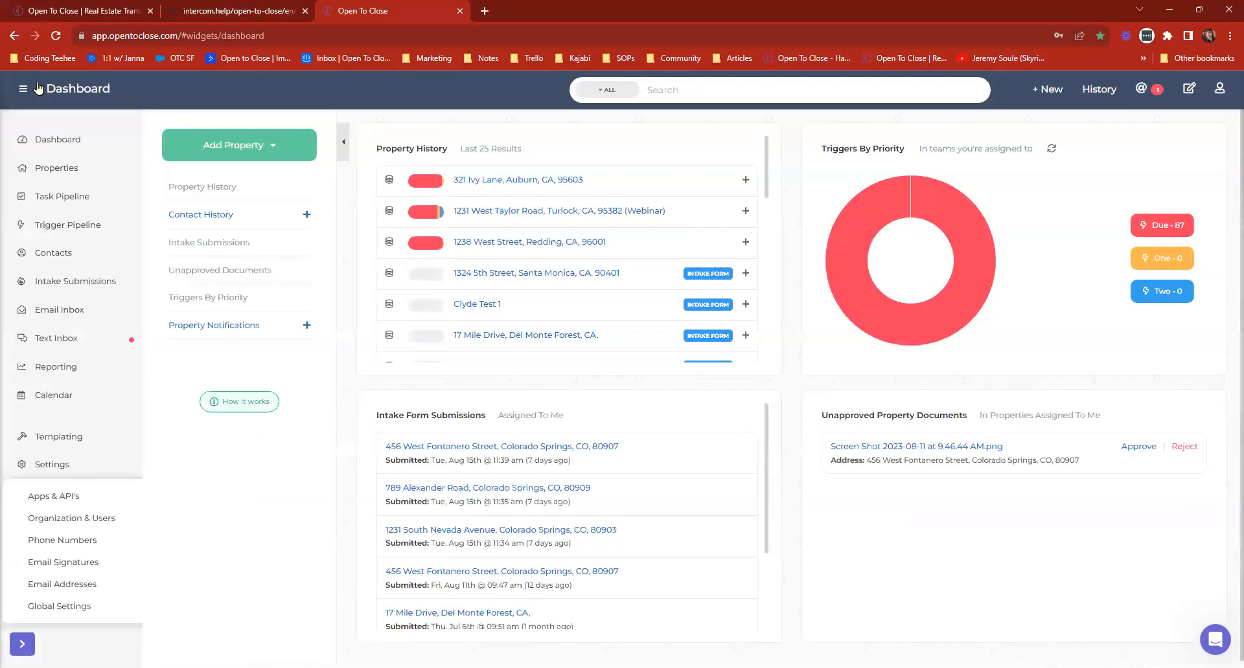
click(1049, 89)
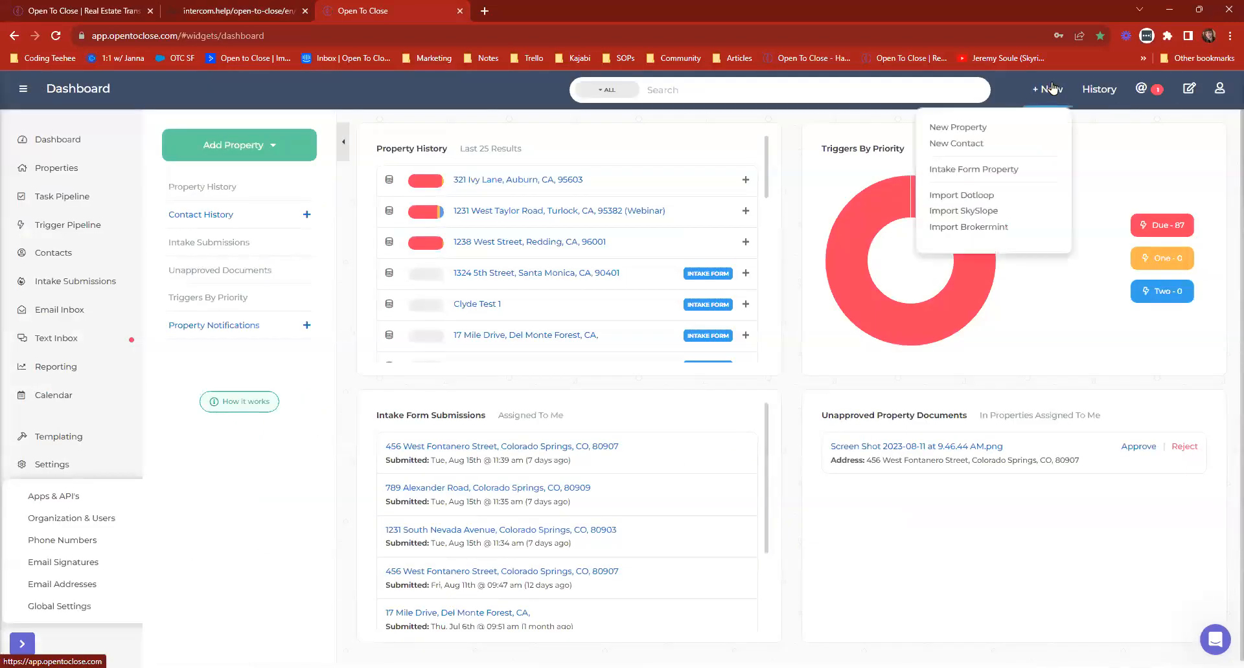
click(963, 213)
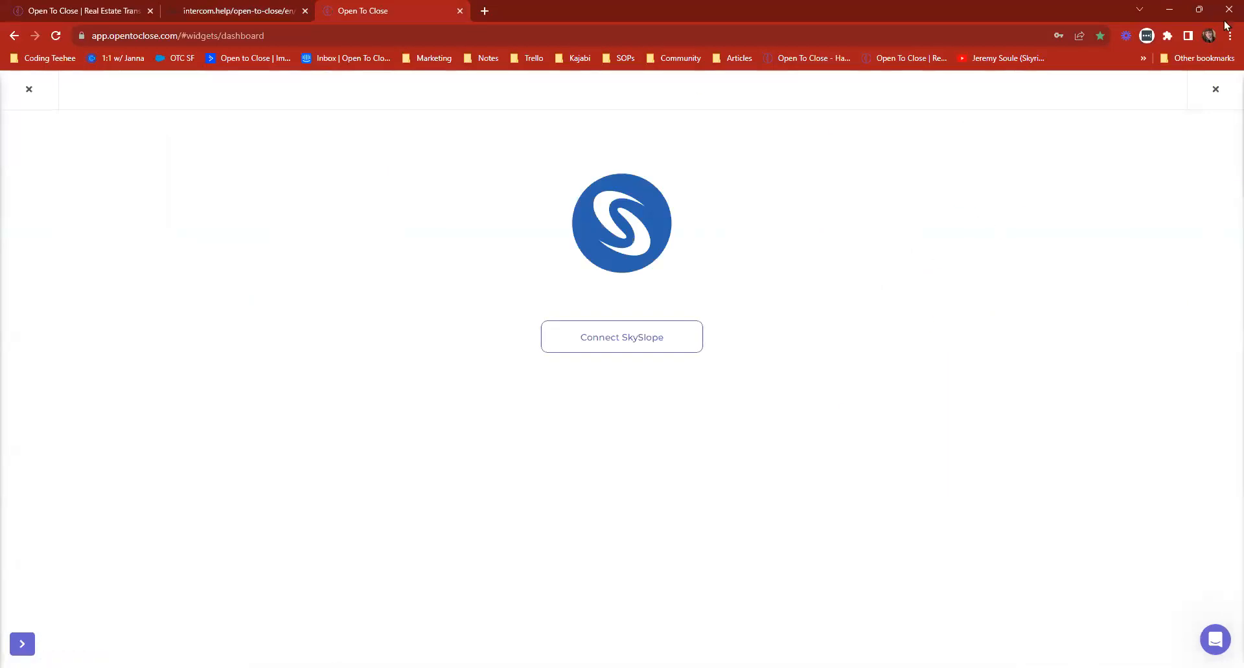
click(1215, 89)
Start a Dotloop import and check the available Dotloop profiles, keeping Default Profile.
click(1046, 89)
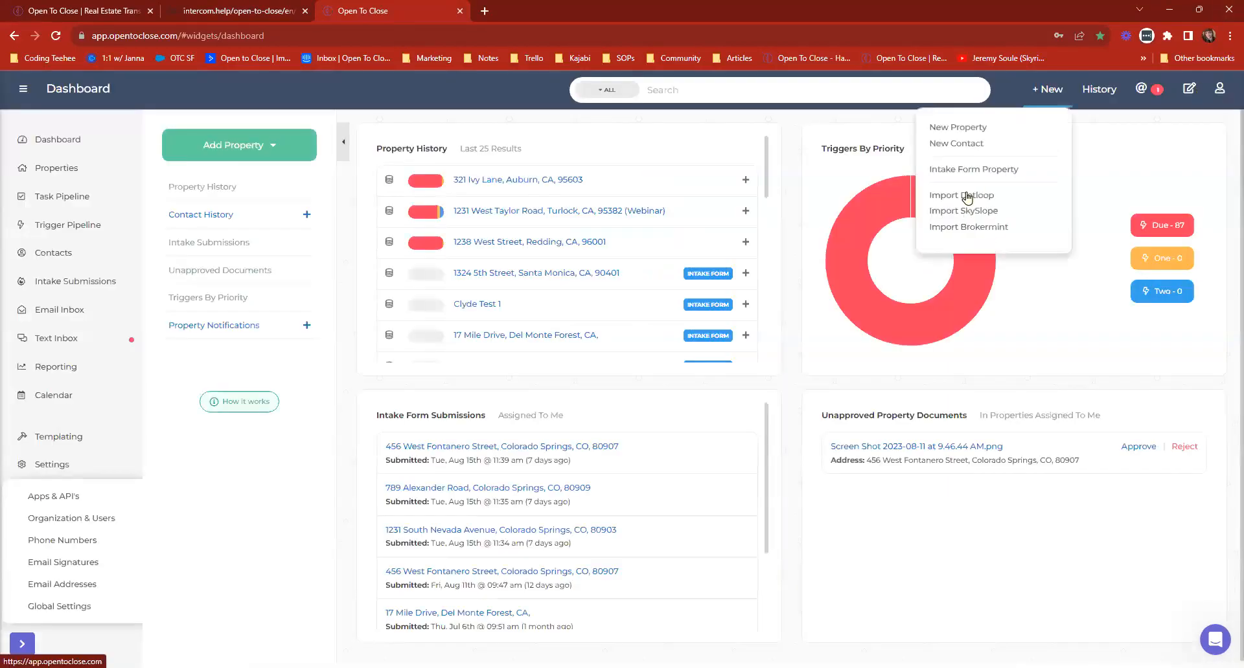
click(963, 200)
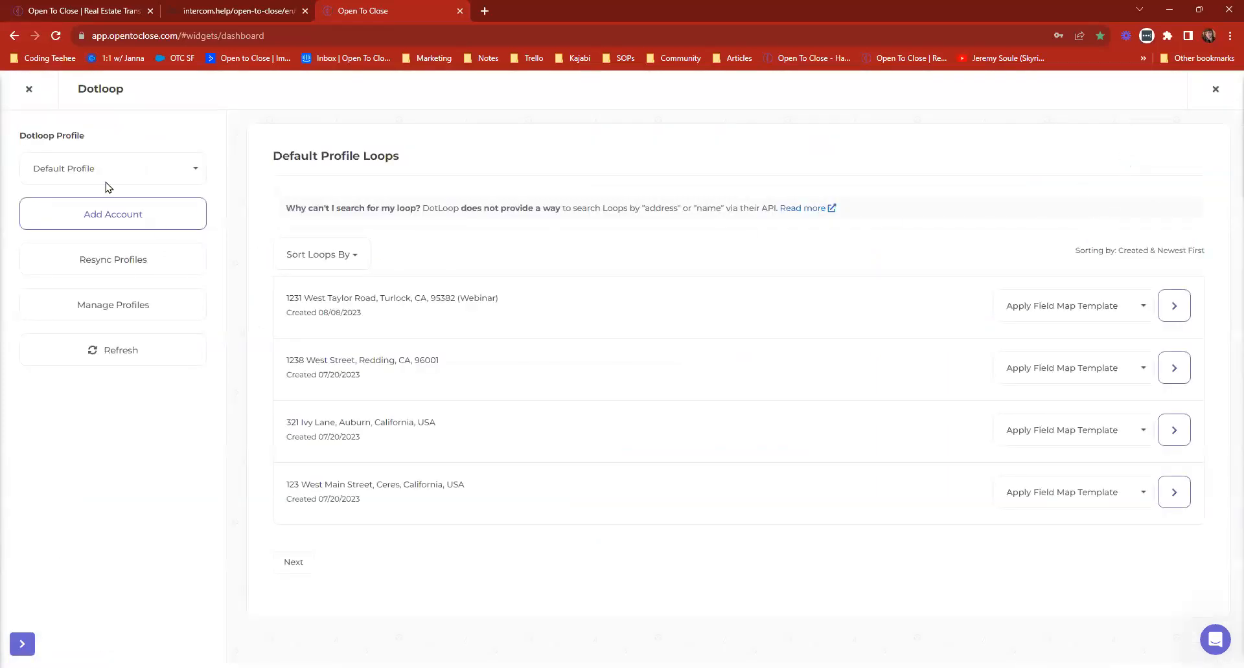
click(91, 169)
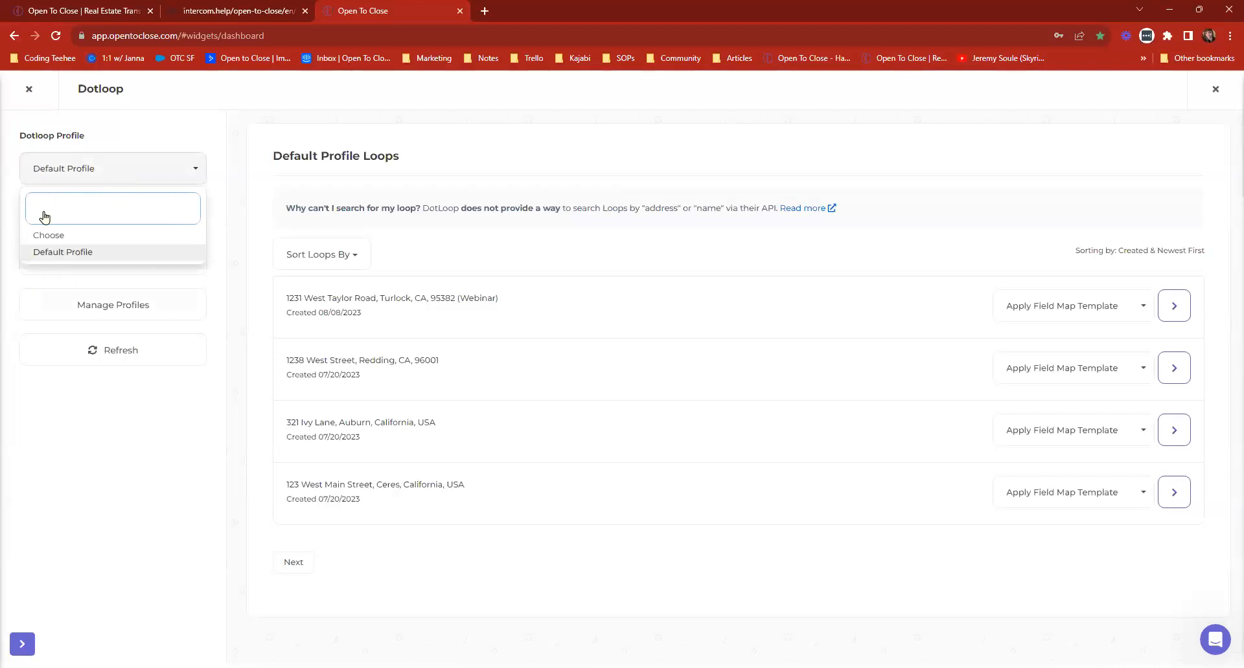
click(84, 168)
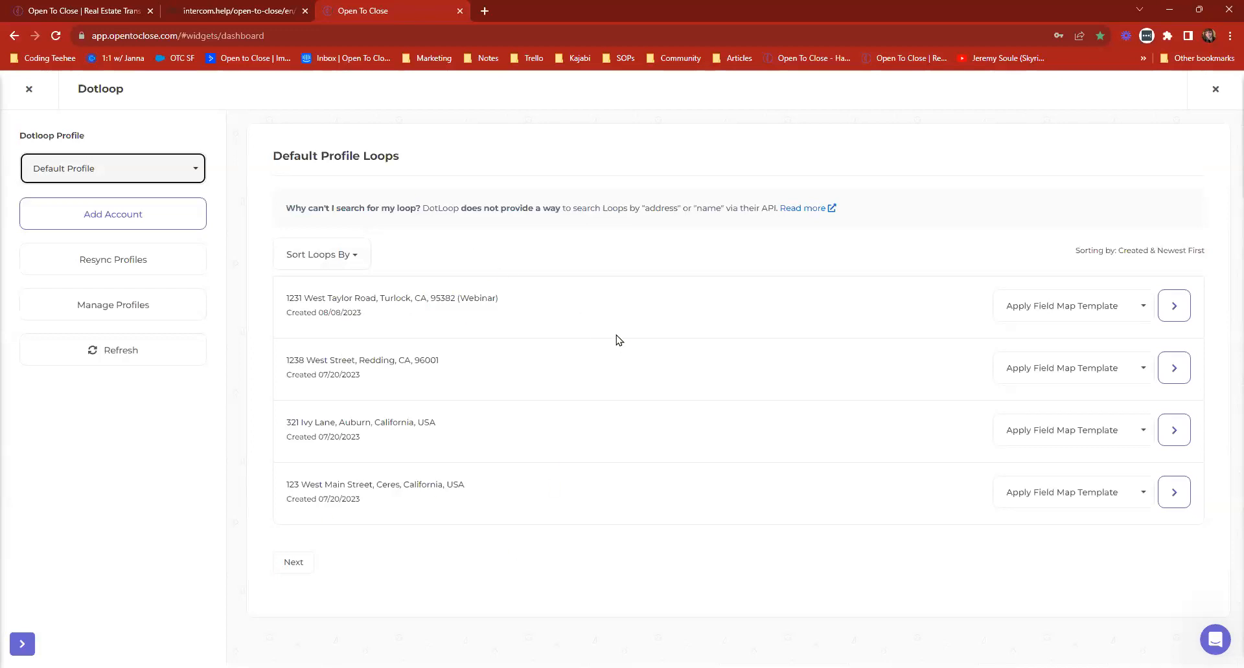
Apply the Dotloop Fields field map template to the loop marked (Webinar) and open that loop for import.
click(1091, 311)
click(1091, 311)
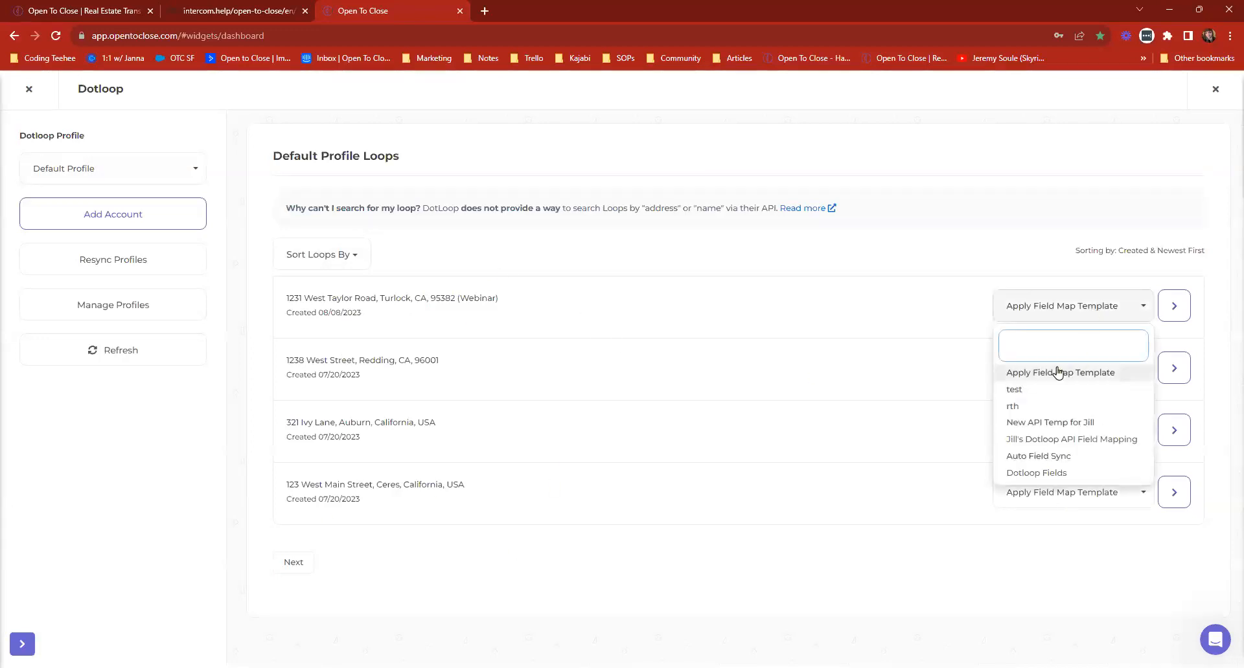
click(1035, 473)
click(1164, 309)
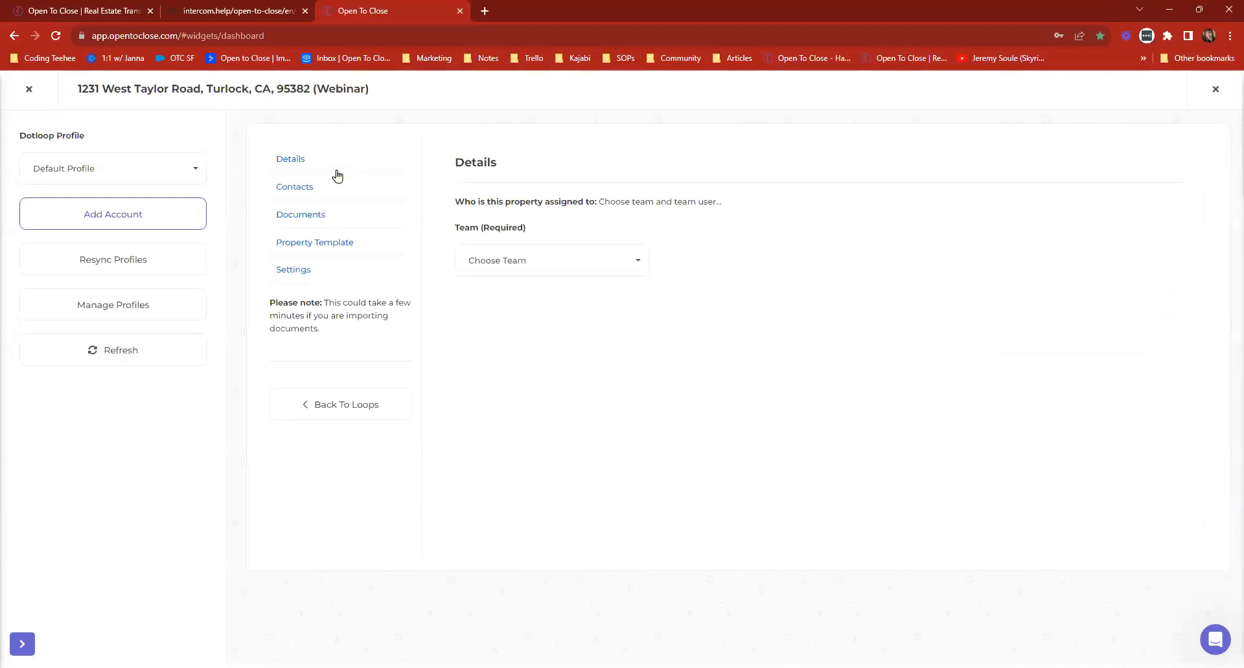
Assign the property in the import details to All User Team with Implementation Demo as the team user.
click(298, 164)
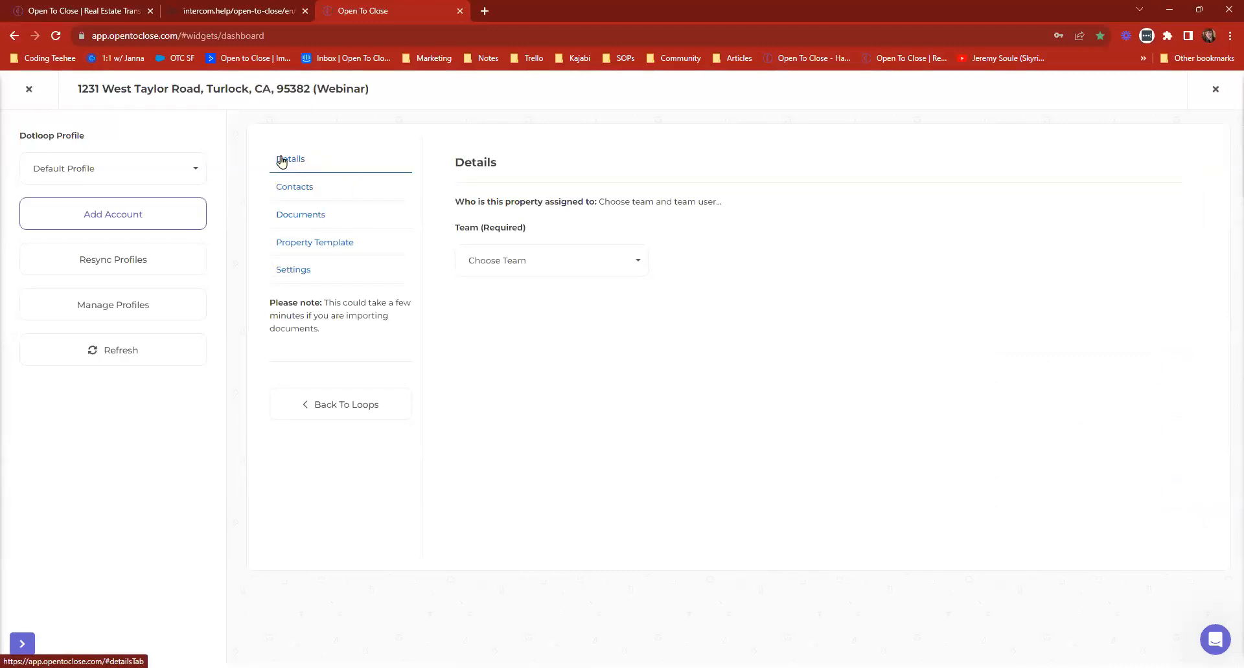
click(518, 260)
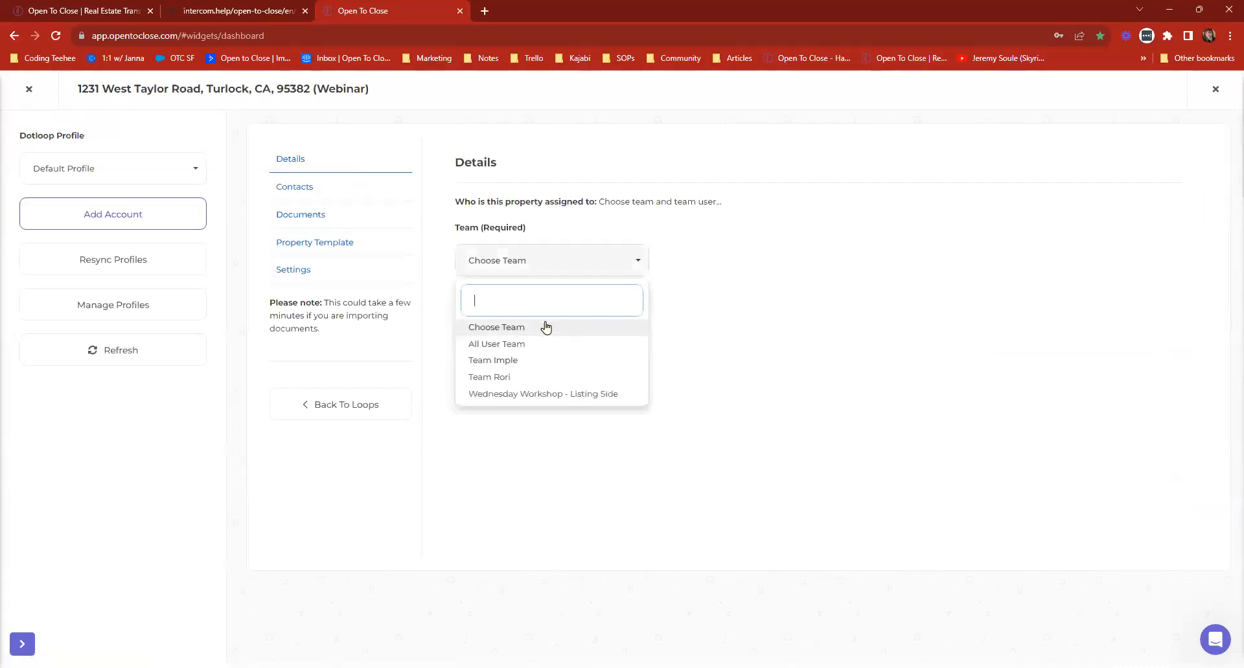
click(505, 346)
click(711, 268)
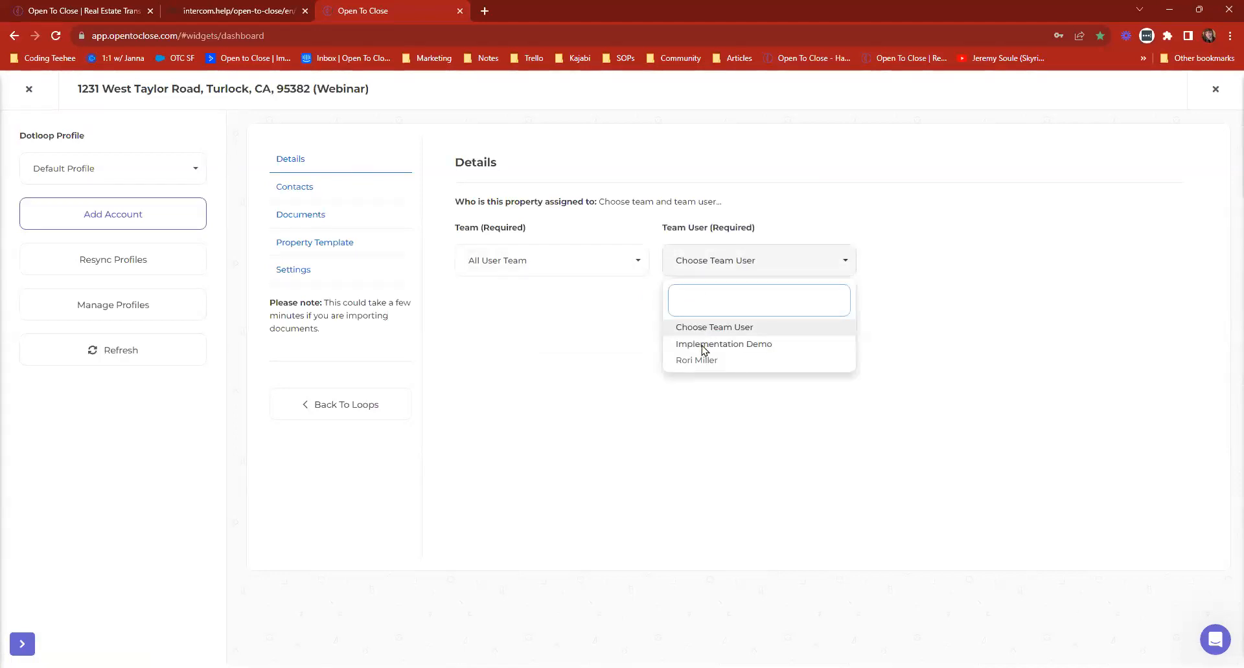
click(703, 346)
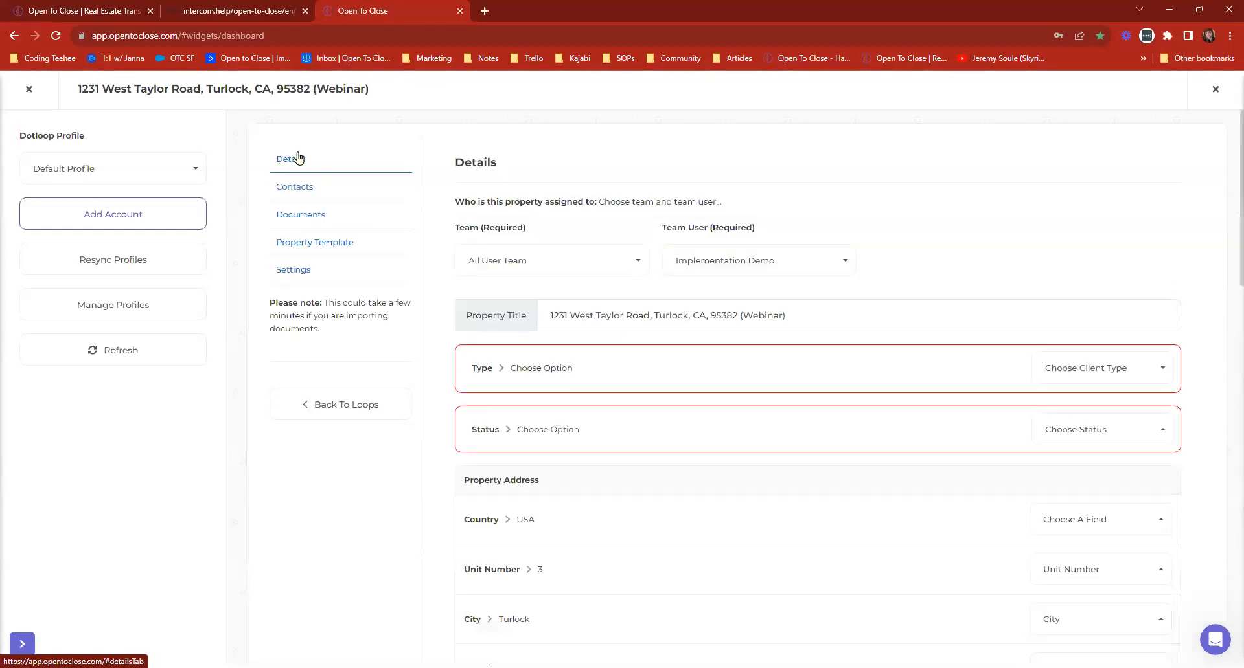
Review the mapped loop fields and set the property's client type to Buyer and its status to Under Contract.
scroll(777, 246, down, 2)
scroll(786, 476, down, 15)
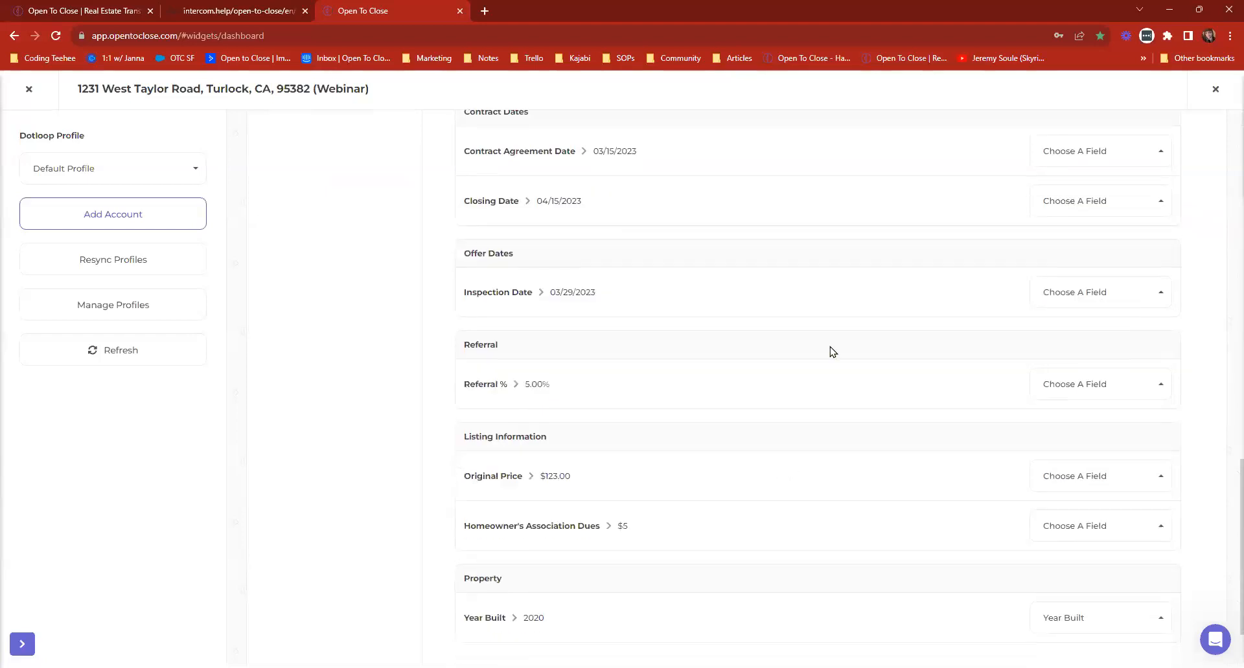
scroll(831, 351, up, 17)
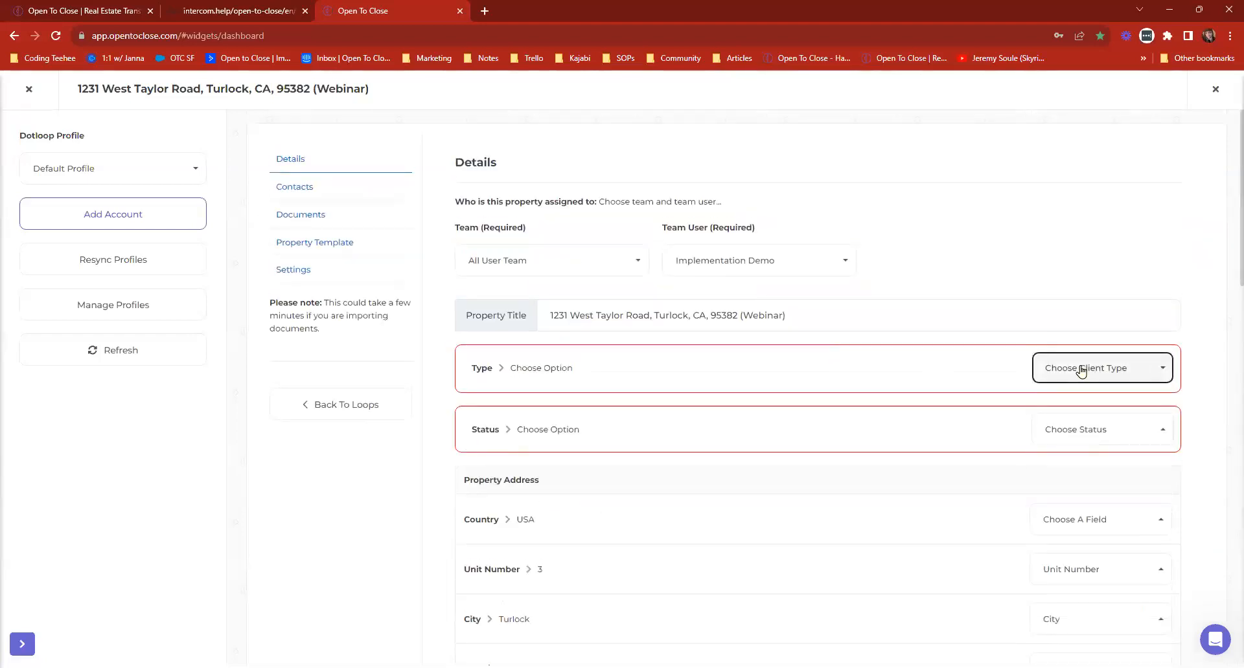
click(1080, 369)
click(1065, 454)
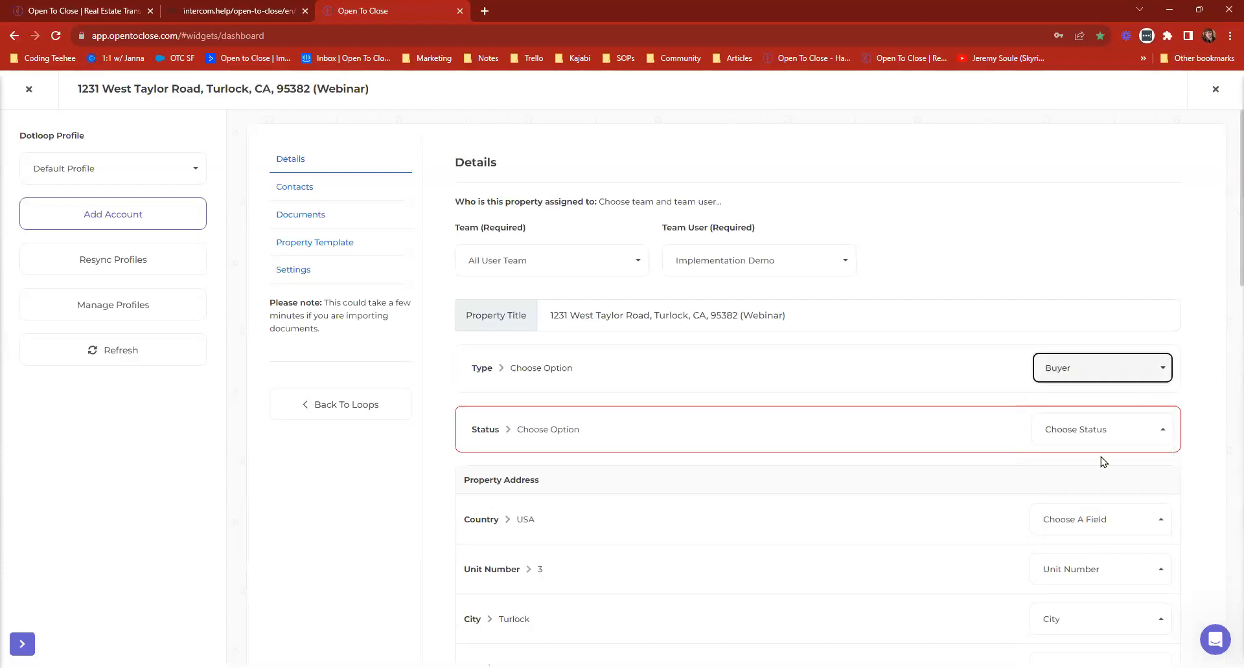
click(1074, 434)
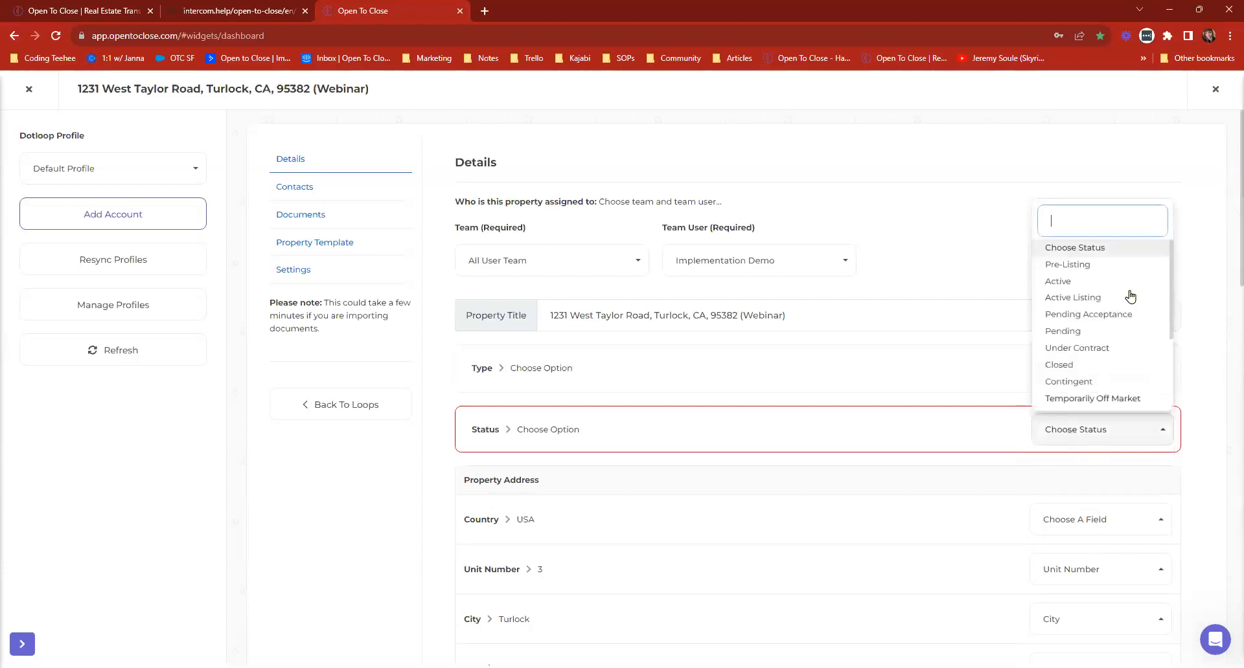
click(1072, 351)
View the loop's contacts and choose Sample Buyer Property Template (OTC1) as the import's property template.
click(291, 194)
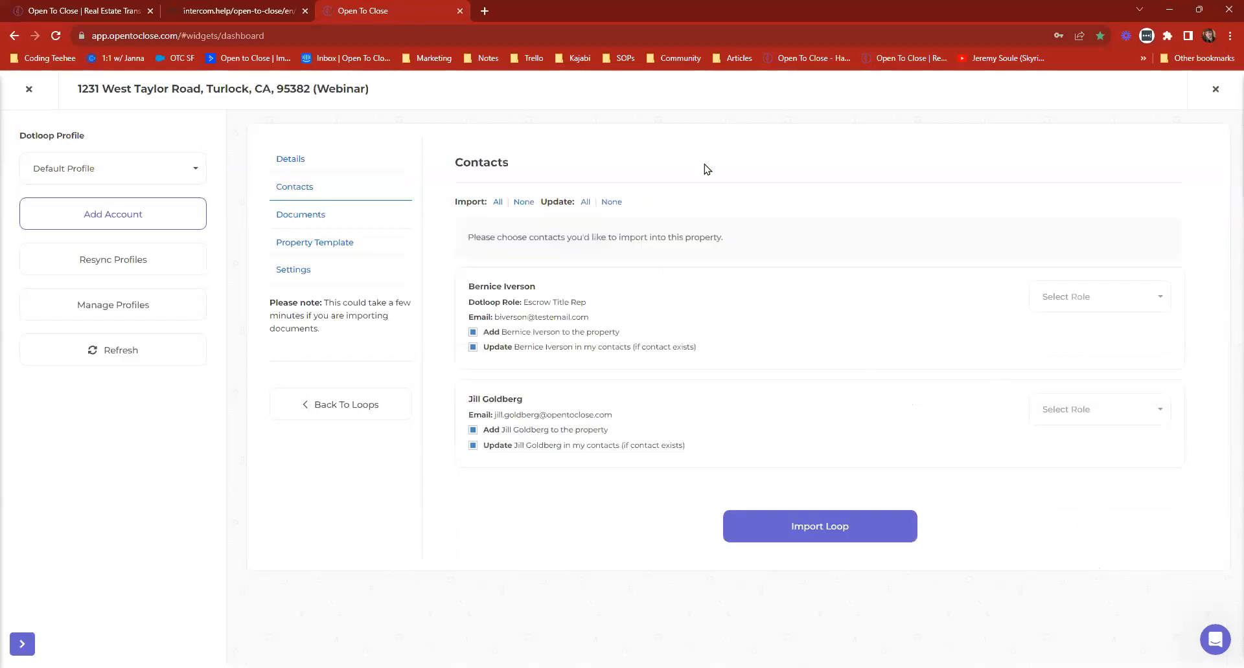
click(317, 245)
click(621, 219)
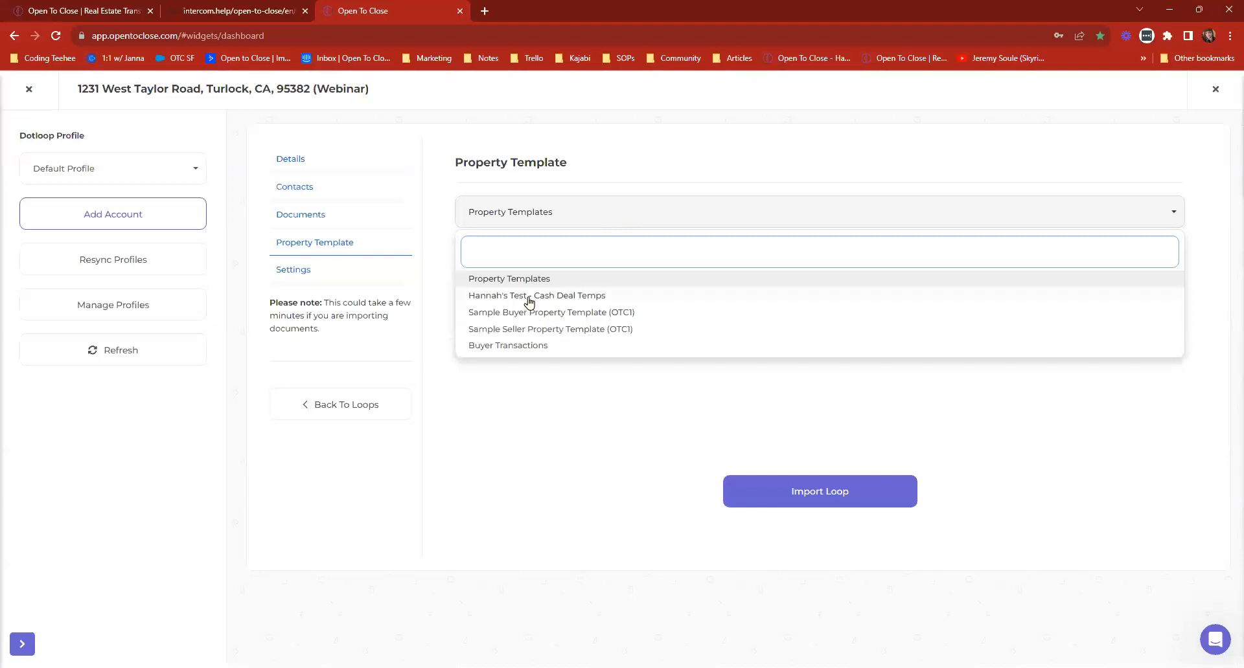
click(551, 313)
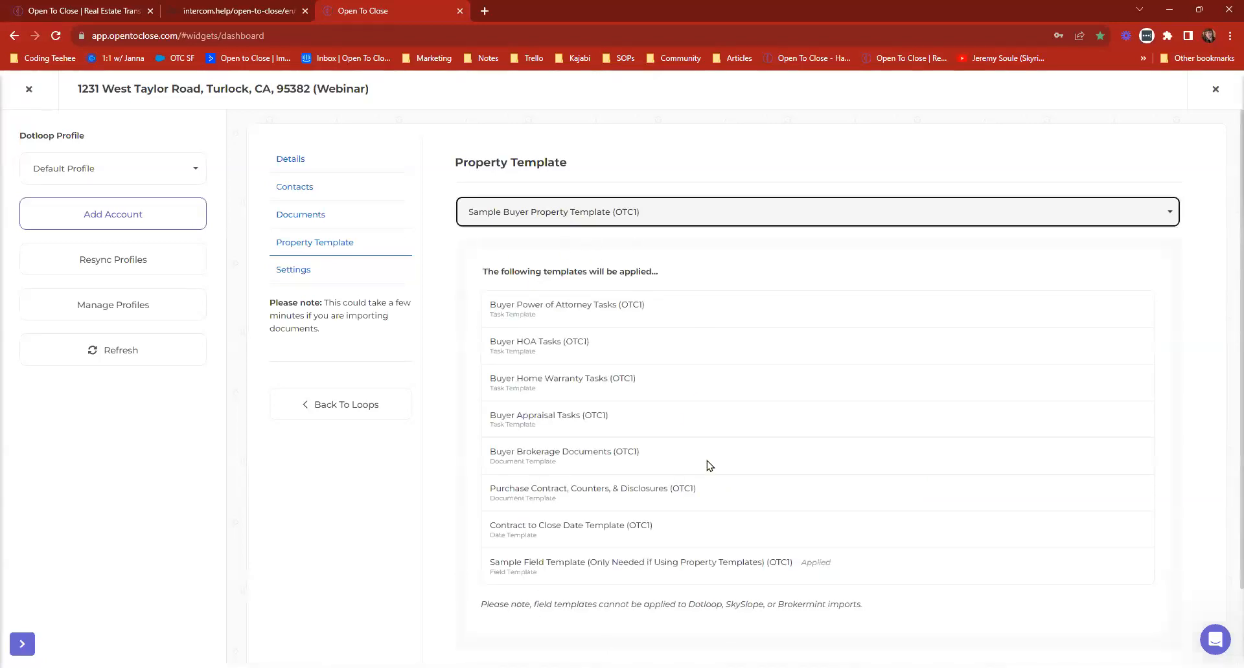
Review the task, document, date and field templates that the chosen property template will apply to the import.
drag(493, 314, 635, 522)
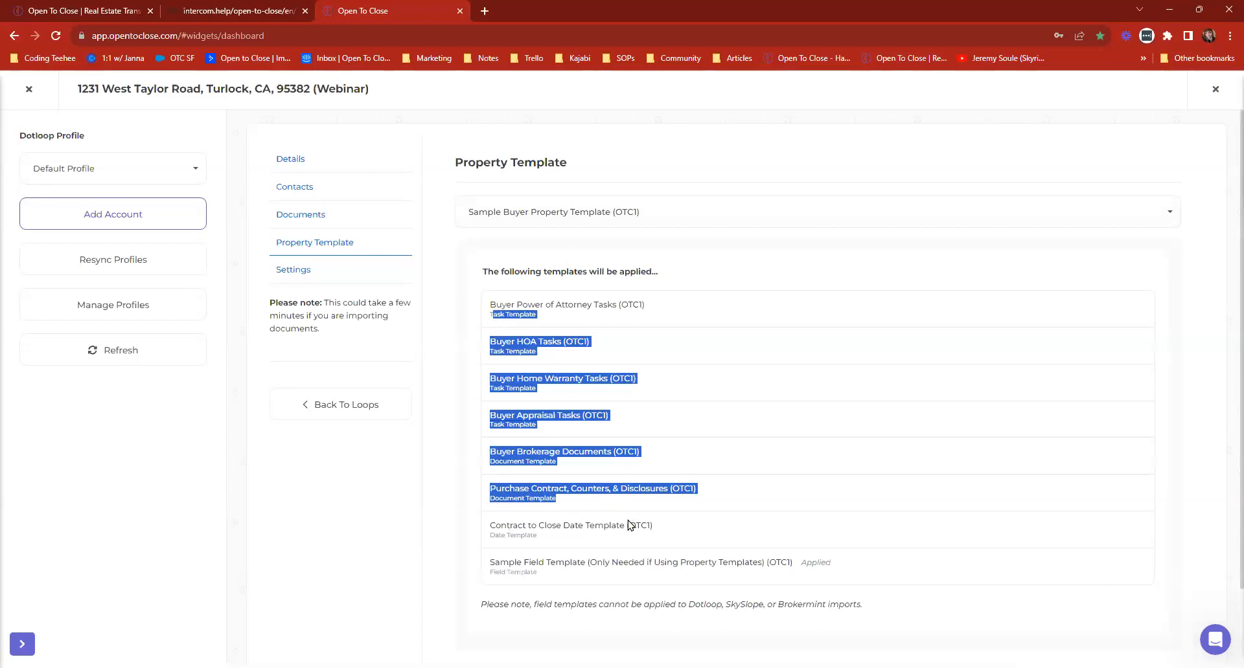
click(635, 522)
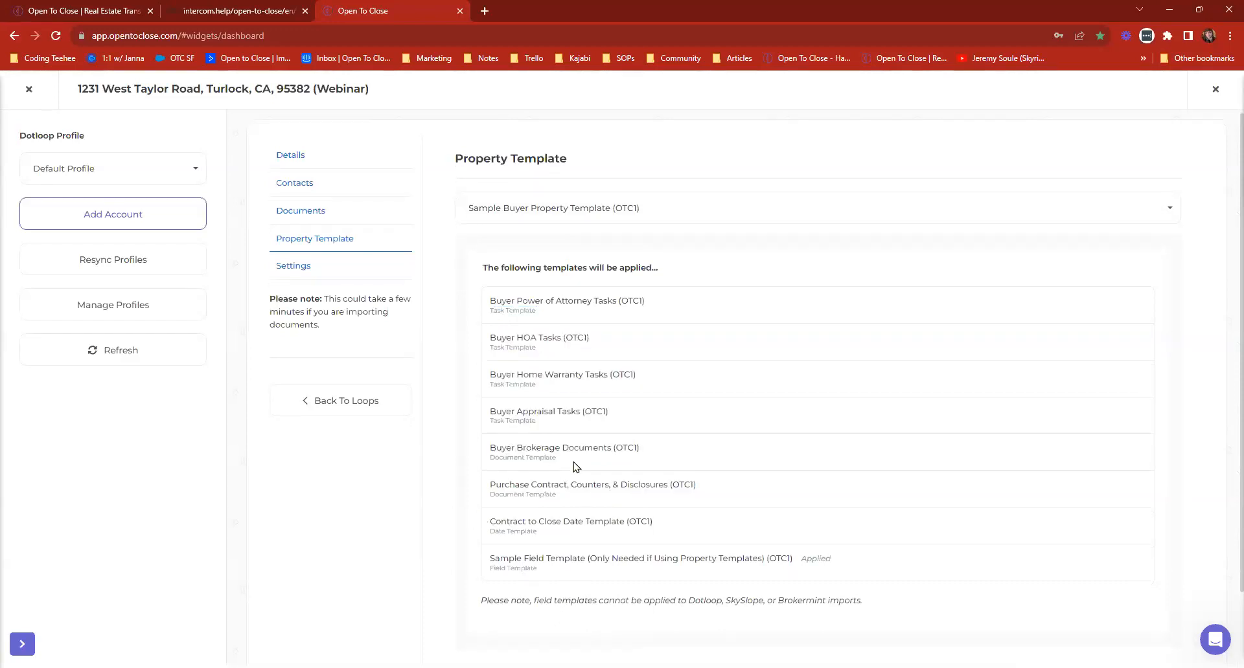
scroll(570, 414, down, 2)
In the loop import settings, try Transaction Details as the details tab, and reset it to Choose Tab.
click(288, 189)
click(590, 243)
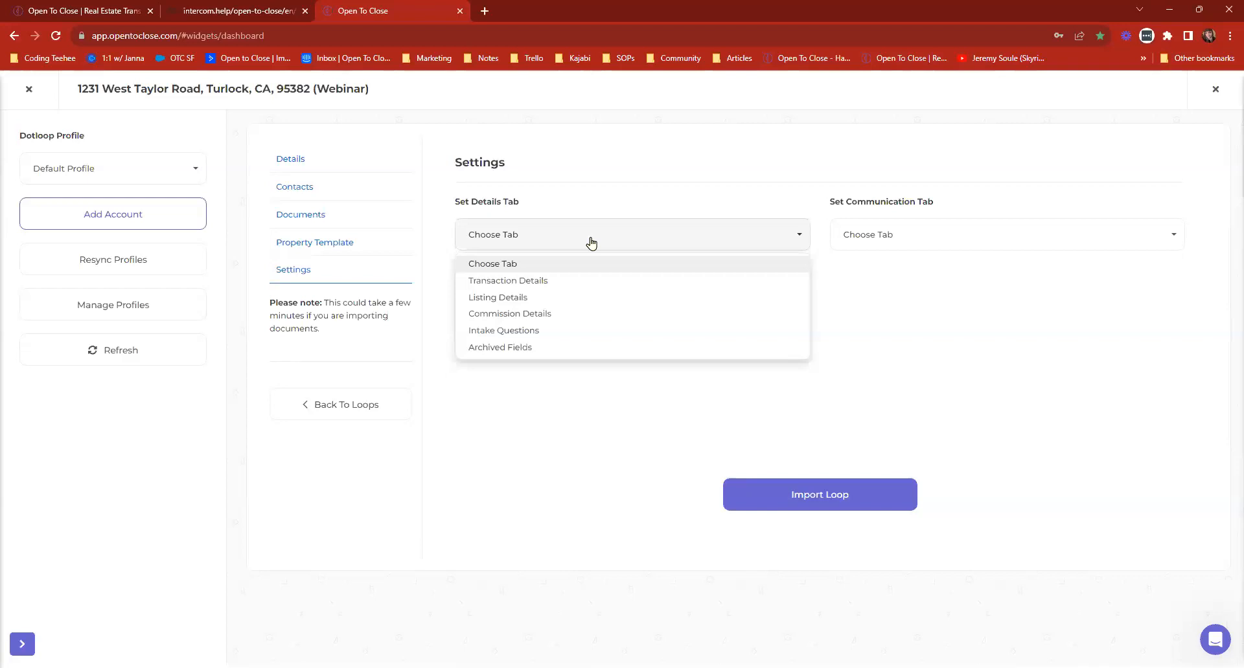
click(518, 280)
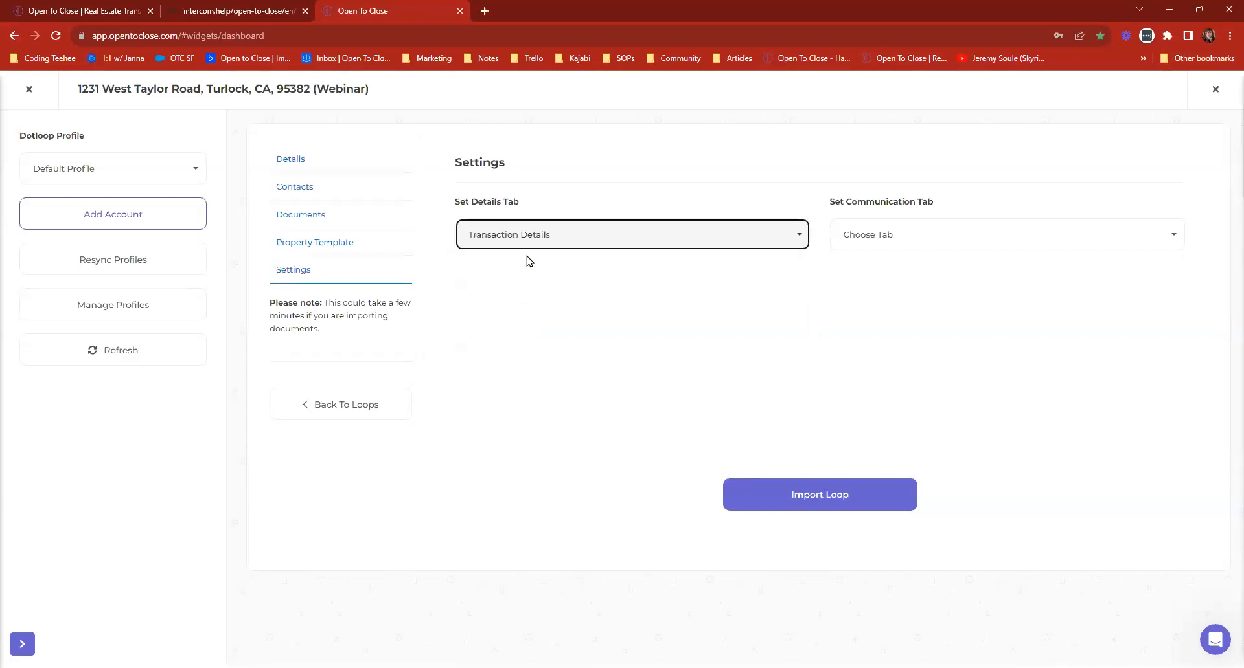
click(556, 239)
click(504, 265)
click(511, 243)
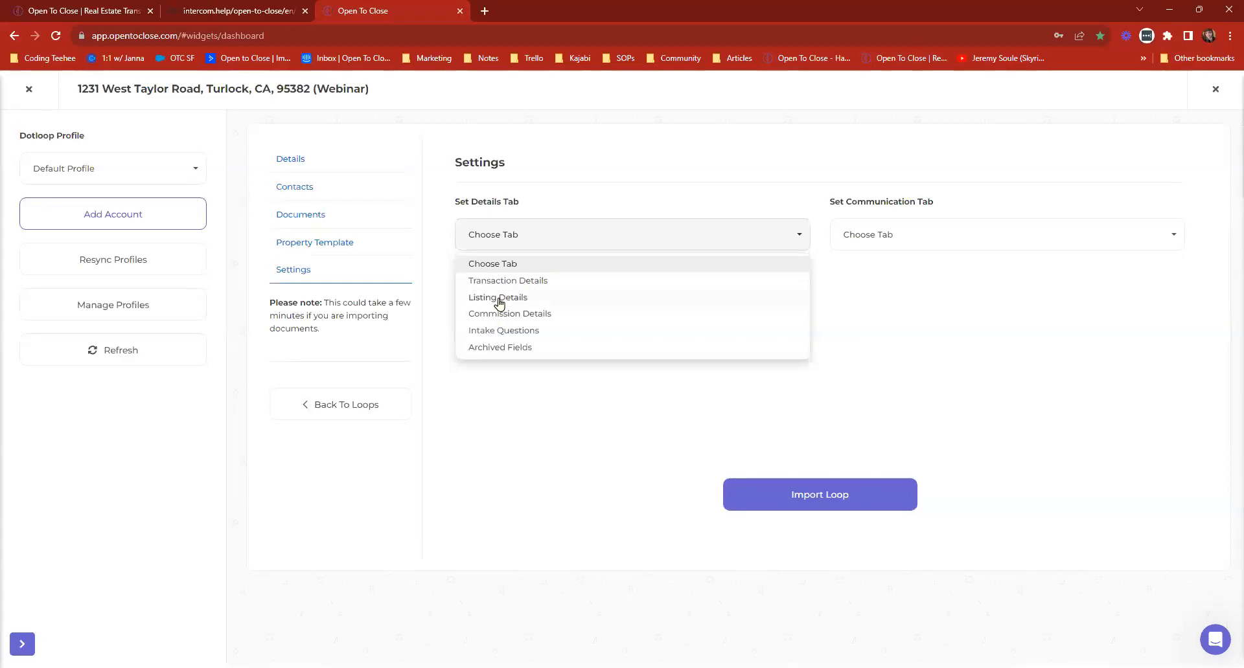
click(619, 235)
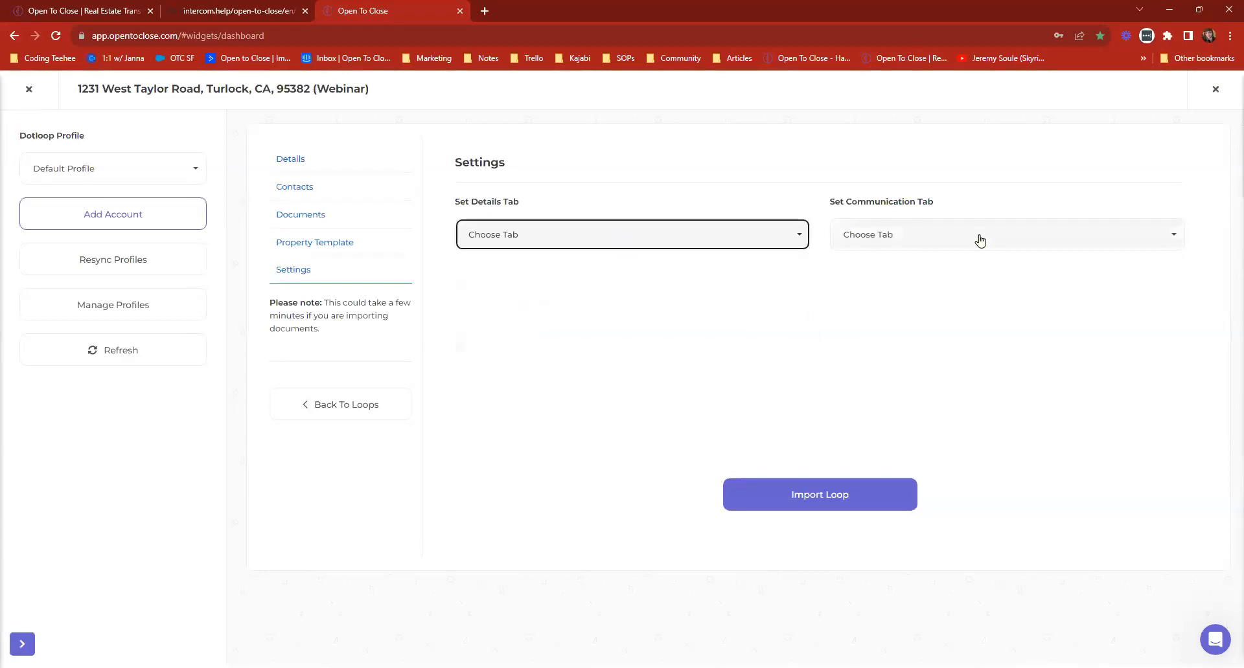
View the communication tab choices for the import and close the loop without importing it.
click(976, 235)
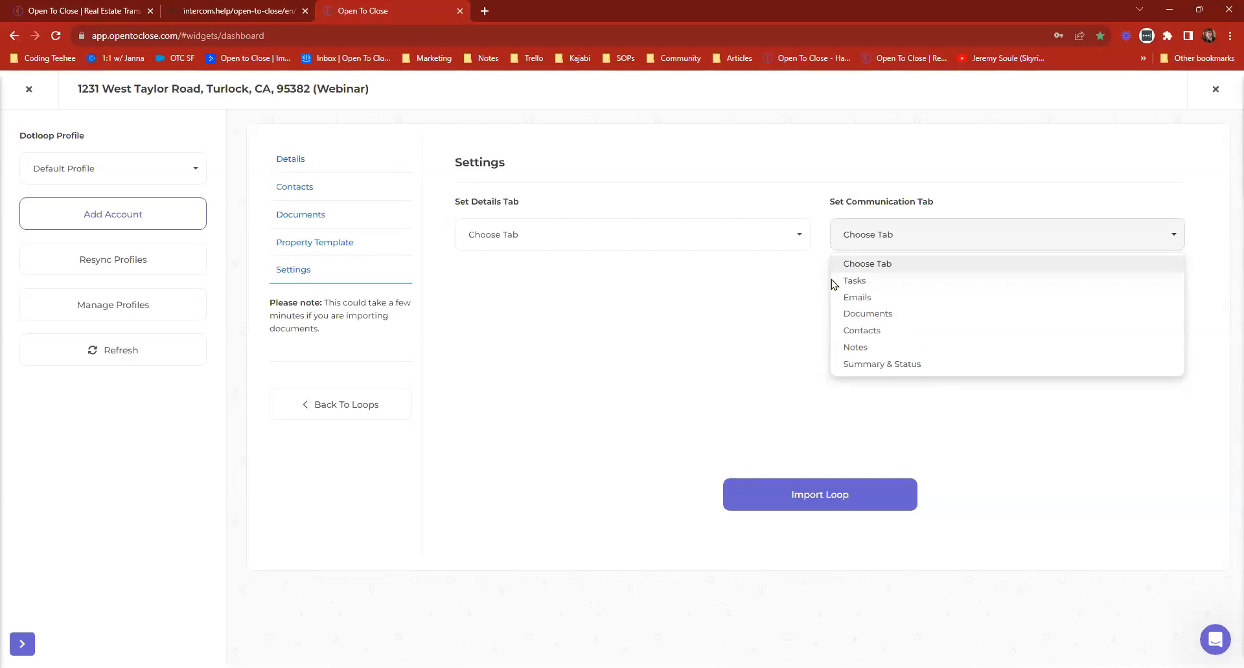
click(916, 236)
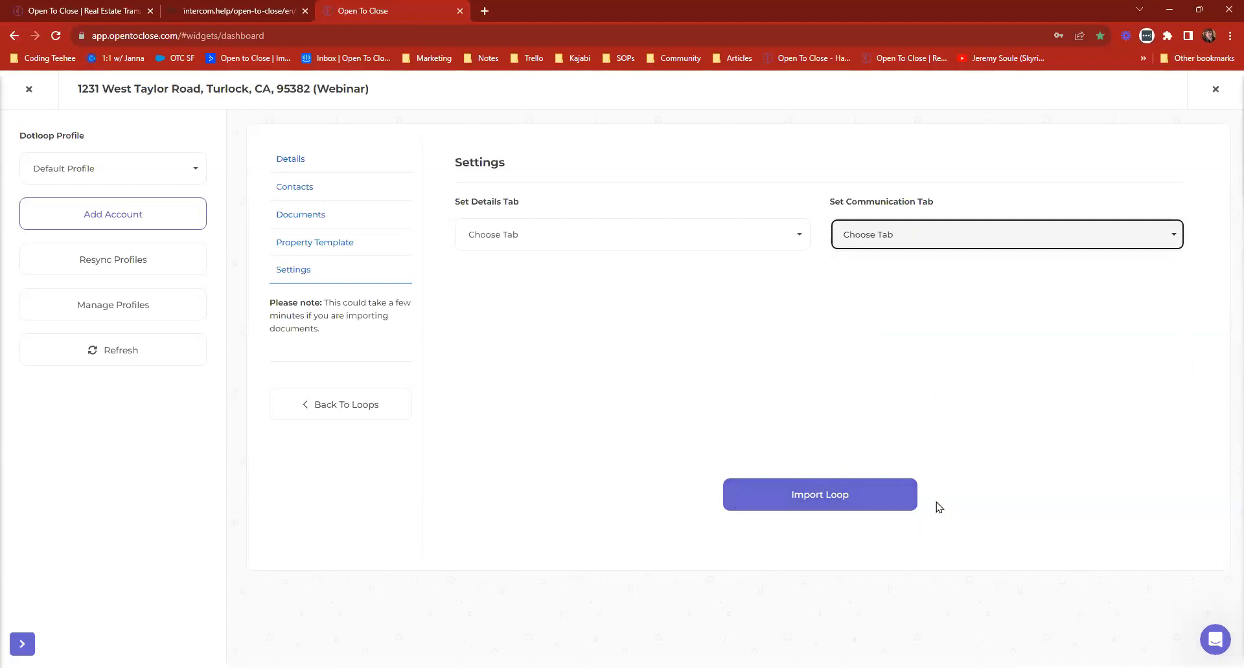
click(28, 89)
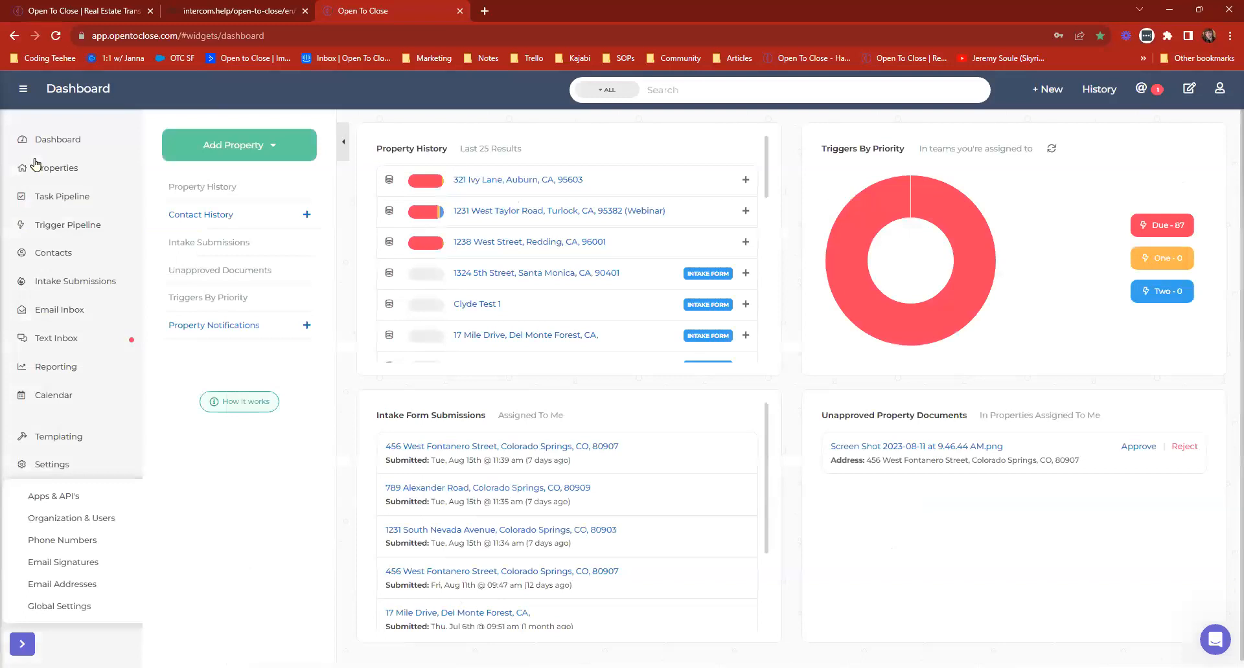
Open the Auburn property from the property history and look through its tasks, details and documents.
click(517, 180)
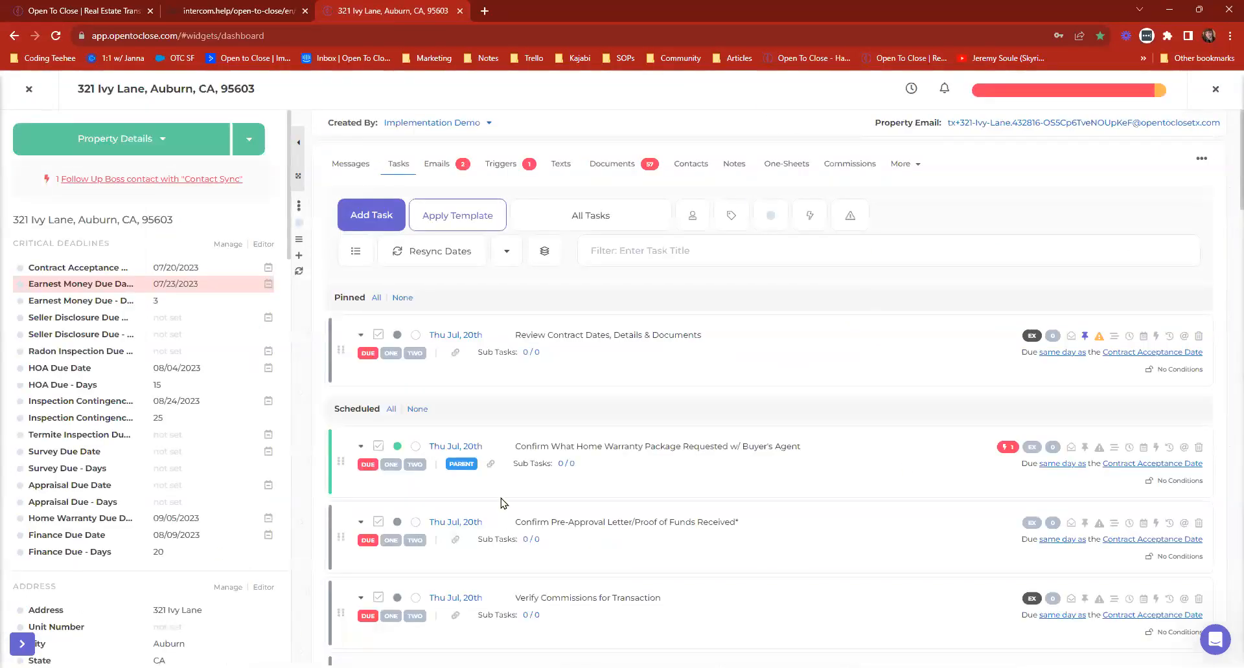
scroll(208, 363, down, 12)
scroll(219, 447, up, 11)
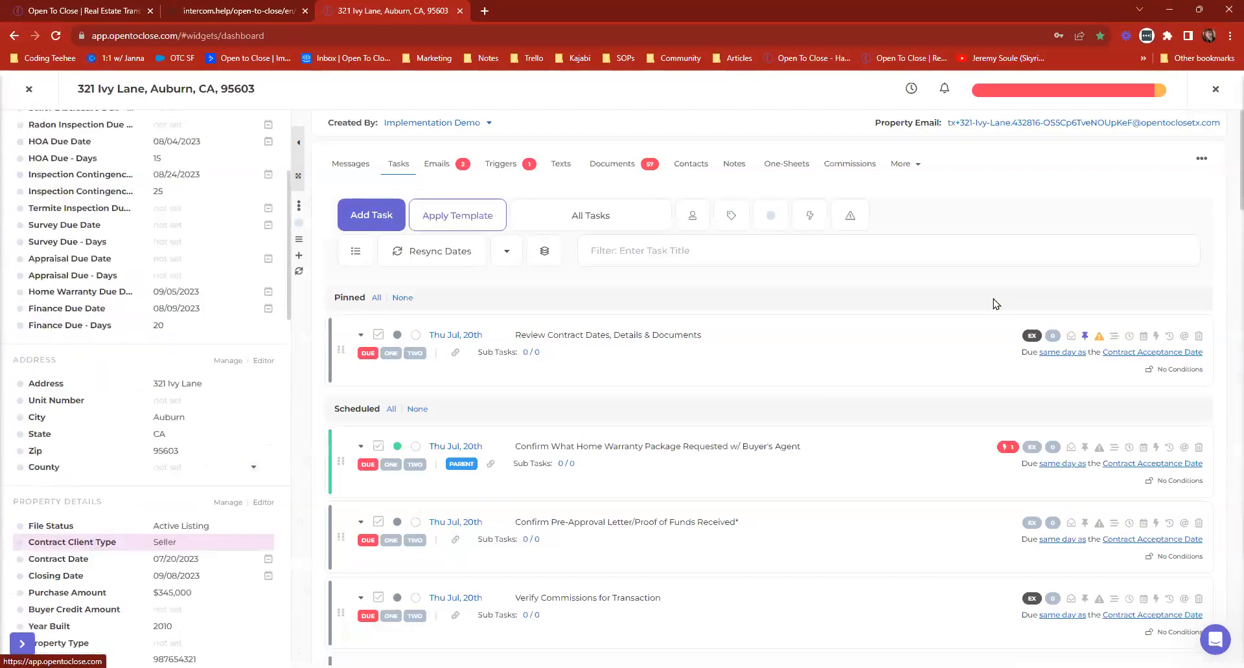
click(575, 166)
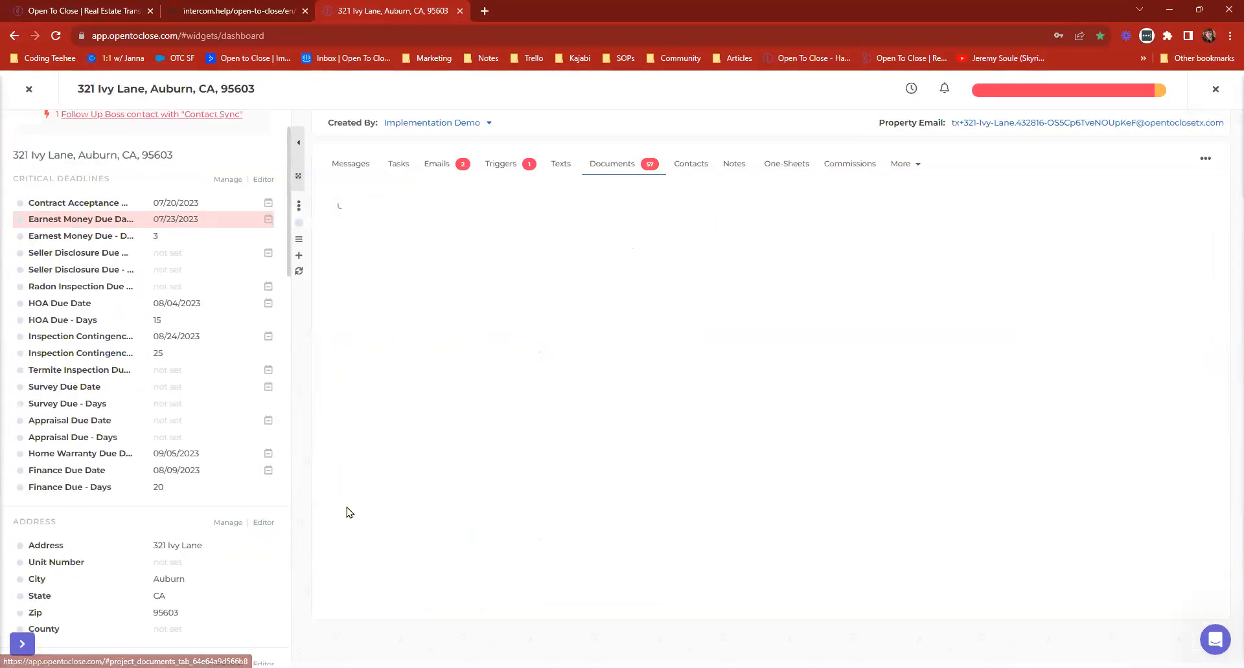
View the Auburn property's Dotloop integration with its import options and field map, and close the property.
click(903, 165)
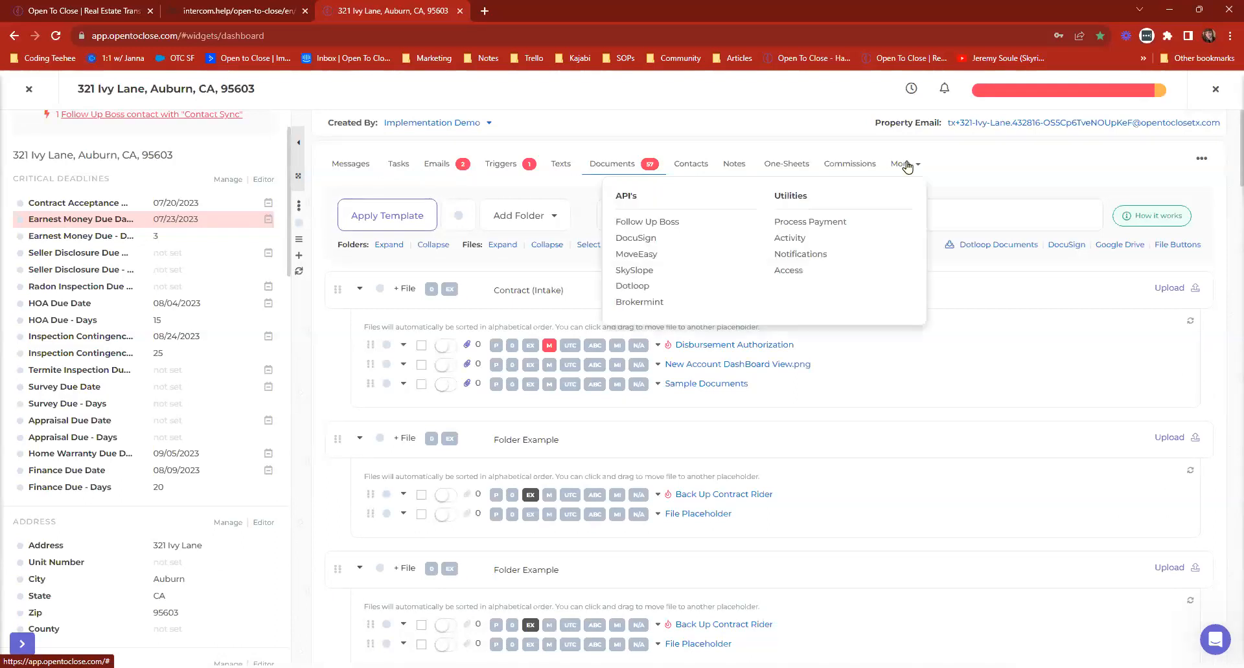
click(626, 291)
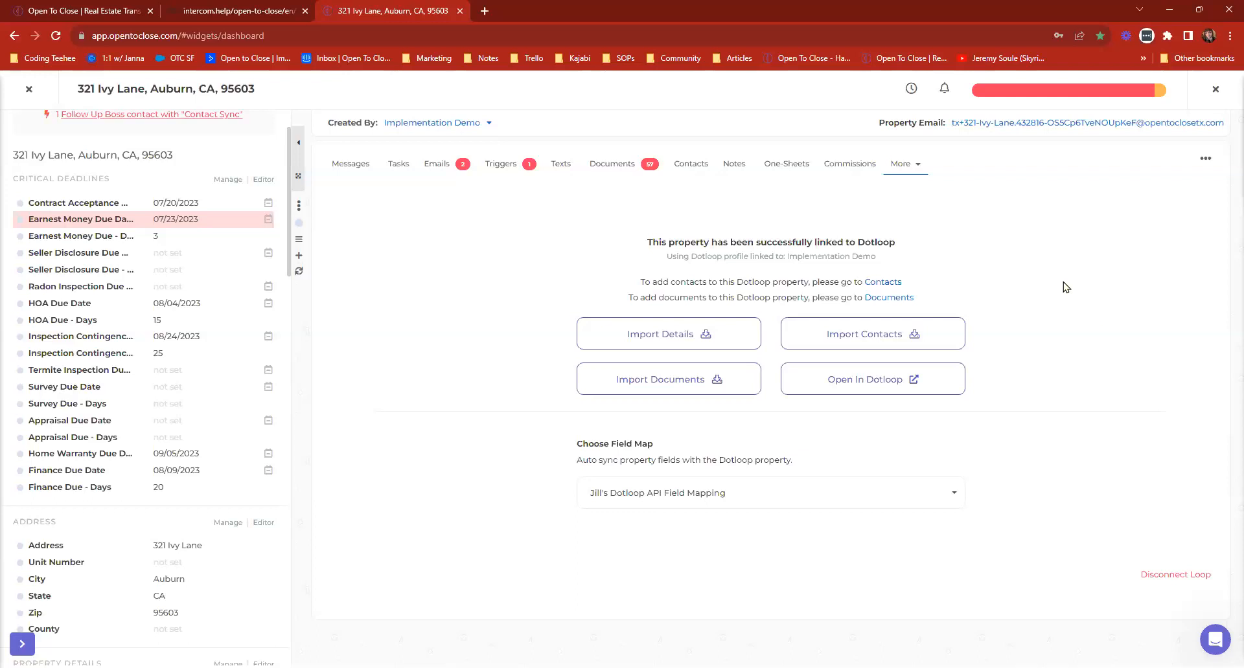
click(29, 91)
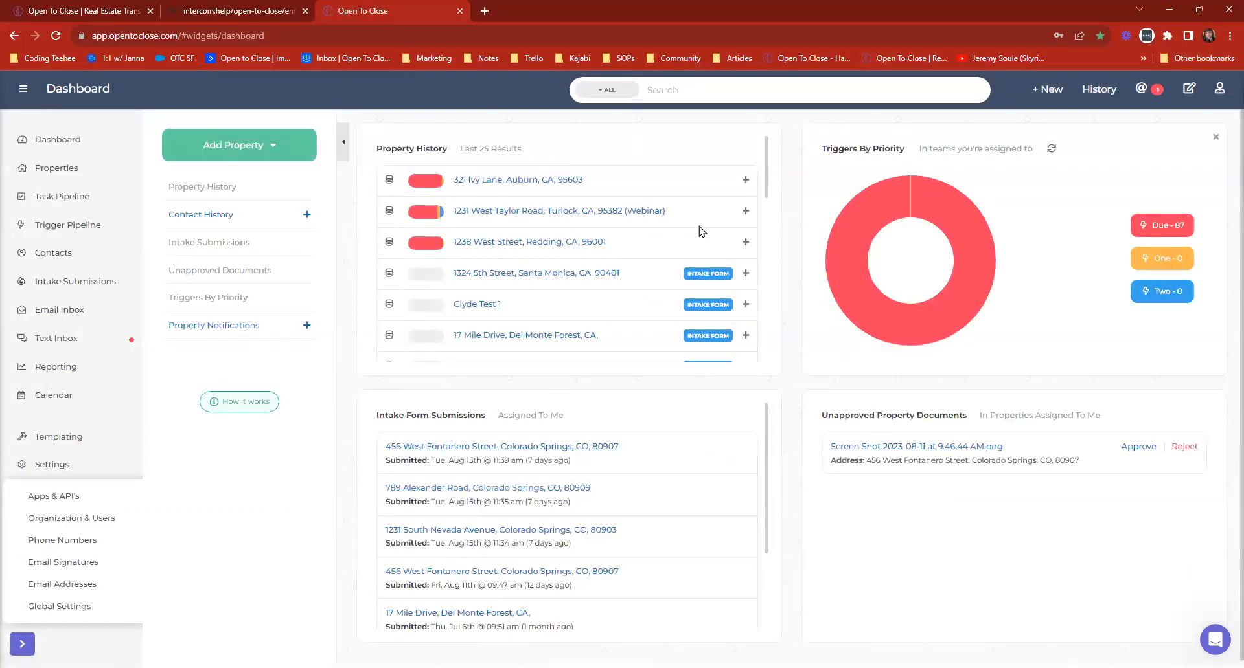
View the new property form and the list of intake forms for adding a property, closing each one.
click(1050, 98)
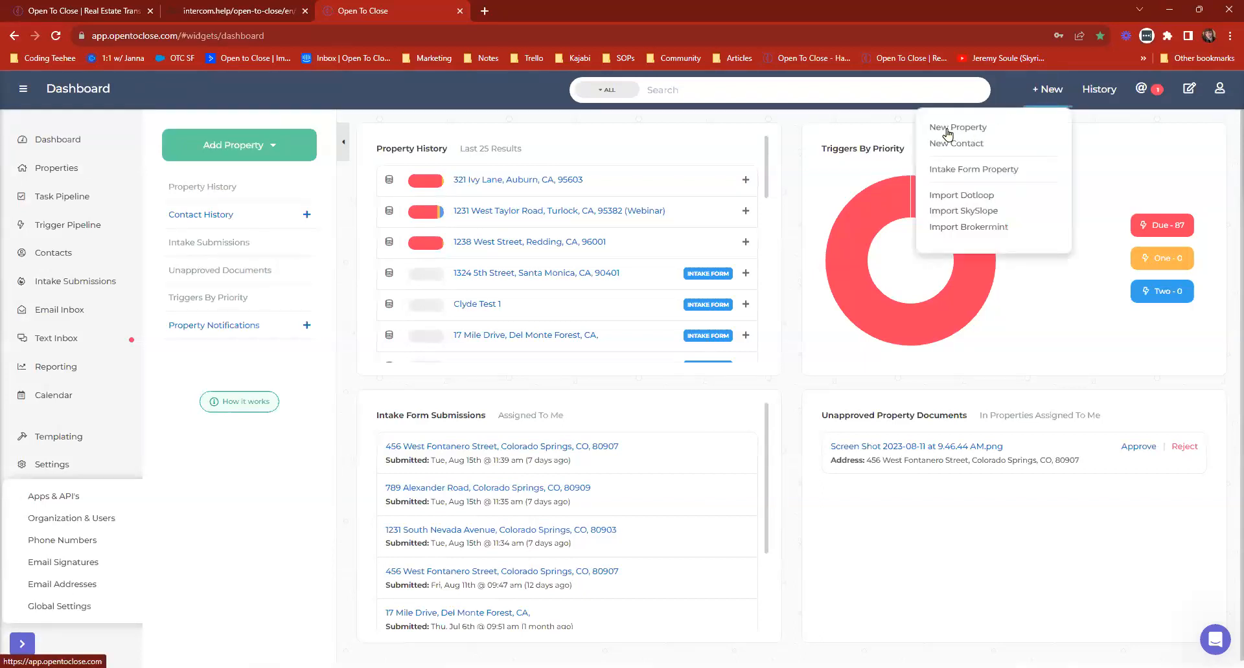
click(946, 129)
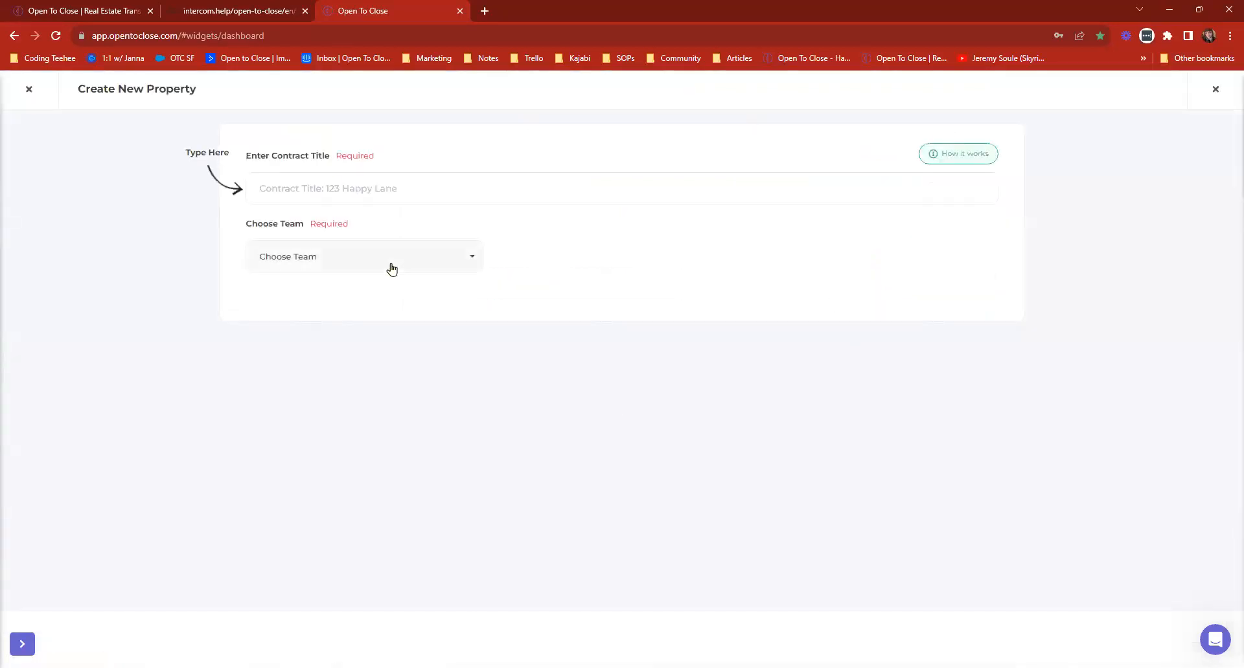
click(1215, 90)
click(1054, 93)
click(962, 168)
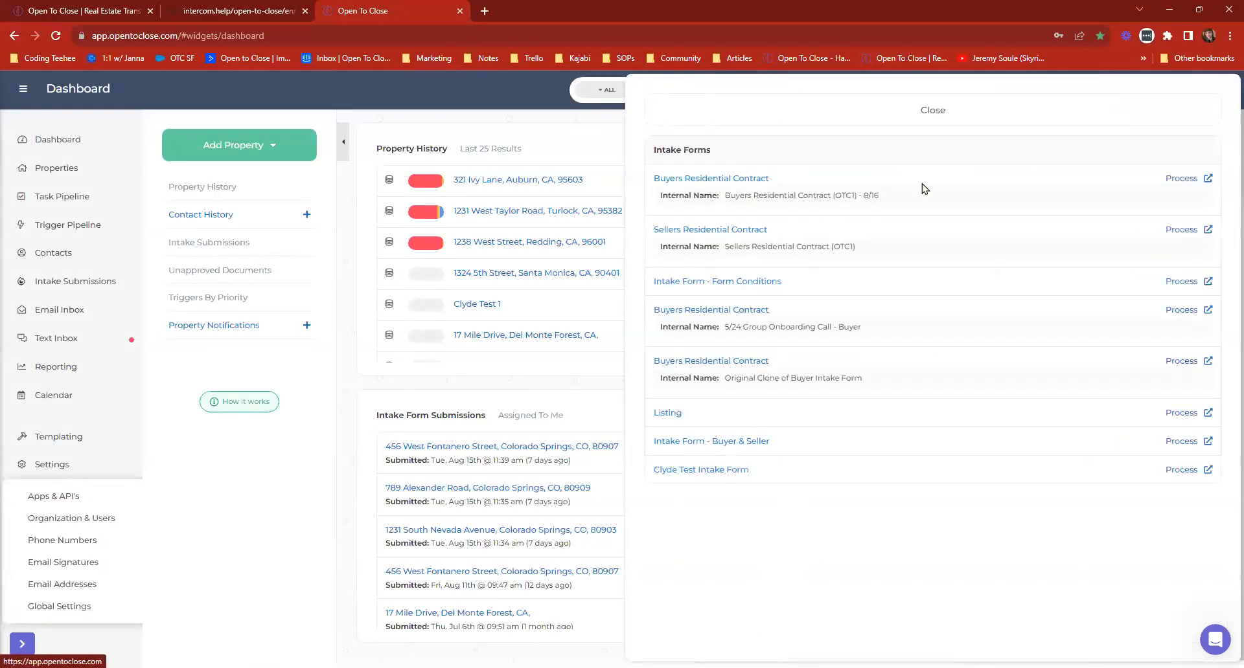
click(759, 117)
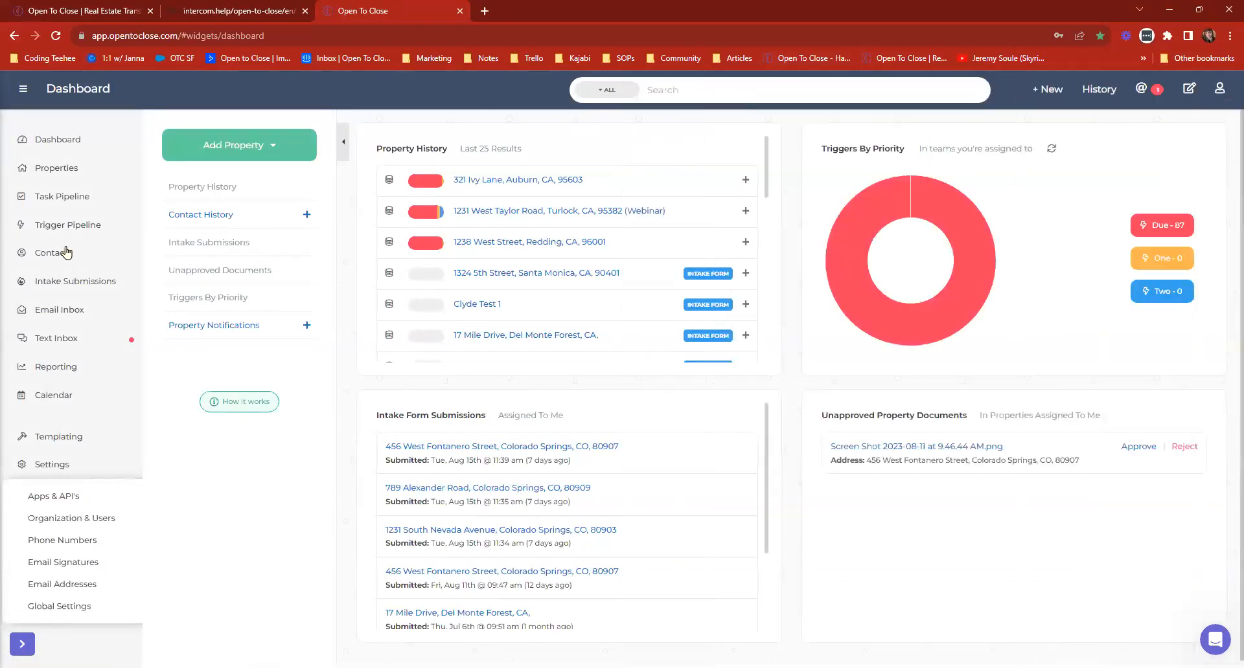
Open the Santa Monica property from the submitted intake submissions and approve its submission.
click(33, 283)
click(71, 309)
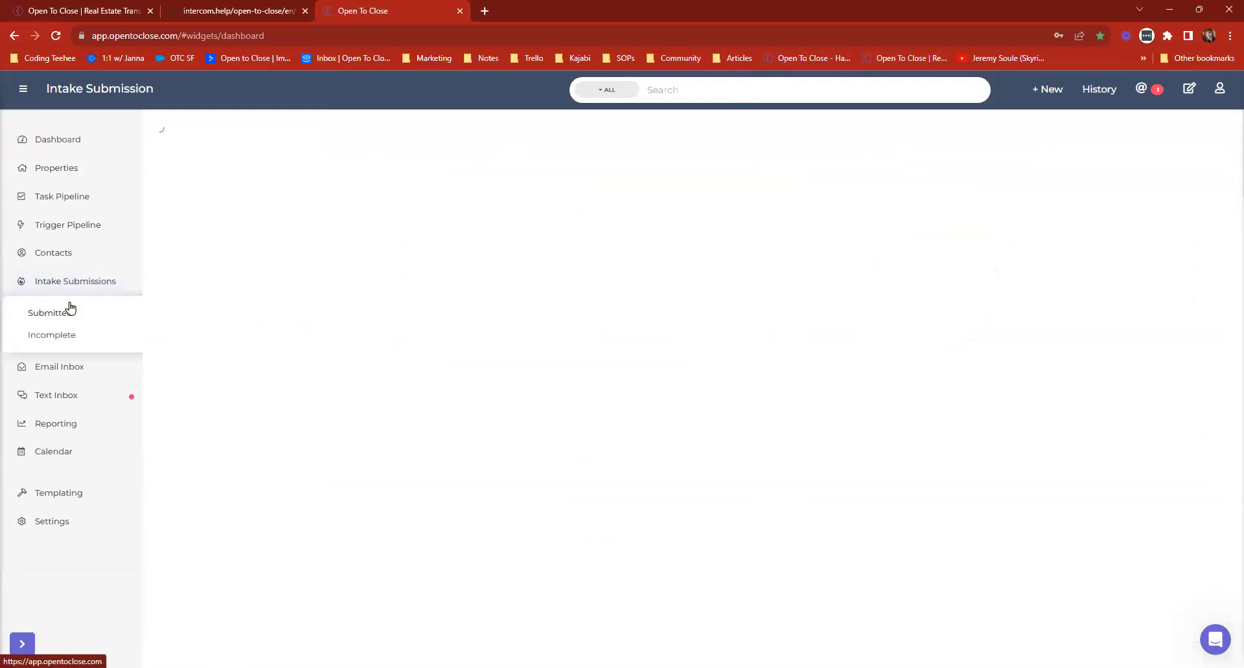
click(464, 407)
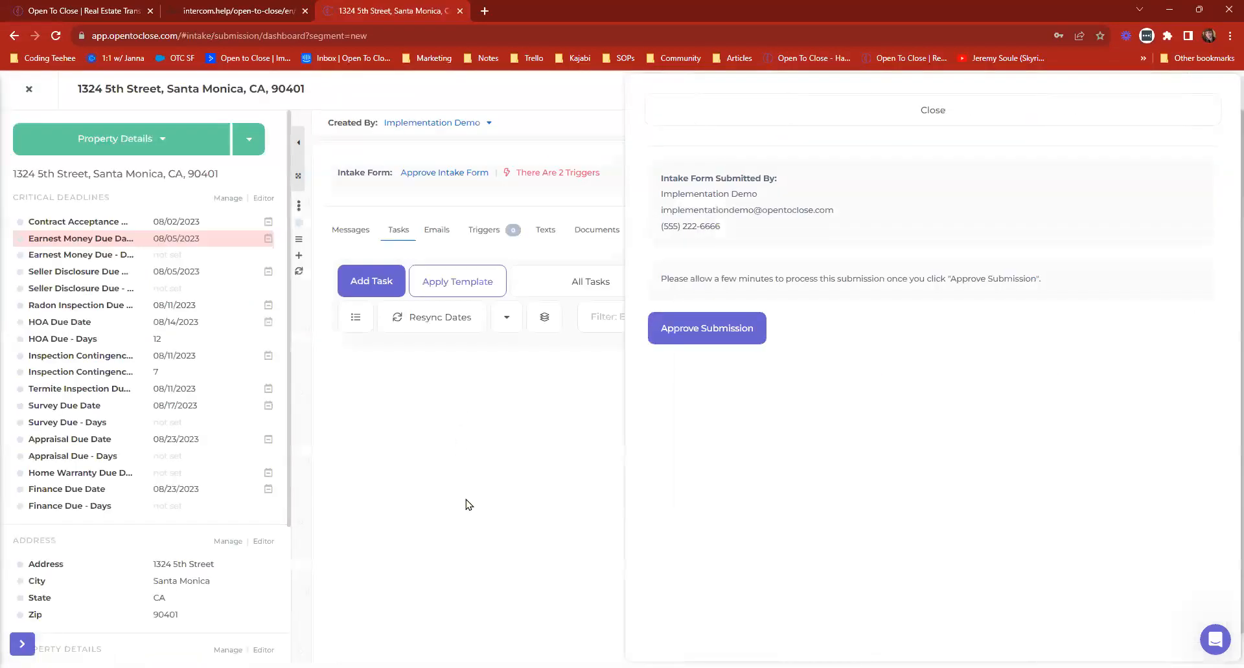
click(716, 344)
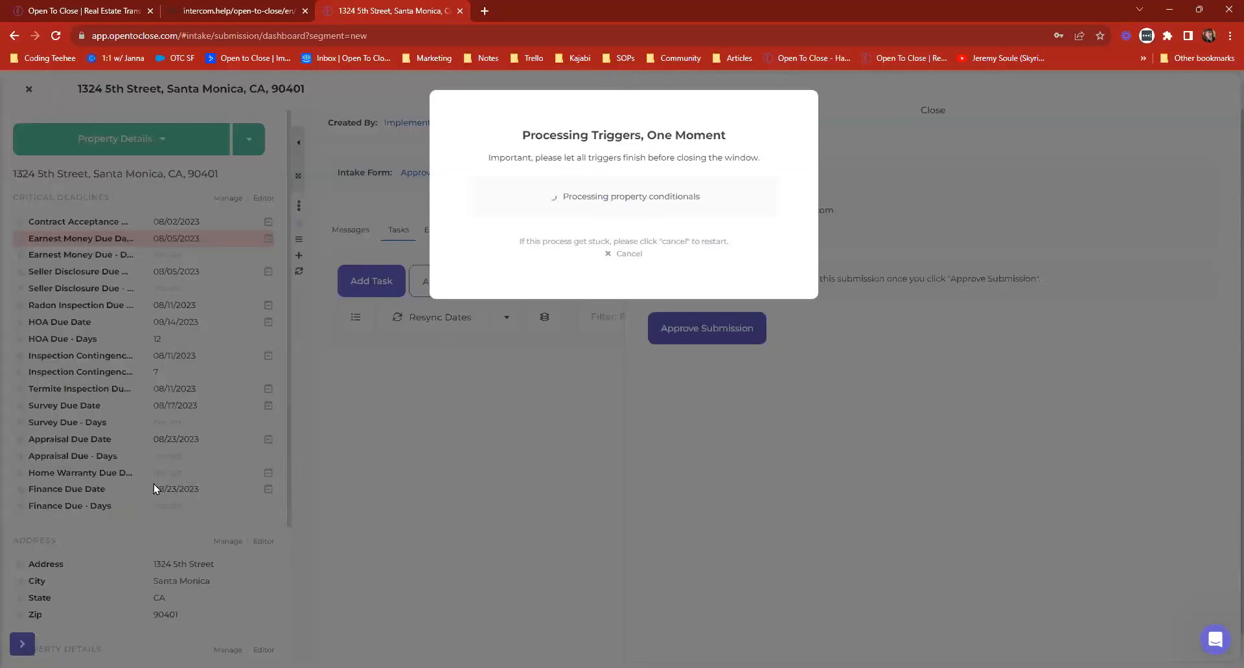
click(637, 220)
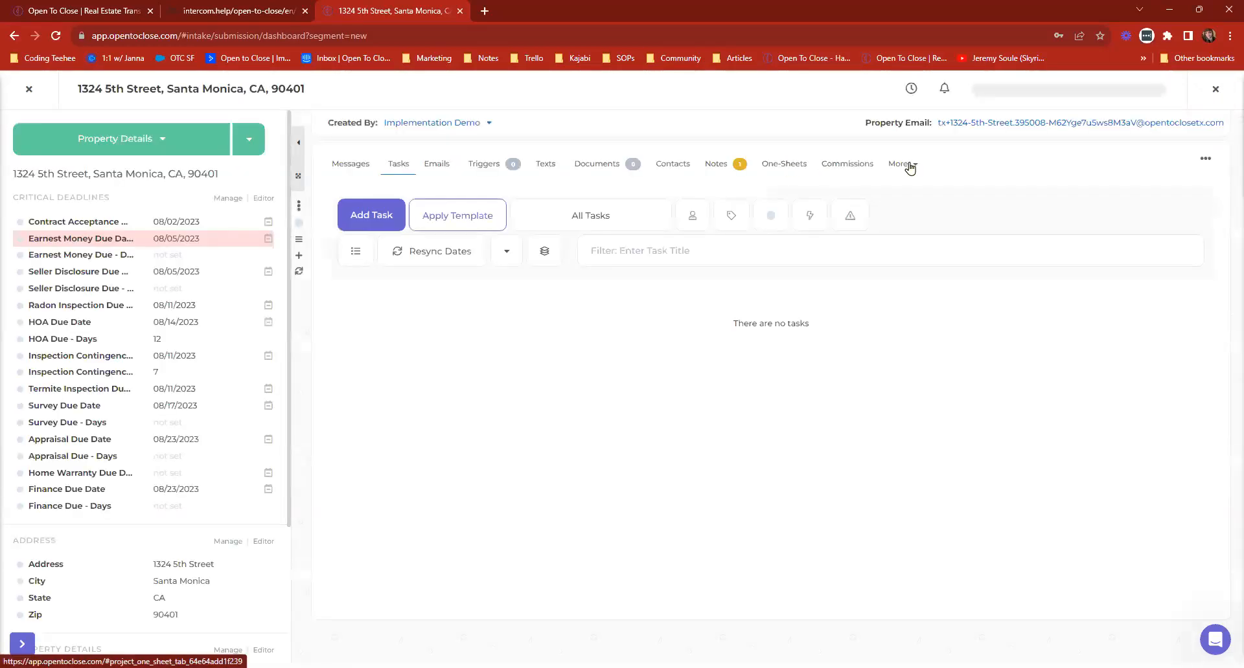
View the Santa Monica property's SkySlope integration and its Dotloop options to link a loop or export the property.
click(909, 166)
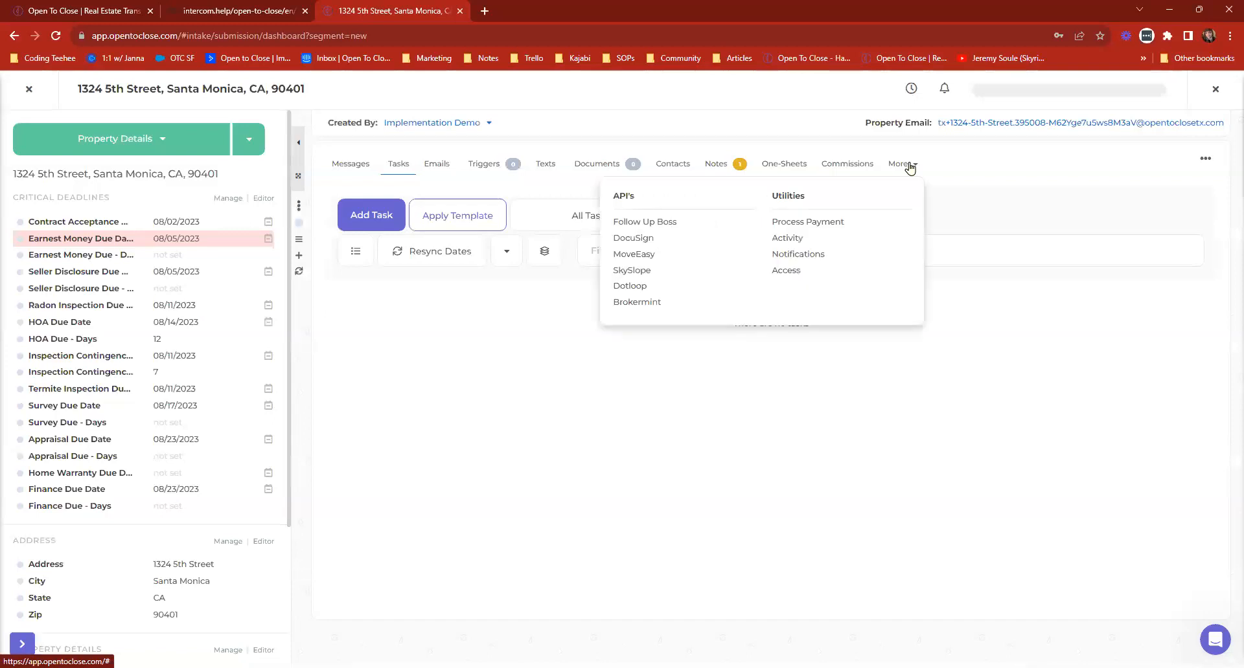
click(634, 274)
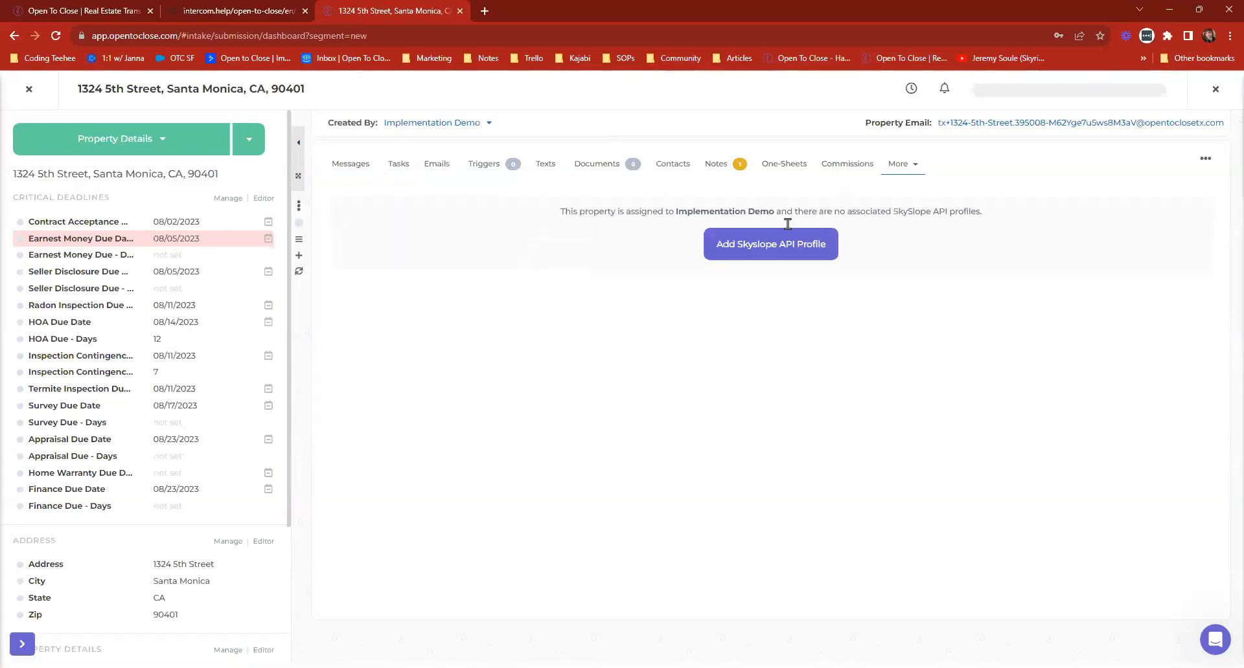
click(899, 167)
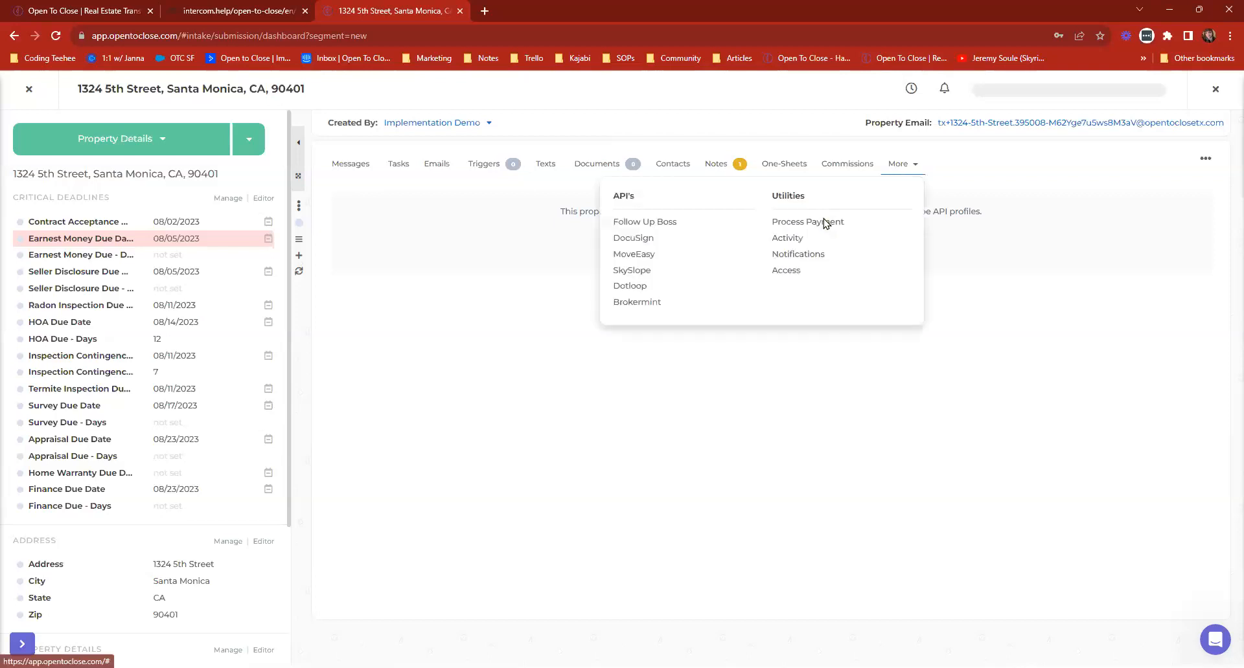
click(631, 286)
drag(322, 194, 502, 227)
click(522, 265)
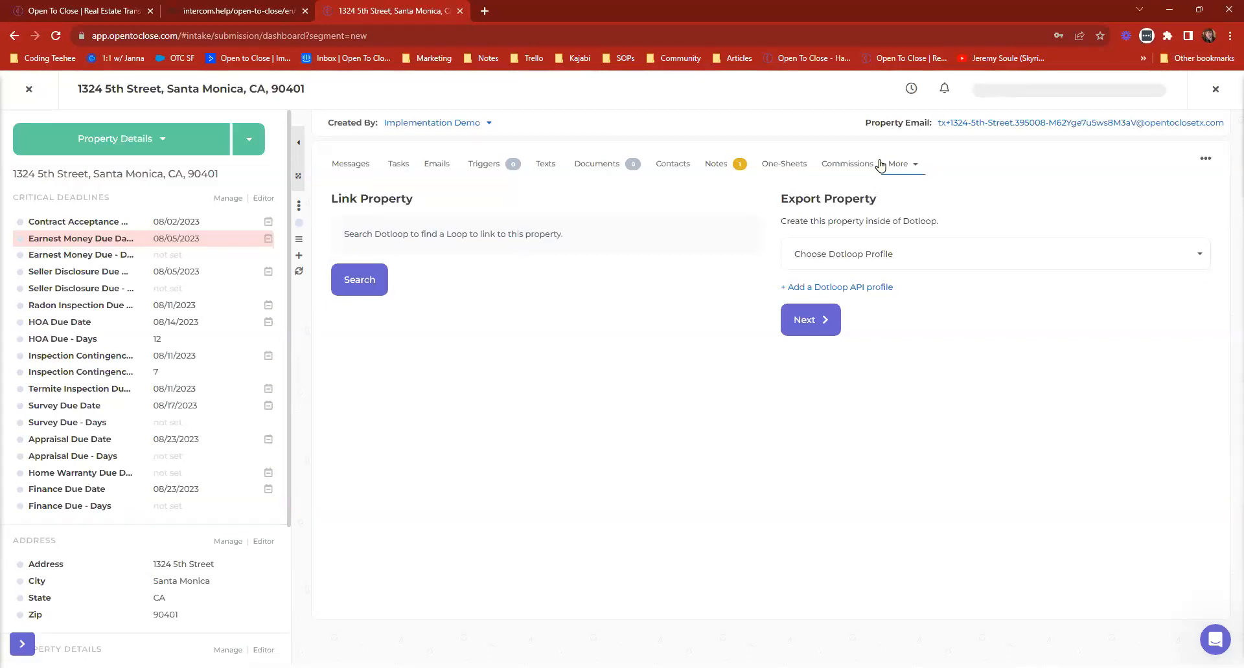
drag(777, 194, 934, 207)
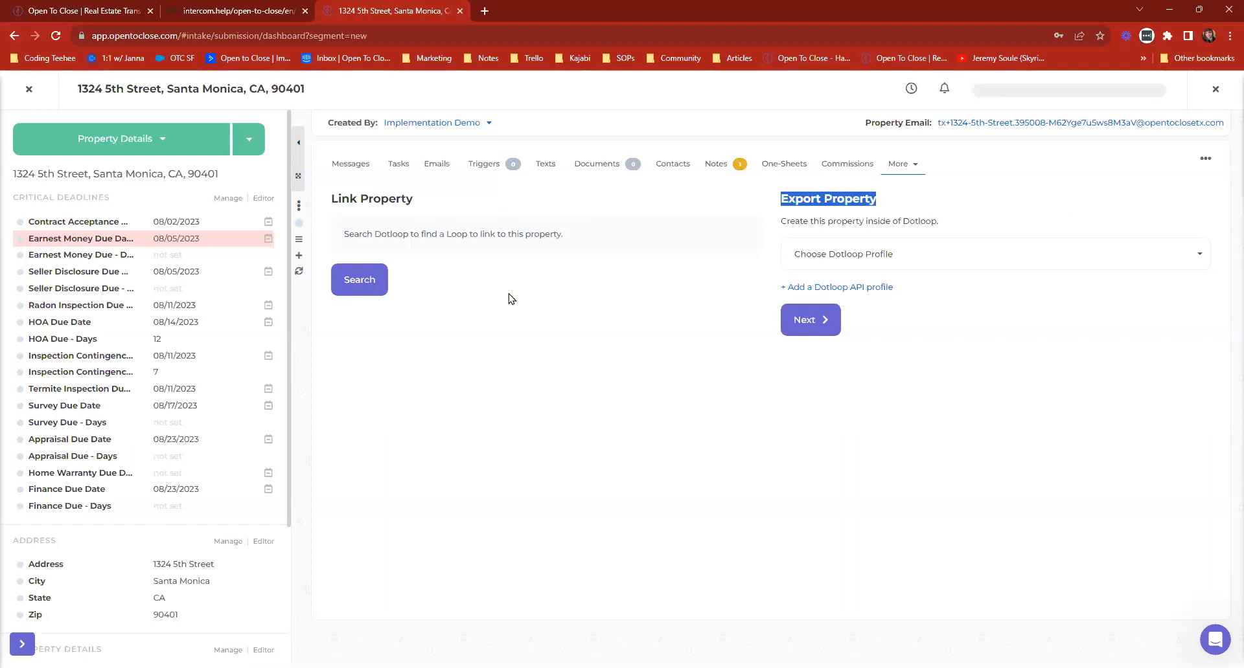
click(653, 268)
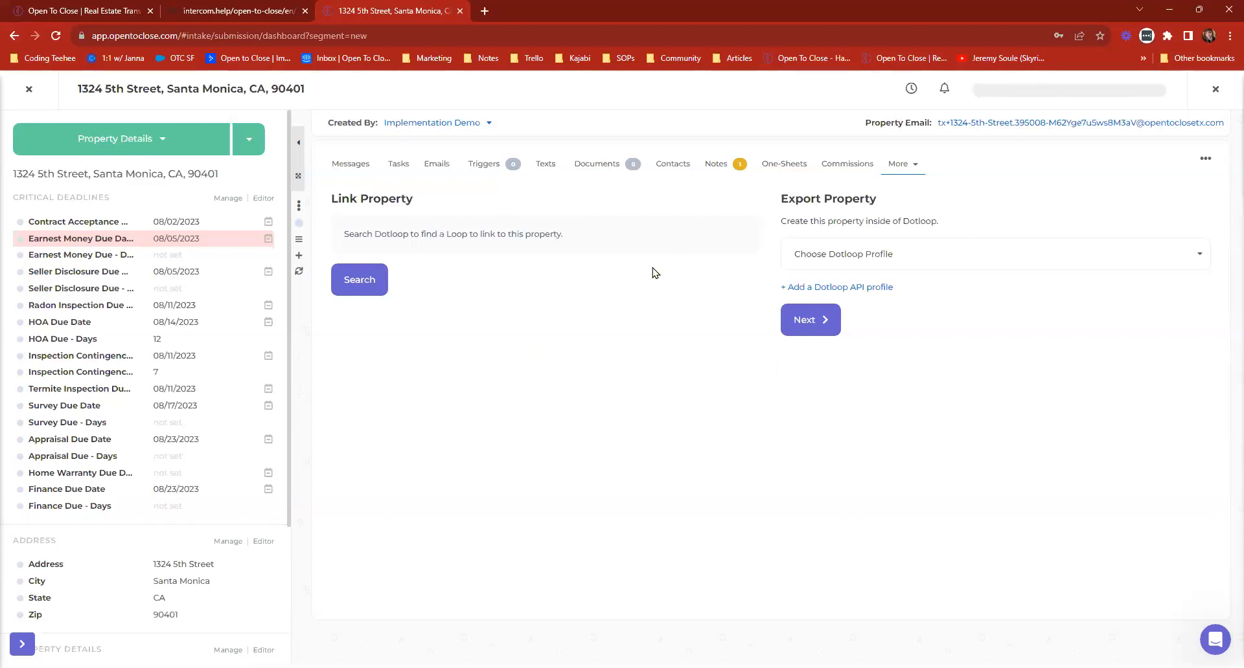
Return to the dashboard, then reopen the Santa Monica property to review its Dotloop options and close it.
click(29, 89)
click(61, 149)
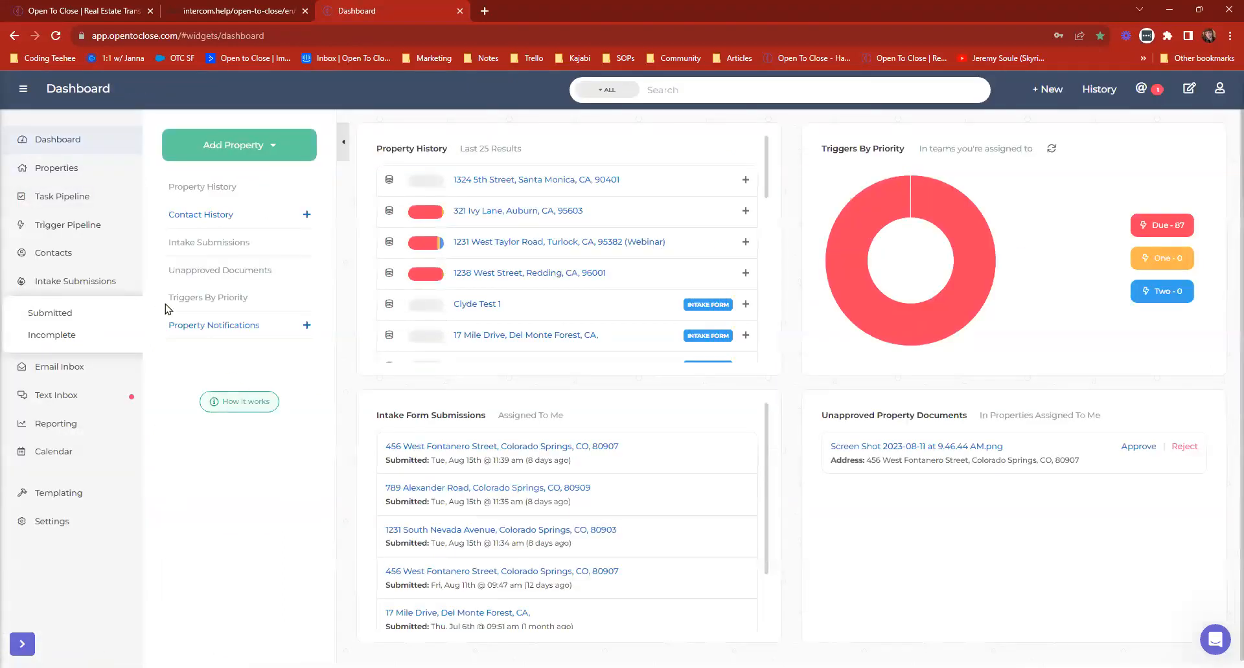
click(106, 282)
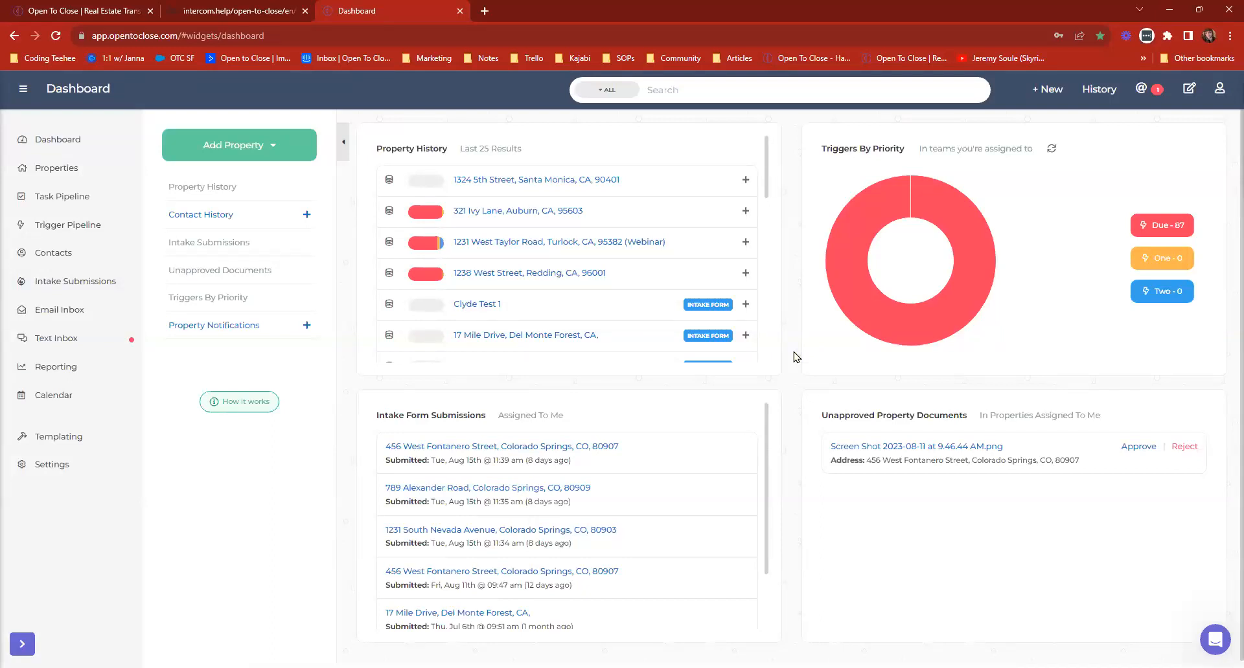
click(499, 181)
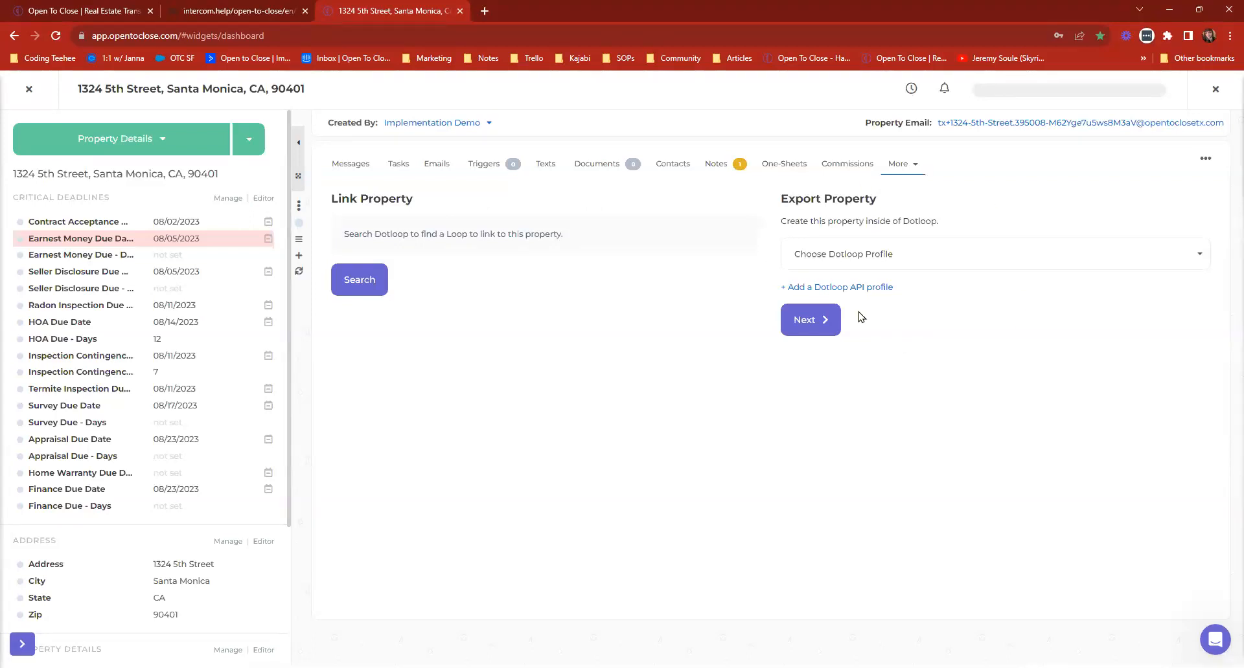
click(29, 89)
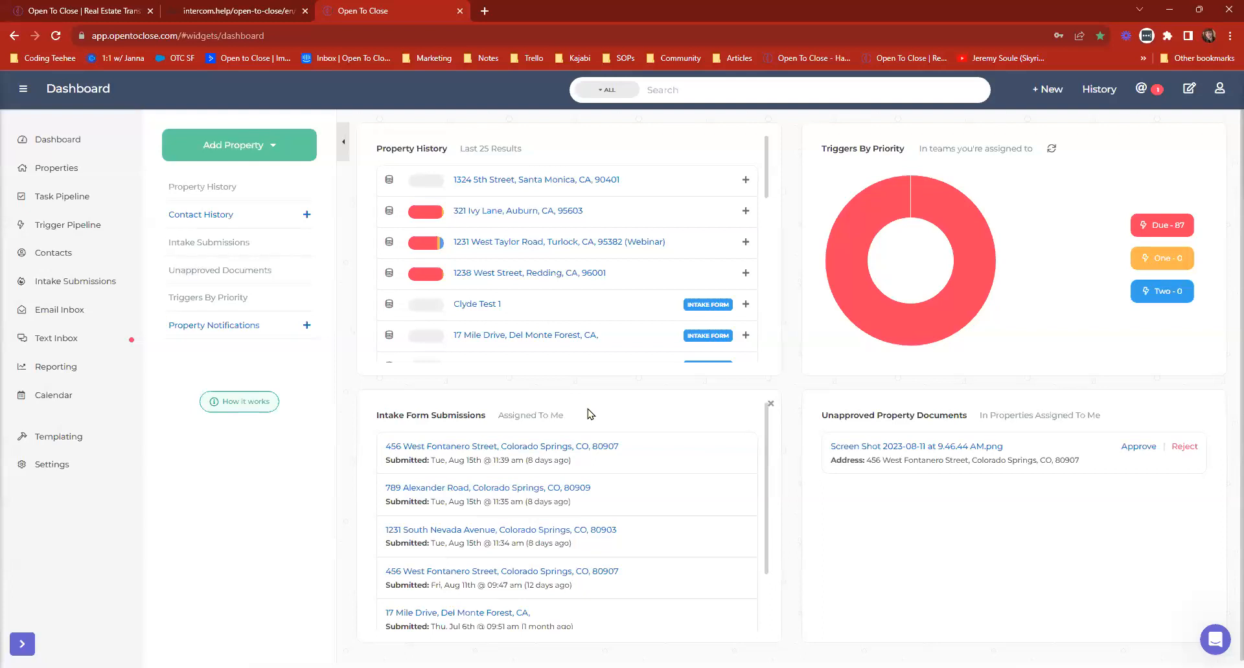
Open the Auburn property from the property history, view its contacts with their Dotloop options, and close it.
click(530, 181)
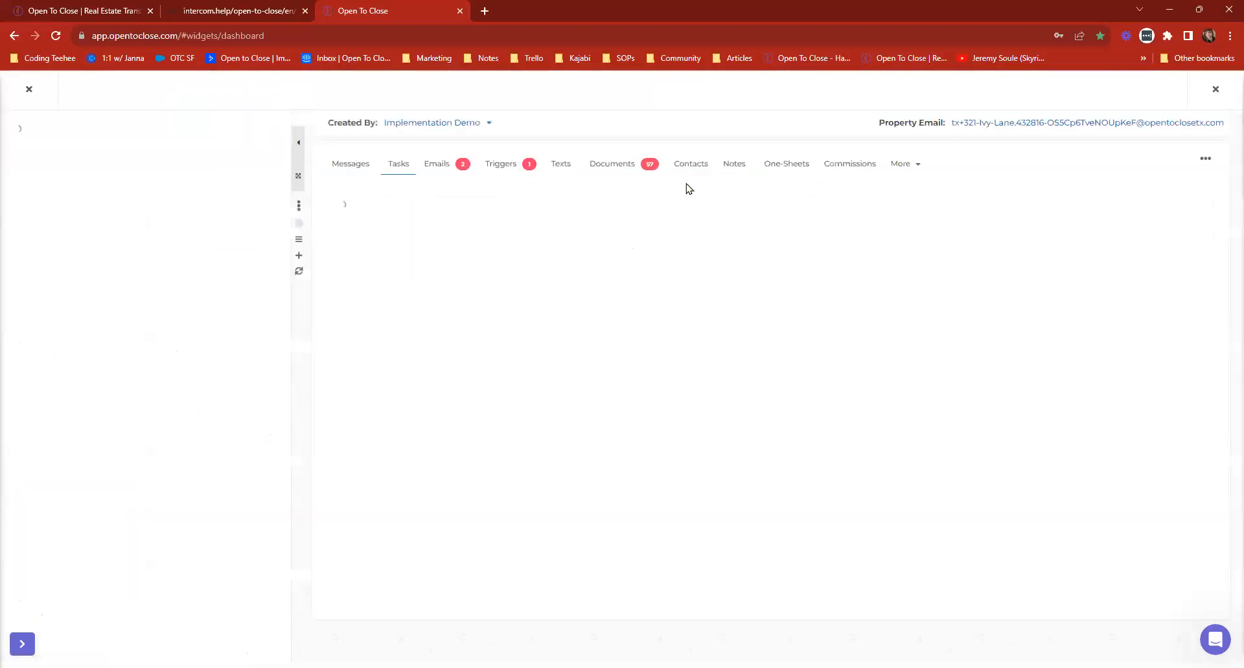
click(687, 165)
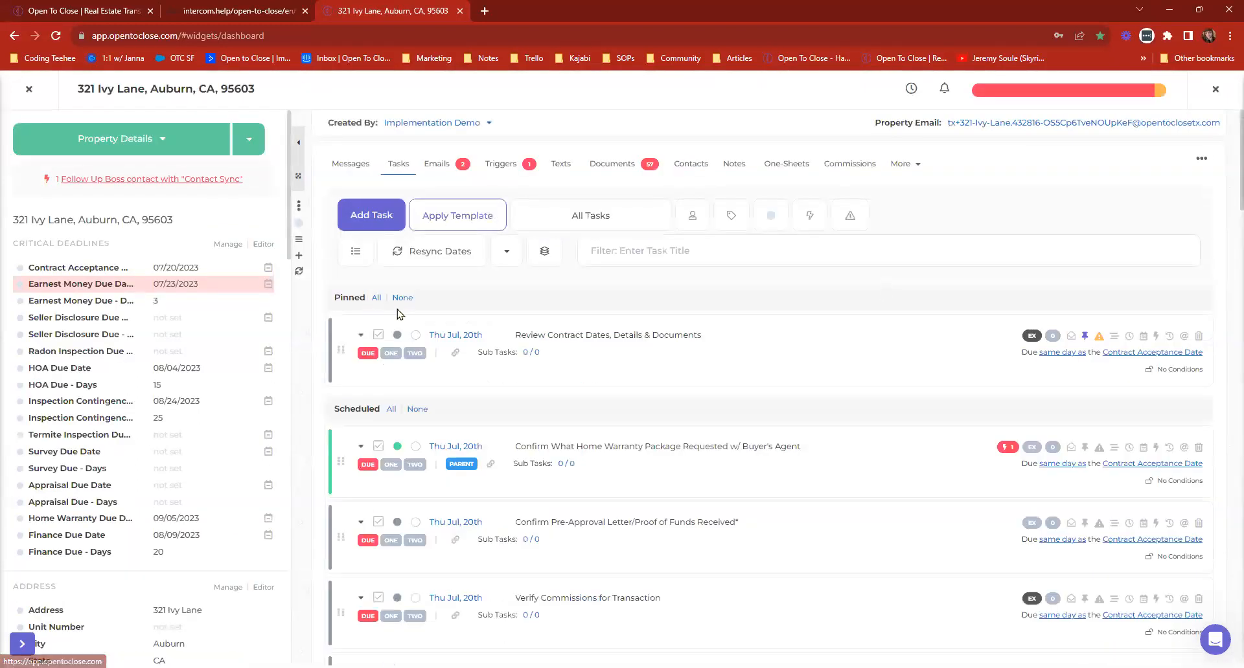
click(671, 165)
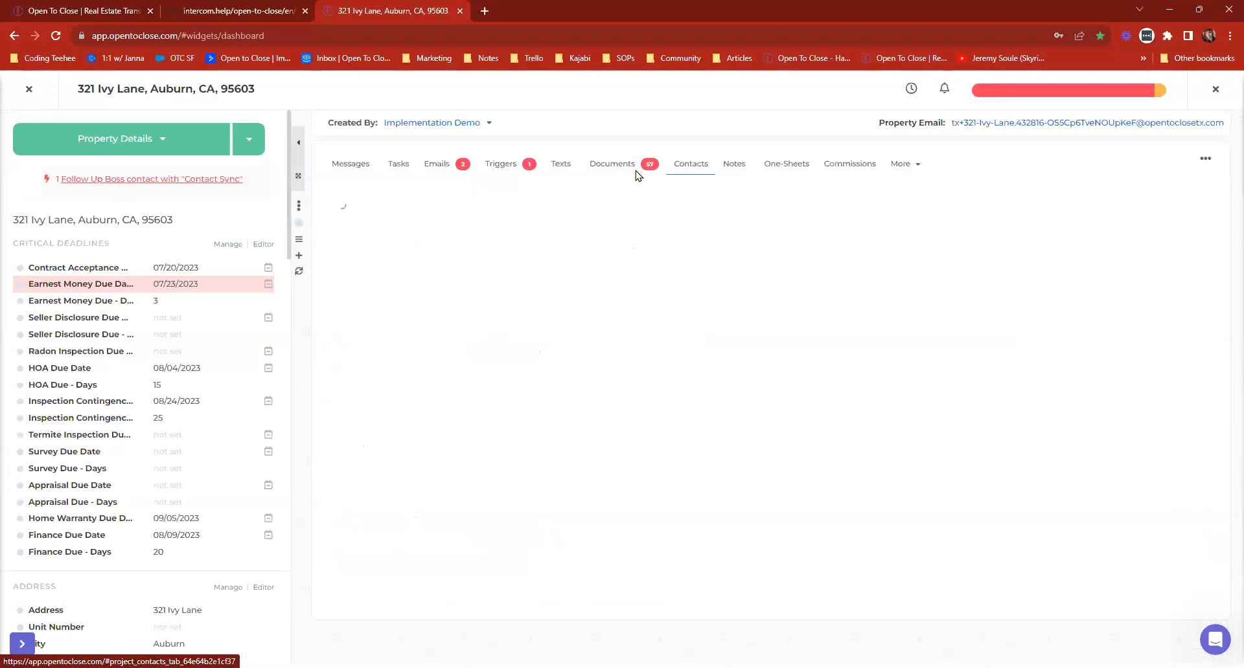
click(503, 244)
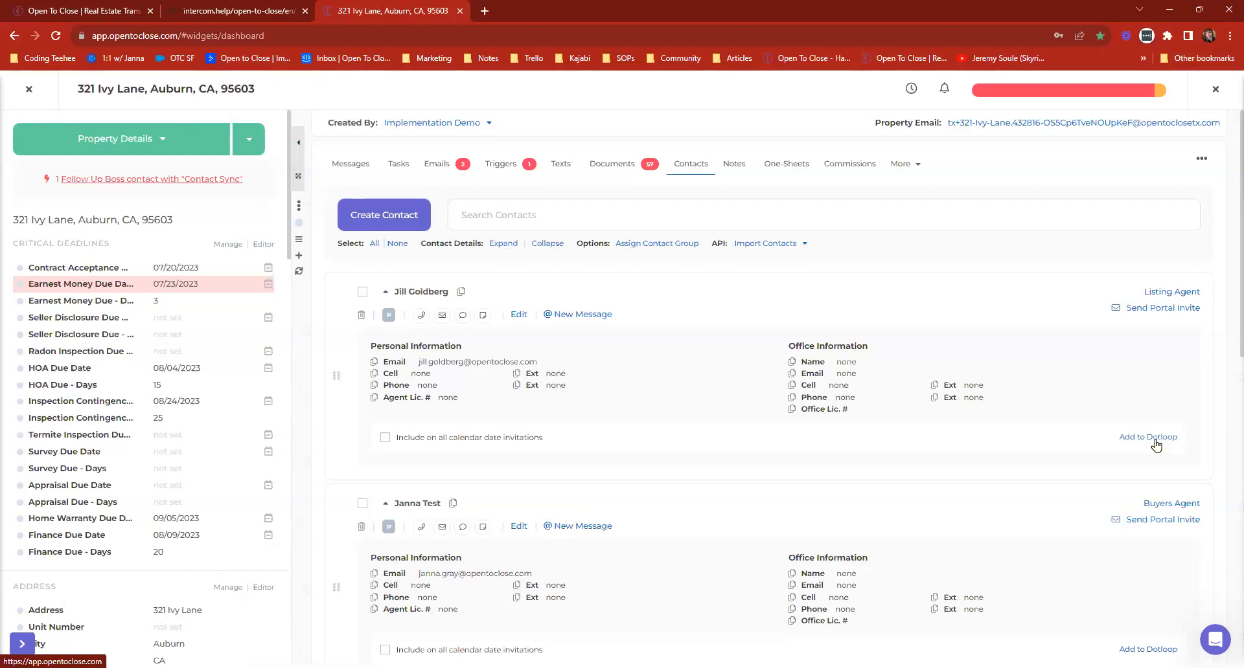
click(30, 90)
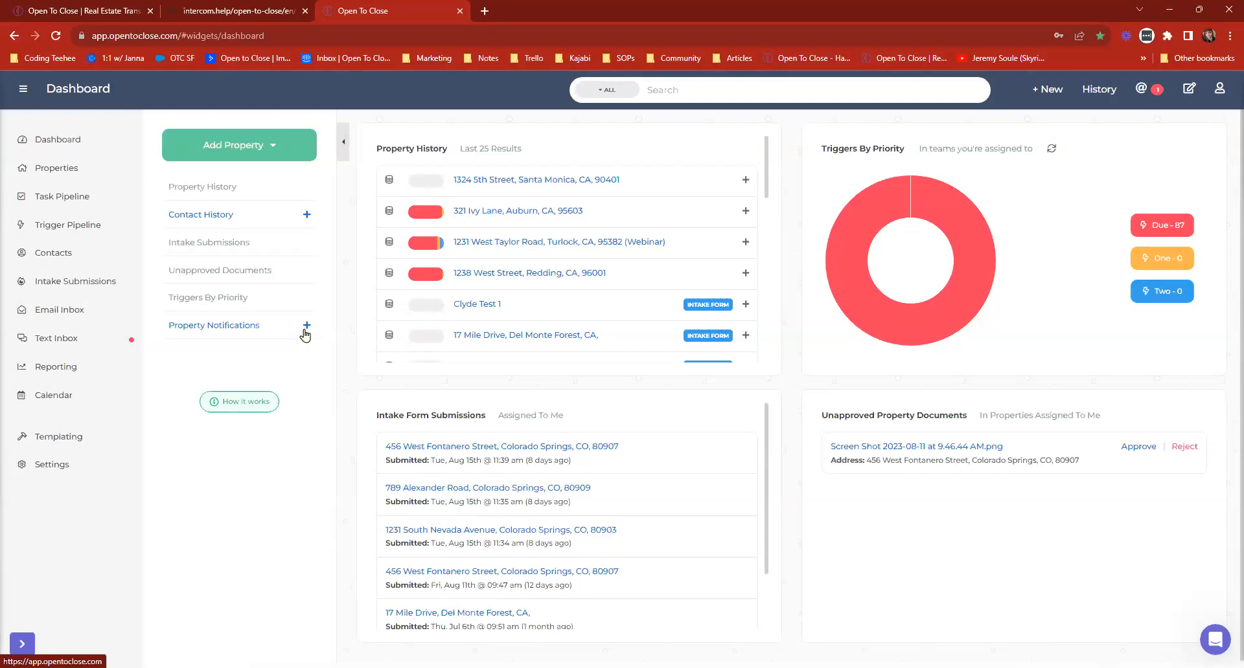
View the submitted intake forms across all columns, then the incomplete intake forms with the navigation and team filter panels collapsed.
click(63, 282)
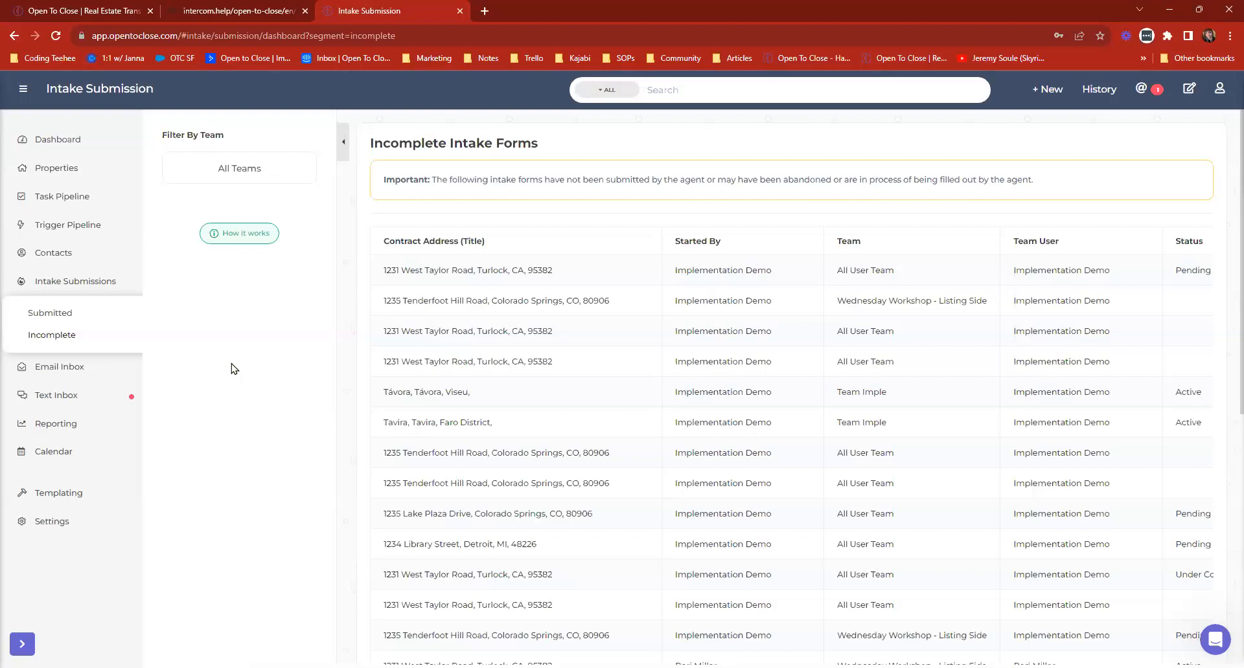
click(56, 314)
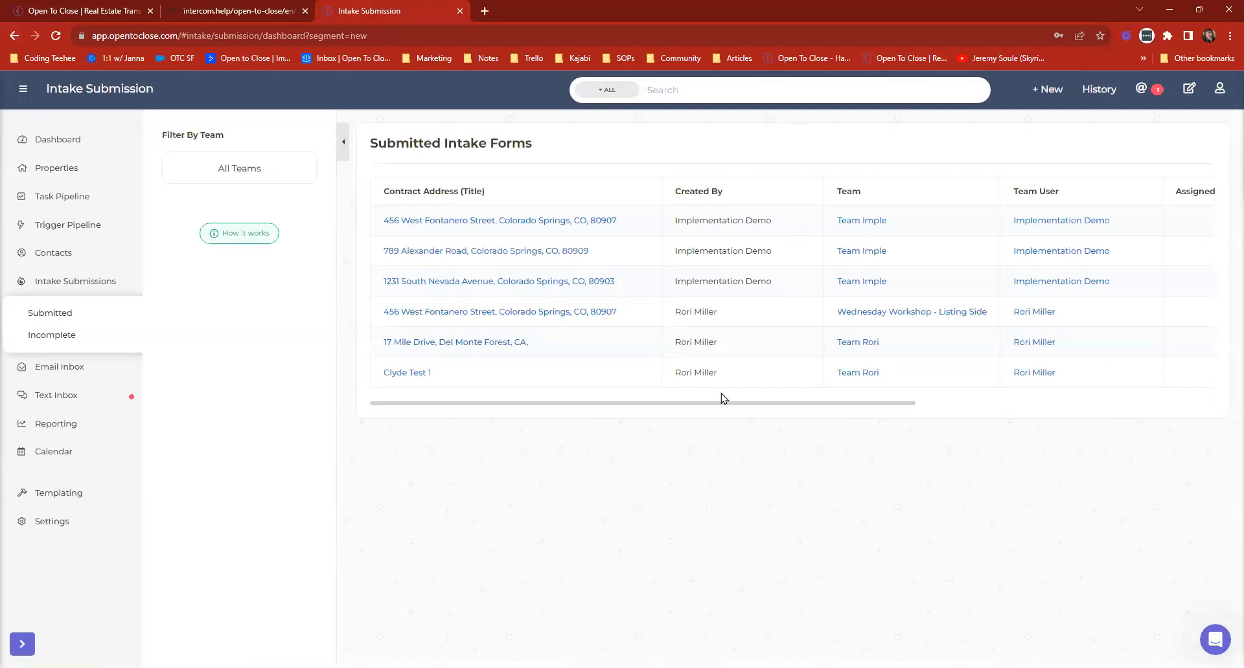
drag(726, 408, 1072, 425)
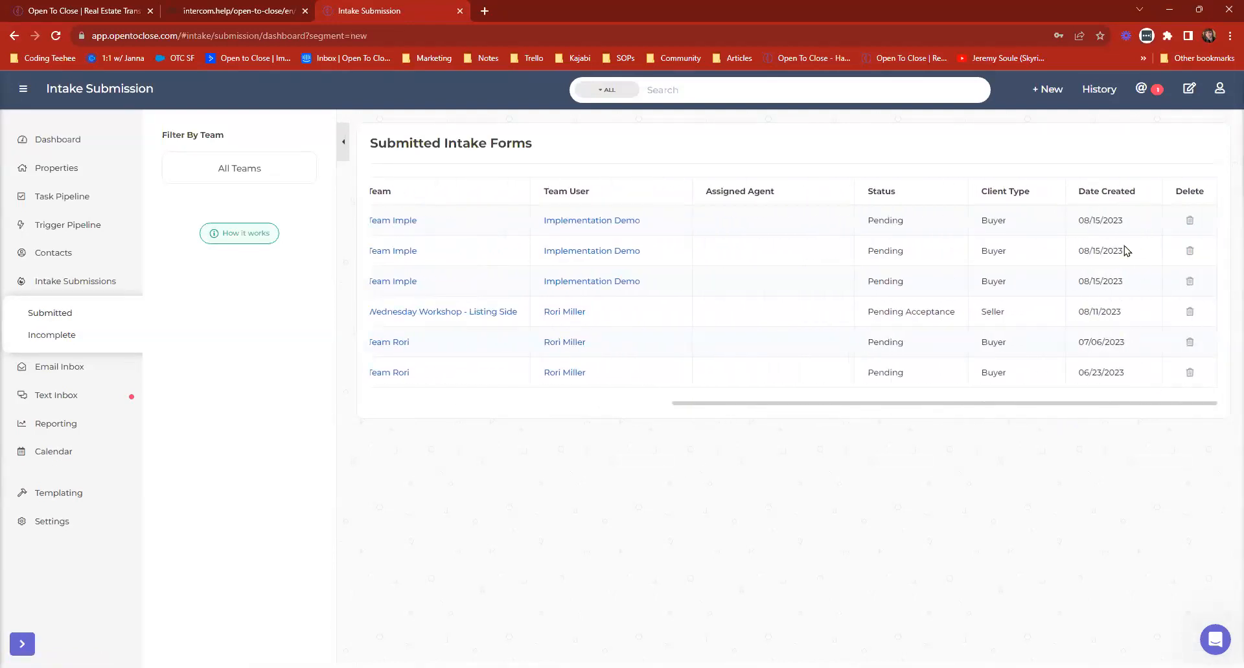
click(58, 336)
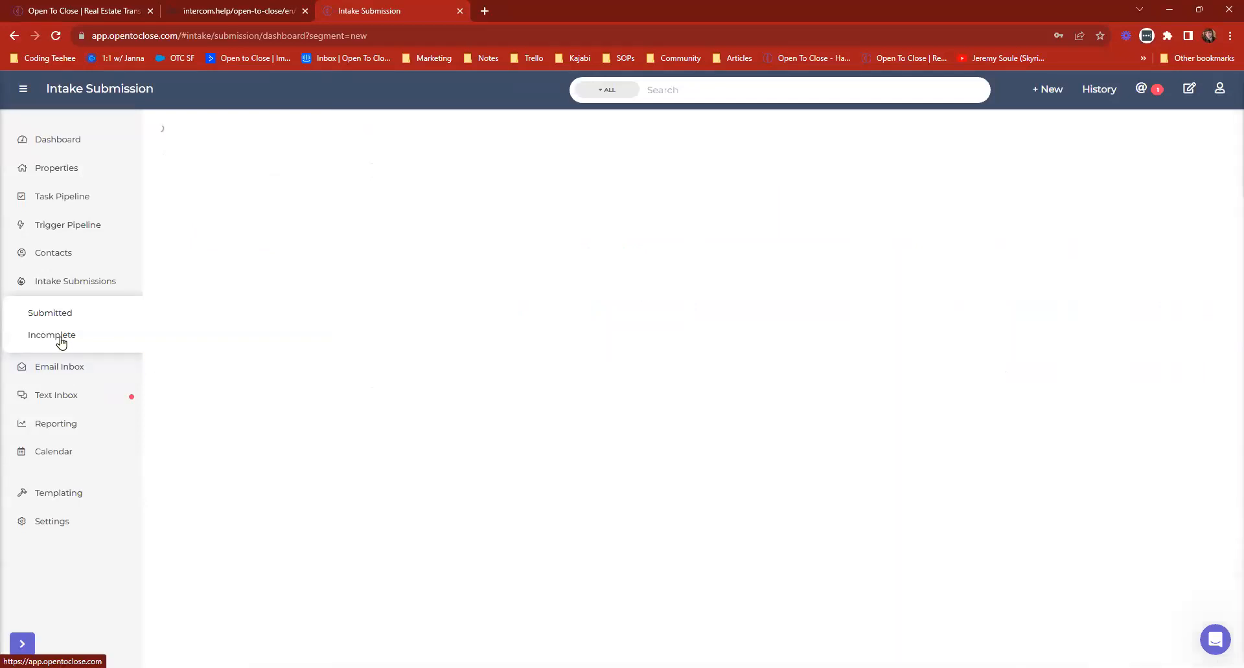
click(34, 93)
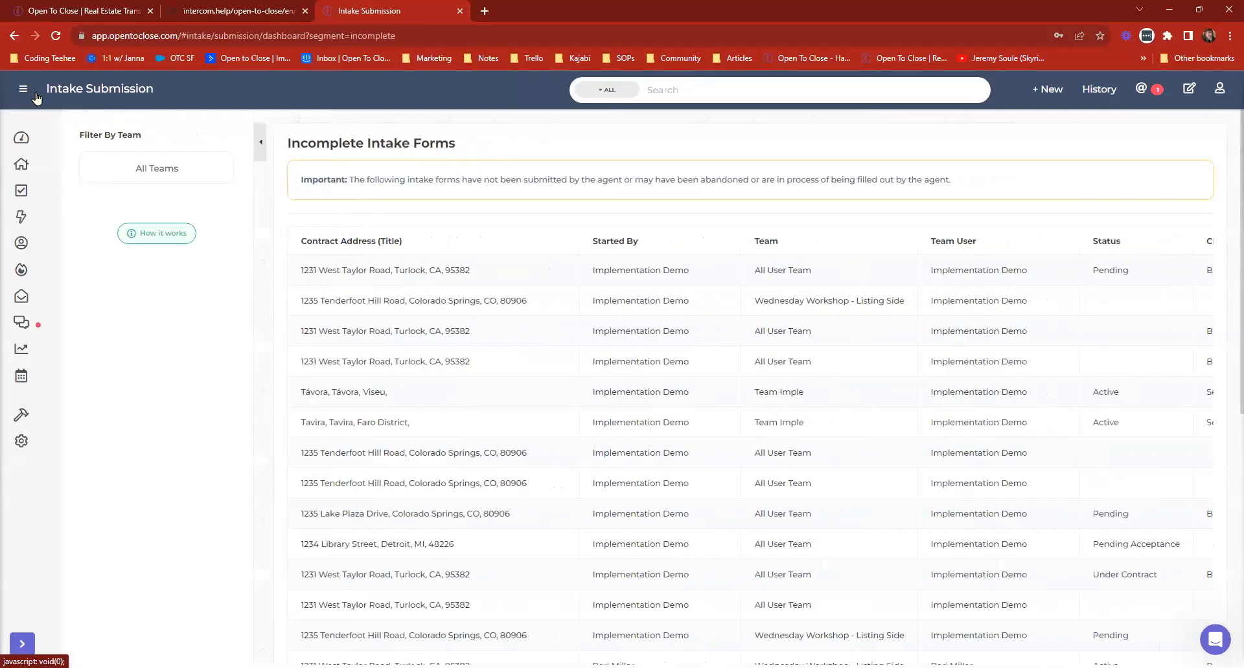
click(243, 138)
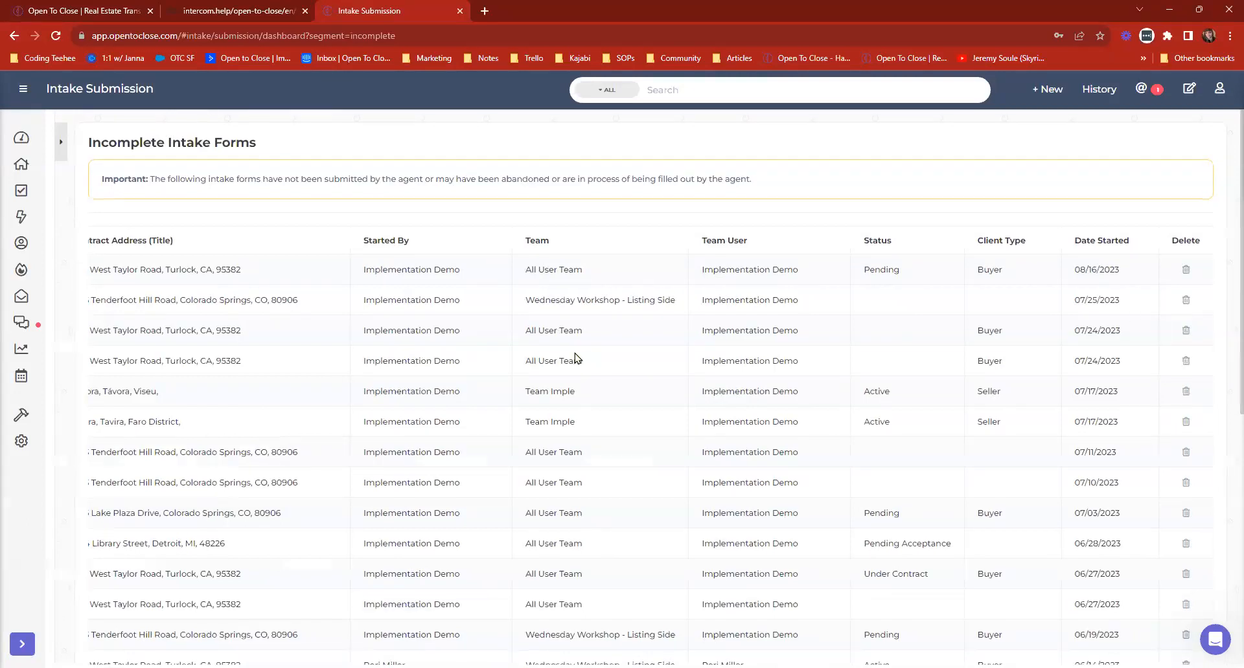
scroll(573, 354, down, 1)
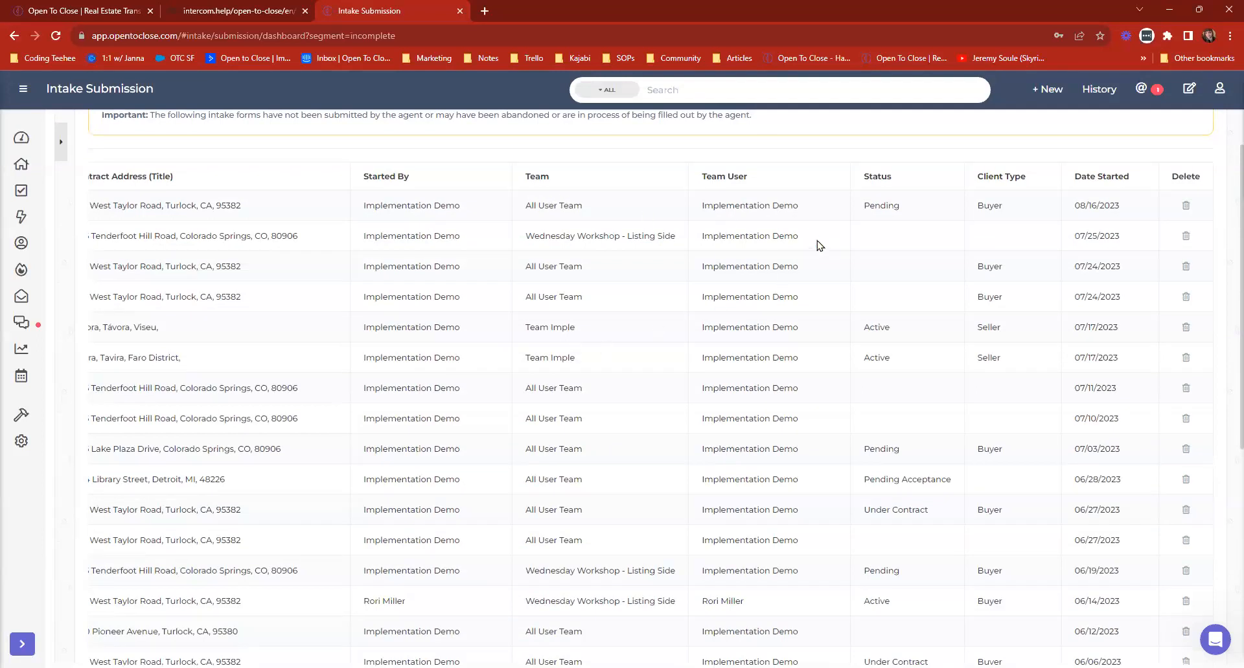
Open the Sellers Residential Contract intake form for a new property, view it down to its final section, and close it with the form list.
click(1048, 90)
click(970, 171)
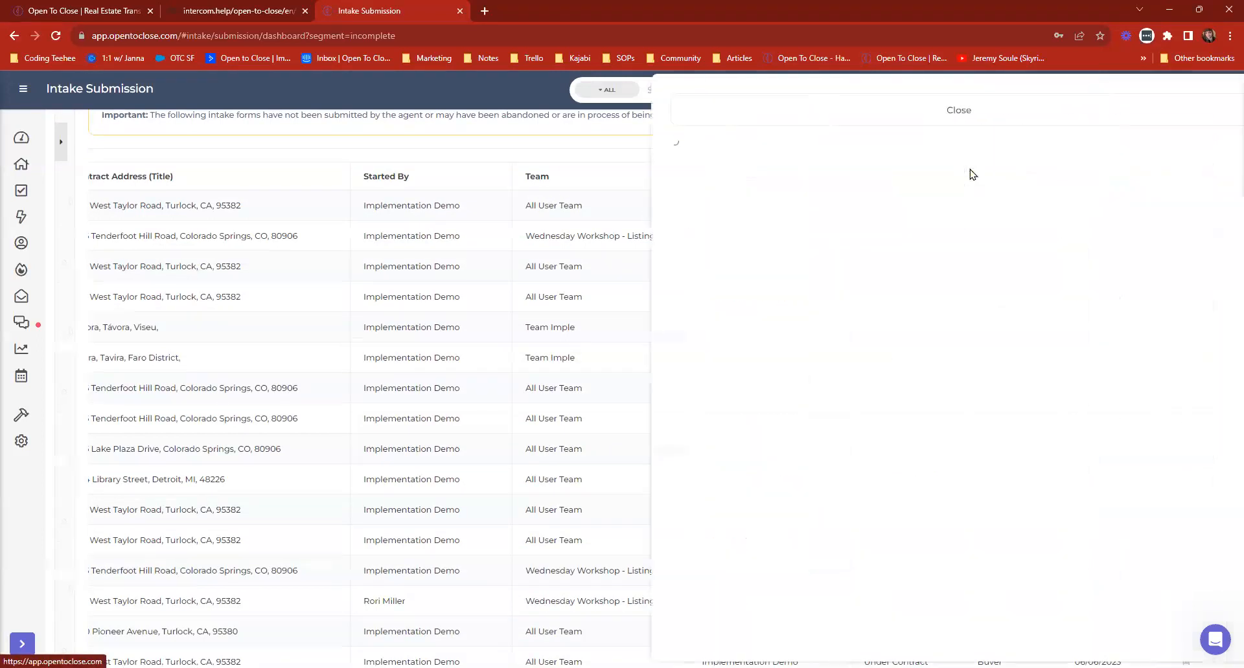
click(731, 231)
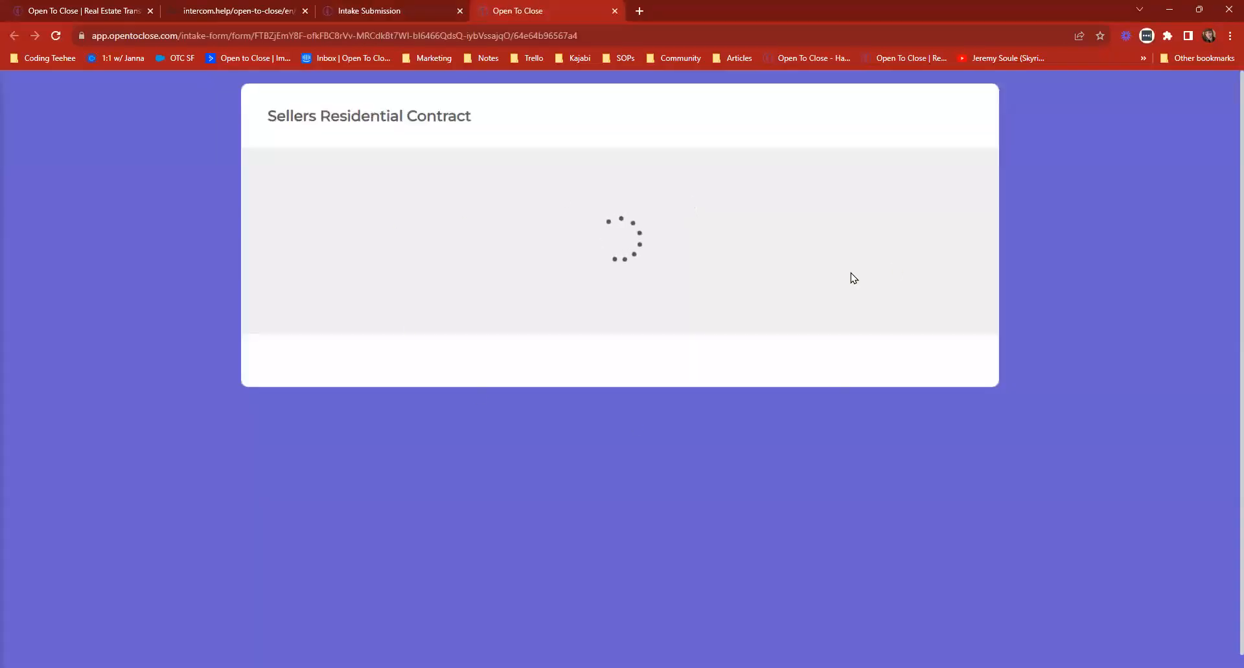
scroll(624, 305, down, 20)
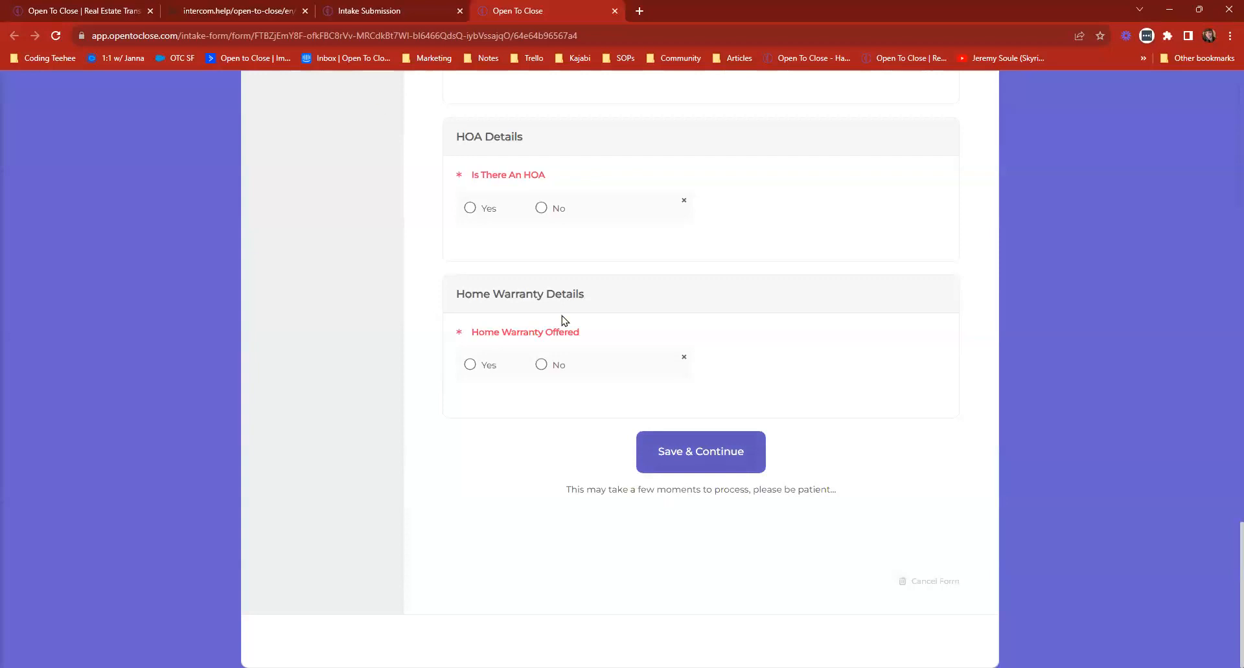
click(393, 9)
click(518, 9)
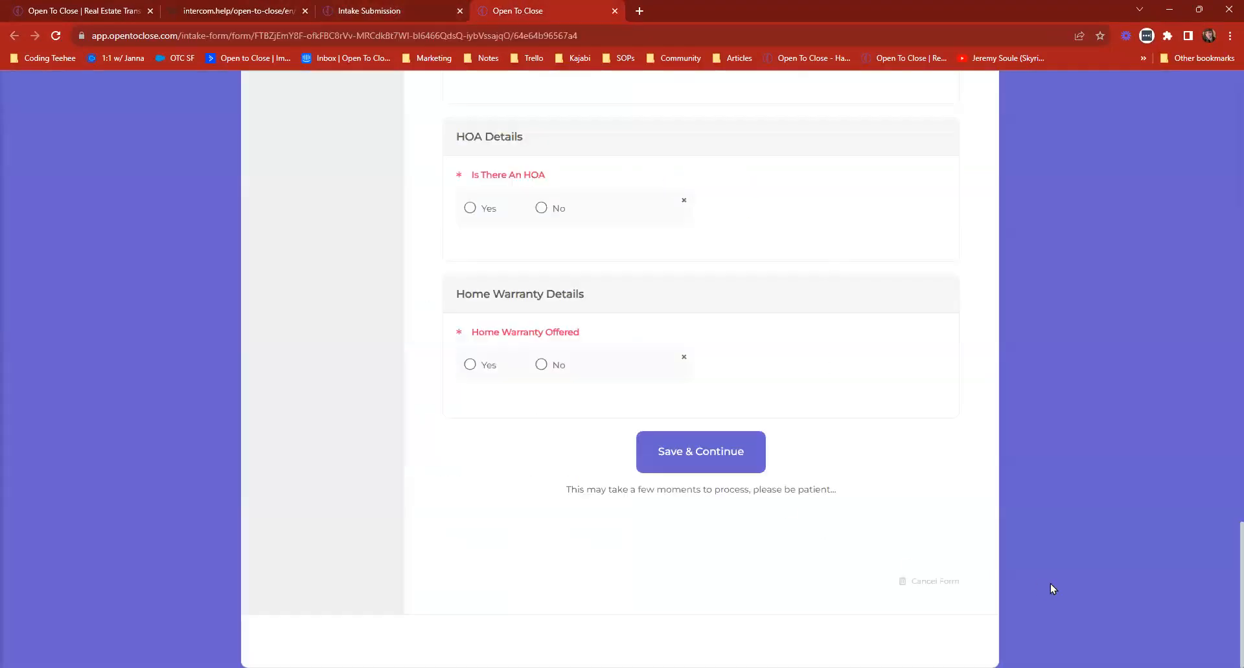
click(614, 11)
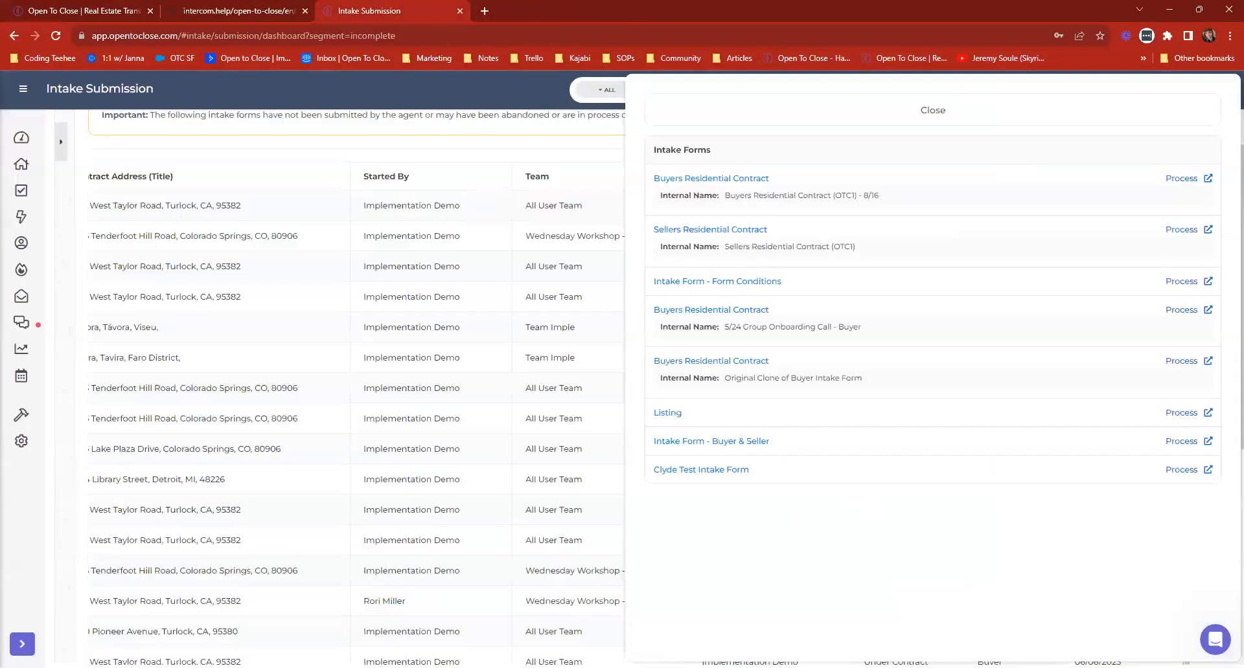
click(745, 110)
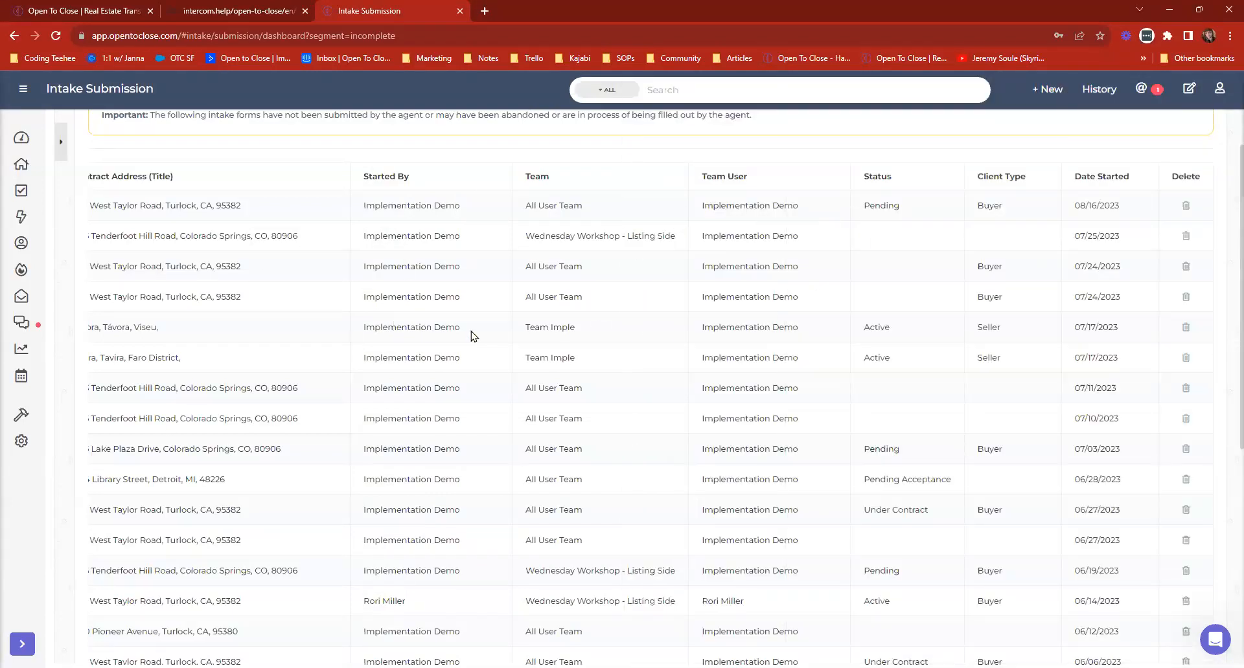
Review the incomplete intake forms from their contract addresses, view the submitted intake forms, and return to the dashboard.
scroll(492, 356, left, 1)
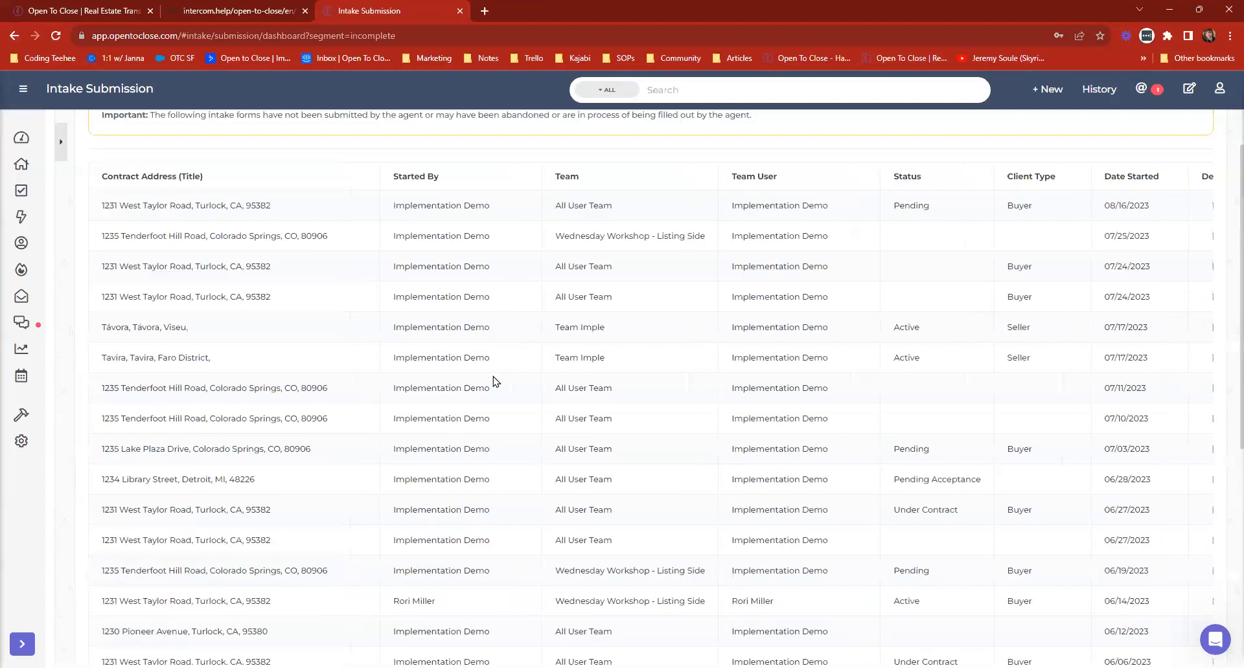
scroll(454, 366, up, 1)
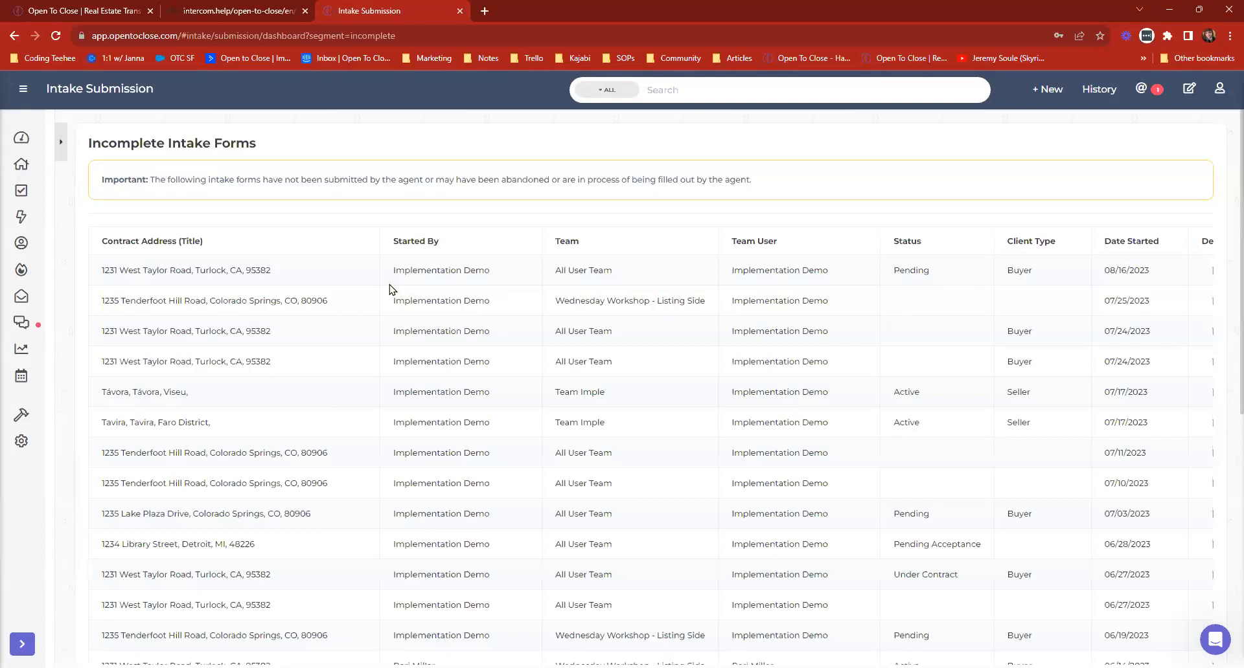
mouse_move(21, 270)
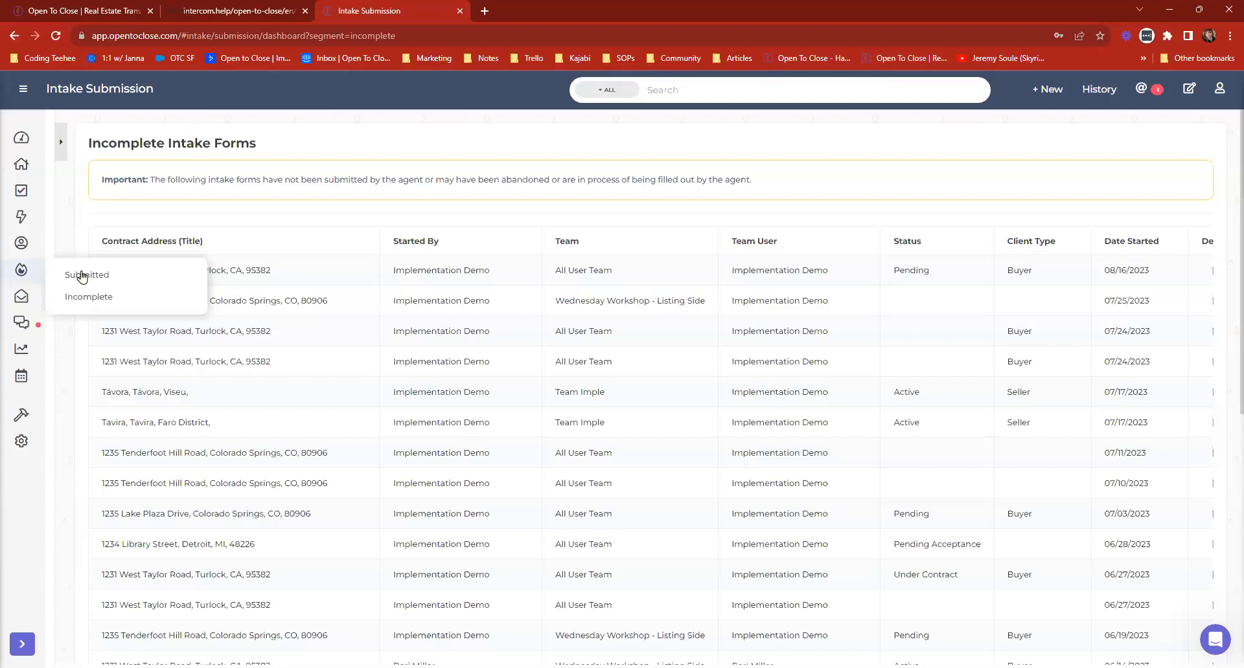
click(81, 275)
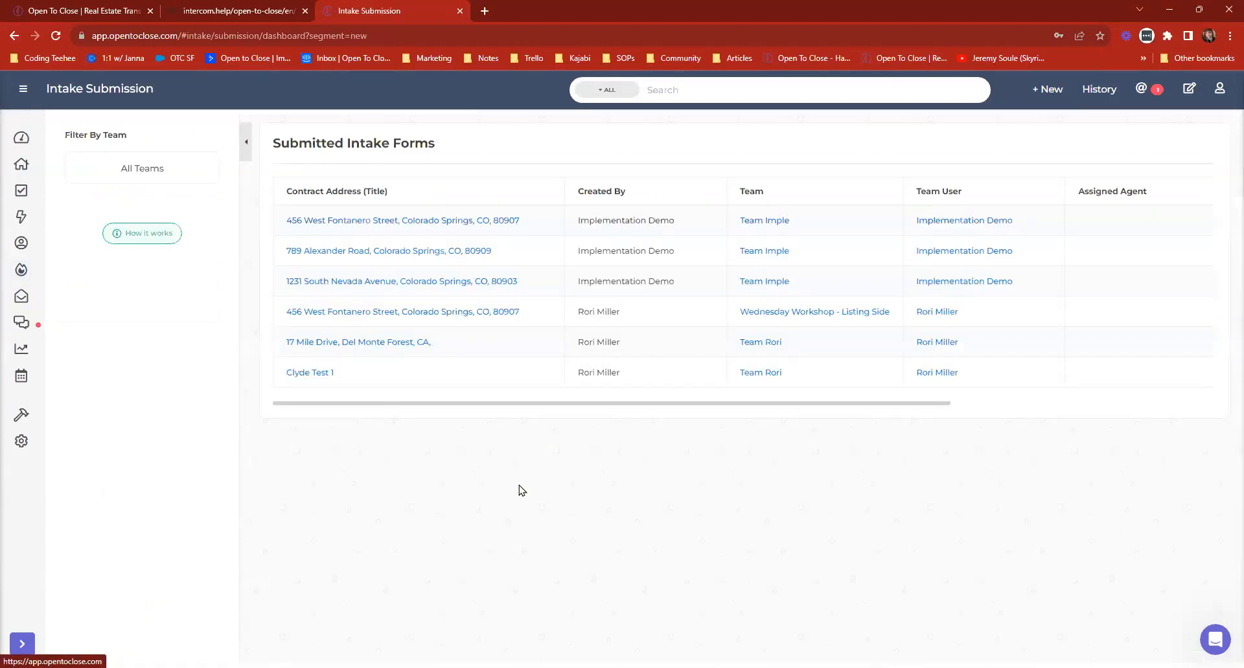
click(21, 138)
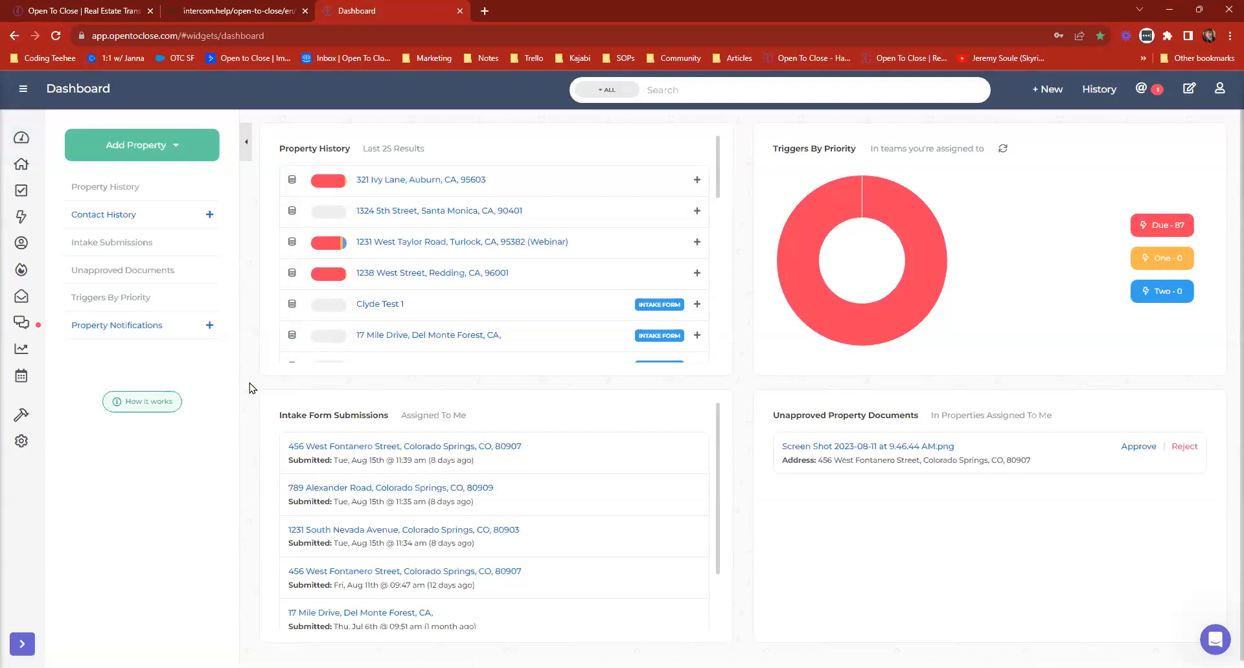
View the (B) Financing Expectations smart block's message and condition option, and close the smart blocks.
click(30, 90)
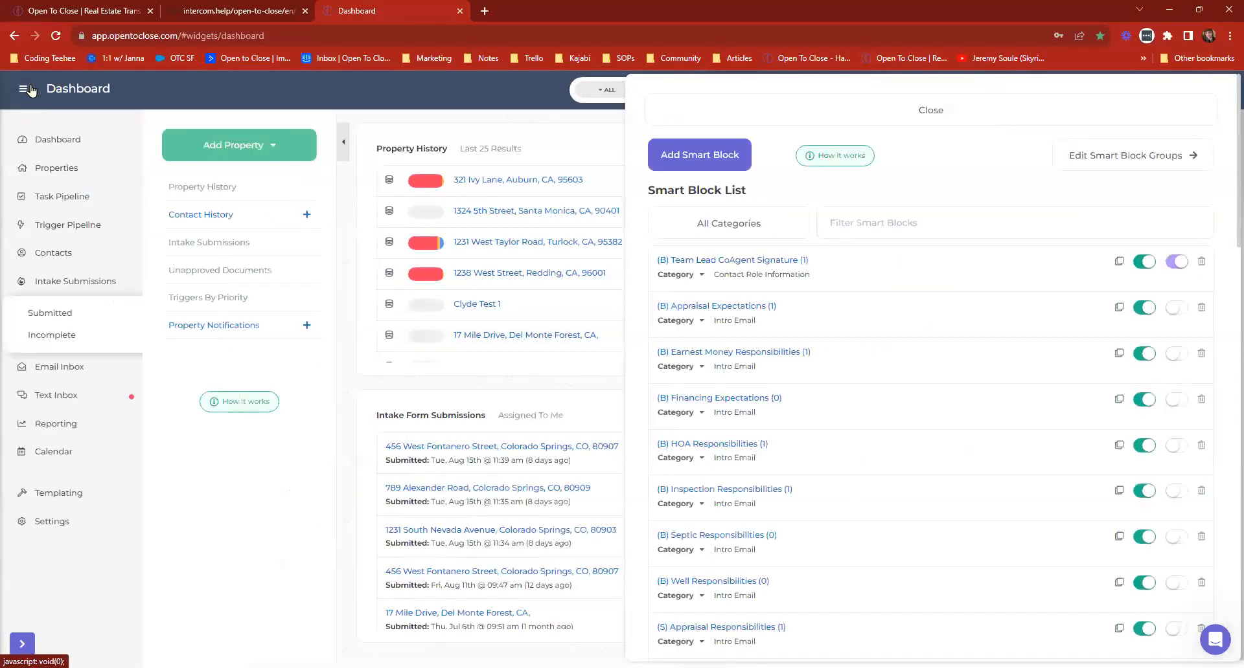
click(51, 494)
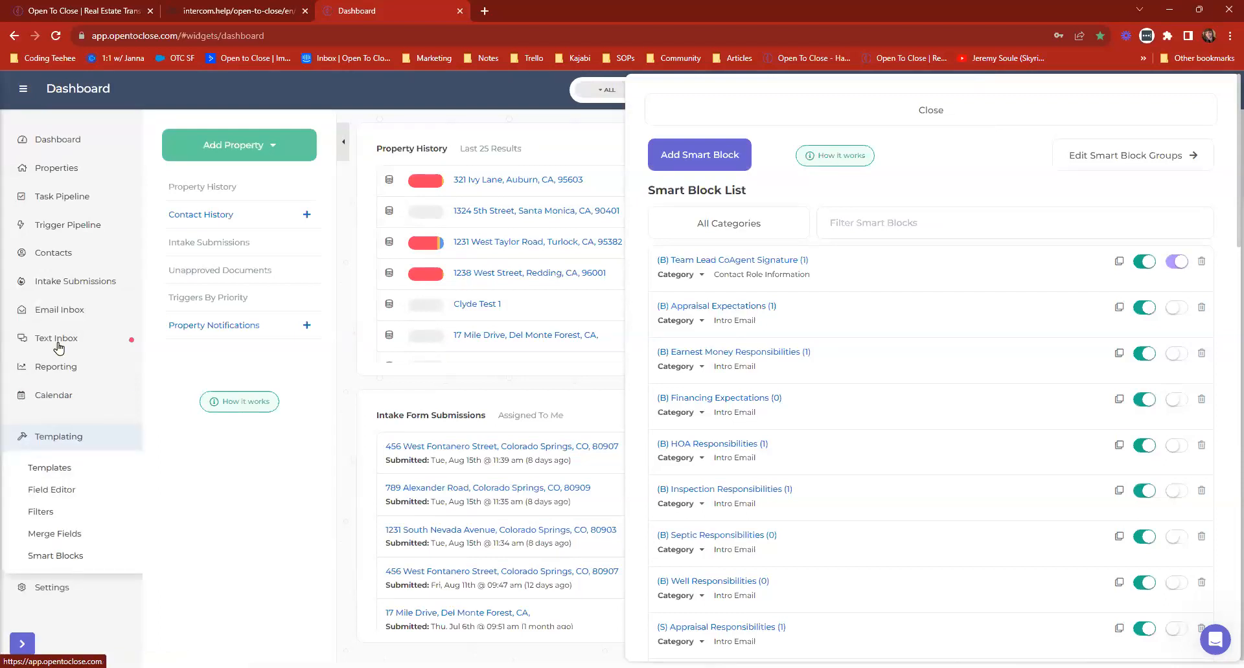
click(22, 90)
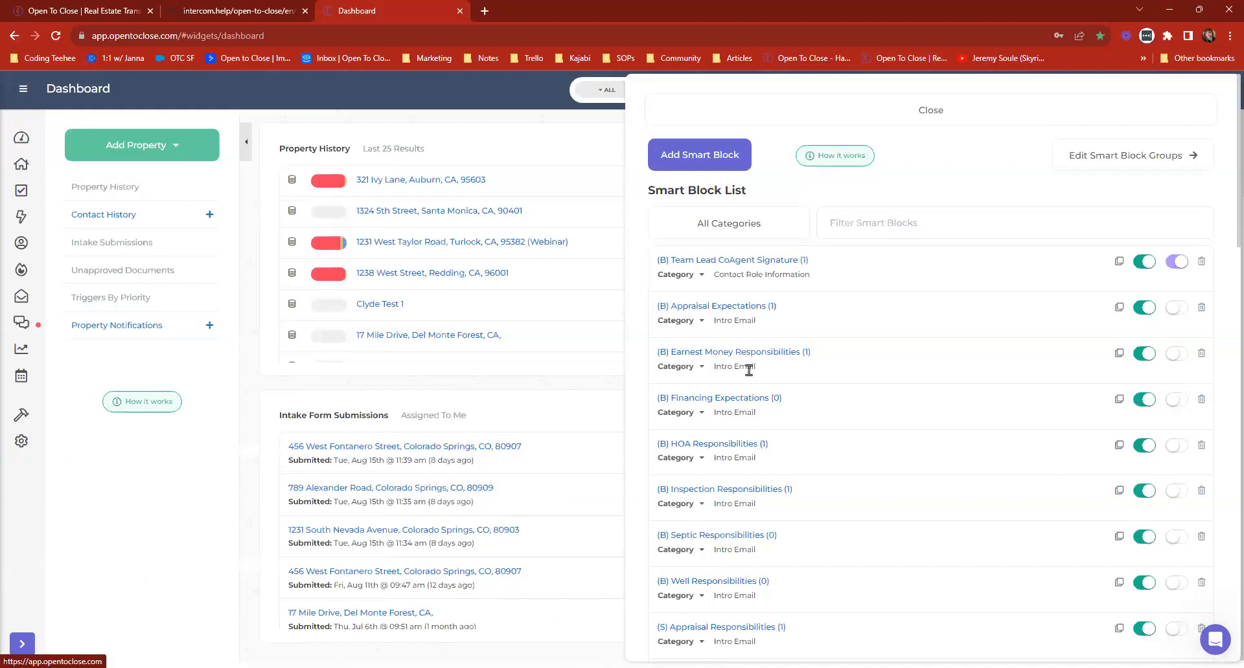
click(759, 399)
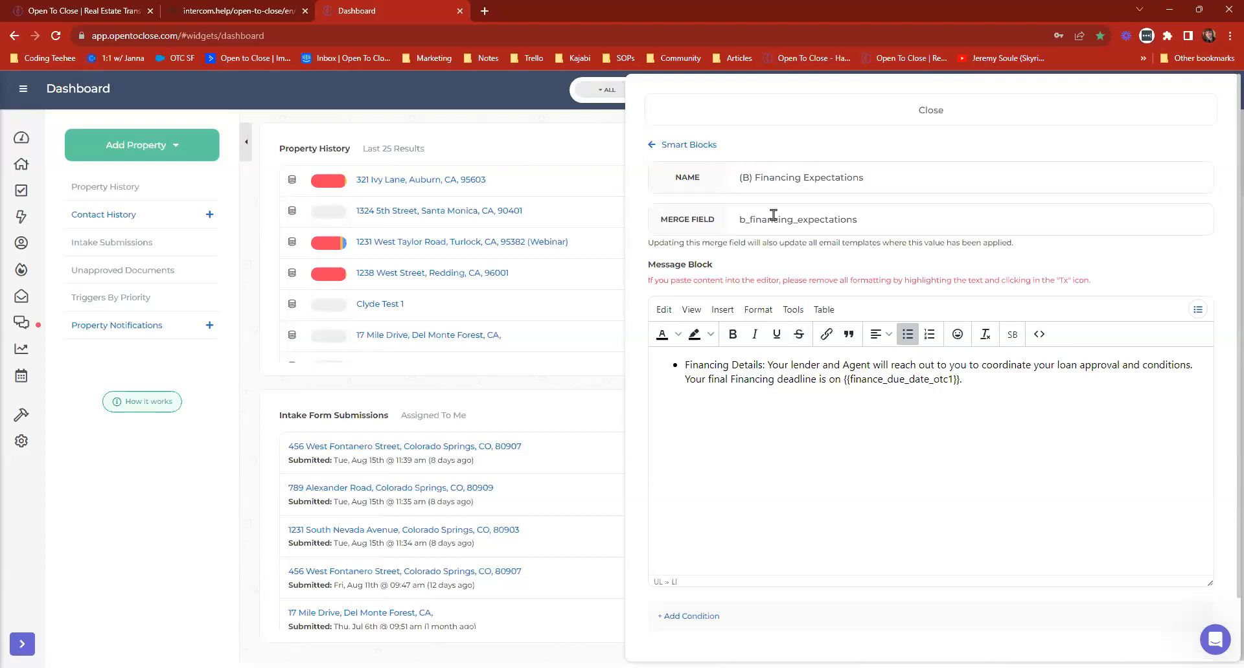
triple_click(925, 375)
scroll(926, 470, down, 2)
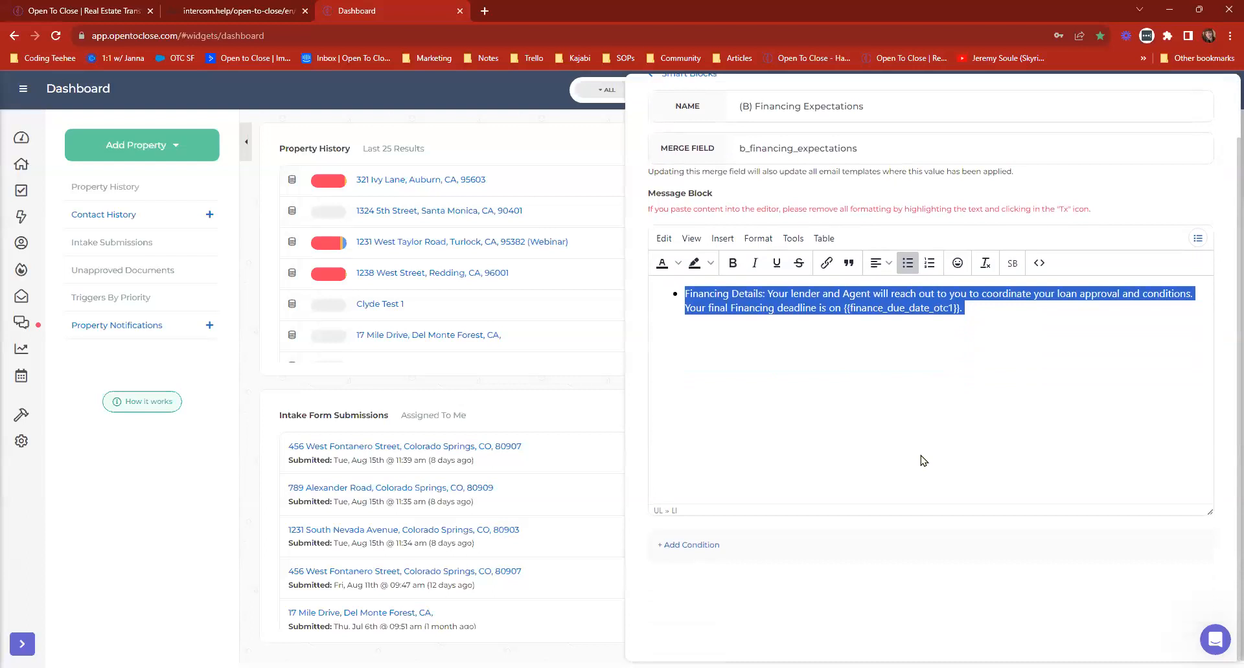
click(996, 591)
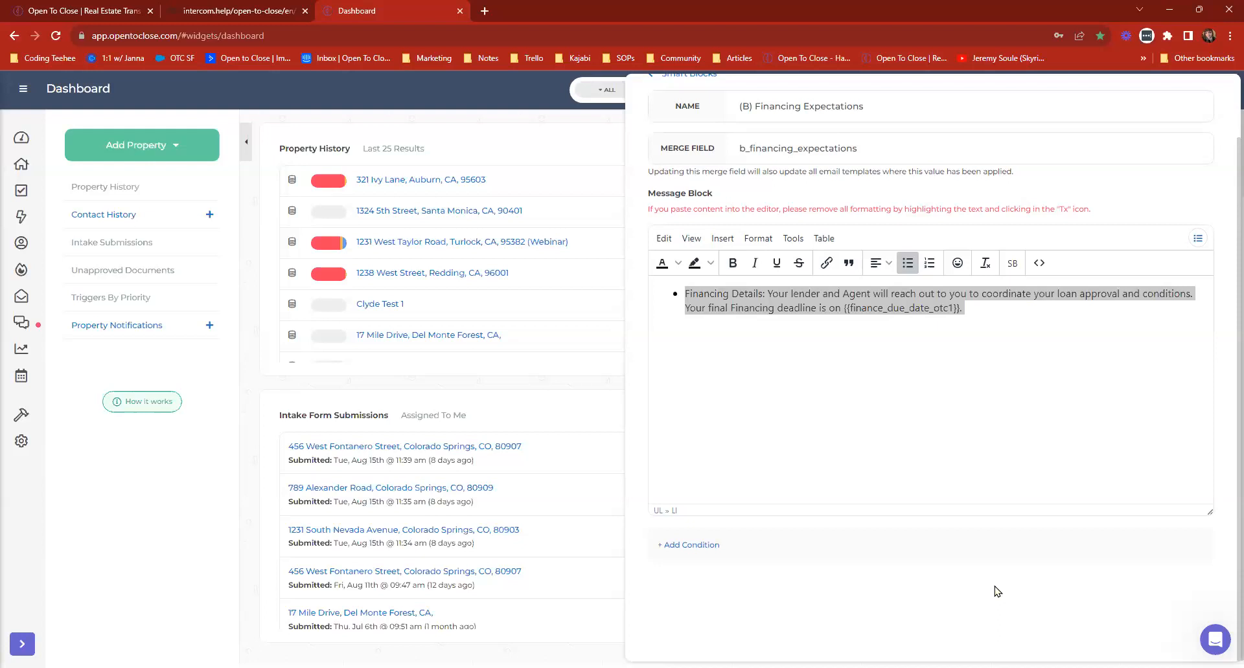
click(1003, 368)
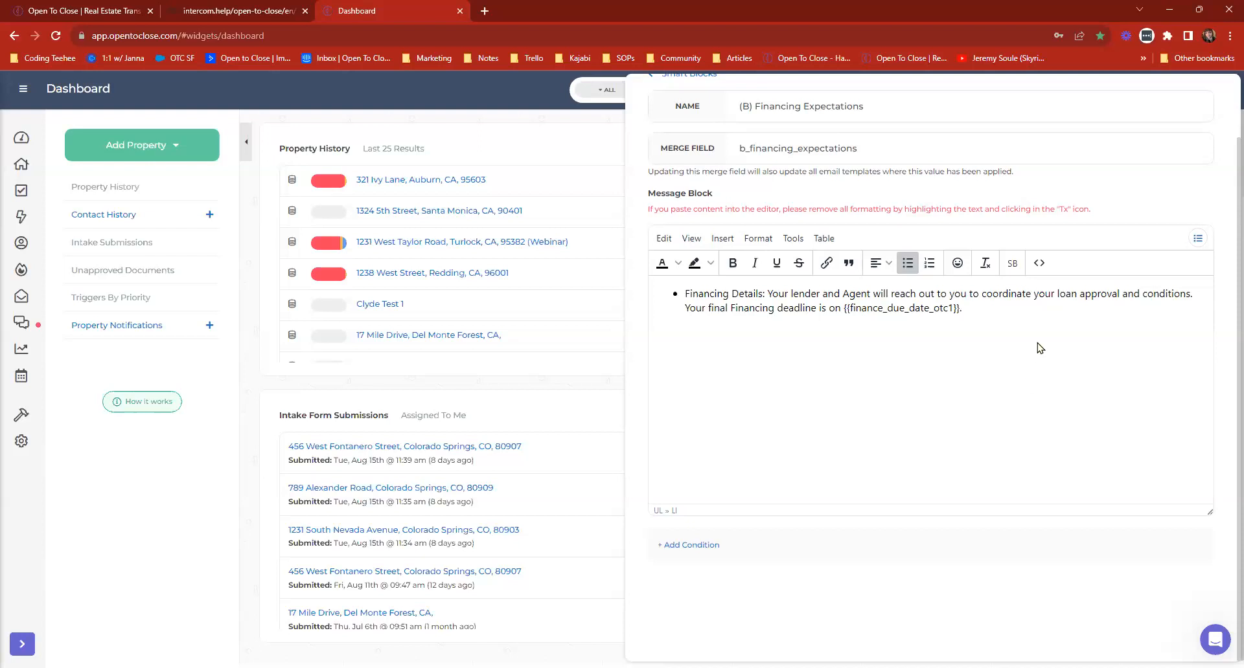
scroll(1037, 350, up, 2)
click(913, 107)
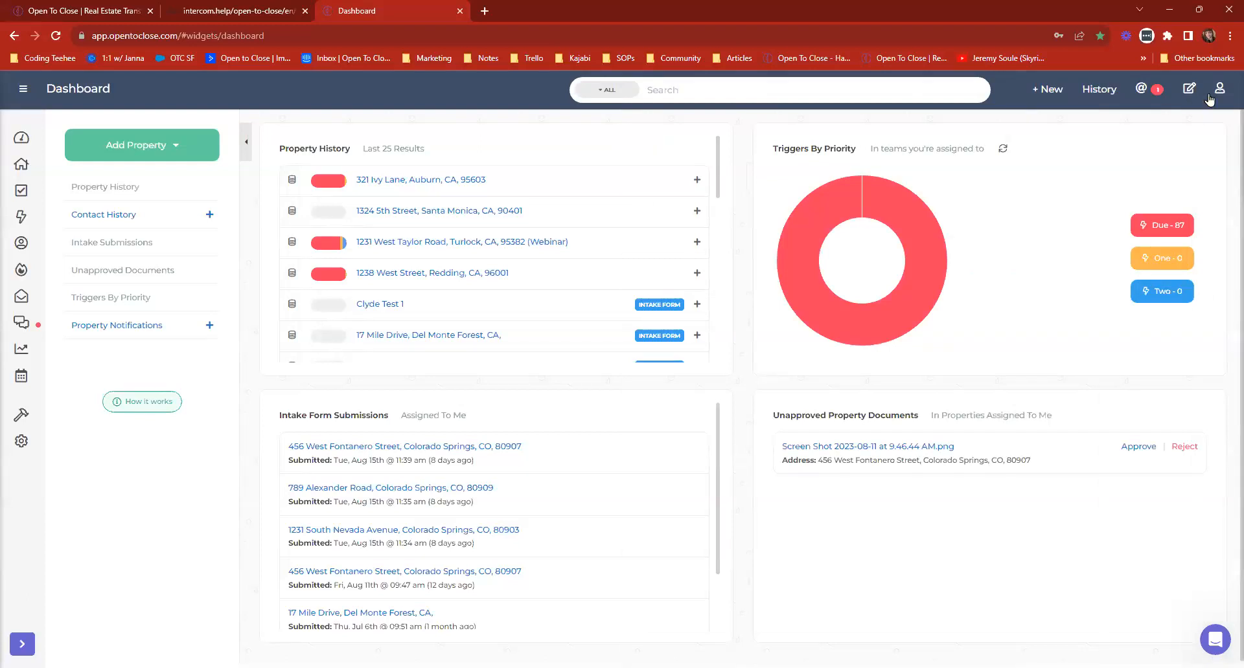
View the Idea Lab's list of ideas, then the smart block list, and return to the dashboard.
click(1190, 91)
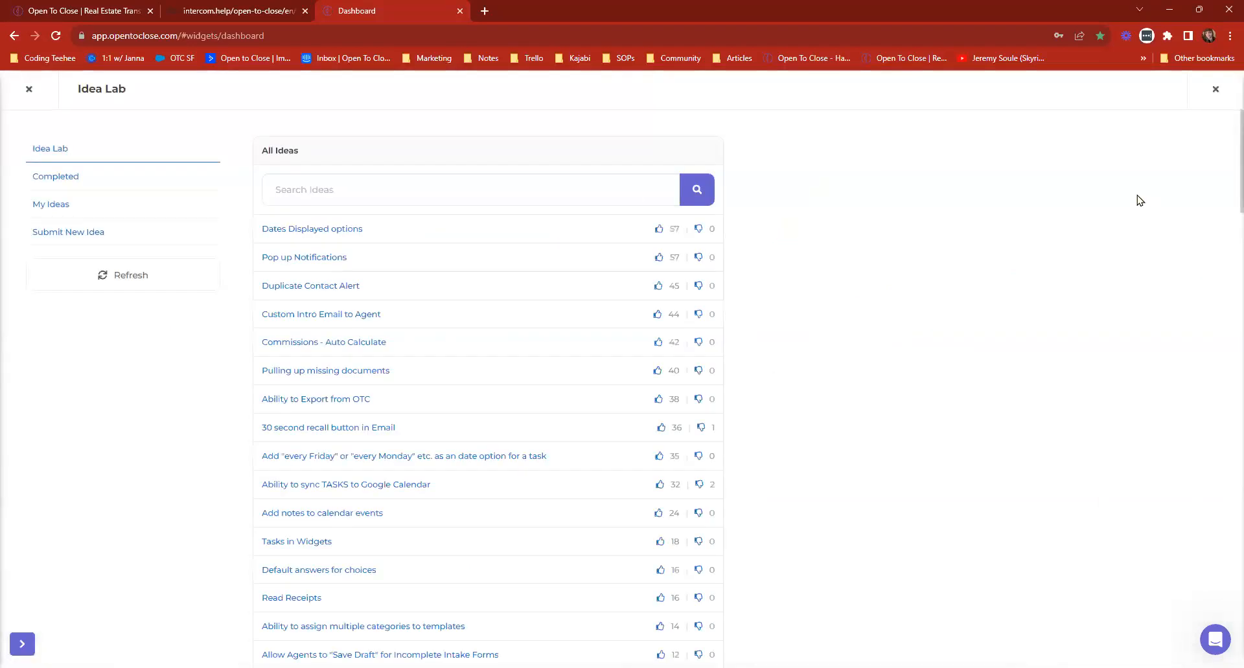
click(30, 90)
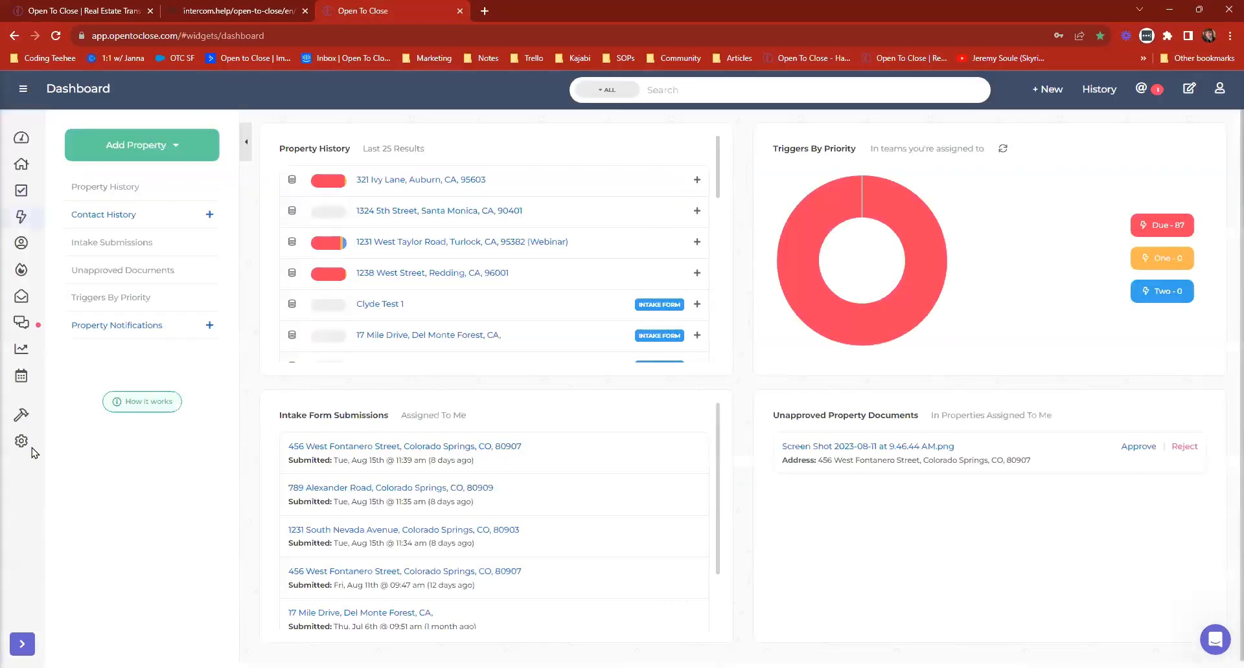
click(13, 421)
click(104, 464)
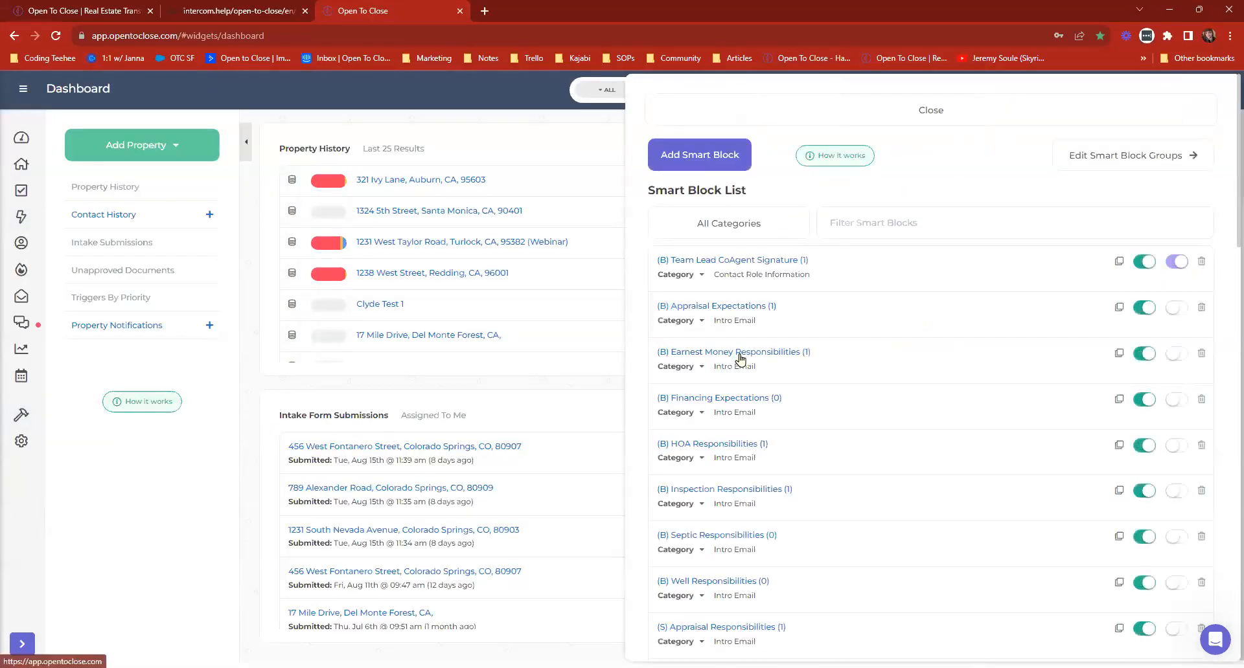
click(729, 108)
View the (B) HOA Responsibilities smart block's message and condition, and return to the smart block list.
click(14, 422)
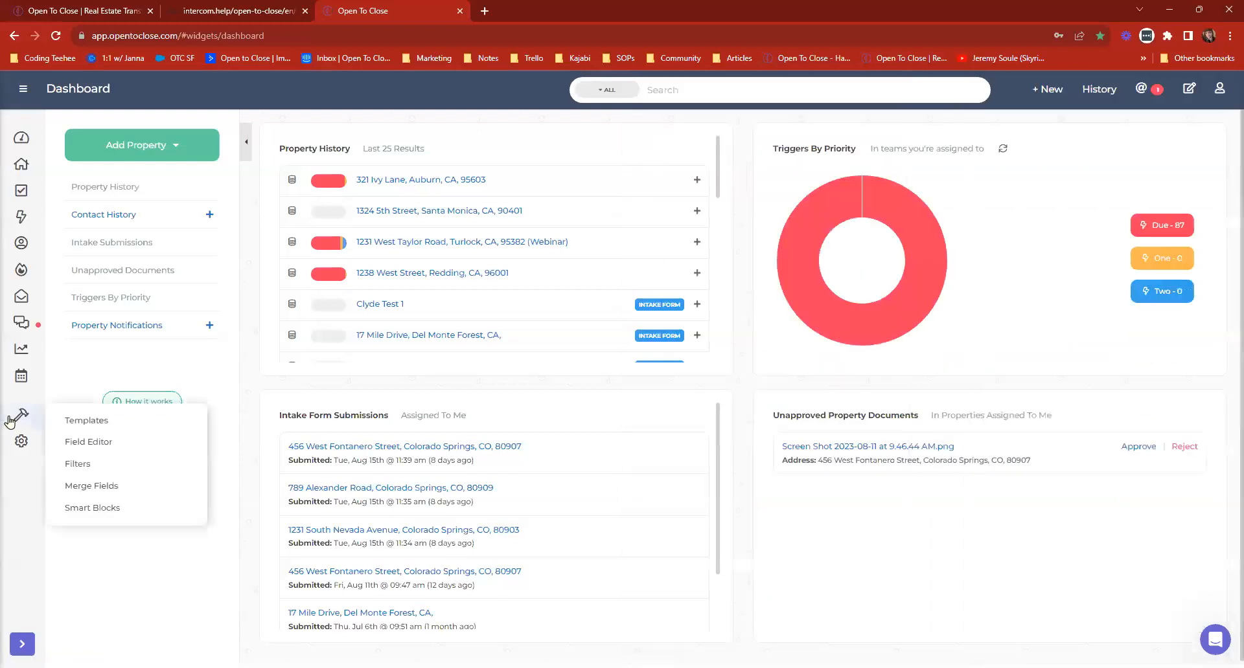
click(83, 507)
scroll(716, 422, down, 1)
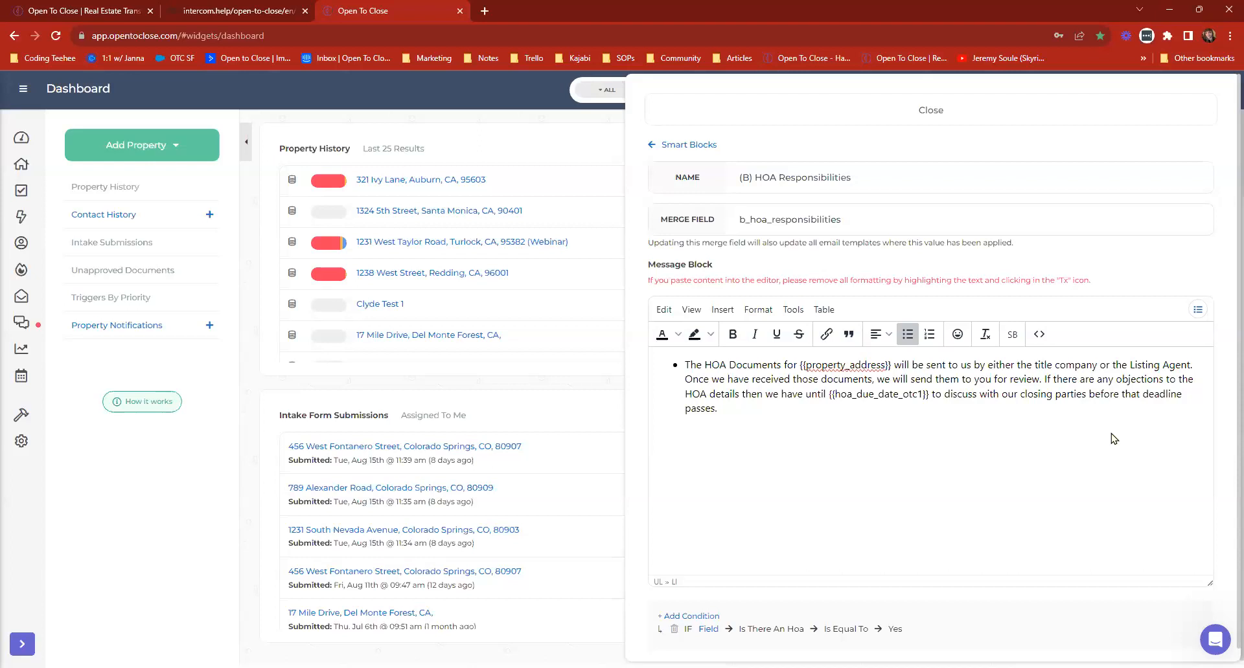
click(669, 143)
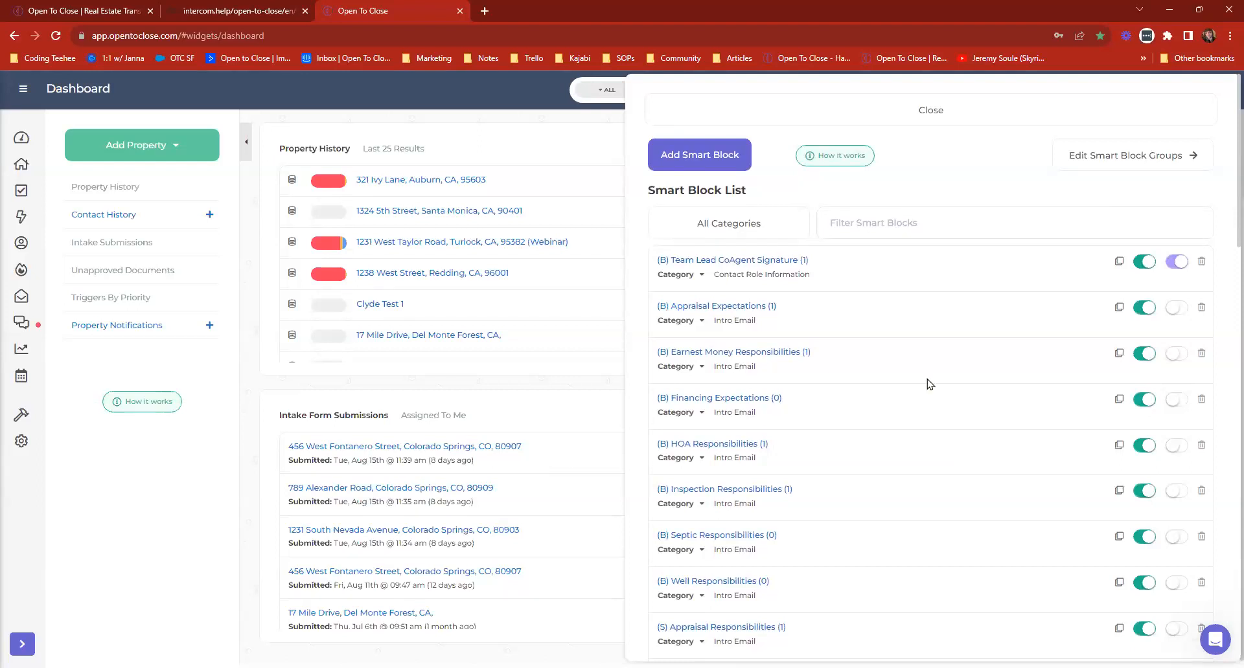
Examine the activation and inline options across the smart block list, including those of (S) Inspection Responsibilities.
scroll(1050, 404, down, 1)
scroll(1050, 404, down, 6)
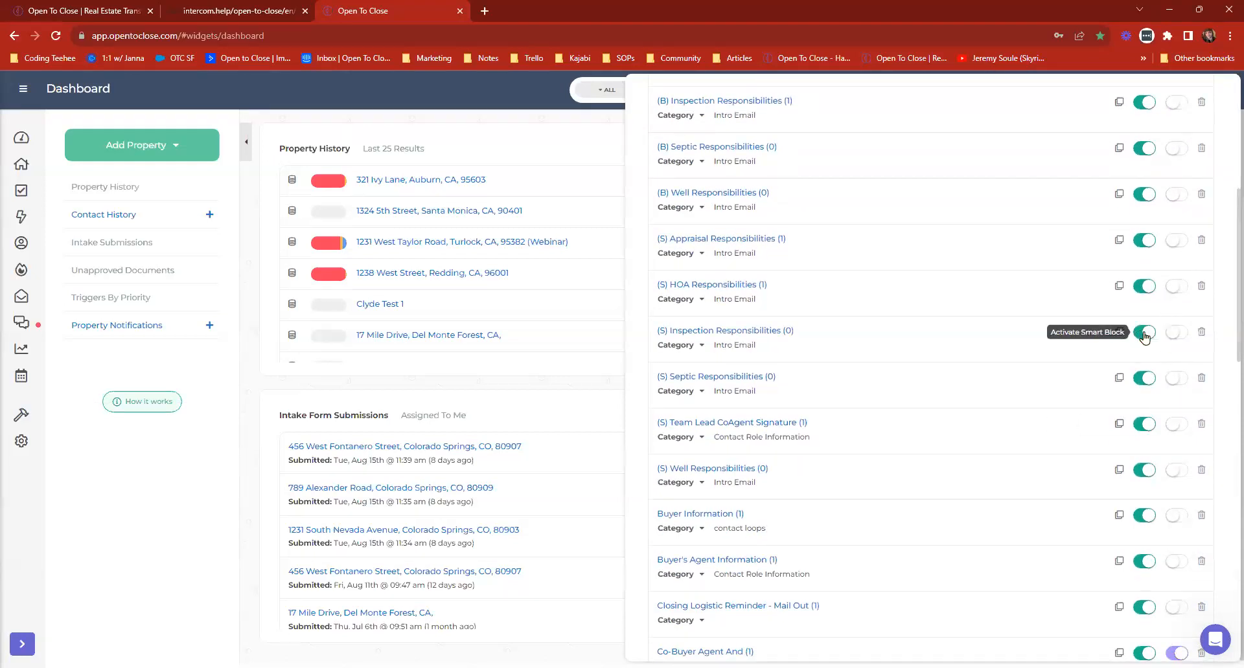
click(1178, 337)
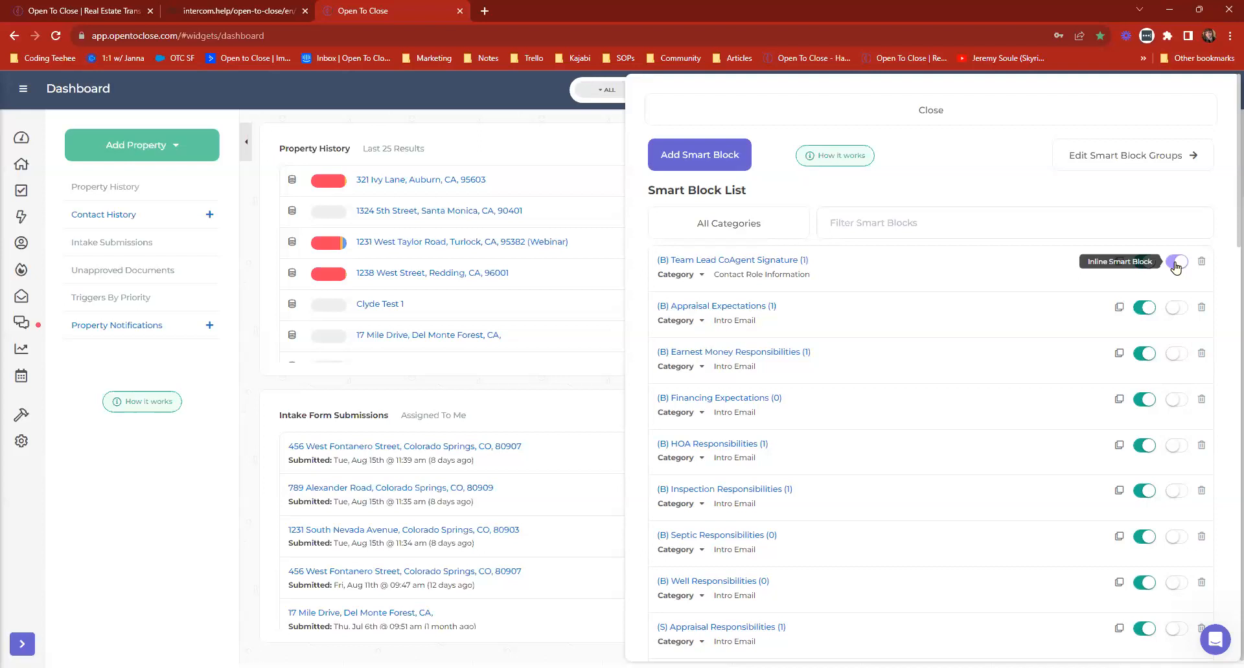
View the (B) Team Lead CoAgent Signature smart block's message and condition, then its inline option in the list.
click(710, 263)
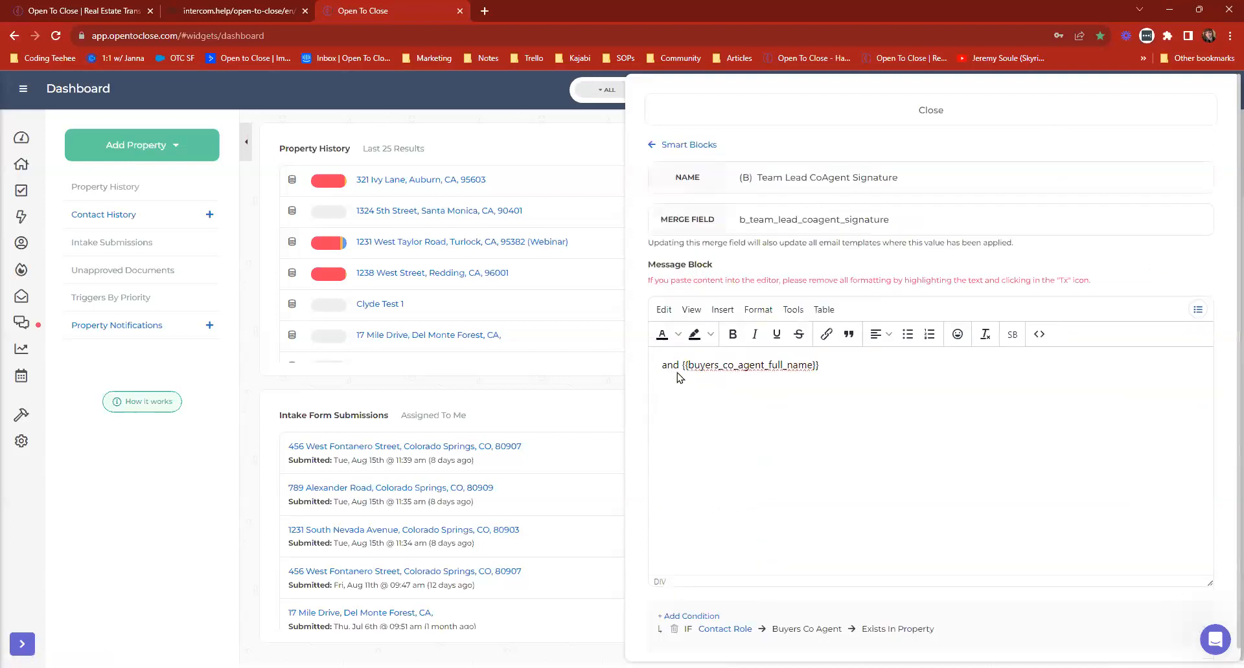
drag(660, 364, 878, 370)
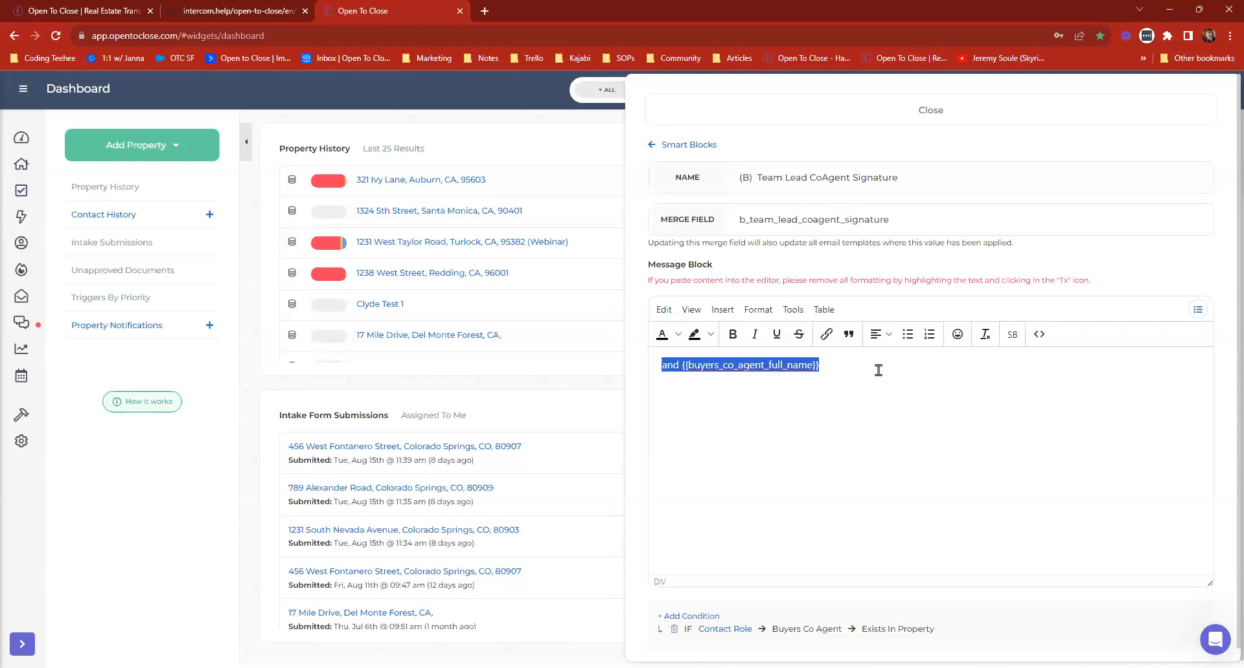
click(878, 370)
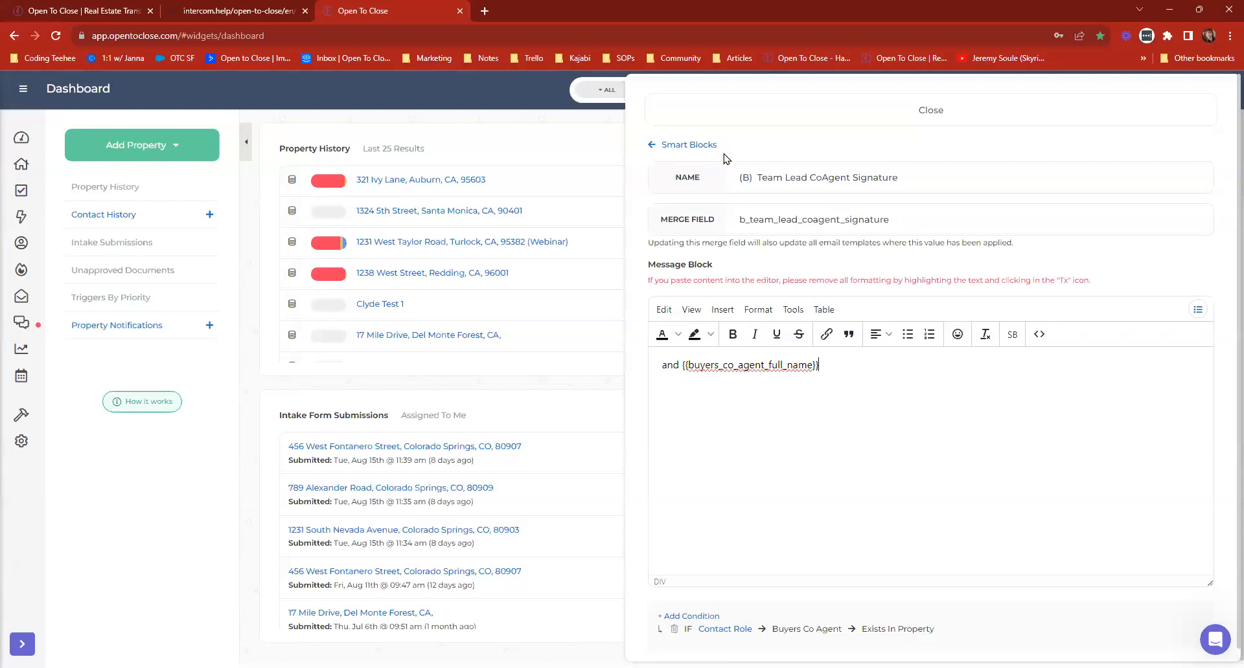
click(656, 145)
click(1177, 264)
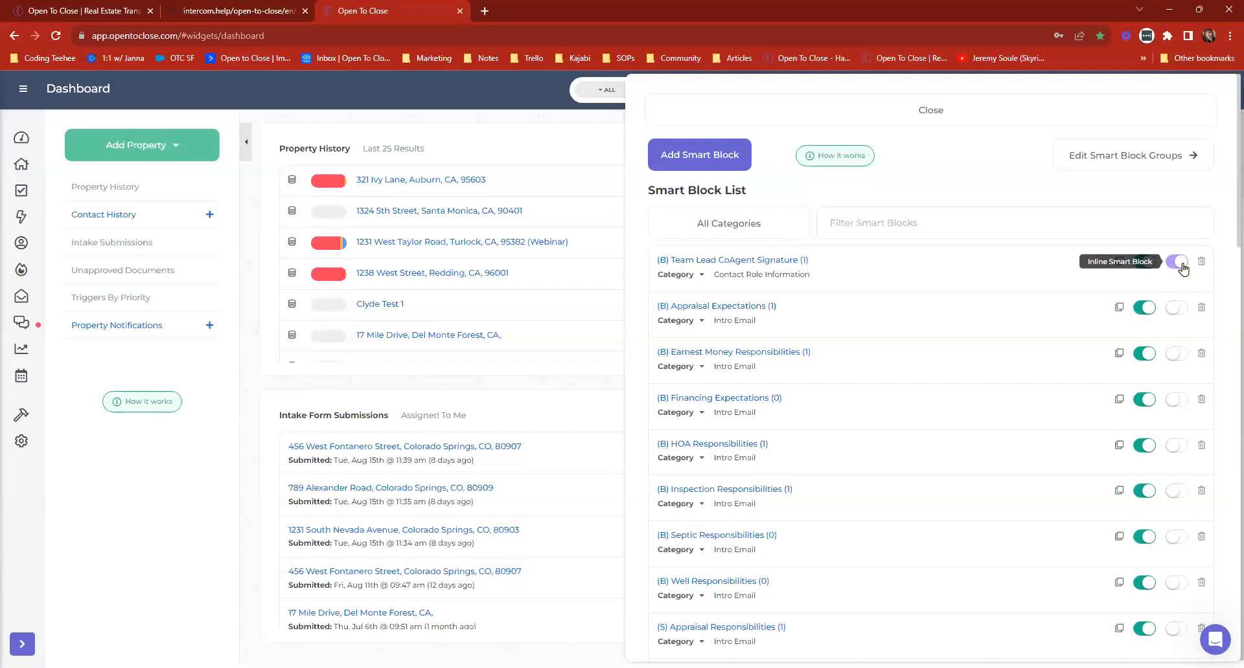
Close the smart blocks and open the Group Onboarding 7/25 email template for editing.
click(701, 102)
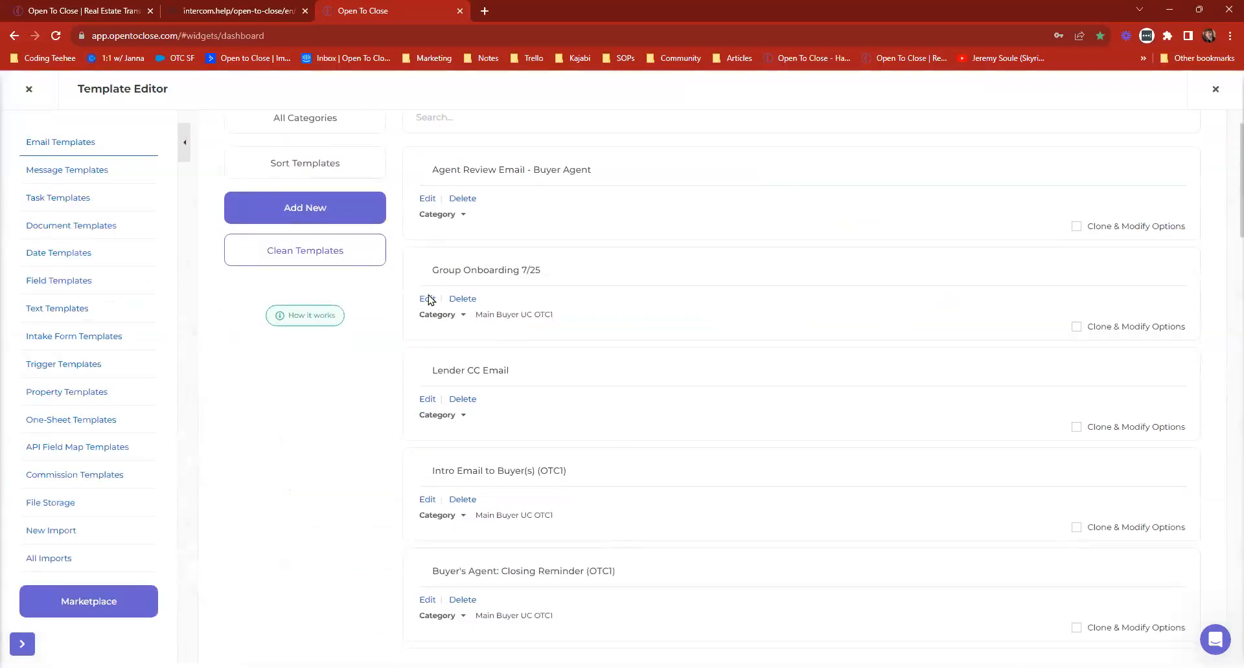
click(427, 302)
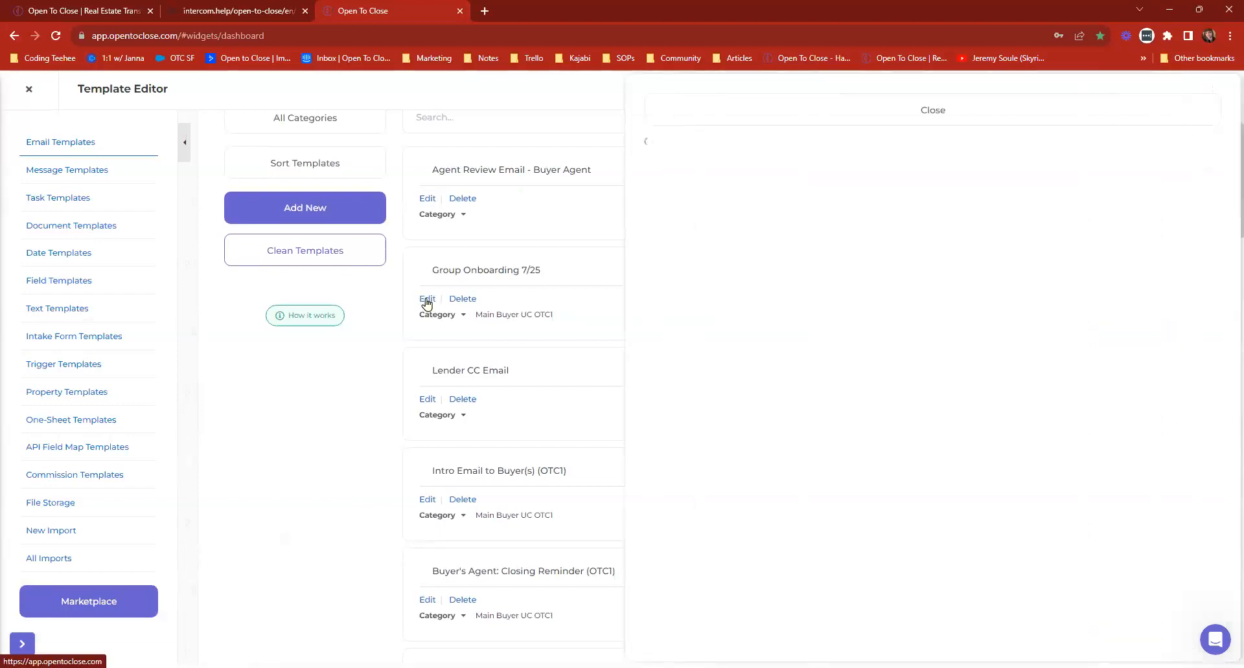
scroll(1012, 426, down, 1)
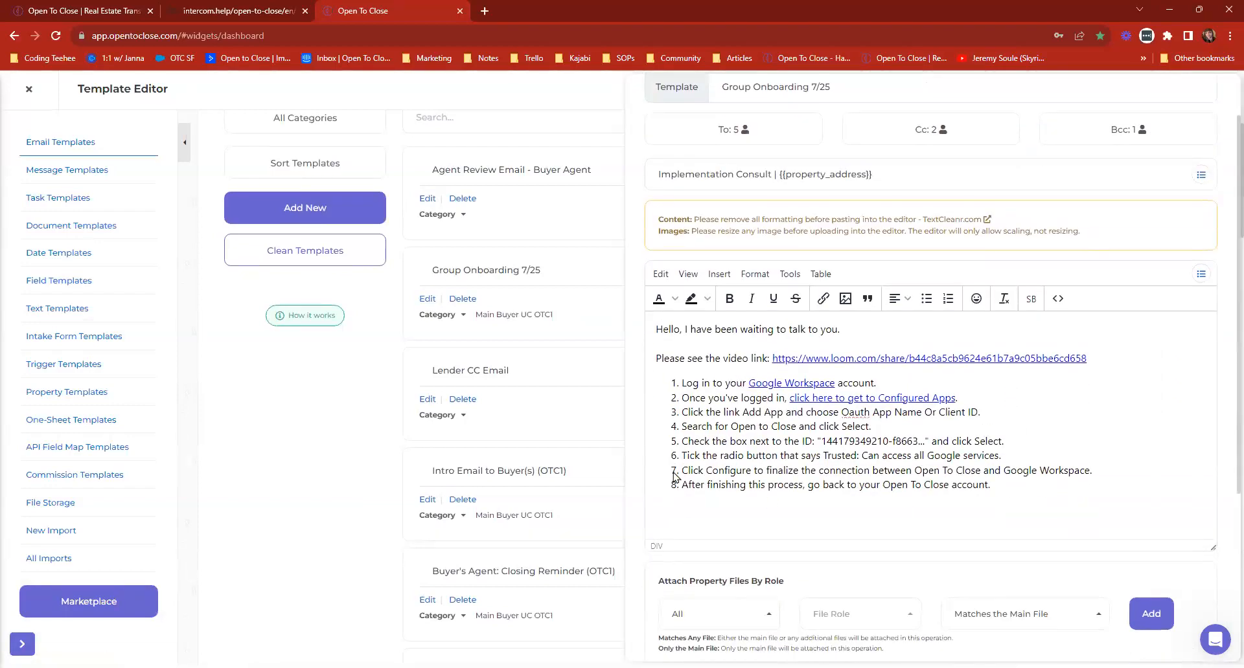
Add "This is" after "Hello, I have been waiting to talk to you." in the template's message.
drag(840, 329, 804, 329)
click(849, 331)
text(This is your B)
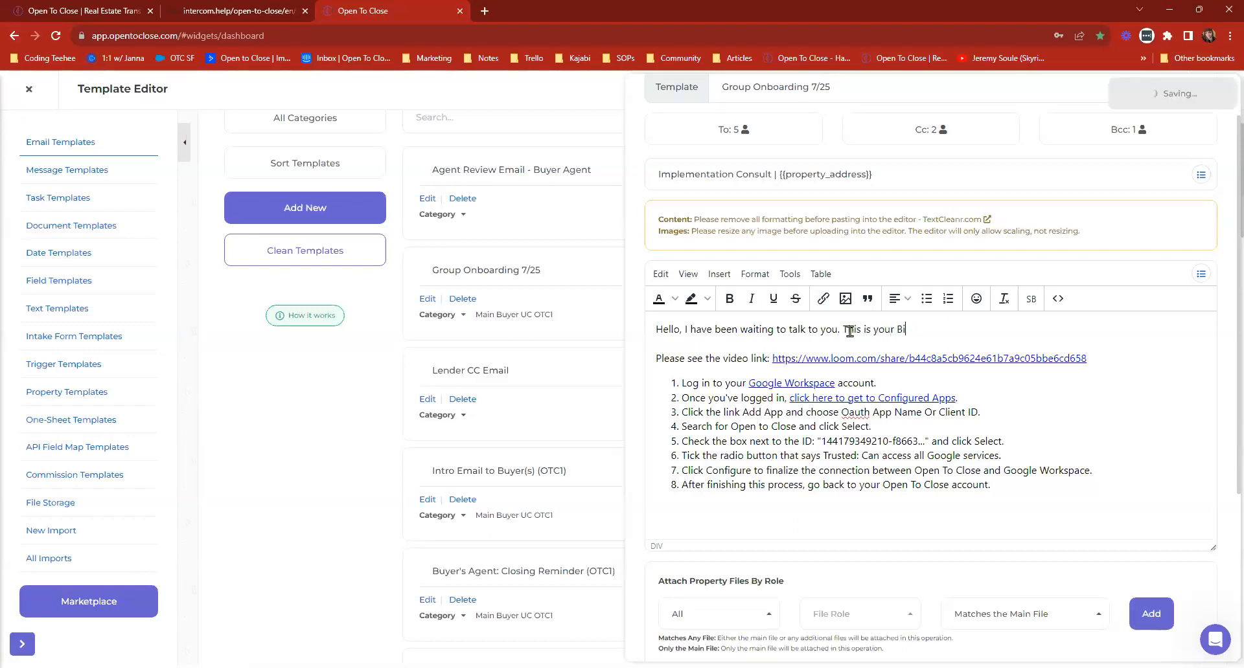
key(BackSpace)
mouse_move(897, 329)
mouse_down()
mouse_move(853, 329)
mouse_move(872, 330)
mouse_up()
key(BackSpace)
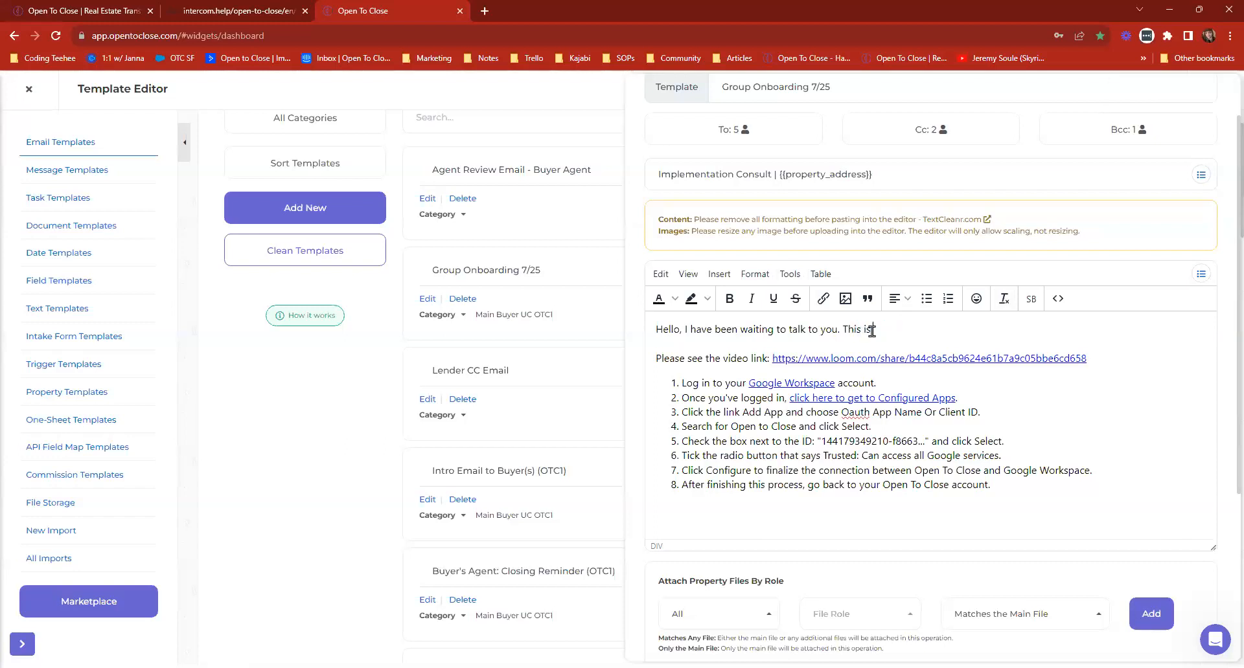
Find the Buyers Agent contact role by searching "buyer" and insert its Full Name merge field after "This is".
click(1201, 277)
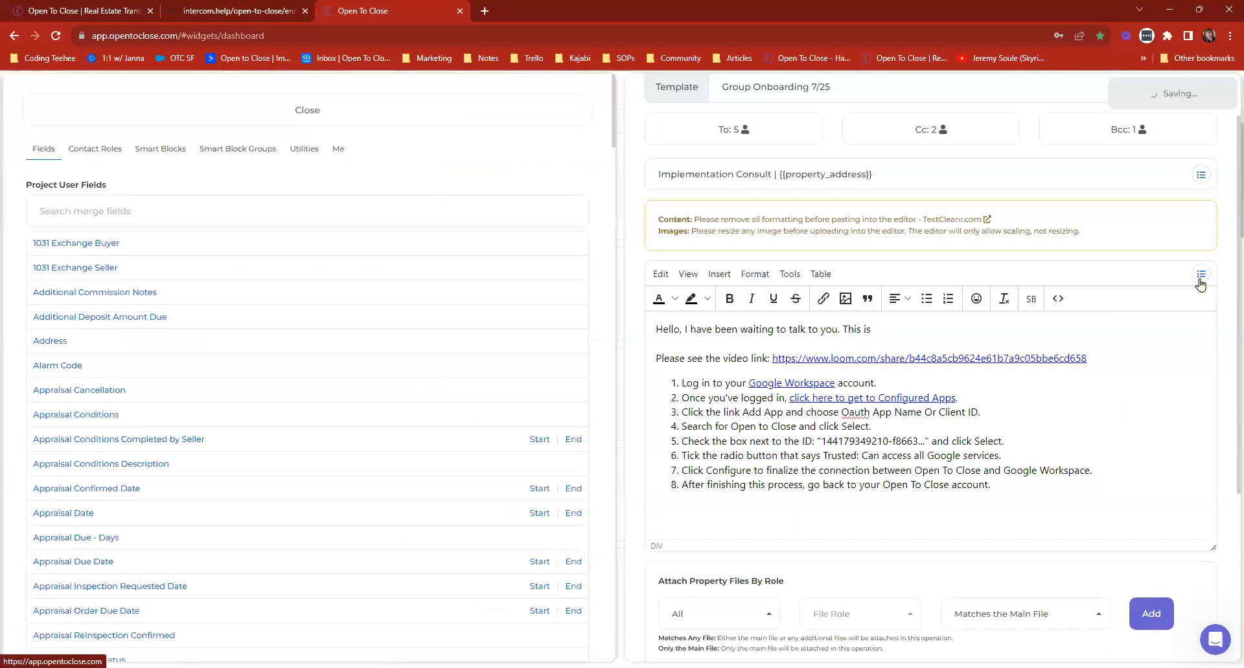
click(99, 150)
click(95, 214)
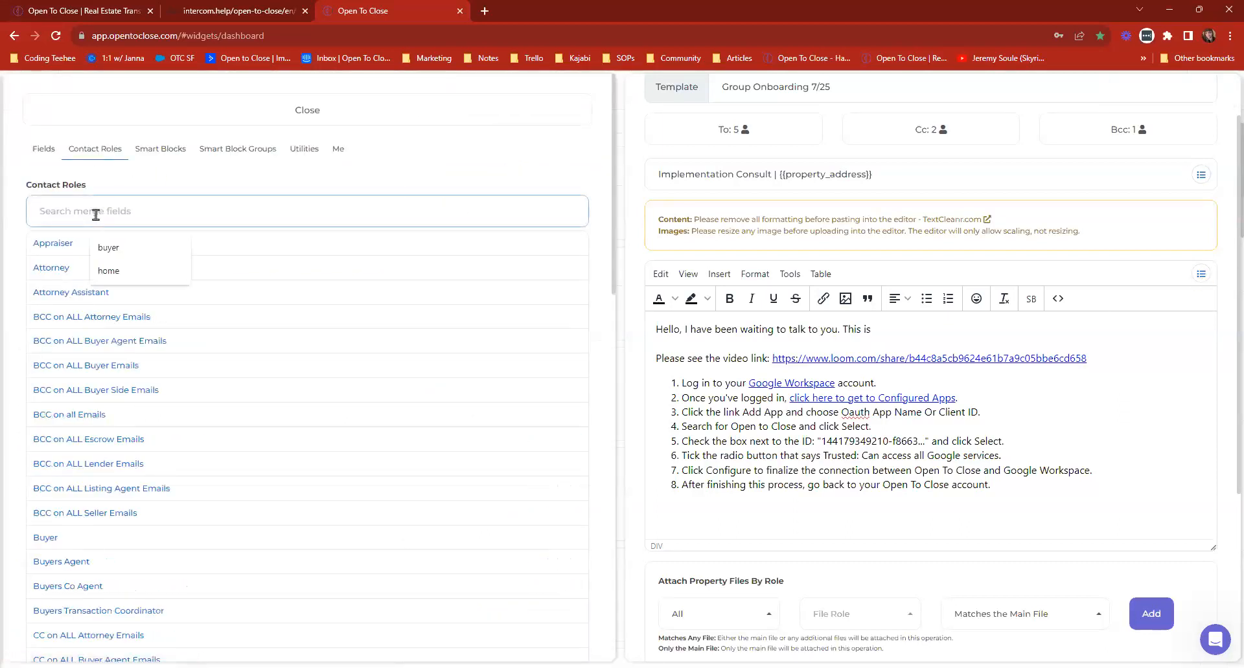
text(buyer)
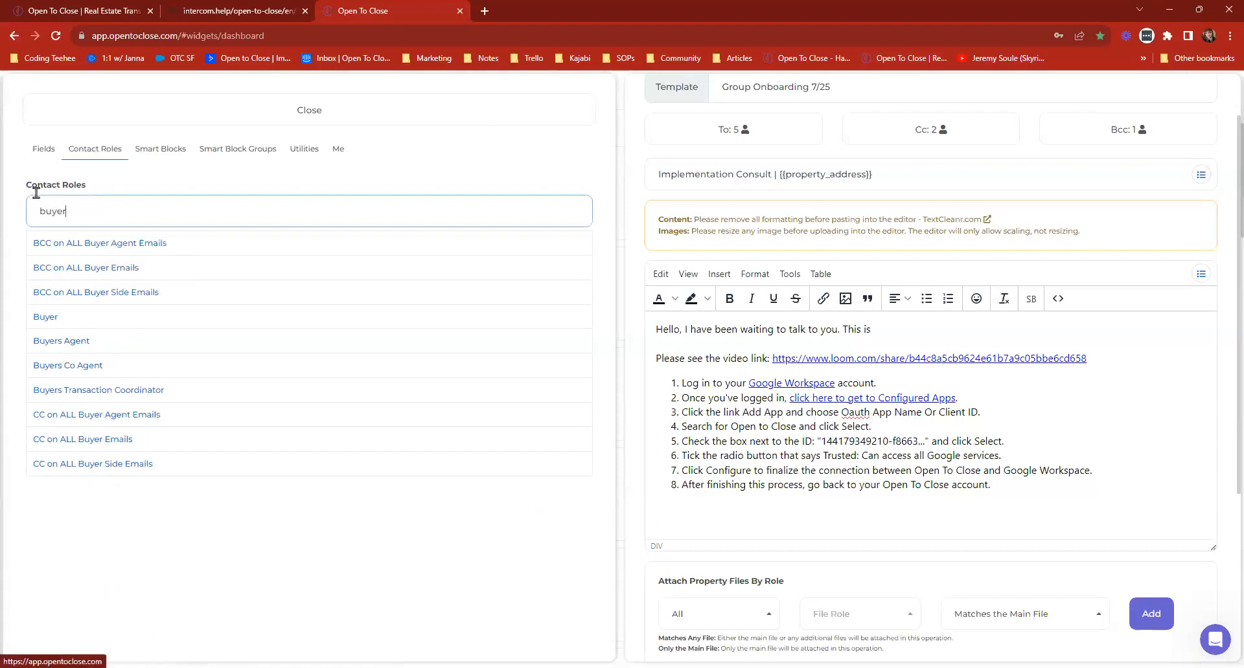
click(63, 345)
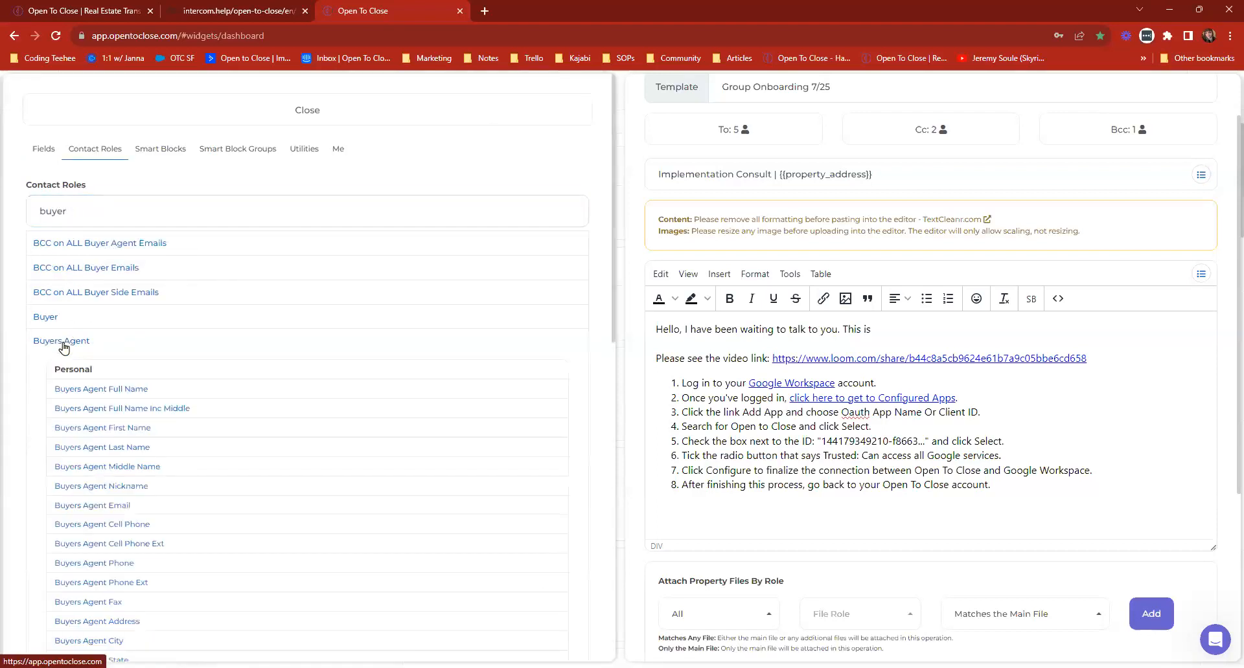
click(118, 392)
click(935, 325)
key(ctrl+v)
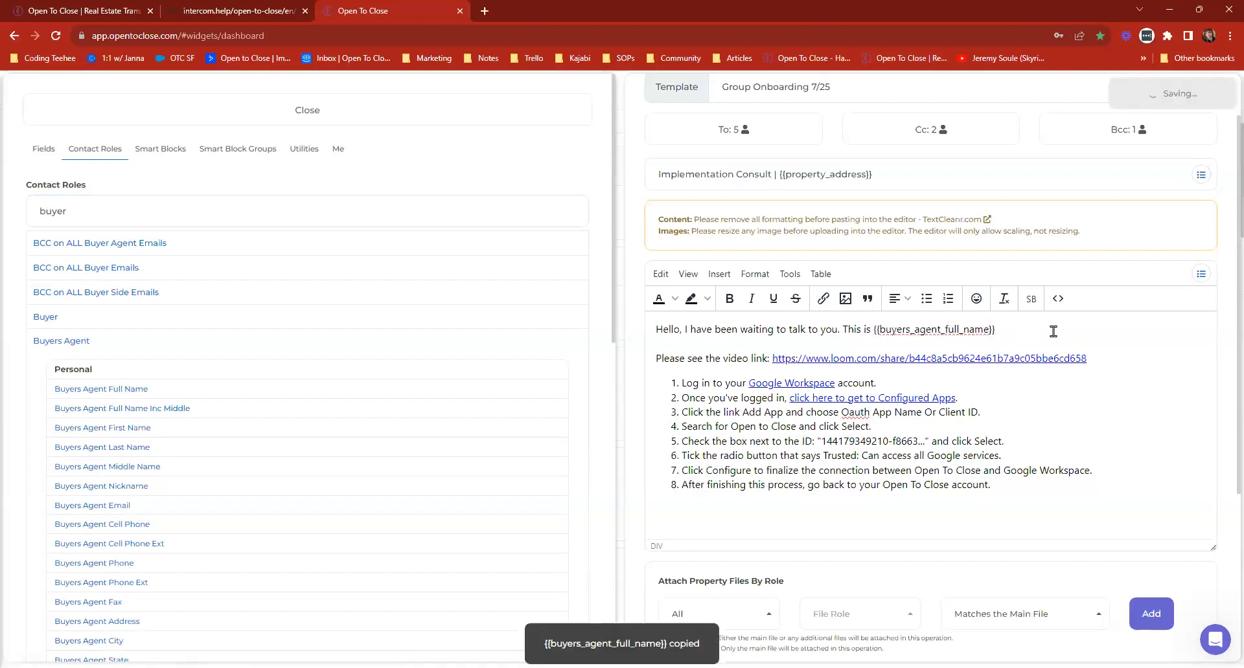
Insert the (B) Team Lead CoAgent Signature smart block after the buyer's agent merge field and end the sentence with a period.
click(167, 151)
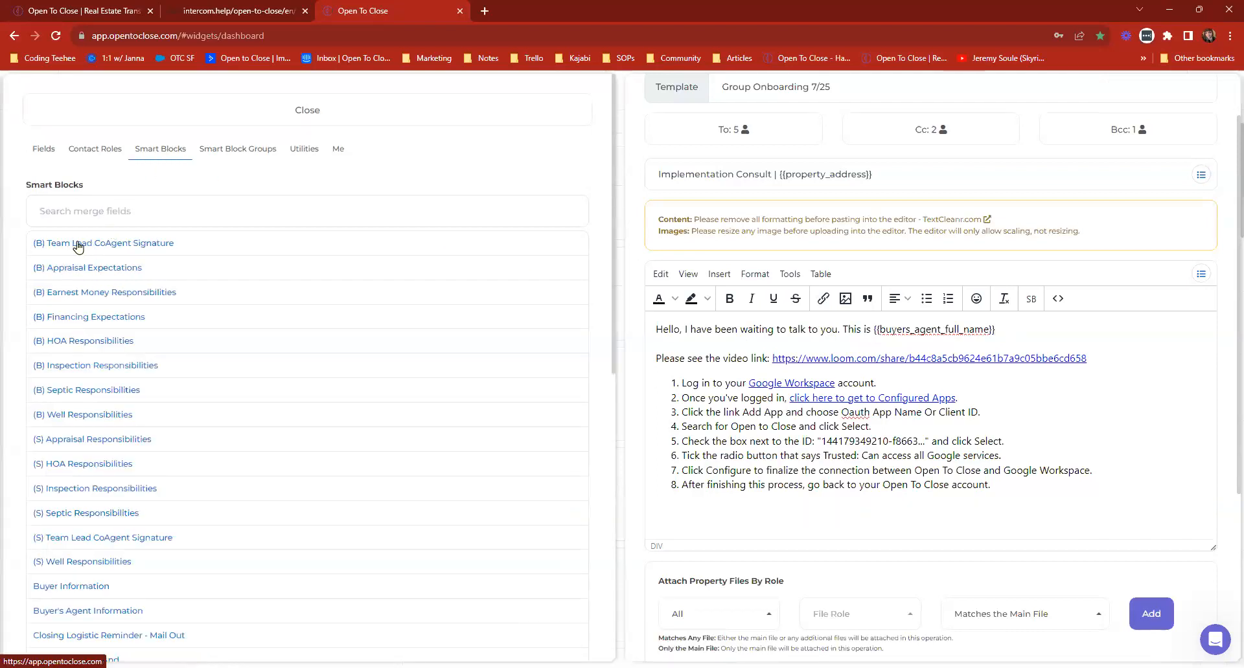
click(134, 249)
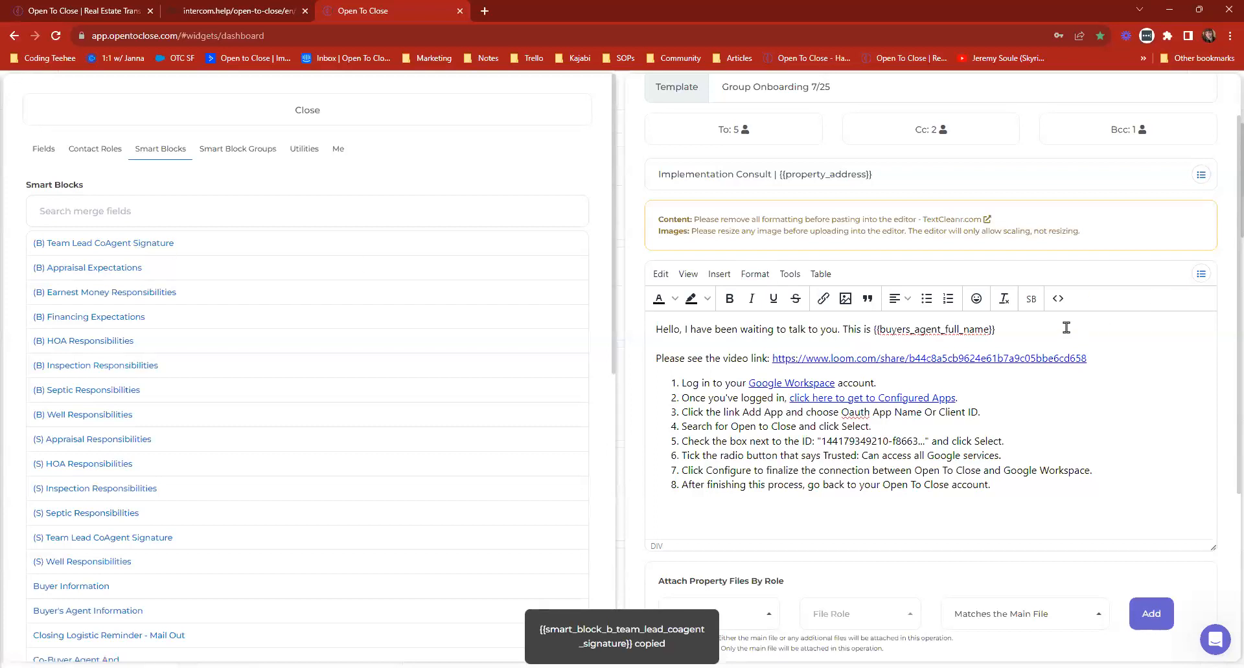
key(ctrl+v)
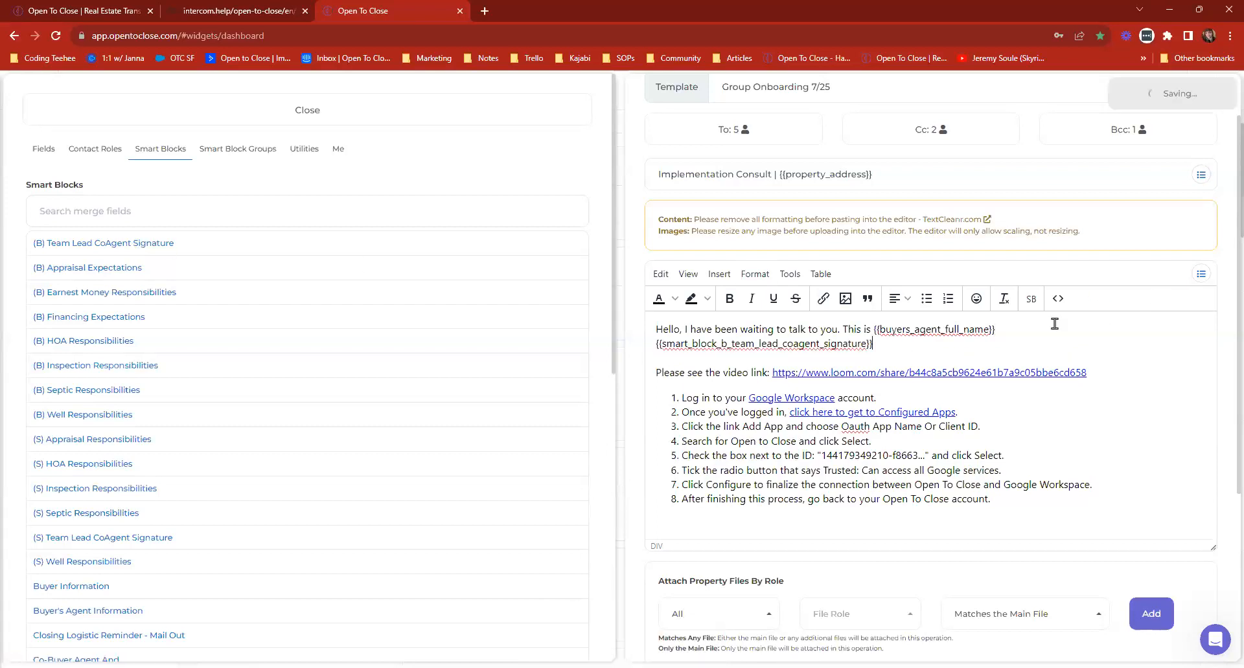
click(1015, 325)
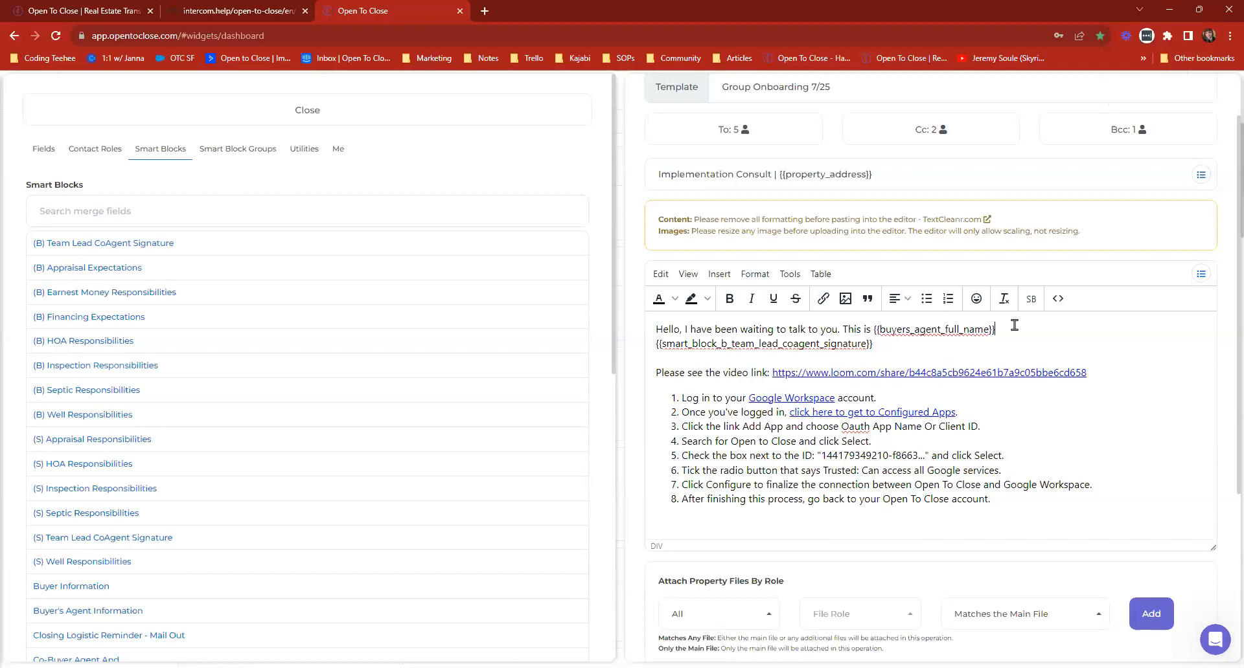
click(877, 347)
Preview the inserted smart block's content and conditionals from its merge field in the message.
drag(873, 346, 653, 349)
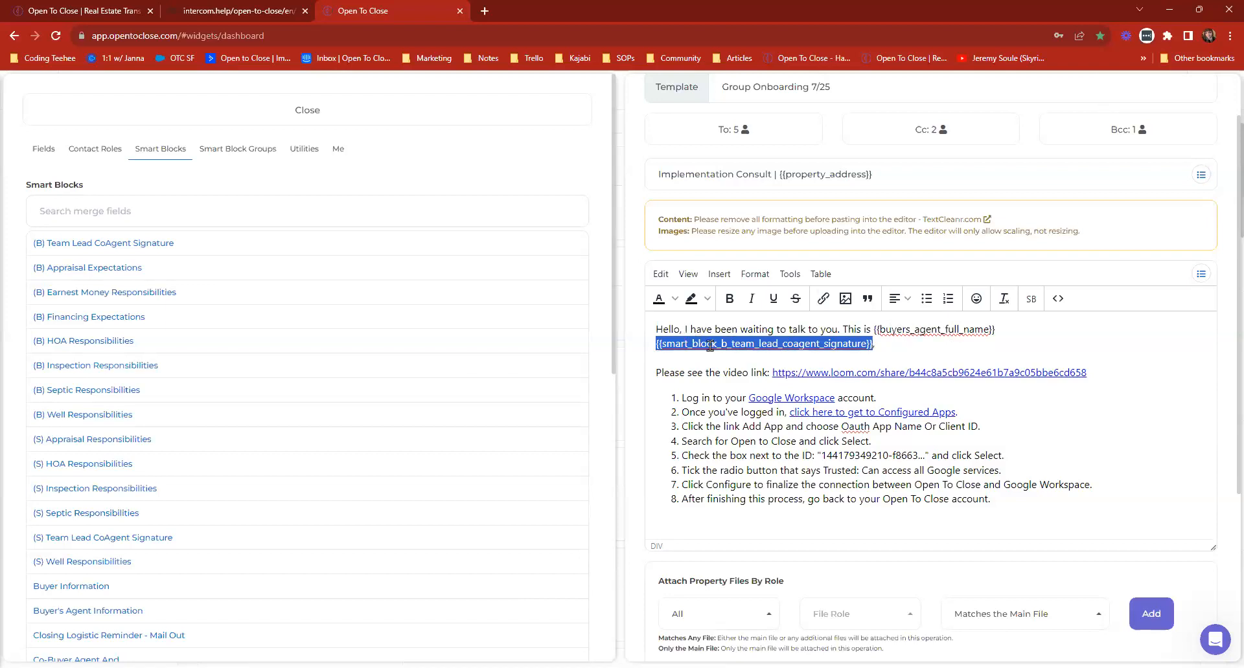
click(1031, 299)
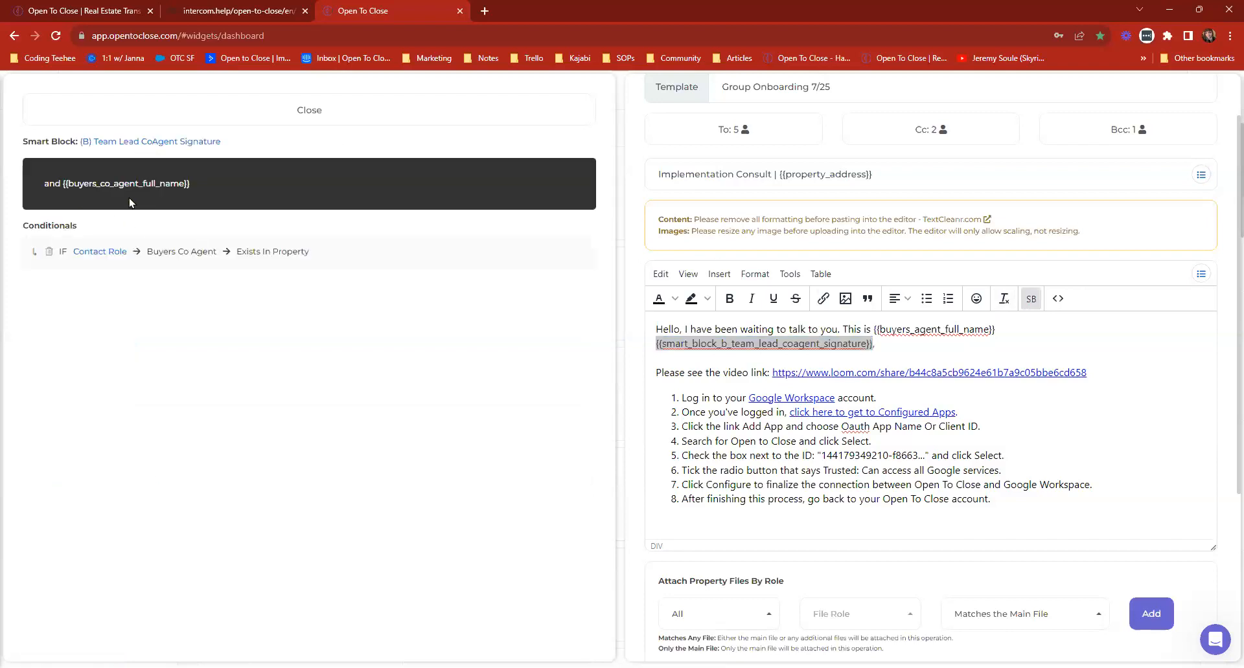
drag(67, 184, 157, 179)
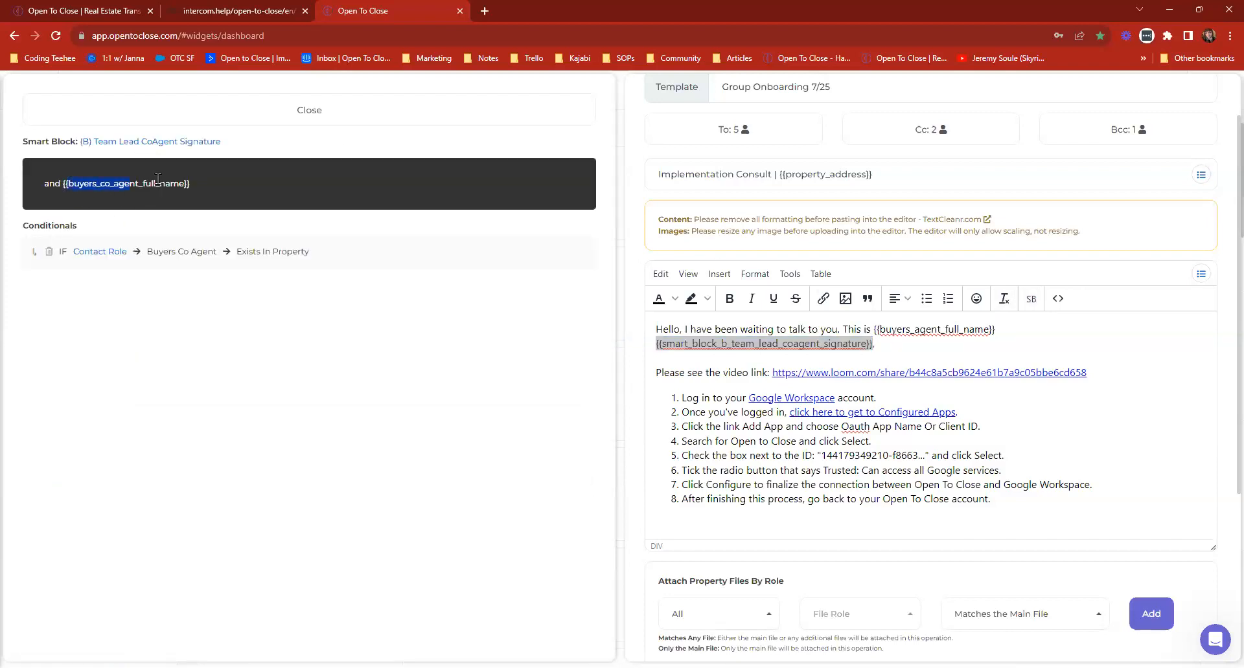
click(207, 180)
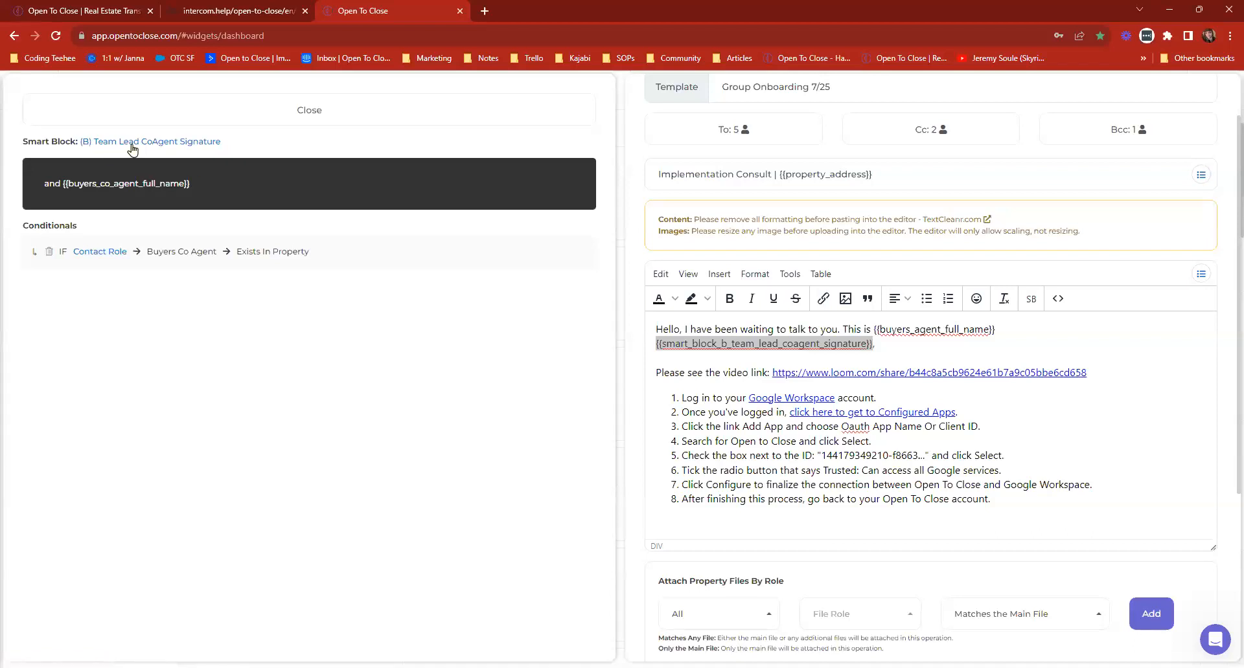
click(943, 344)
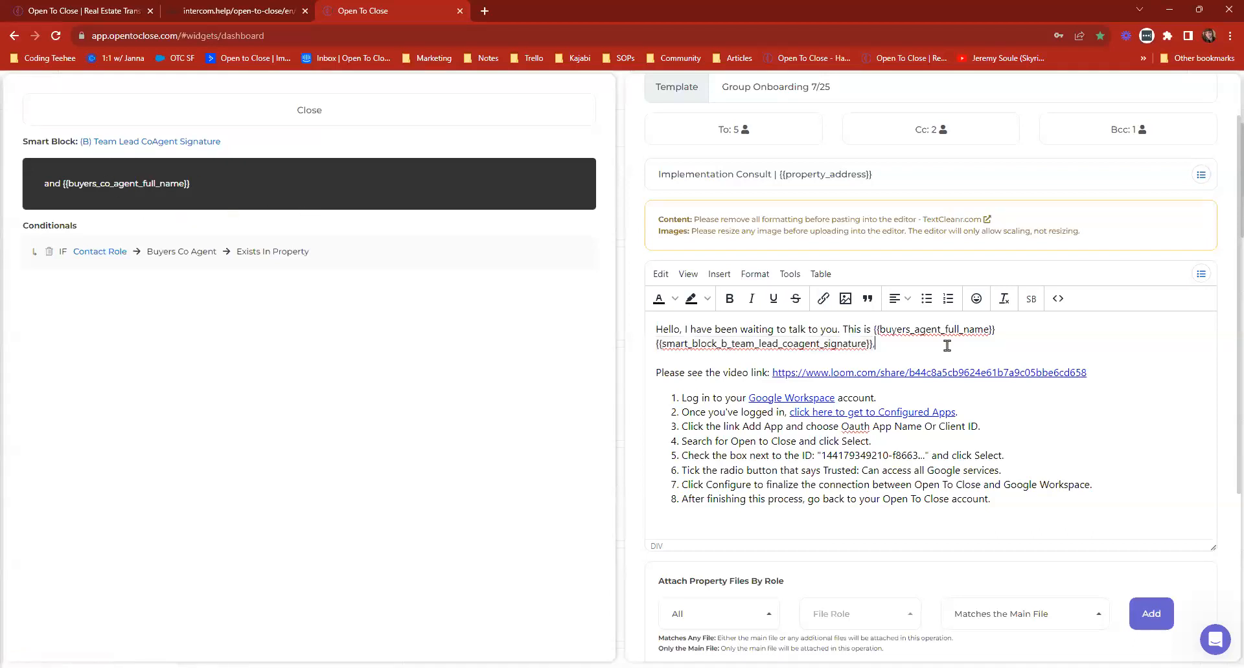
Close the smart block preview and the Group Onboarding 7/25 template, and return to the dashboard.
scroll(826, 299, up, 1)
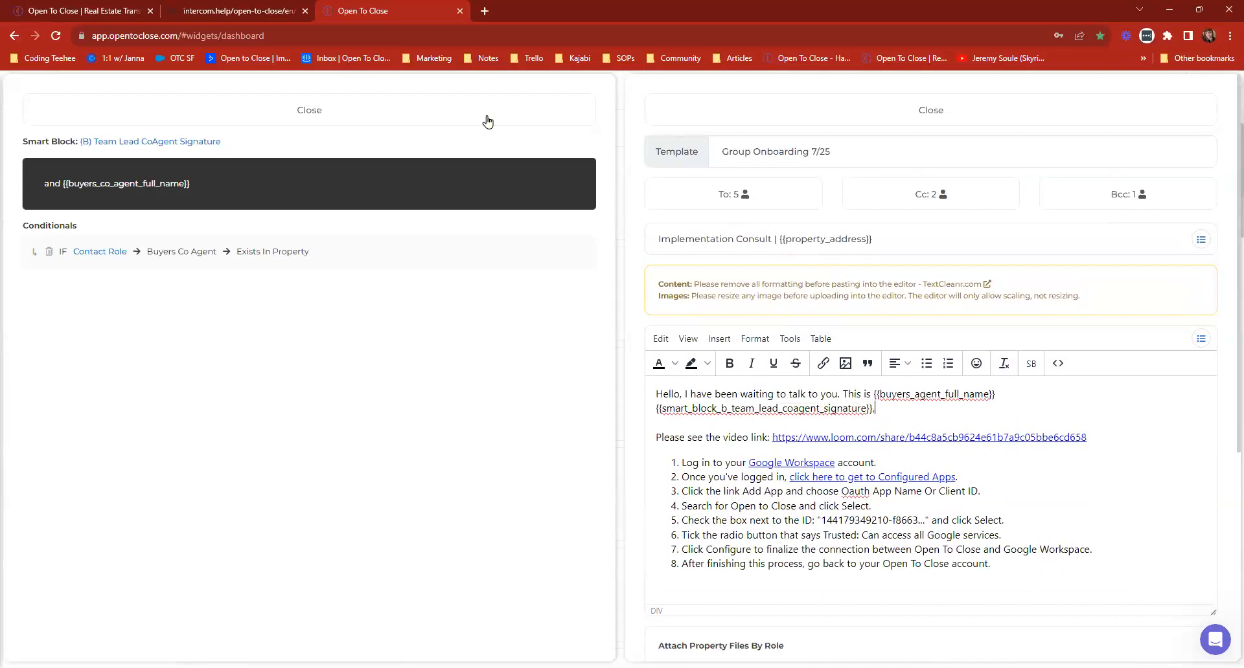
click(439, 111)
drag(860, 156, 720, 156)
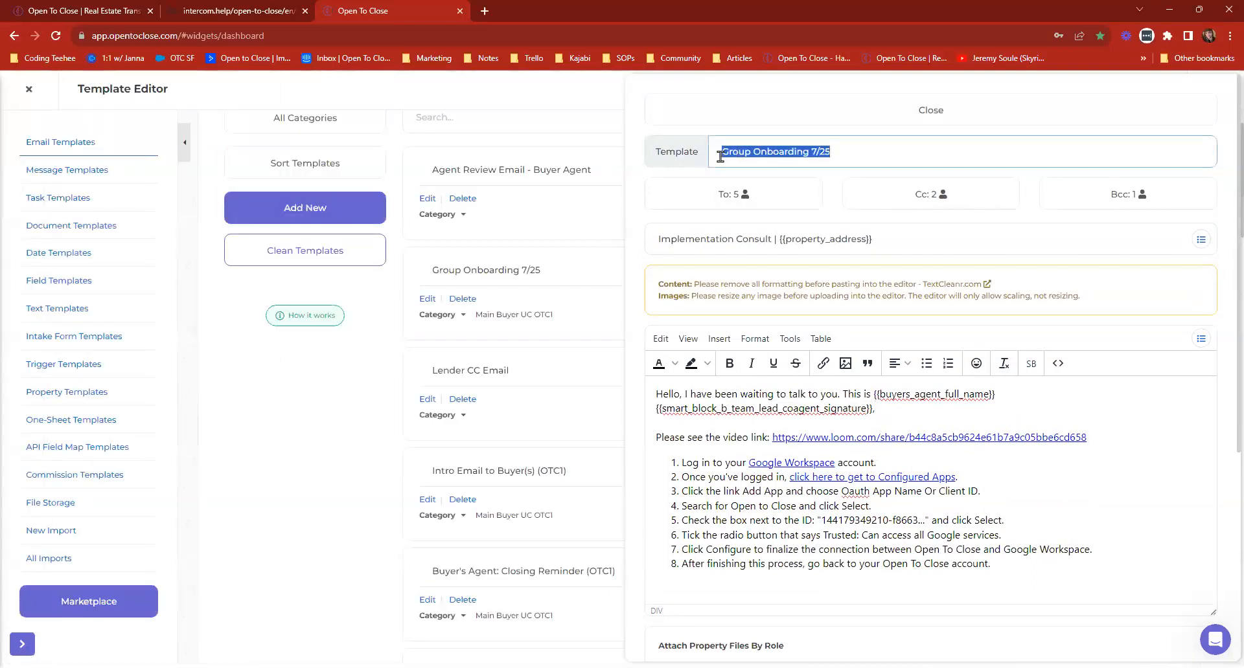
click(819, 115)
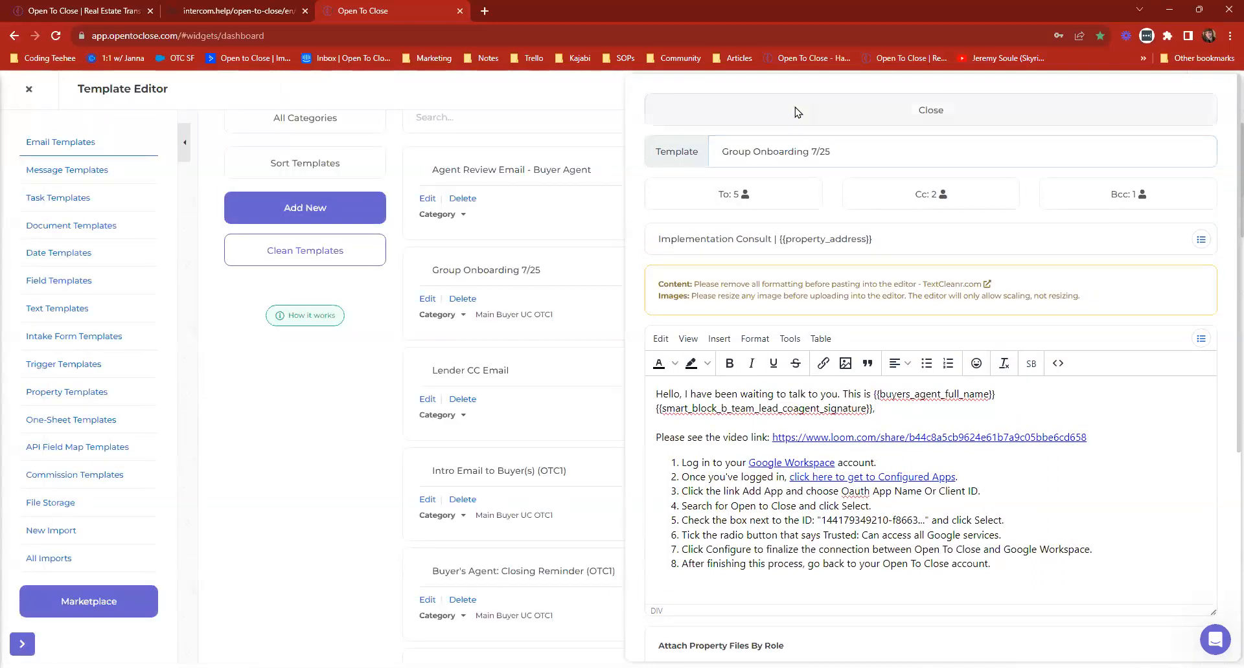
click(24, 91)
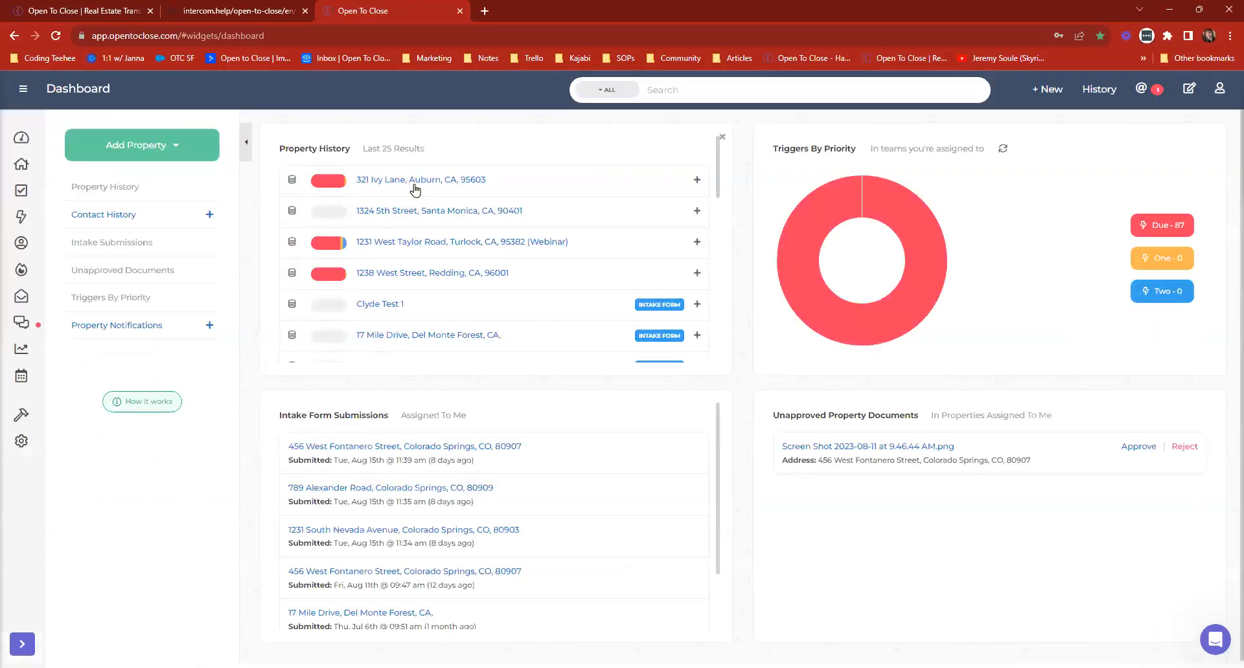
Open the Webinar property from the property history and view its contacts and their roles.
click(425, 245)
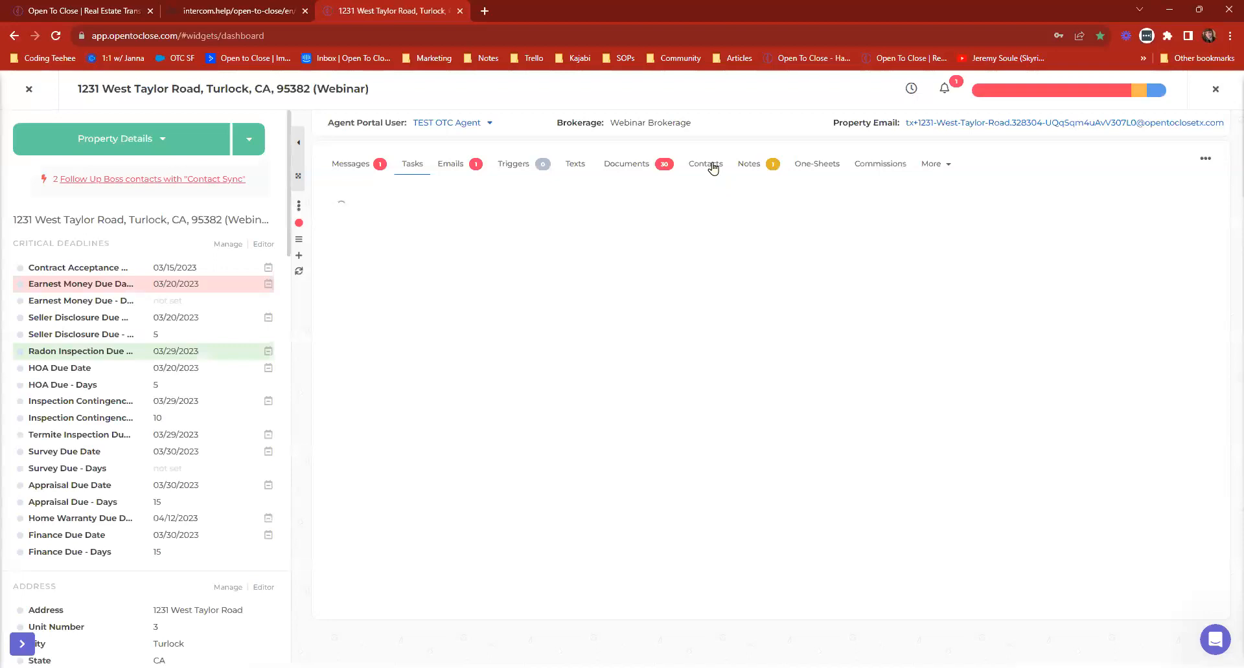
click(713, 167)
scroll(1101, 324, down, 2)
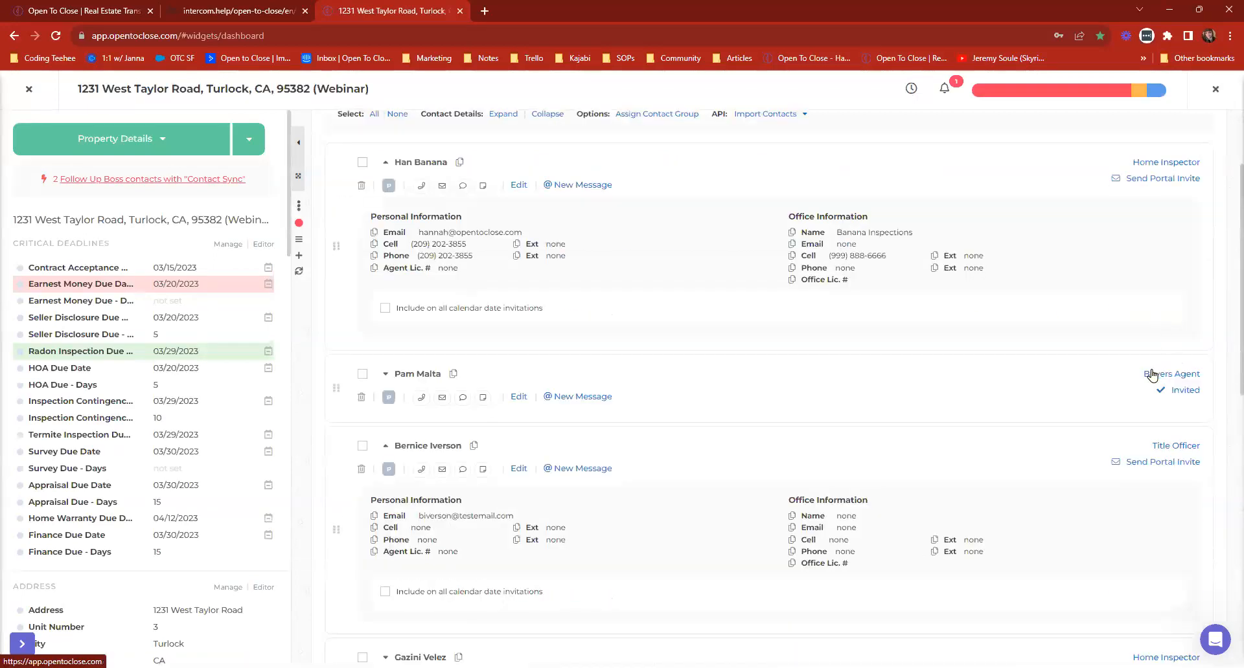
Change the extra Buyers Agent contact near the end of the contact list to an Appraiser role and review the other contacts' roles.
scroll(1160, 369, down, 1)
scroll(1169, 393, down, 10)
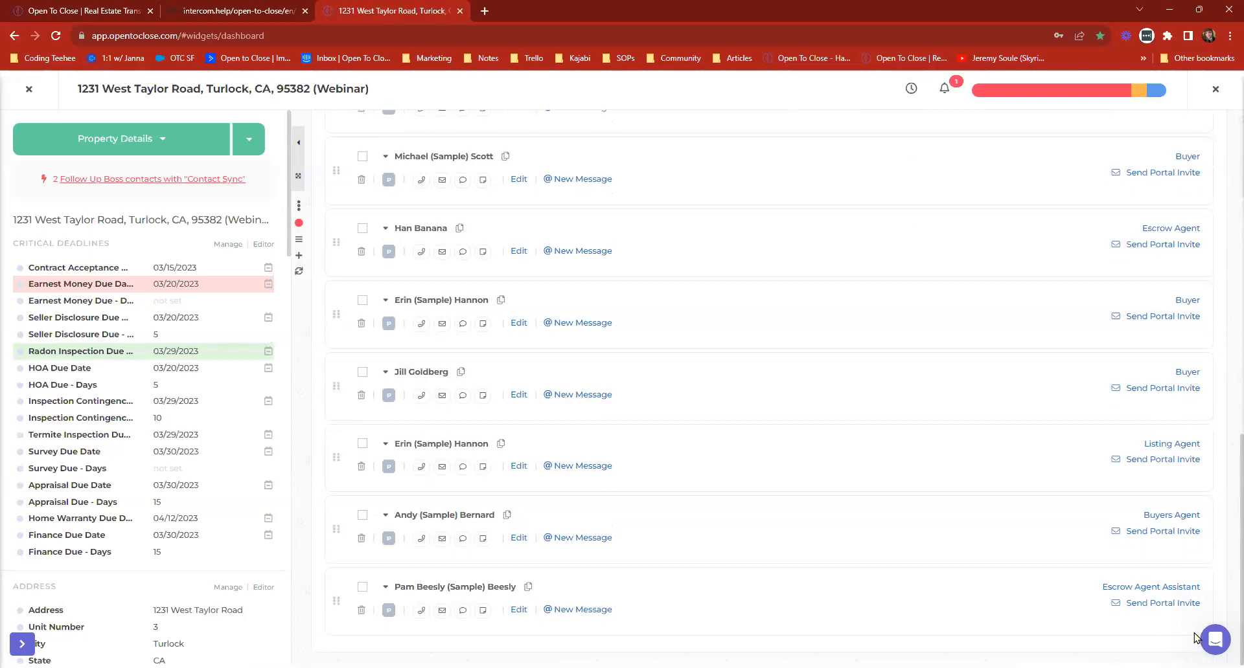
click(1171, 516)
click(1051, 544)
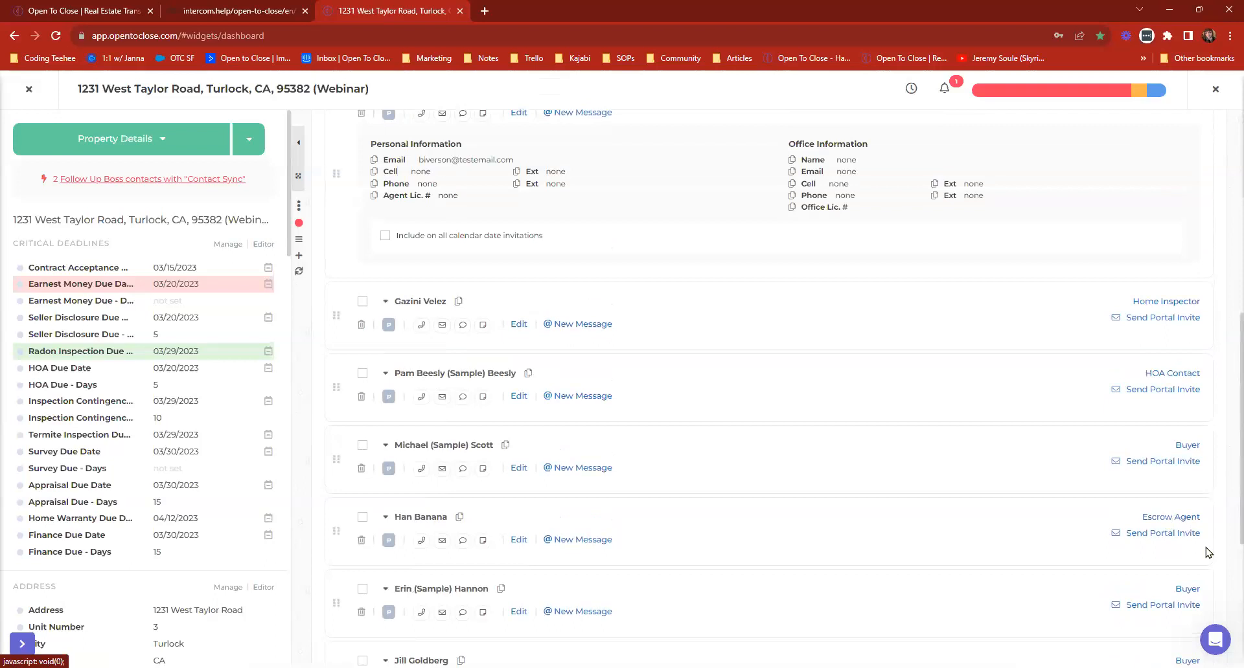
scroll(1179, 571, down, 2)
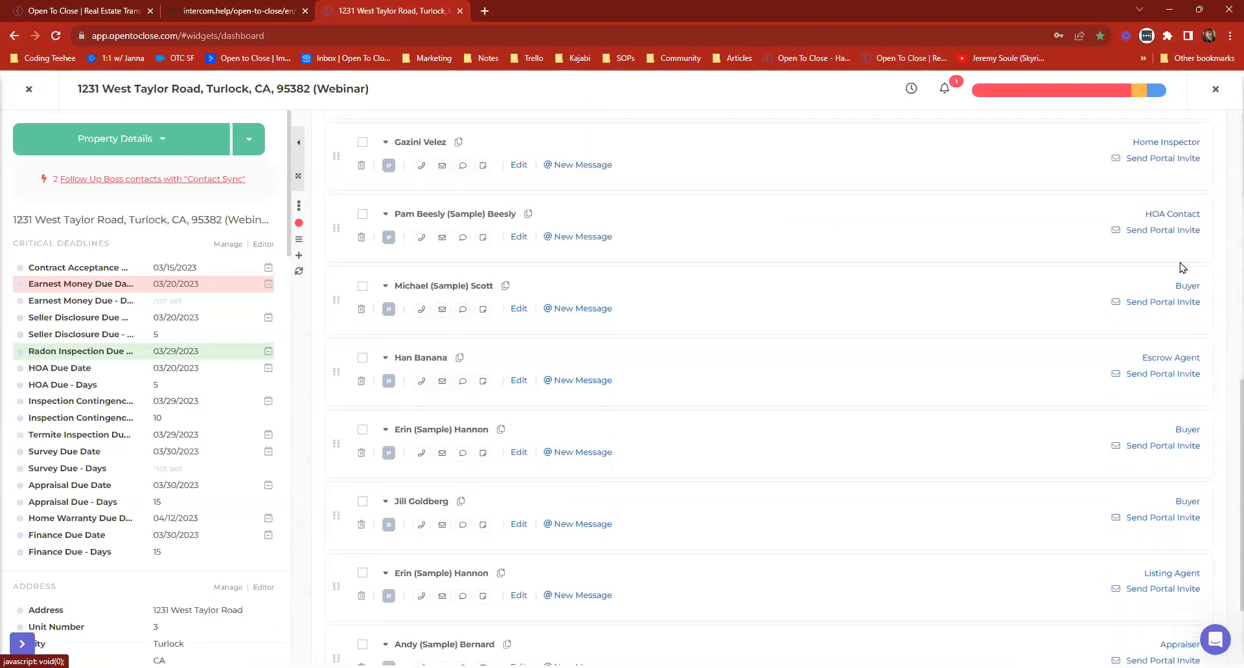
scroll(1180, 256, up, 4)
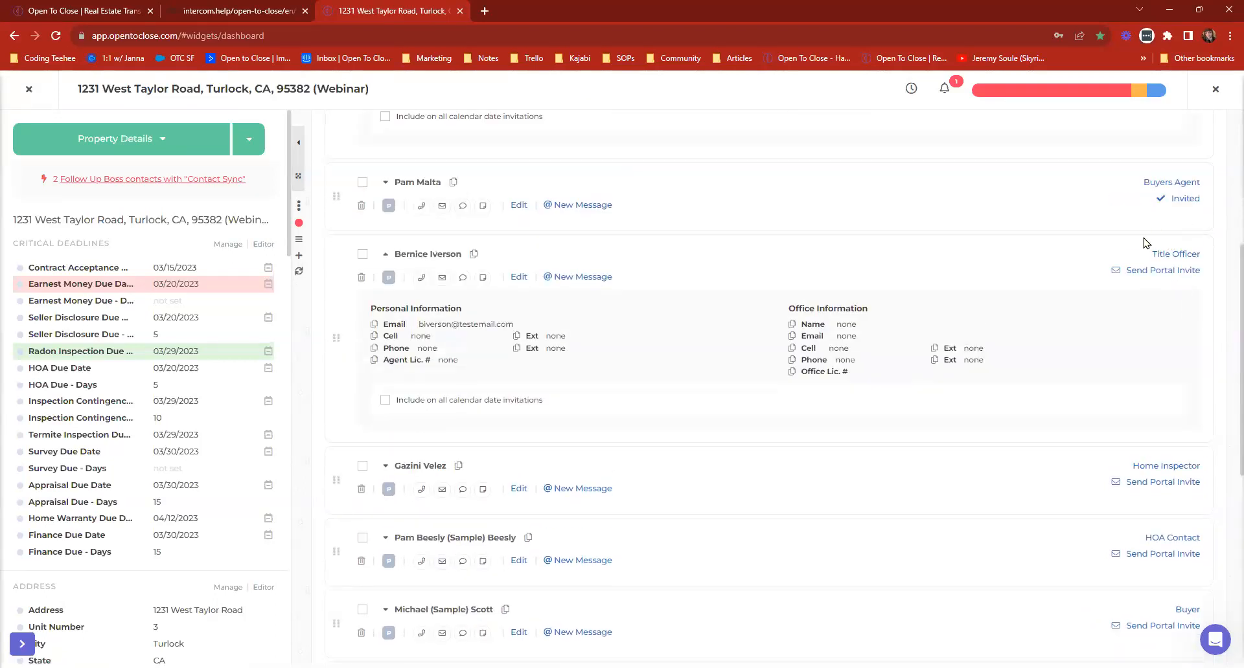
scroll(1143, 243, up, 5)
Apply the Group Onboarding 7/25 template to a new property email and check the agent name in its greeting.
click(458, 166)
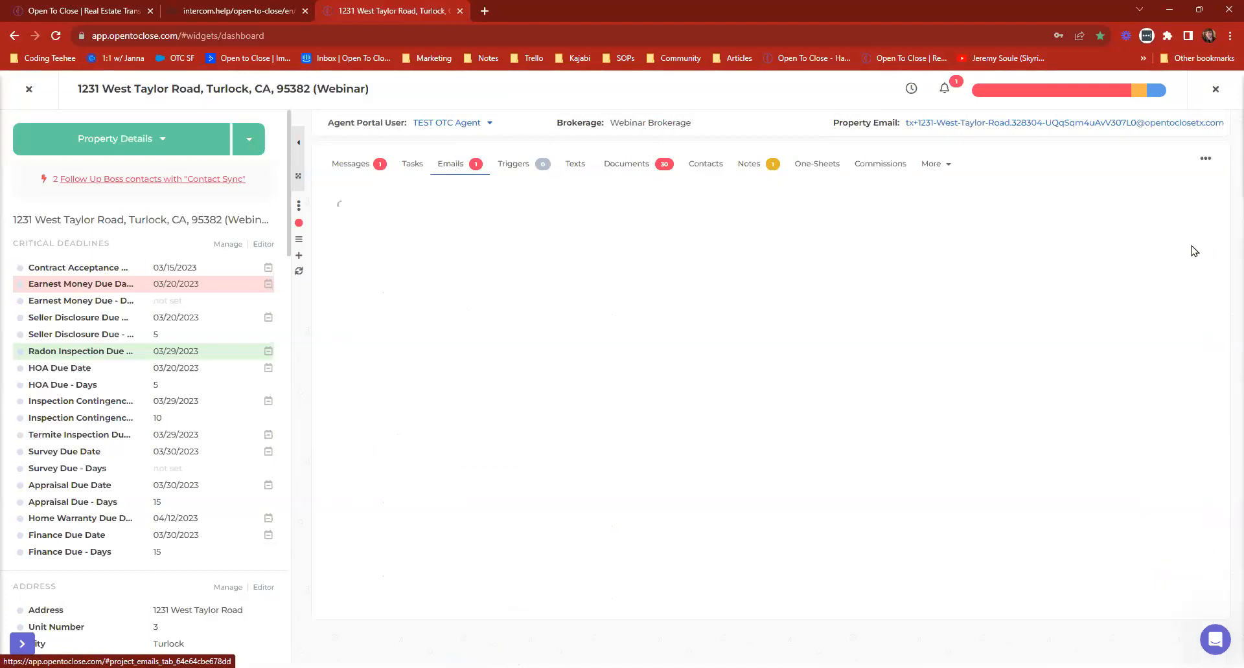
click(1148, 290)
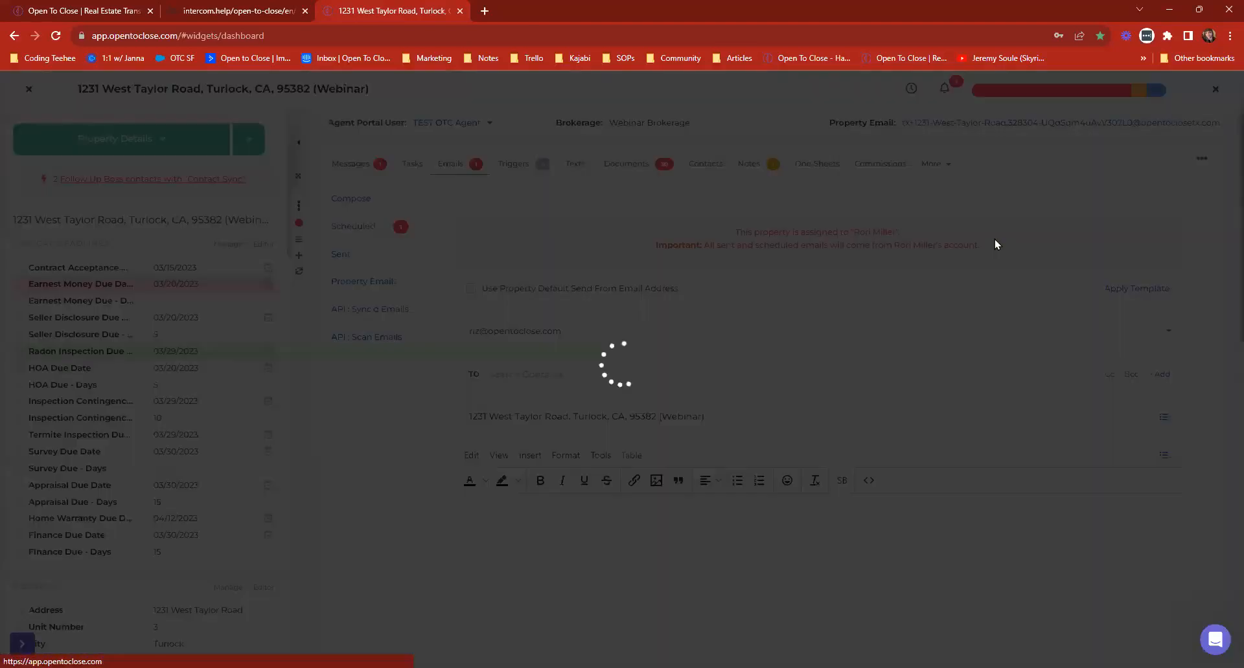
click(579, 158)
text(Group Onboarding 7/25)
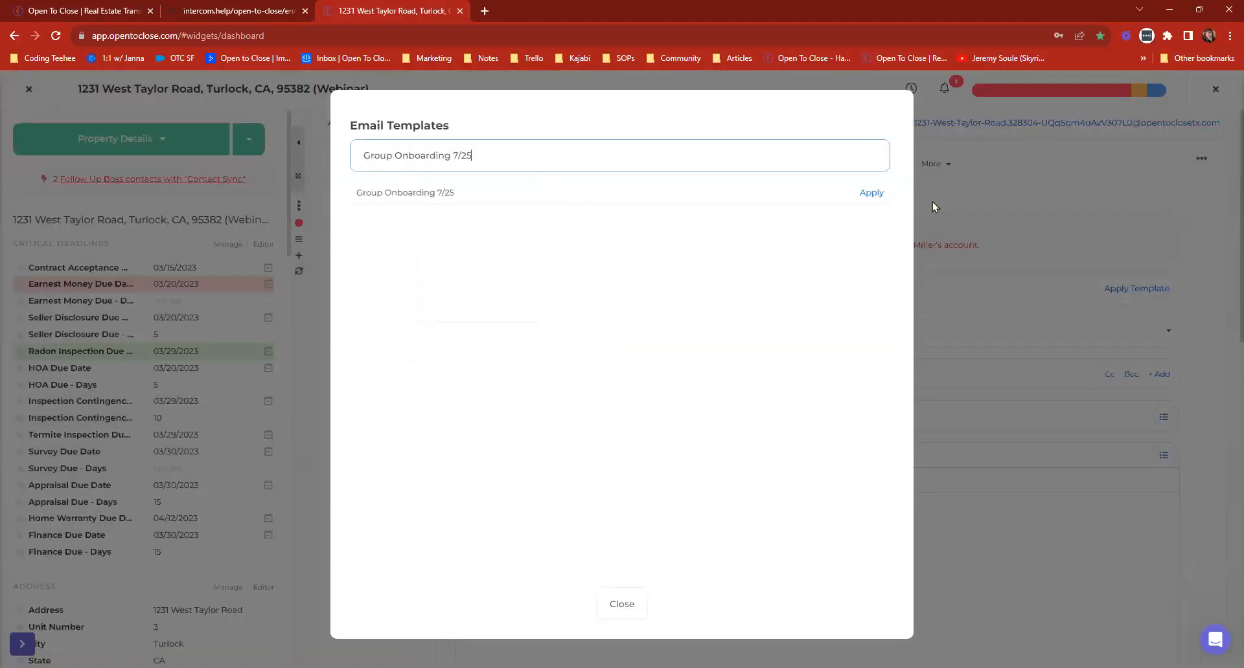
click(870, 193)
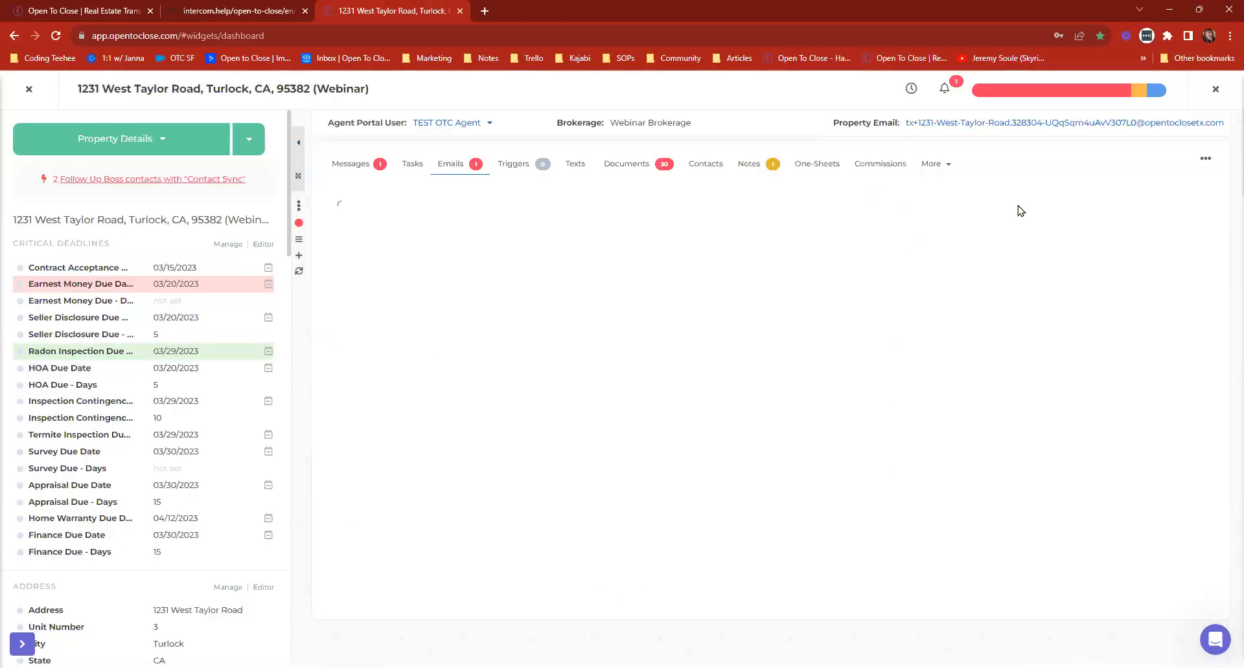
scroll(724, 410, down, 3)
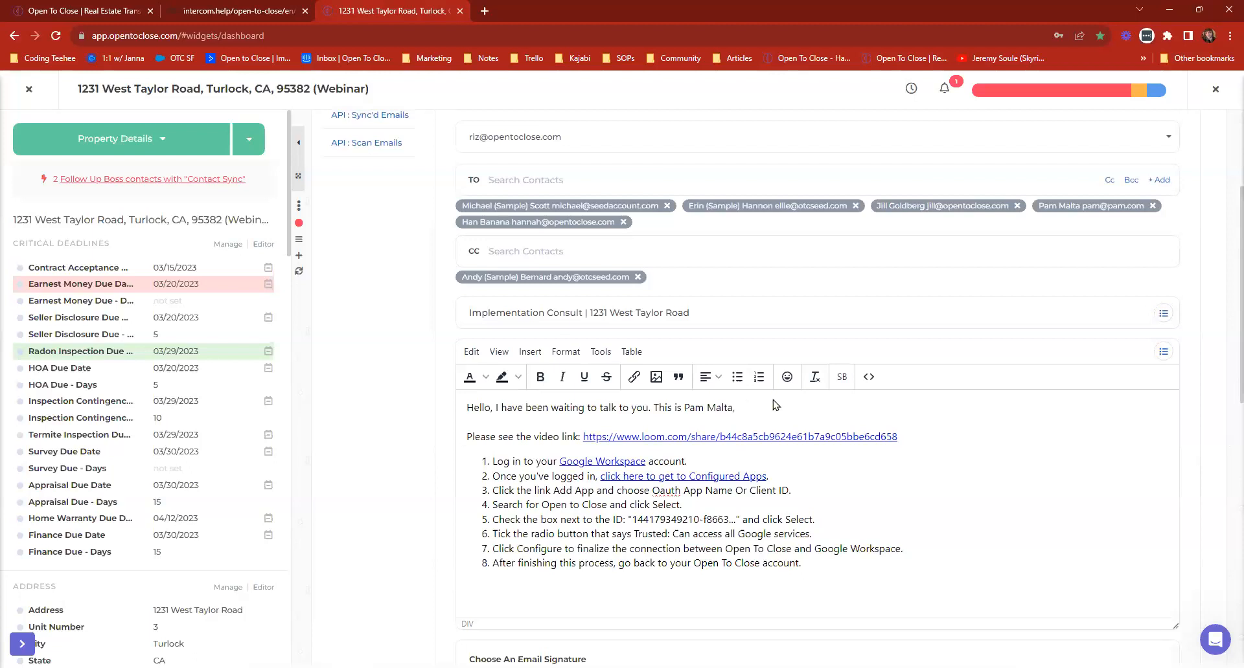
scroll(753, 405, up, 3)
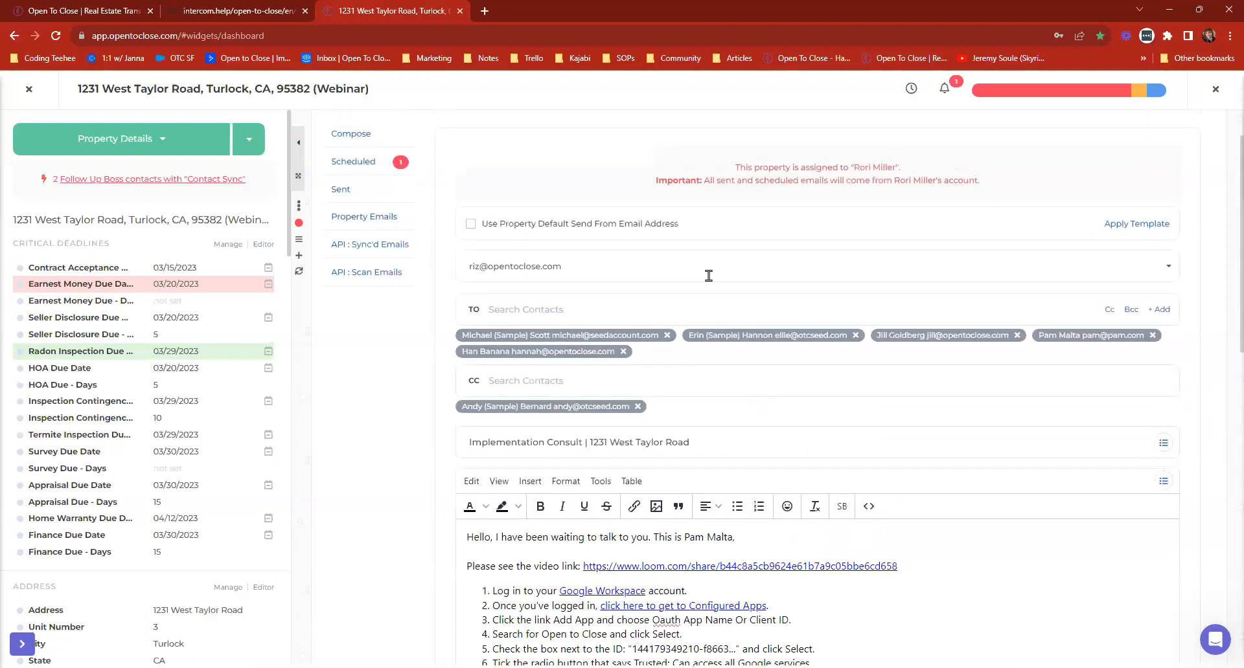
Search the property's contacts by first name and add the matching person without a business listed.
click(712, 164)
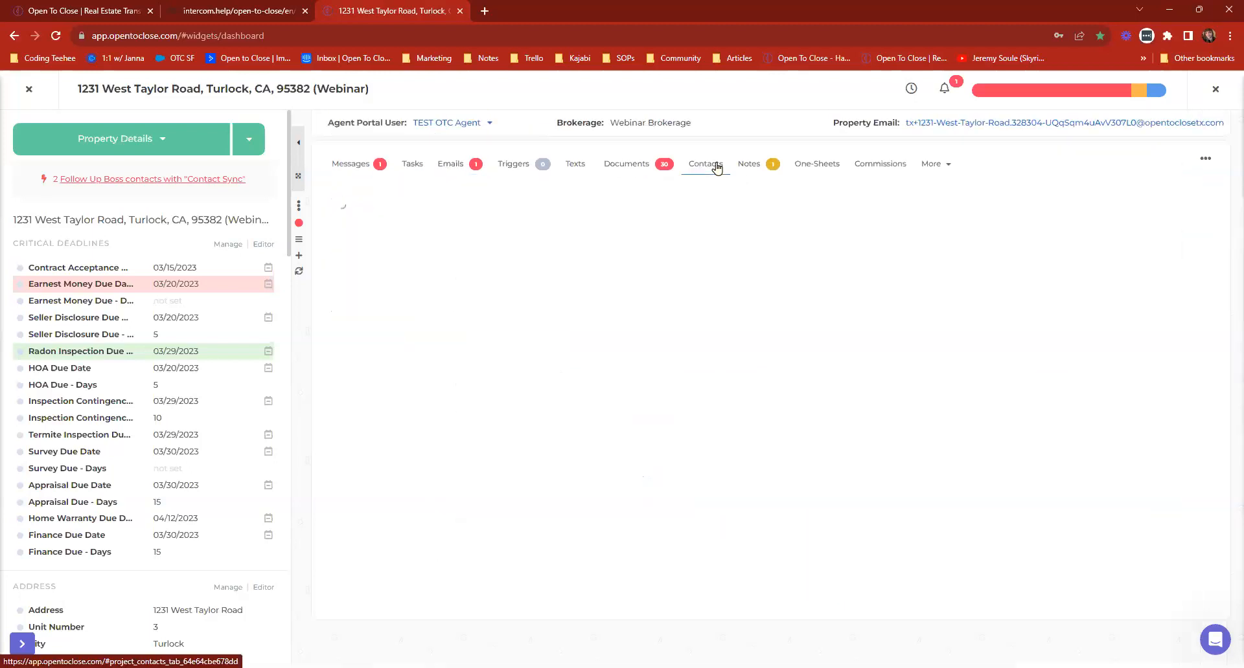
click(576, 208)
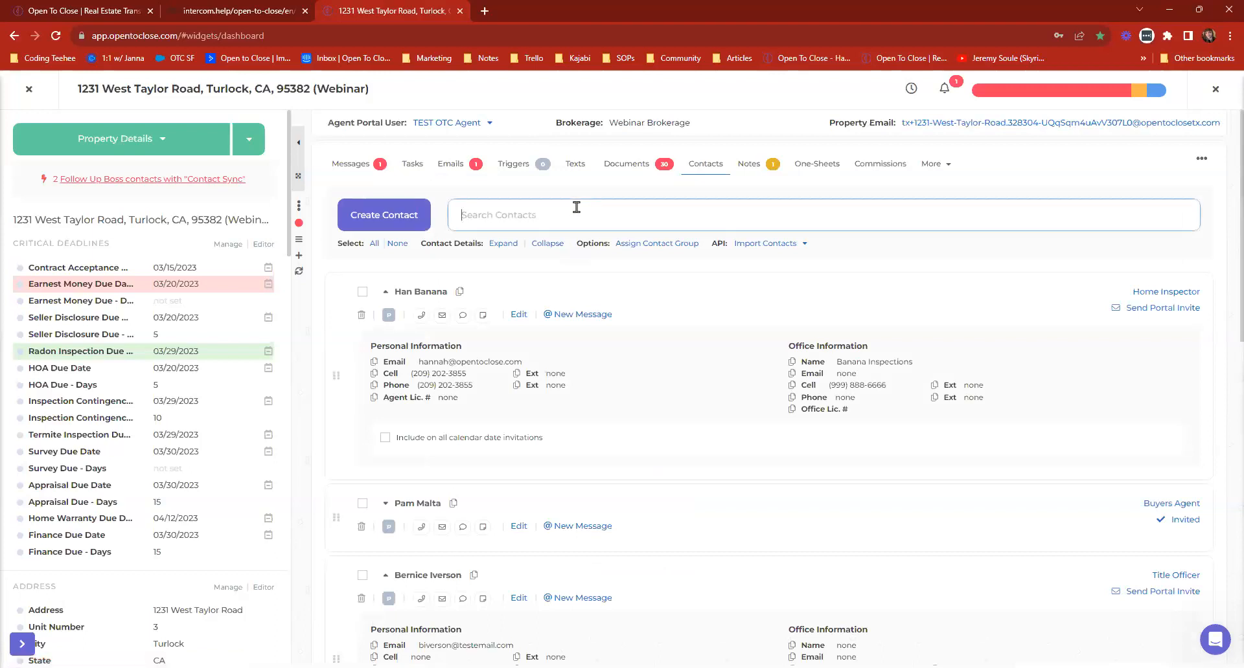
text(hannah)
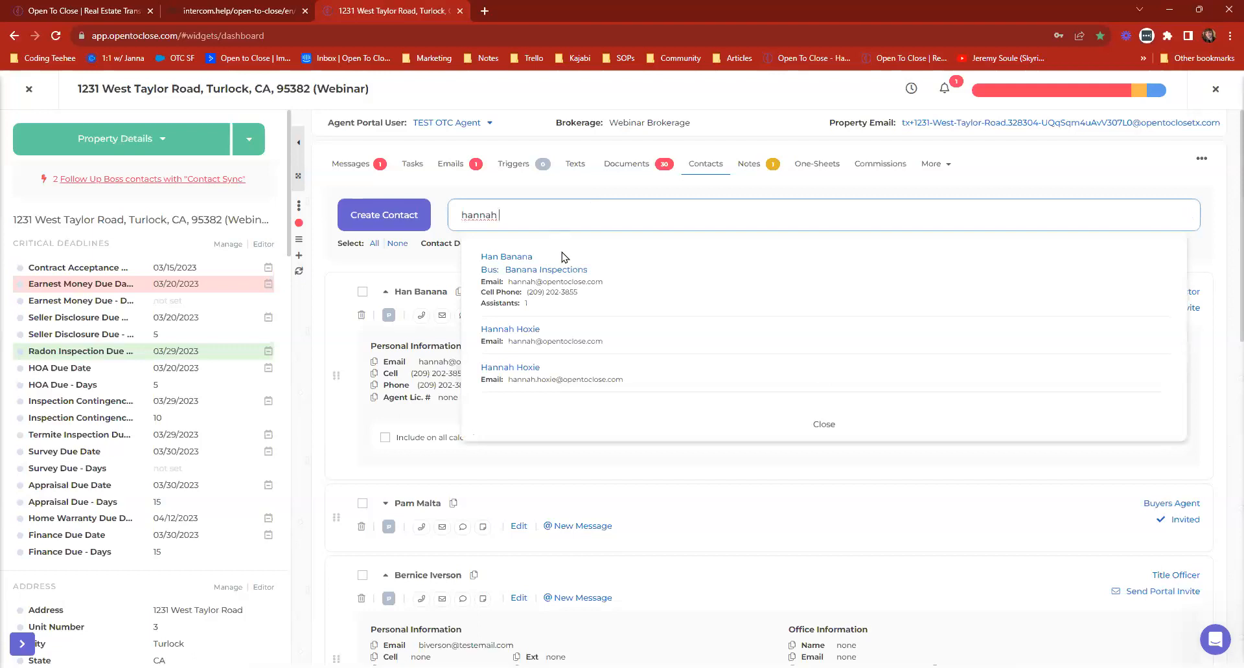
click(510, 332)
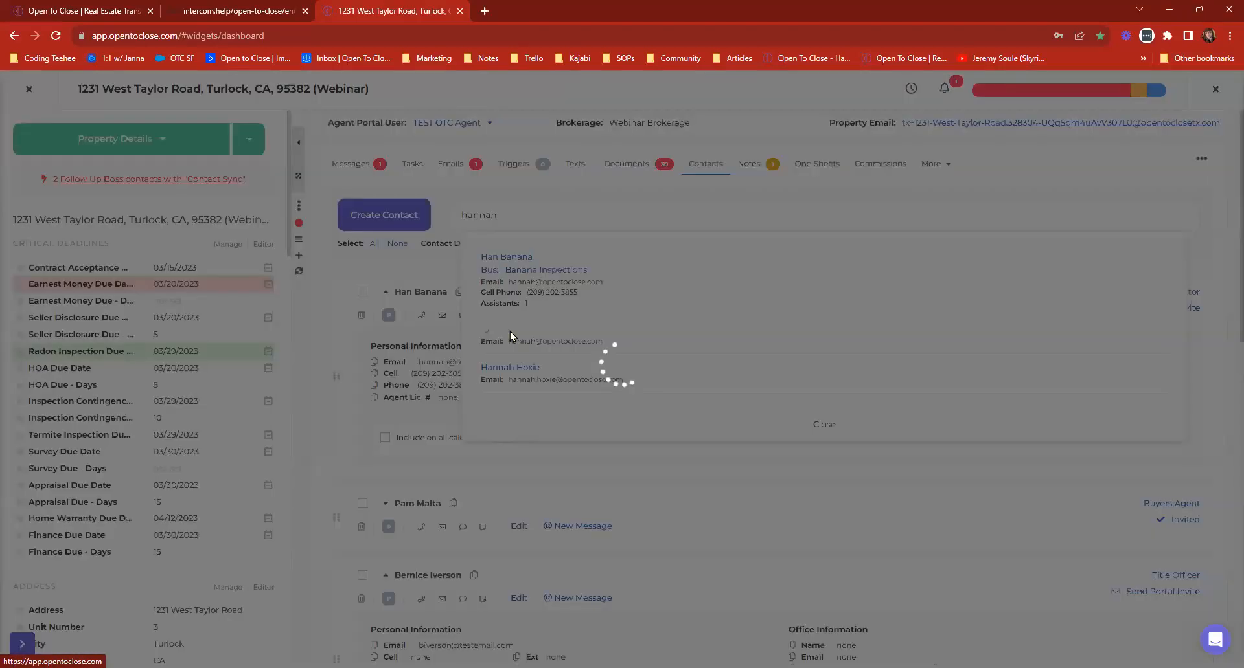
Assign the Buyers Co Agent role to the newly added contact.
click(1188, 292)
scroll(1101, 343, down, 3)
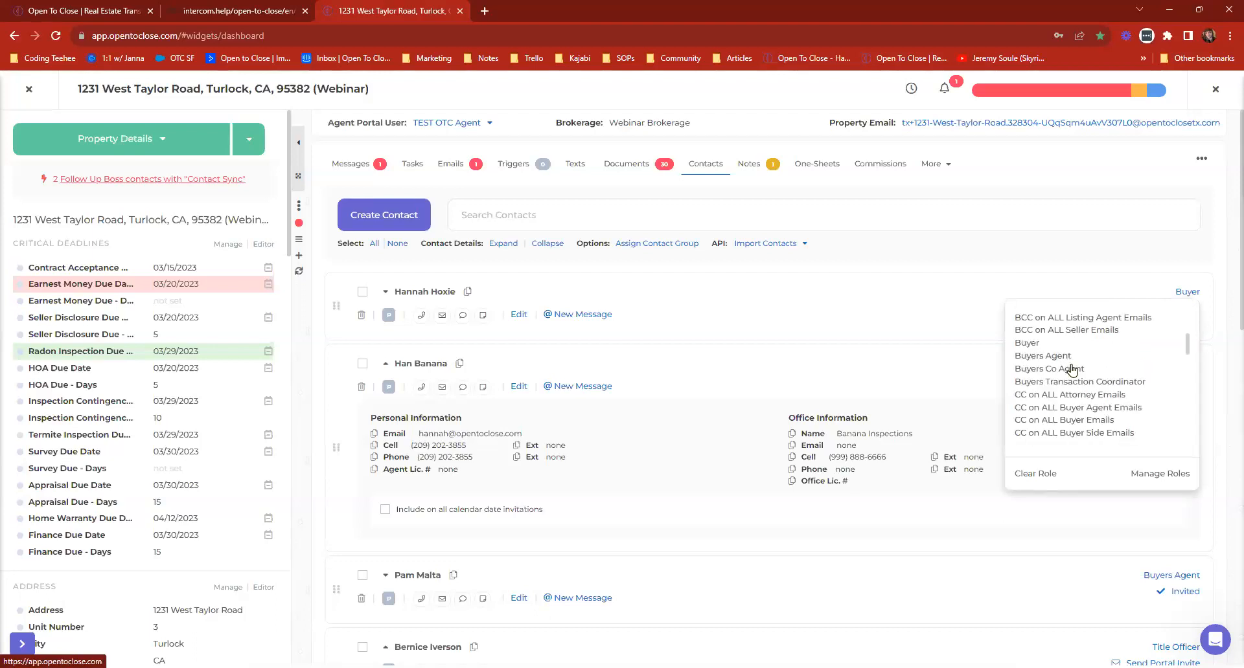
scroll(1072, 371, up, 1)
scroll(1094, 379, down, 2)
scroll(1093, 379, up, 1)
click(1092, 374)
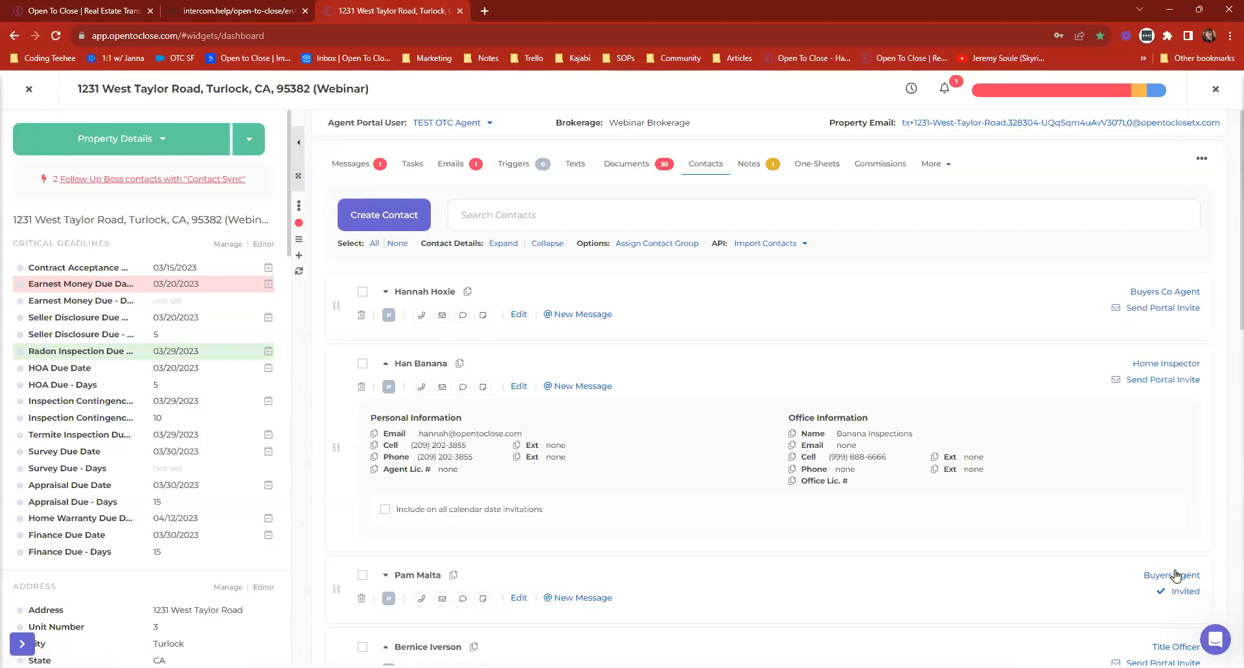
Apply the Group Onboarding 7/25 template to the property email again and check the greeting for the co-agent text.
click(447, 168)
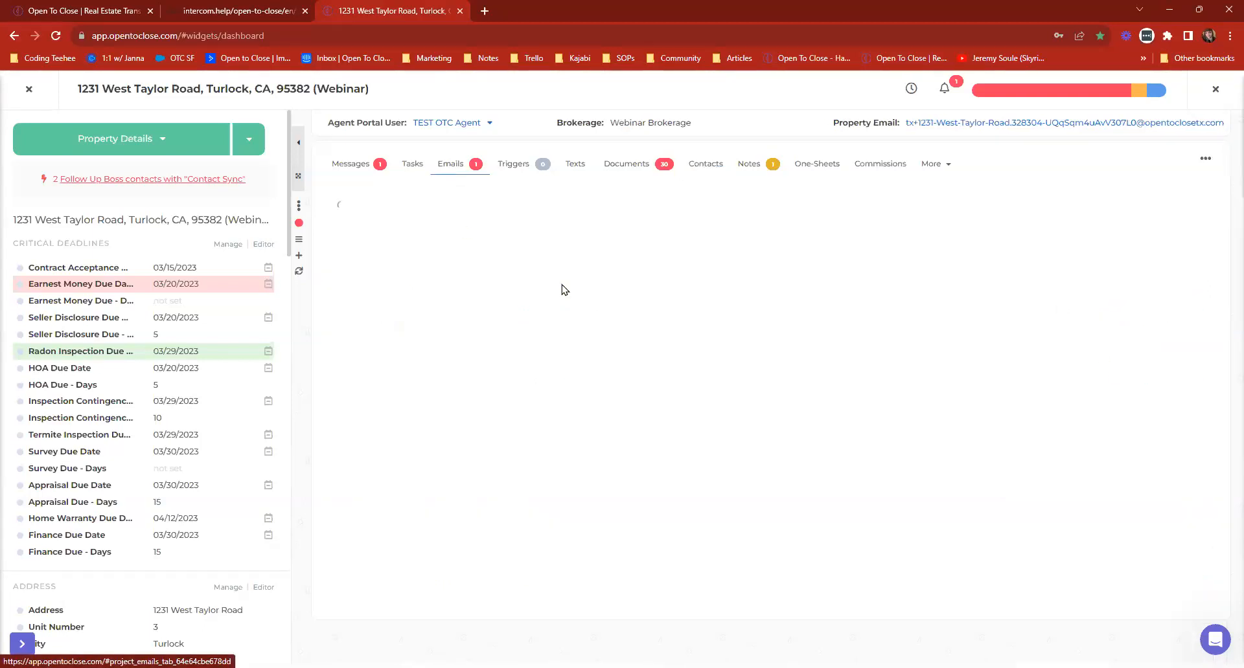
click(1132, 289)
click(461, 148)
text(Group Onboarding 7/25)
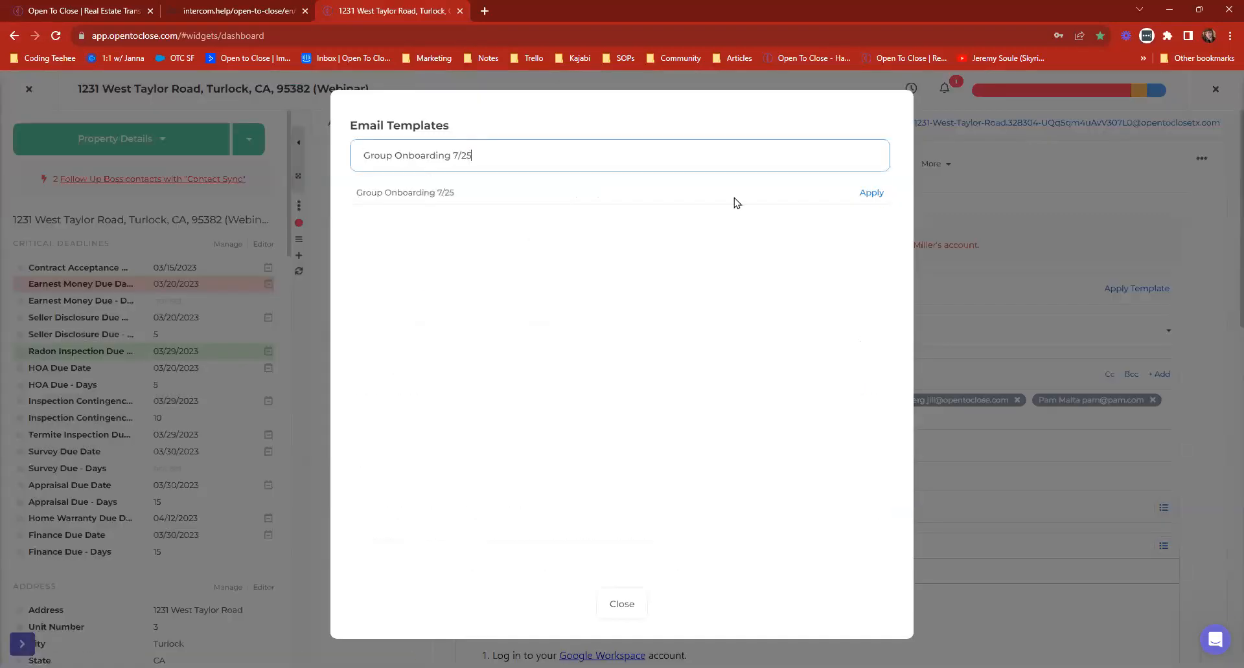
click(872, 194)
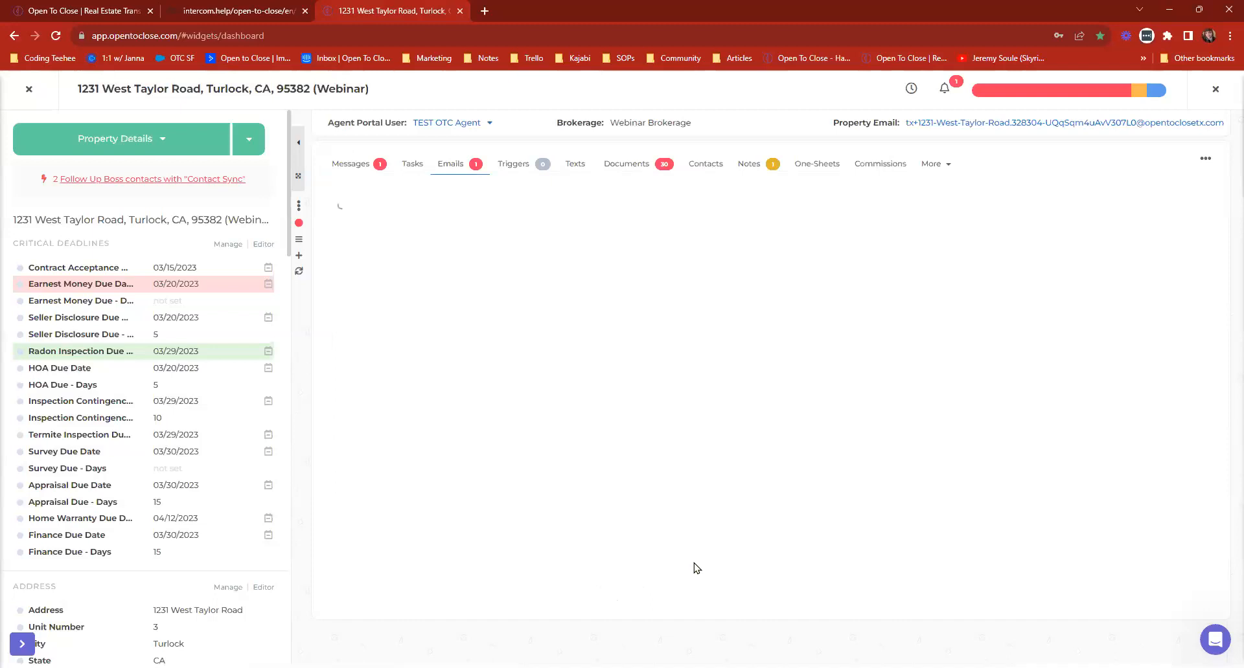
scroll(799, 427, down, 3)
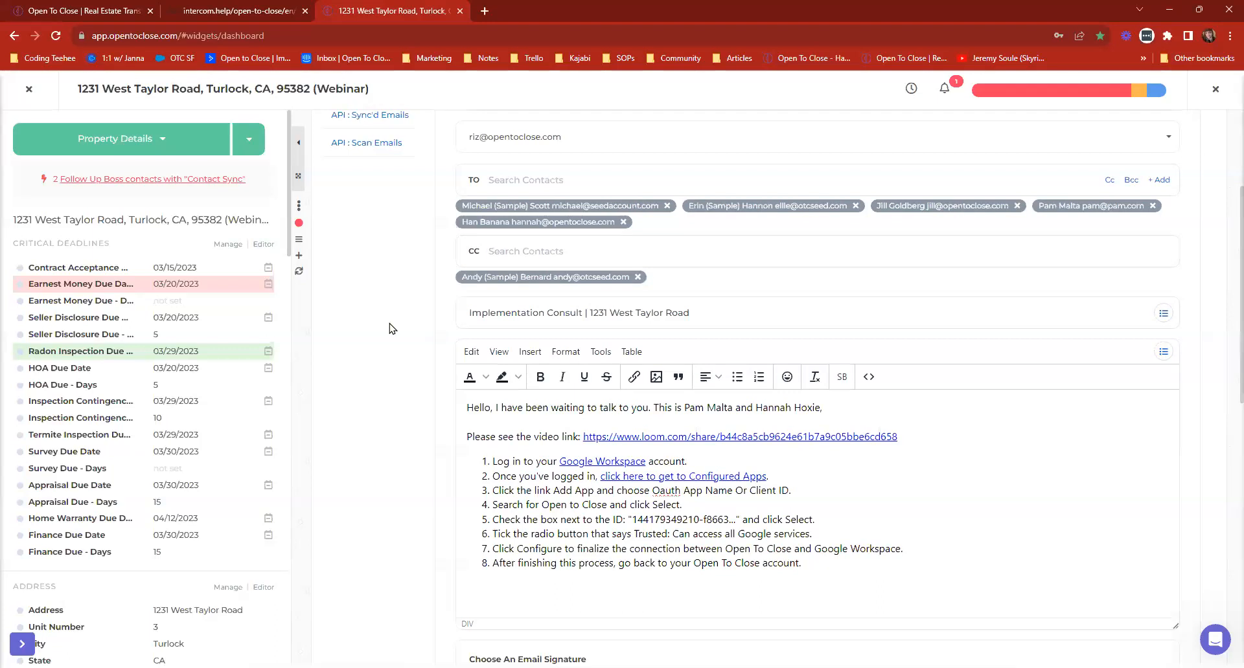
Turn off the Inline Smart Block option for the (B) Team Lead CoAgent Signature smart block and close the list.
click(842, 377)
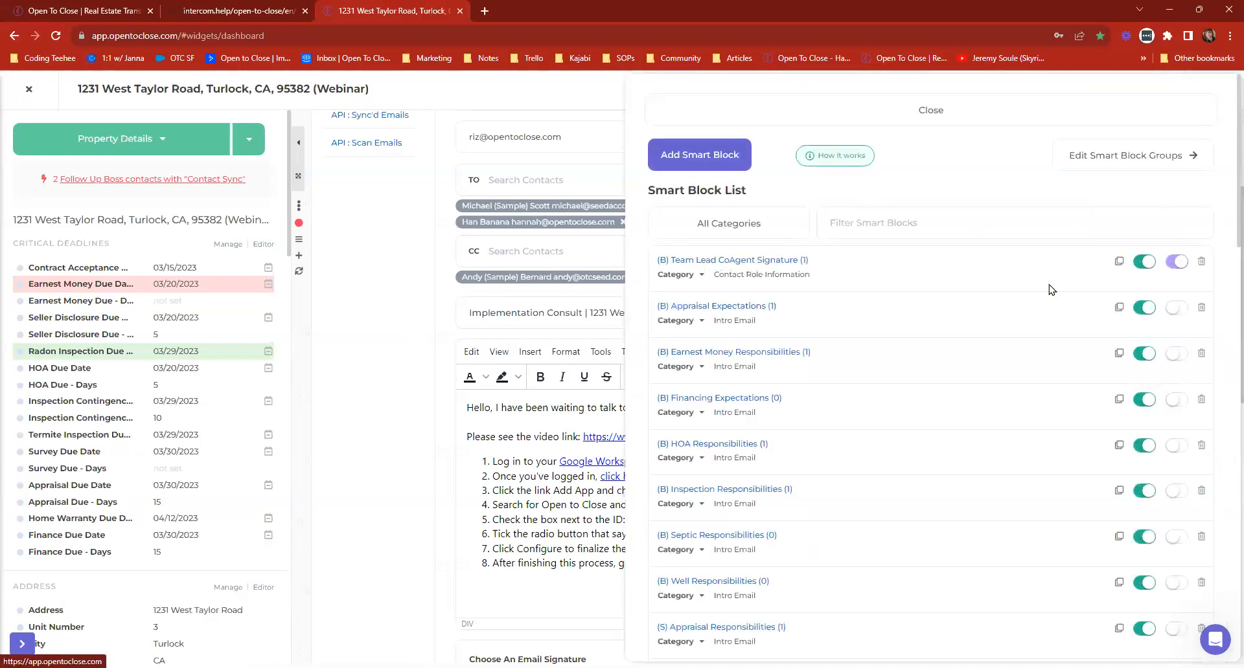
click(1170, 262)
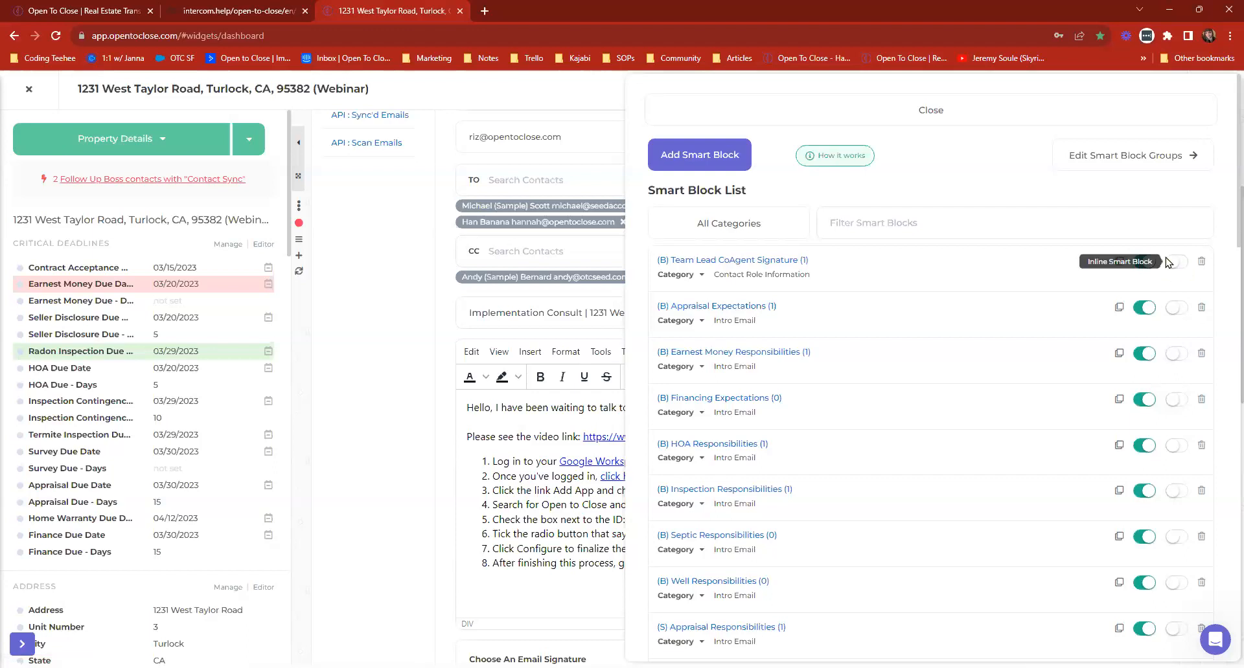
click(907, 120)
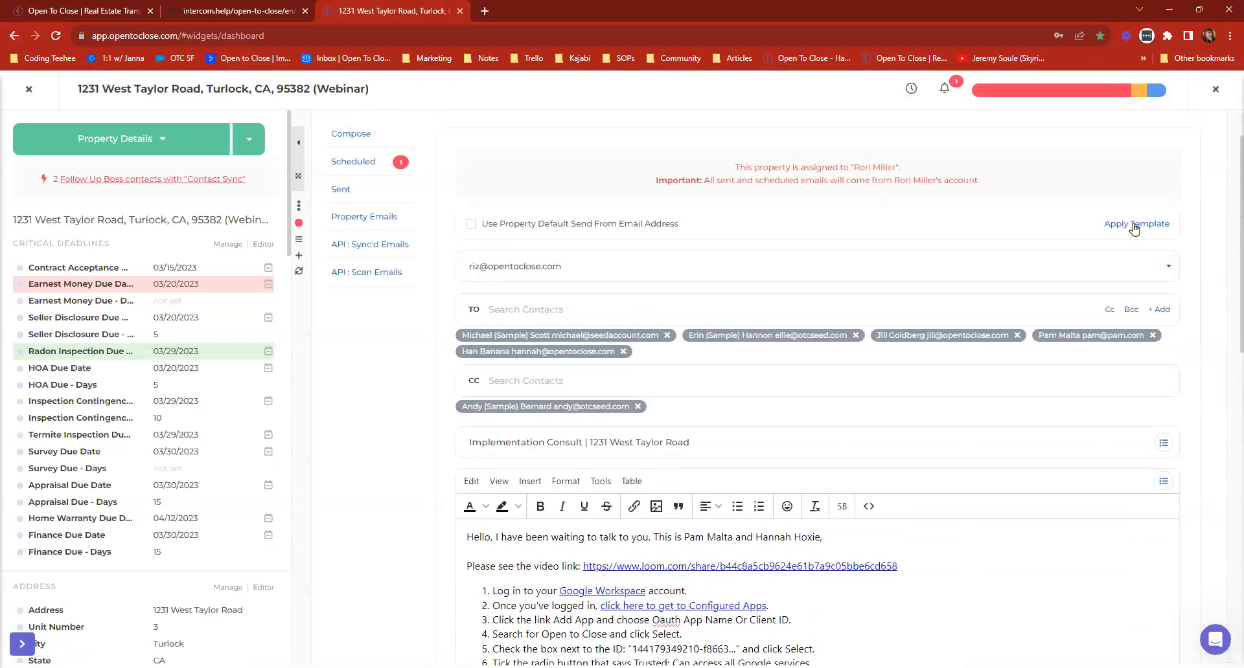
Reapply the Group Onboarding 7/25 template and examine the greeting's line breaks around the co-agent text with the non-inline smart block.
click(1133, 230)
click(519, 155)
text(Group Onboarding 7/25)
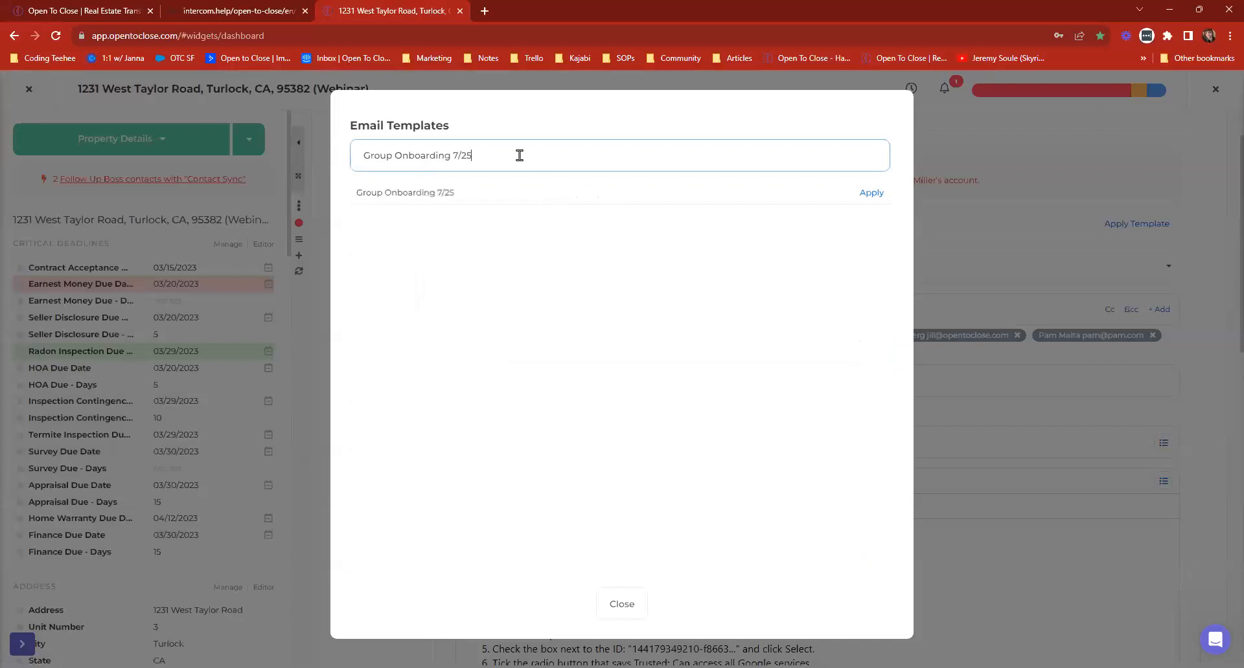
click(874, 194)
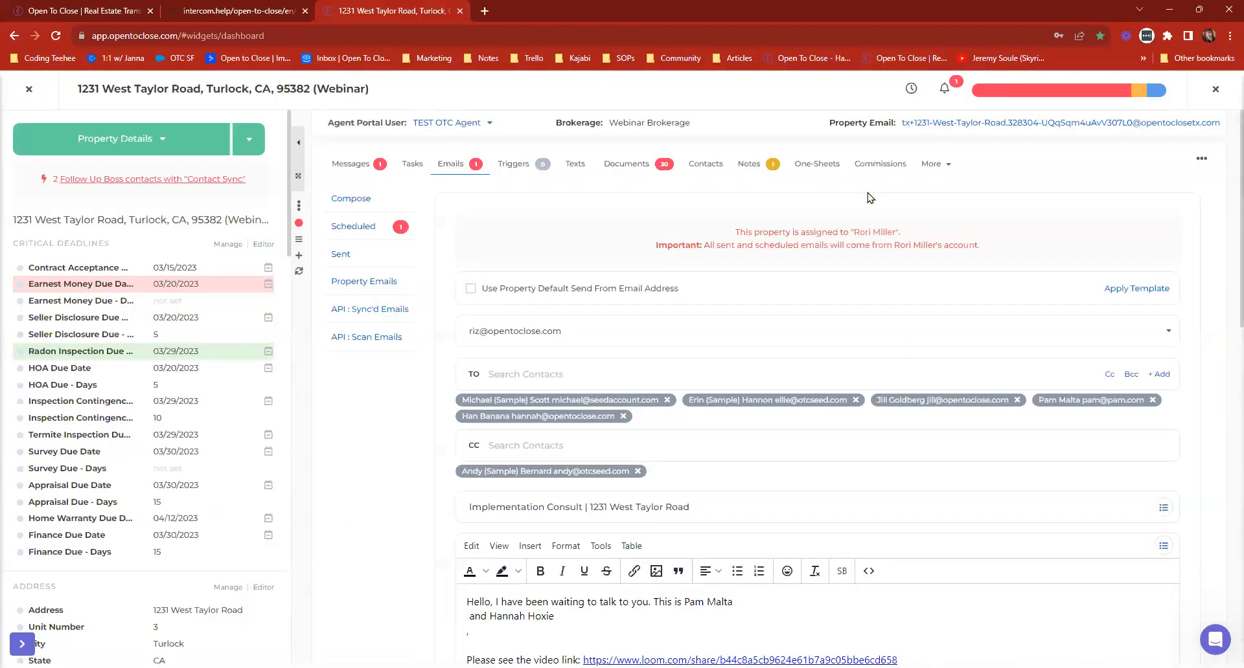
scroll(476, 446, down, 1)
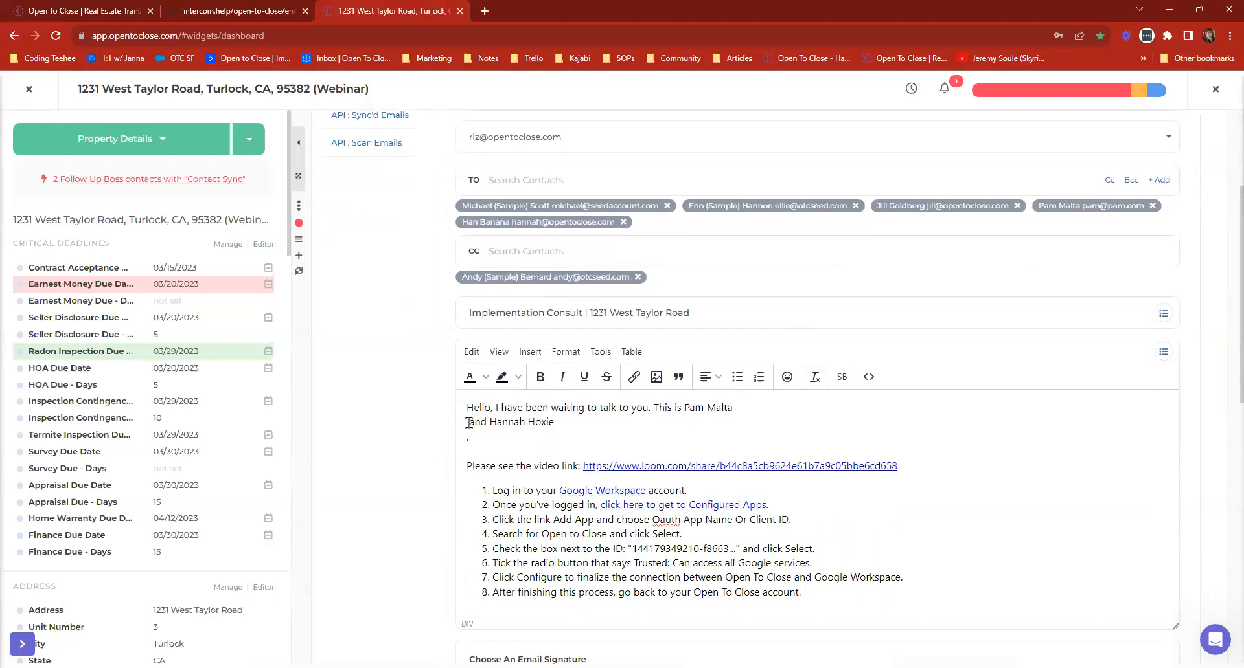
click(471, 443)
key(BackSpace)
scroll(835, 422, down, 1)
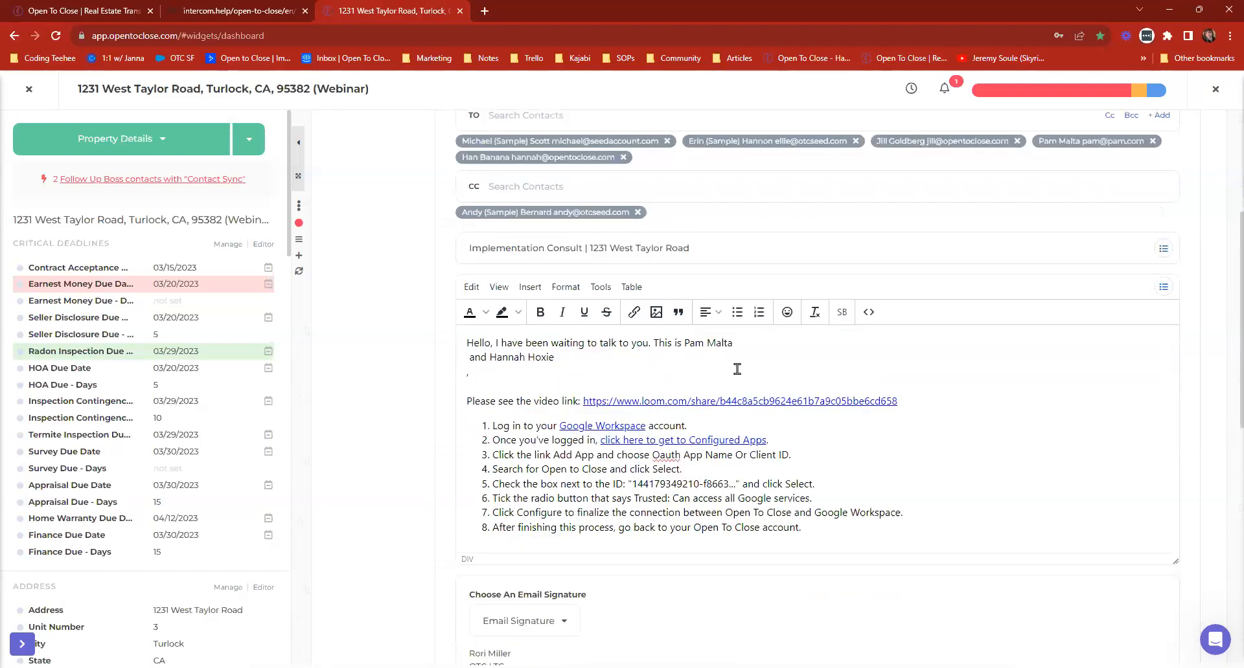
scroll(387, 386, up, 3)
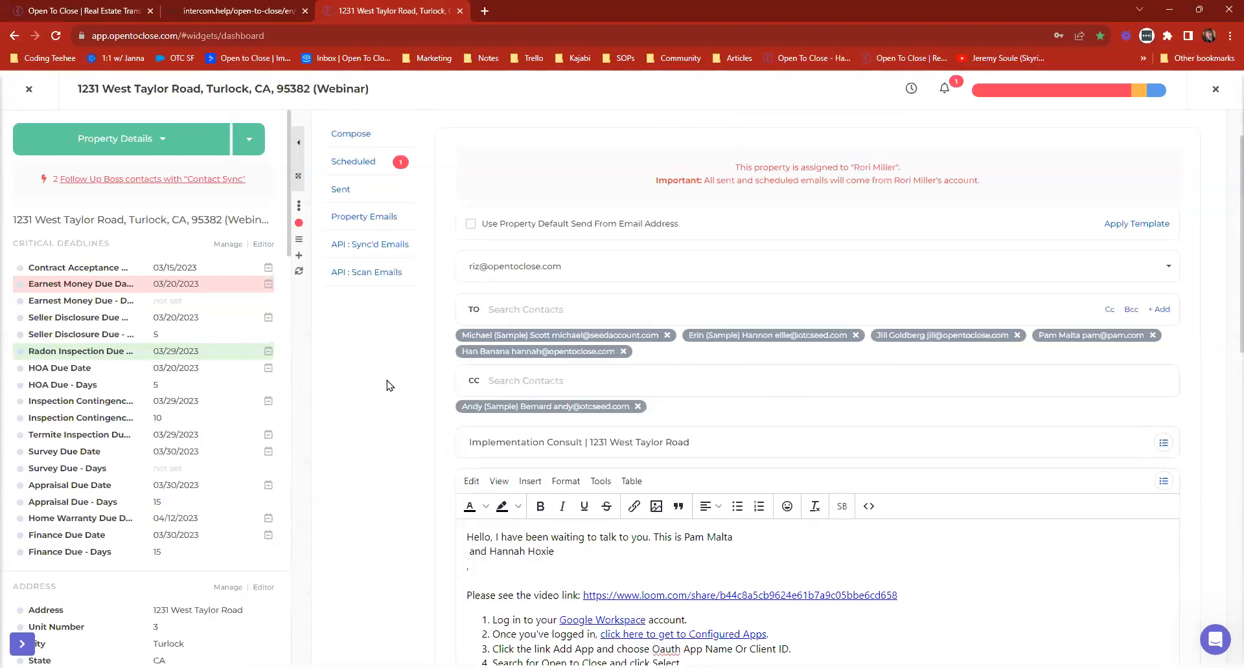
Make the (B) Team Lead CoAgent Signature smart block inline again and reapply the Group Onboarding 7/25 template to the email.
click(841, 506)
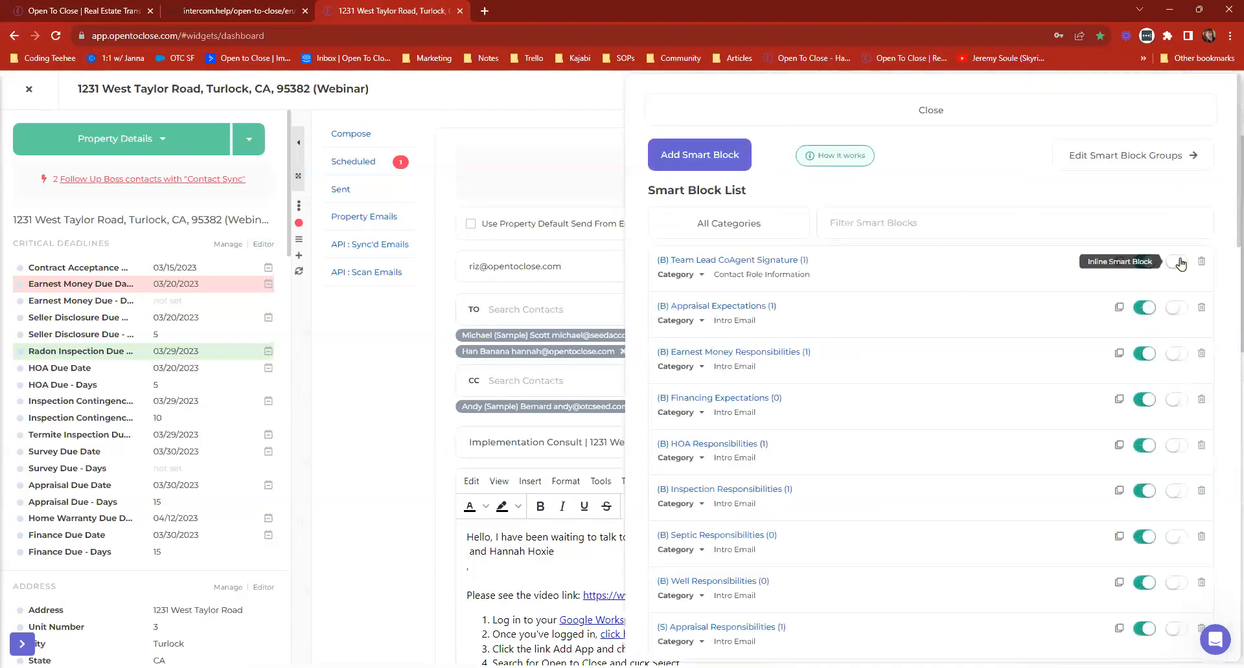
click(896, 113)
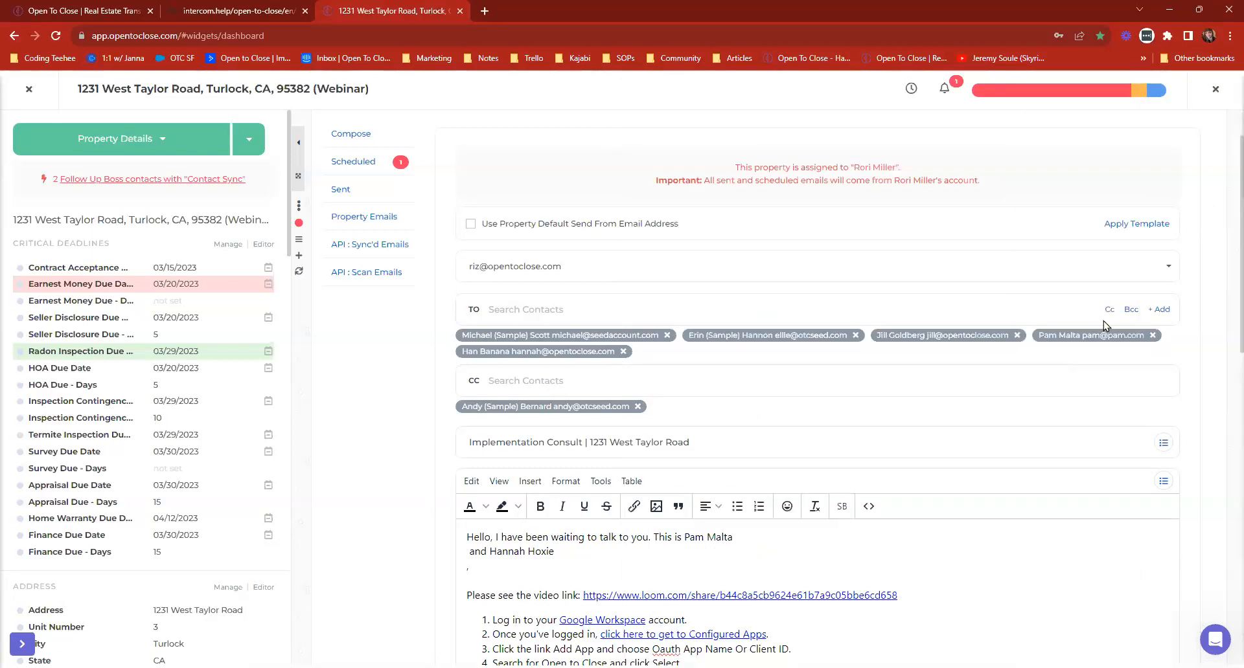
click(1129, 225)
click(503, 154)
text(Group Onboarding 7/25)
click(871, 194)
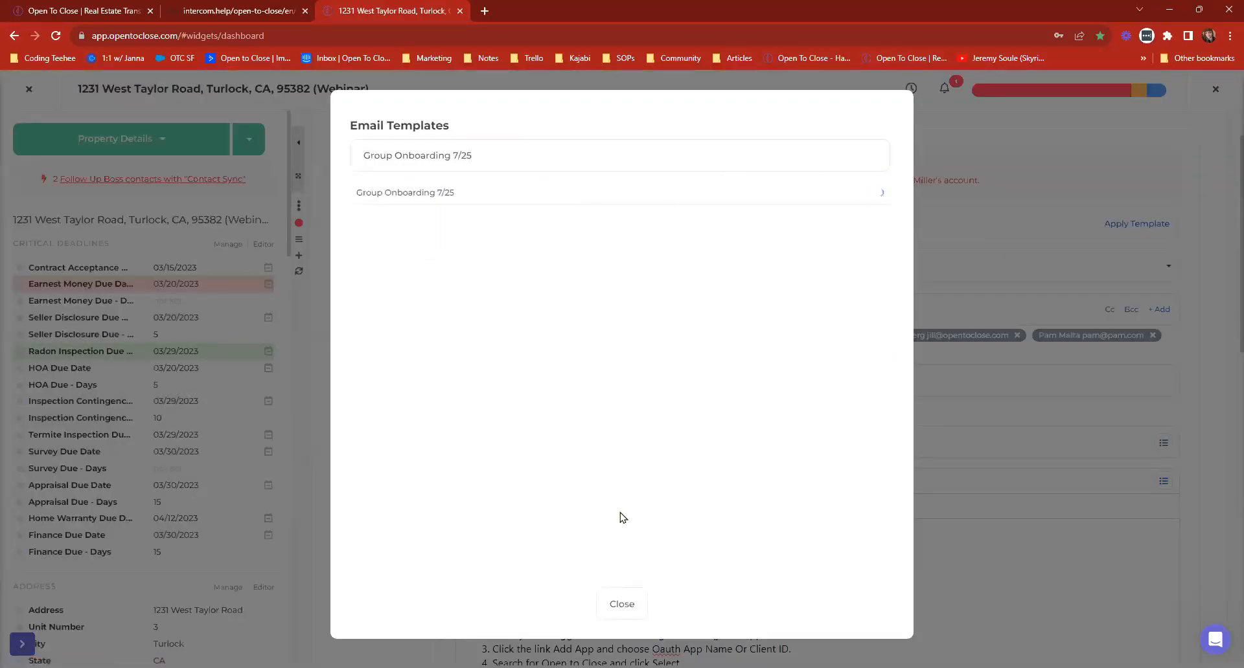
scroll(822, 561, down, 3)
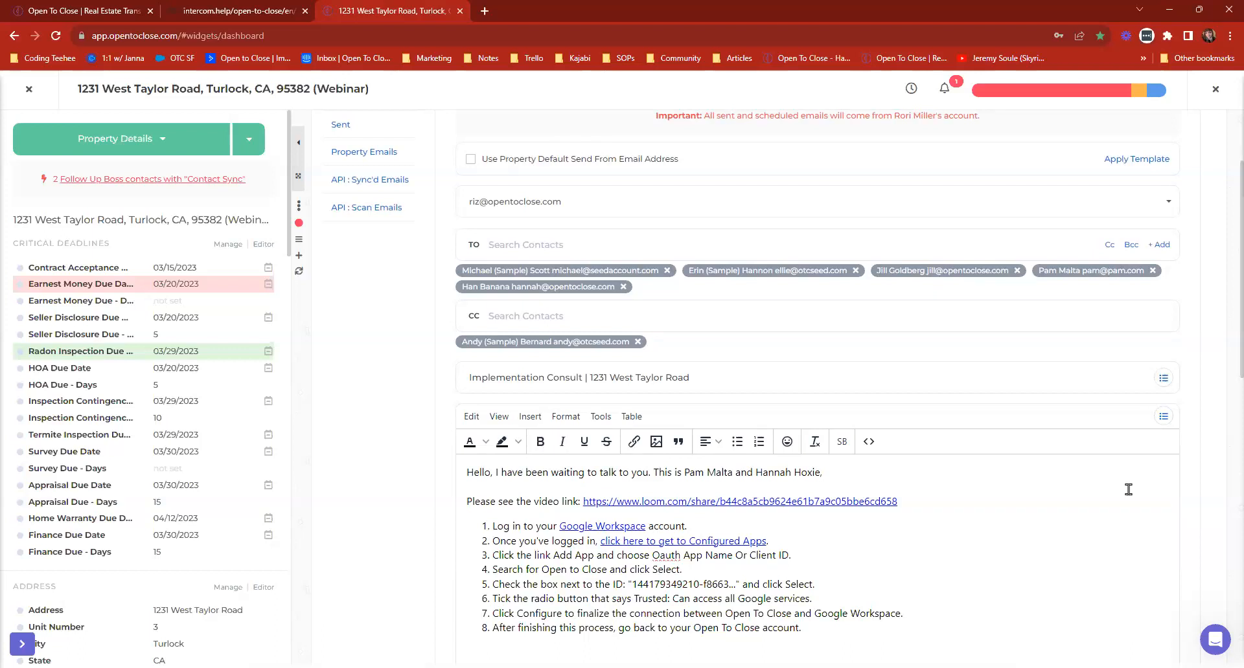
Close the property and view the keyboard shortcuts list from the account options.
click(27, 88)
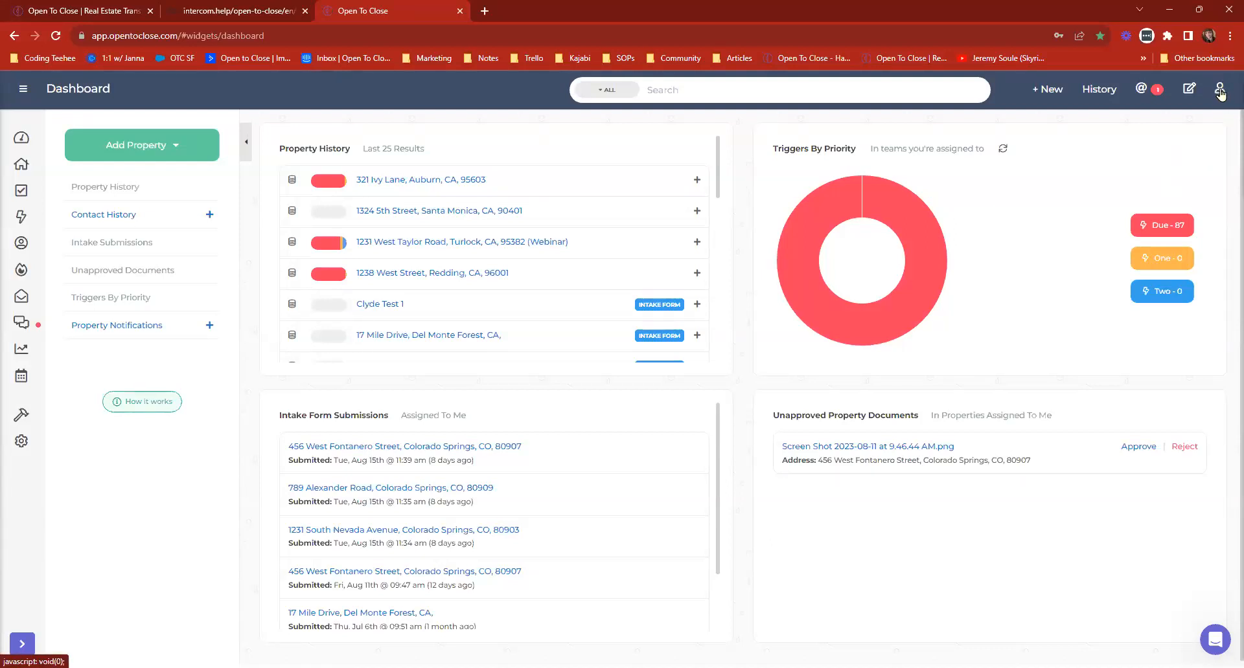
click(1219, 92)
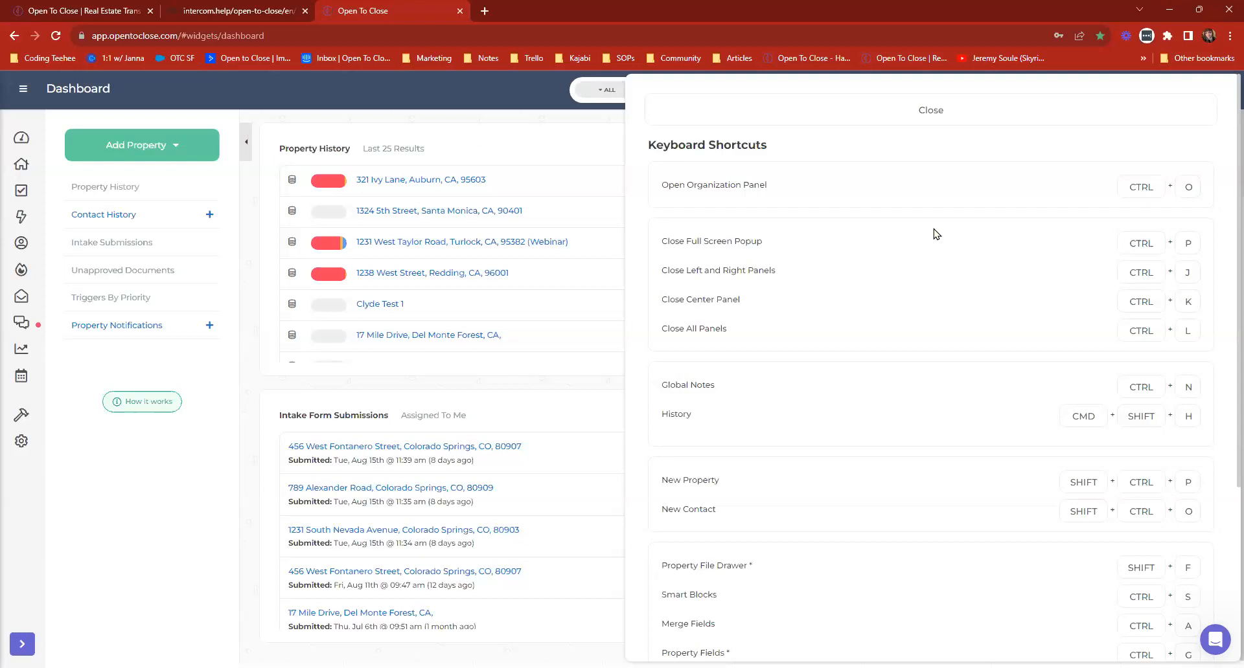
triple_click(206, 472)
click(225, 8)
click(378, 6)
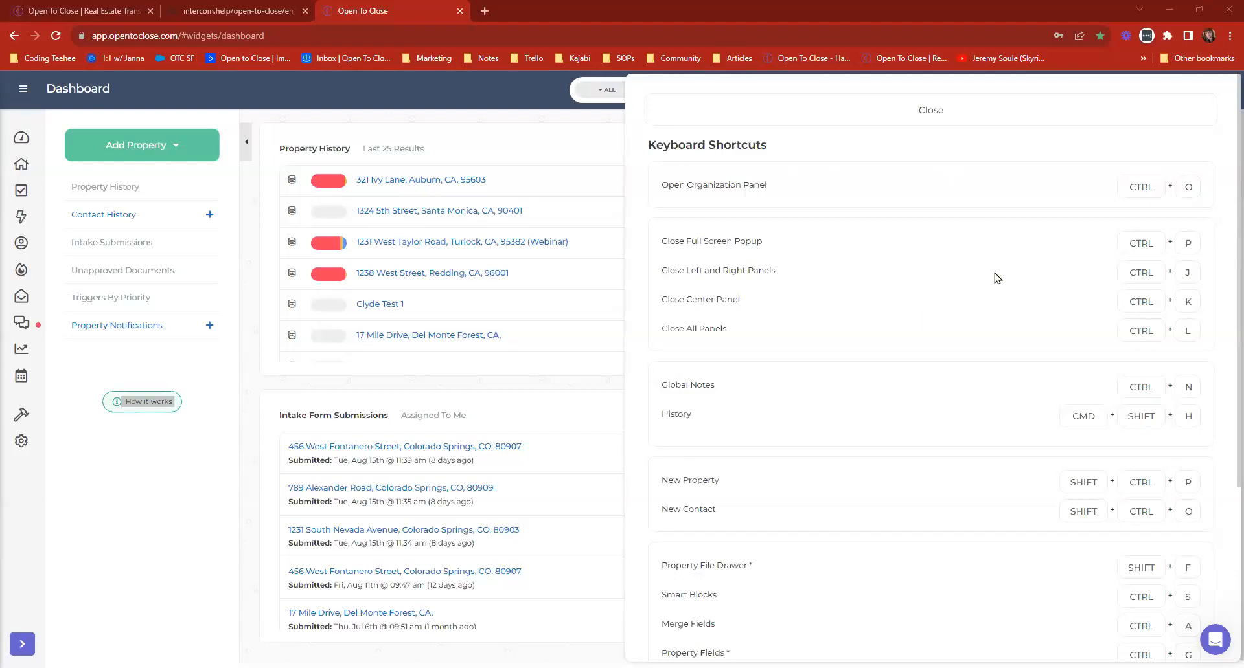
Open and close the Smart Block List repeatedly from the dashboard, without going through the templating options.
click(178, 468)
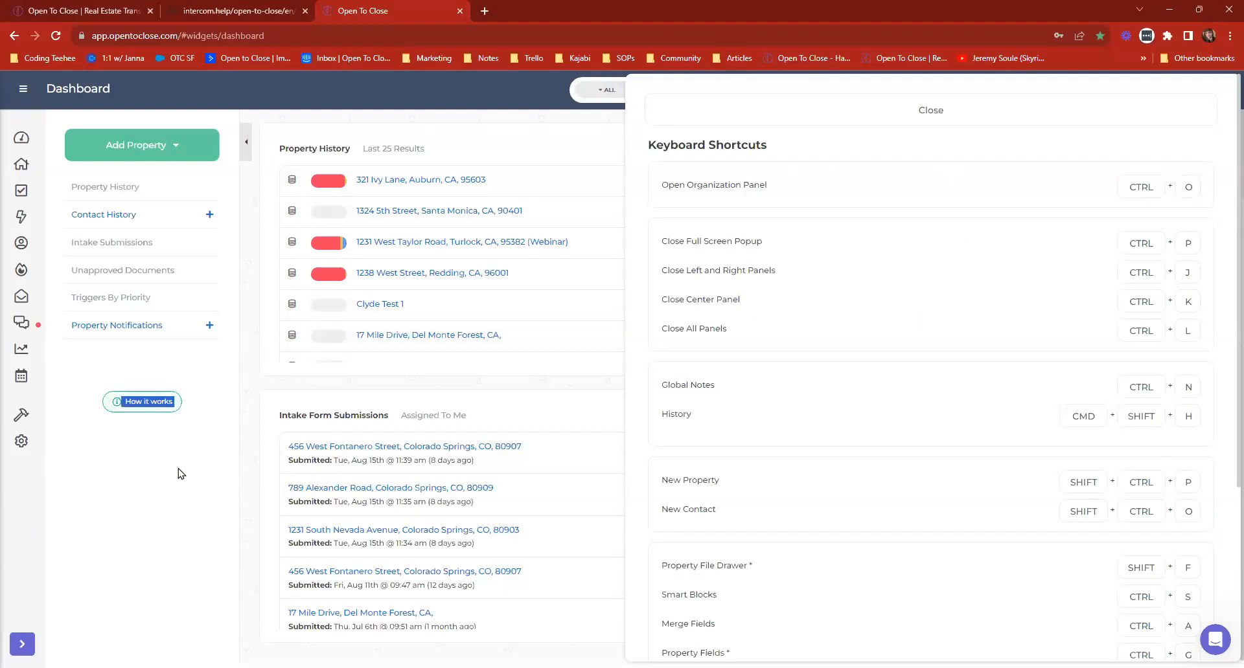
click(181, 474)
key(ctrl+s)
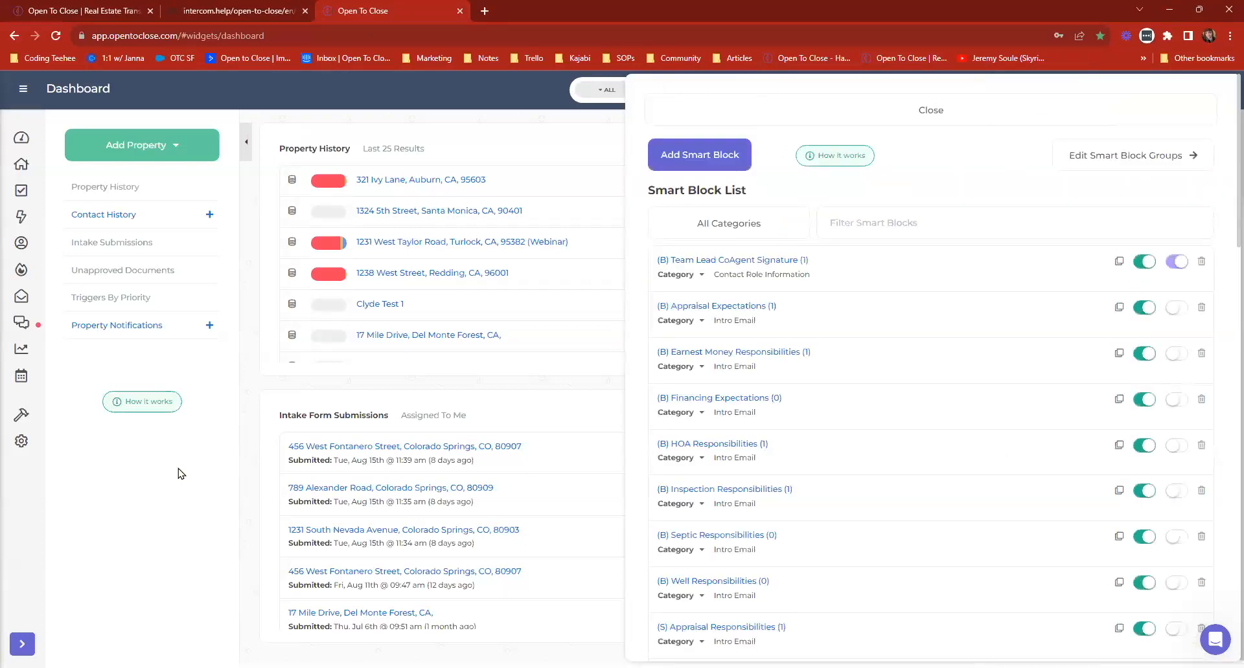
key(ctrl+s)
key(ctrl+s)
key(ctrl+s)
key(ctrl+s)
key(ctrl+s)
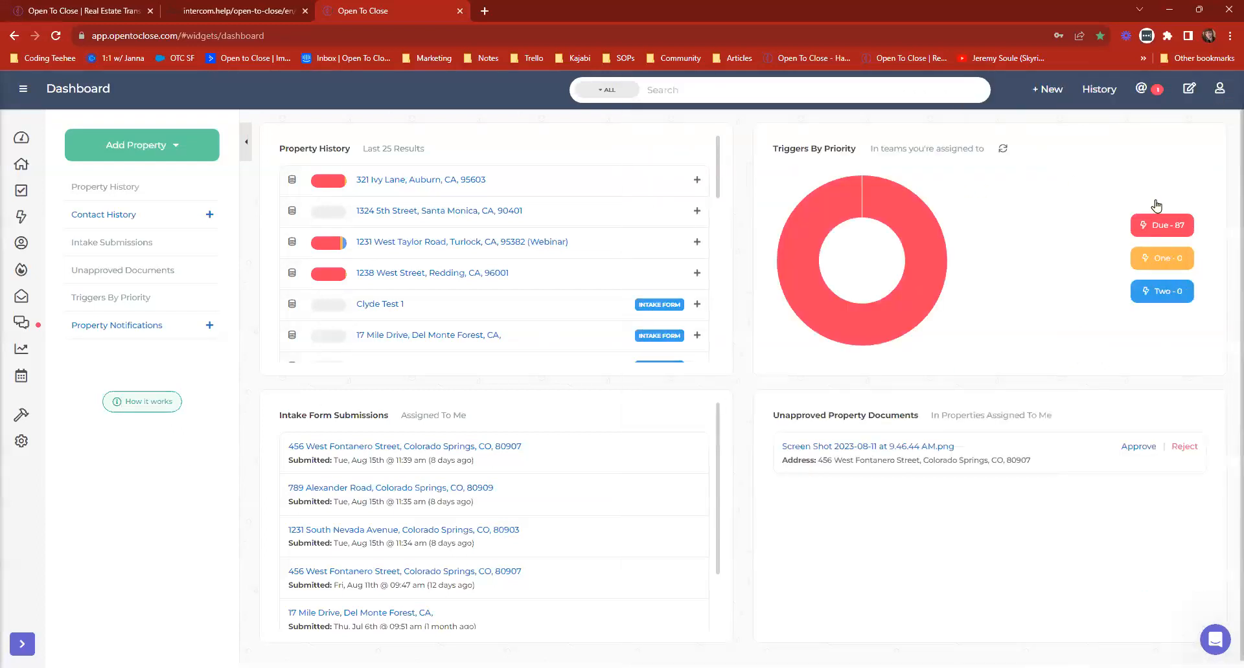
Reopen the keyboard shortcuts list, check which shortcuts must be performed inside a property, and close the list.
click(1155, 220)
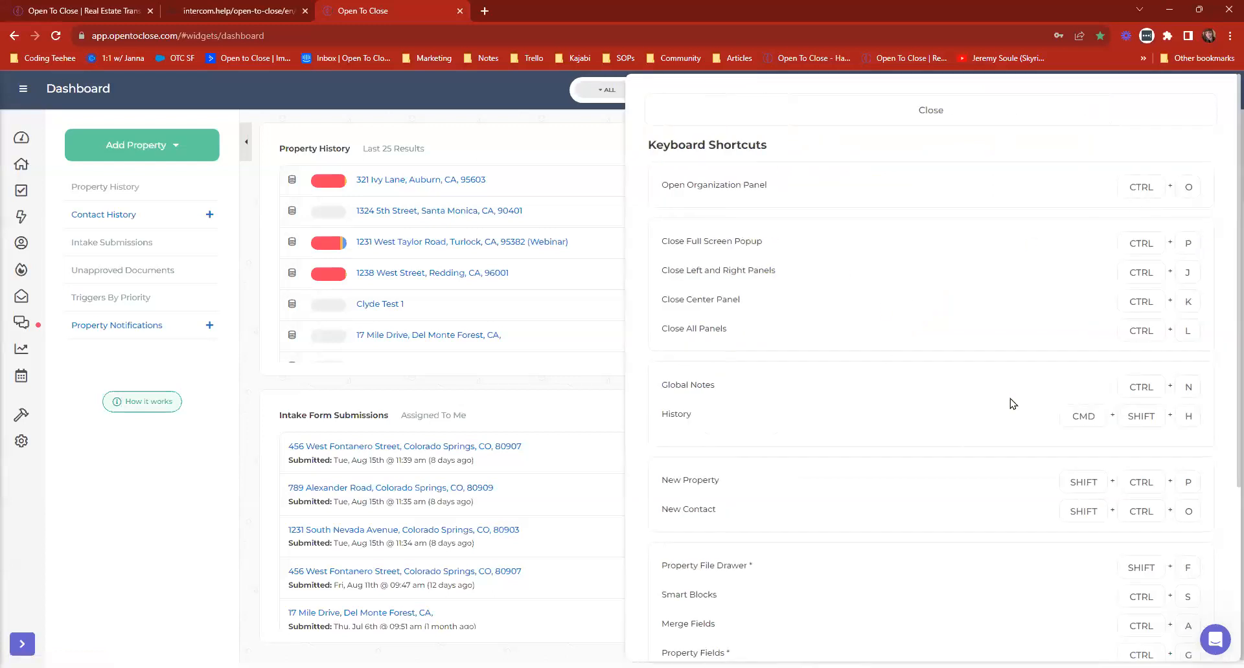
scroll(1012, 403, down, 4)
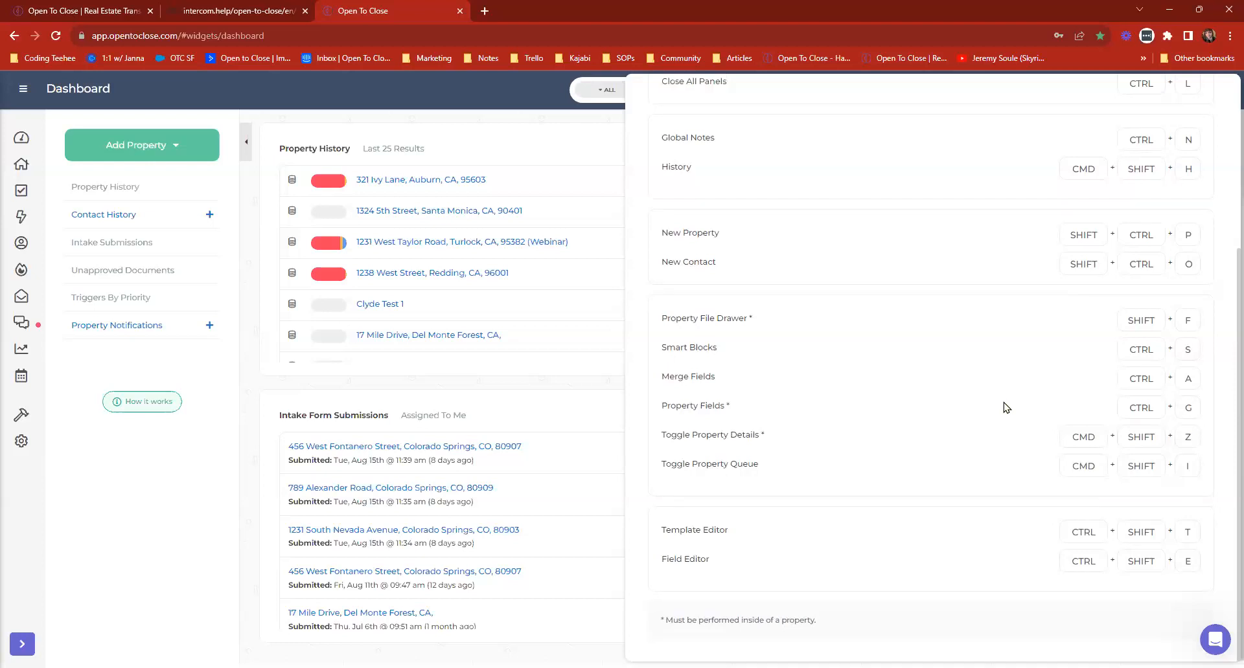
drag(819, 622, 655, 632)
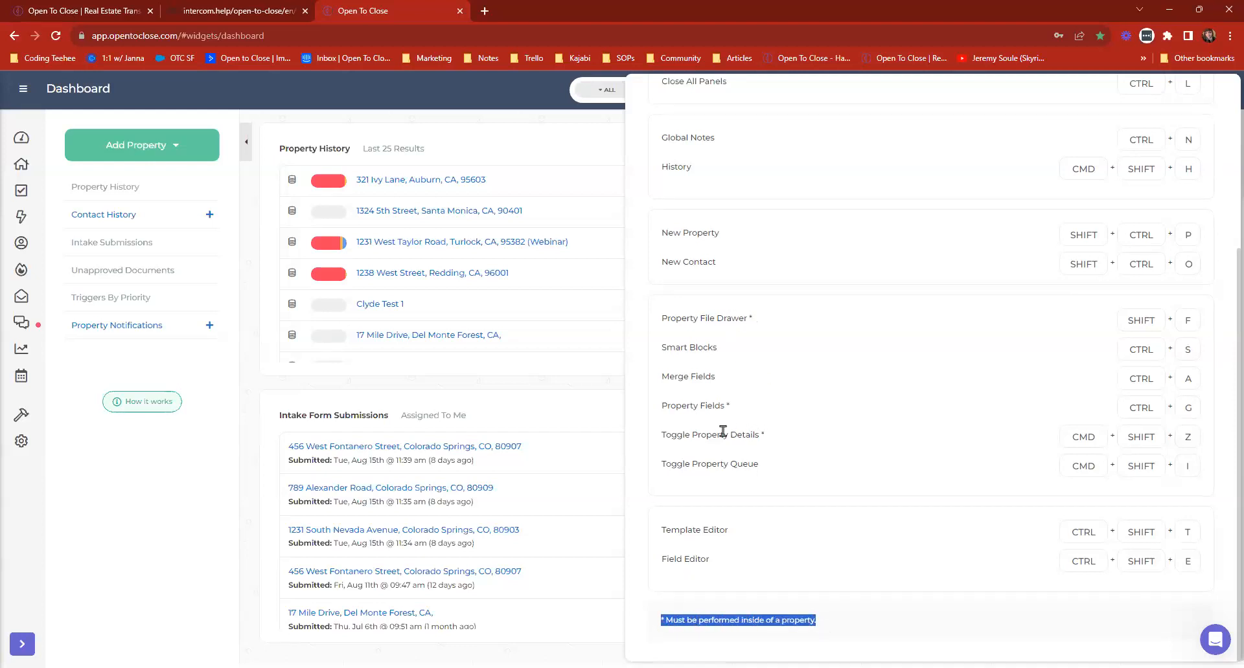
scroll(723, 431, up, 1)
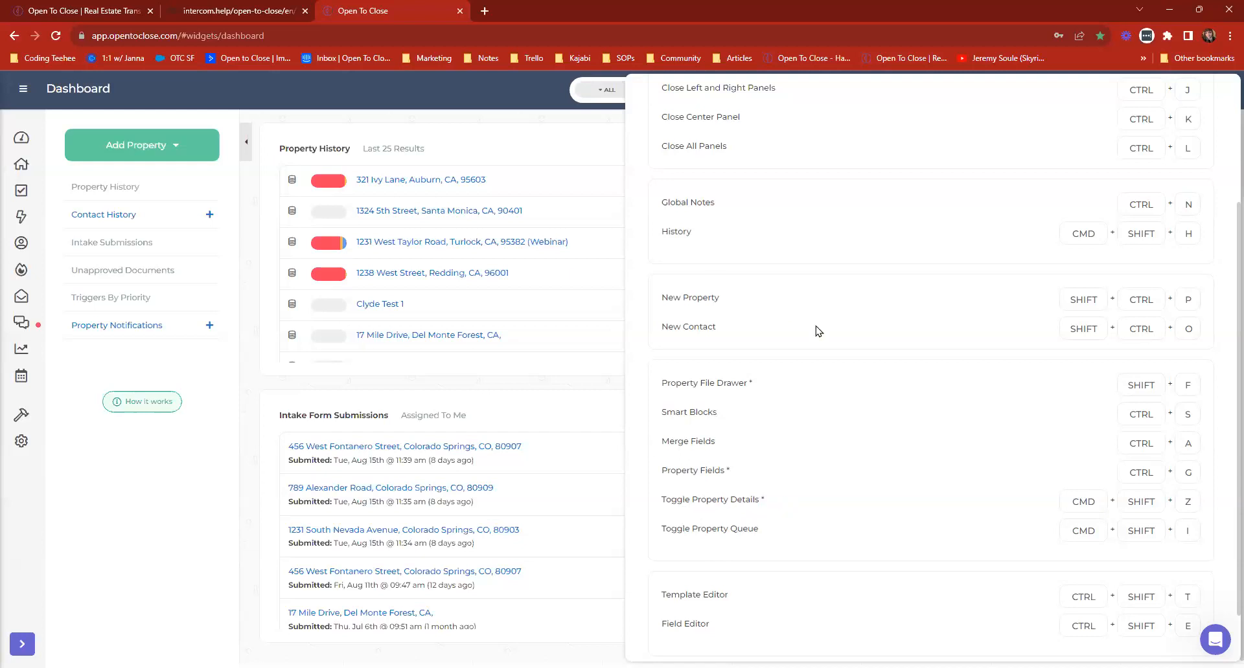
scroll(1017, 552, up, 1)
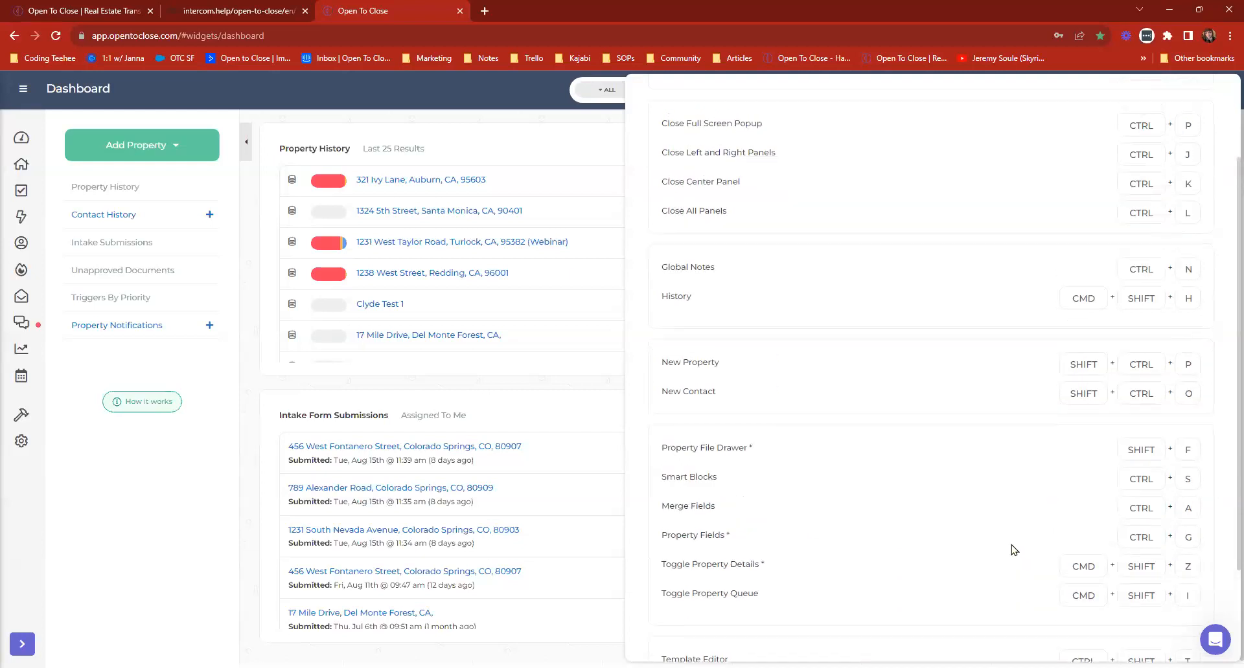
scroll(1013, 550, up, 2)
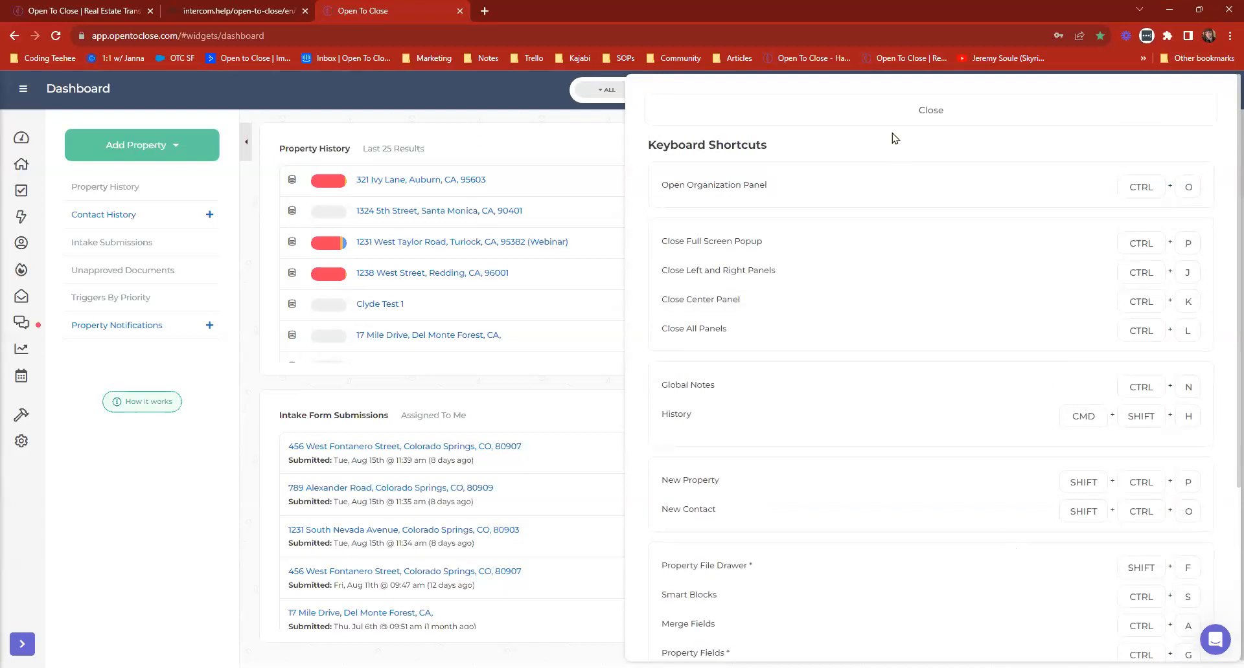
click(822, 114)
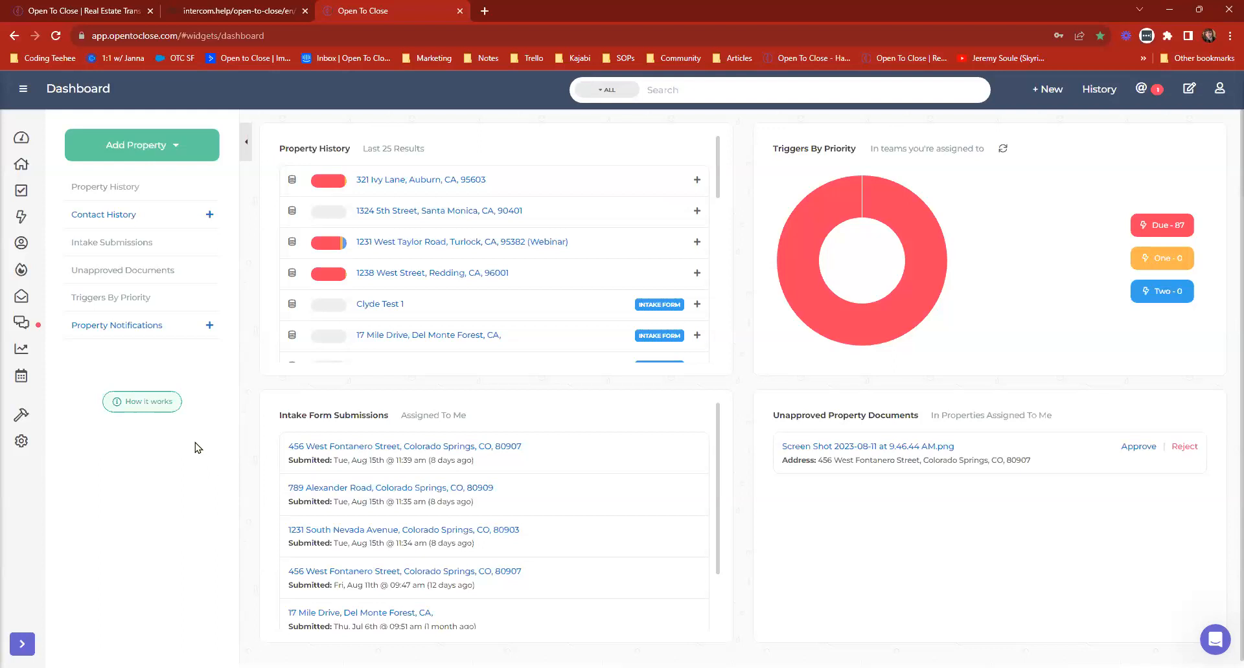
View the contact groups under the templating filters and close the filters.
click(24, 91)
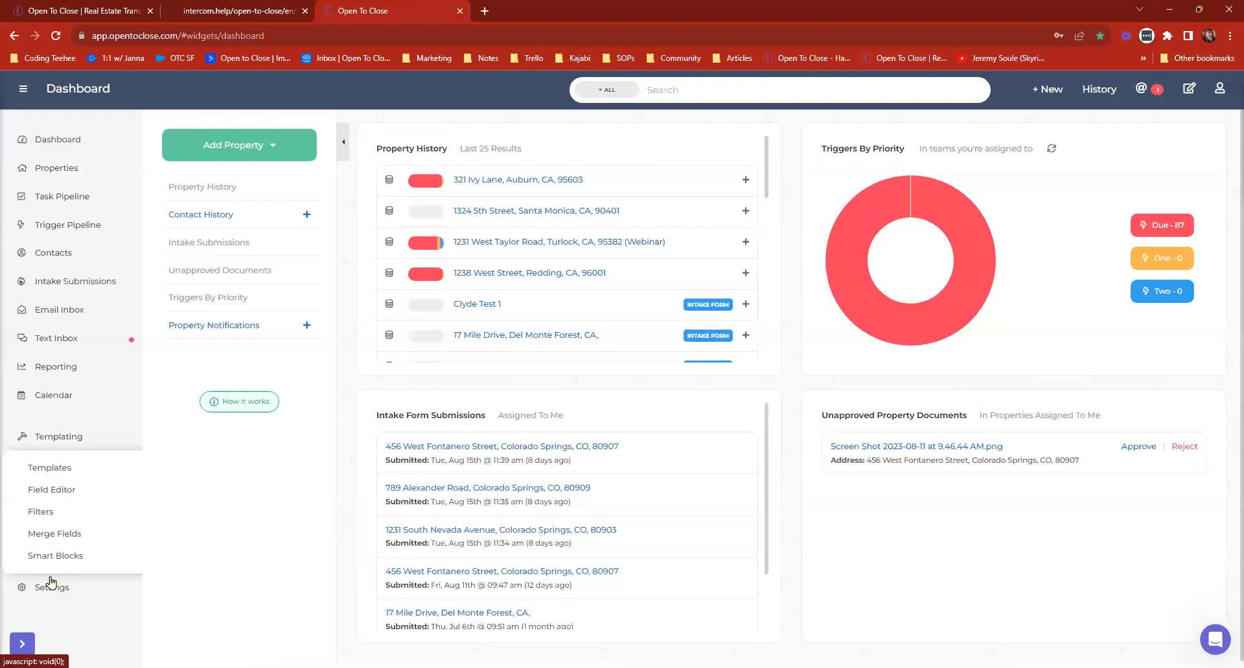
click(40, 519)
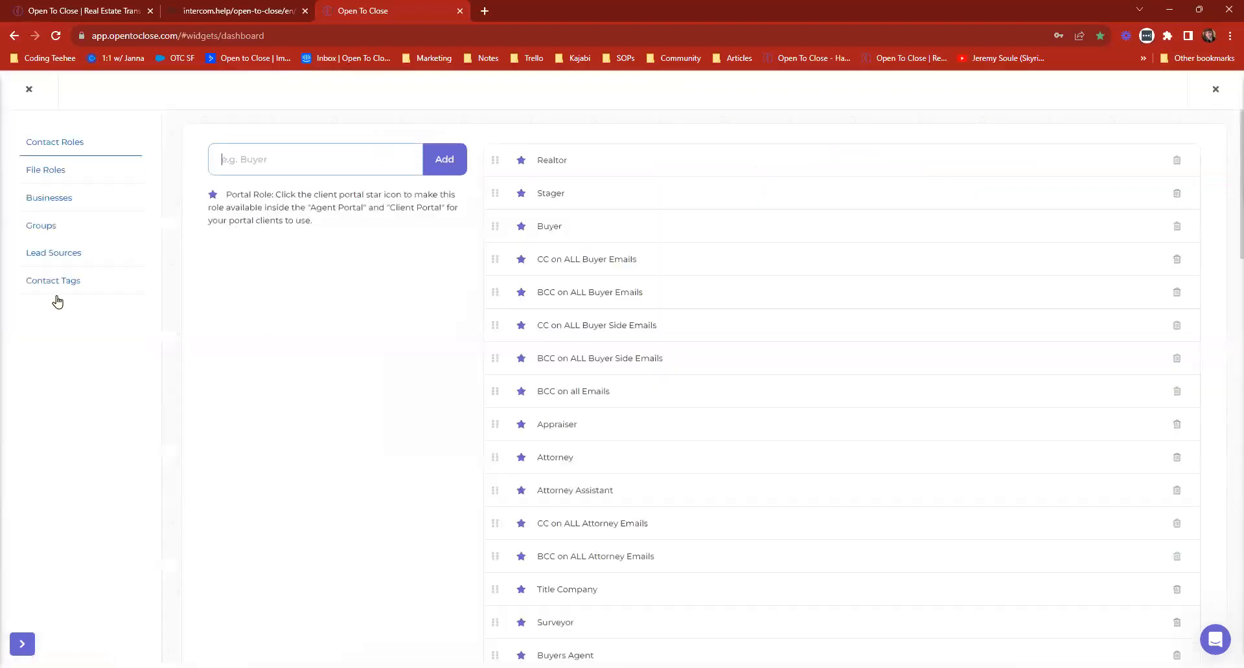
click(43, 229)
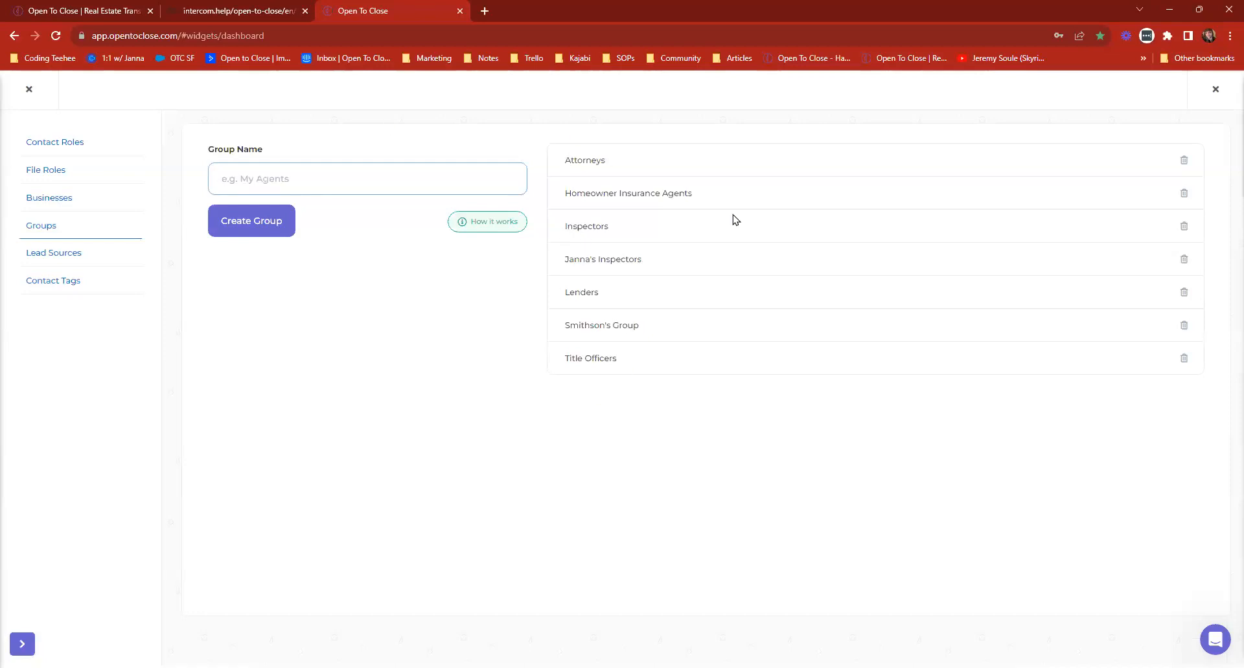
click(28, 89)
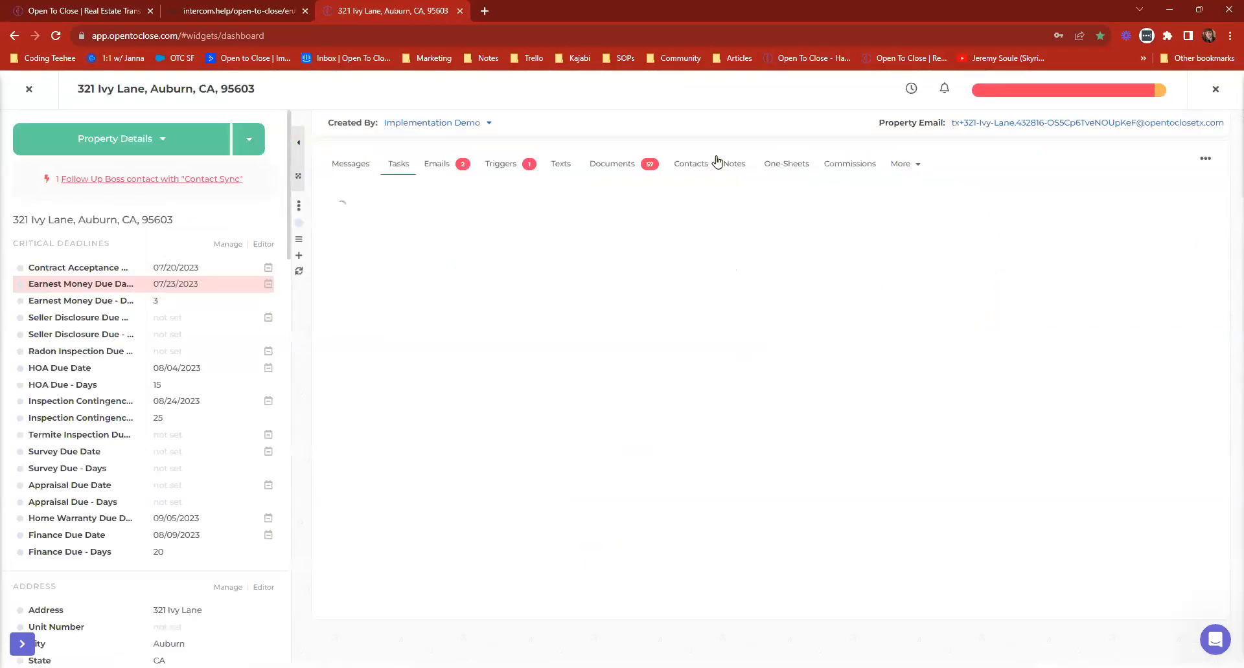
In the first property's contacts, preview the Attorneys and inspector groups for contact group assignment, then close without assigning any and leave the property.
click(691, 165)
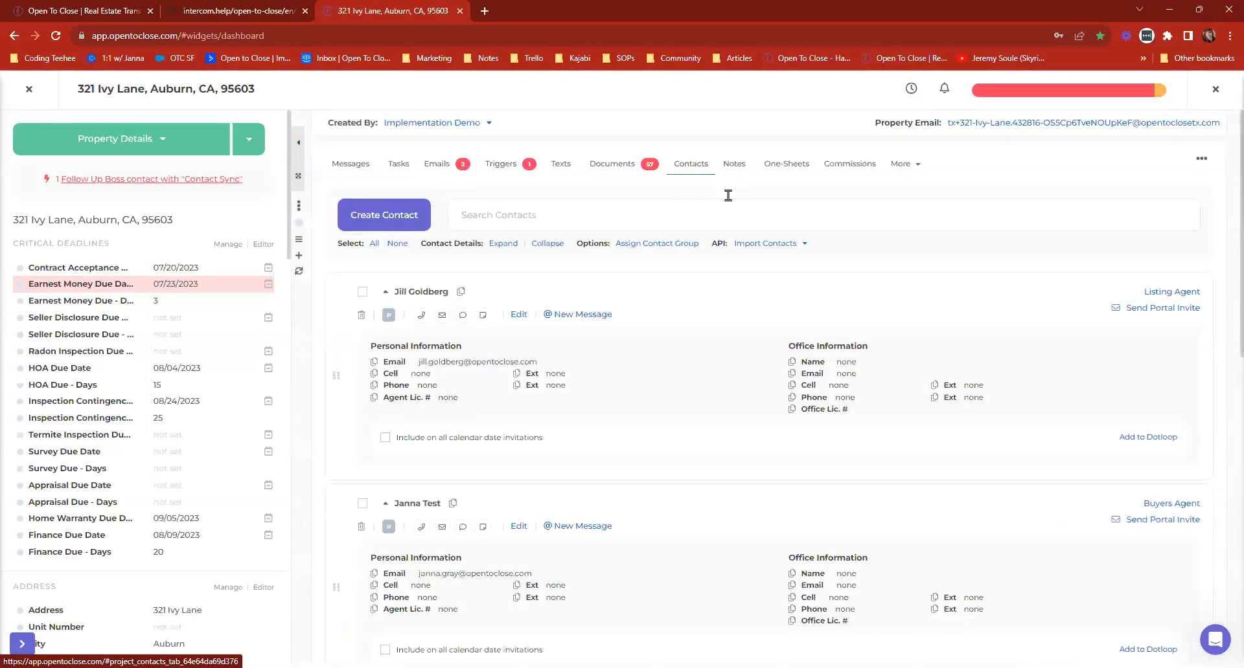
click(658, 245)
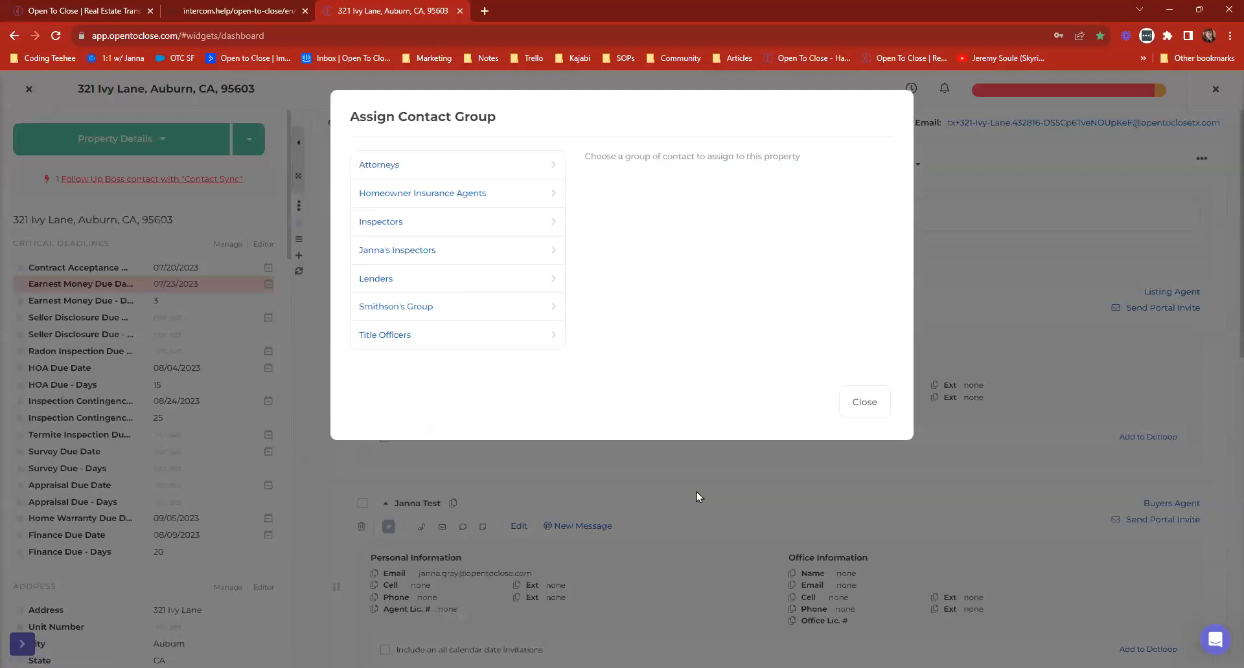
click(374, 166)
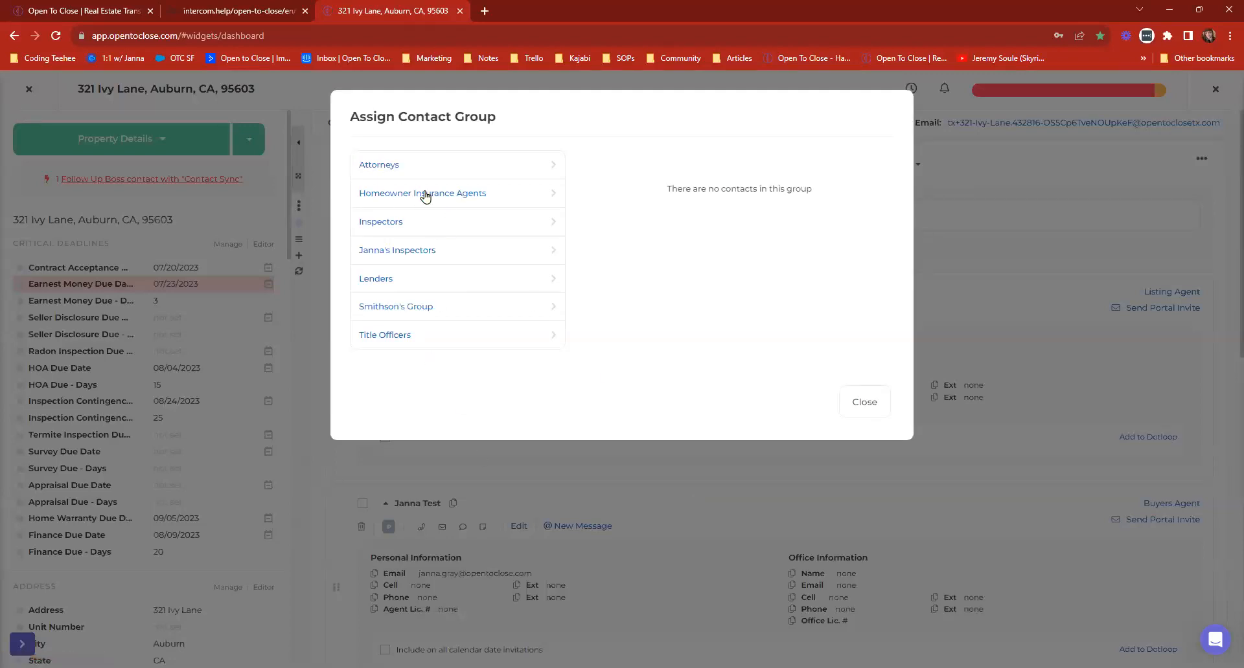
click(384, 223)
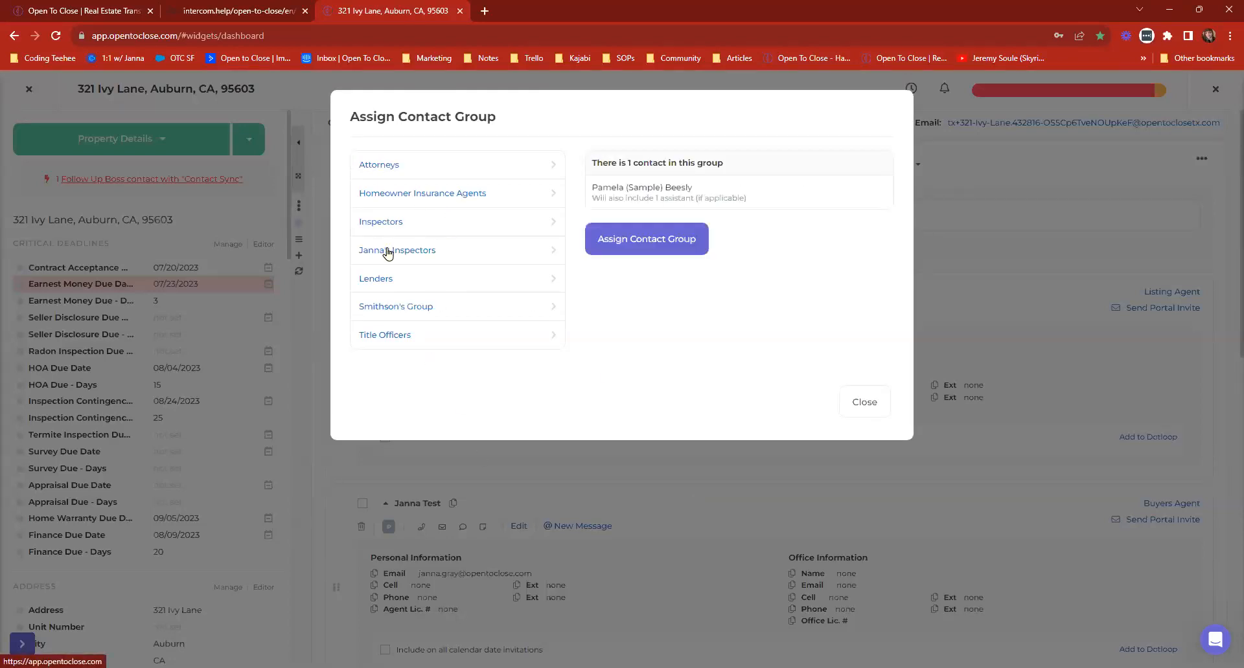
click(387, 252)
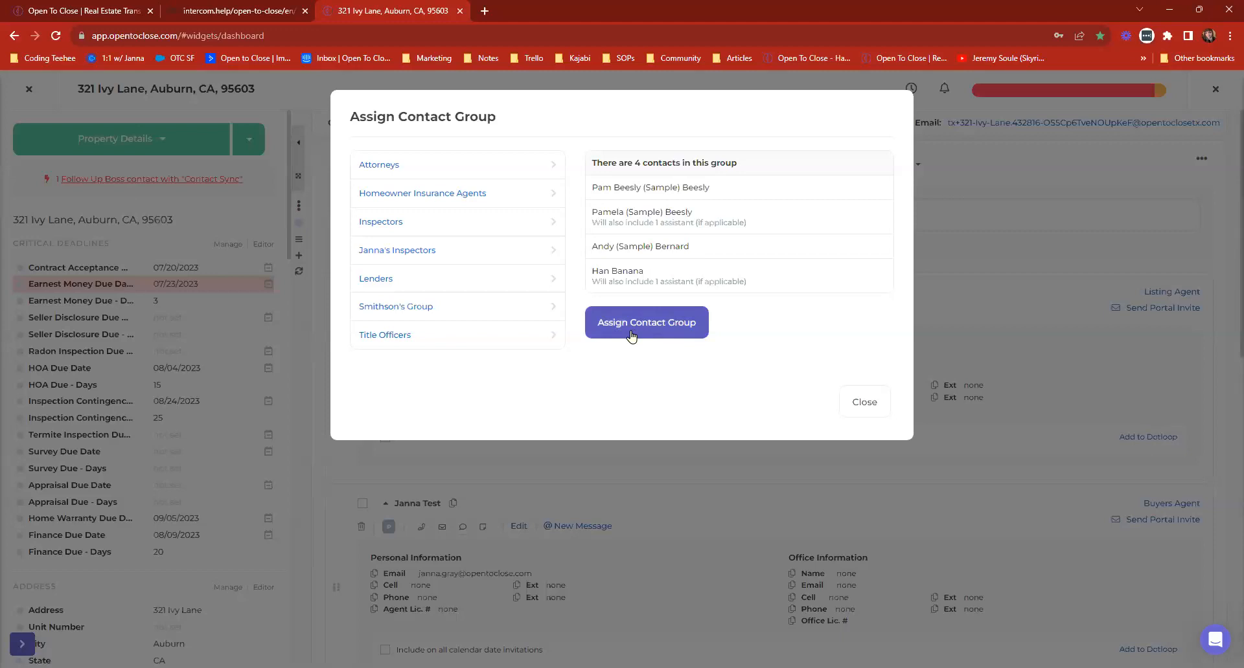
drag(752, 282, 589, 165)
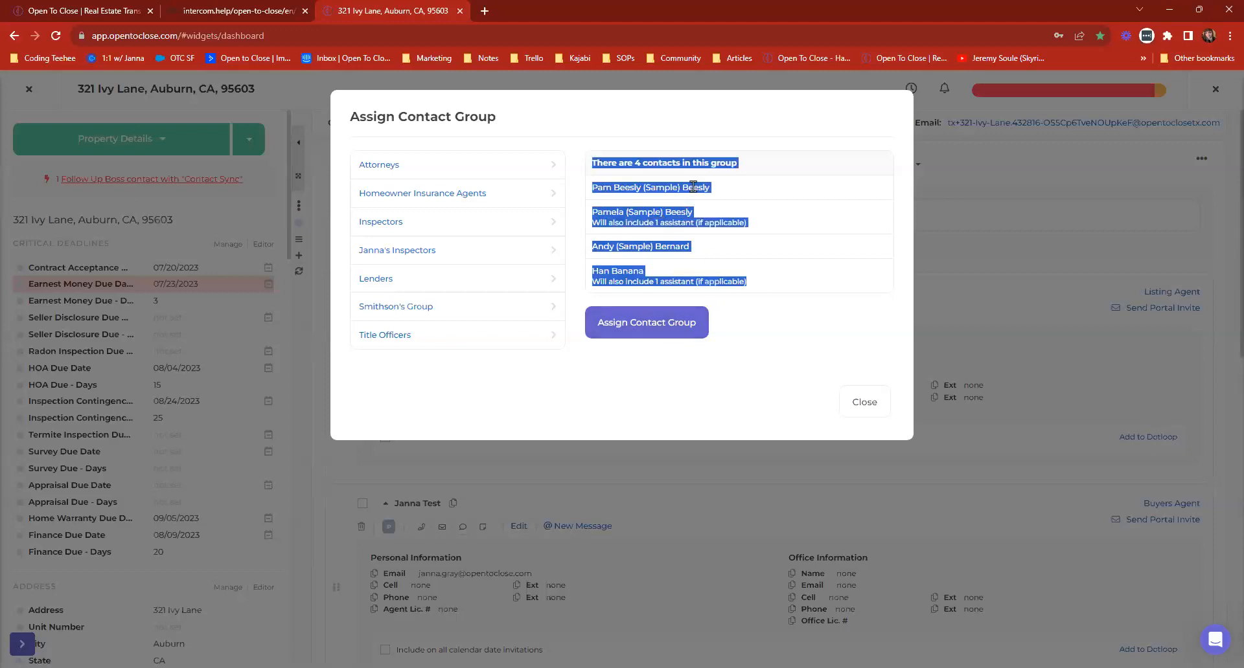
click(767, 251)
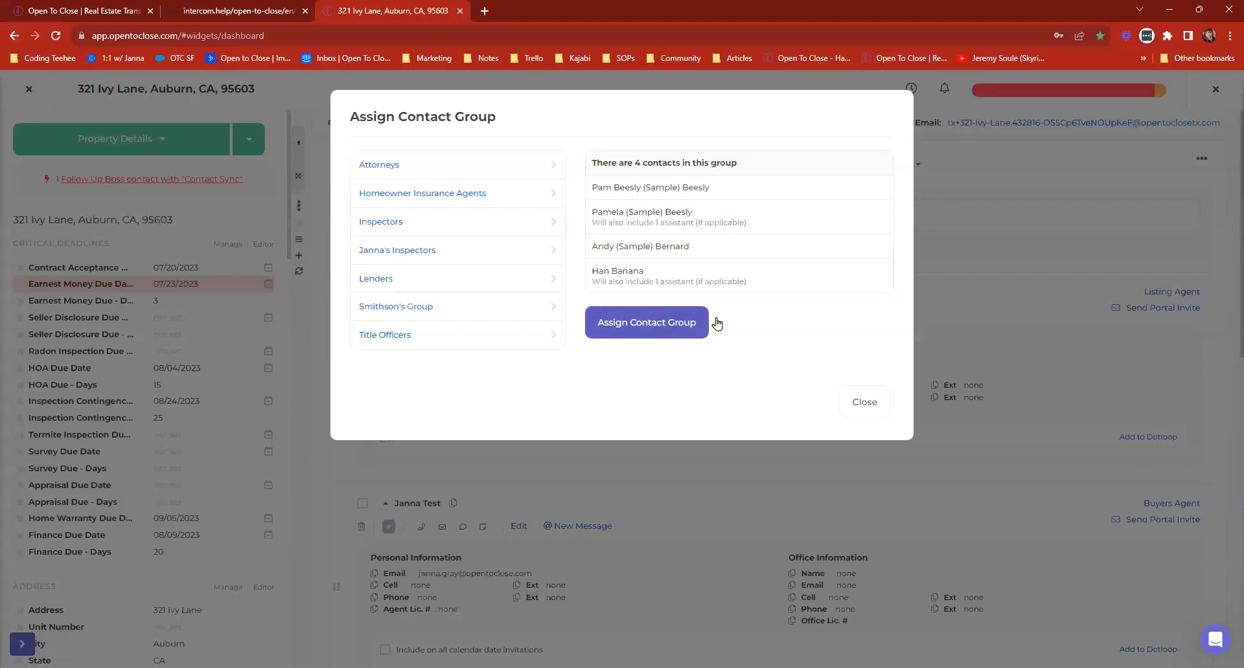
click(867, 403)
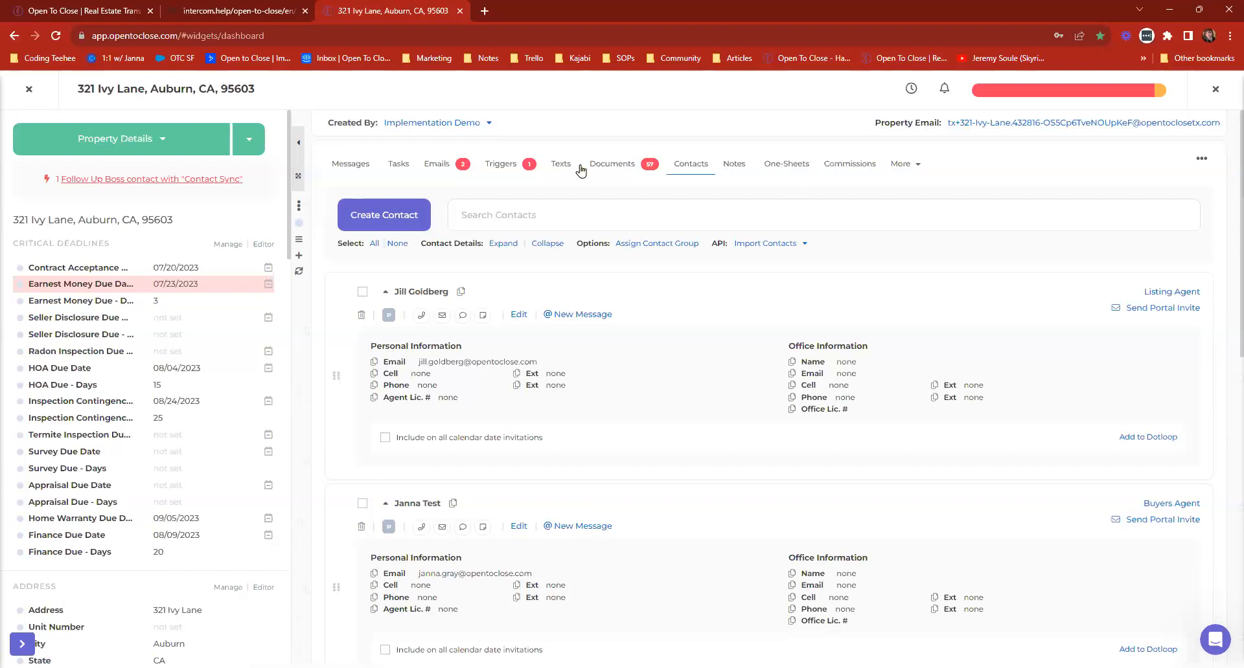
click(27, 90)
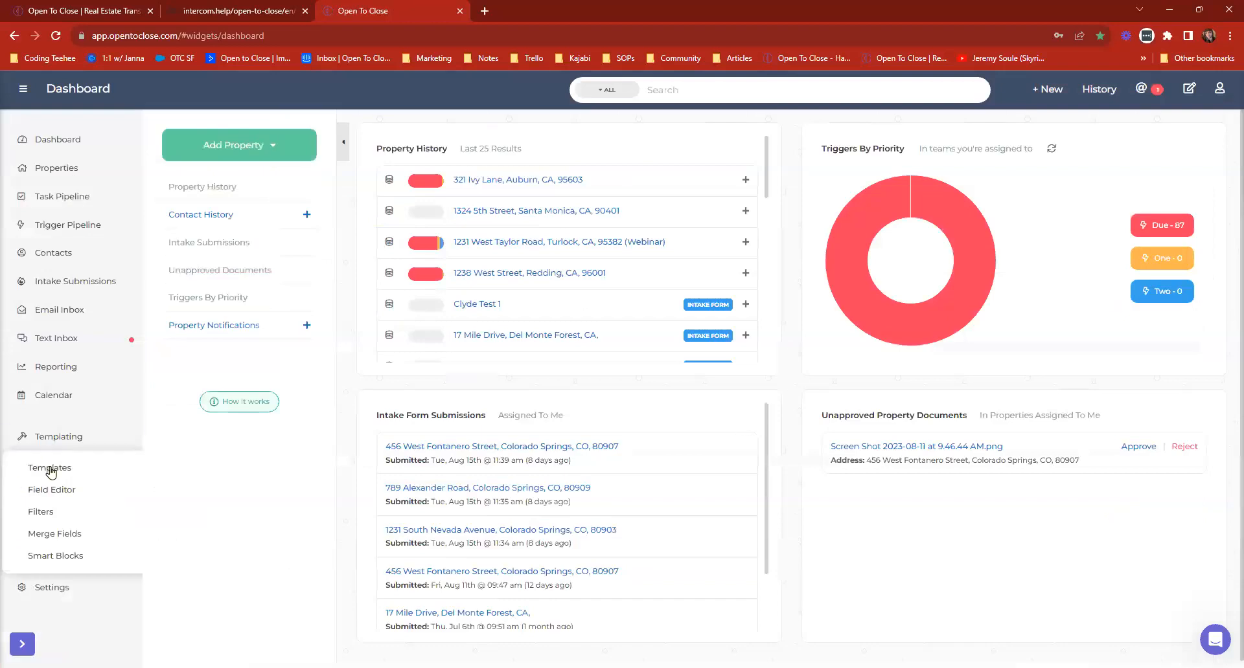
Open the Lender CC Email template, examine its file storage attachment option, and close the template and the Template Editor.
click(49, 469)
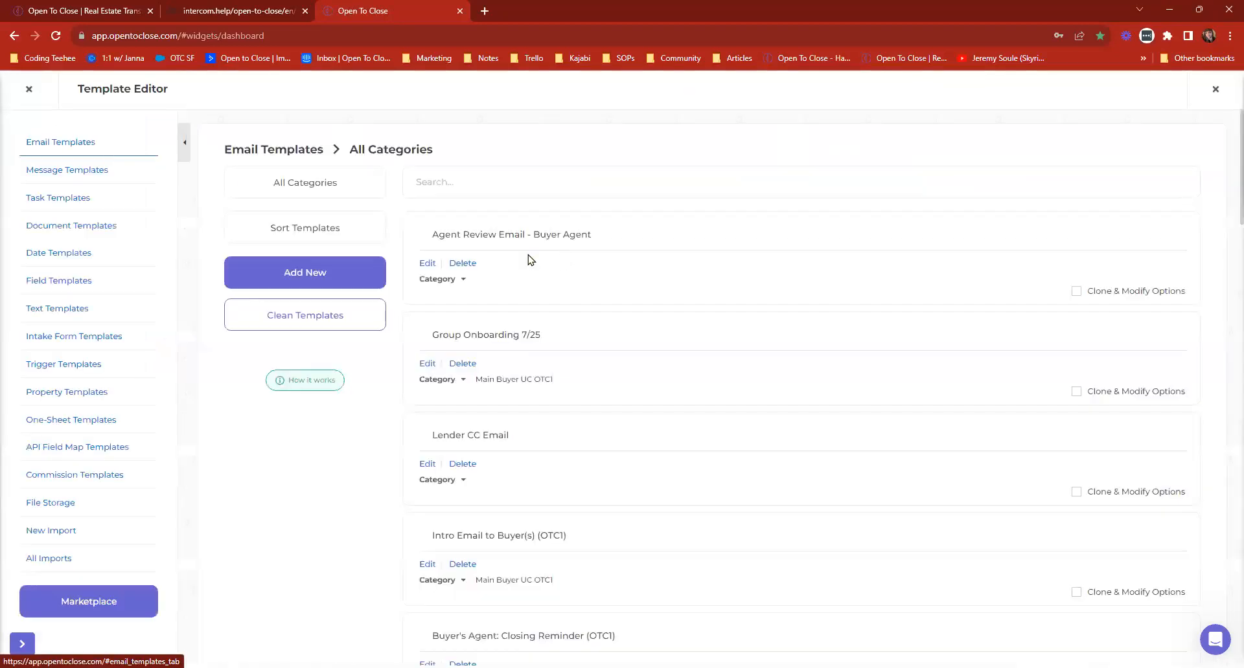
scroll(431, 388, down, 2)
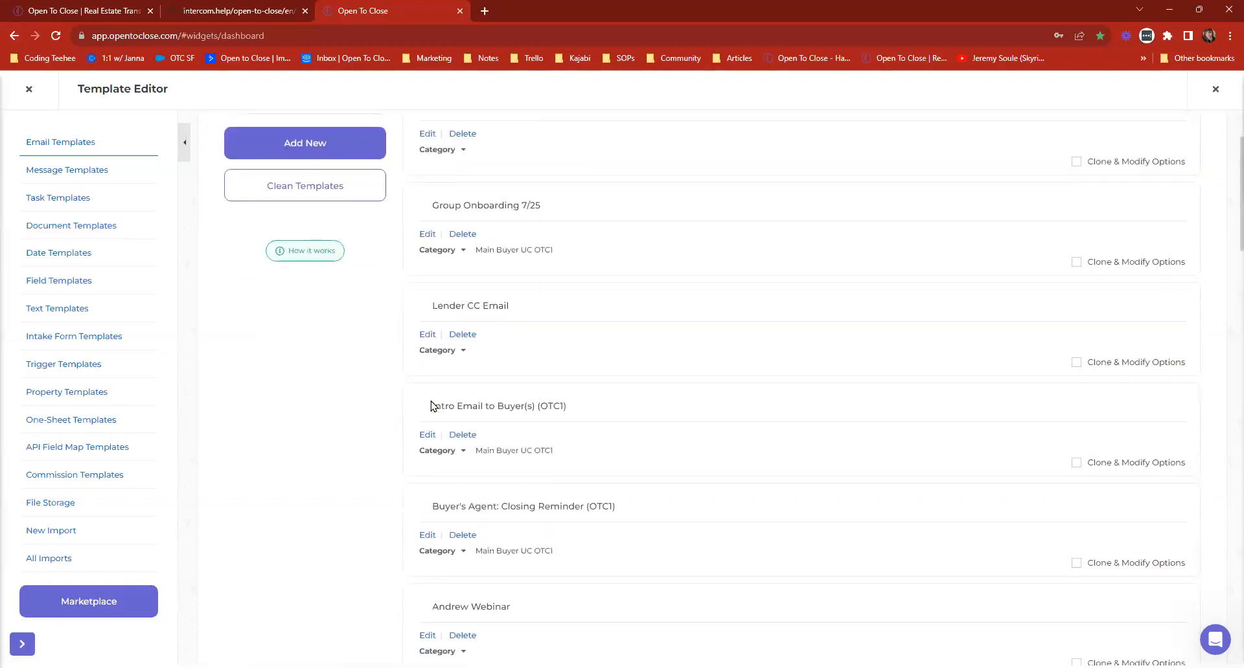
click(427, 334)
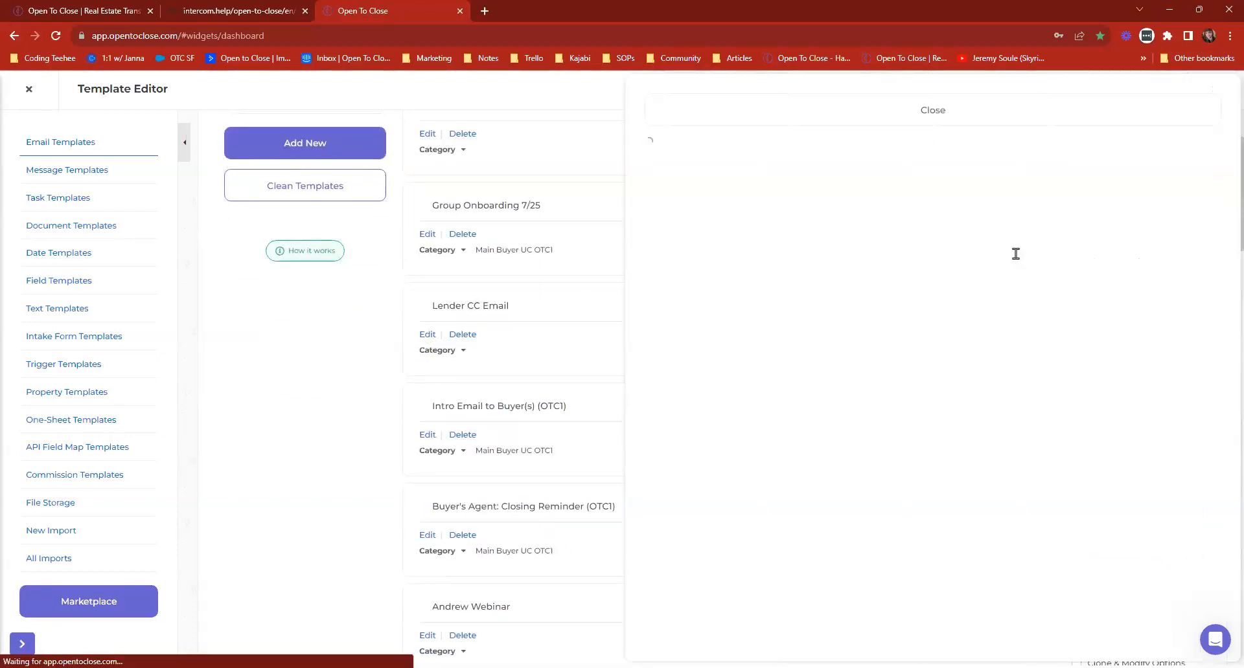
scroll(883, 411, down, 5)
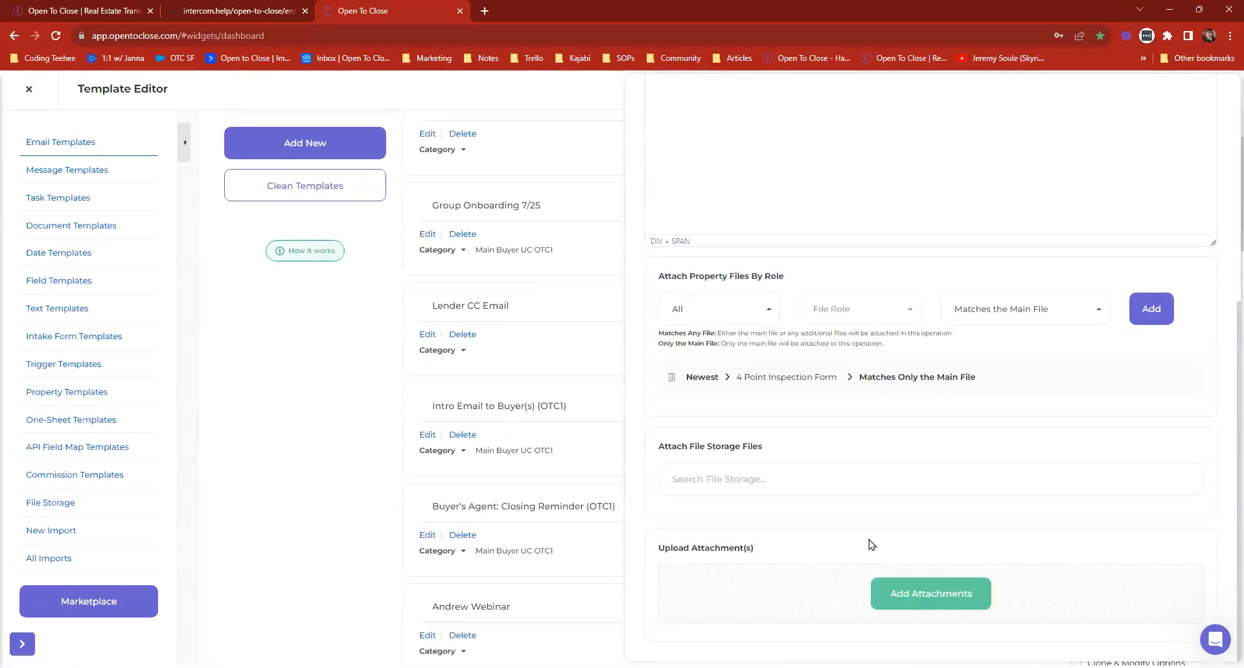
click(872, 473)
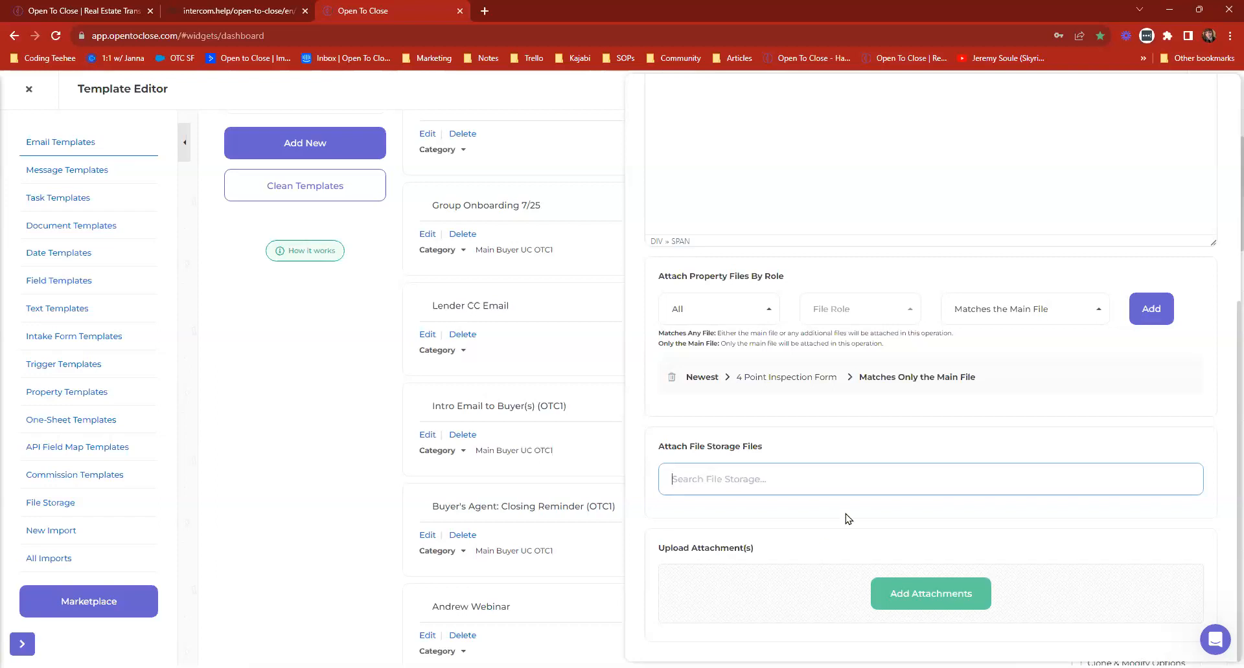
drag(782, 447, 656, 451)
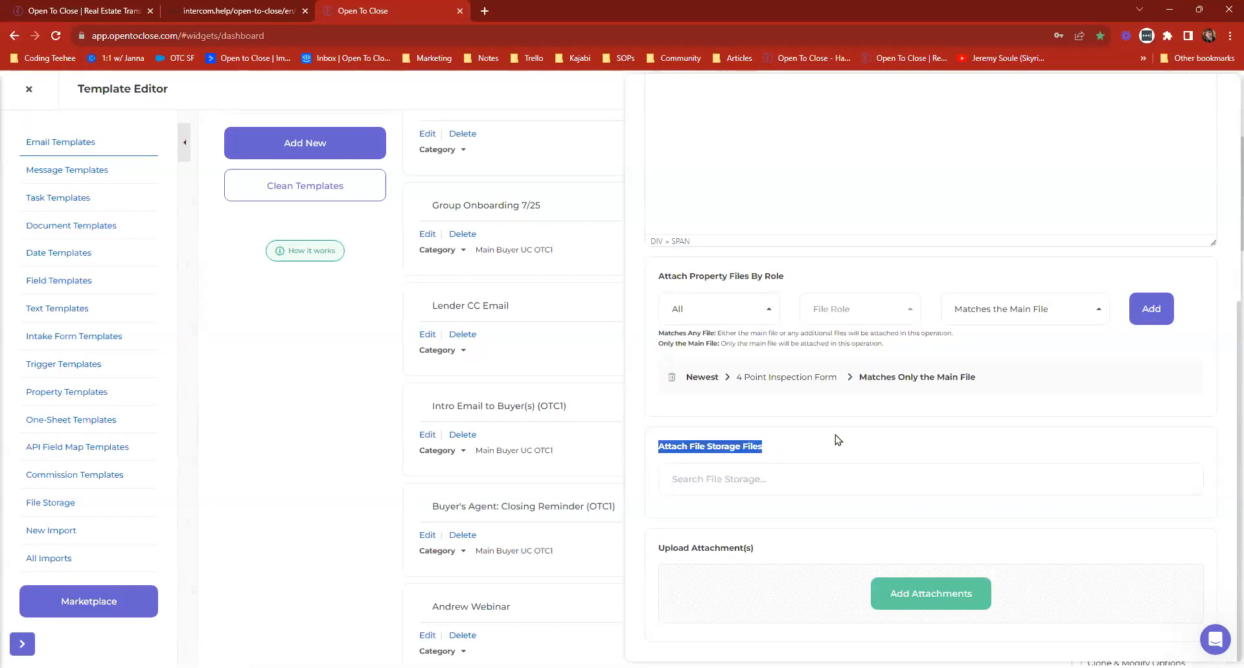
scroll(840, 447, up, 10)
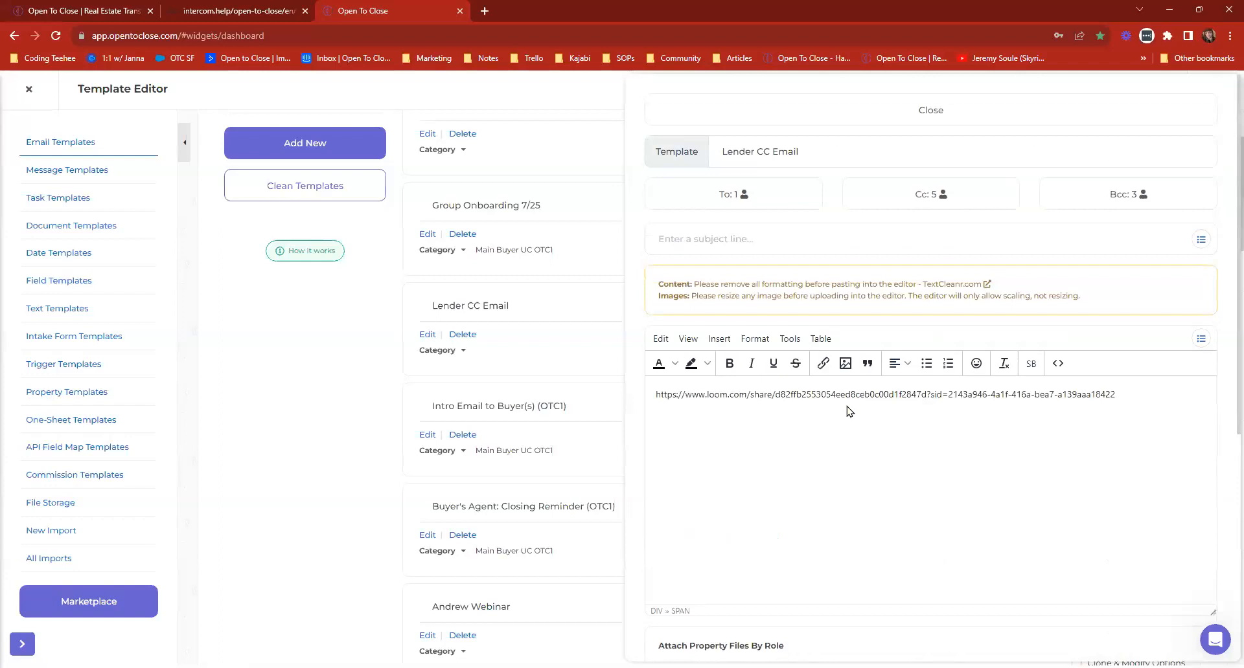
click(713, 111)
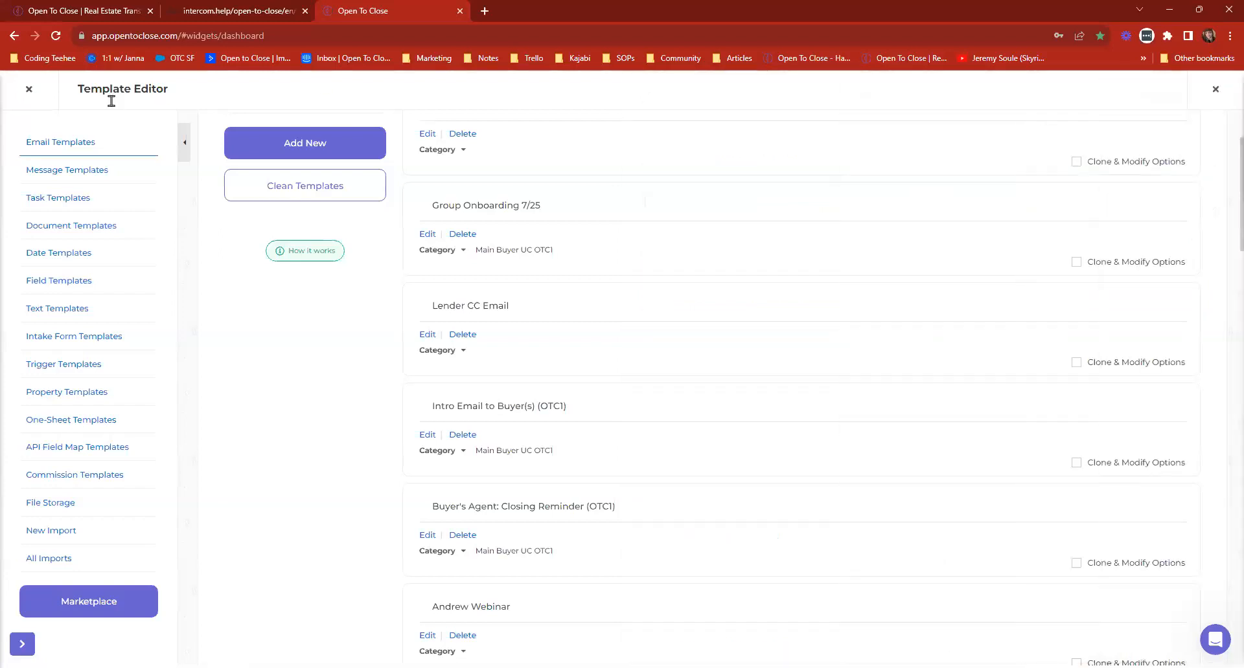
click(26, 89)
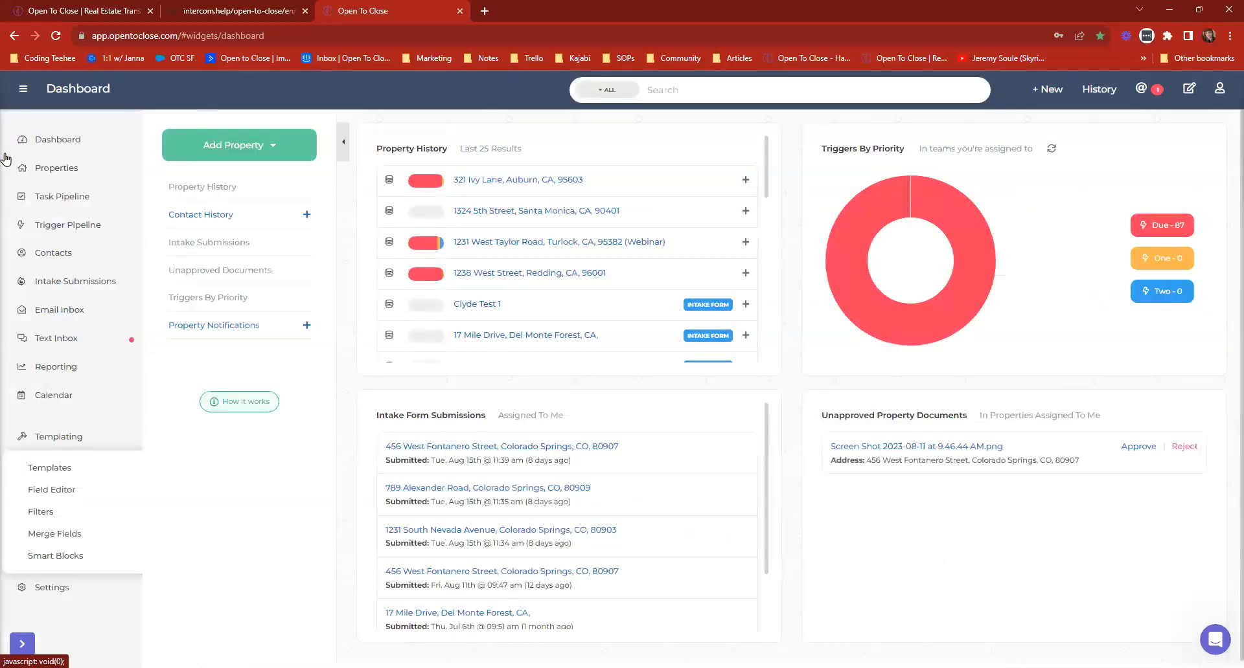
Reopen the Template Editor and view the File Storage section for uploading and replacing files.
click(105, 436)
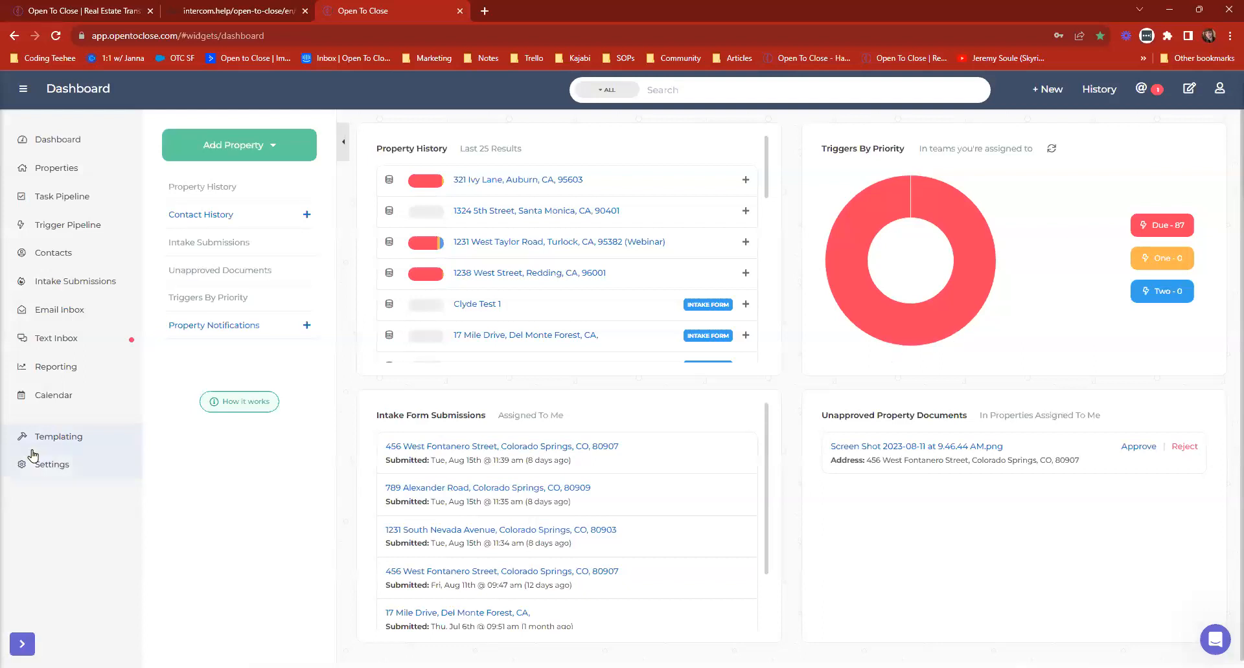
click(50, 437)
click(52, 471)
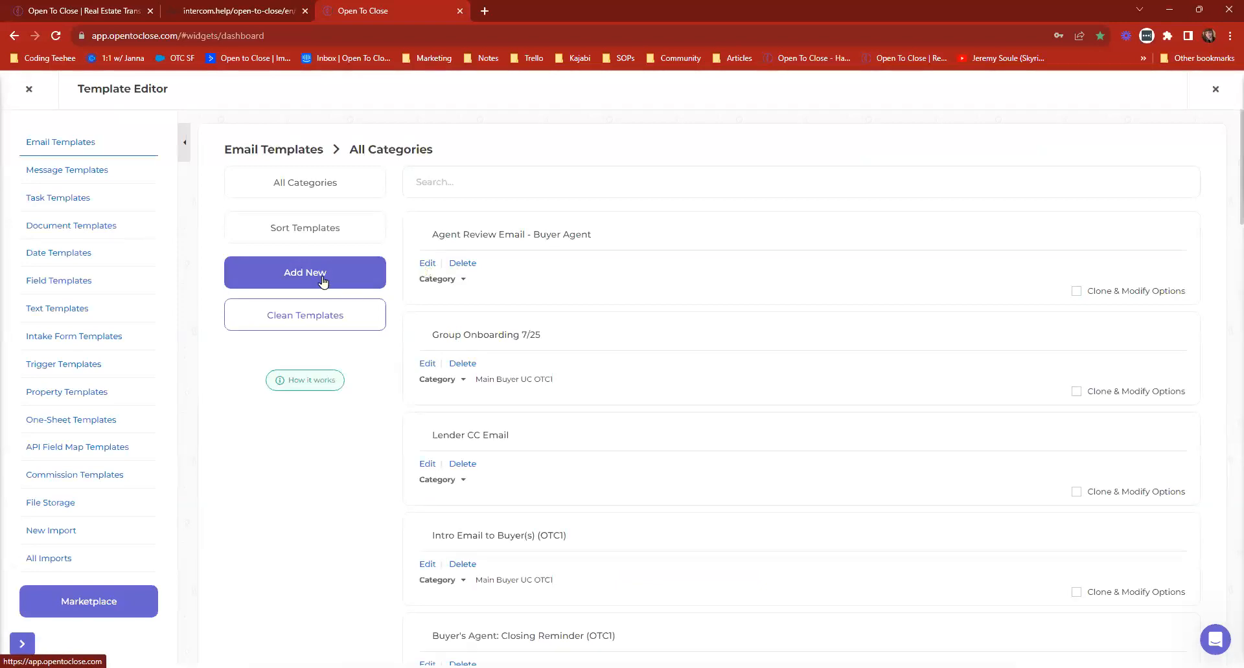
click(44, 506)
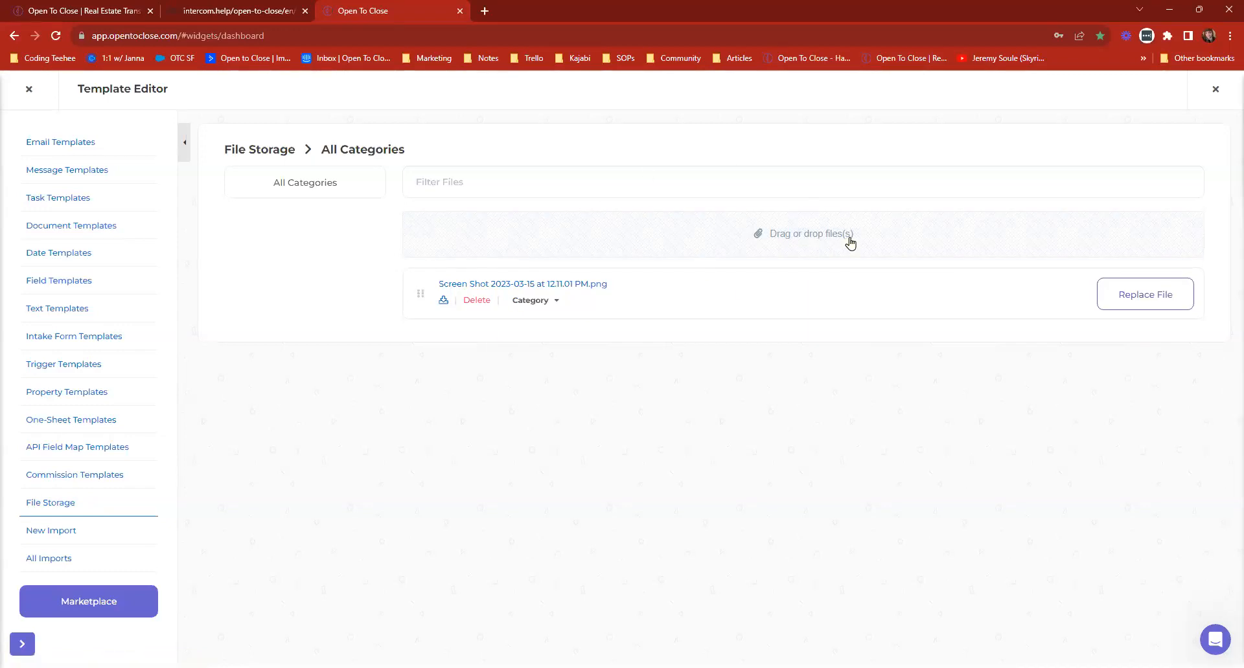
Review the property file, file storage and upload attachment options in the Lender CC Email template, and exit the Template Editor.
click(63, 144)
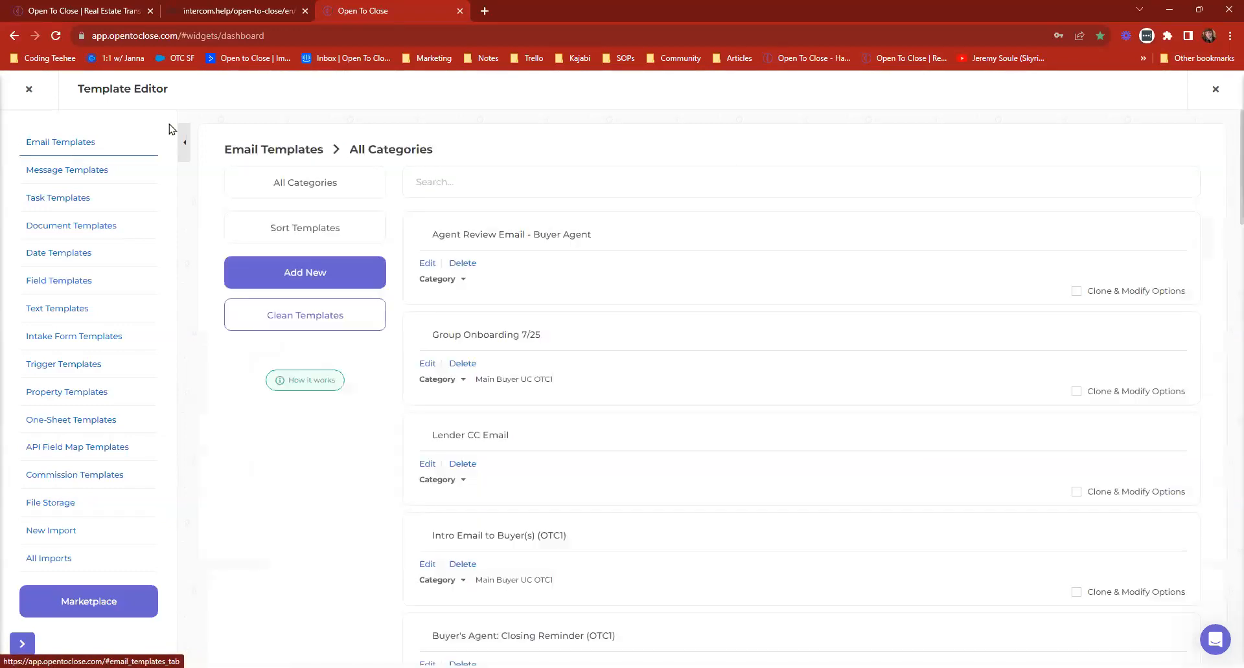
click(427, 464)
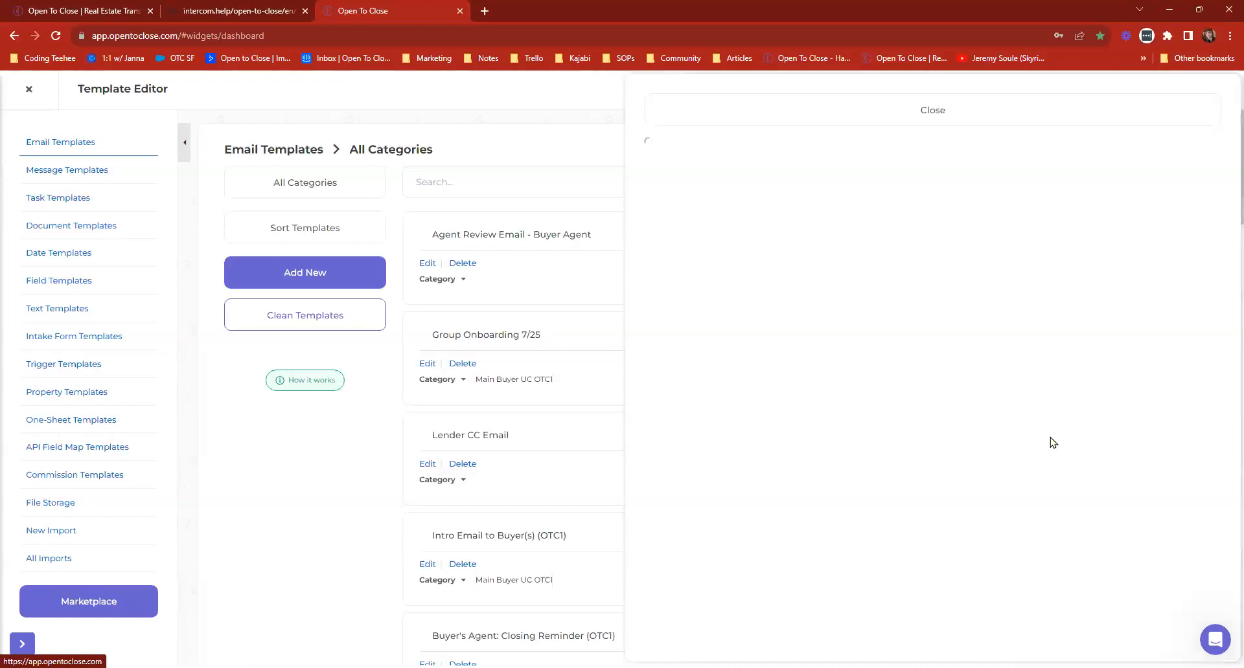
scroll(1099, 439, down, 6)
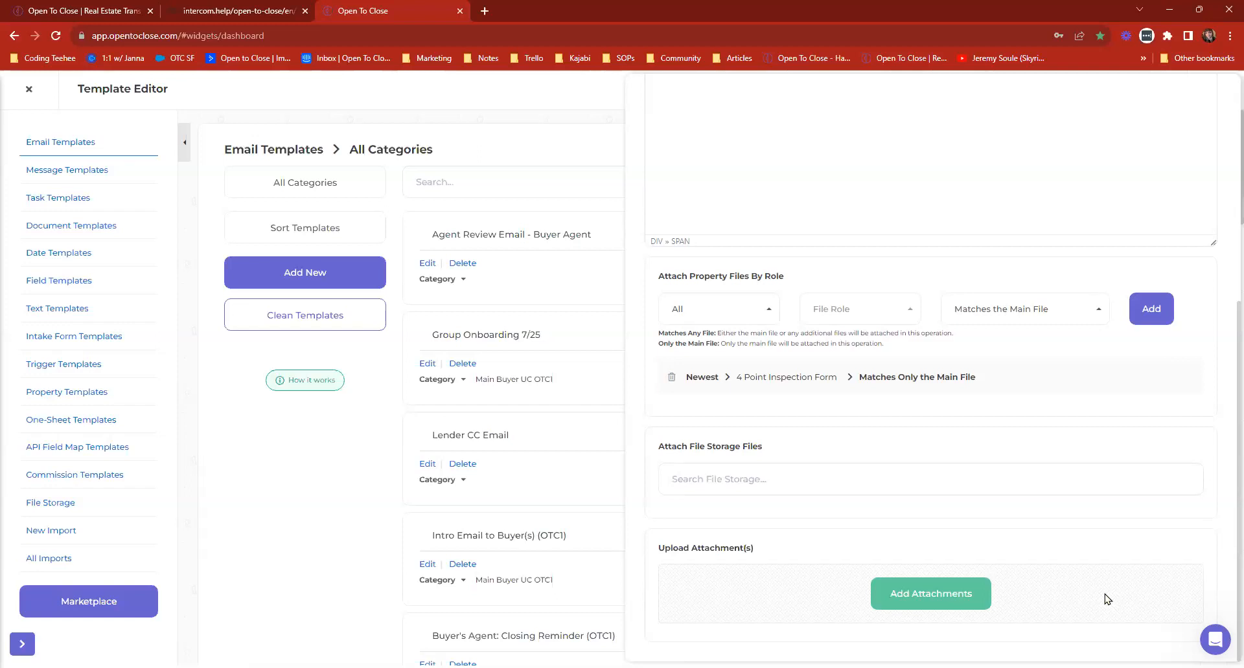
scroll(1102, 596, up, 5)
scroll(1102, 596, down, 5)
scroll(950, 548, up, 5)
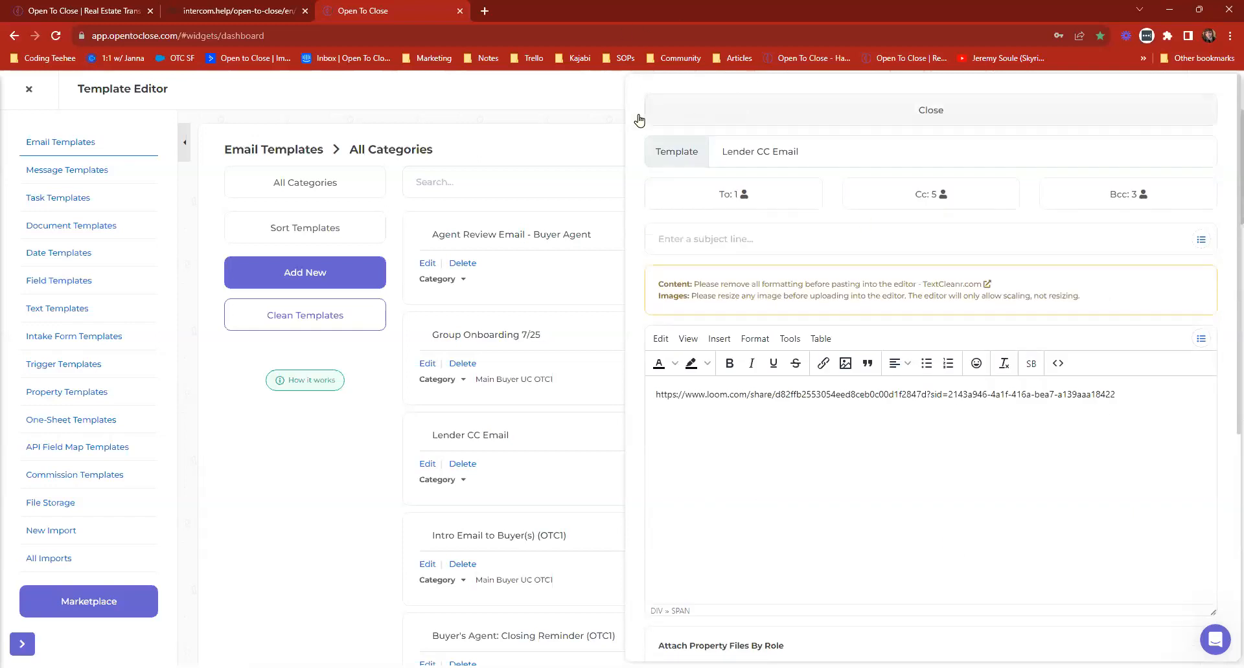
click(815, 113)
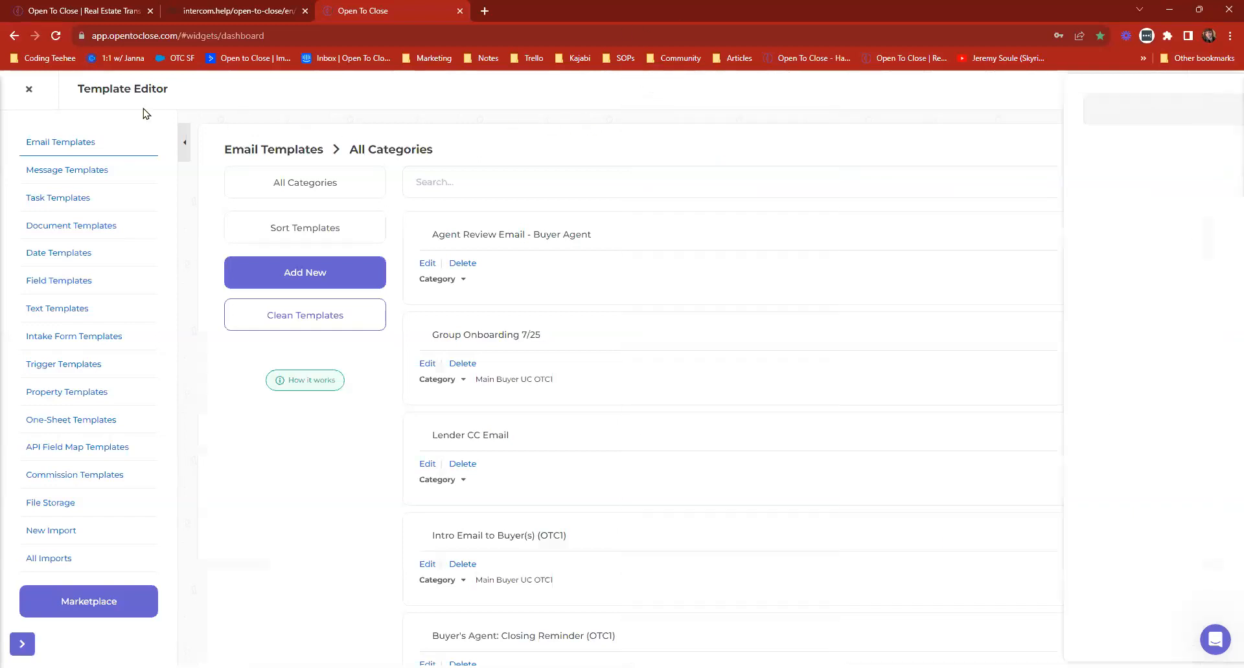
click(27, 90)
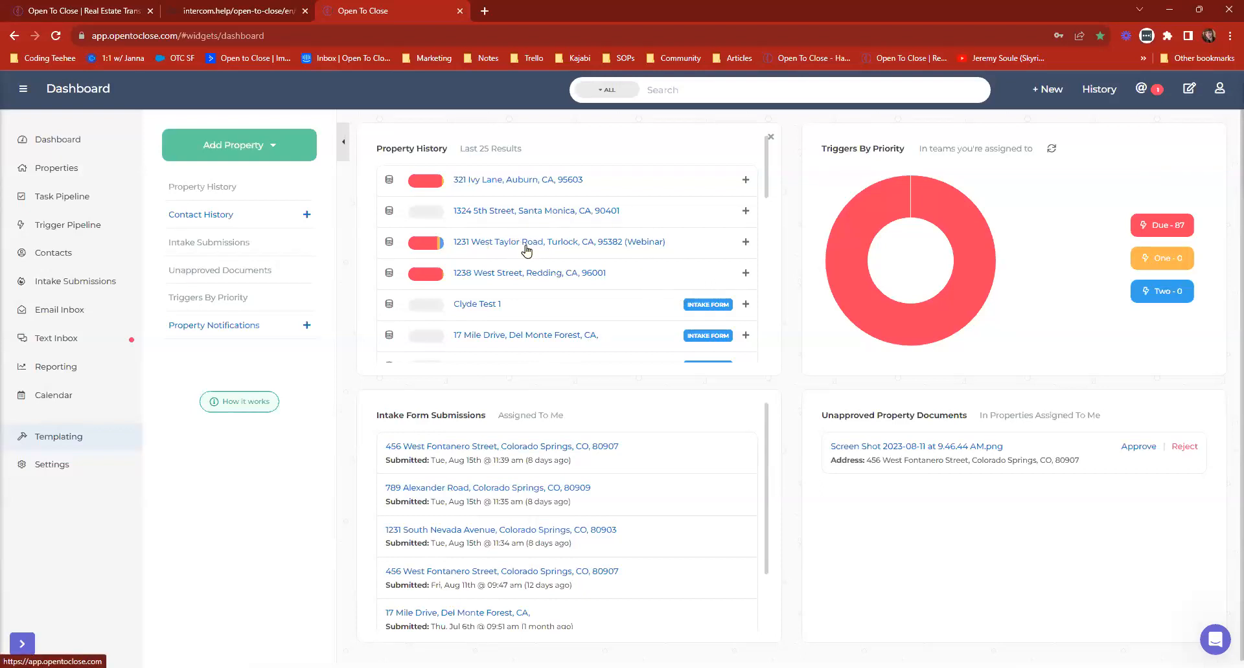
View the Google Drive file browser from the documents of the first property in Property History, and leave the property.
click(491, 182)
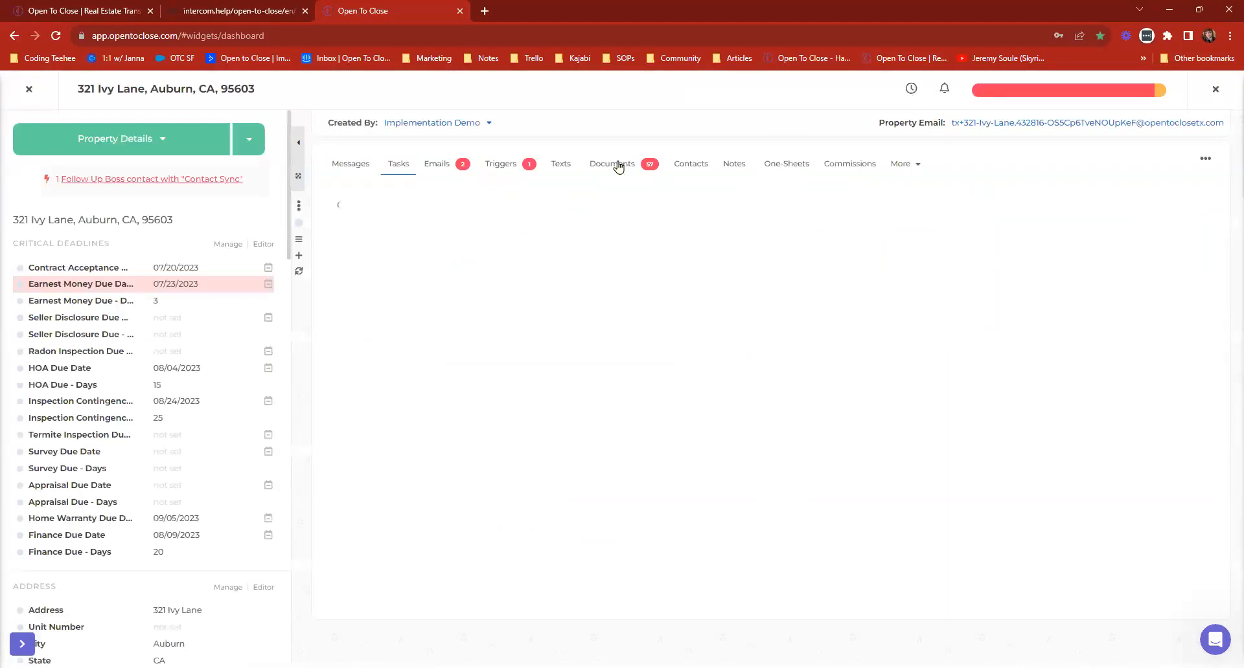
click(618, 167)
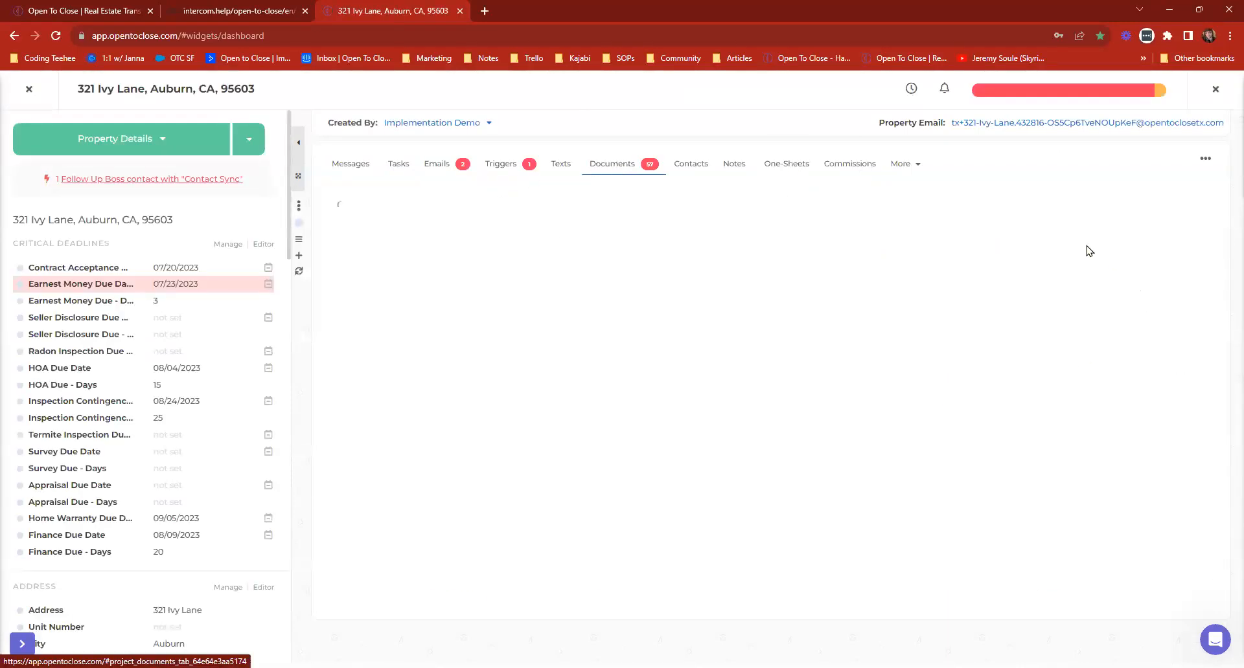
click(1114, 244)
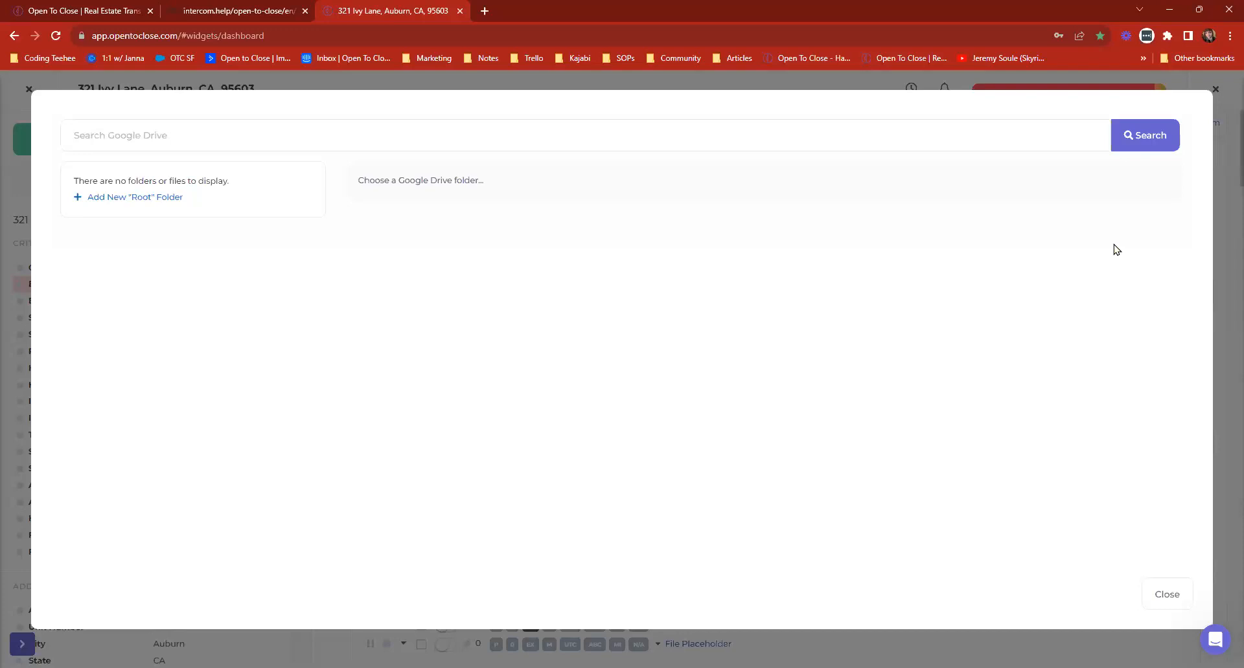
click(1175, 593)
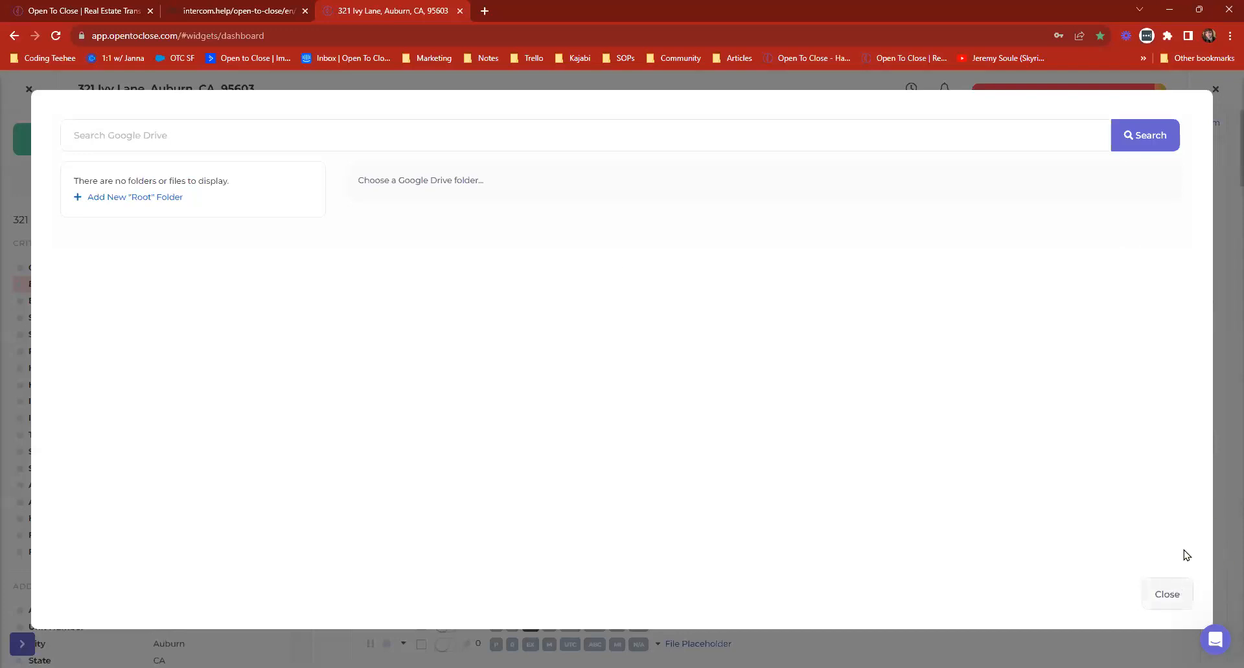
click(25, 90)
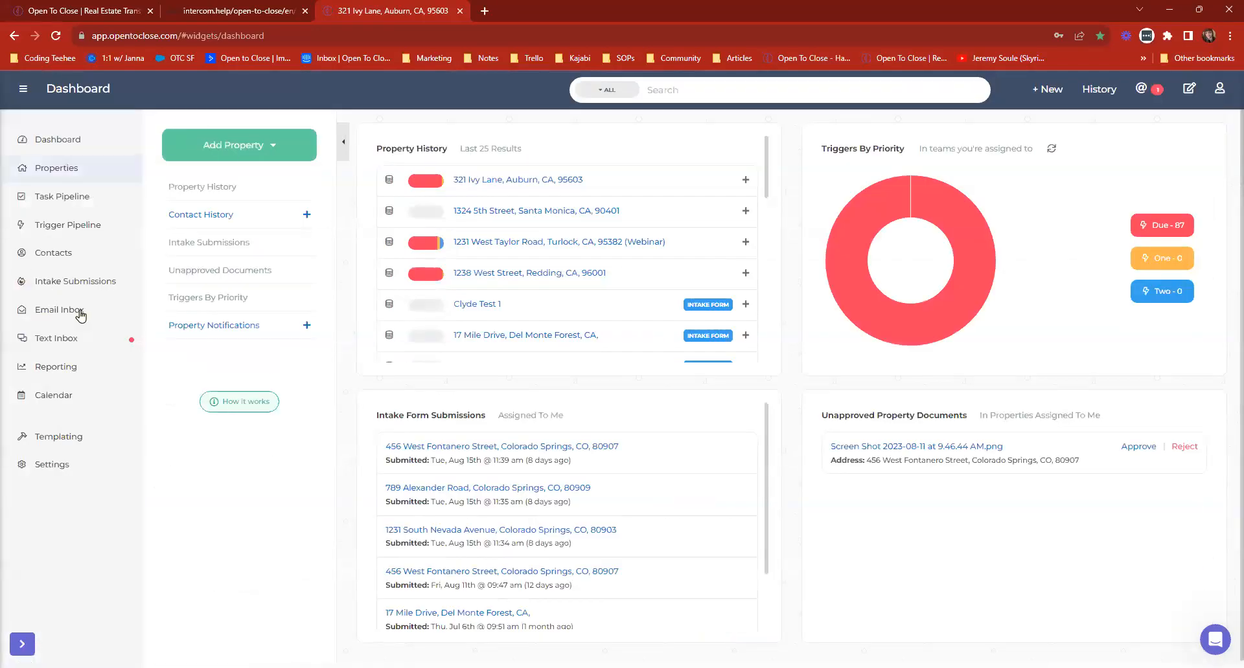
Open the fifth property in the submitted intake forms and view its documents section.
mouse_move(59, 281)
click(46, 312)
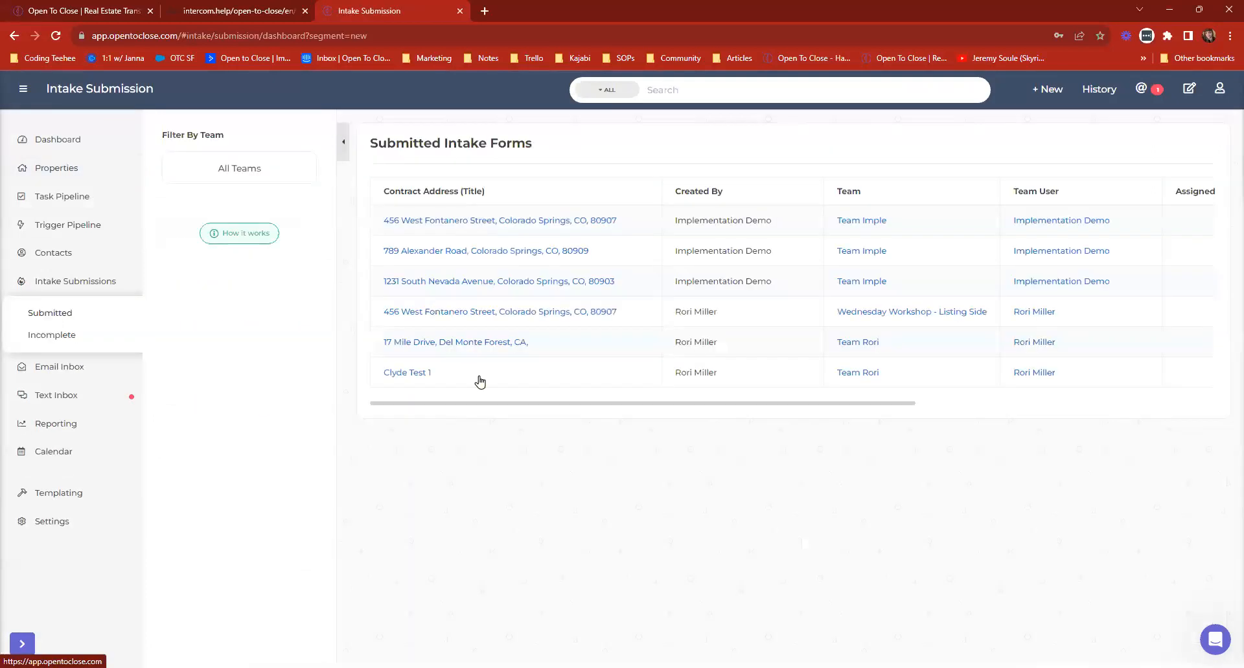
click(479, 344)
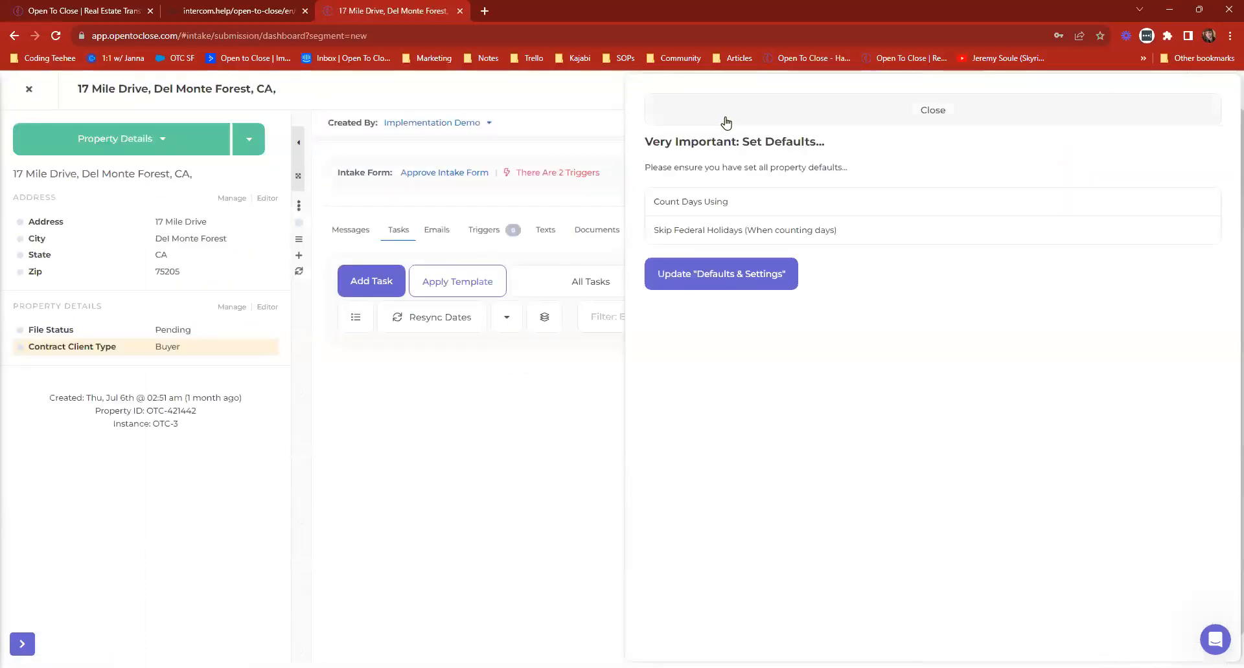
click(594, 232)
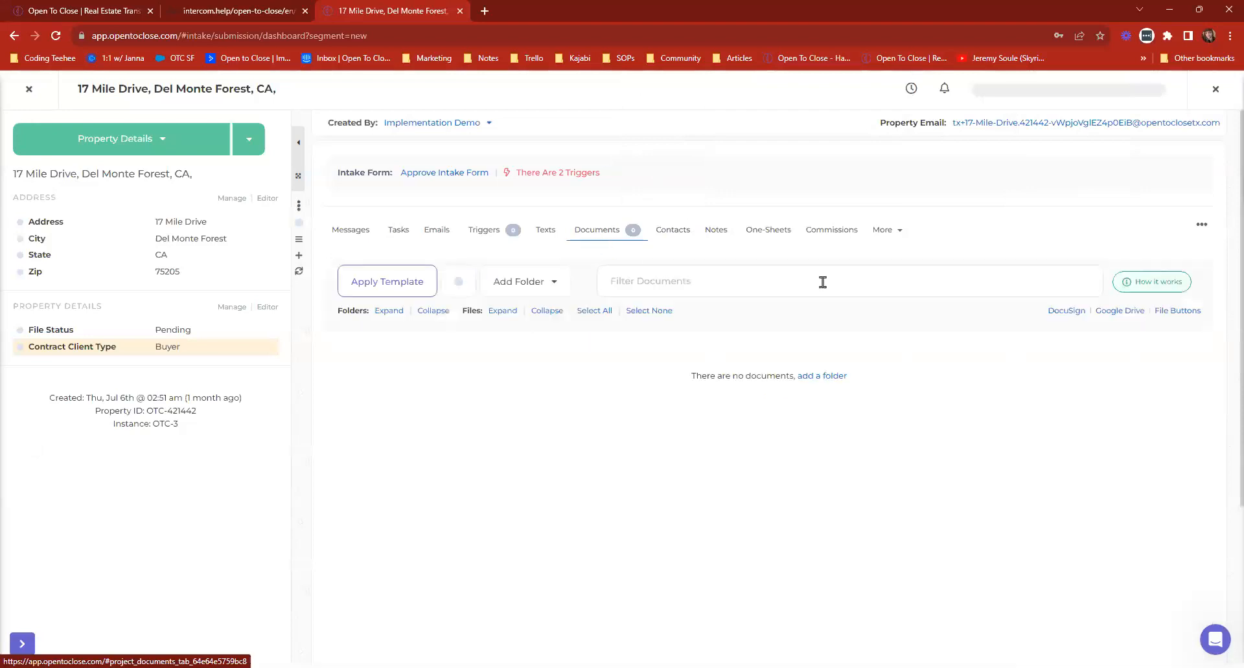
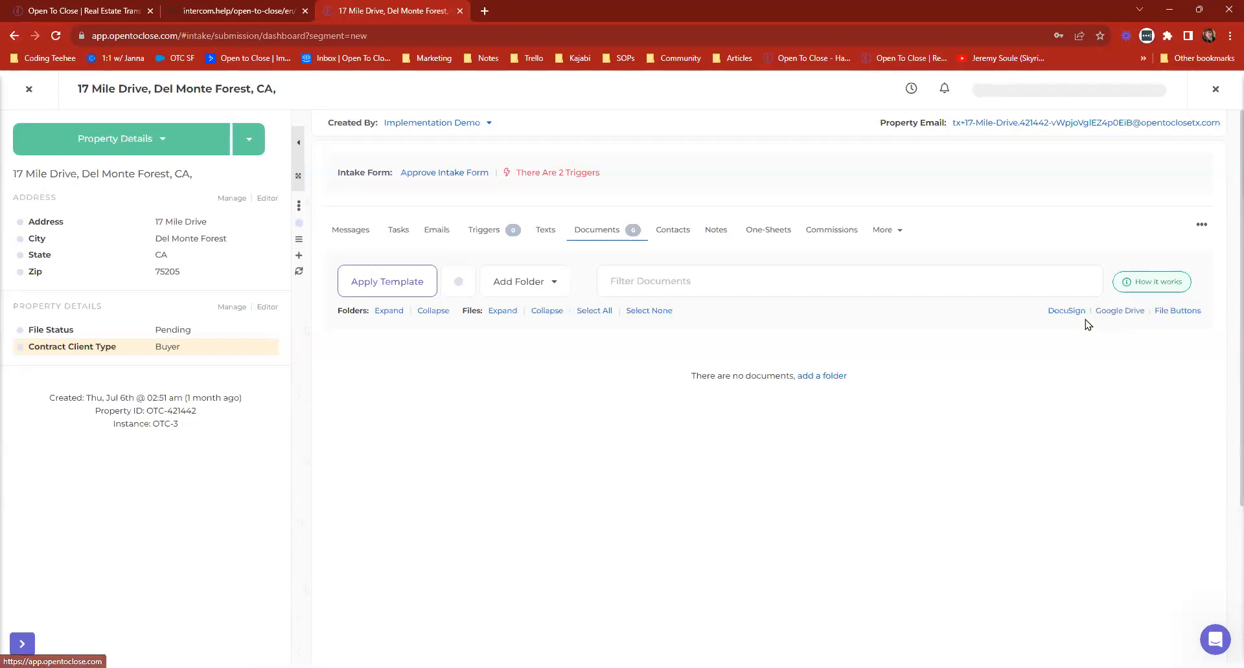
Leave the intake form, open the second property in Property History from the Dashboard, and view its documents.
click(18, 94)
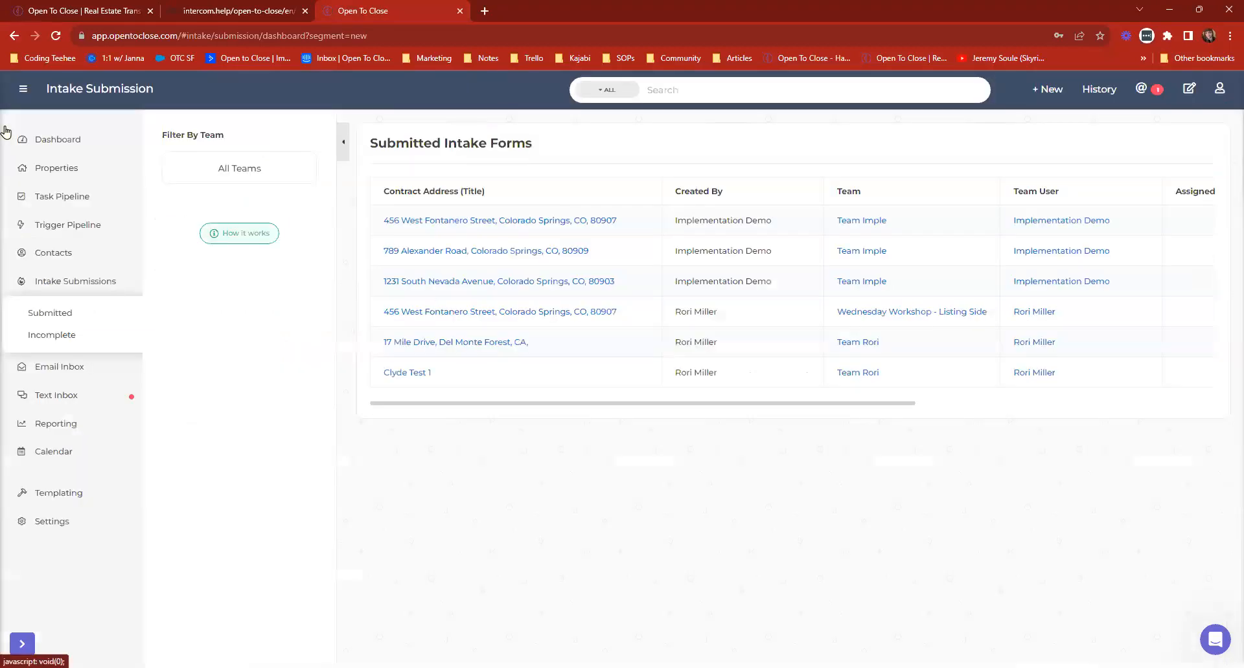
click(68, 141)
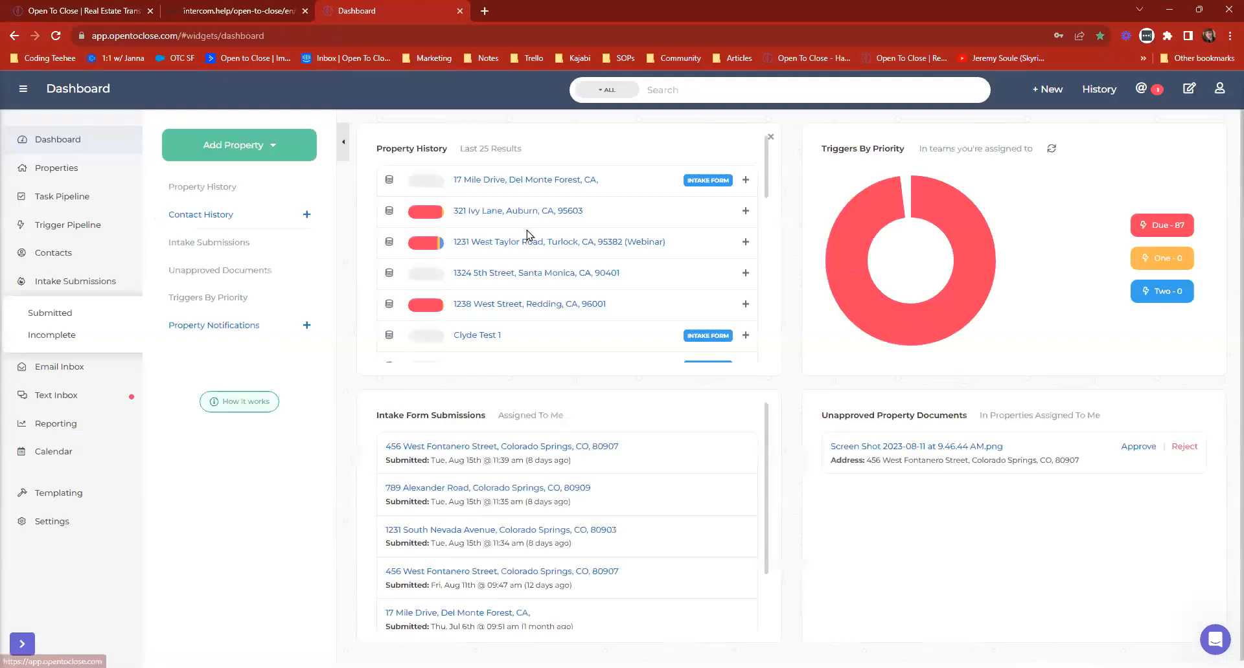
click(519, 209)
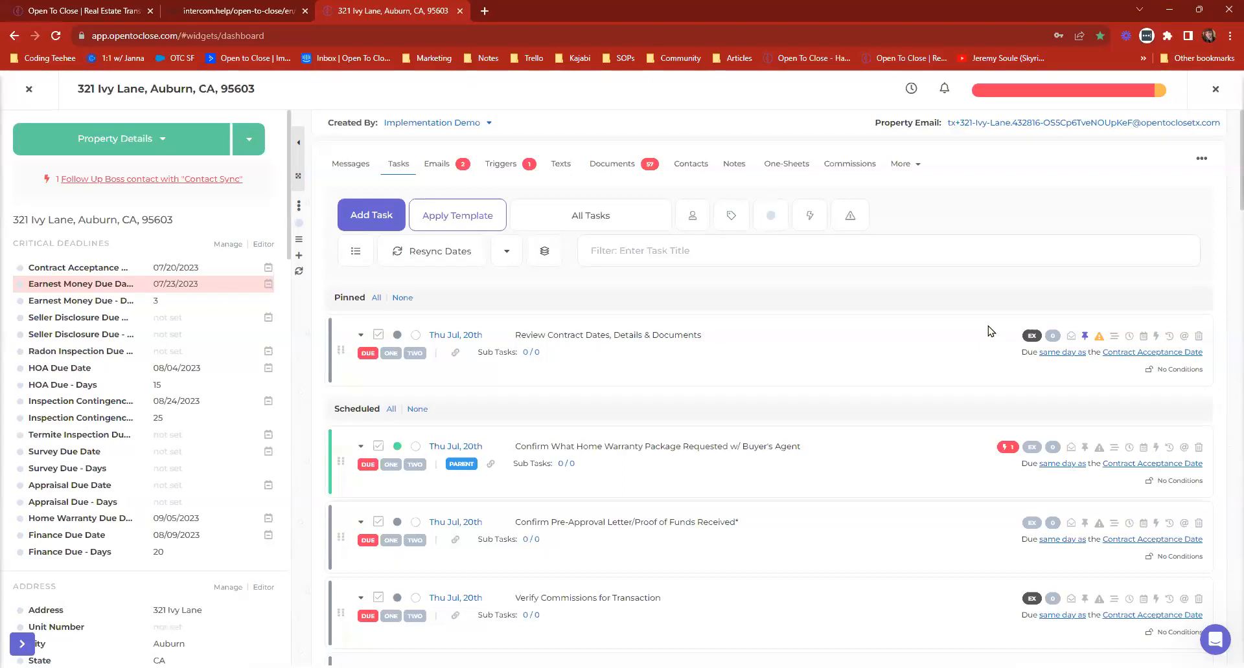
click(622, 166)
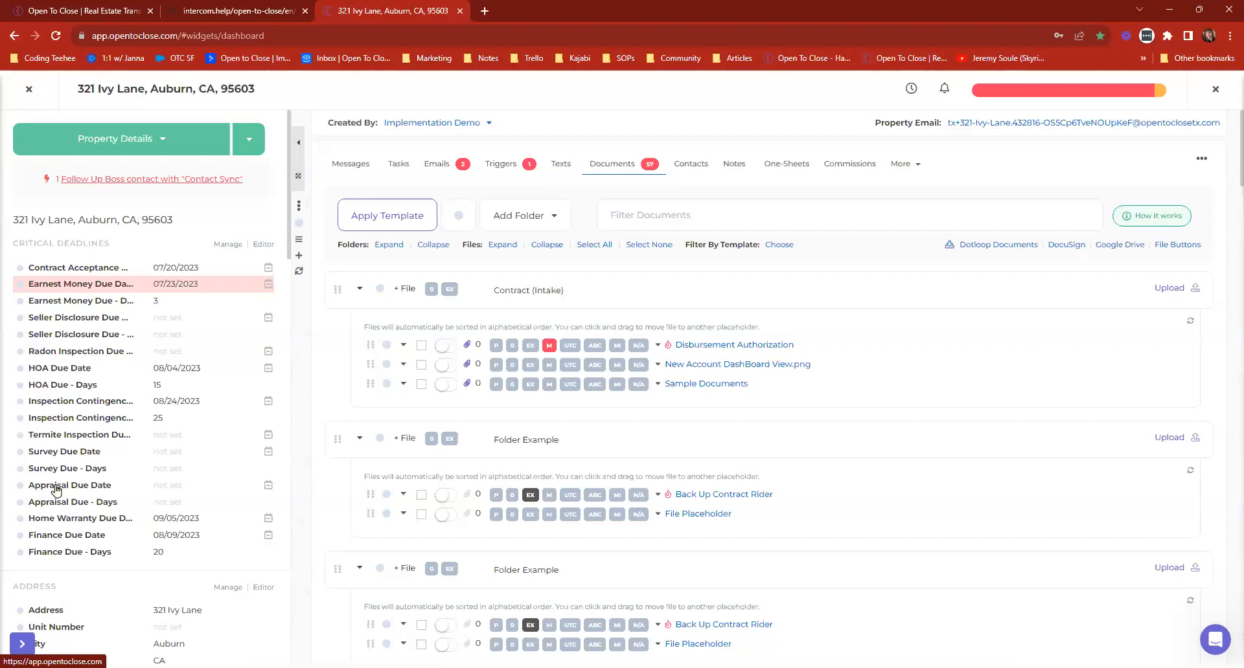
Leave the property, review the connected apps and the Google email addresses in the settings, and return to the Dashboard.
mouse_move(63, 449)
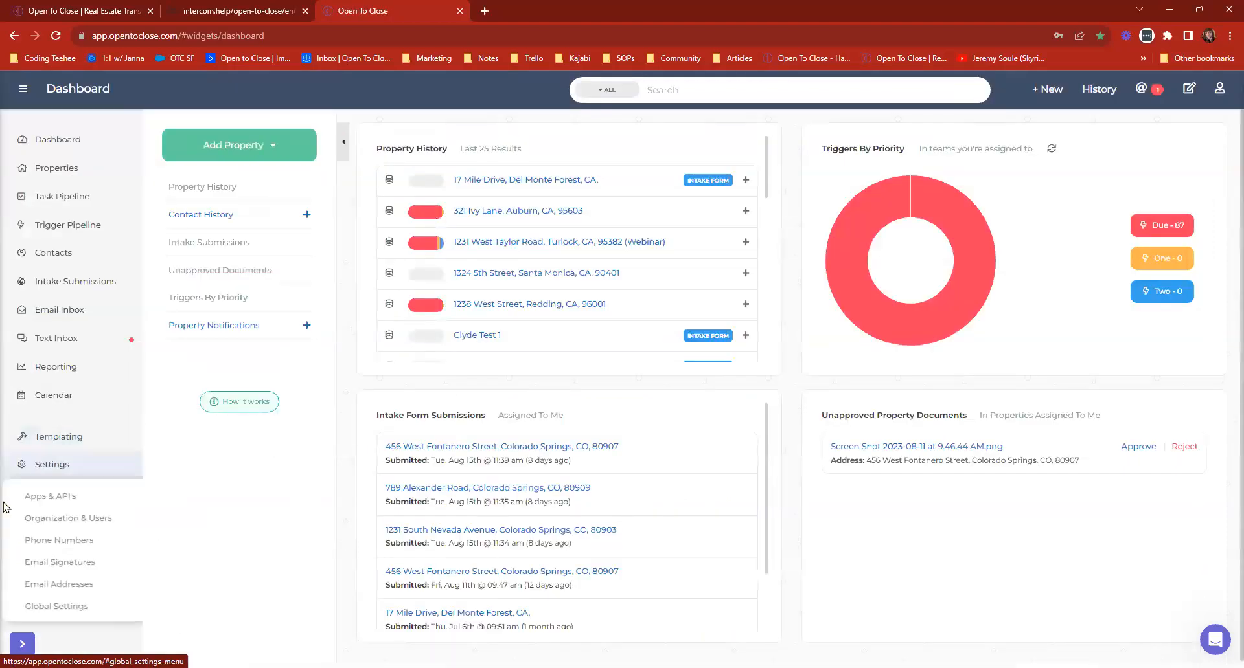
click(64, 493)
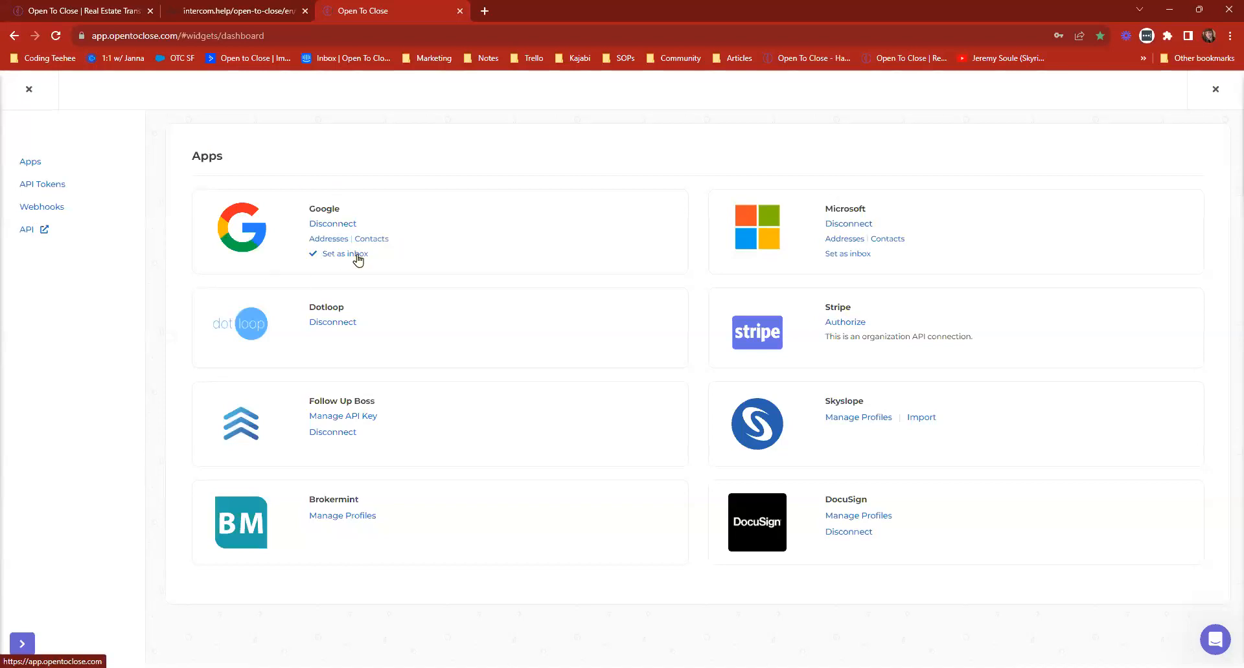
click(322, 241)
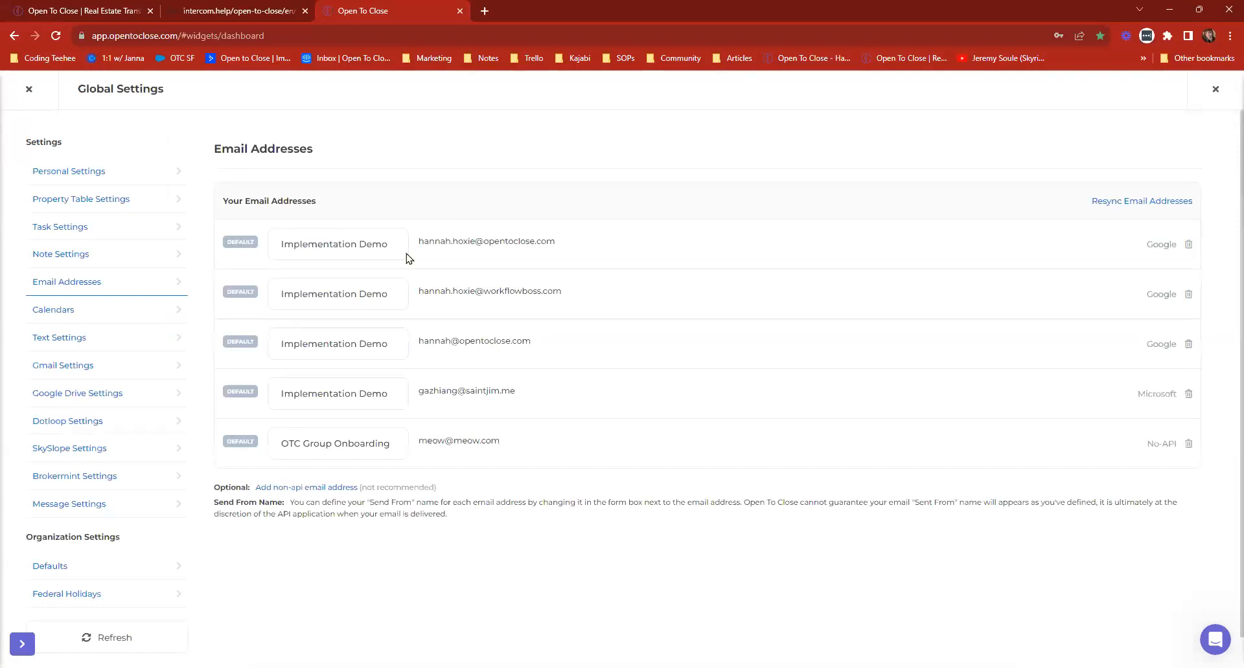
click(27, 89)
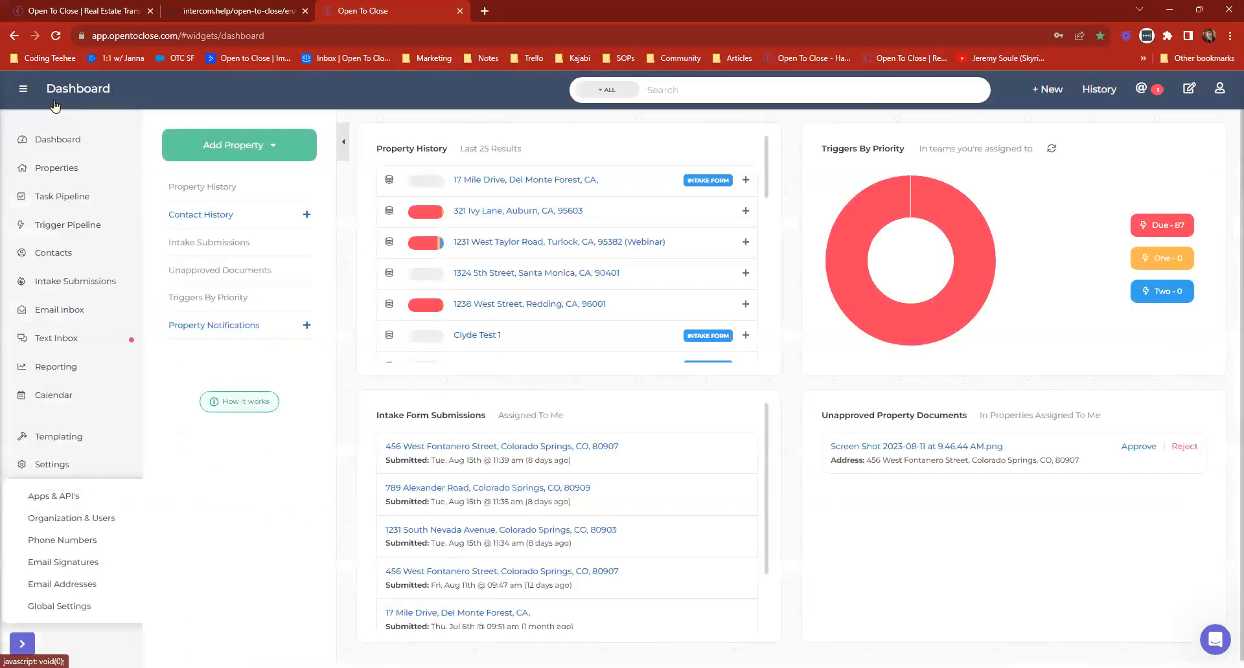
Reopen the second property in Property History, check its Created By details and documents section, and leave the property.
click(518, 212)
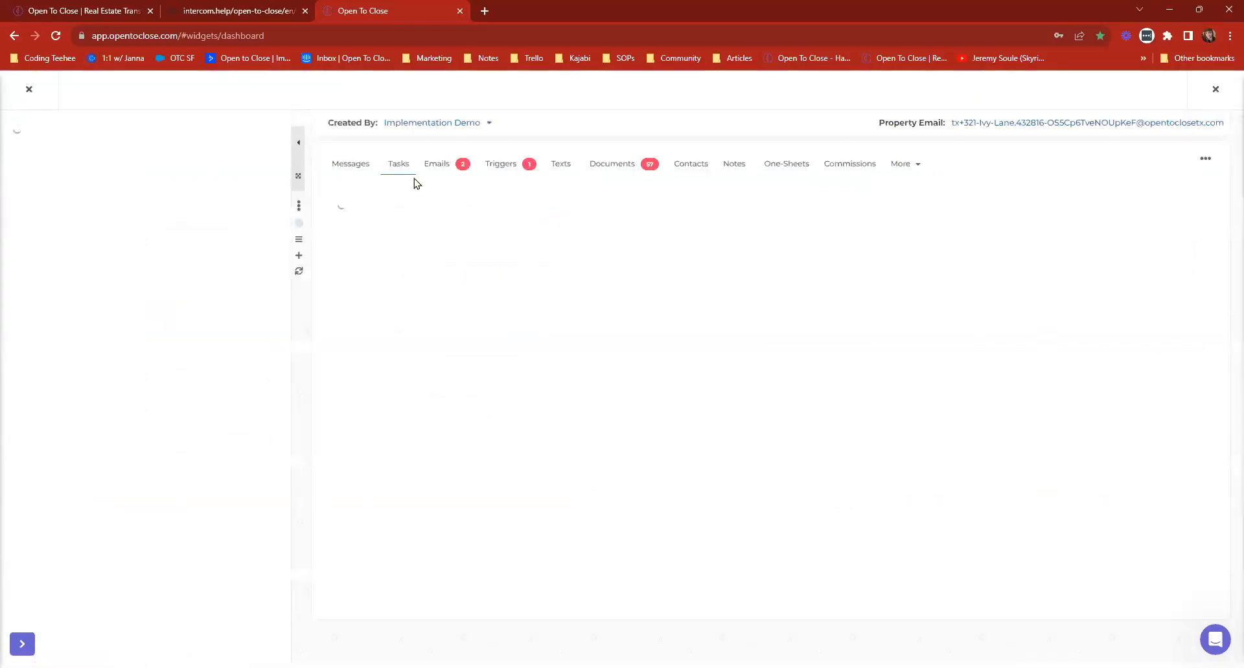
click(431, 126)
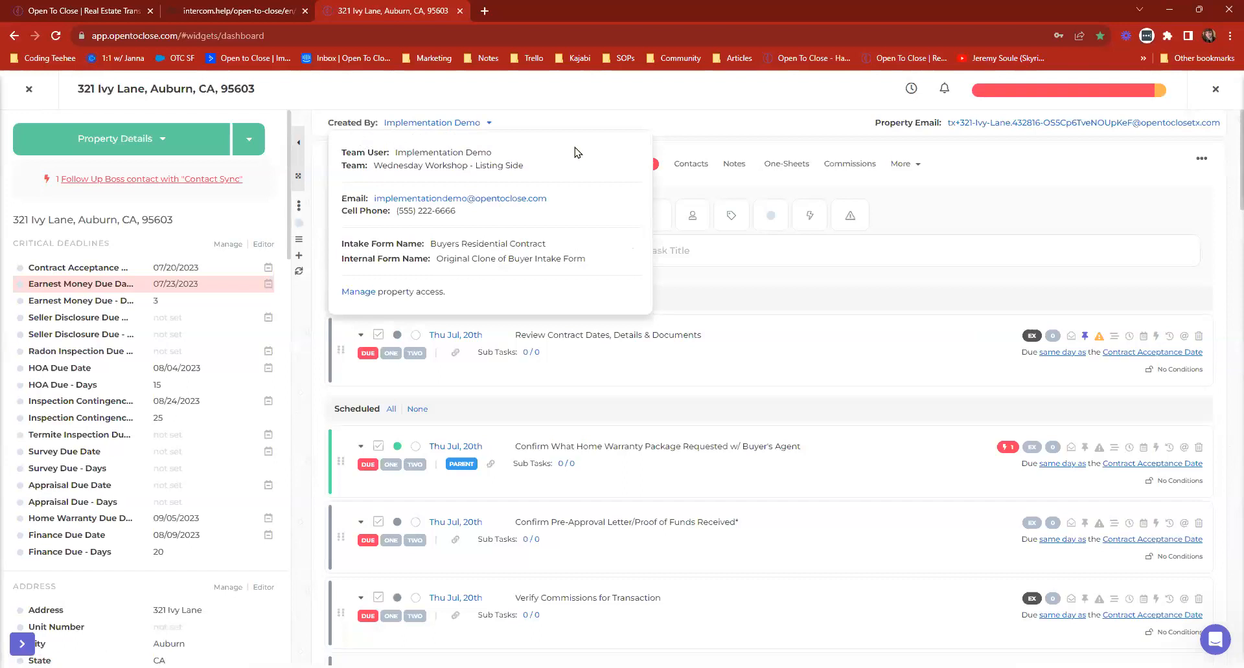
click(603, 166)
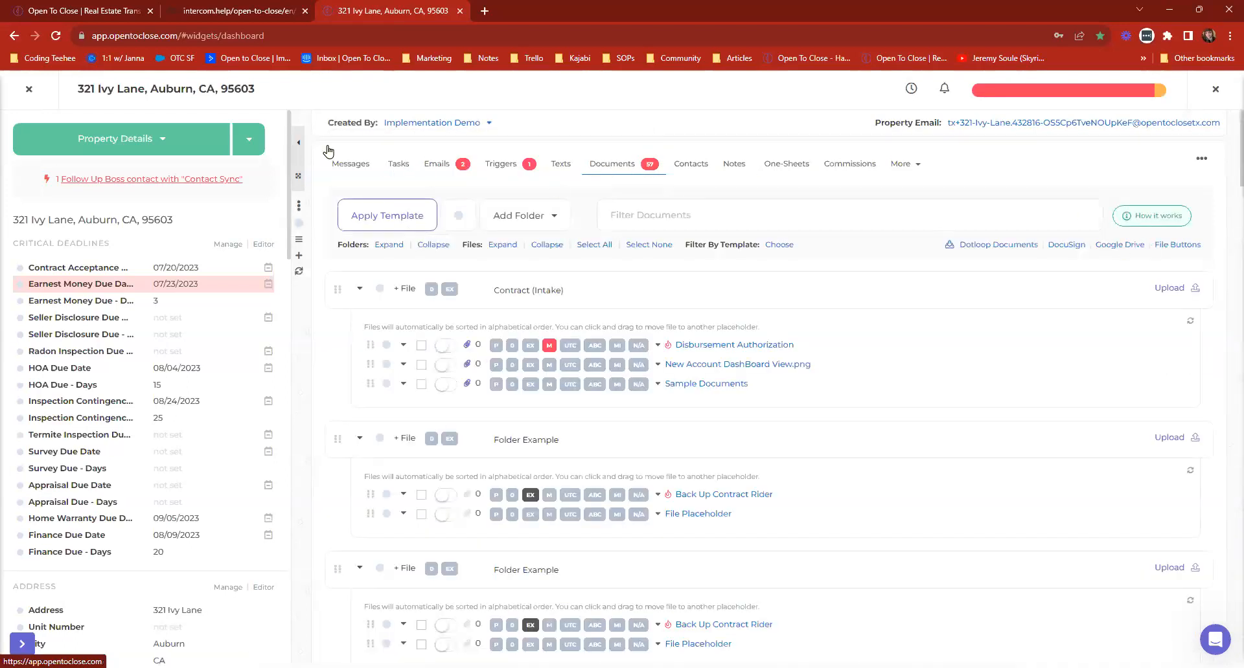
click(29, 88)
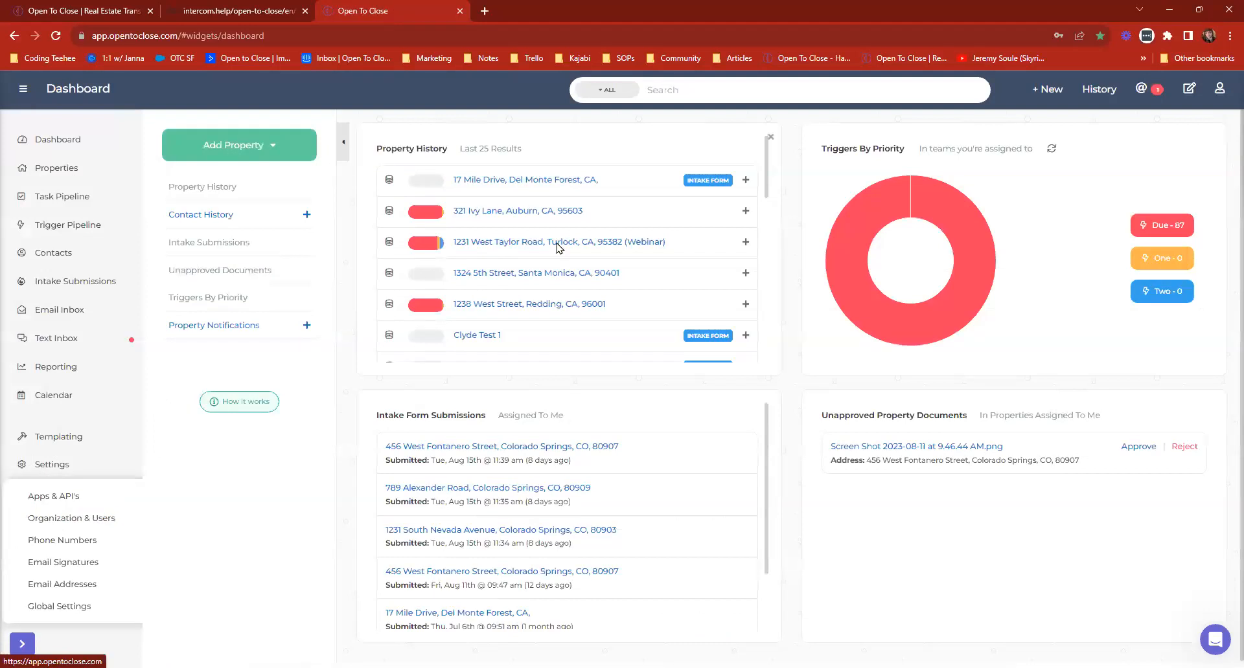
Open the Webinar property, check its agent portal user details, and view the Google Drive notice from its documents.
click(557, 242)
click(464, 125)
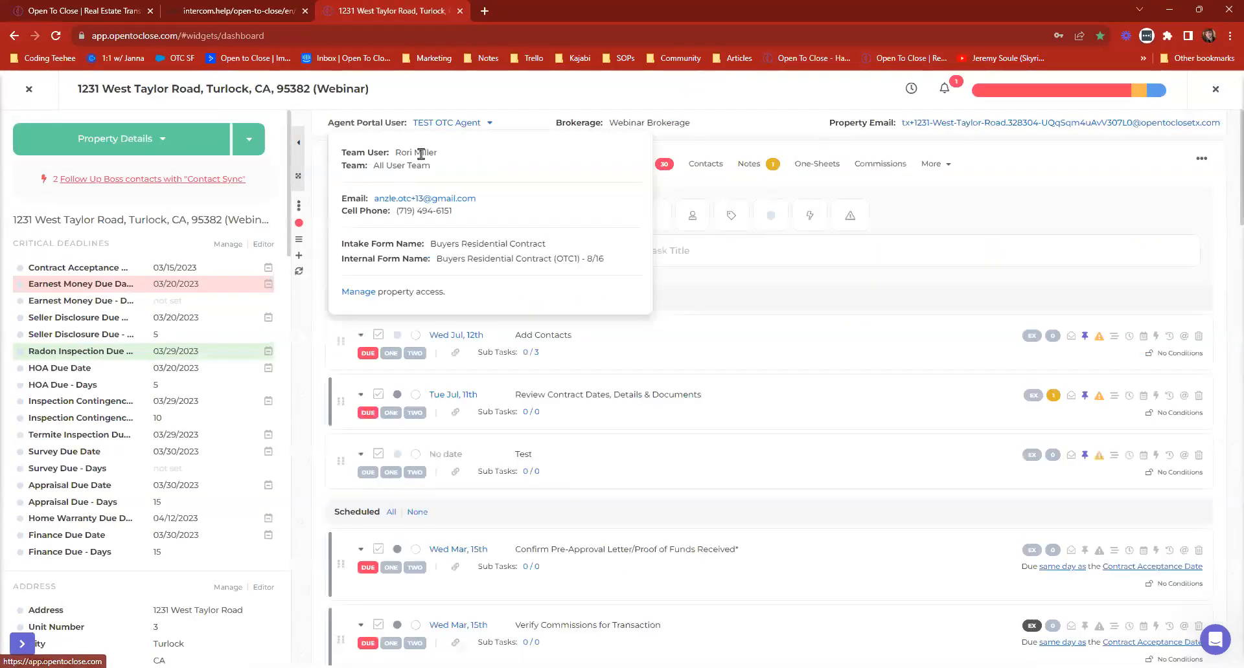
click(623, 166)
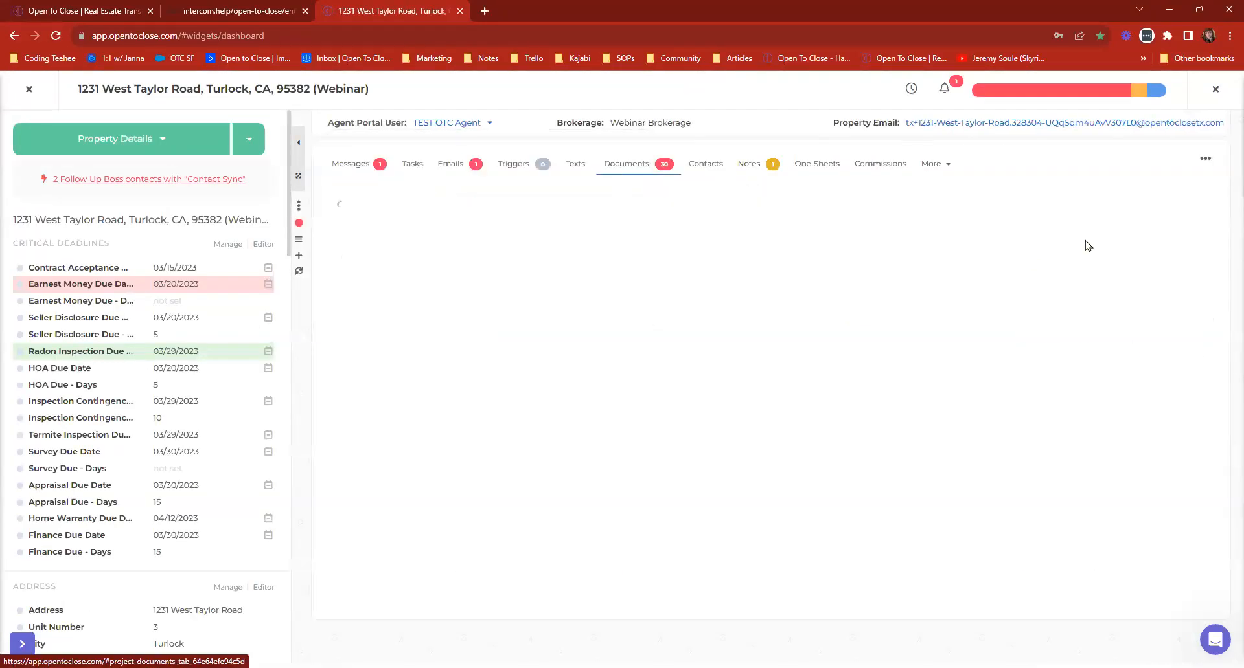
click(1120, 248)
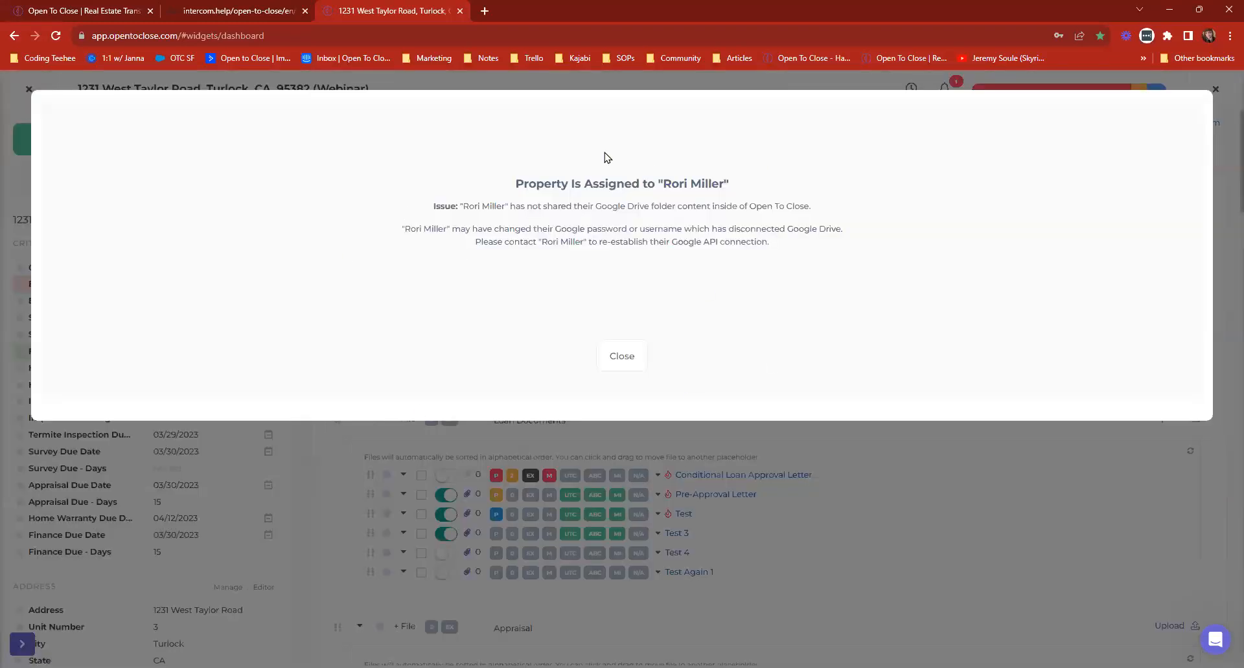
drag(663, 243, 782, 255)
click(720, 259)
click(622, 355)
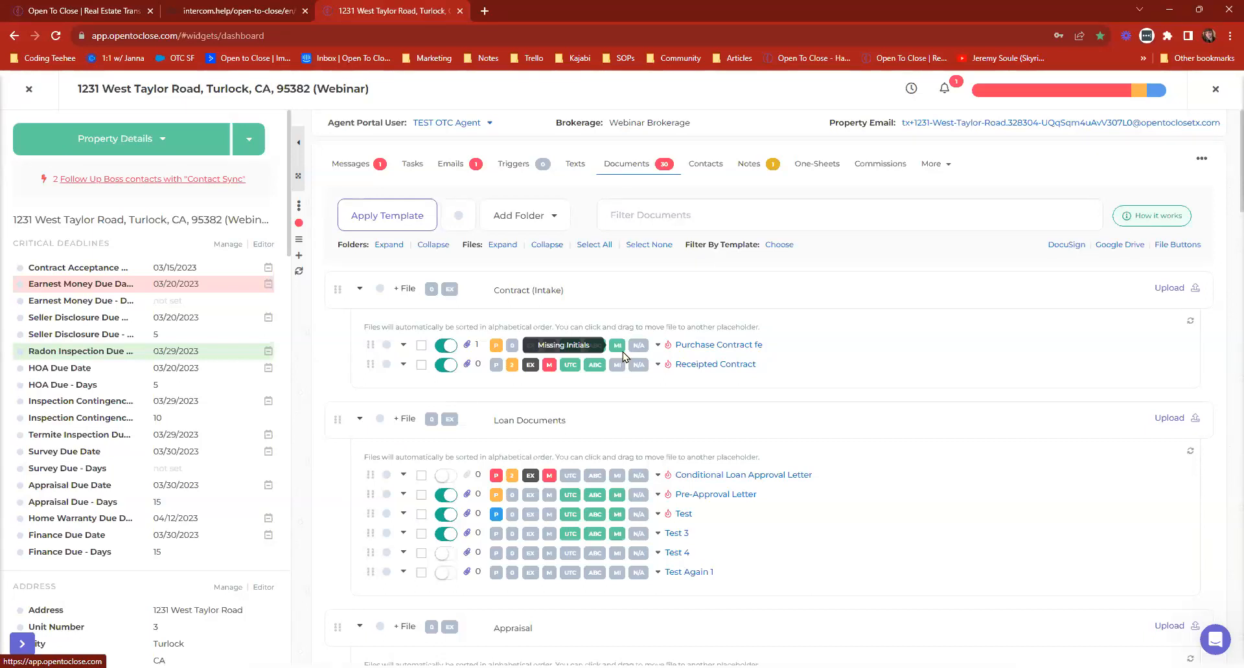
View the file role options and PDF preview of the Test 3 file in the Loan Documents folder.
click(646, 171)
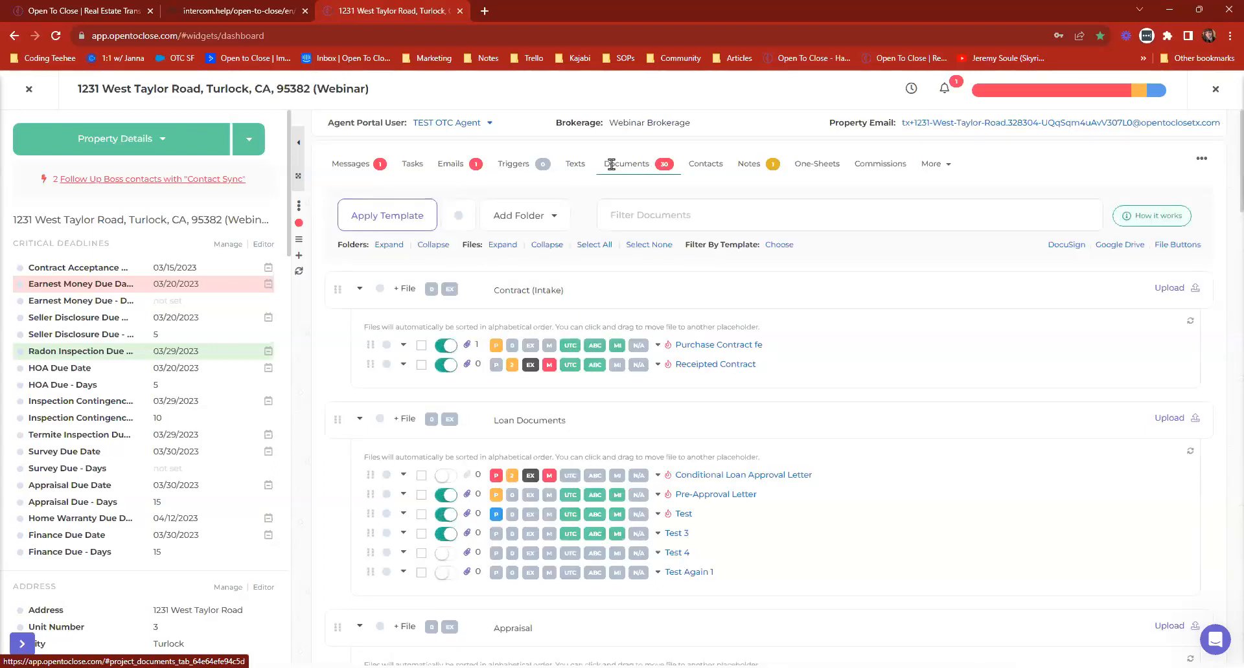
scroll(676, 506, down, 2)
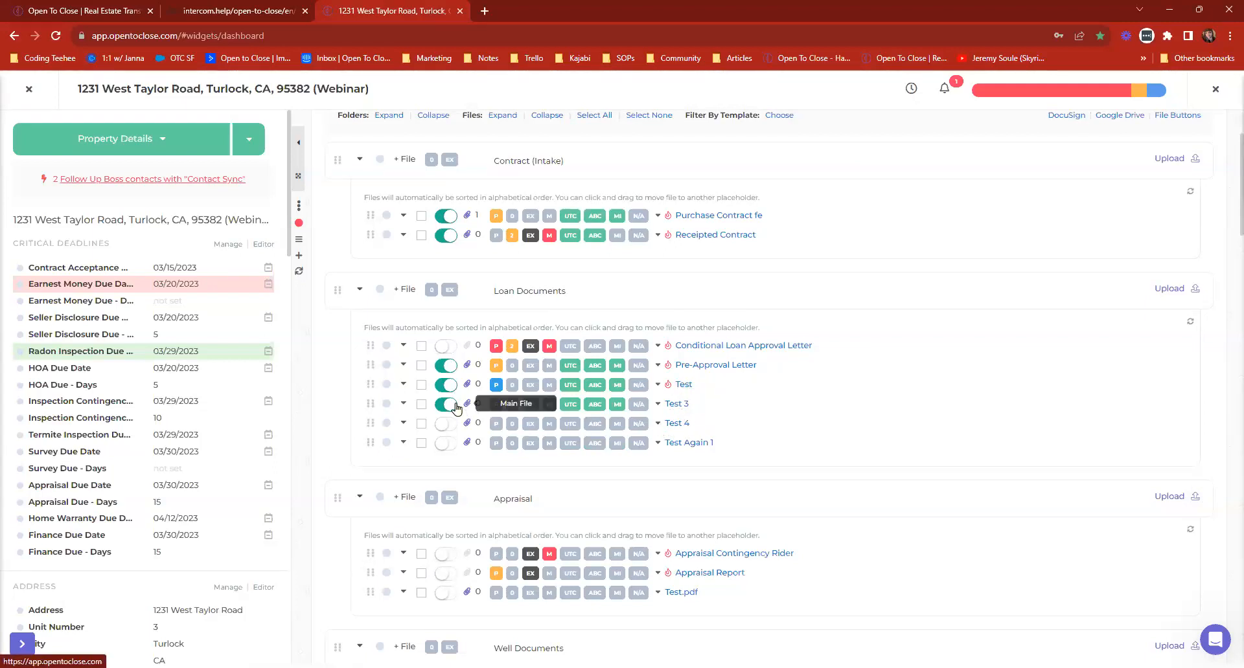
click(657, 405)
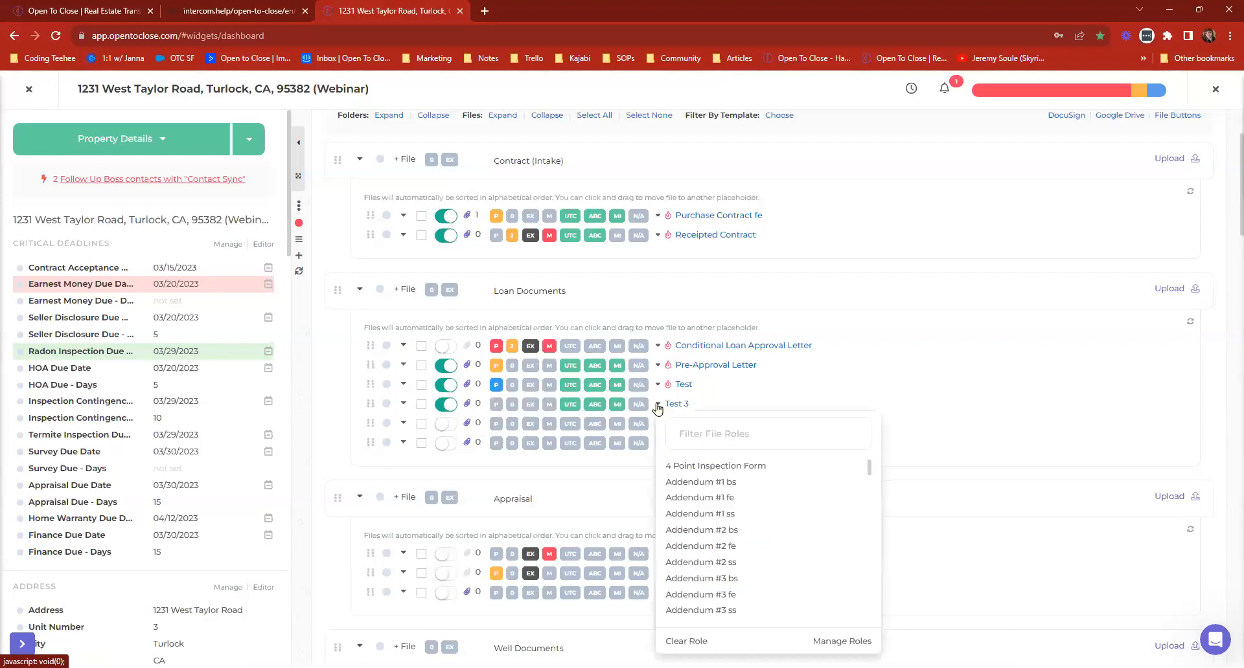
click(468, 405)
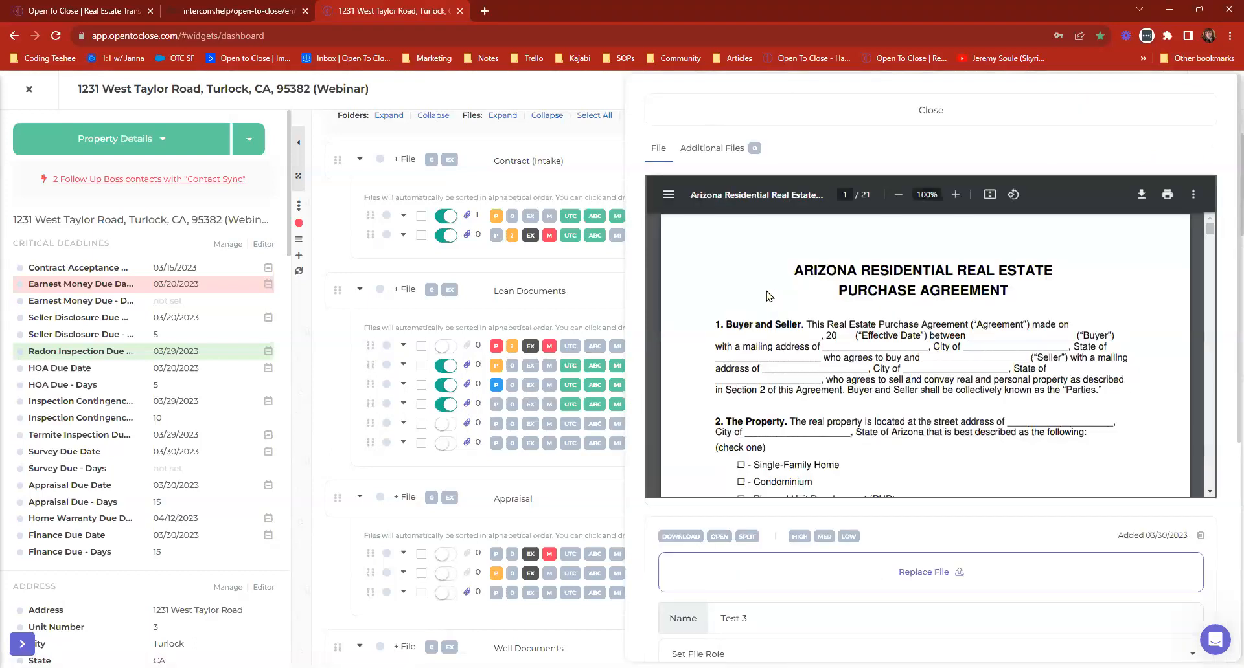
click(853, 111)
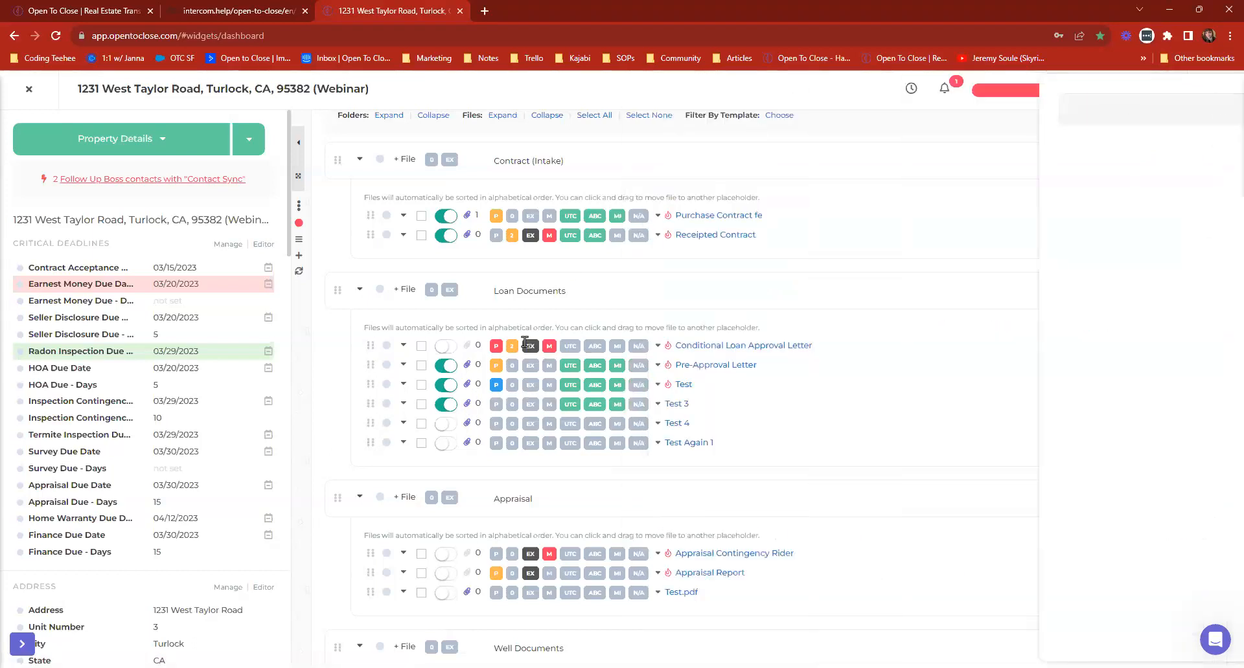
Assign the Purchase Contract fe file role to the Test 3 file in the Loan Documents folder.
click(657, 404)
text(purchase)
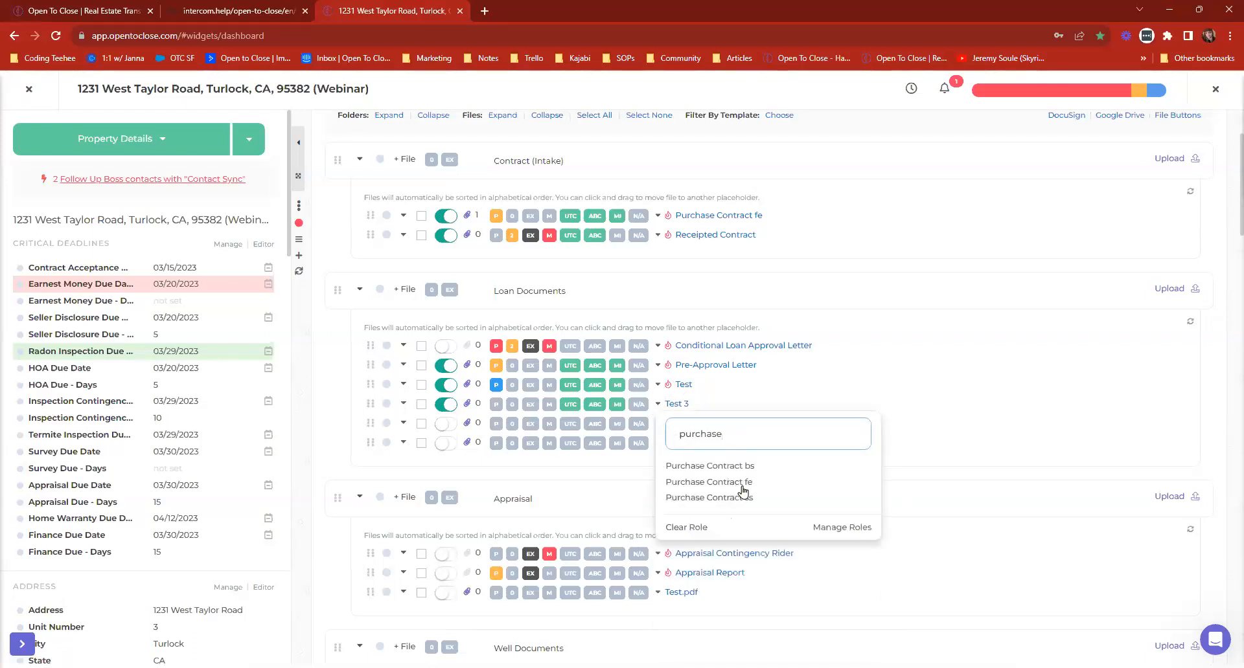
click(742, 485)
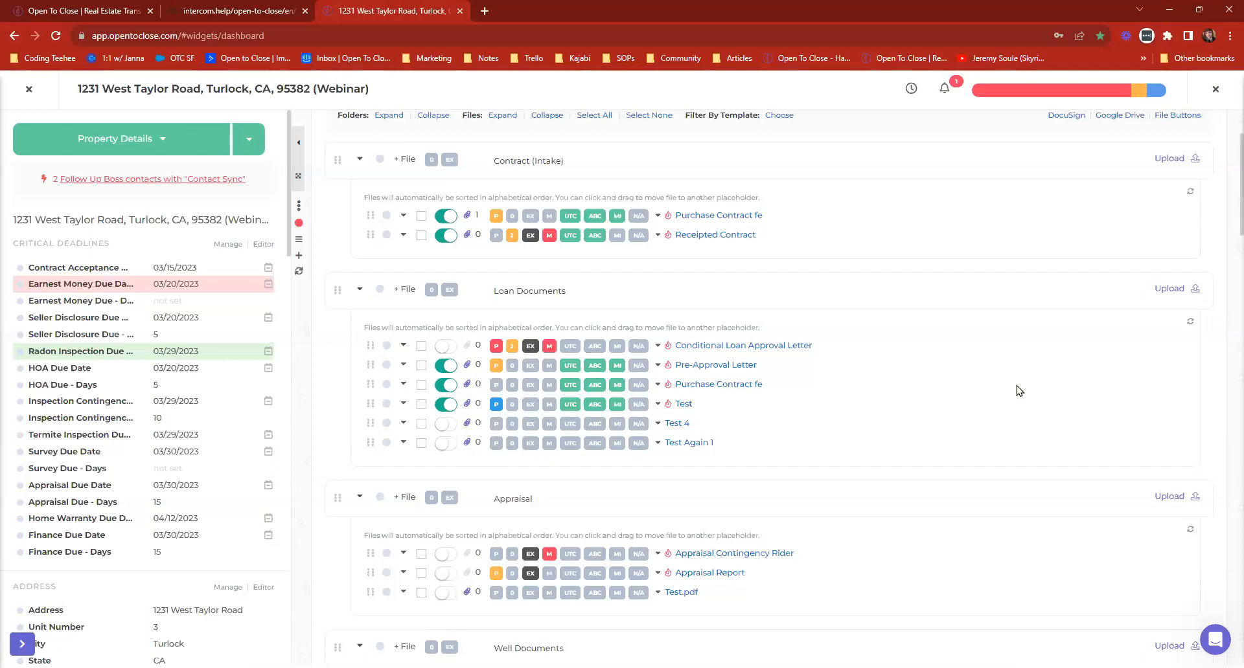
View the property's contract title in its editor, save it as it is, and leave the property.
click(199, 221)
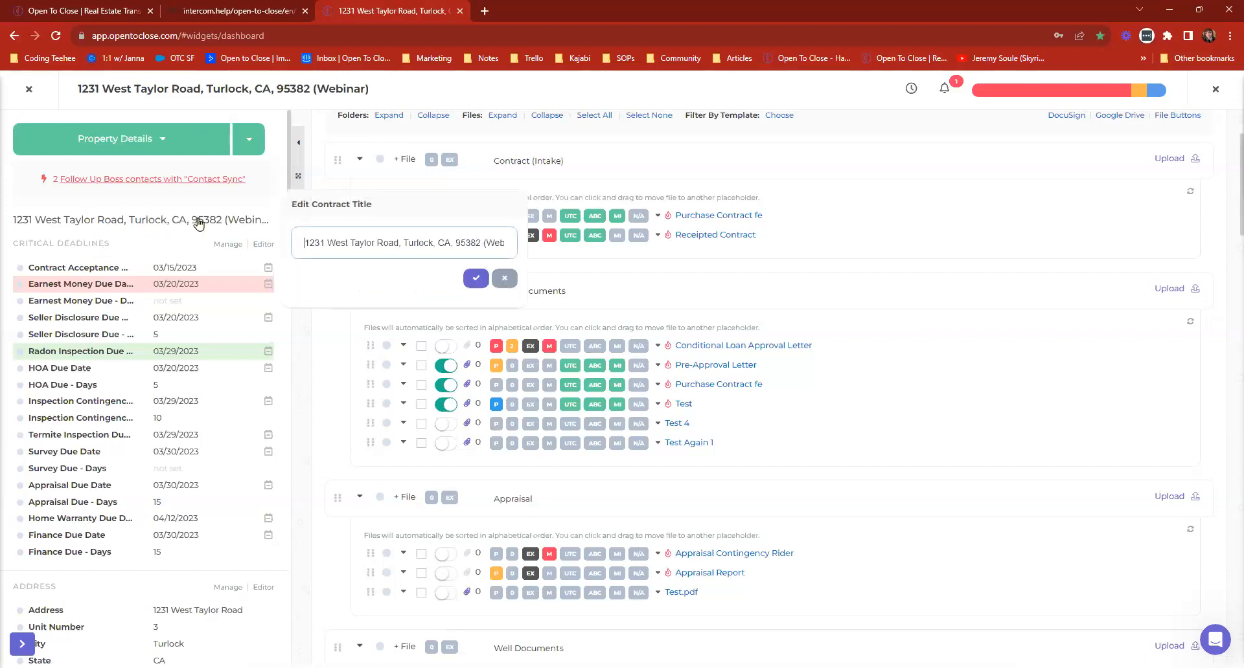
click(476, 278)
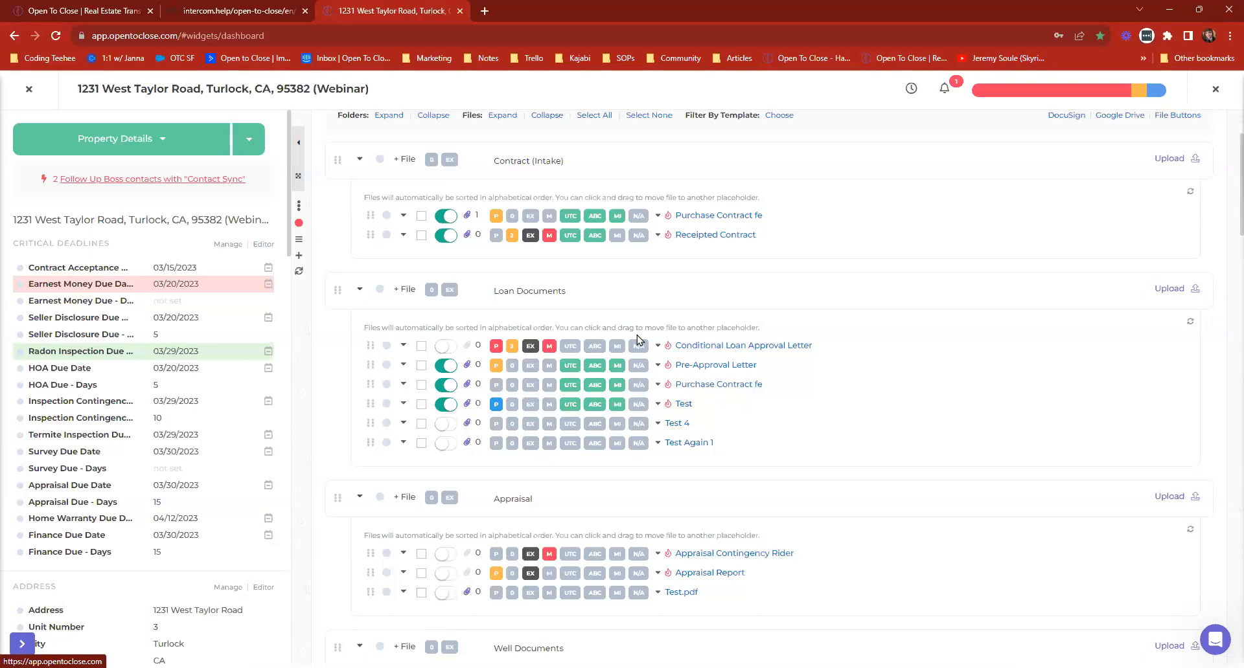
click(26, 92)
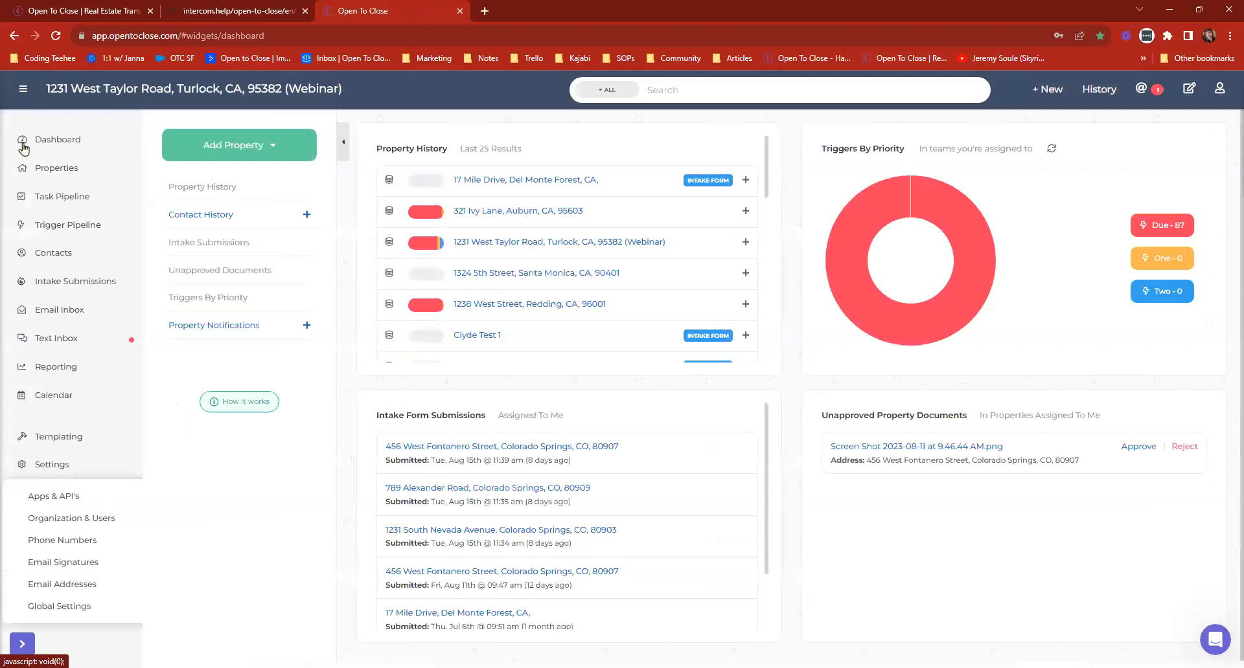
Open Global Settings and review the Show Folder Contents option in the Google Drive Settings.
click(55, 609)
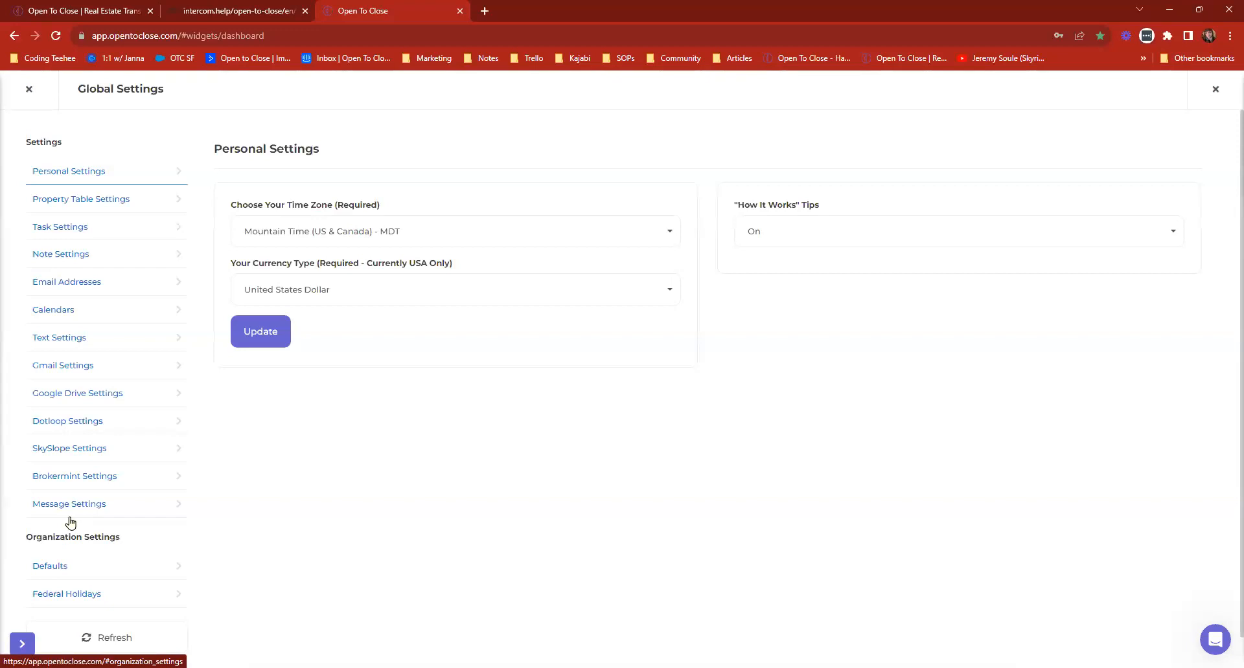
click(57, 390)
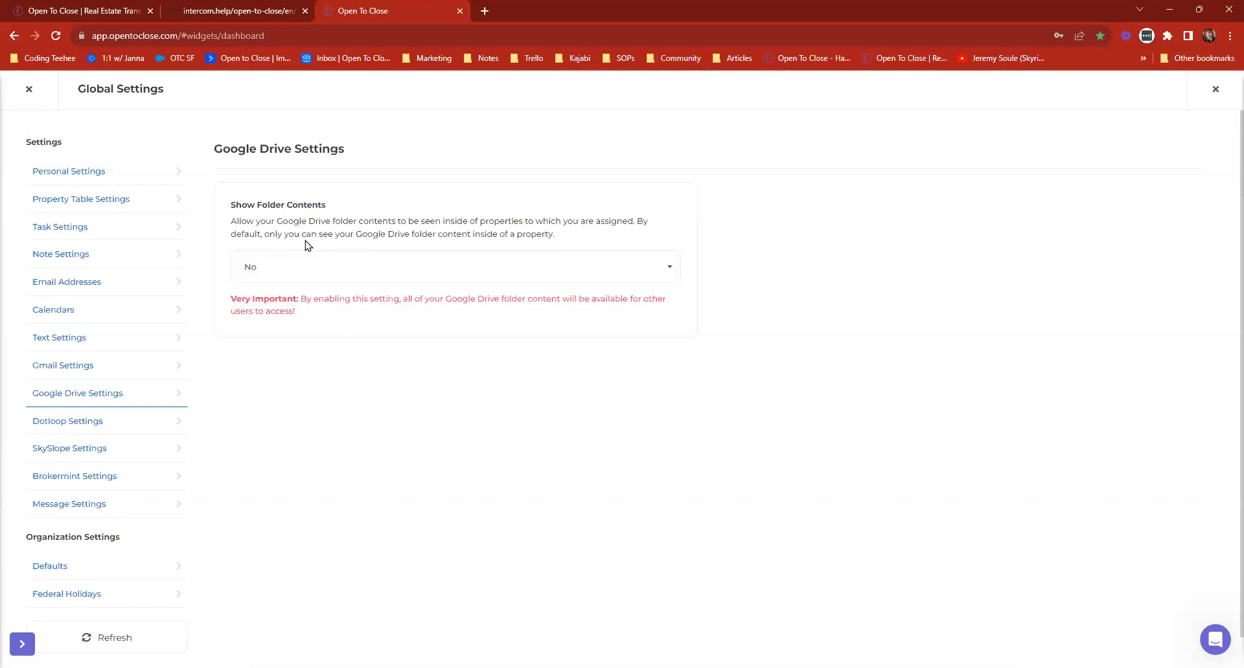
drag(305, 237, 556, 241)
click(559, 241)
drag(335, 235, 551, 239)
click(581, 239)
Review the Renaming Main File option in the organization's default settings, and return to the Dashboard.
click(57, 568)
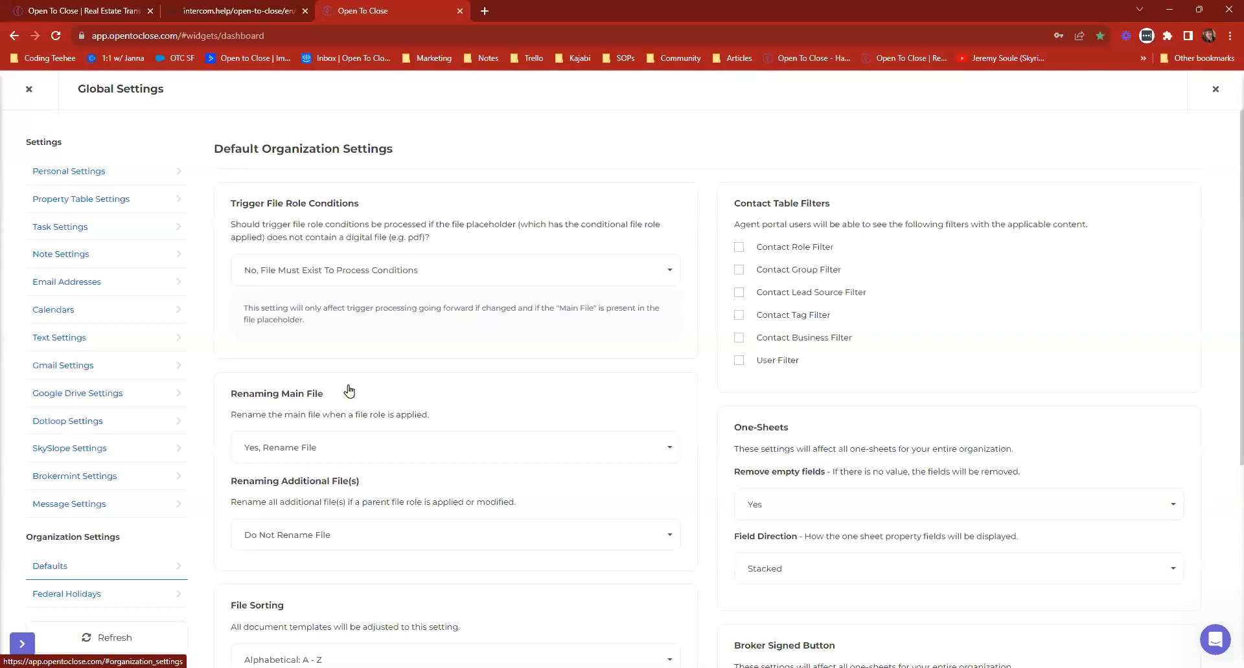
triple_click(257, 391)
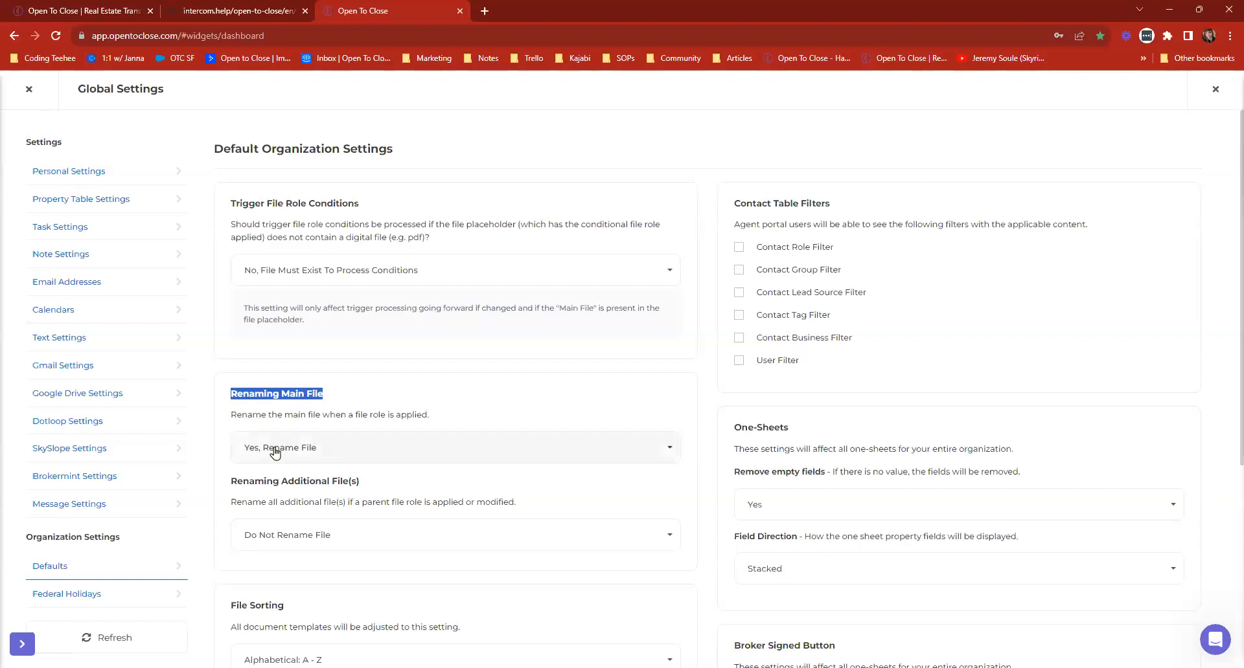
click(445, 415)
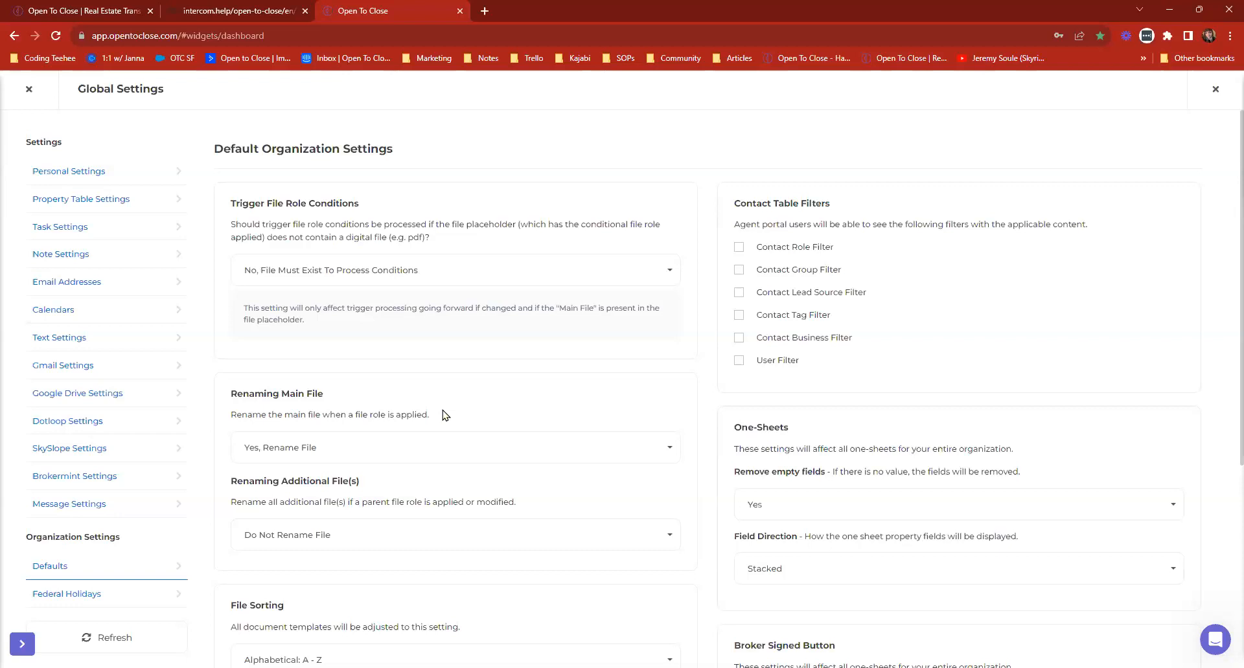
click(27, 89)
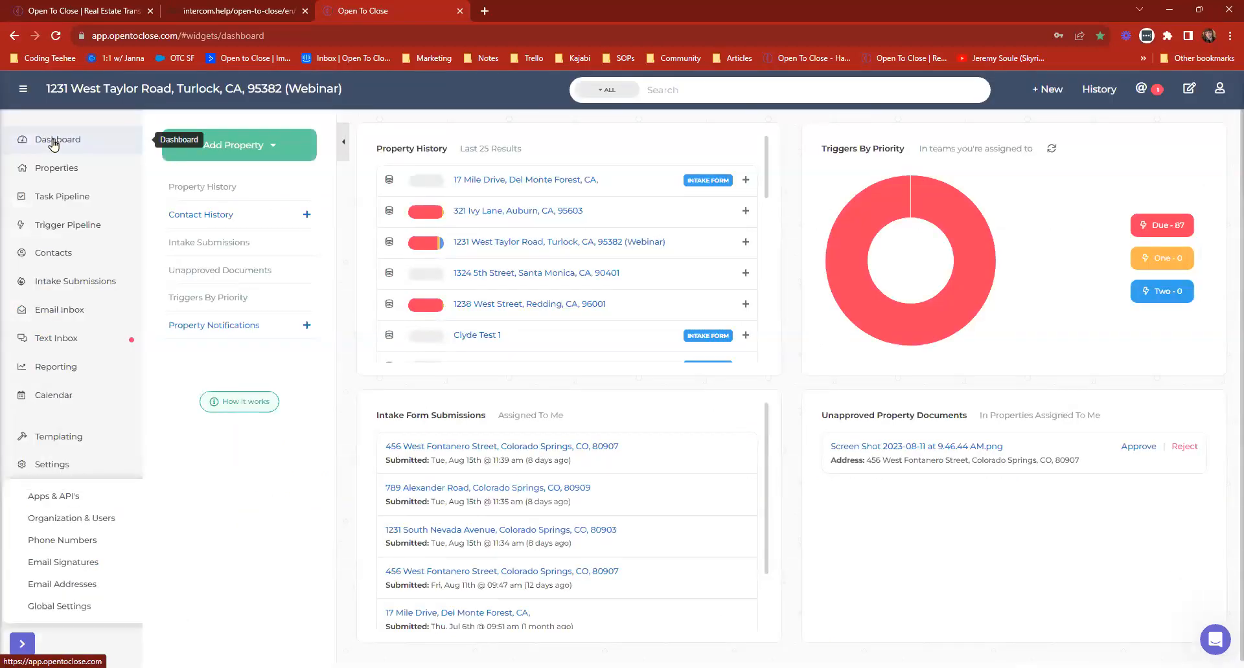
click(54, 144)
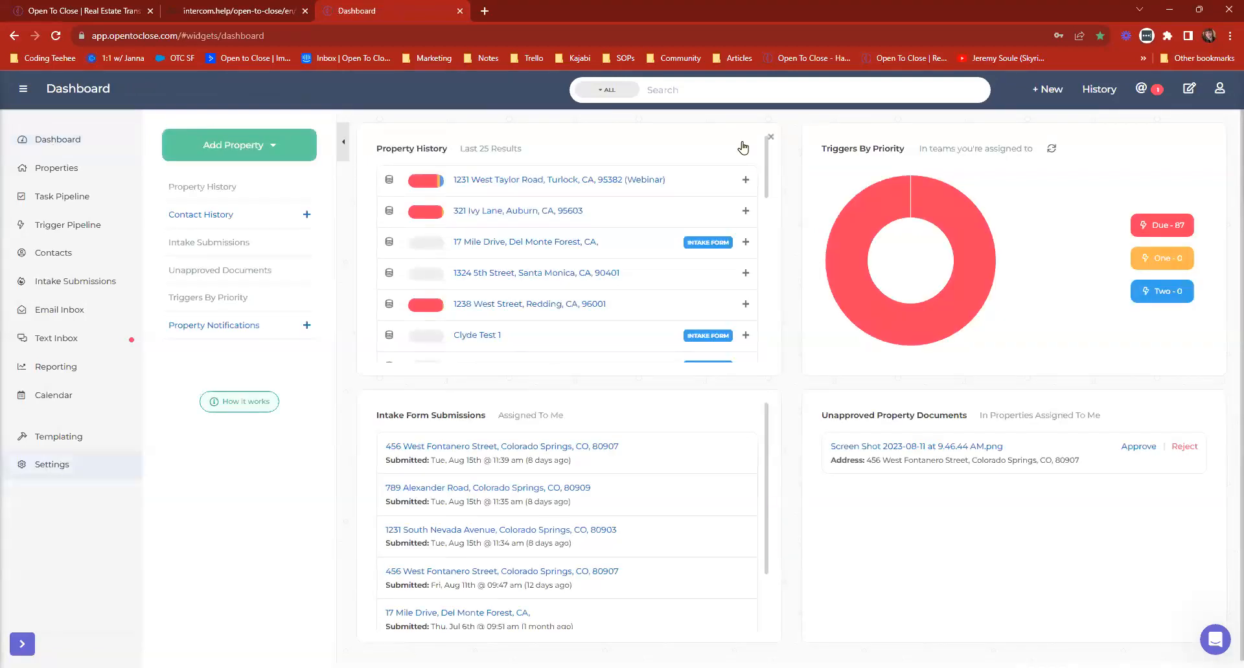
click(771, 140)
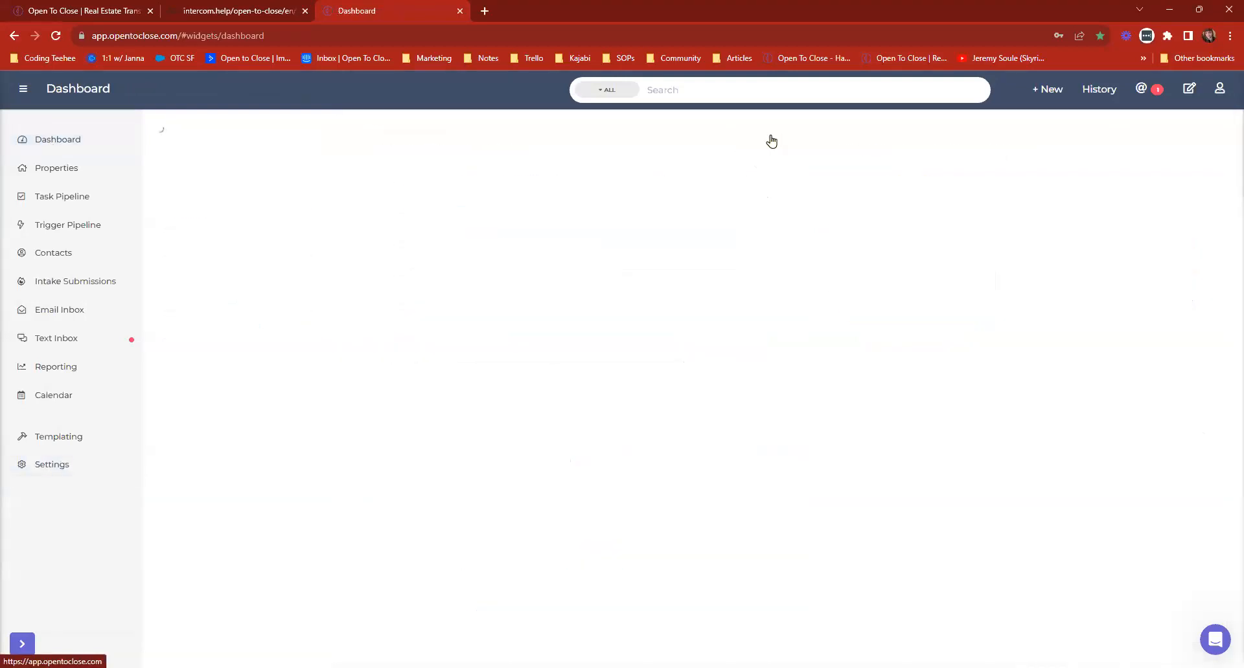
Collapse the main navigation to its compact form, and hide and reopen the Dashboard's widget list.
click(23, 88)
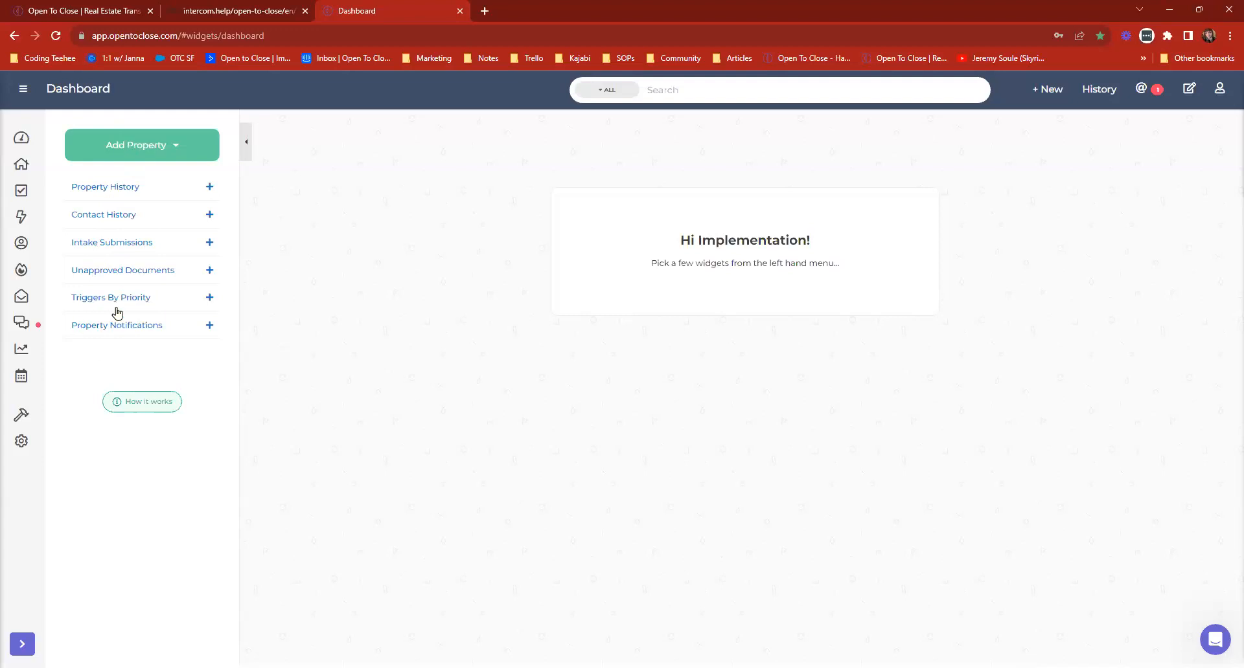
click(245, 142)
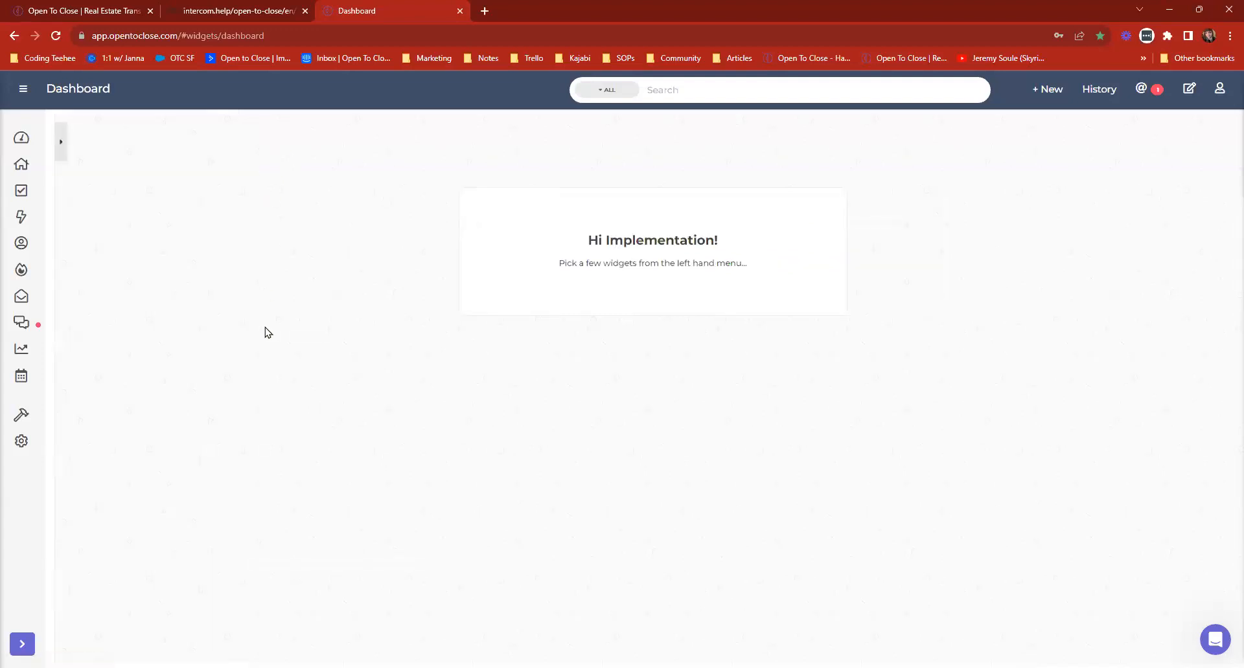
click(59, 146)
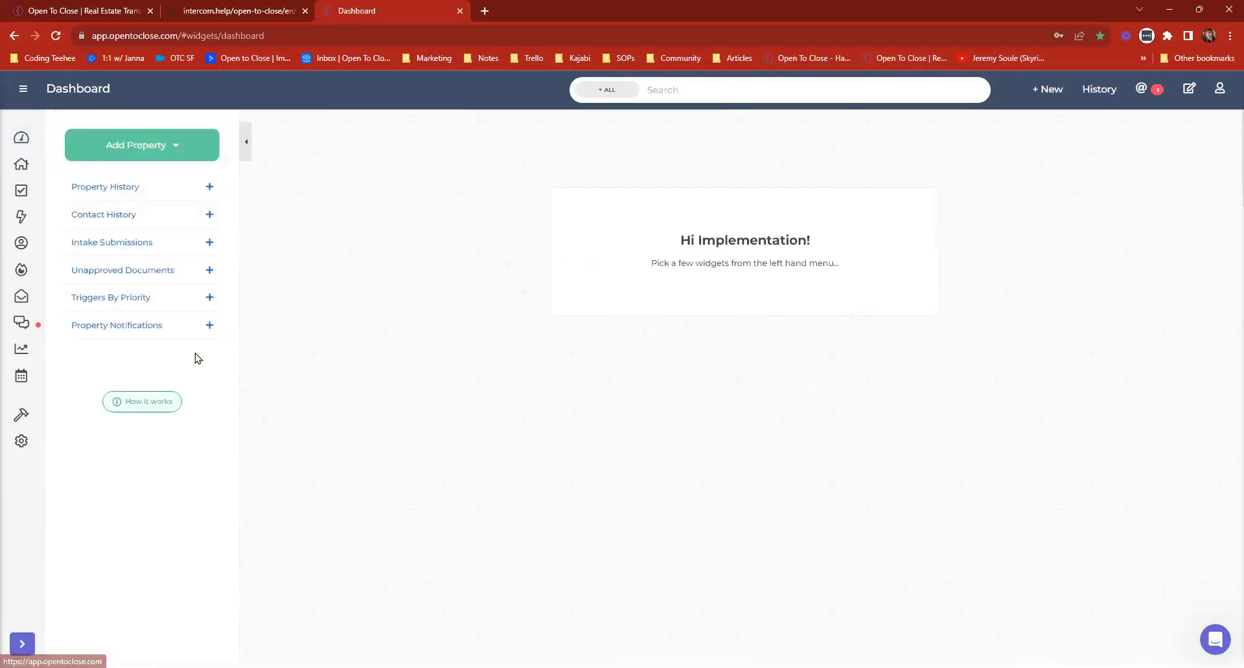
Add the Property History, Contact History, Intake Submissions, Unapproved Documents, Triggers By Priority and Property Notifications widgets to the Dashboard.
click(94, 189)
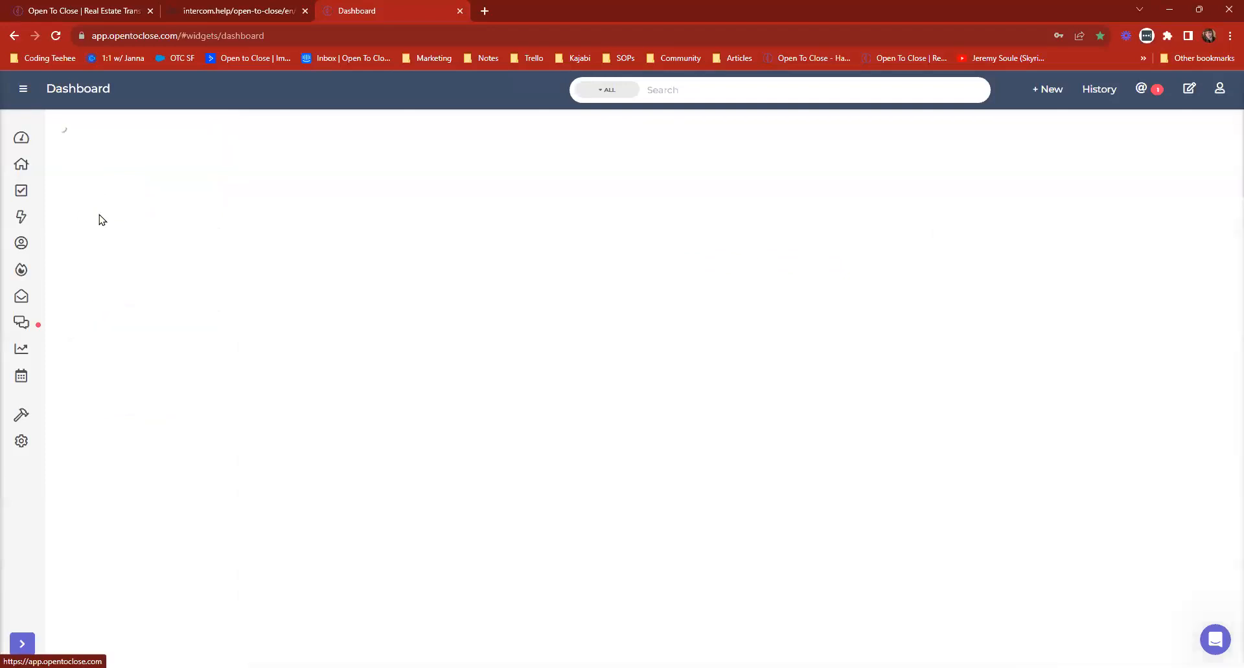
click(101, 219)
click(101, 256)
click(117, 306)
click(116, 333)
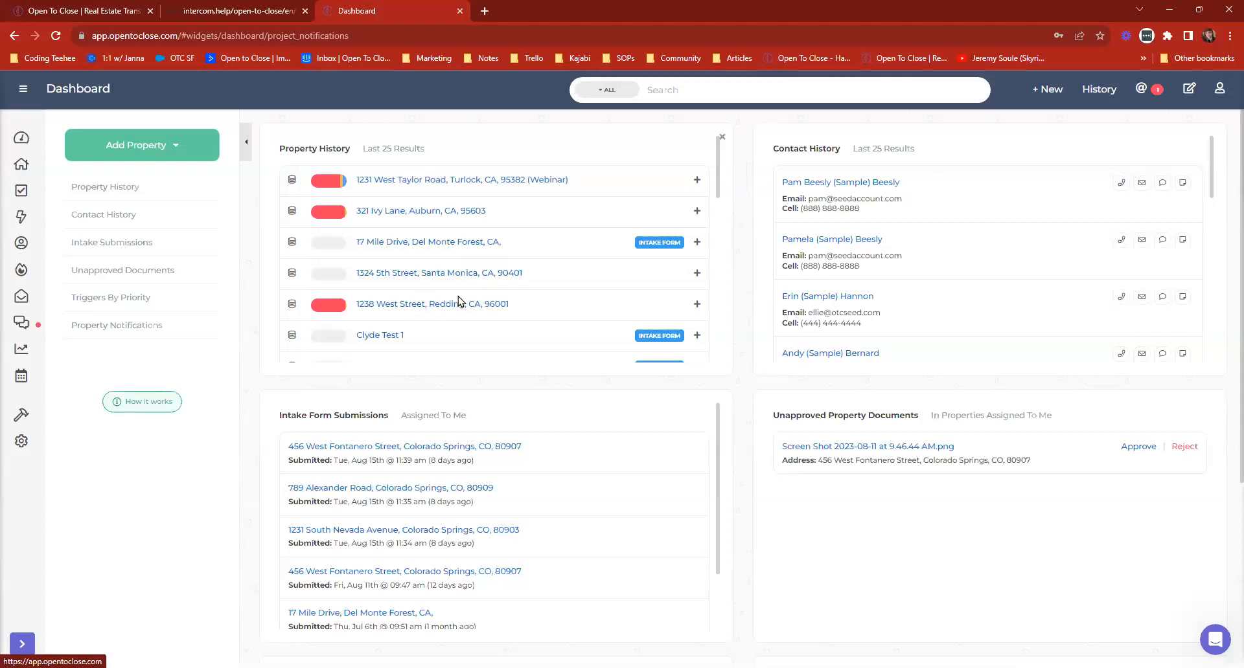
Look through the recent properties in the Property History widget.
scroll(516, 267, down, 1)
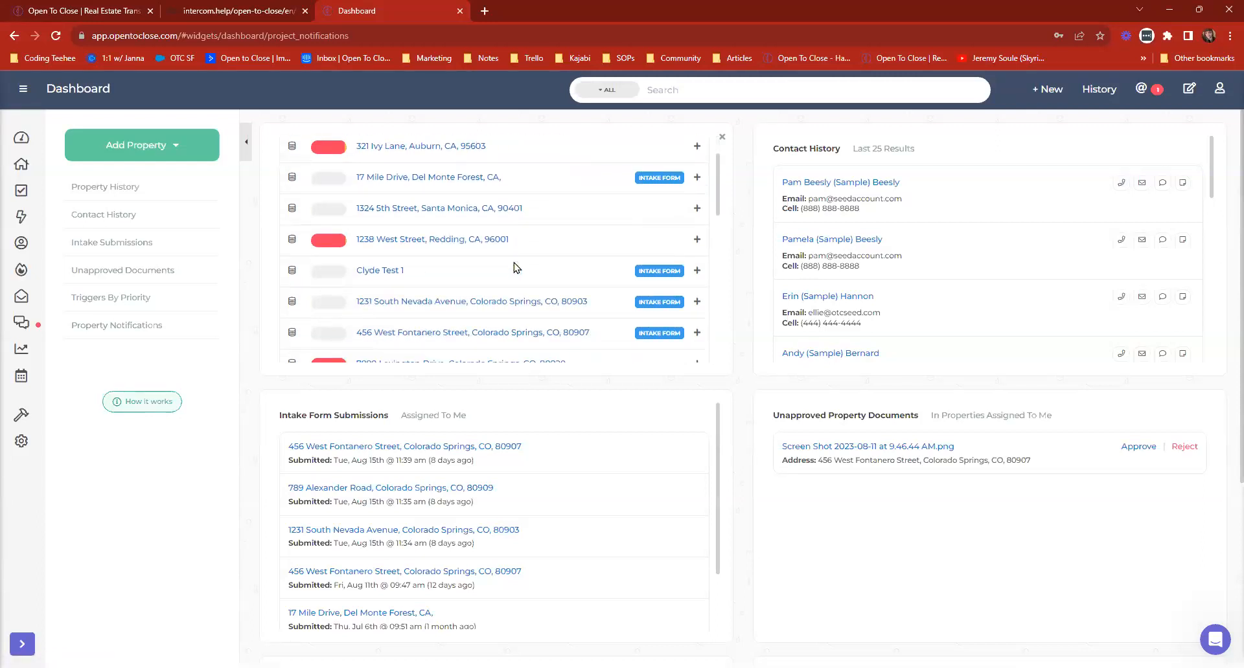
scroll(528, 233, down, 3)
scroll(531, 234, down, 6)
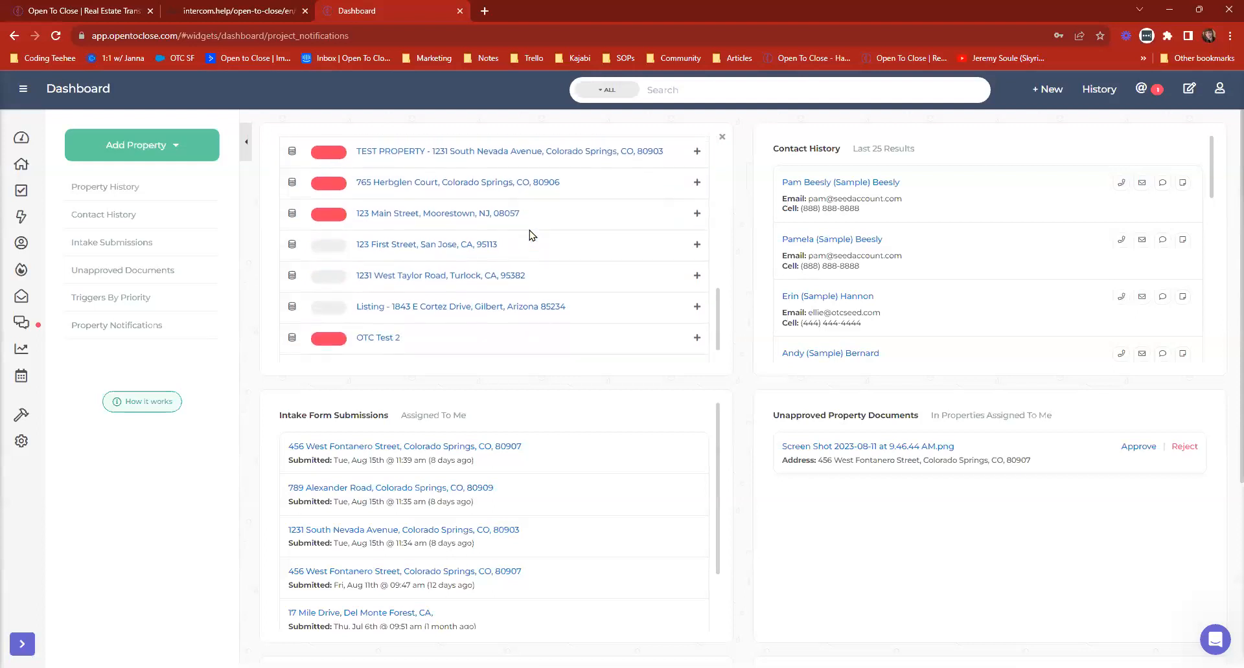
scroll(535, 216, up, 3)
scroll(535, 215, up, 10)
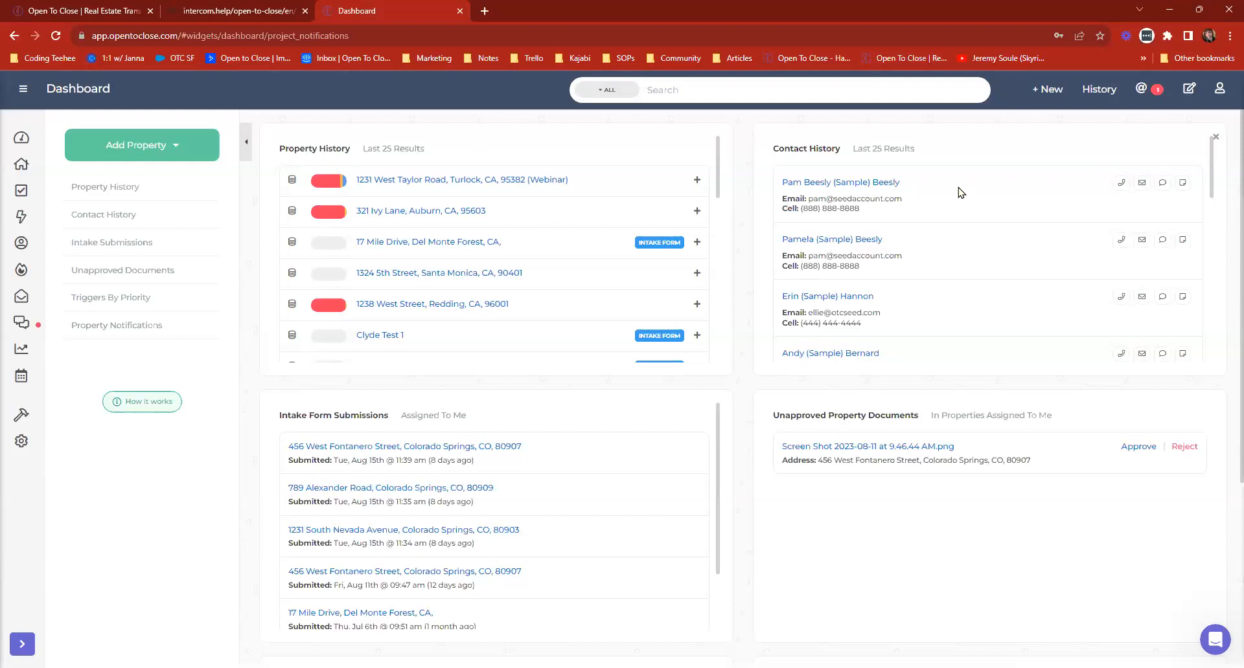
Open a contact's record from the Contacts list, close it, and return to the Dashboard.
click(21, 245)
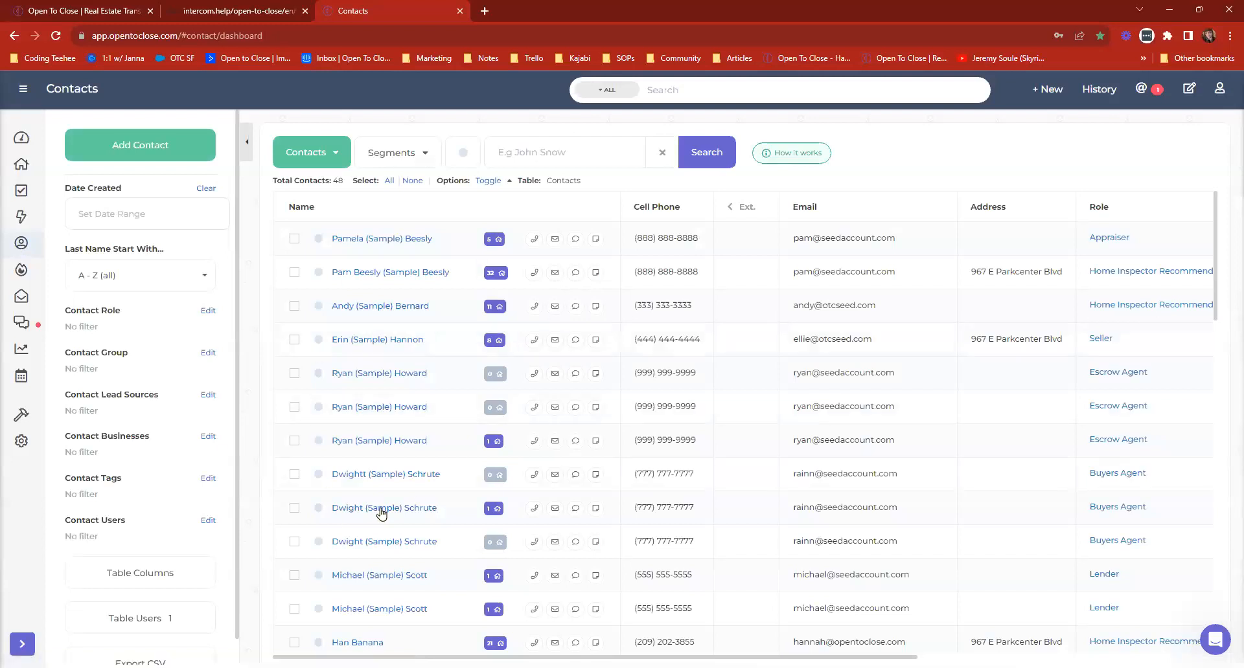
scroll(380, 513, down, 10)
click(358, 467)
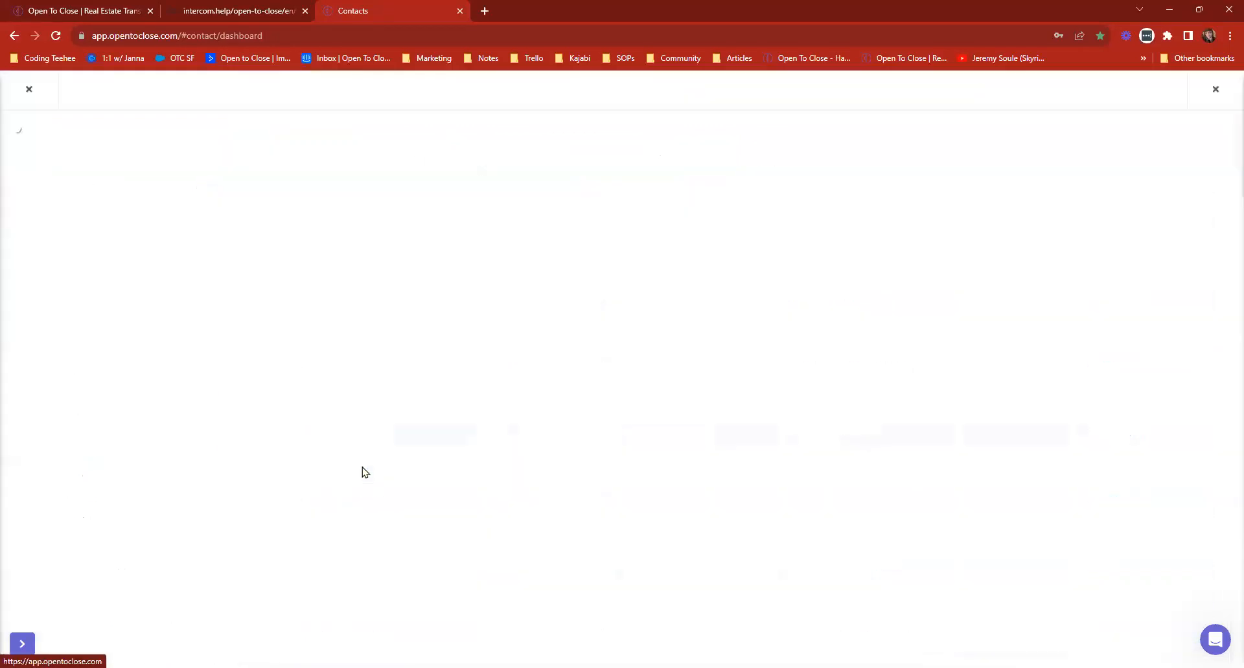
click(29, 89)
click(22, 138)
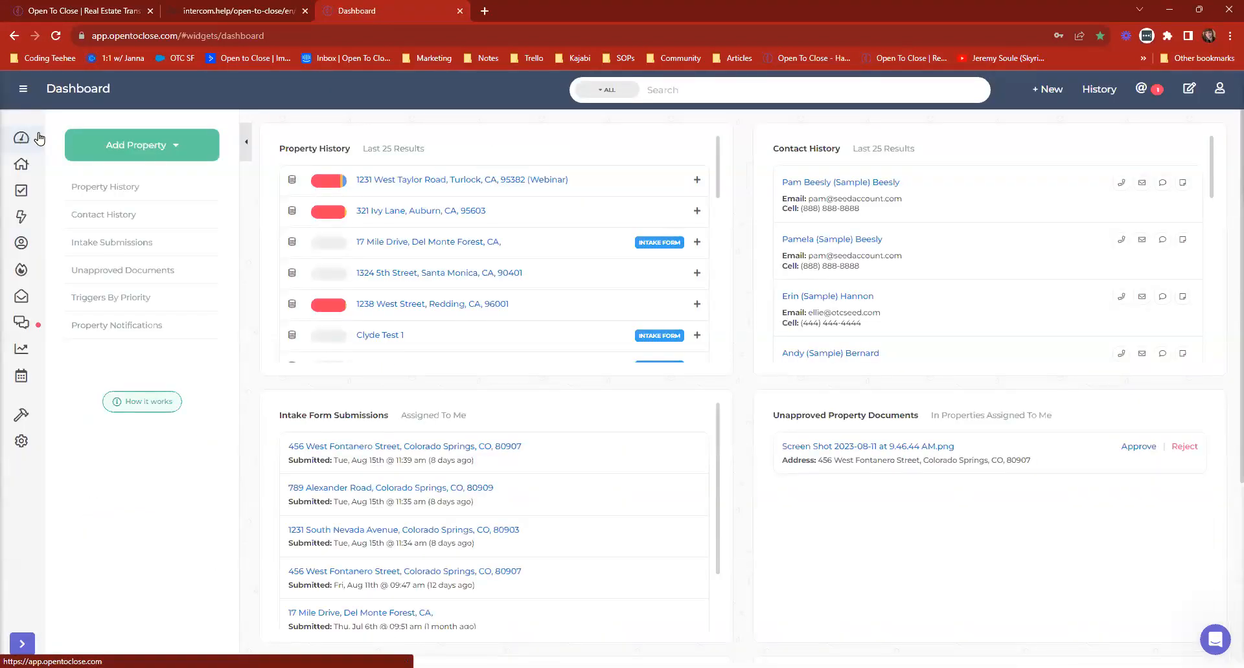
Look through the recent contacts in the Contact History widget.
scroll(995, 232, down, 2)
scroll(995, 232, down, 8)
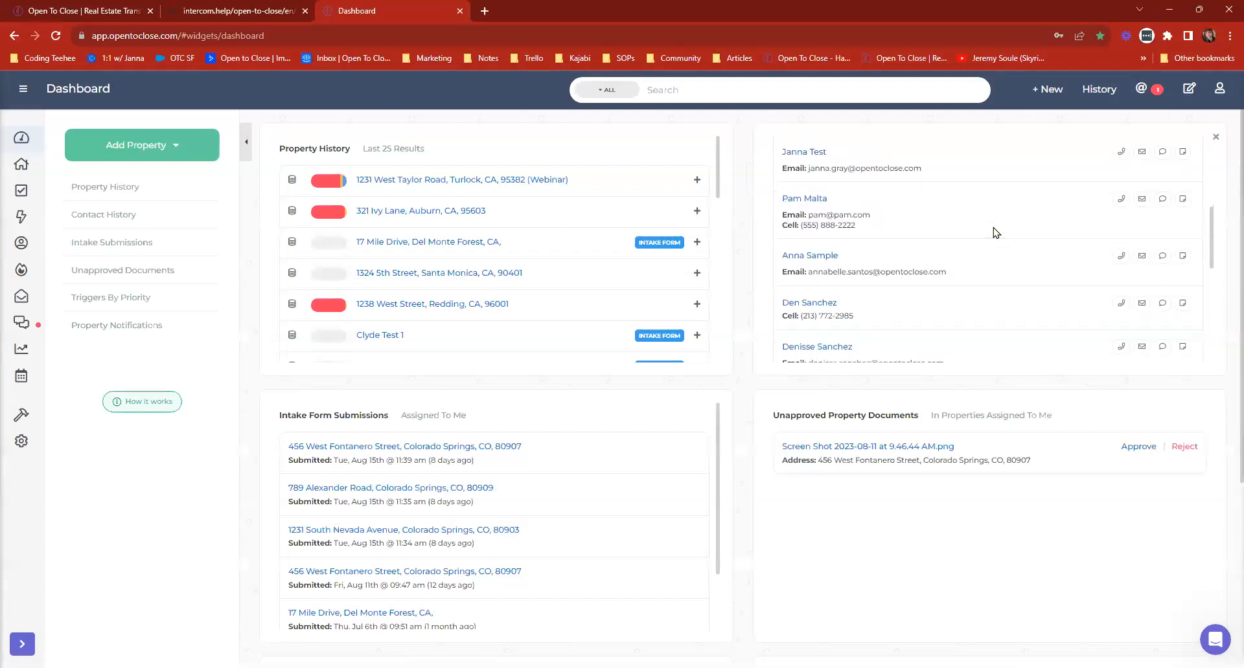
scroll(1005, 280, up, 10)
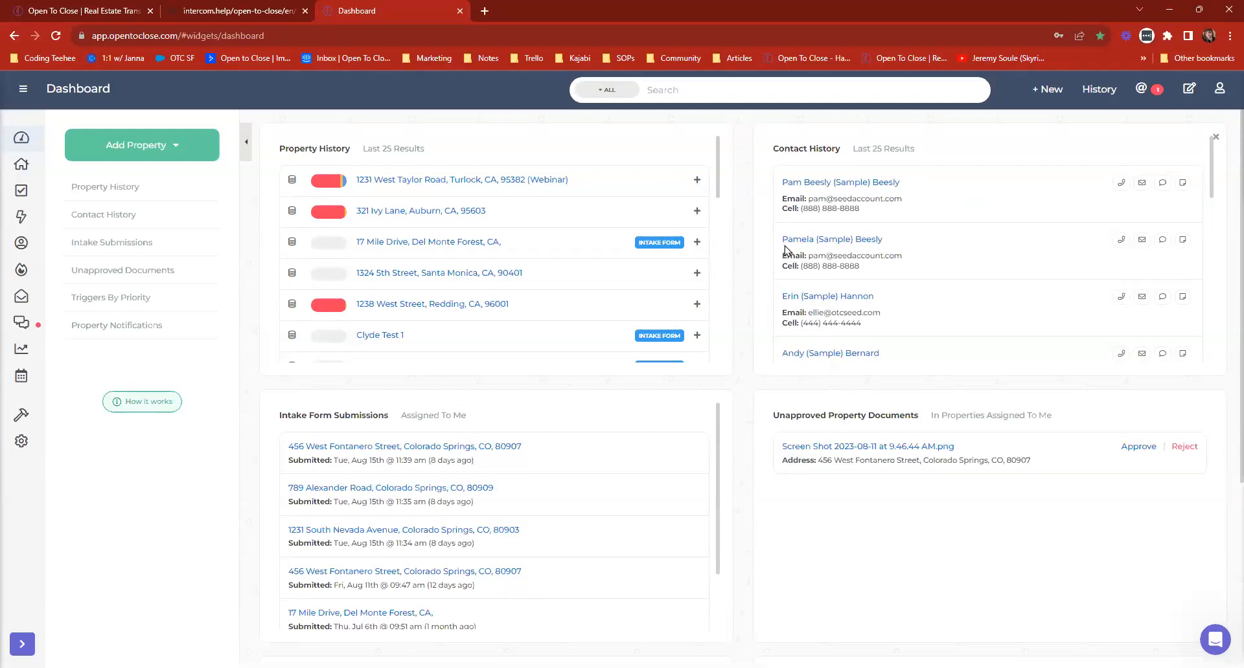
Review the Intake Form Submissions widget, open the property of its newest submission, and return to the Dashboard.
scroll(563, 382, down, 2)
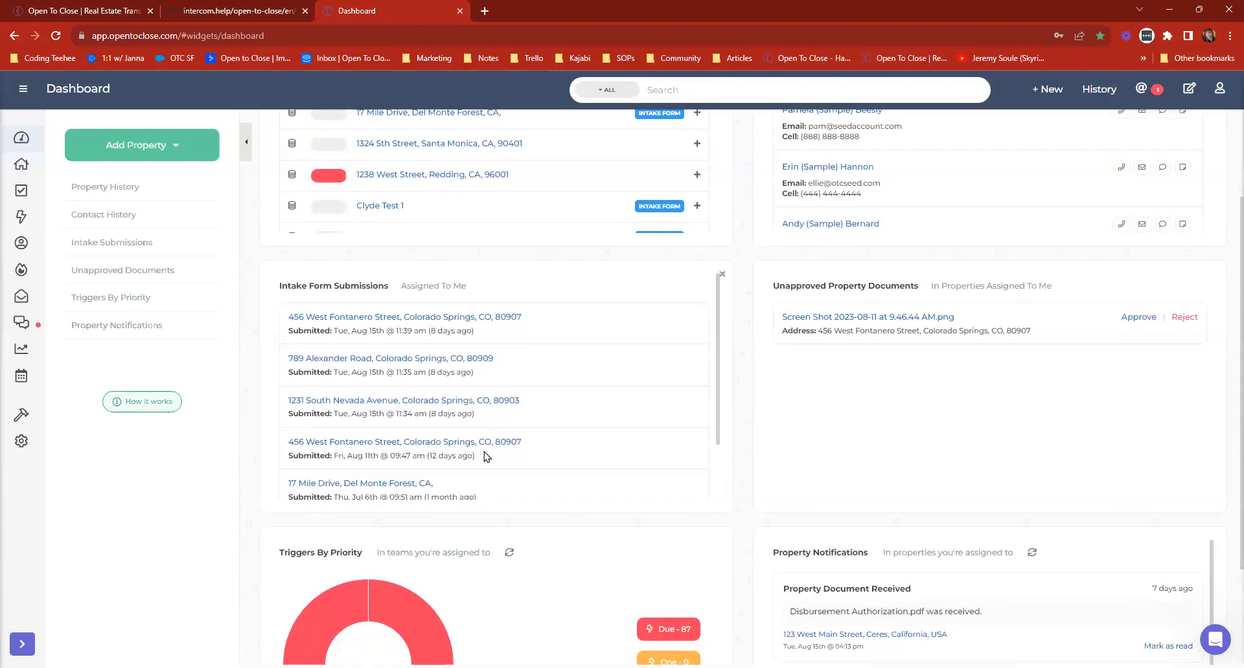
scroll(484, 333, down, 2)
scroll(512, 329, up, 2)
scroll(1004, 339, down, 1)
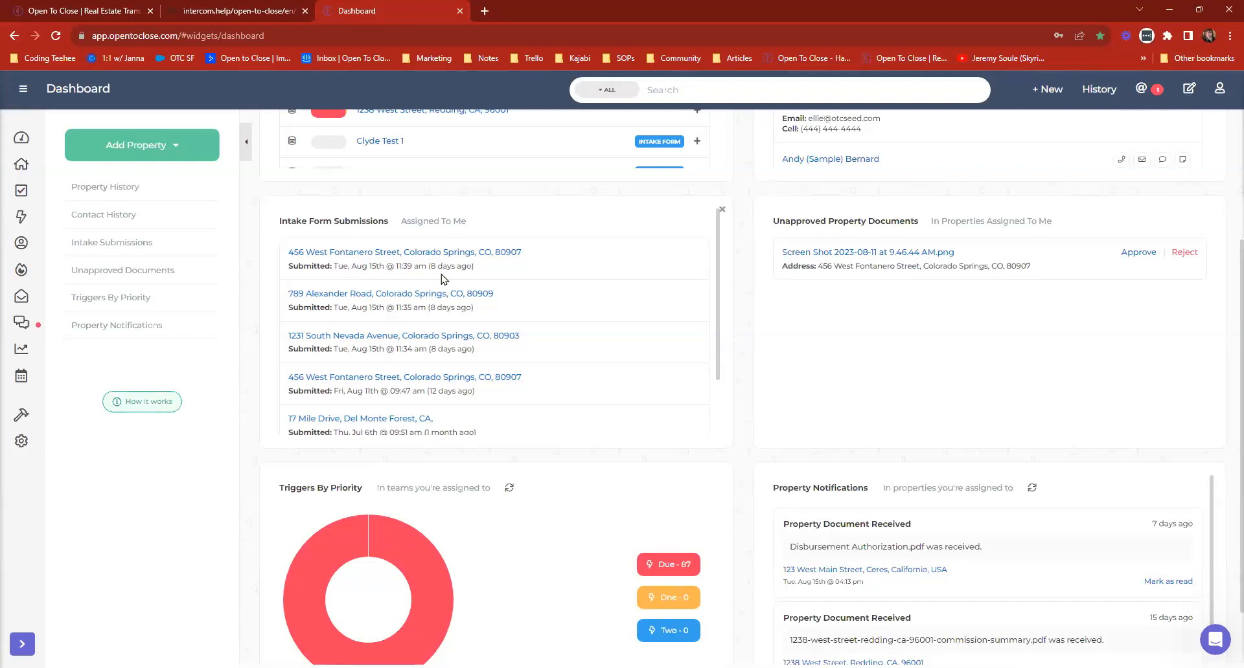
click(427, 255)
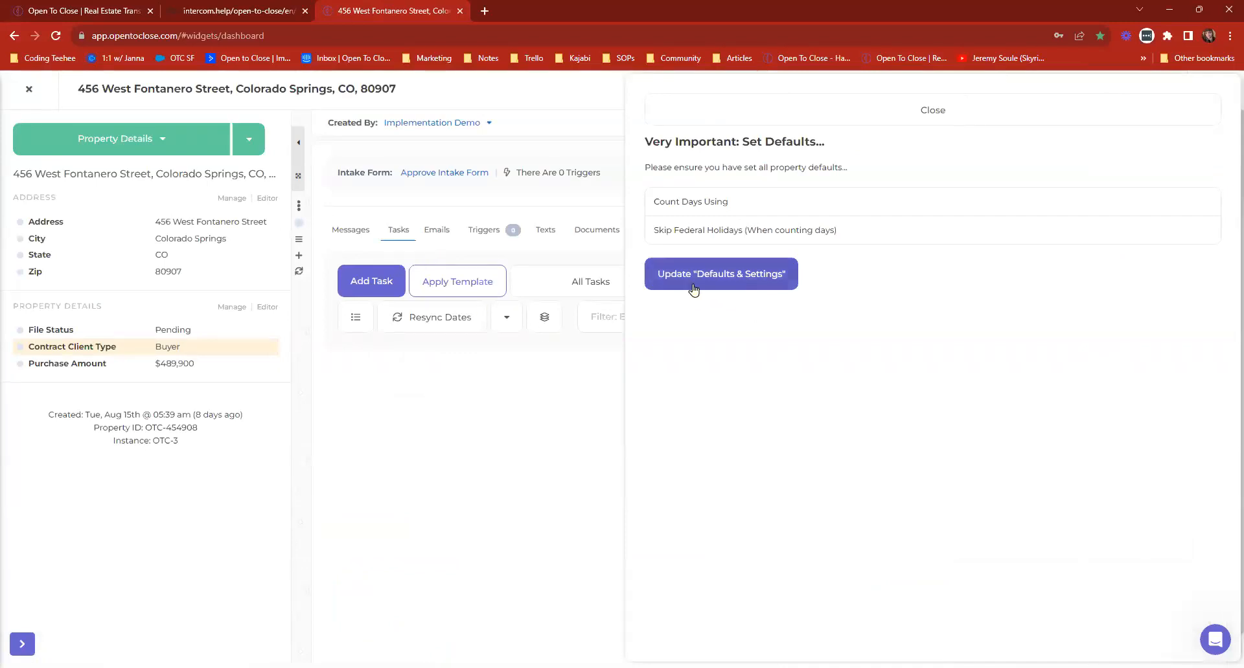
click(28, 88)
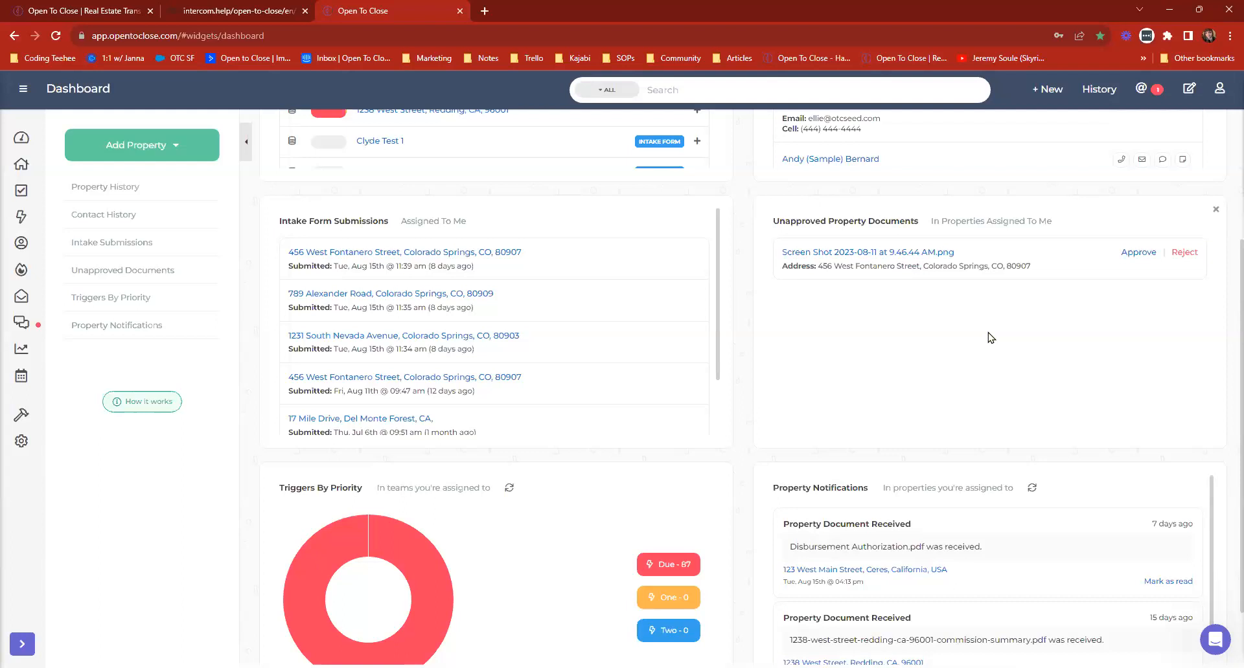
Open the unapproved screenshot document from the Unapproved Property Documents widget, view its file role choices, and close it.
click(860, 254)
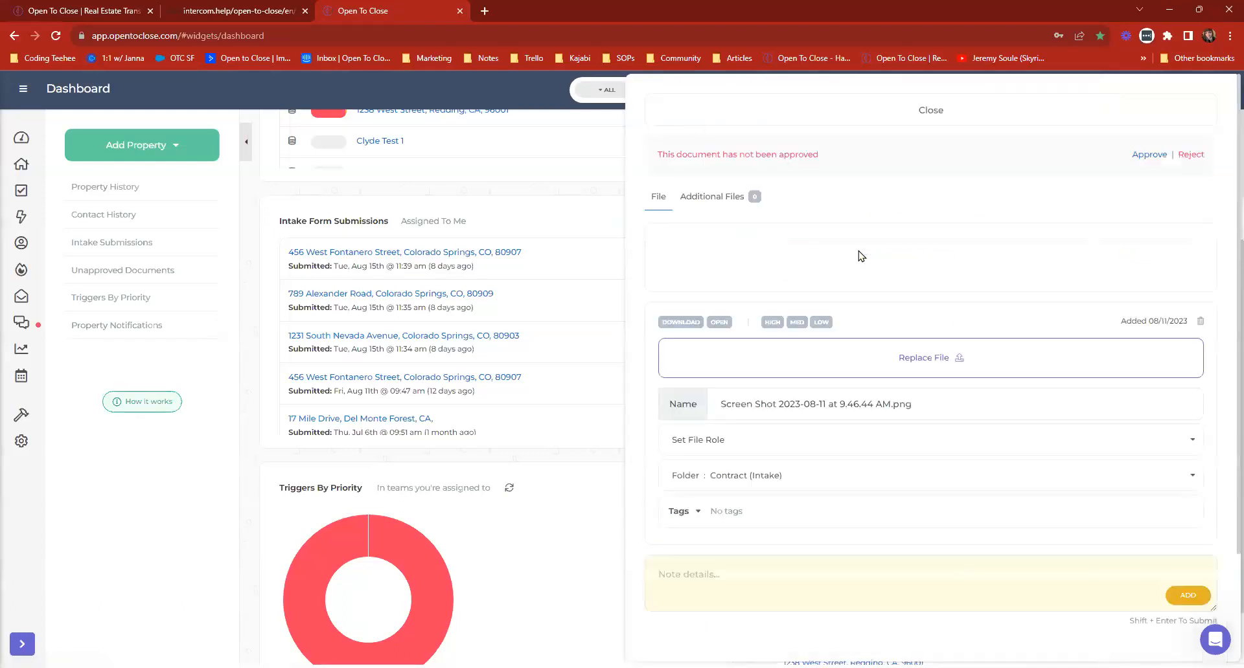
click(755, 457)
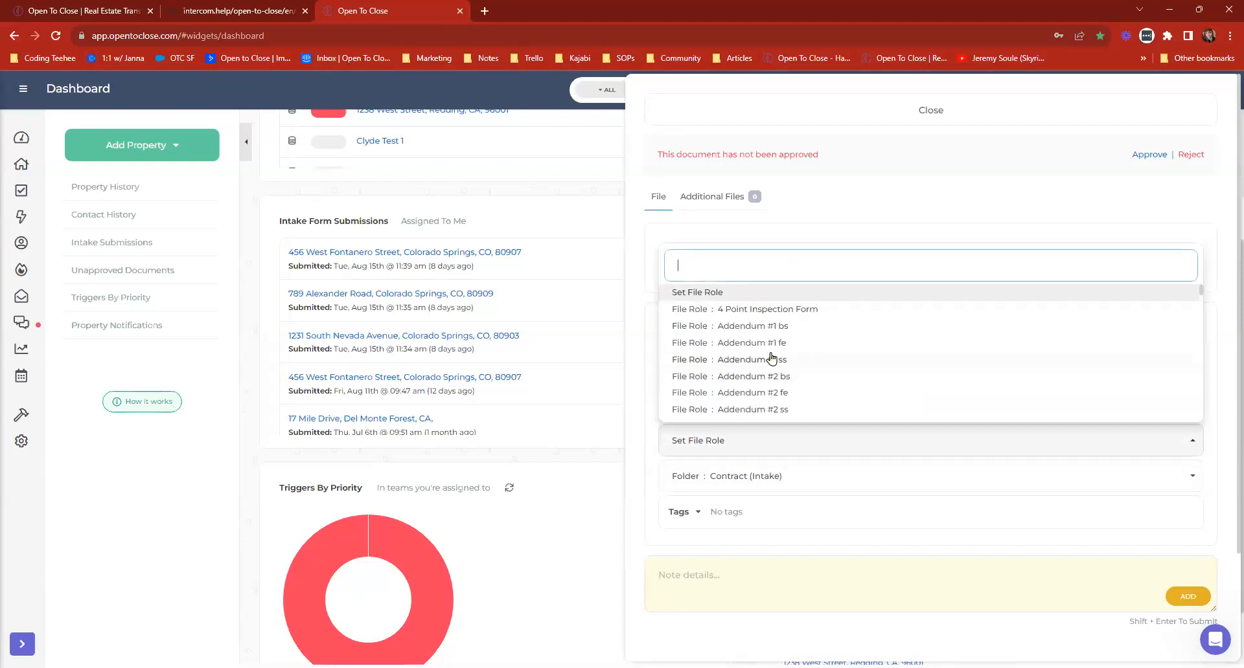
click(1045, 123)
Open the unapproved document's property, follow the intake form's document review to the Documents section, and return to the Dashboard.
click(944, 270)
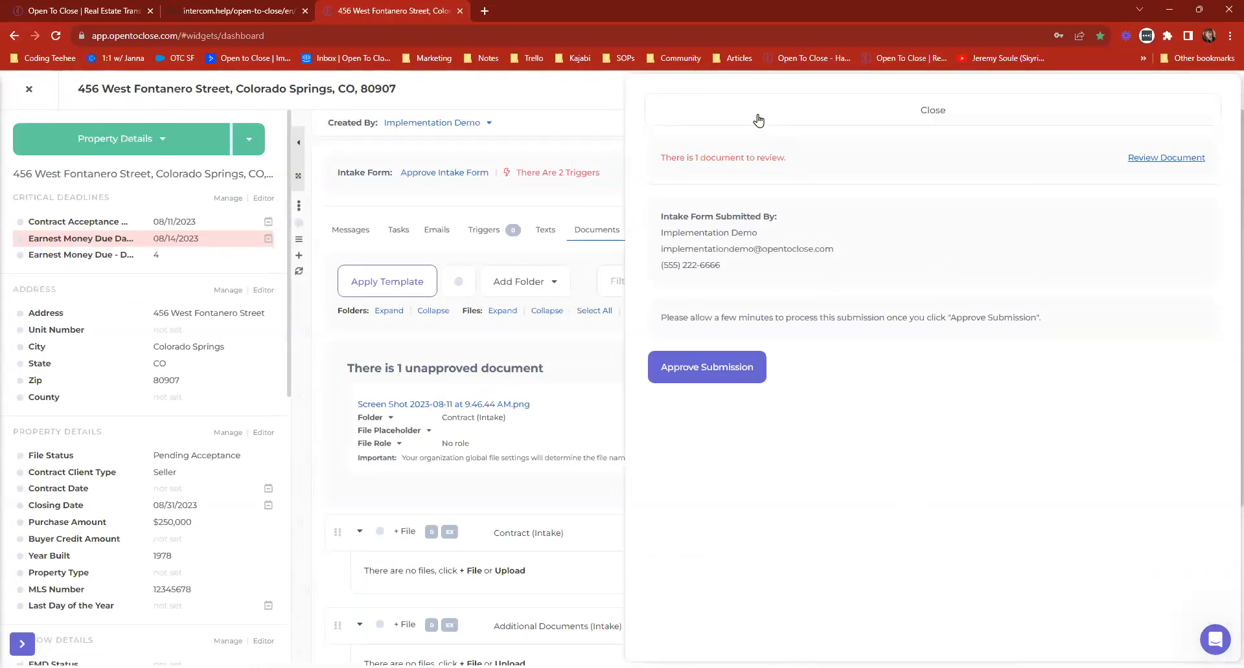
triple_click(764, 159)
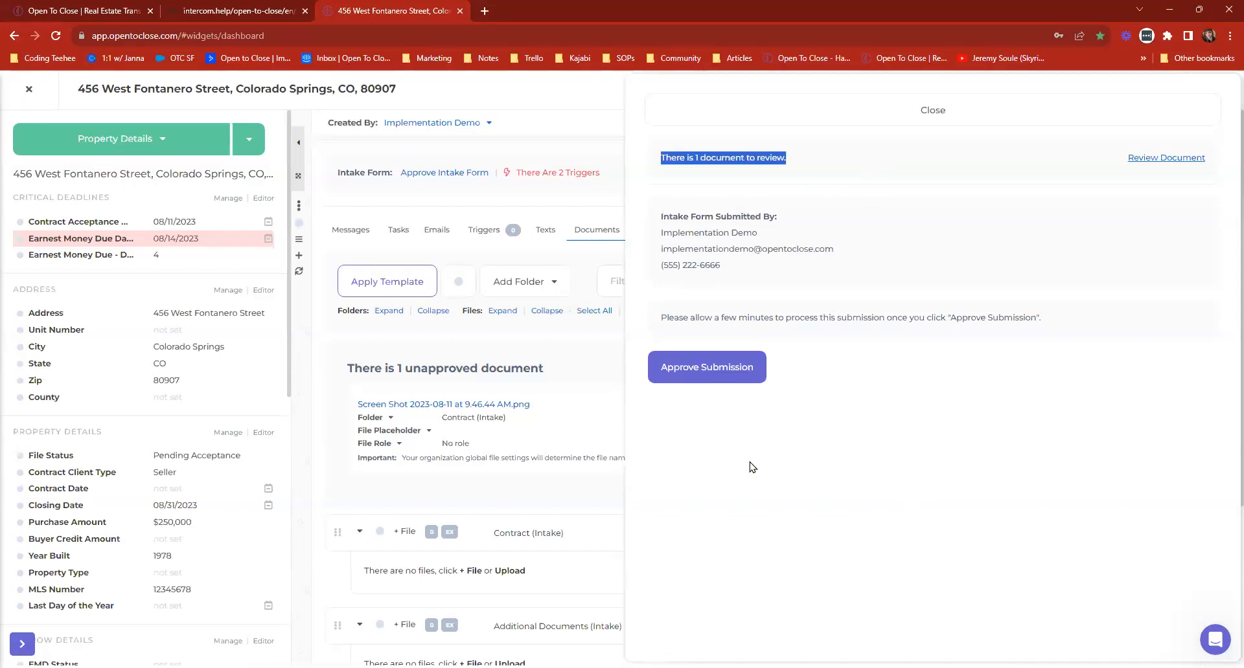
click(1164, 160)
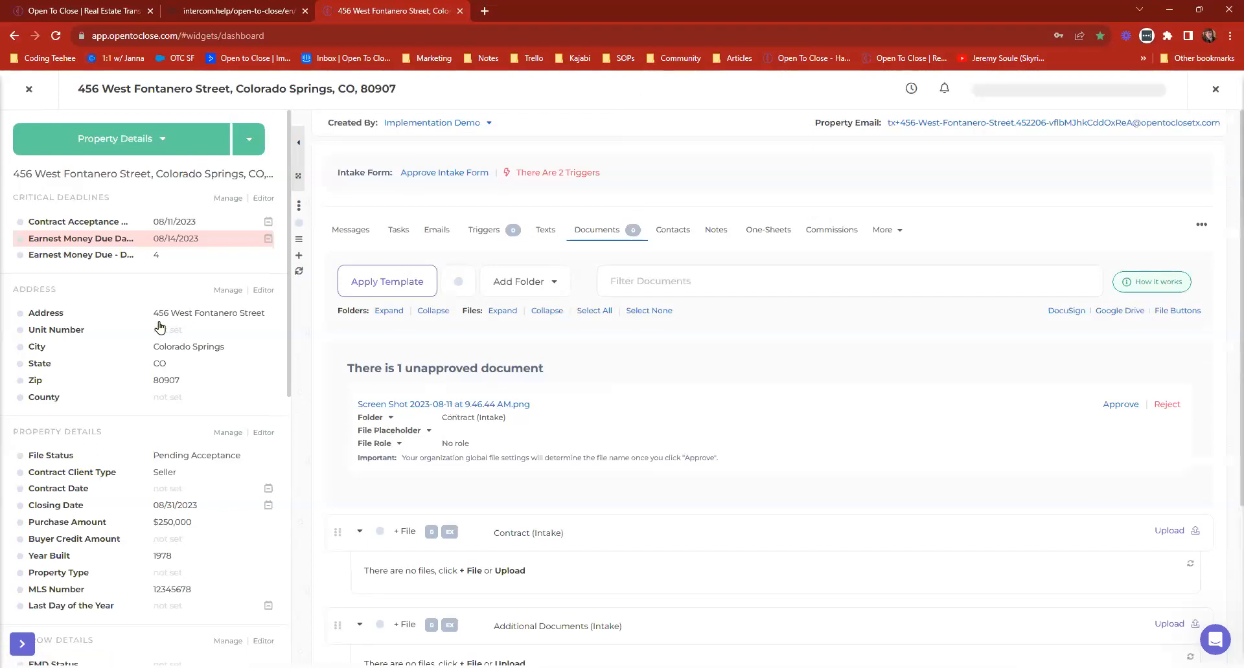
click(30, 91)
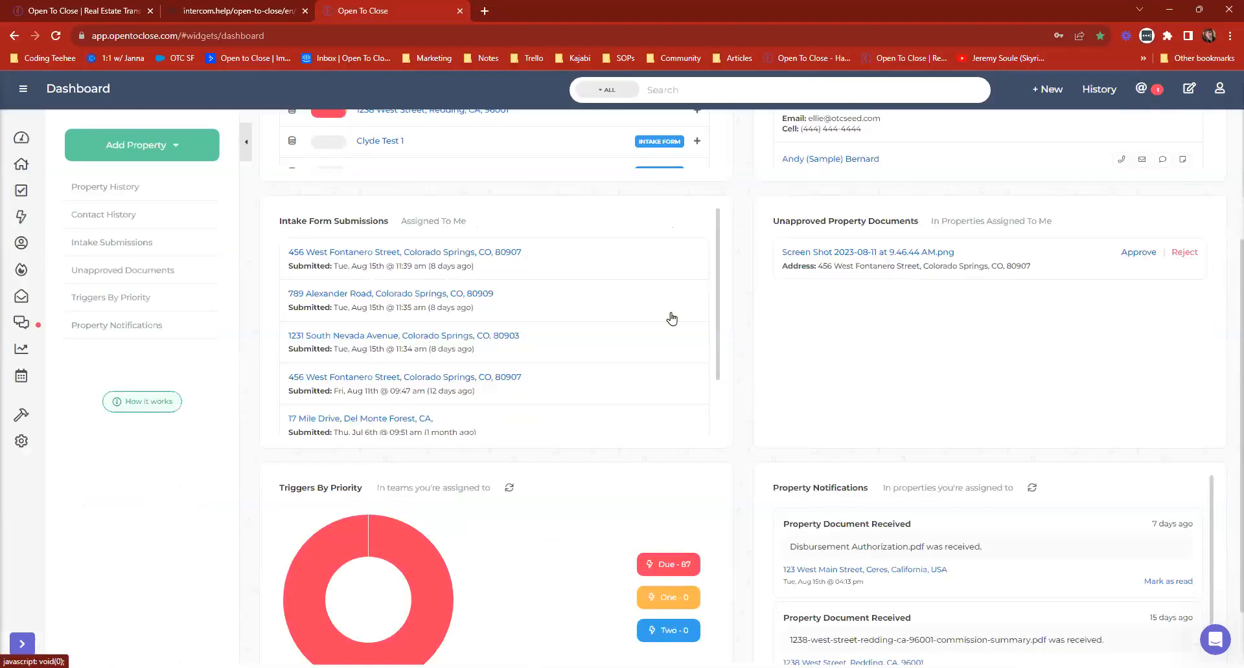
Open the due triggers from the Triggers By Priority widget and look through the list.
scroll(671, 318, down, 5)
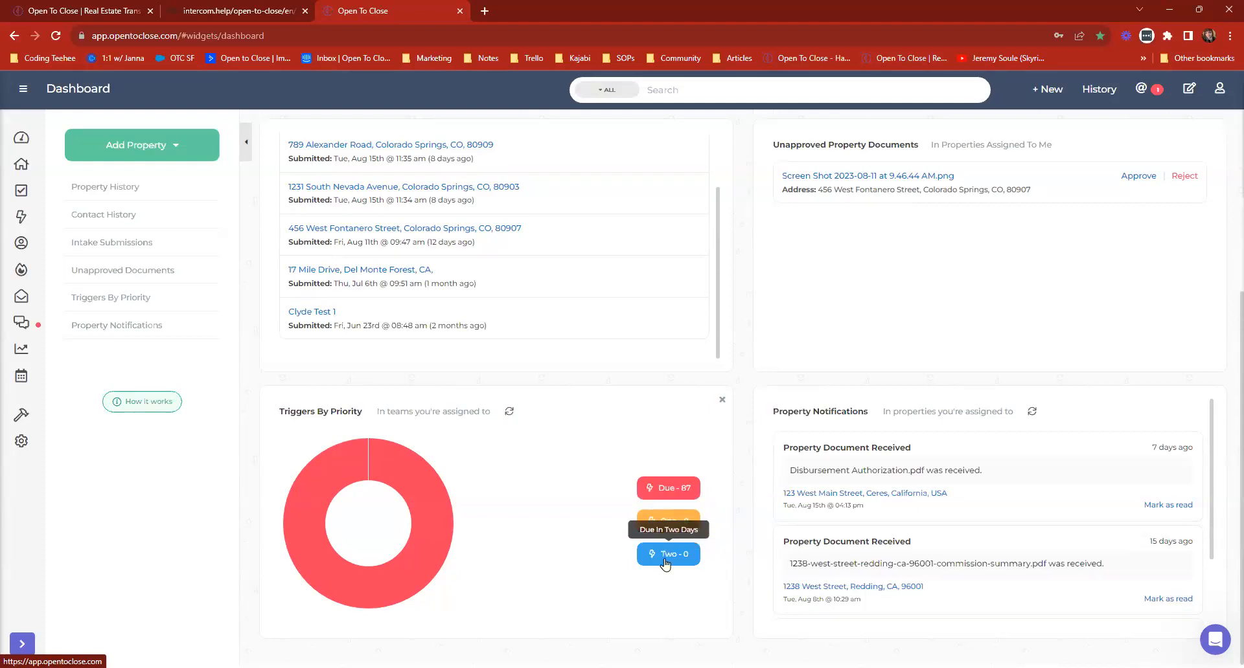
click(661, 496)
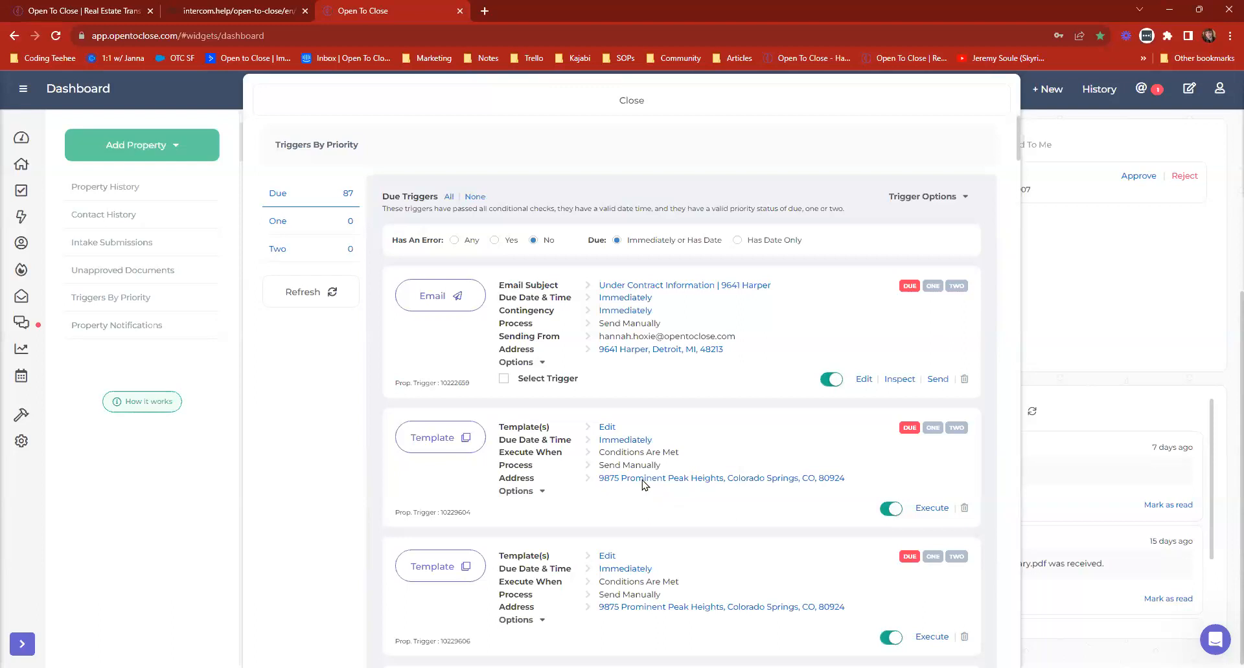
scroll(641, 490, down, 6)
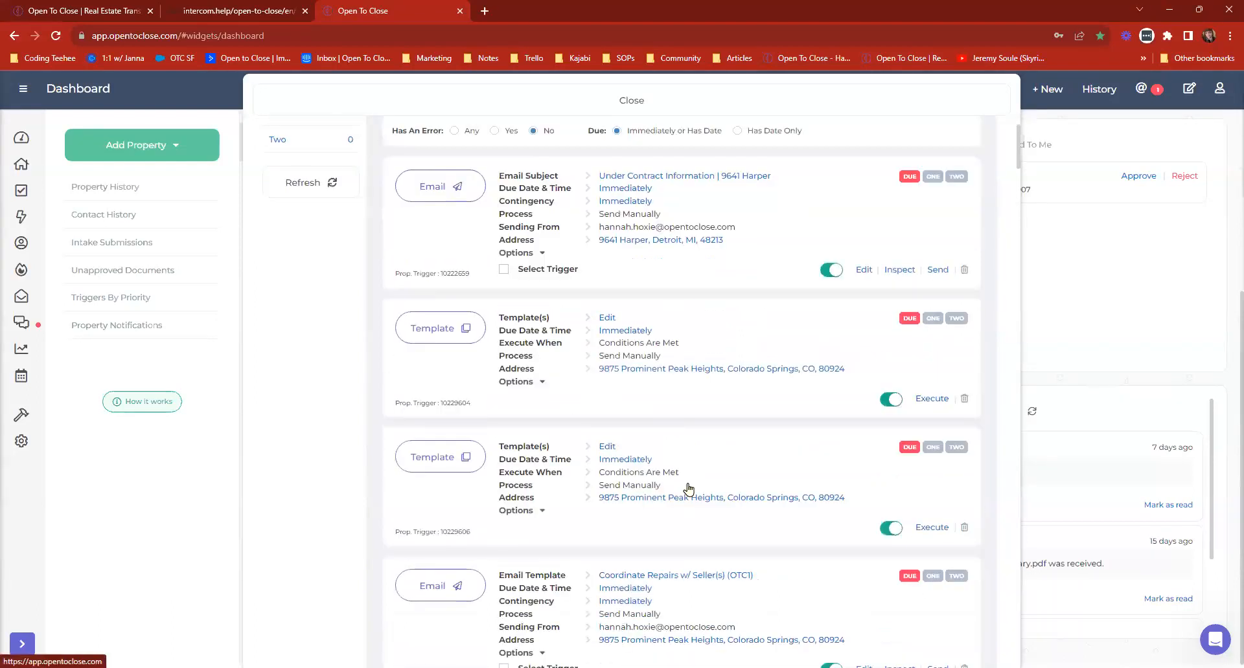
scroll(671, 500, down, 7)
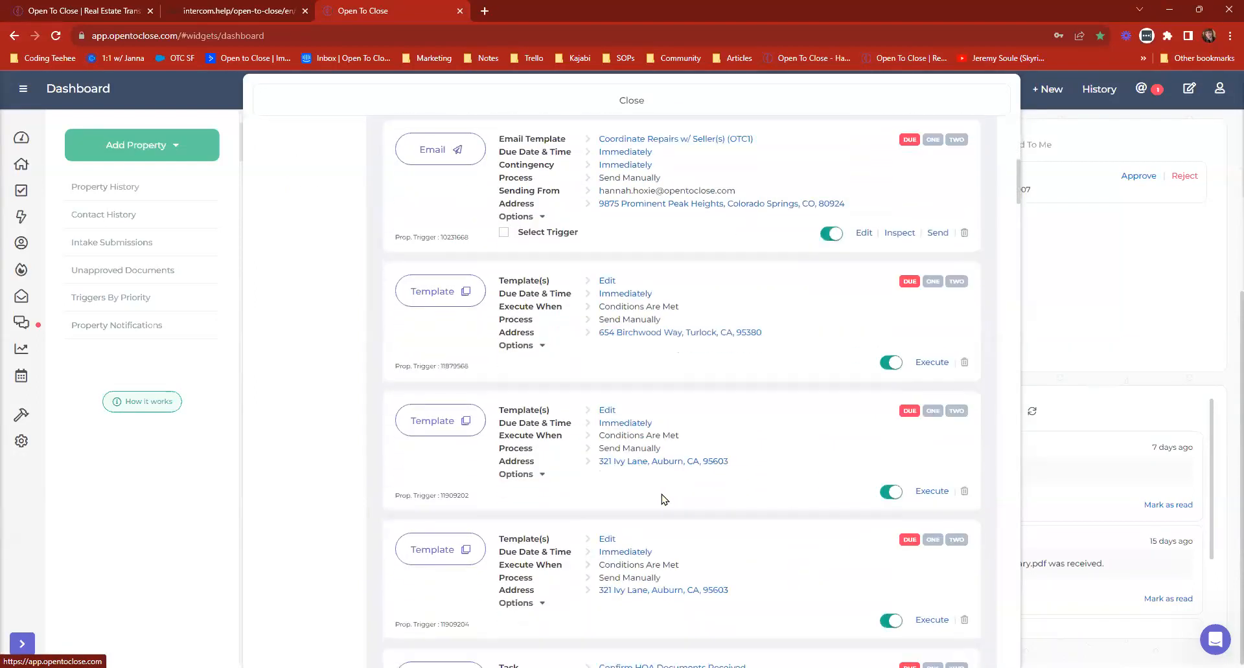
scroll(612, 511, down, 2)
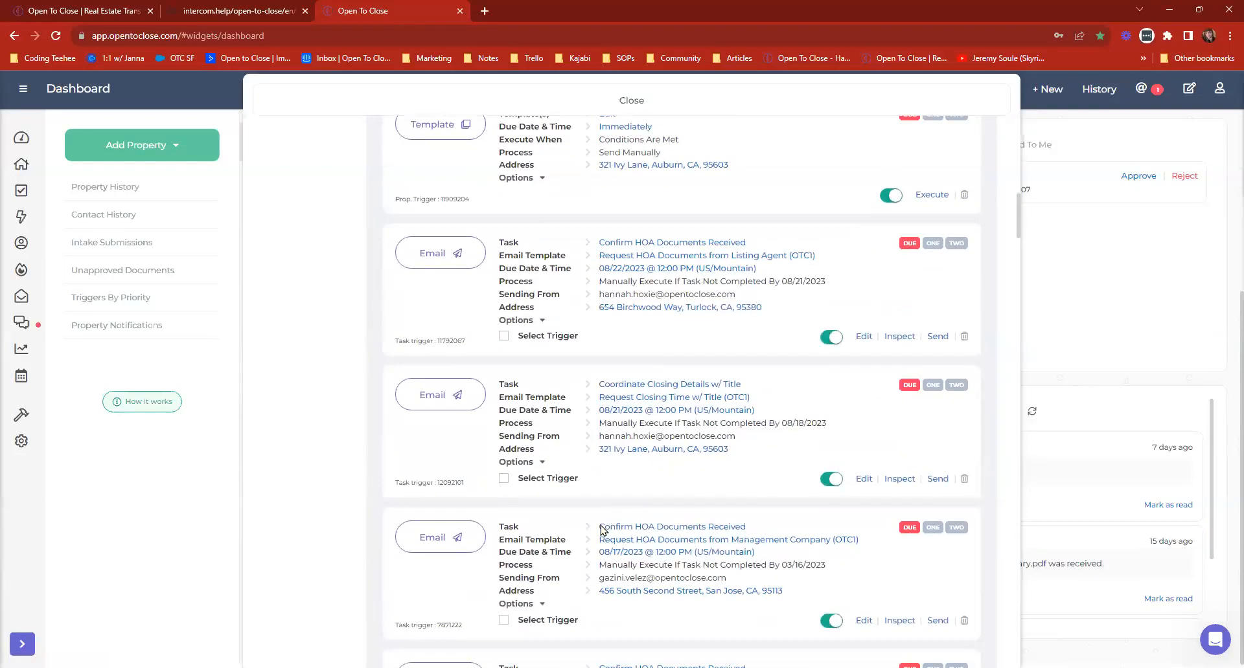
scroll(771, 588, up, 15)
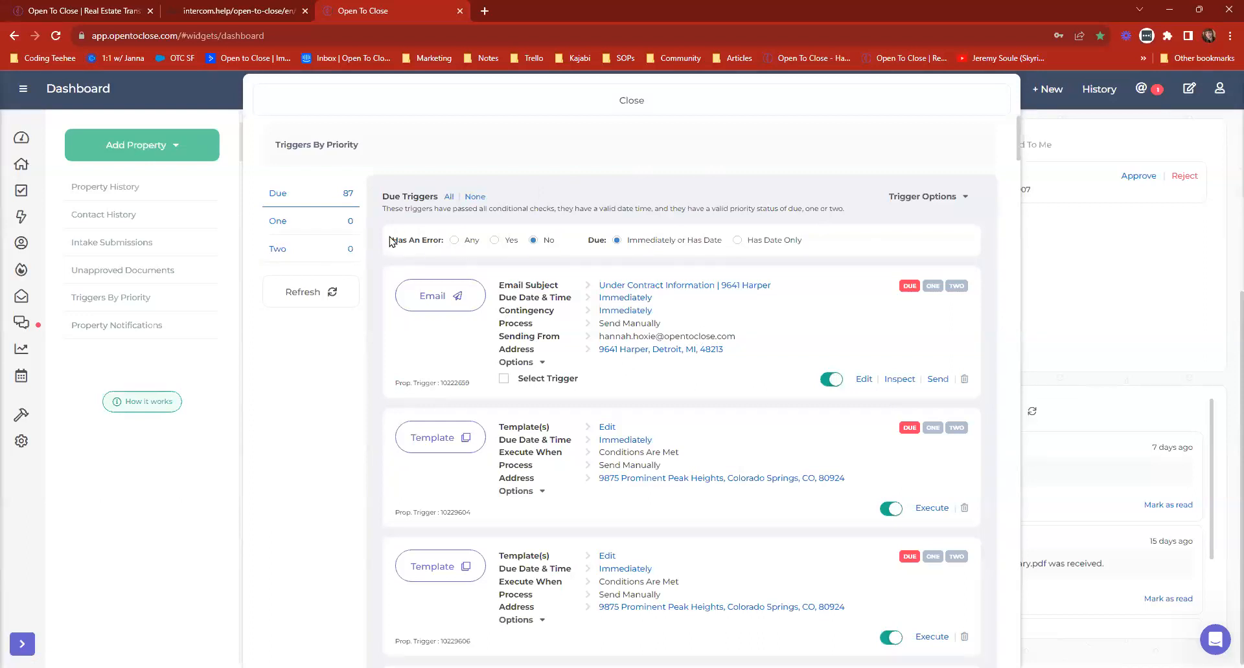
Filter the due triggers by Has Date Only and switch the filter back to Immediately or Has Date.
drag(391, 237, 461, 240)
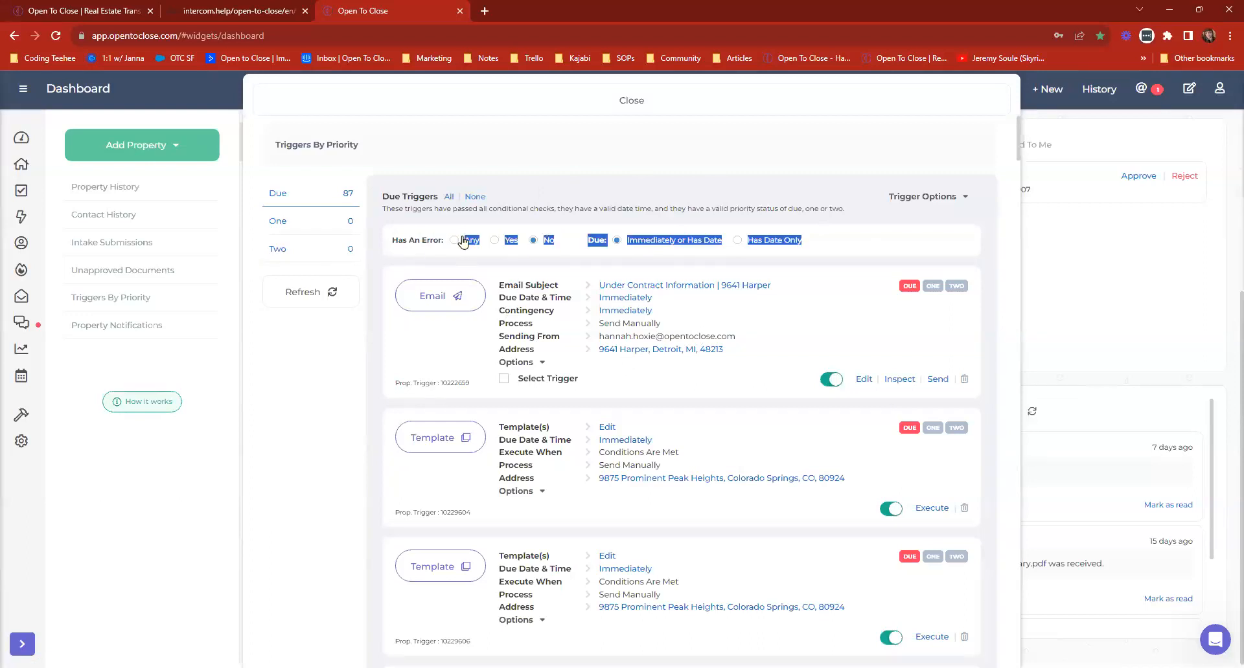
click(524, 245)
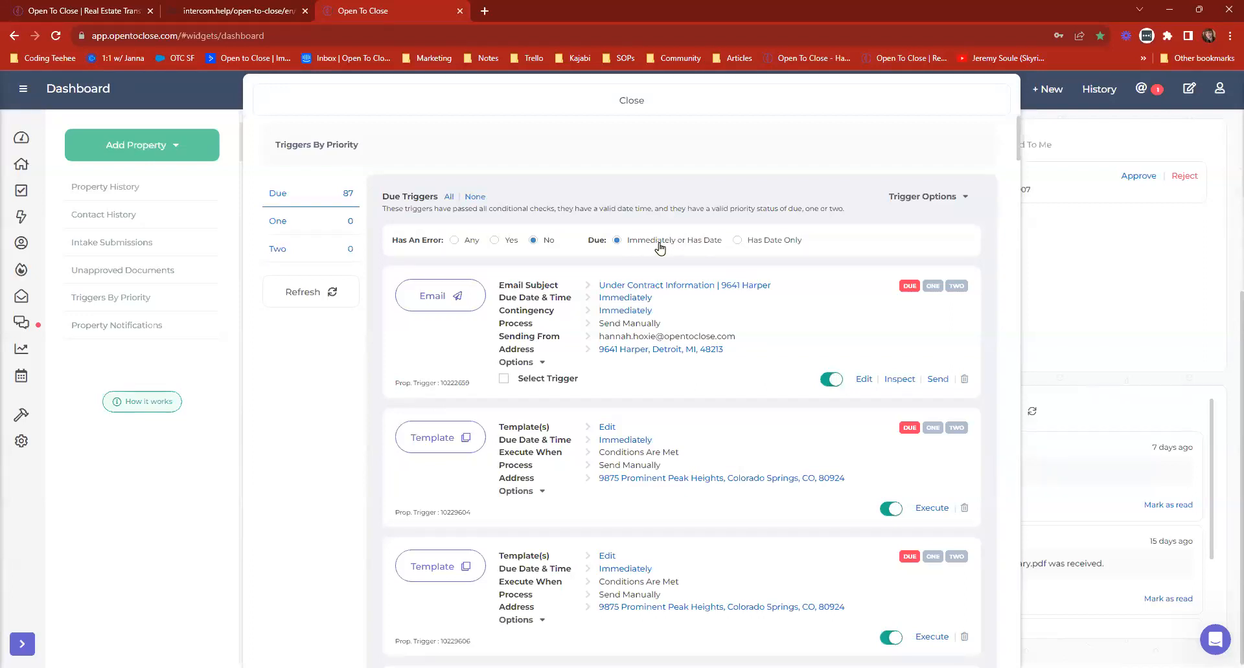
click(744, 244)
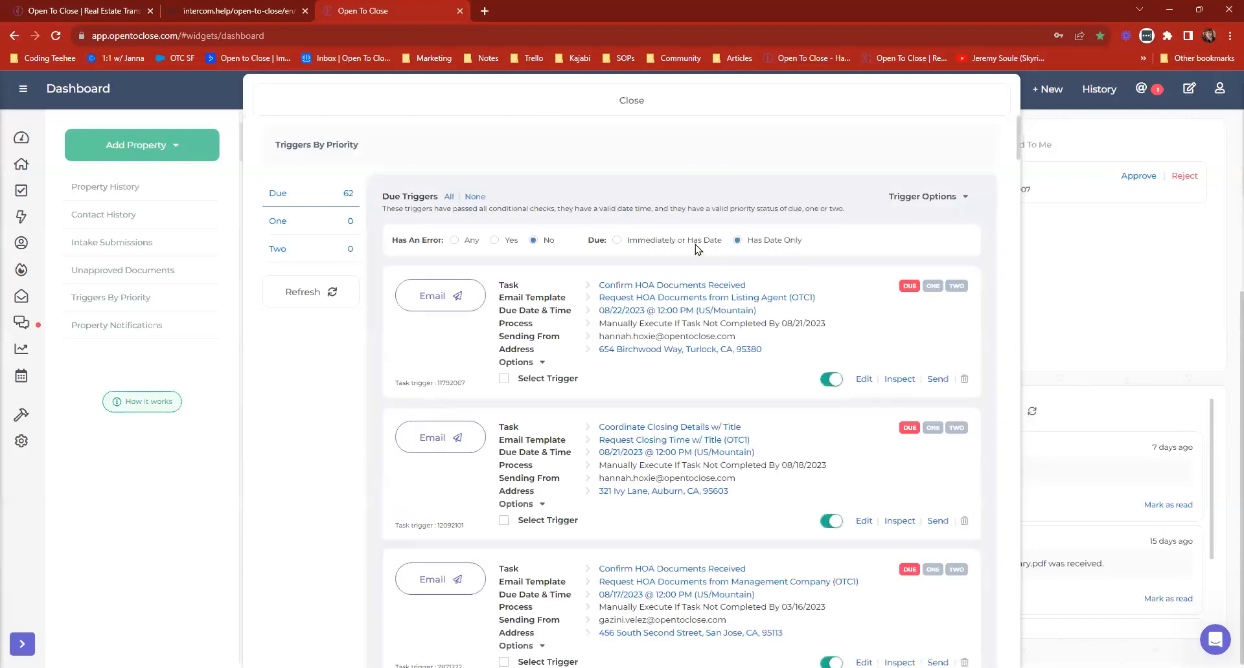
click(673, 247)
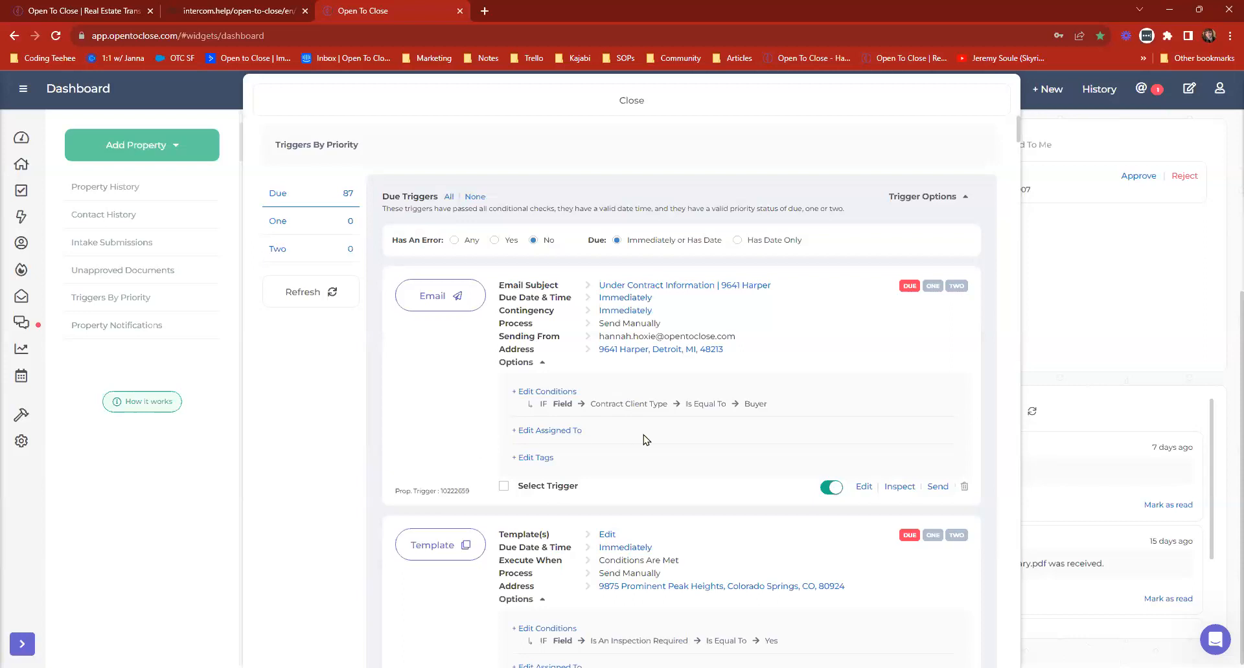
Hide the expanded trigger options and select the Under Contract Information, Coordinate Repairs w/ Seller(s) (OTC1) and Request HOA Documents from Listing Agent (OTC1) email triggers.
click(950, 198)
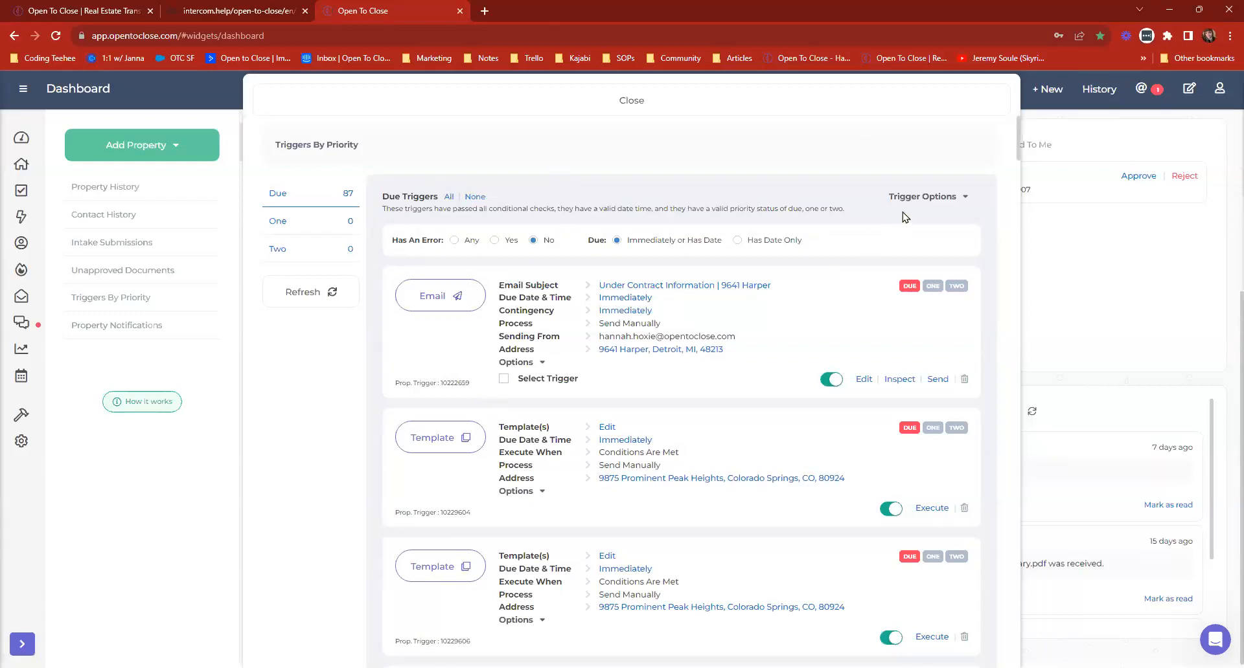
click(504, 379)
scroll(506, 382, down, 4)
scroll(522, 448, down, 2)
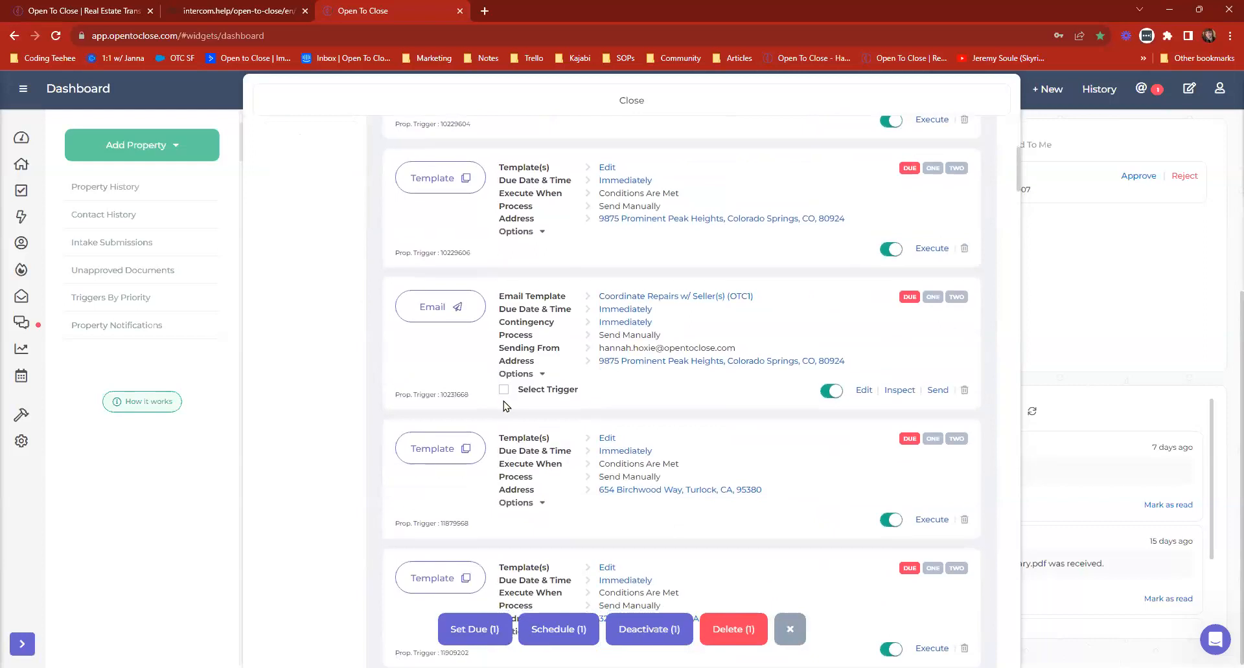
click(503, 390)
scroll(508, 396, down, 2)
scroll(509, 397, down, 5)
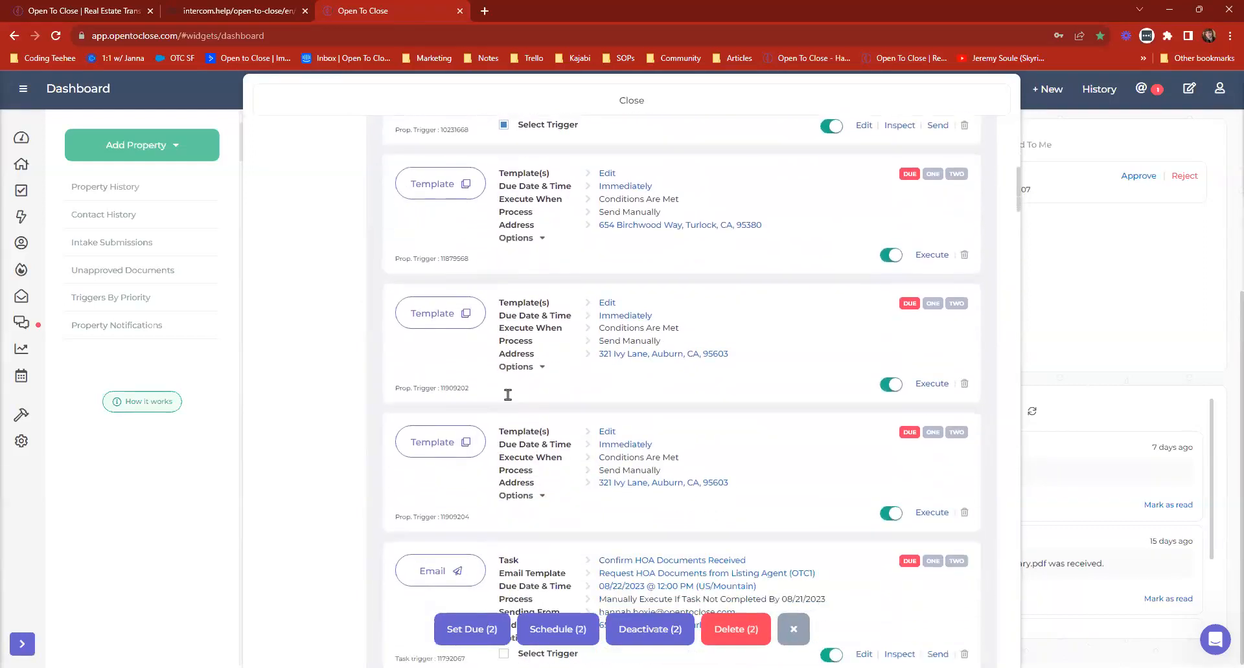
click(503, 465)
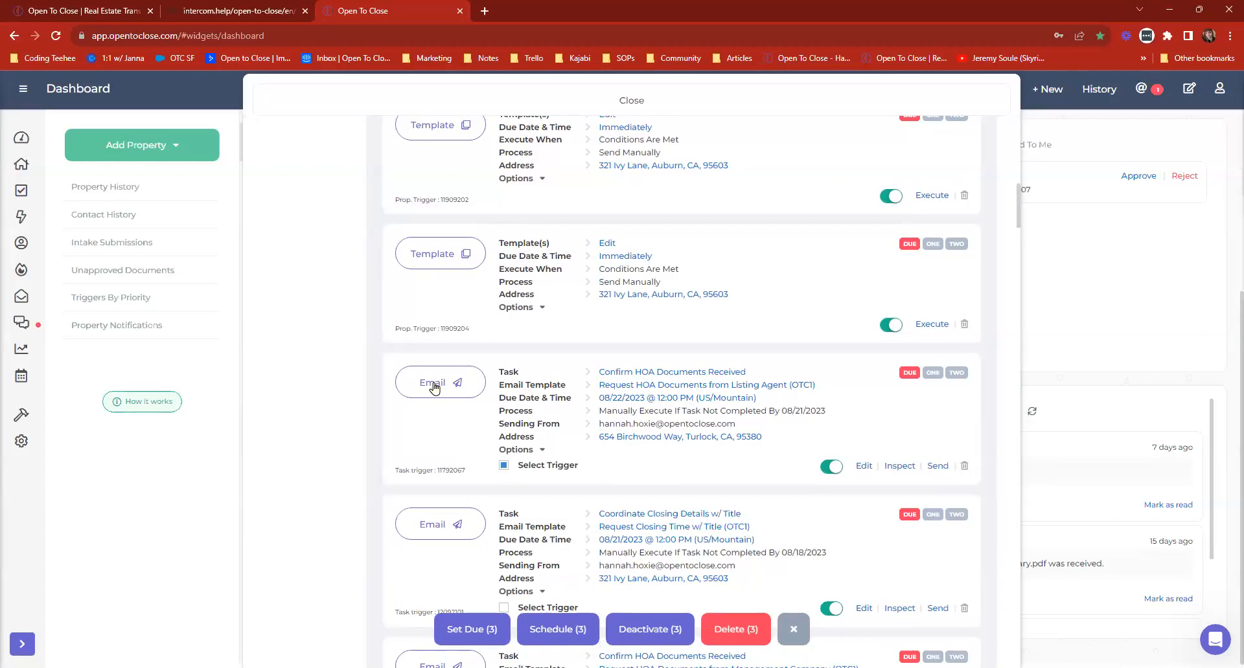
View the bulk scheduling options for the three selected triggers, close them without scheduling, and clear the trigger selection.
click(561, 632)
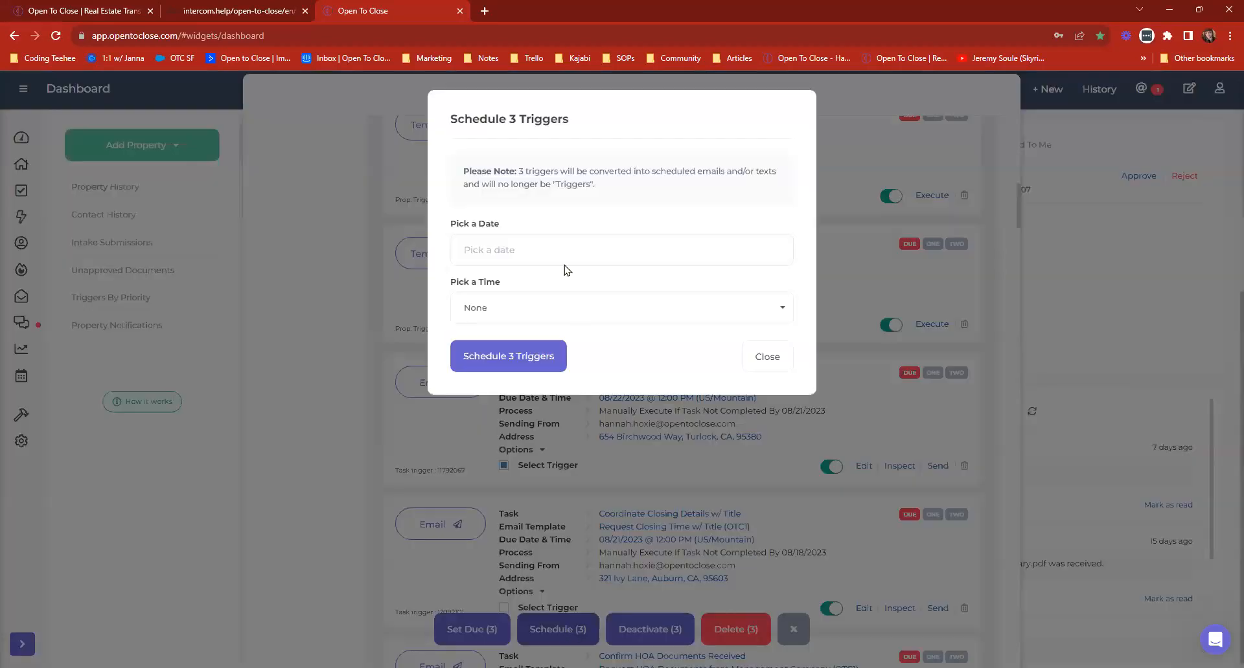
click(756, 363)
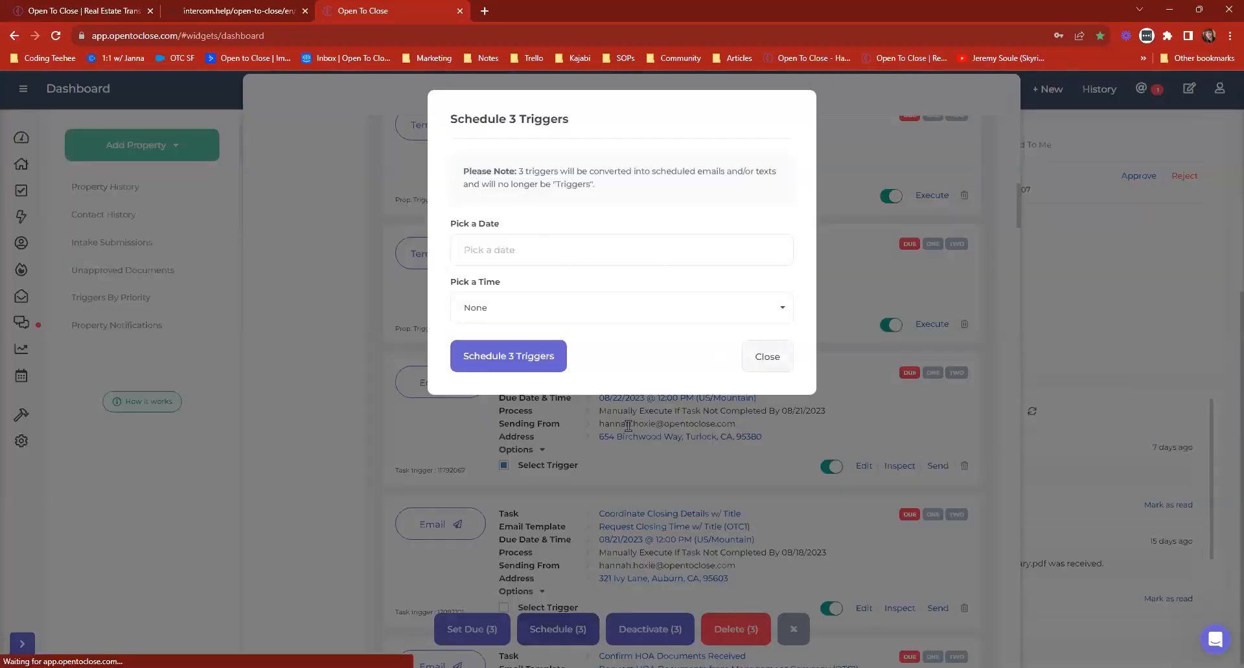
scroll(653, 438, up, 6)
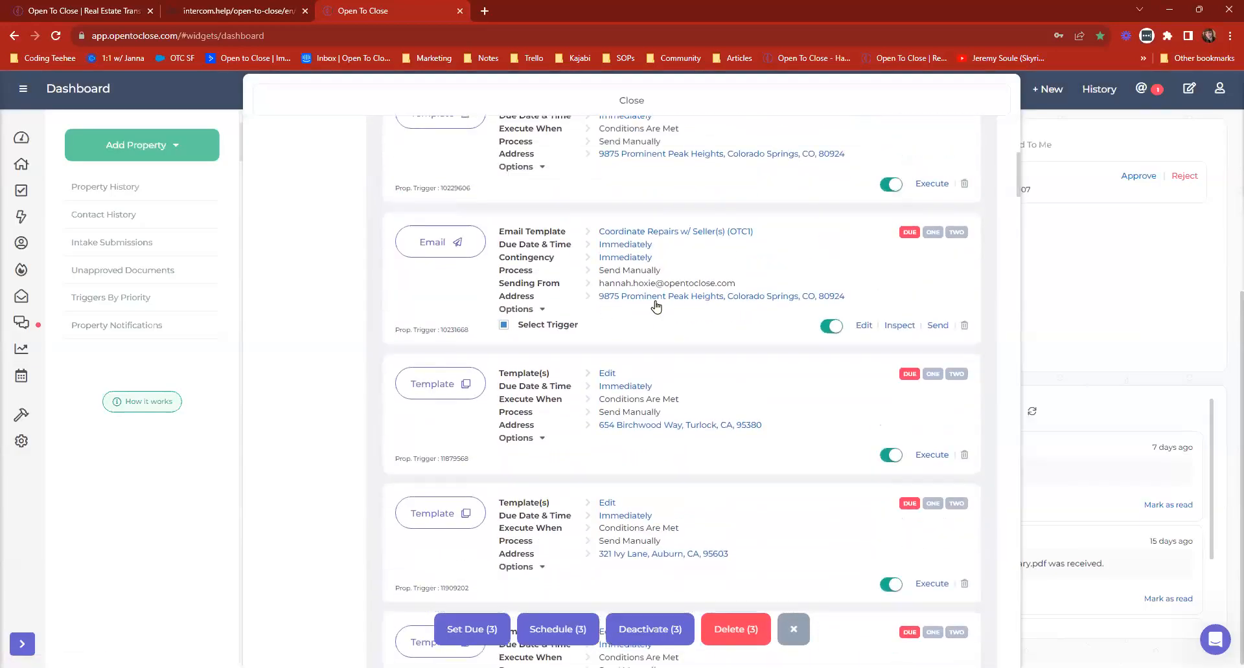
scroll(651, 285, up, 4)
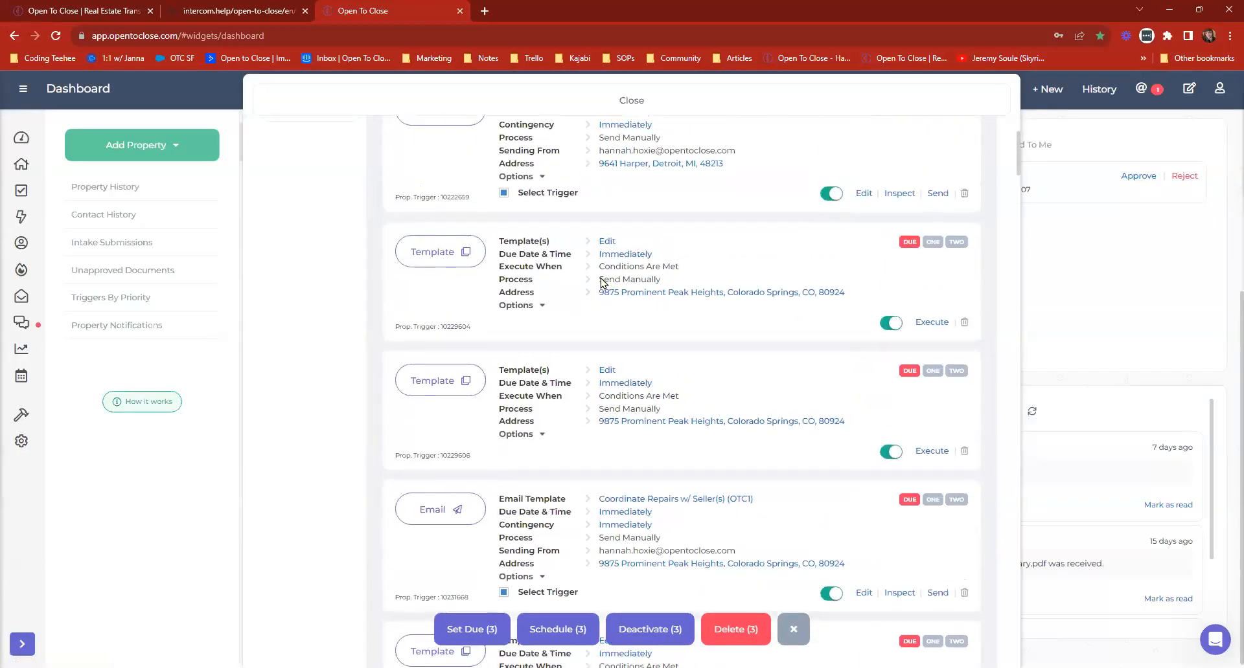
scroll(609, 288, up, 3)
scroll(655, 416, down, 10)
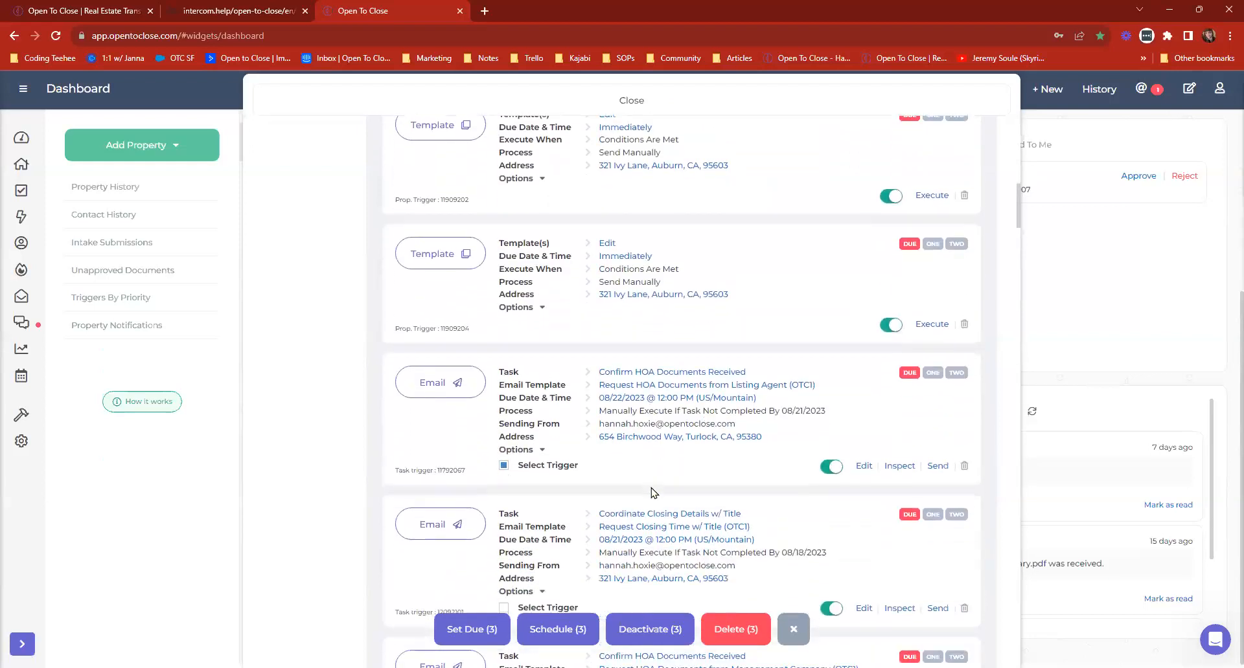
scroll(666, 440, up, 6)
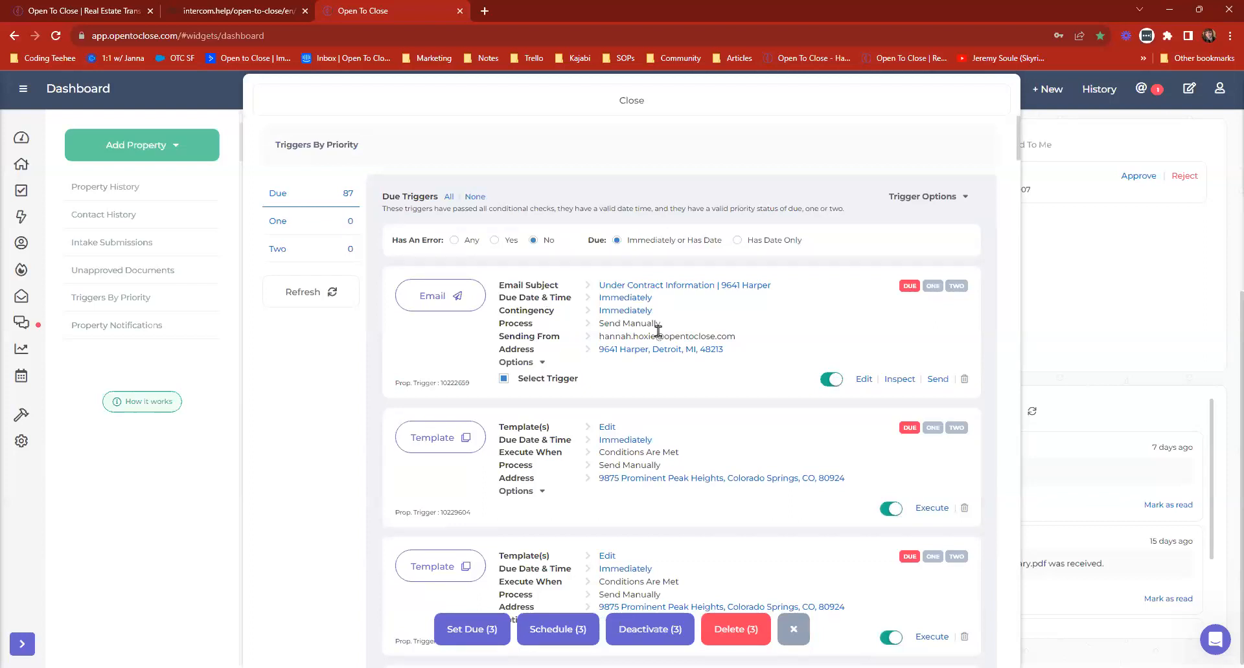
click(793, 629)
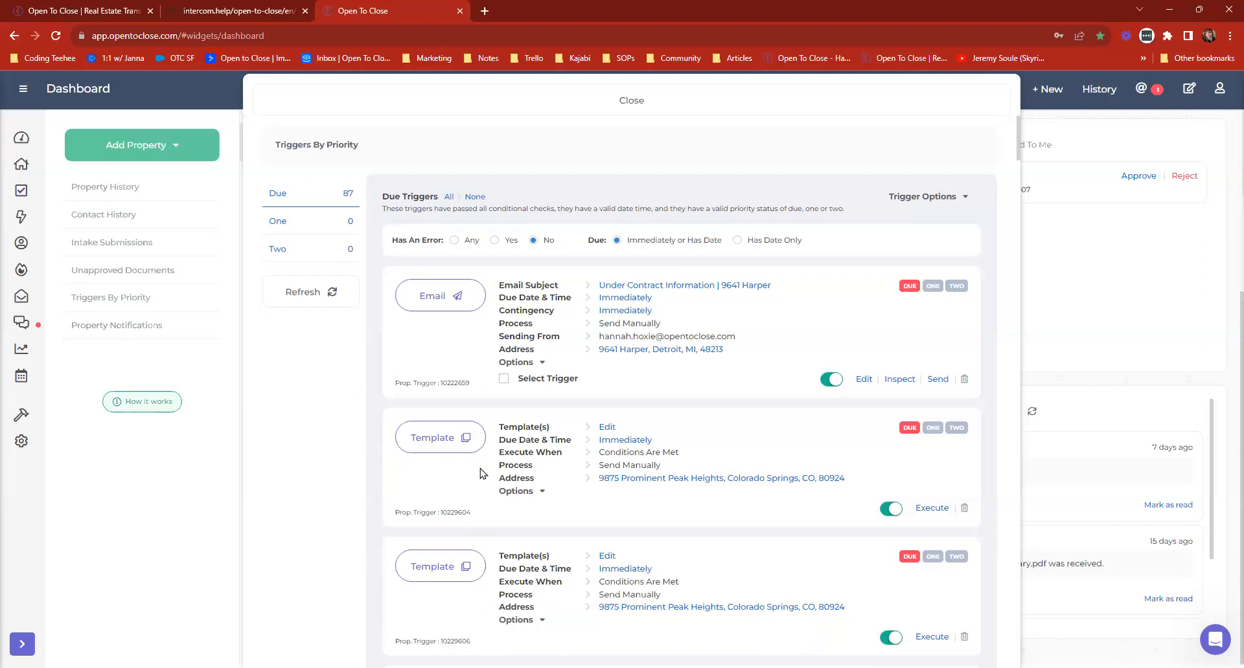
View the templates attached to the first two template triggers in the due list, closing each one.
scroll(485, 402, down, 2)
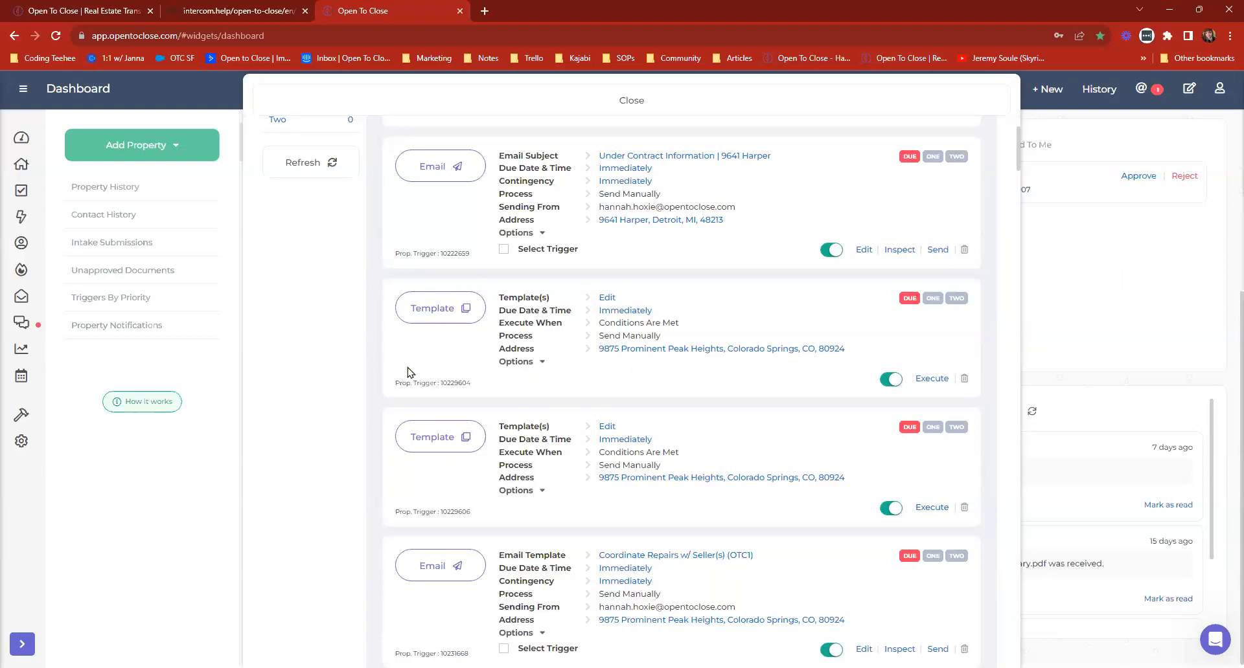
click(444, 310)
click(810, 113)
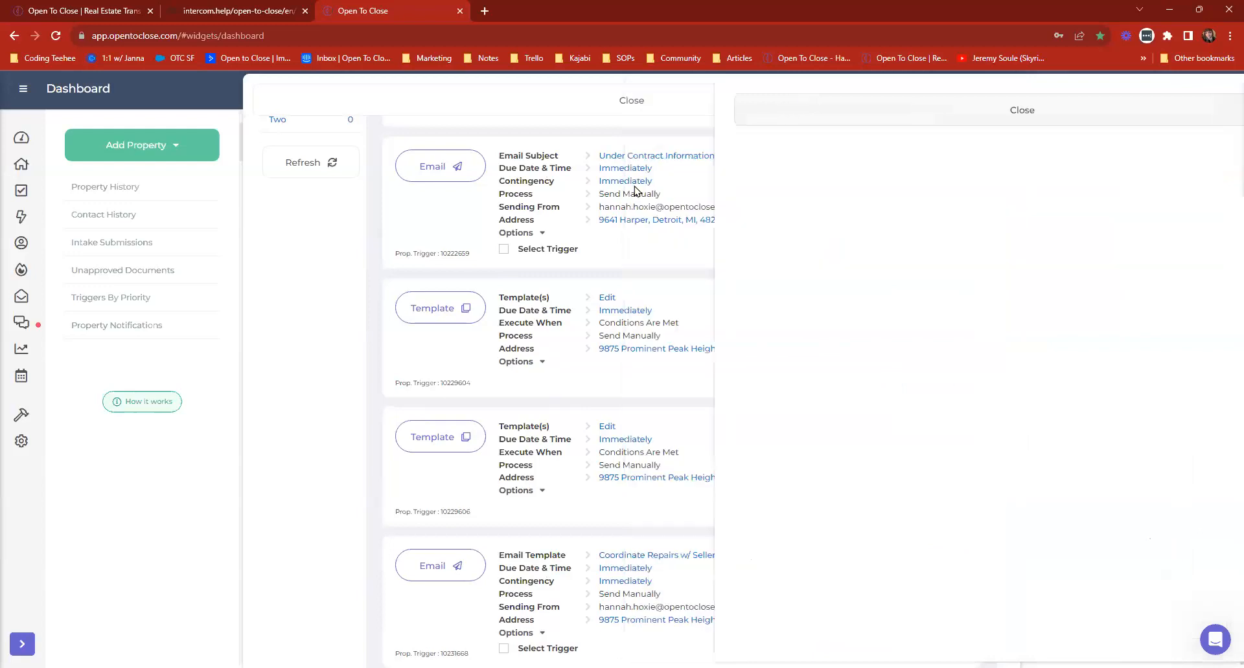
click(455, 438)
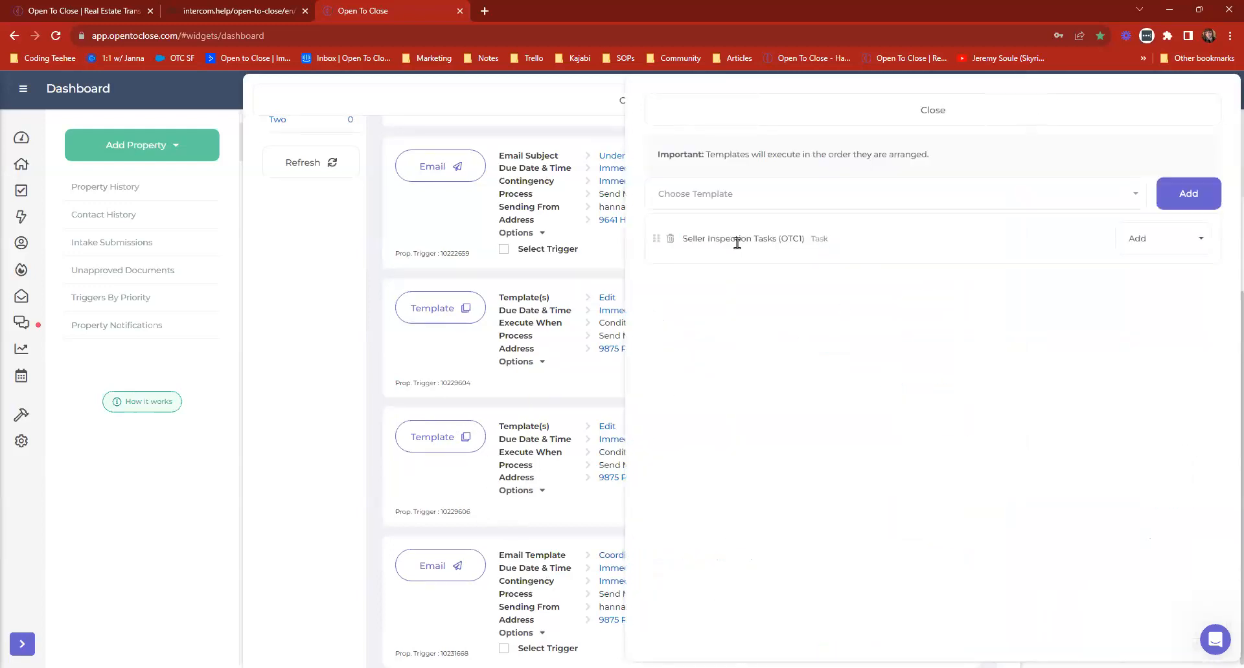
click(724, 121)
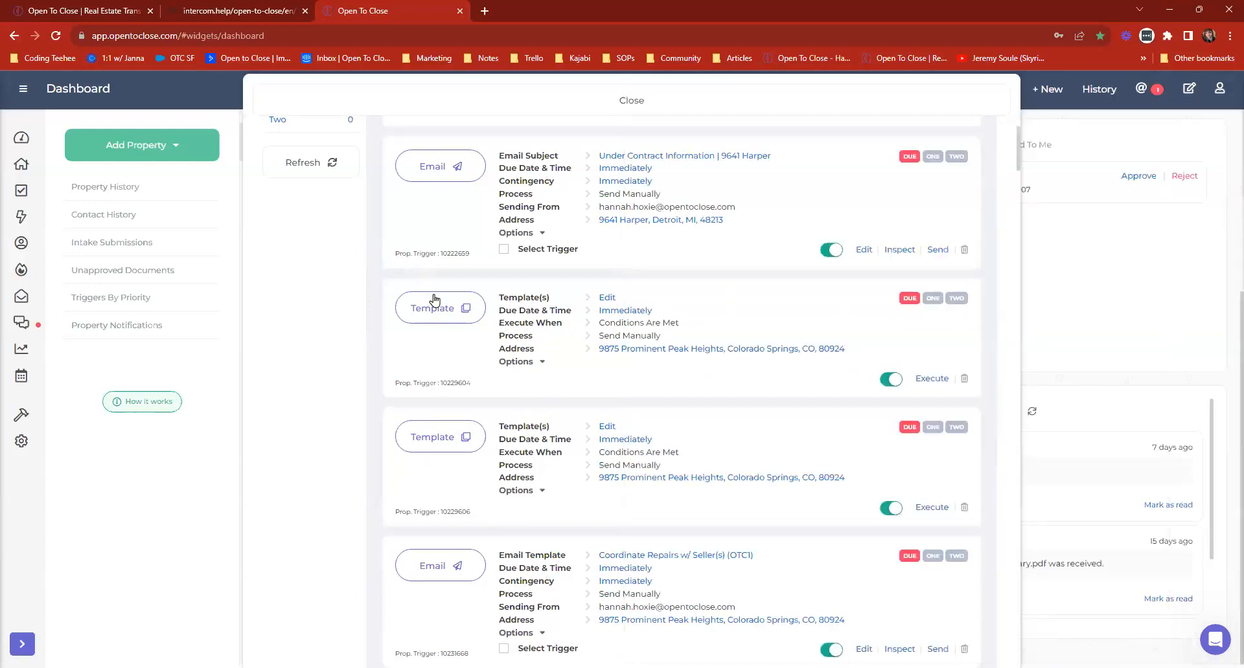
click(437, 314)
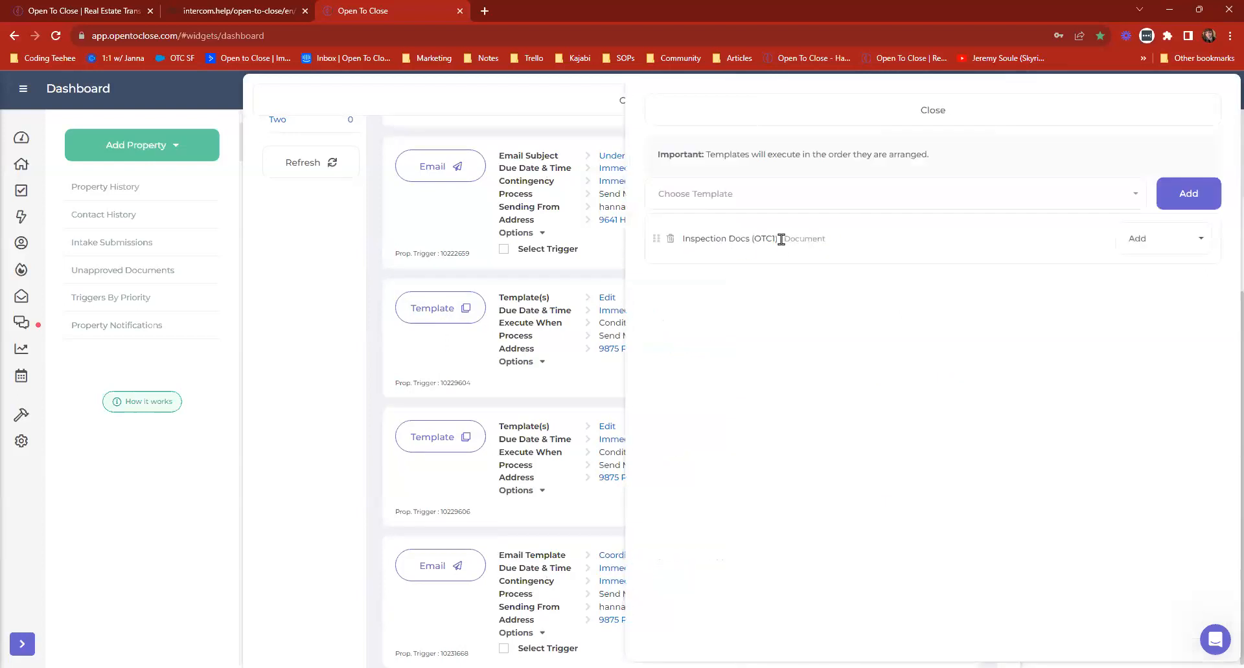
click(734, 130)
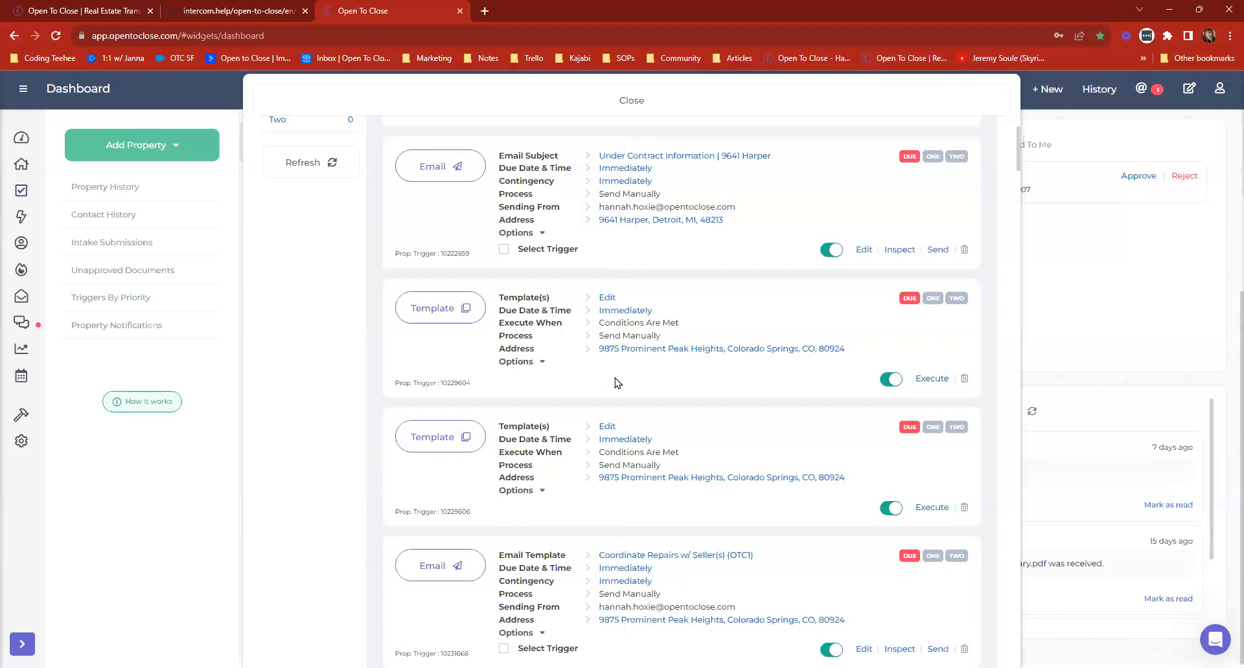
Close the due triggers list, reopen it from the Triggers By Priority widget, and return to the Dashboard.
scroll(613, 383, down, 3)
scroll(614, 383, up, 8)
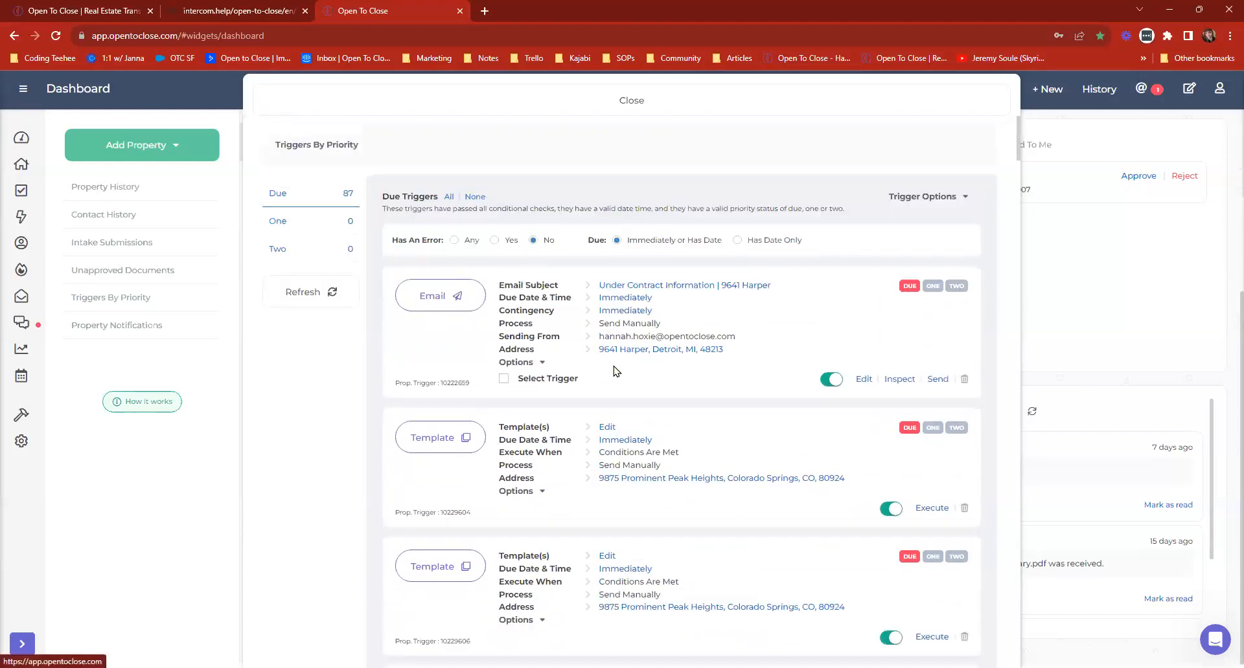
click(534, 104)
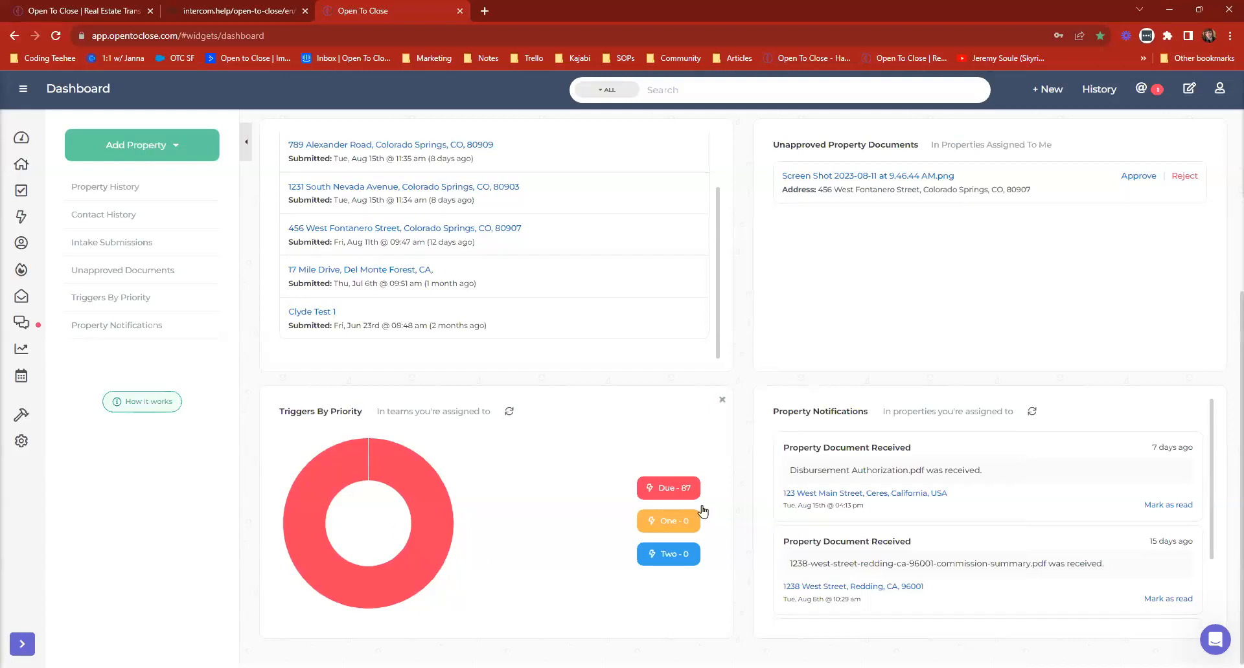
click(686, 496)
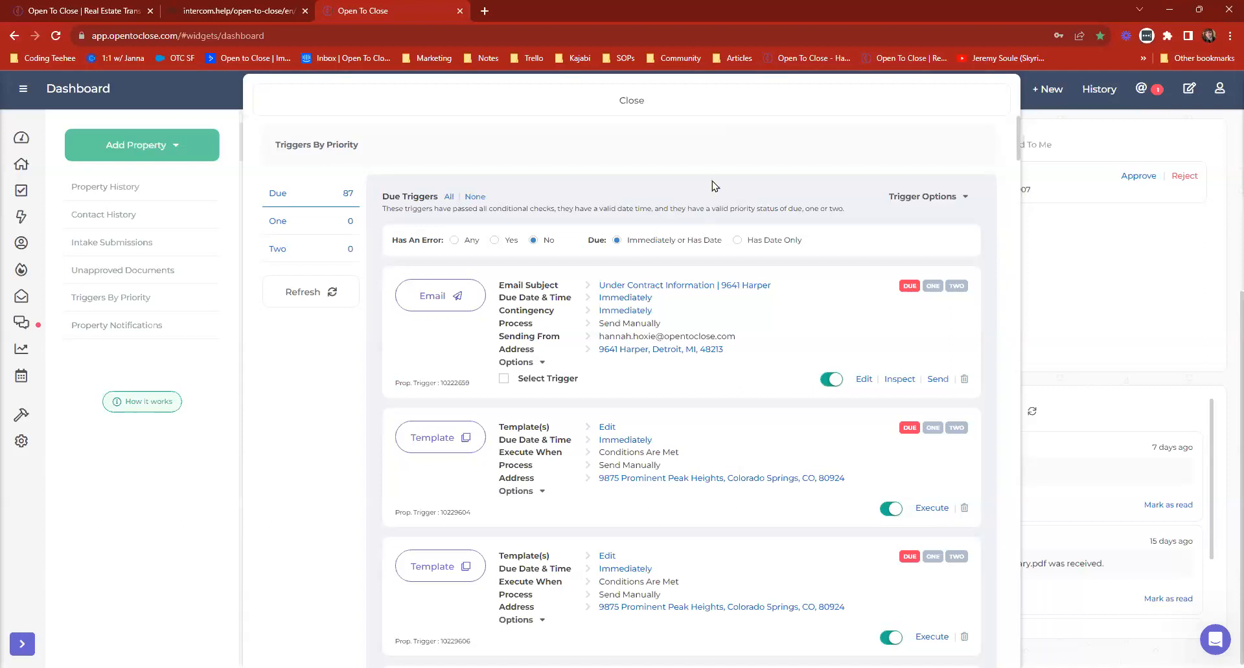
click(647, 108)
Look through the received documents in the Property Notifications widget and refresh the Triggers By Priority widget.
scroll(1014, 413, up, 2)
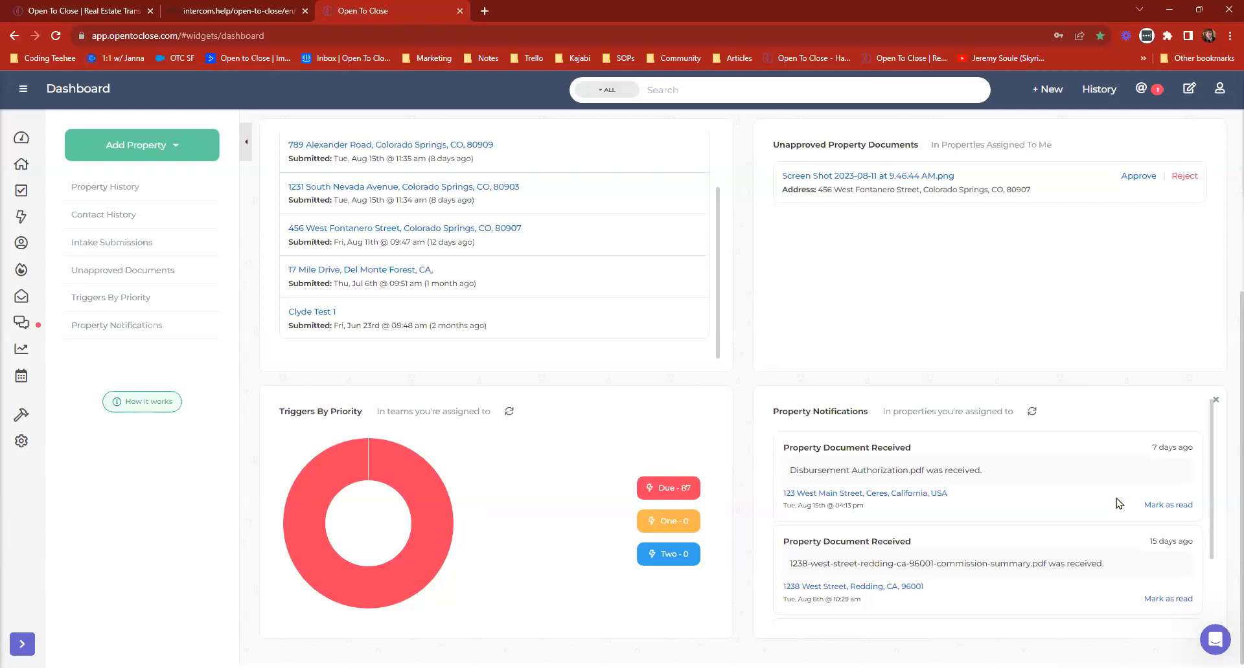
scroll(877, 478, down, 1)
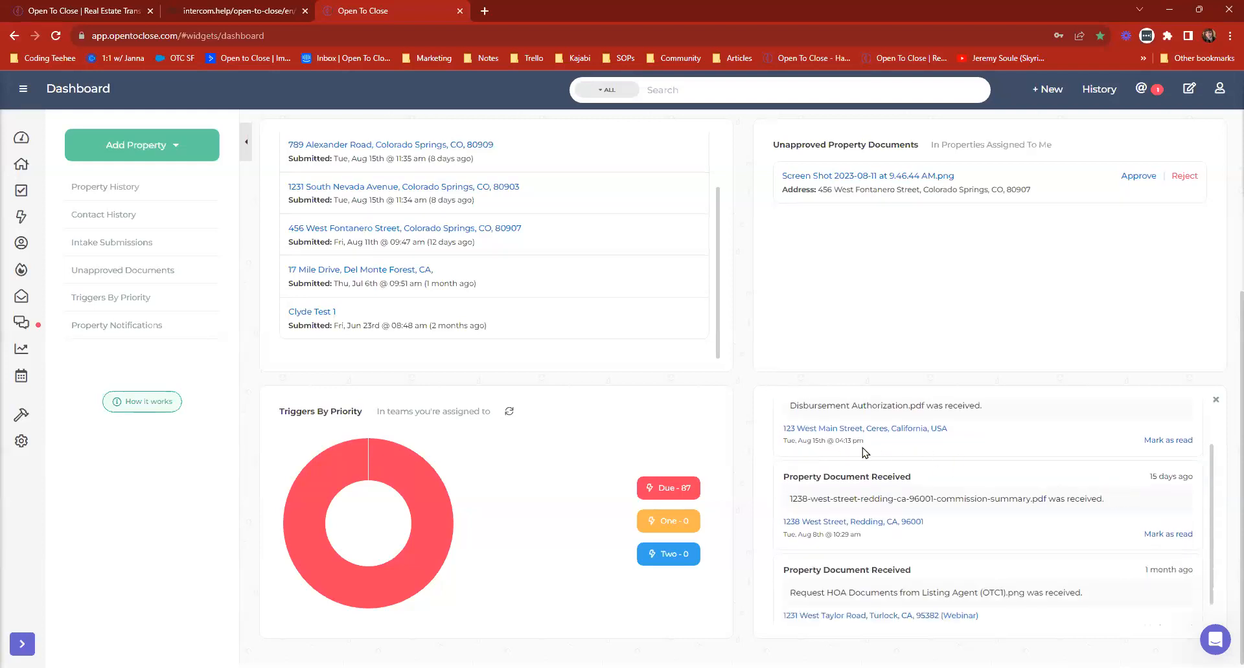
scroll(877, 474, down, 1)
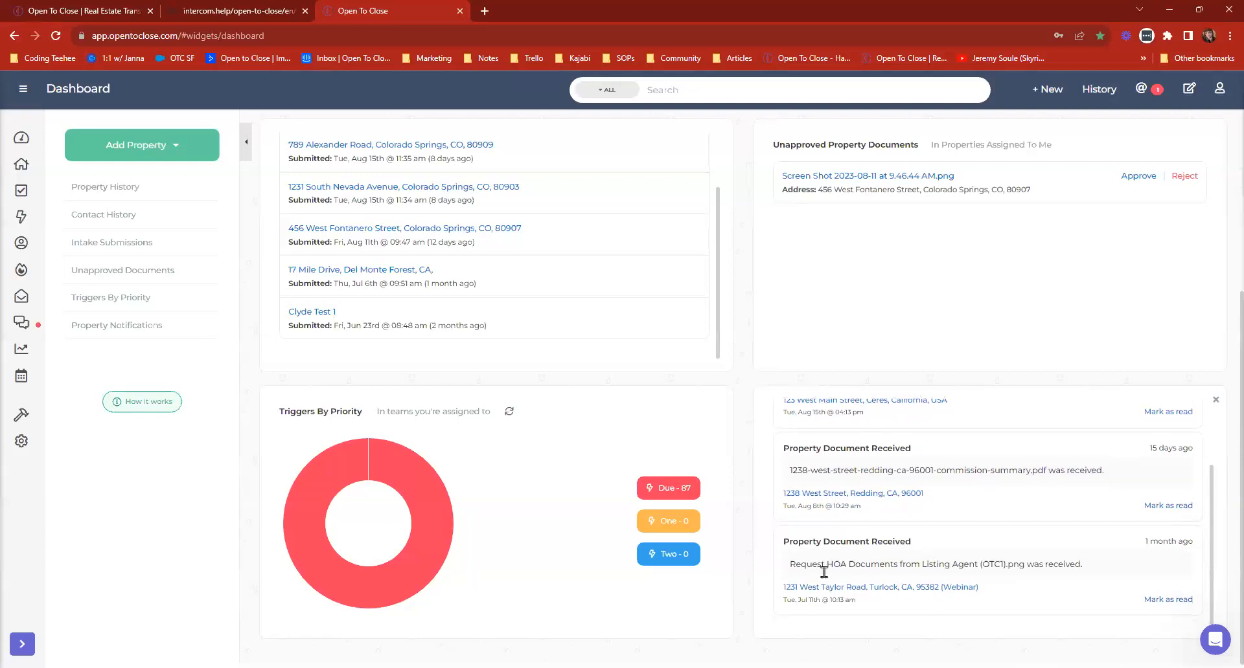
scroll(923, 597, up, 2)
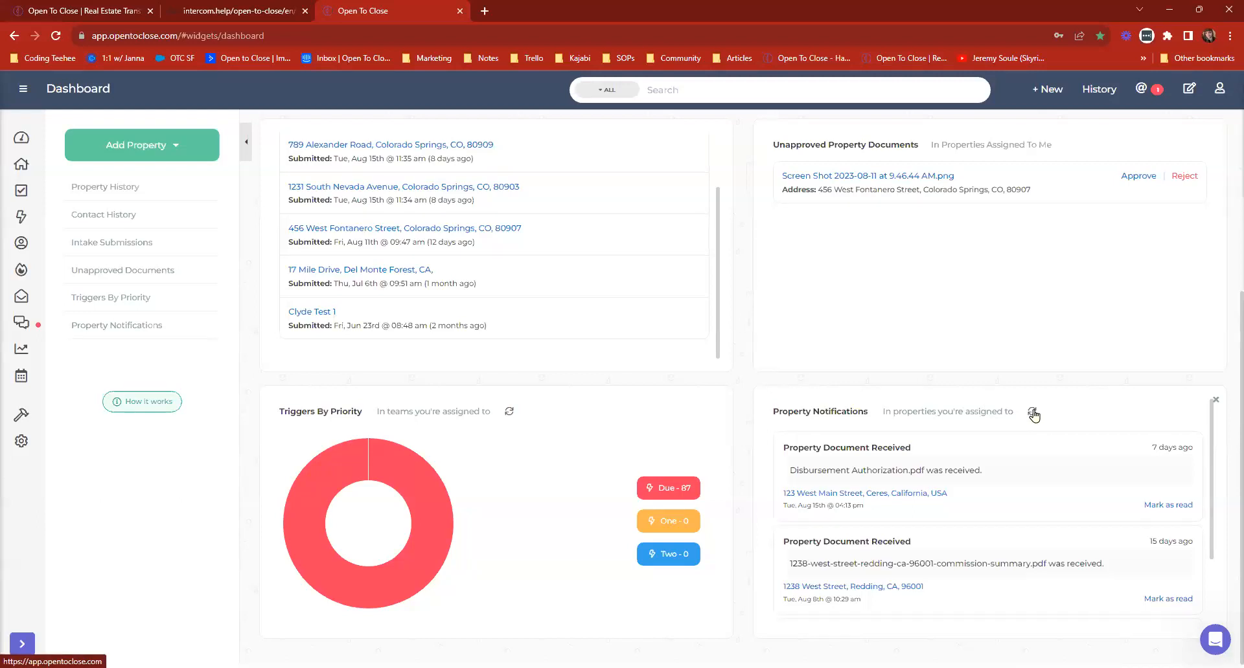
click(510, 413)
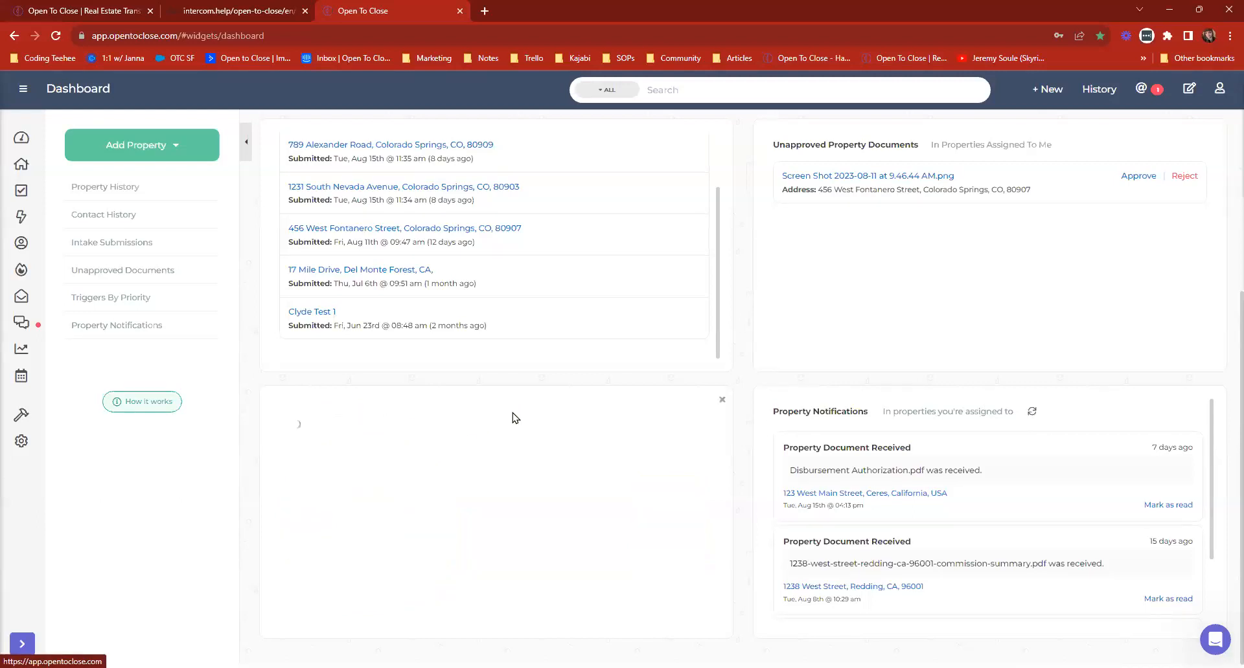
Remove all the widgets from the Dashboard.
scroll(511, 421, up, 2)
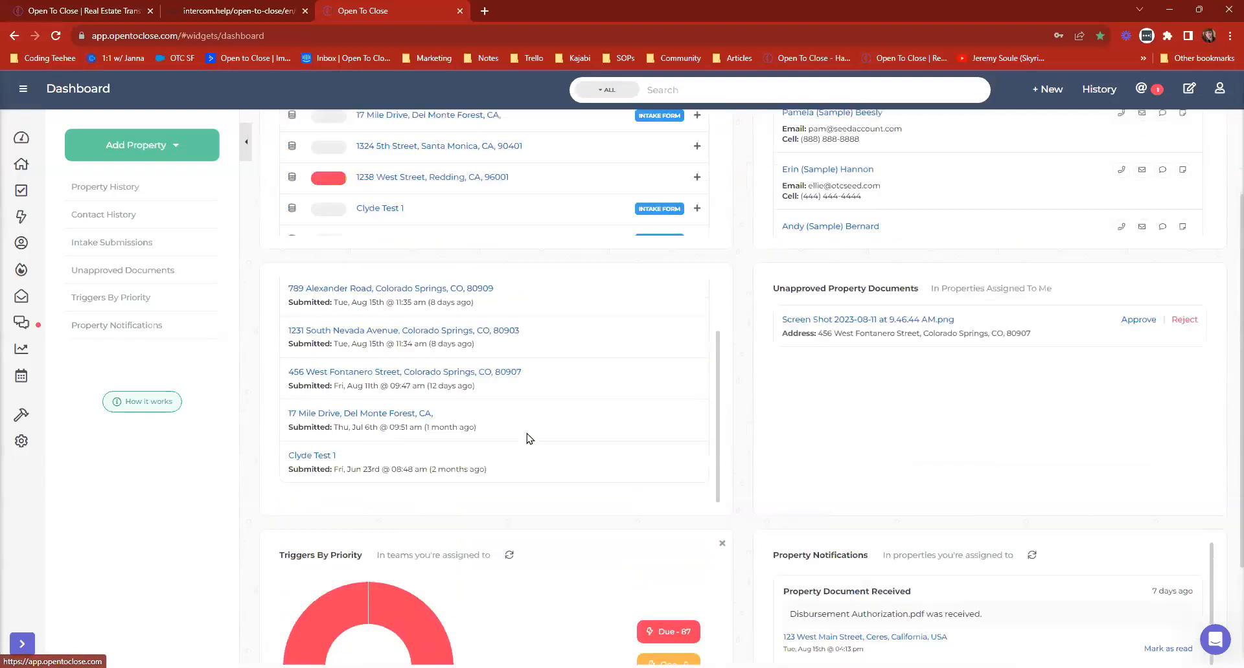
scroll(467, 337, up, 2)
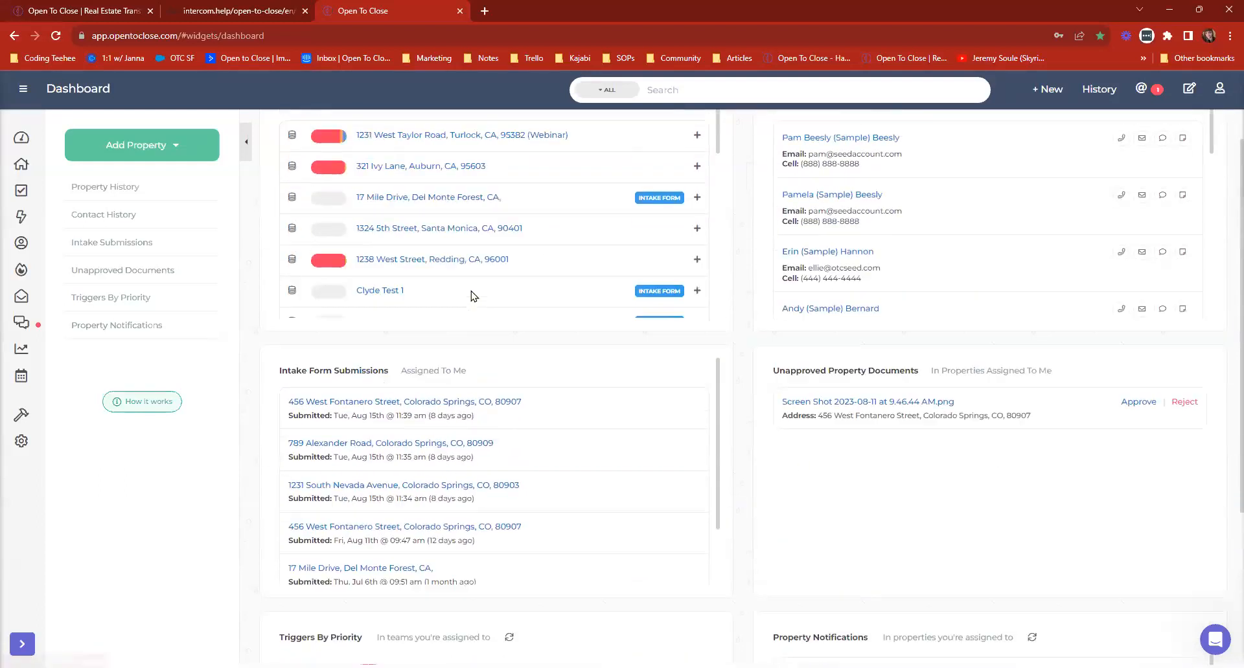
scroll(843, 591, down, 3)
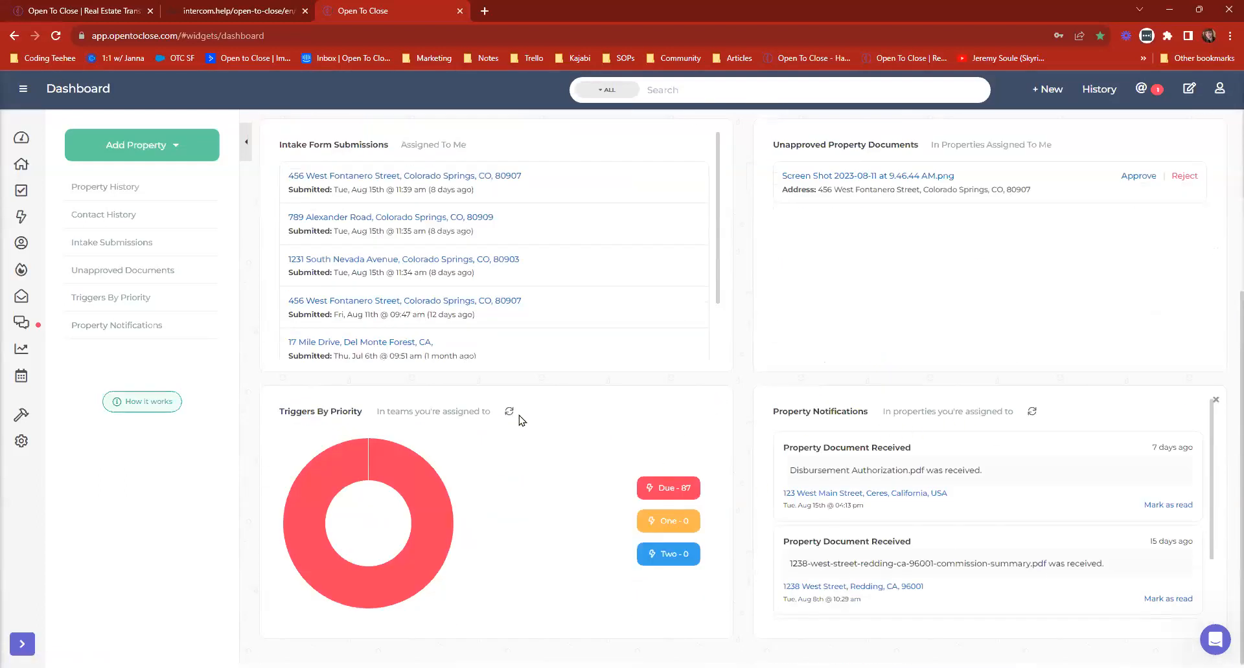
scroll(832, 447, up, 4)
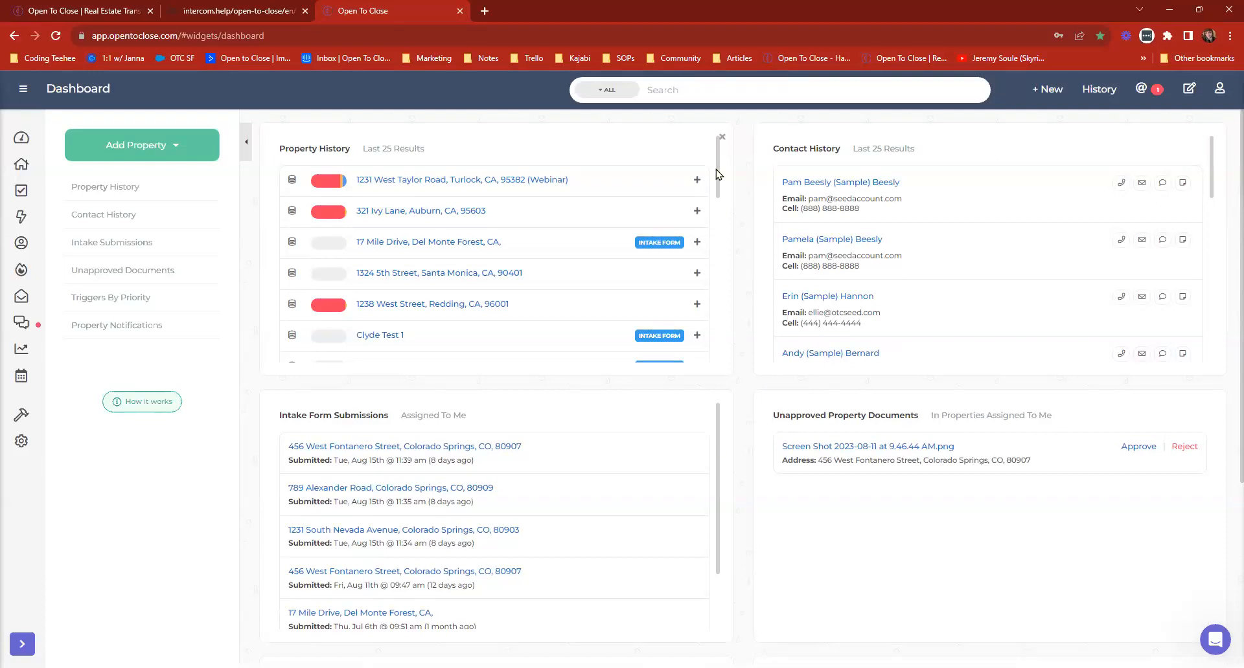
click(720, 138)
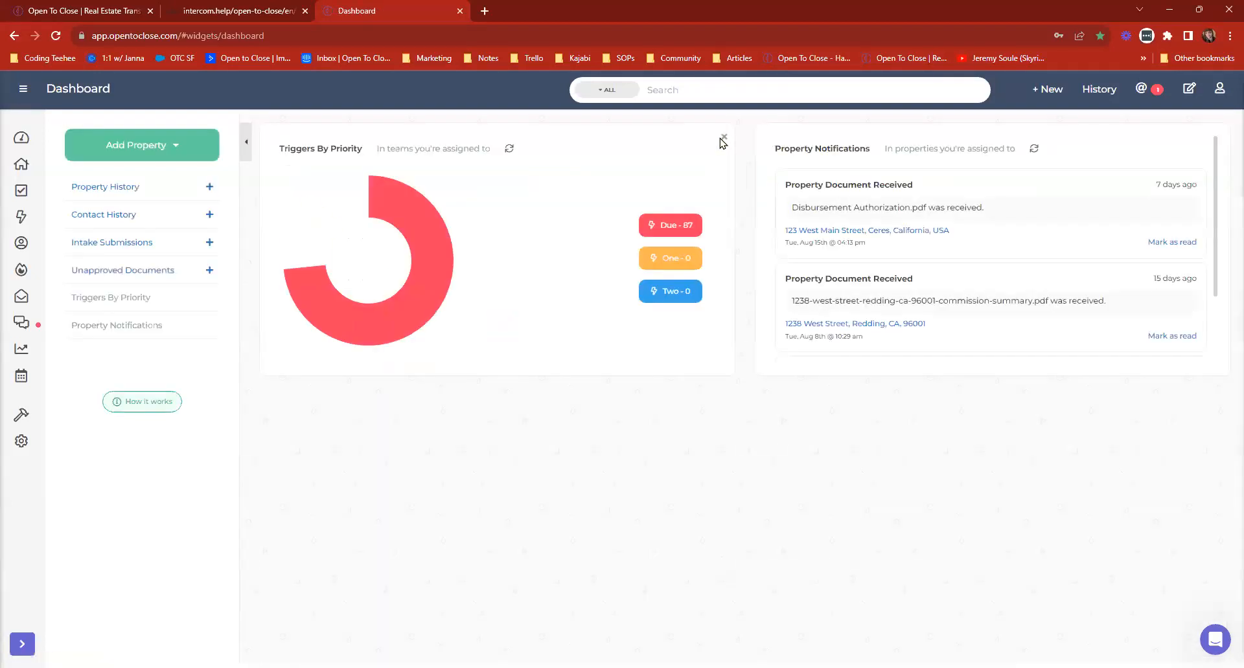
click(725, 138)
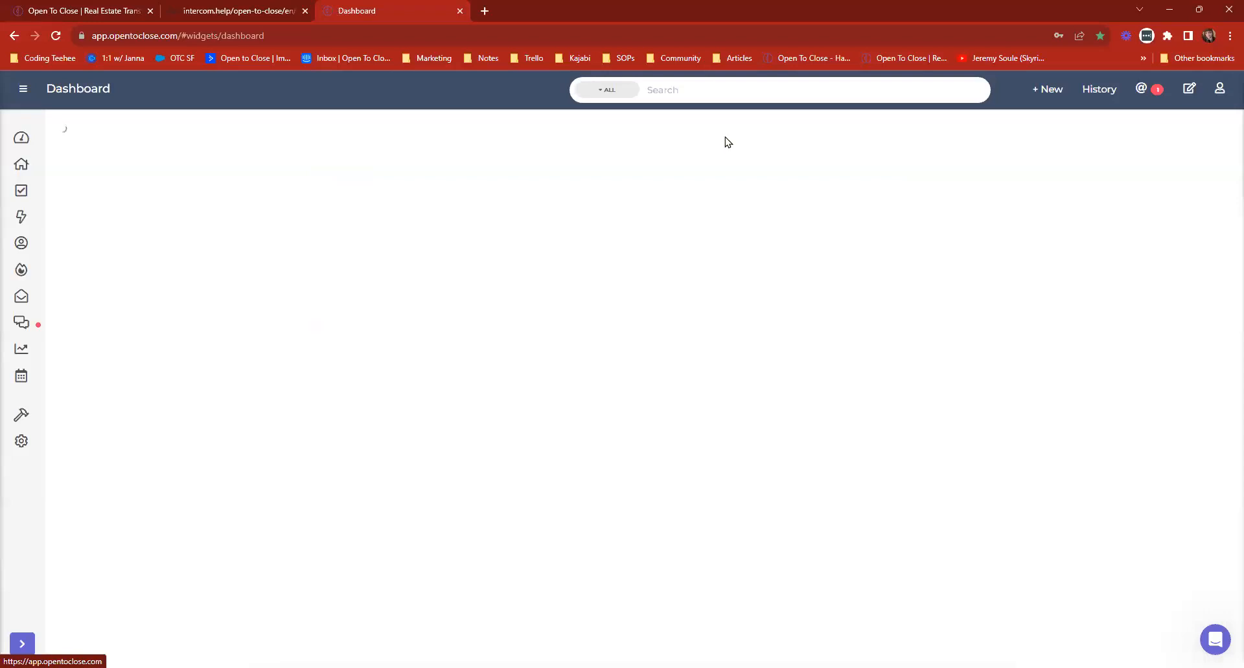
Add the Property History, Triggers By Priority, Intake Submissions and Unapproved Documents widgets to the Dashboard in that order.
click(105, 187)
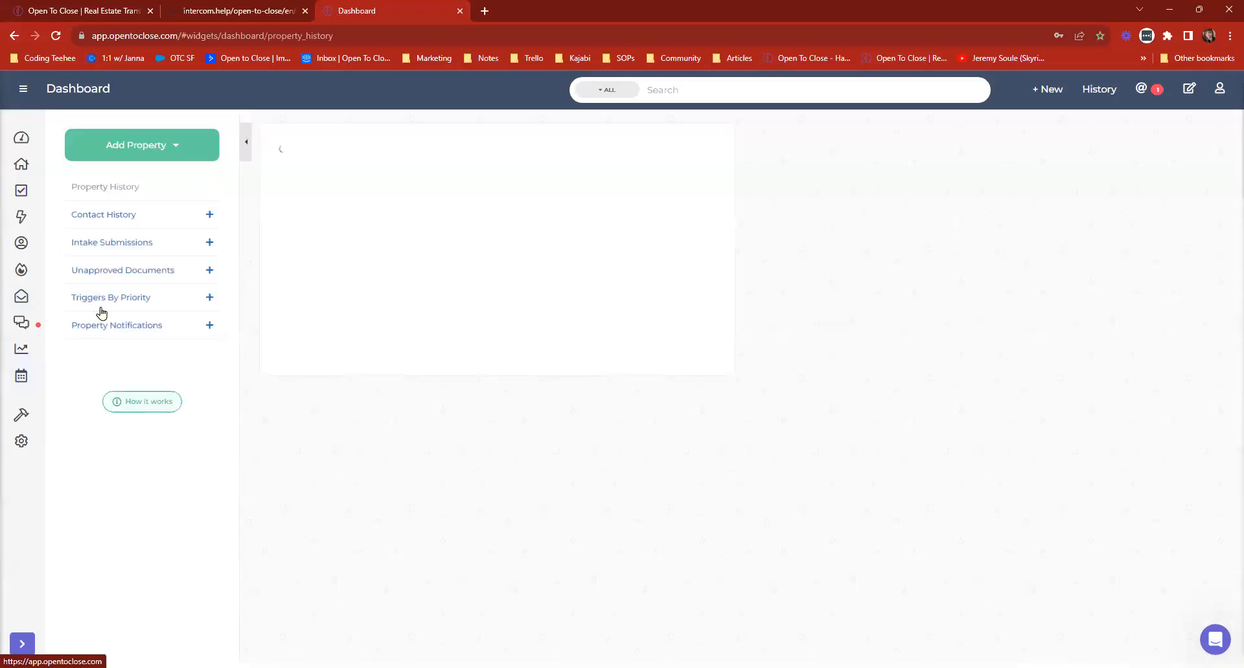
click(101, 300)
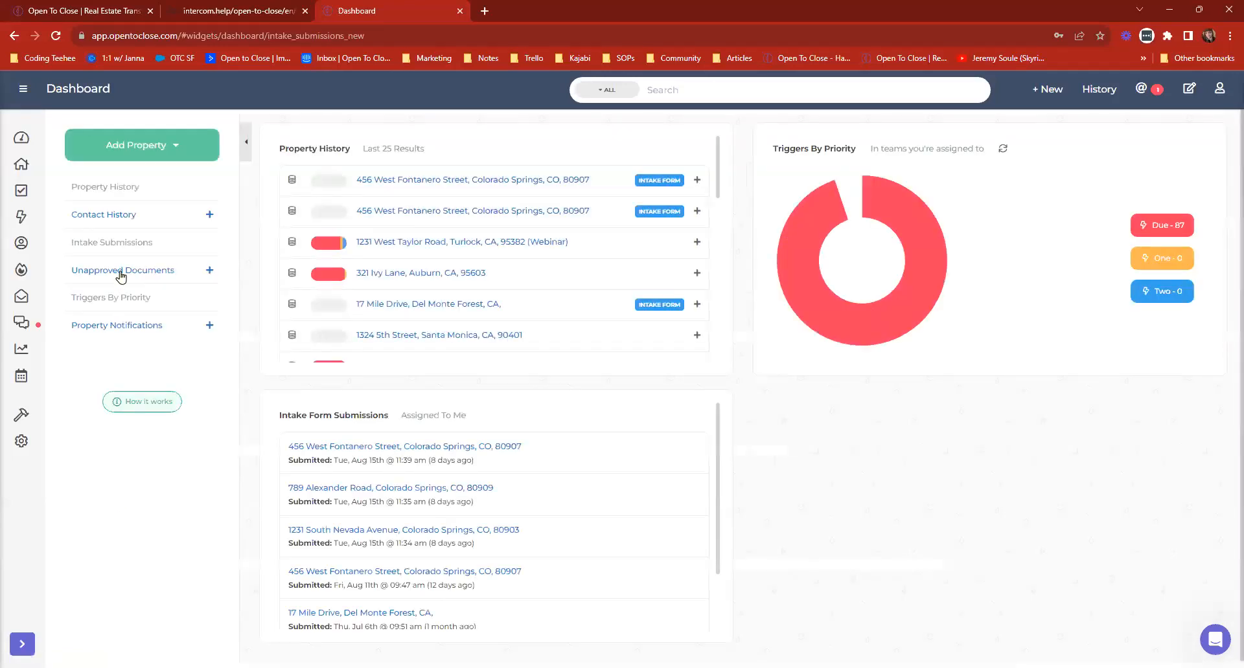
click(121, 273)
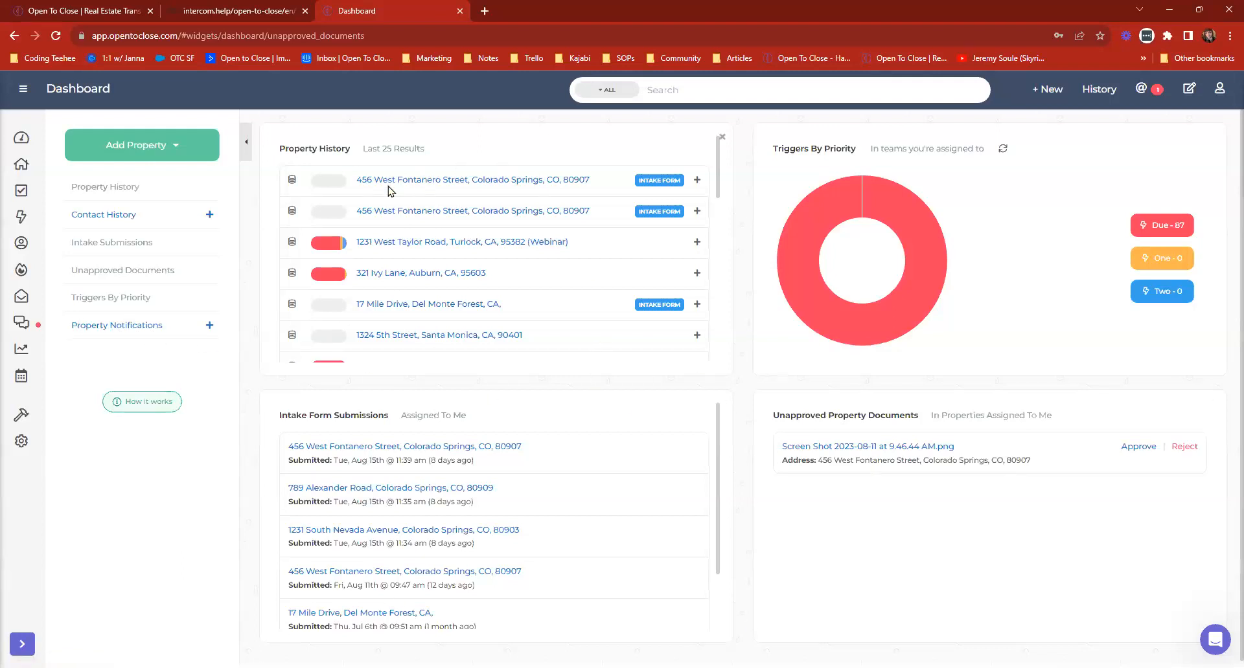
scroll(446, 176, down, 3)
scroll(454, 207, up, 4)
scroll(899, 457, down, 1)
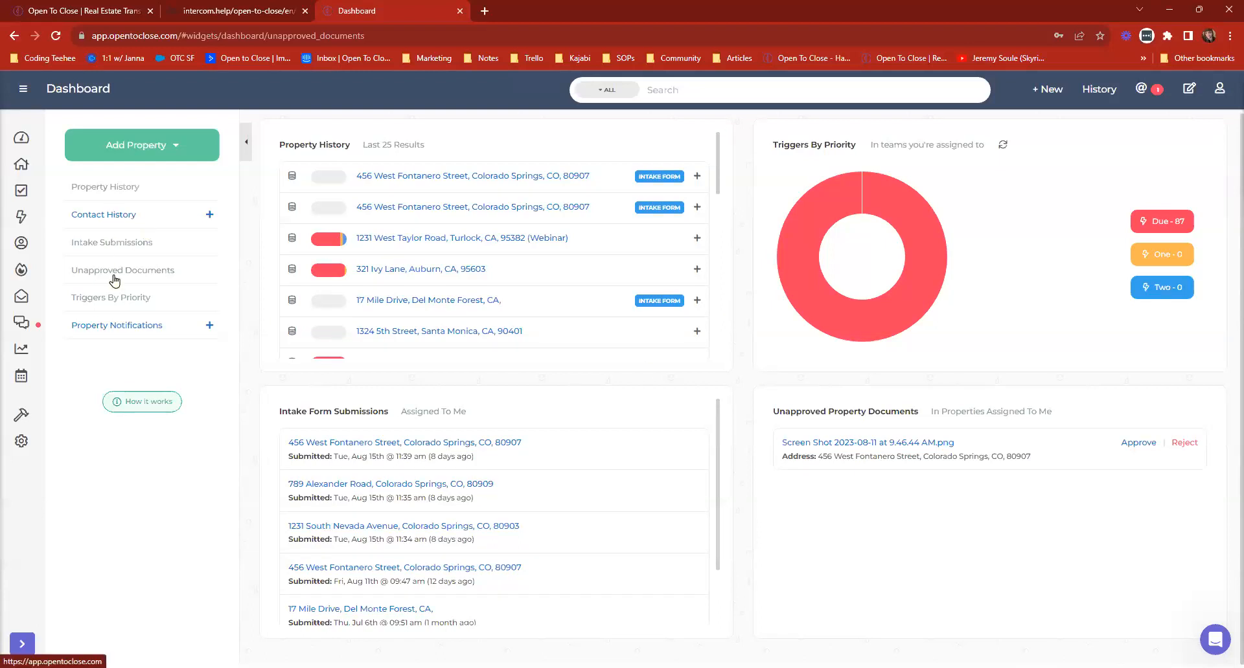
Rearrange the Dashboard widgets in several orders, finishing with Property History and Triggers By Priority above Intake Form Submissions and Unapproved Property Documents.
drag(891, 129, 522, 132)
drag(602, 403, 725, 139)
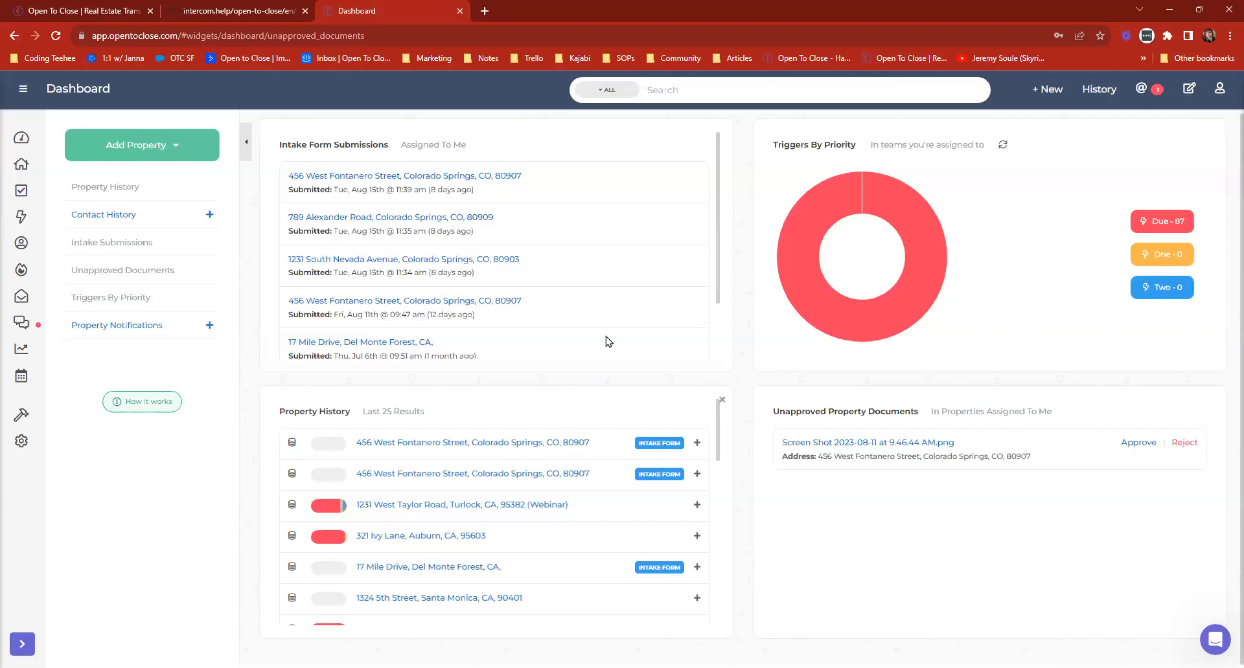
drag(945, 527, 637, 437)
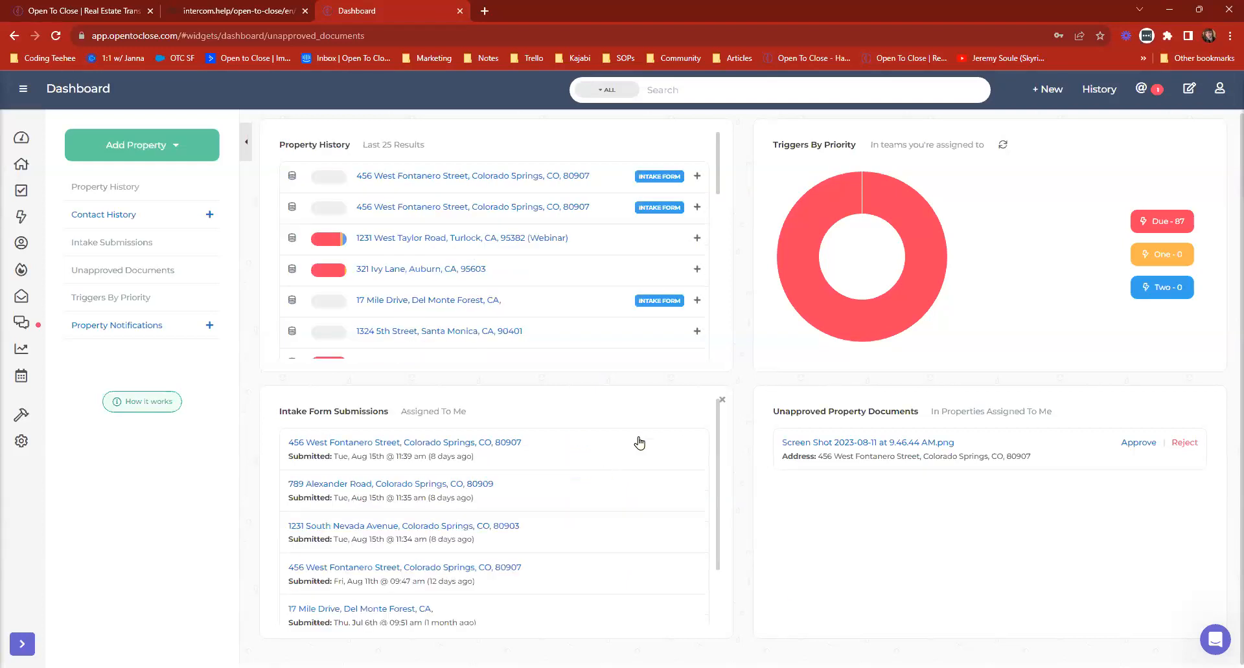
drag(683, 401, 704, 155)
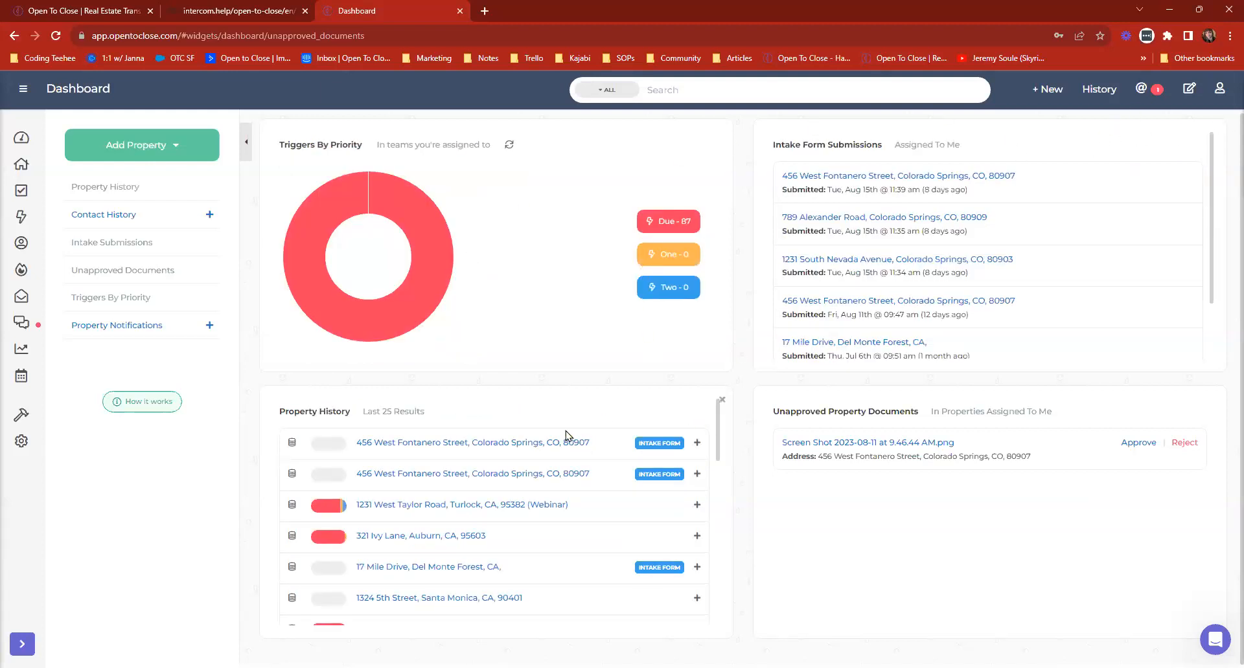
drag(550, 383, 503, 170)
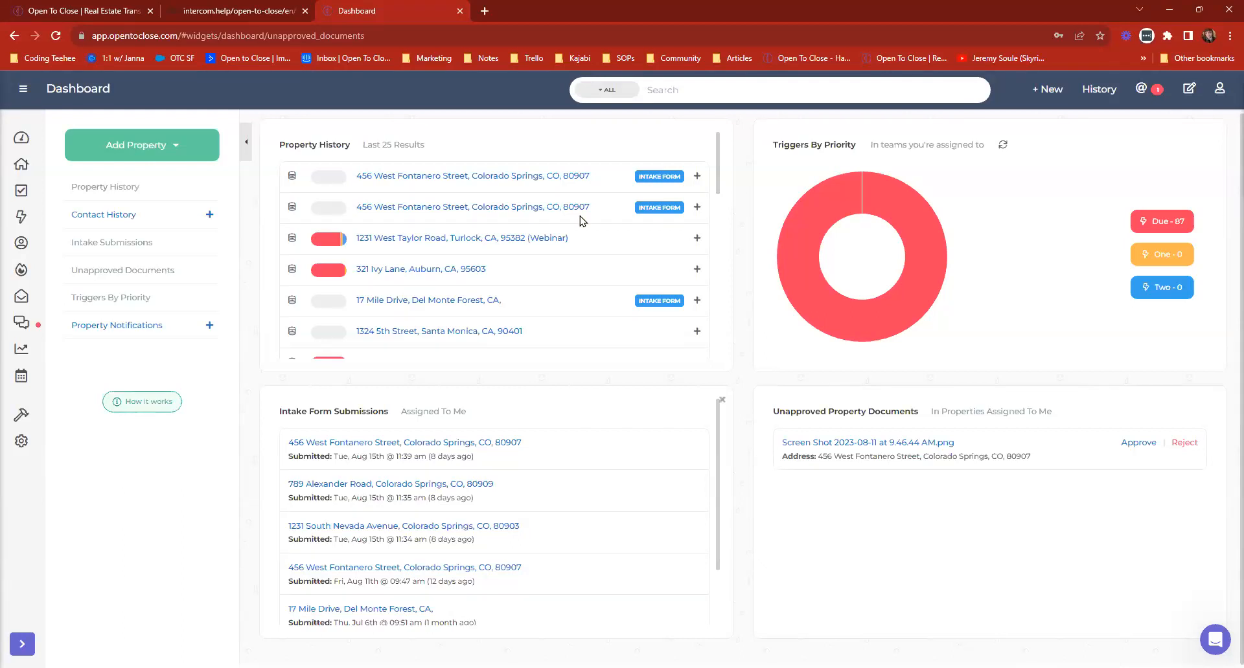
Open the documents of the Turlock webinar property and select the two files in the Contract (Intake) folder.
click(529, 239)
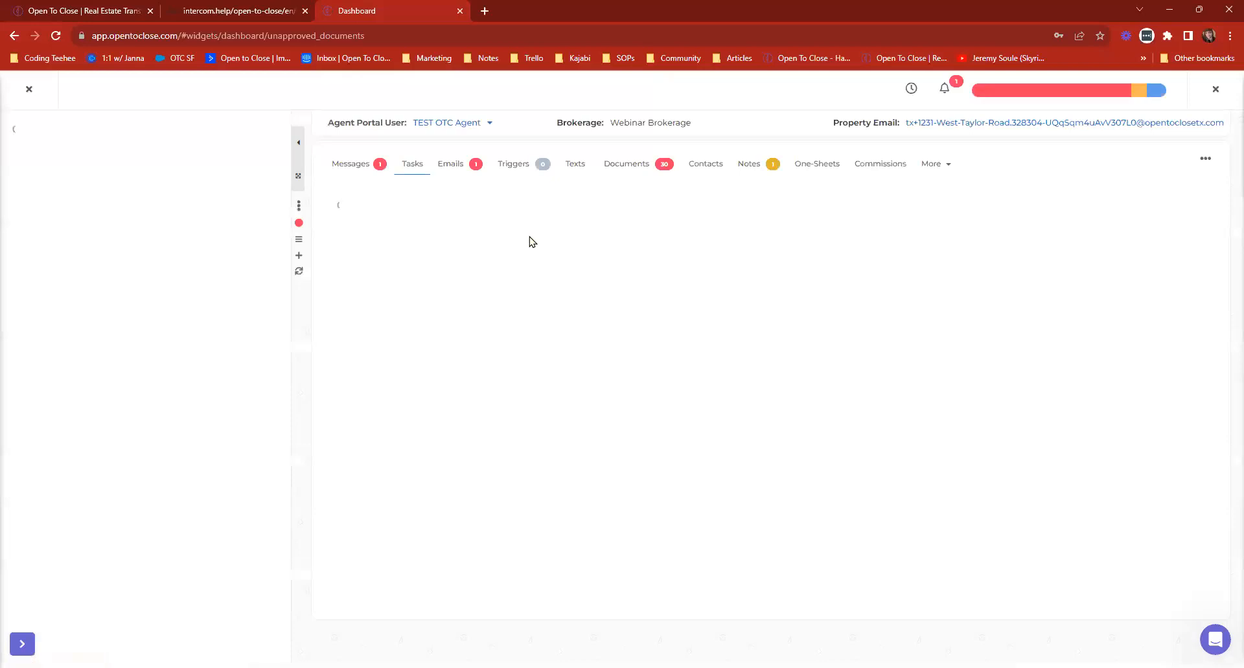
click(639, 167)
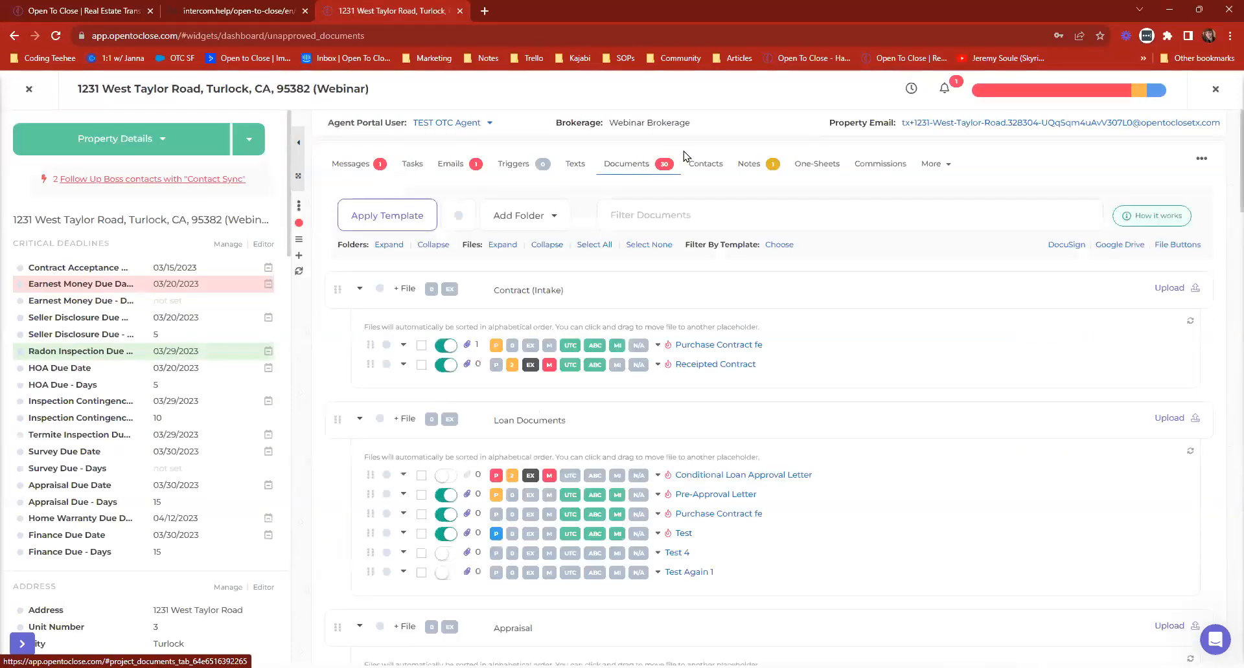
click(421, 346)
click(421, 365)
Check the bulk options for the selected files and the file options of Purchase Contract fe, and return to the Dashboard.
click(496, 587)
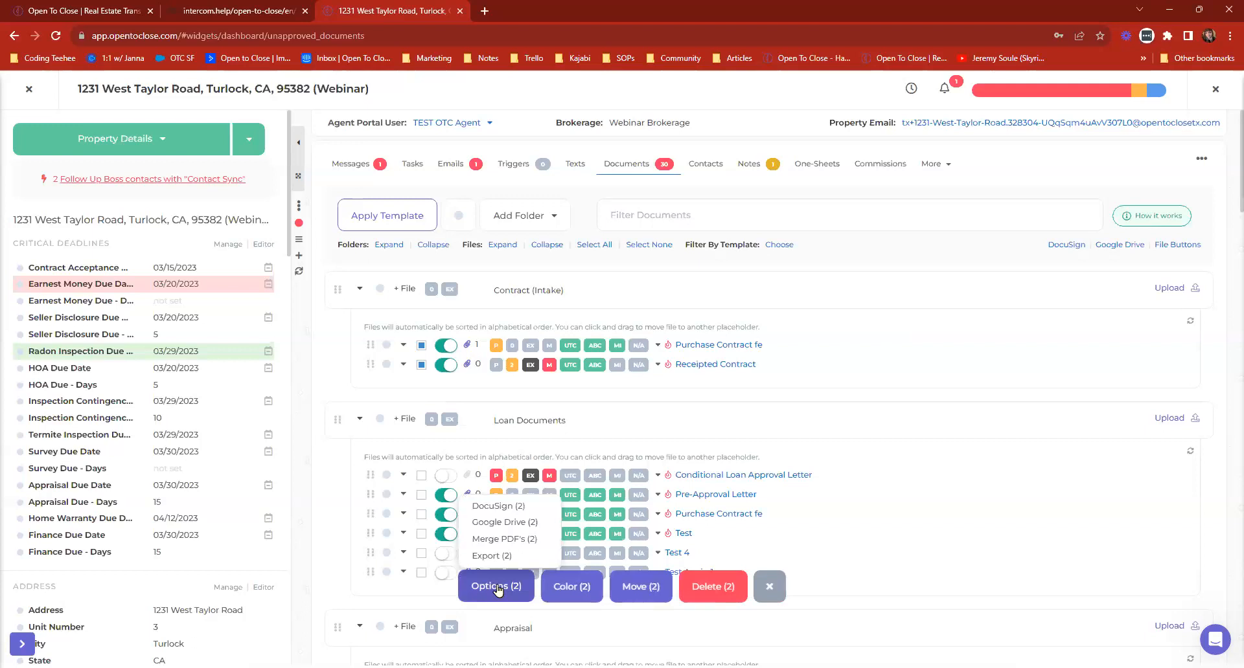
click(496, 587)
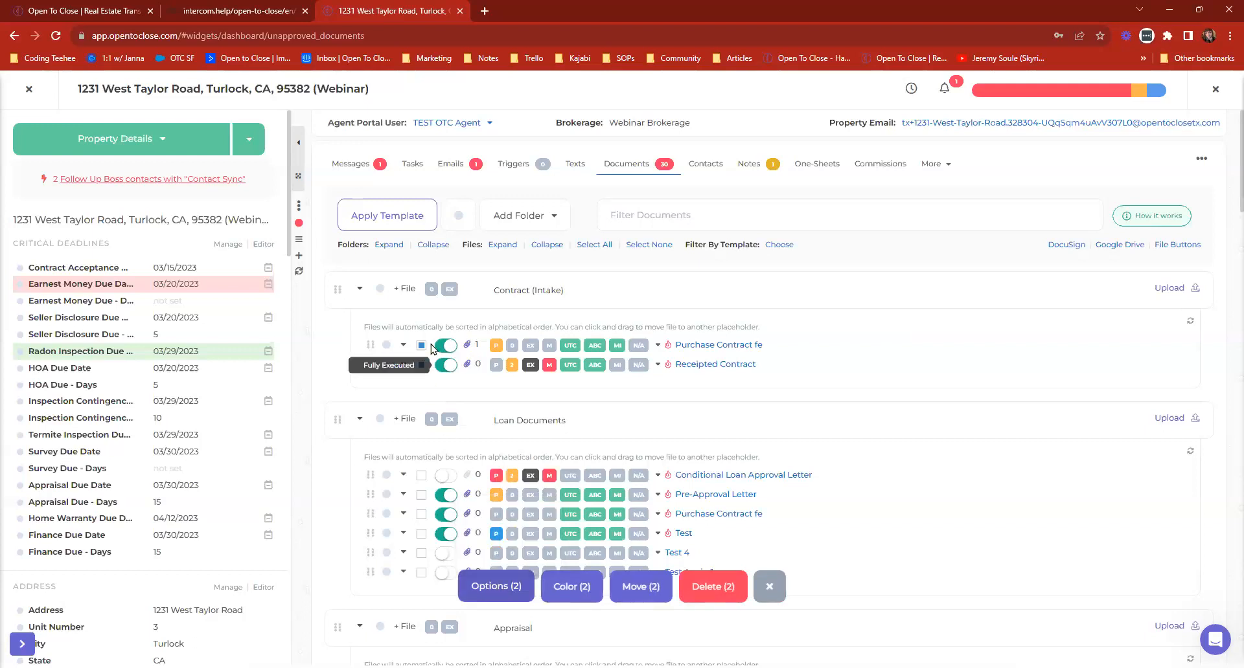
click(492, 587)
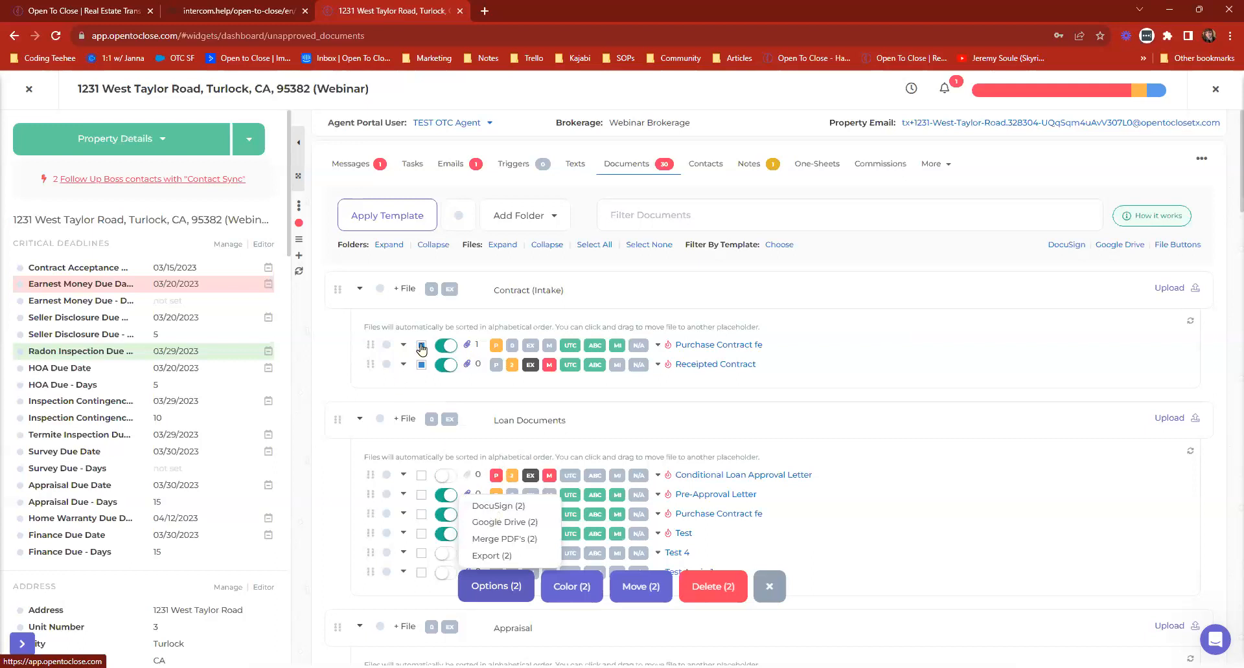
click(493, 511)
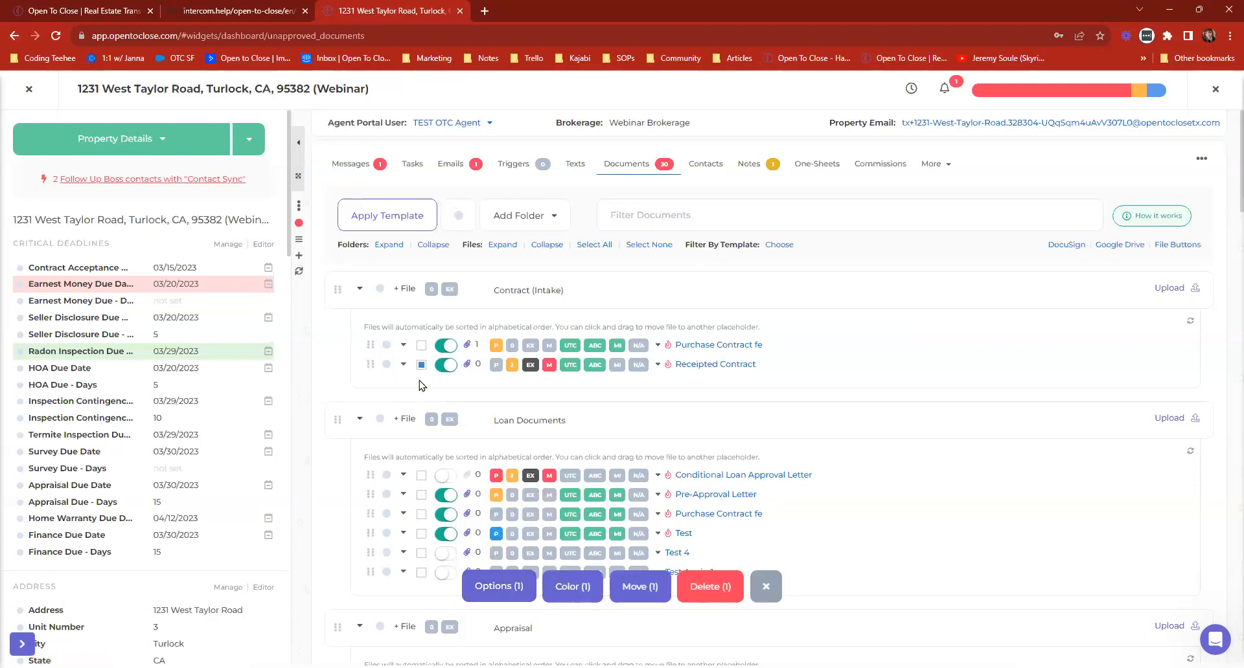
click(402, 345)
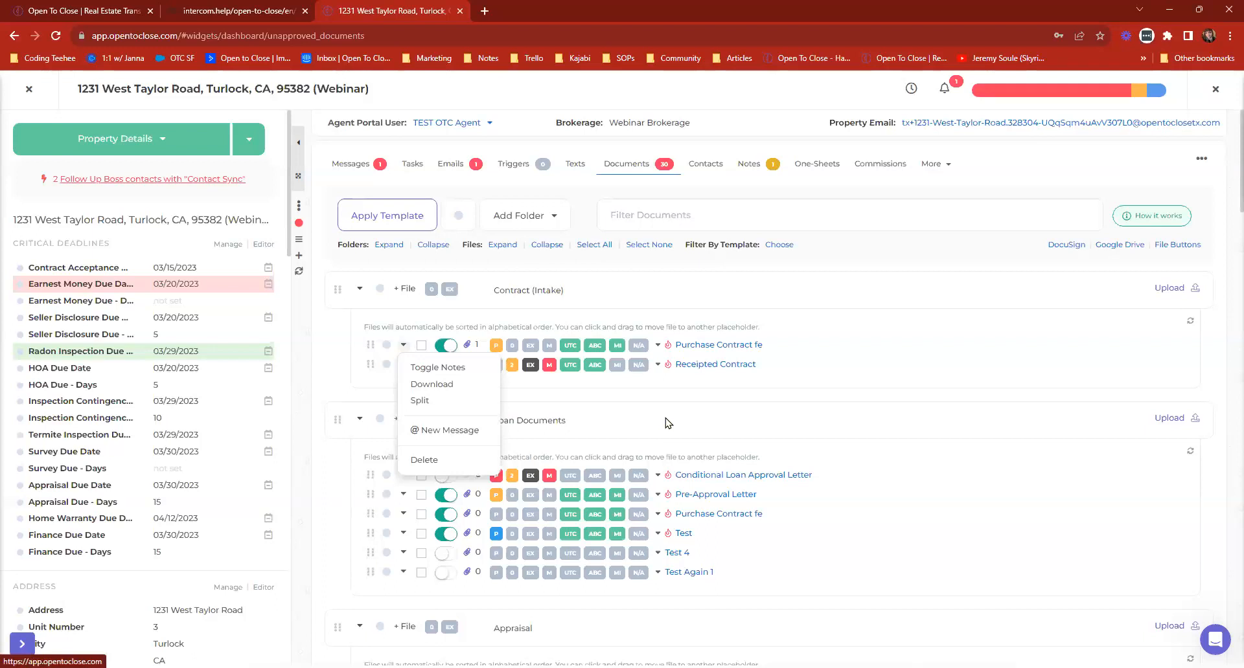
click(29, 89)
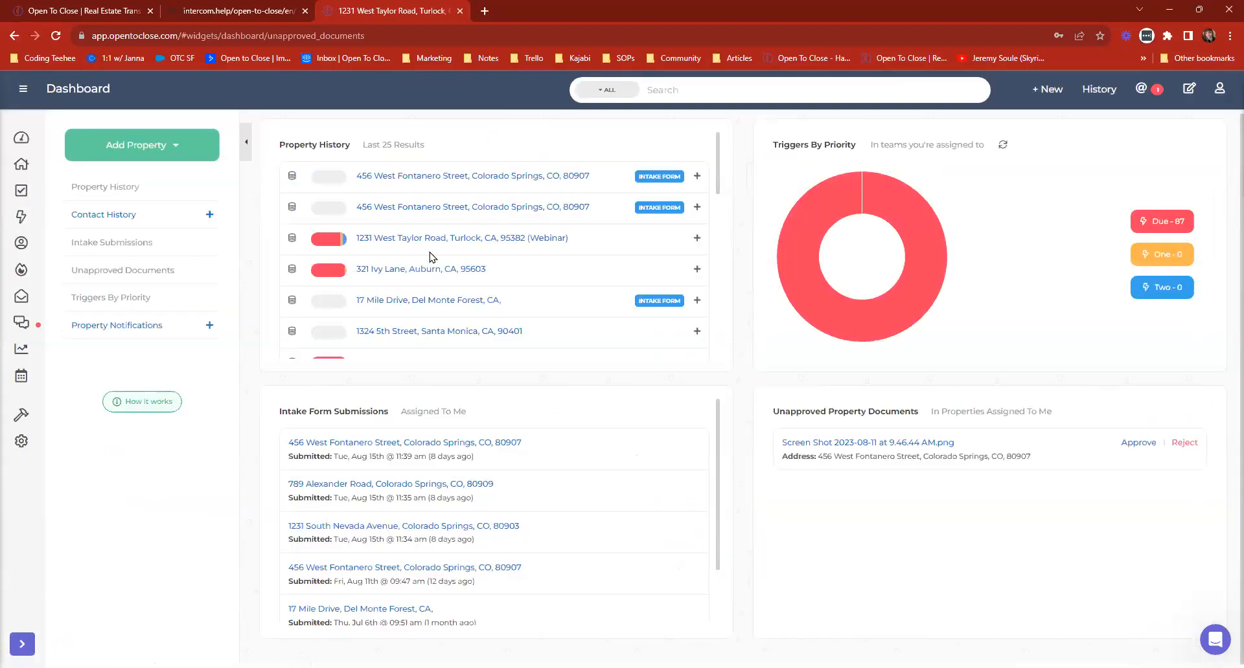
Open the Upload to Dotloop dialog for the Auburn property's Disbursement Authorization file and close it without uploading.
click(403, 274)
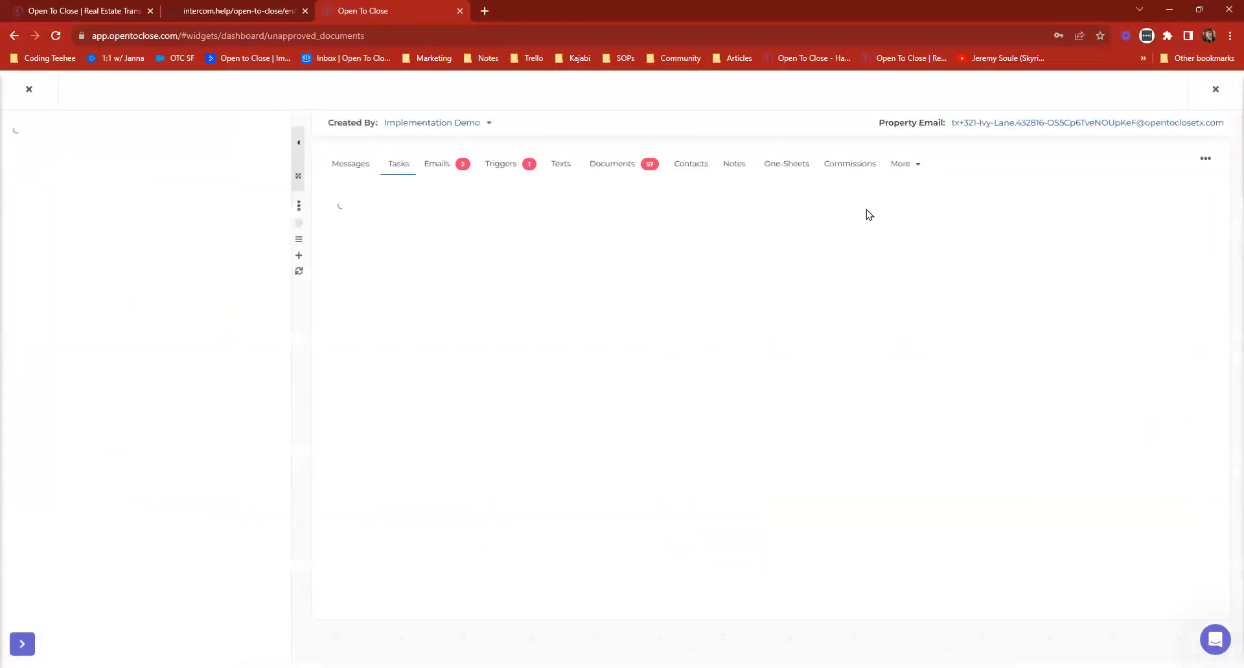
click(625, 169)
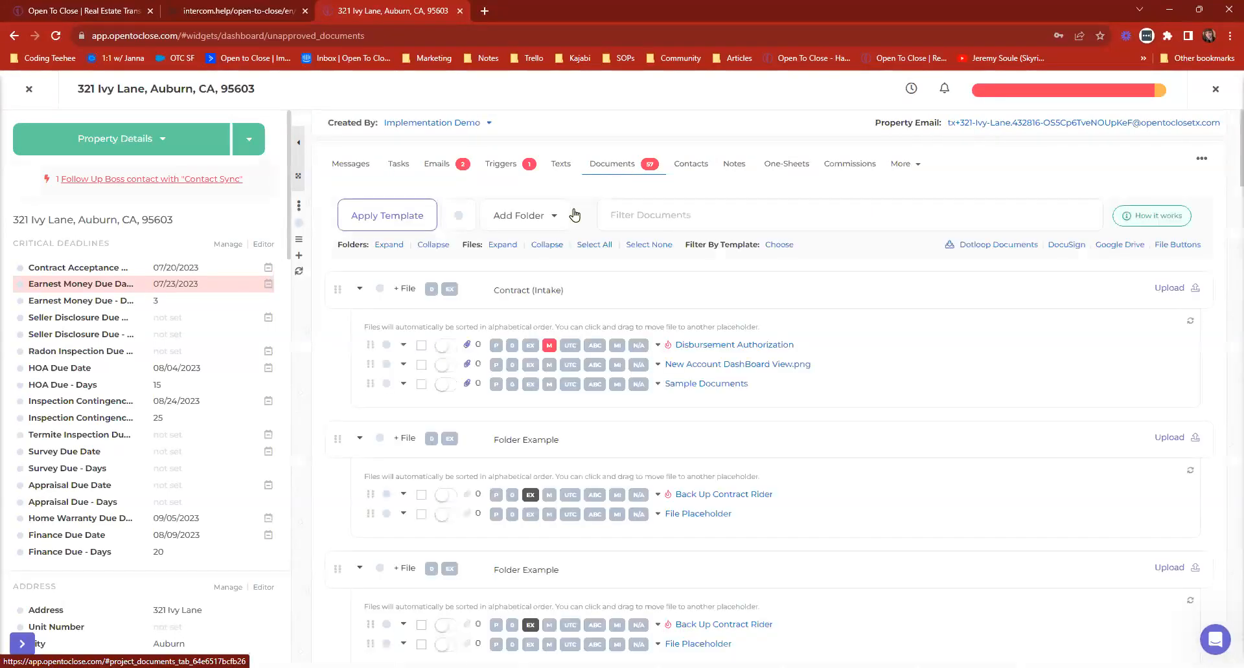
click(404, 348)
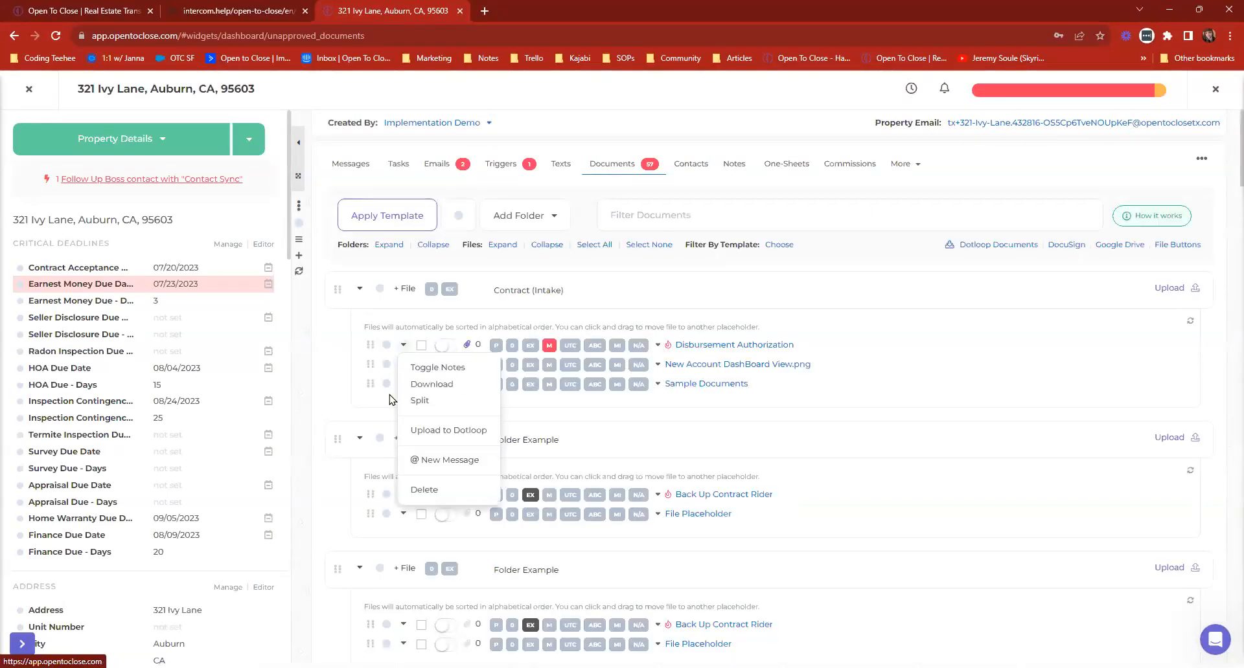
click(449, 430)
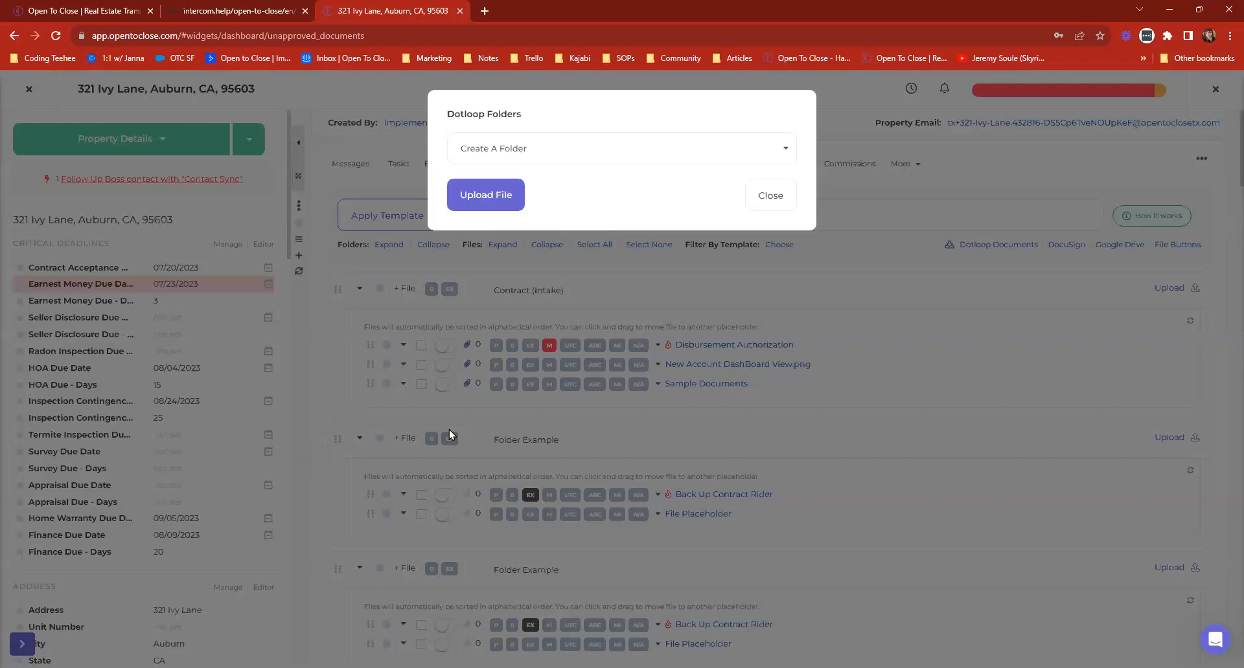
click(769, 195)
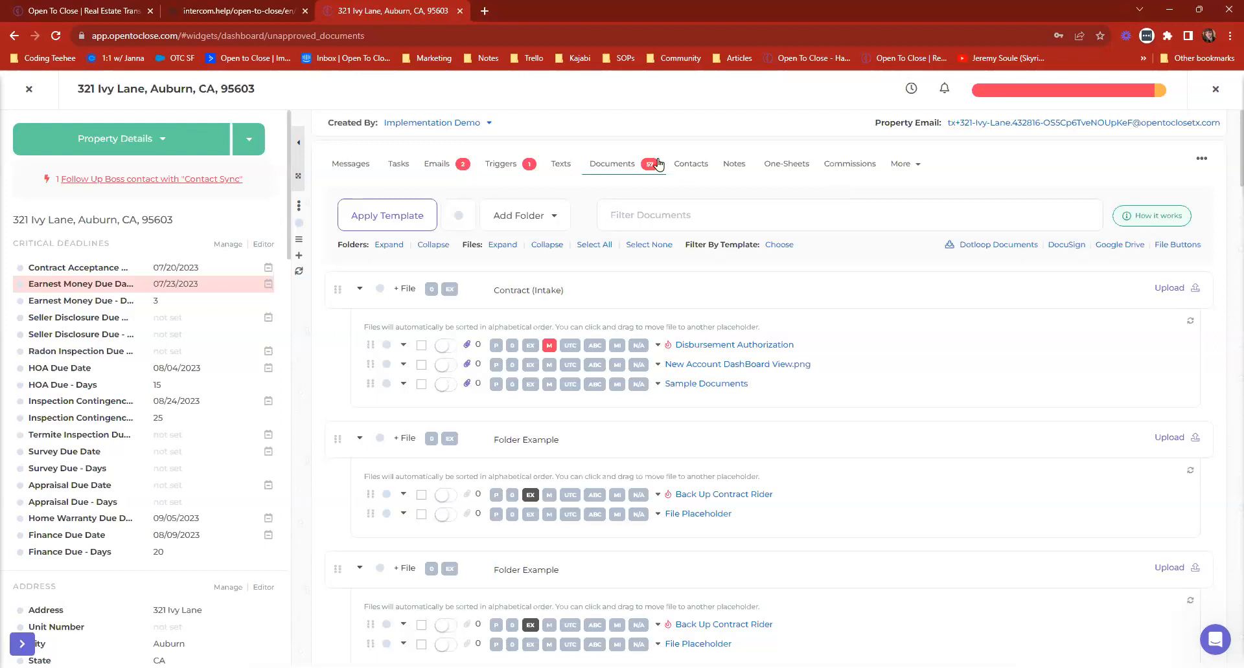
Review the Auburn property's email compose form and its scheduled emails, including the error on the Introduction to Closing Parties message.
click(433, 166)
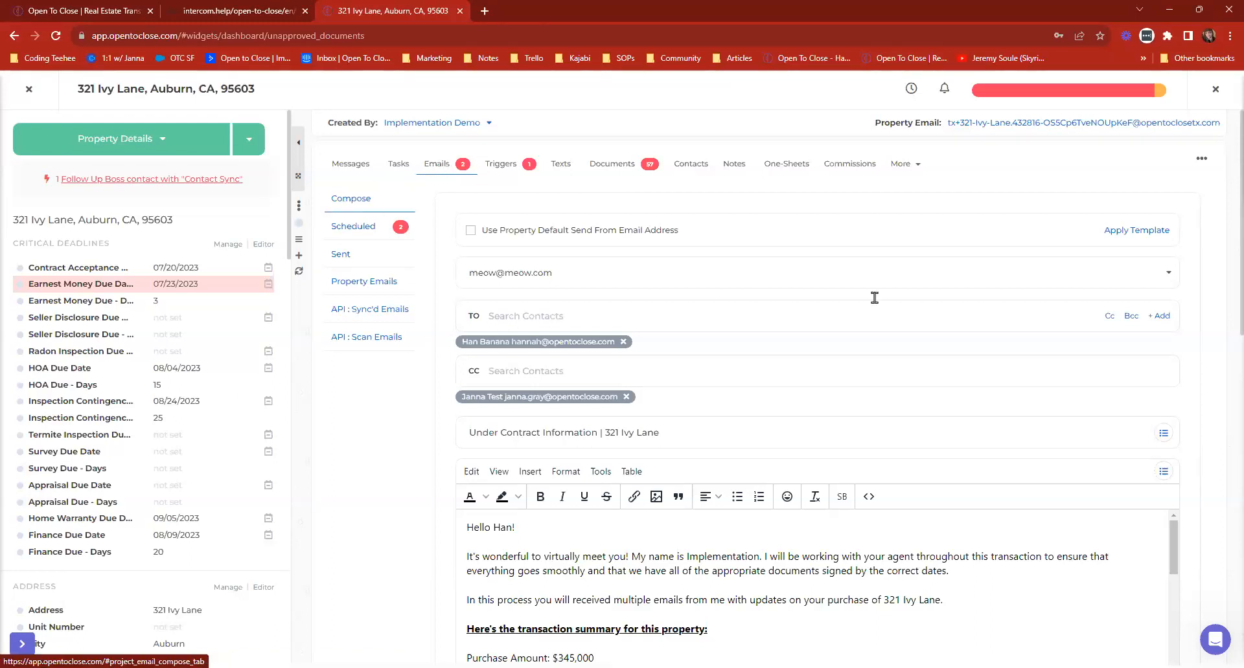
scroll(952, 380, down, 10)
scroll(952, 383, up, 7)
scroll(946, 393, up, 2)
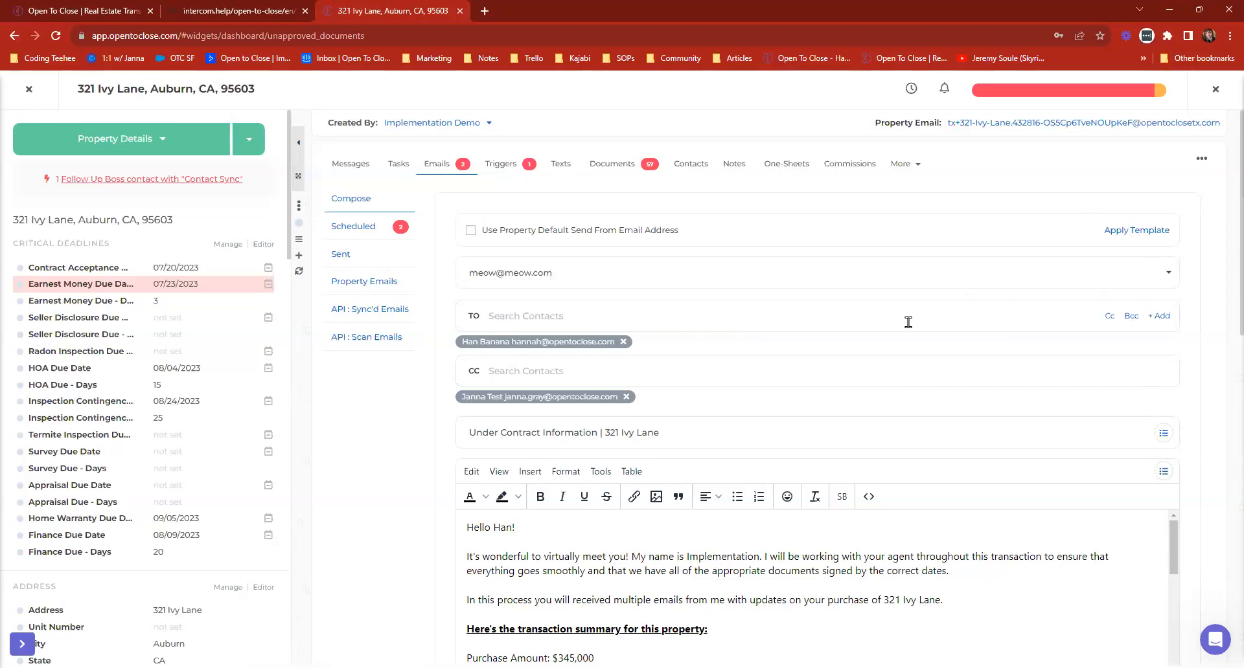
click(343, 232)
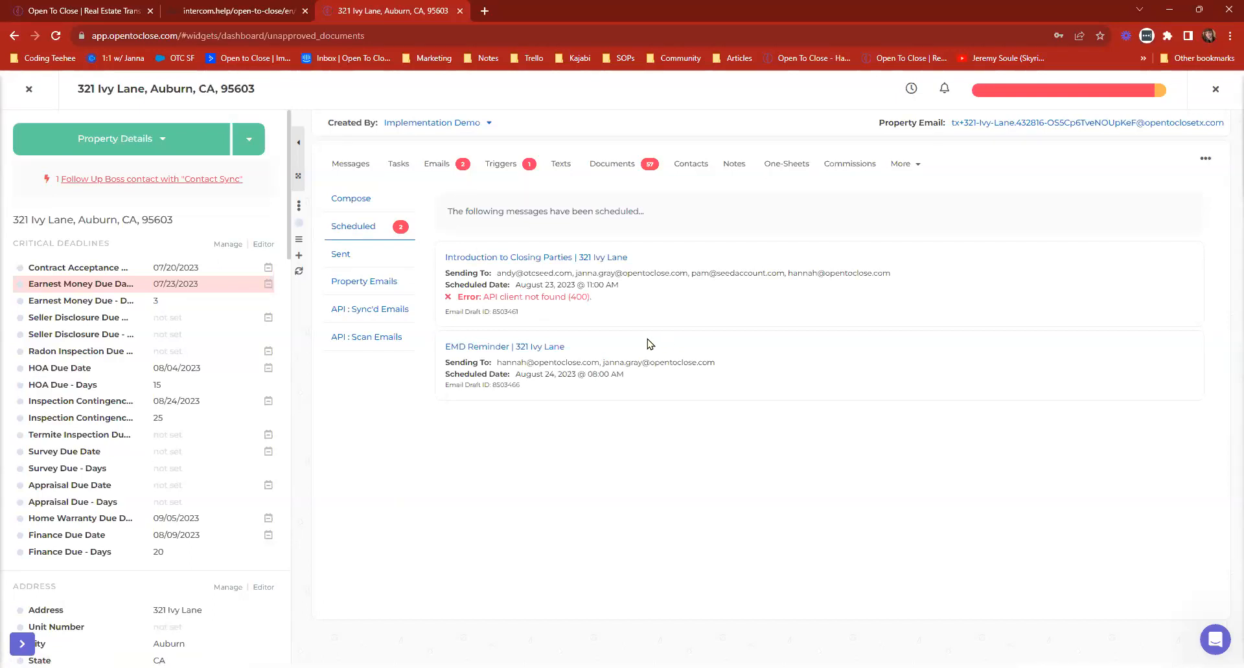
drag(483, 295, 616, 306)
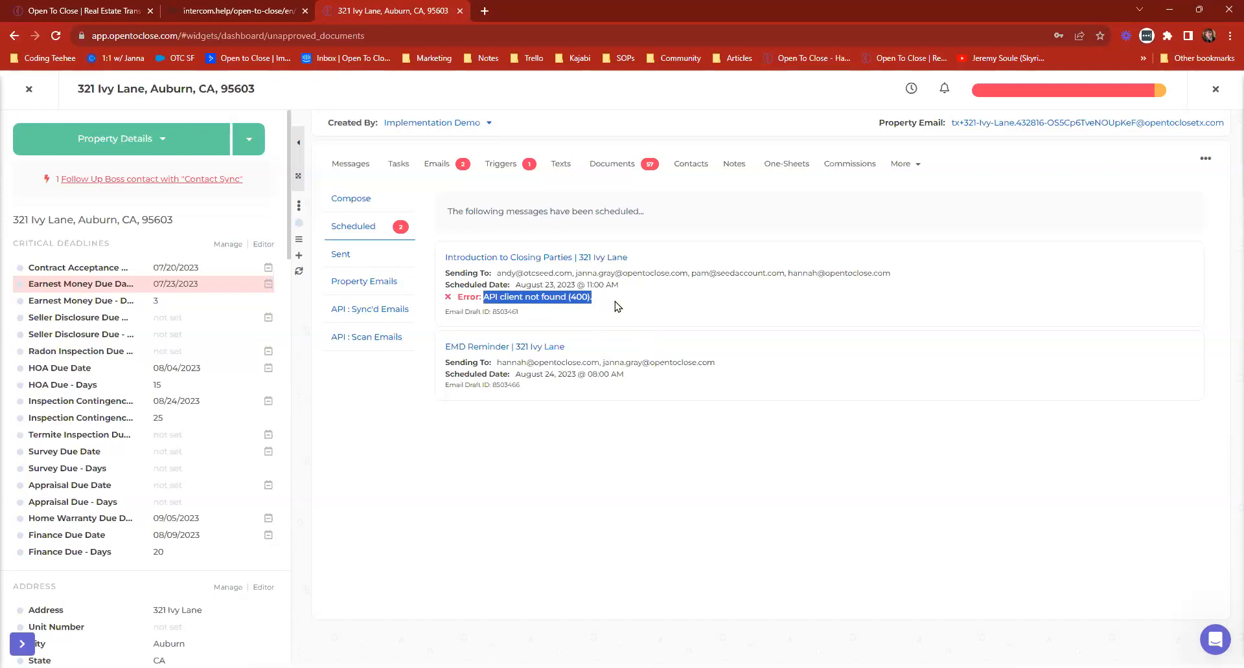
click(548, 313)
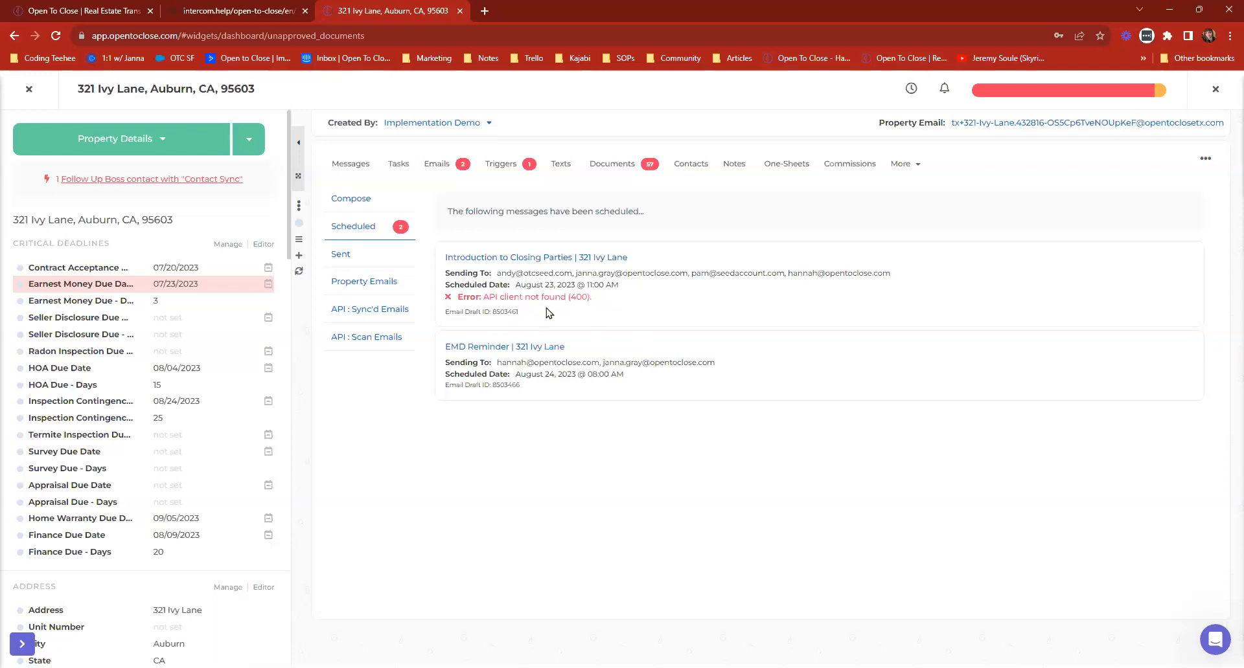
Check the Auburn property's sent emails and property emails, and return to the Dashboard.
click(348, 255)
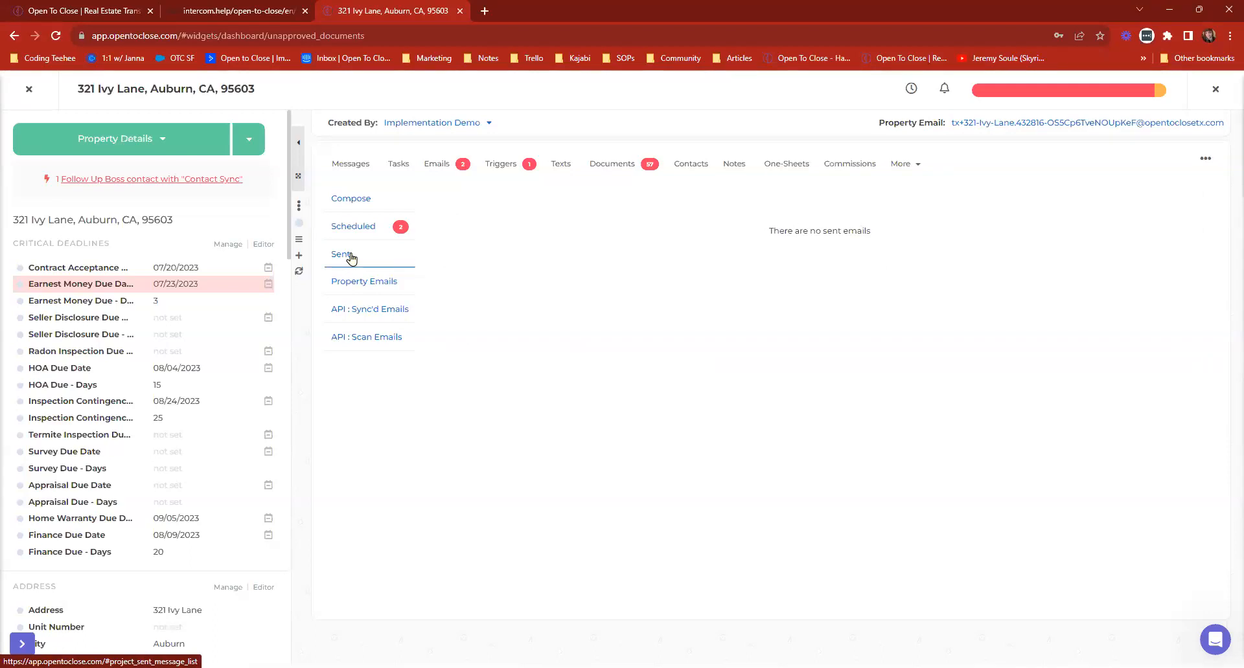
click(356, 283)
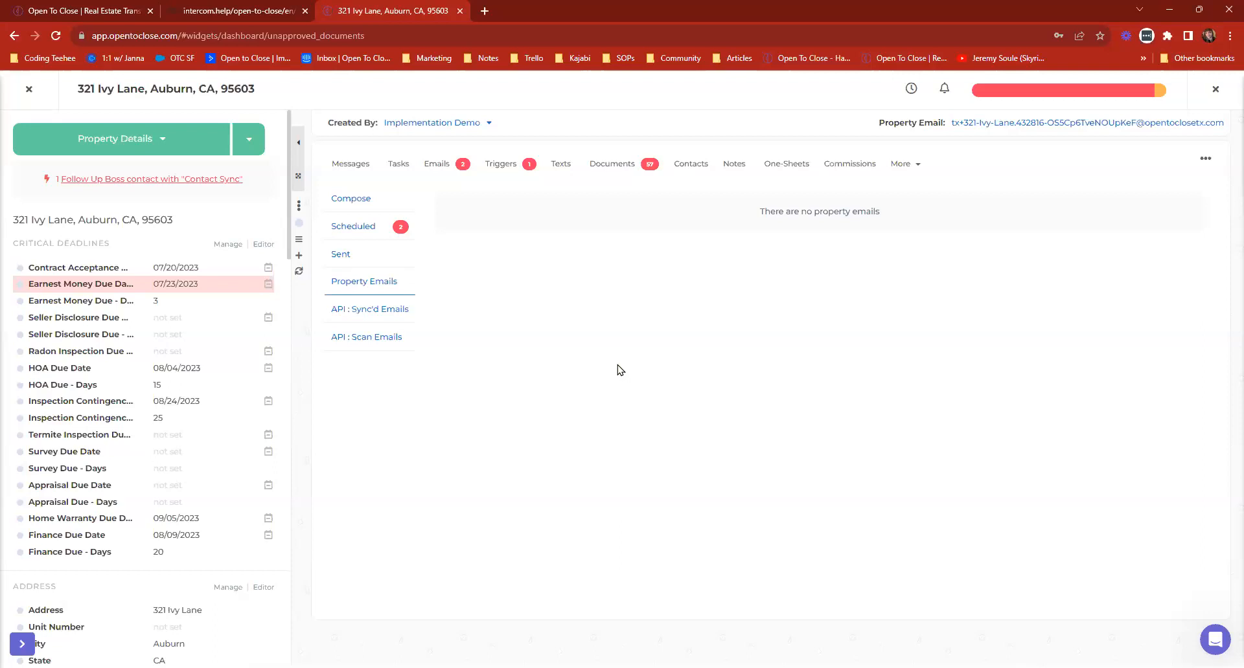
click(34, 100)
Open the Redding property from Property History and view the completed DocuSign message among its property emails.
scroll(421, 279, down, 1)
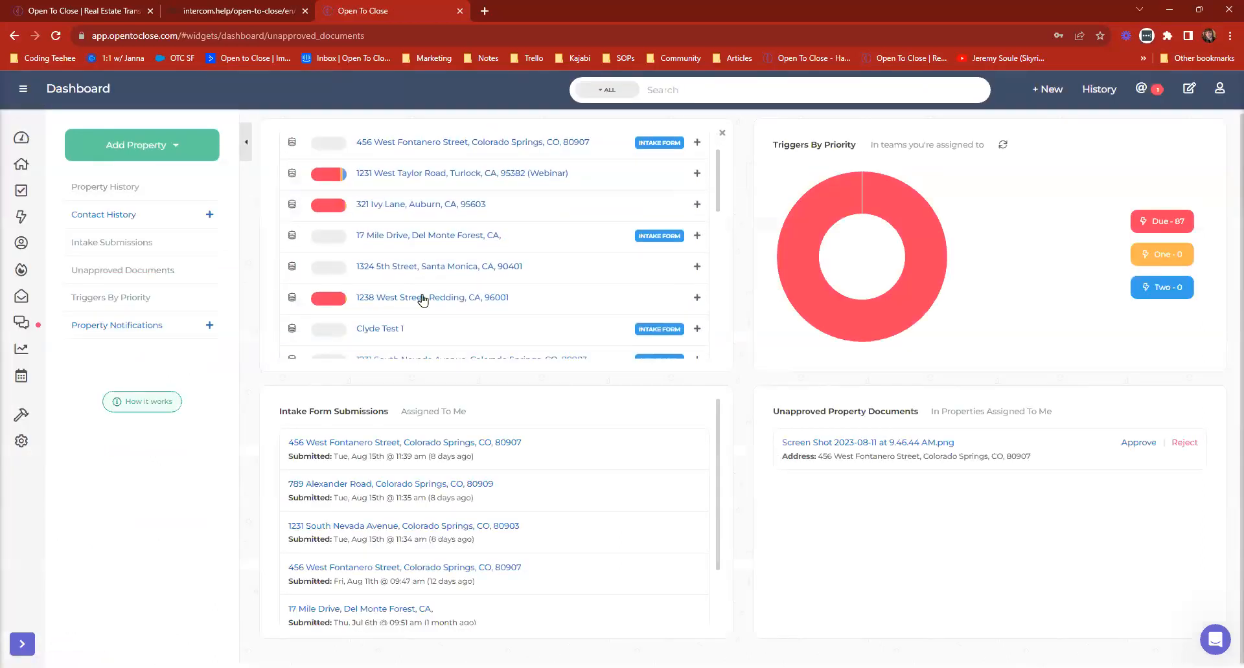
click(416, 298)
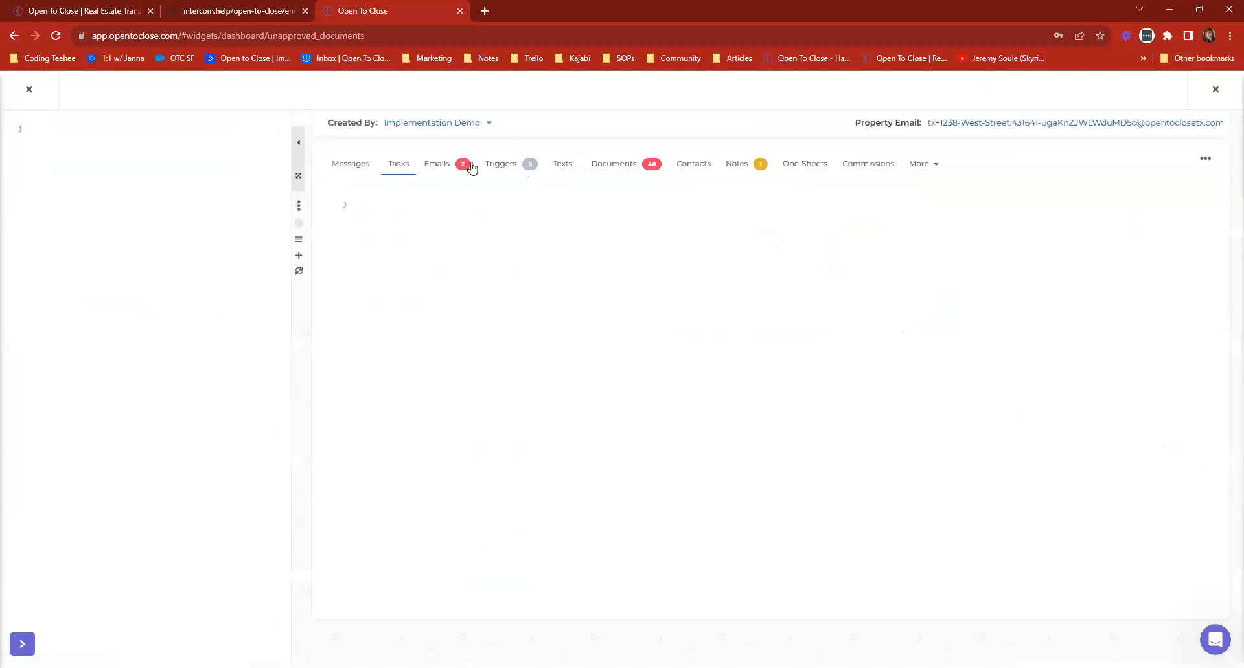
click(433, 162)
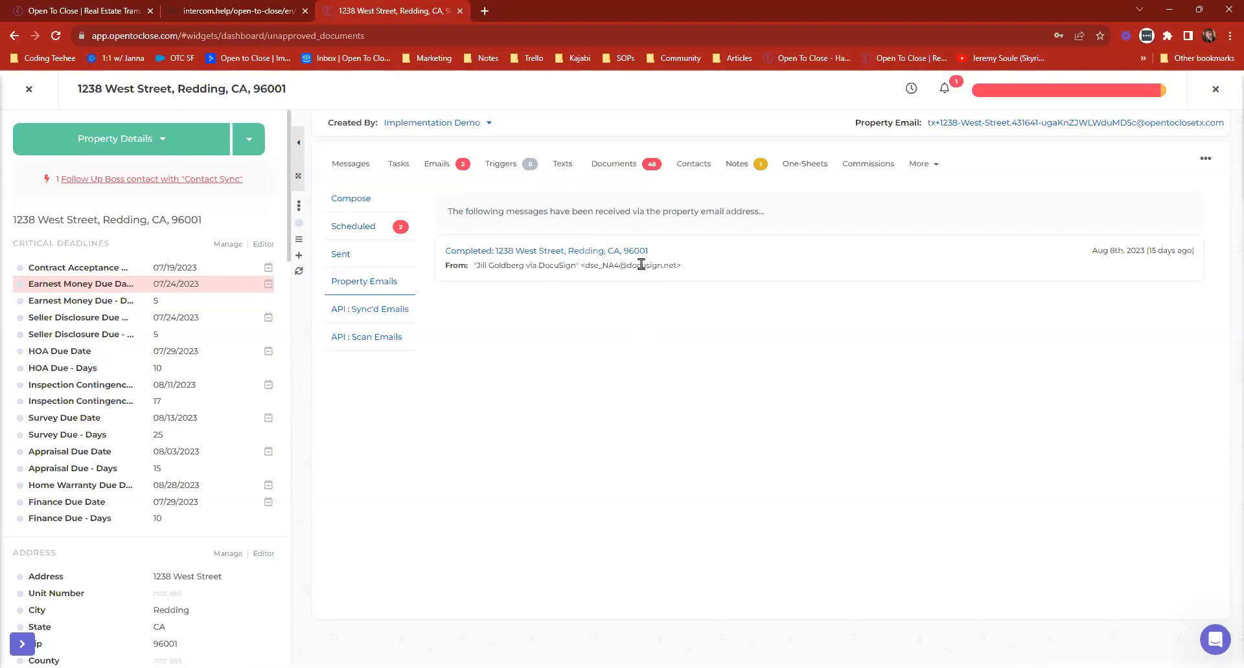
click(510, 253)
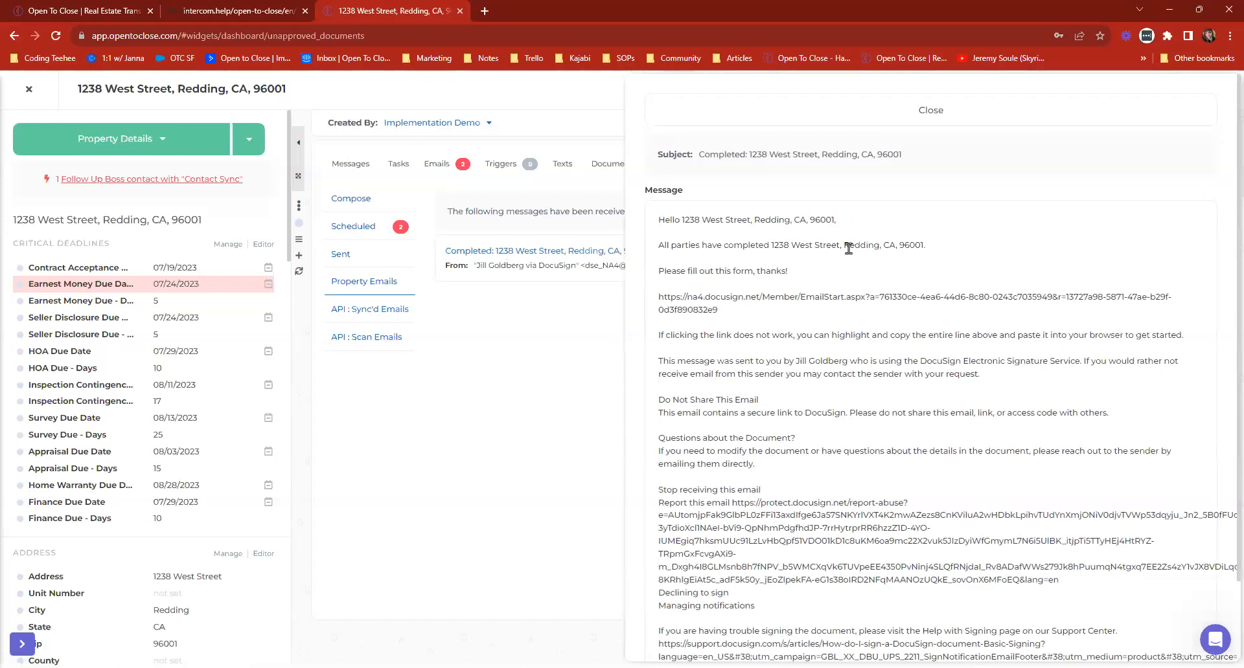
Read the DocuSign message through to its attachment, close it, and view the property's documents.
scroll(943, 296, down, 3)
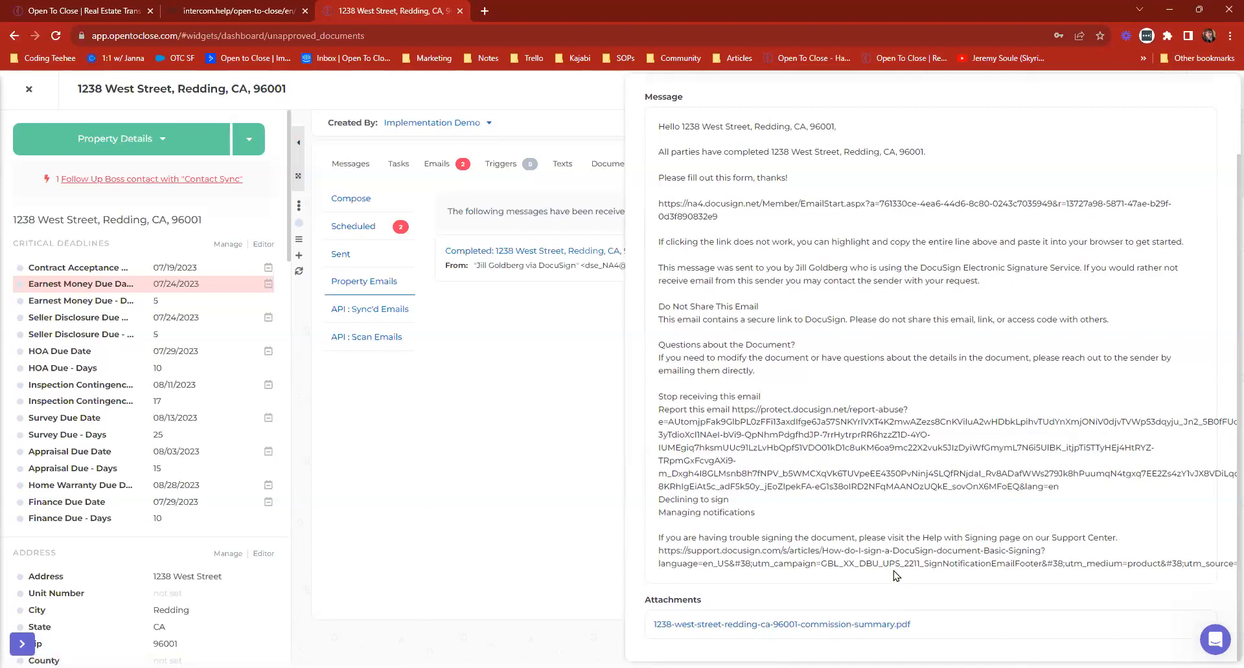
scroll(891, 551, up, 3)
click(731, 114)
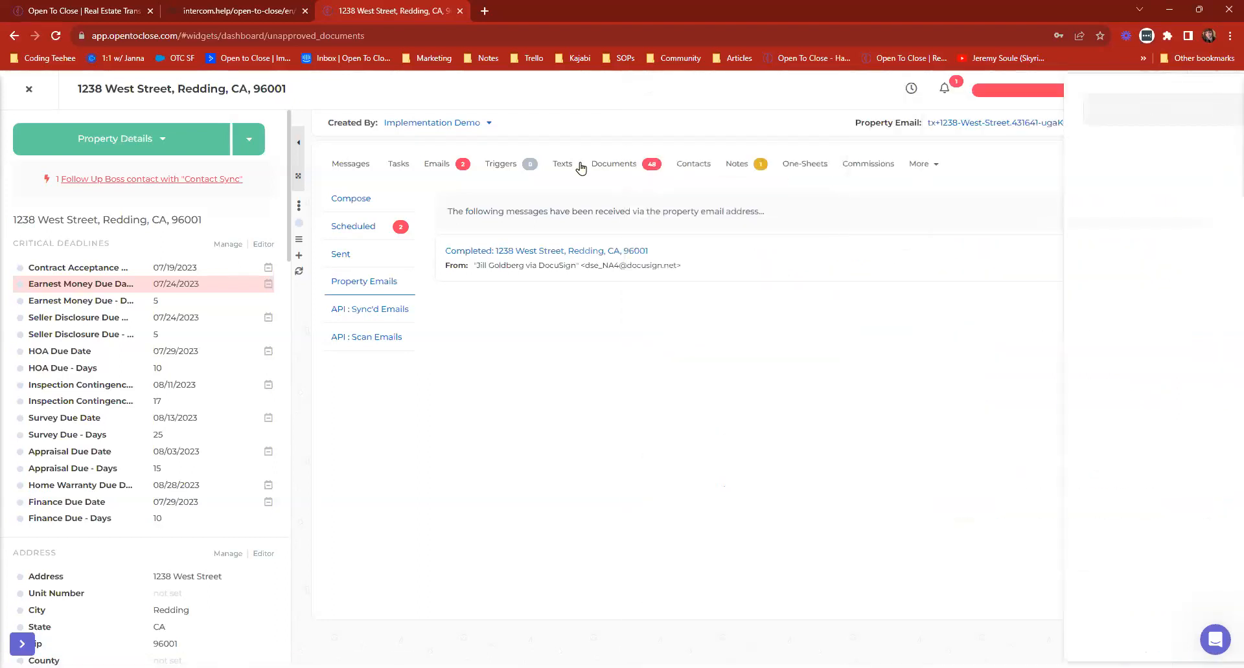
click(625, 167)
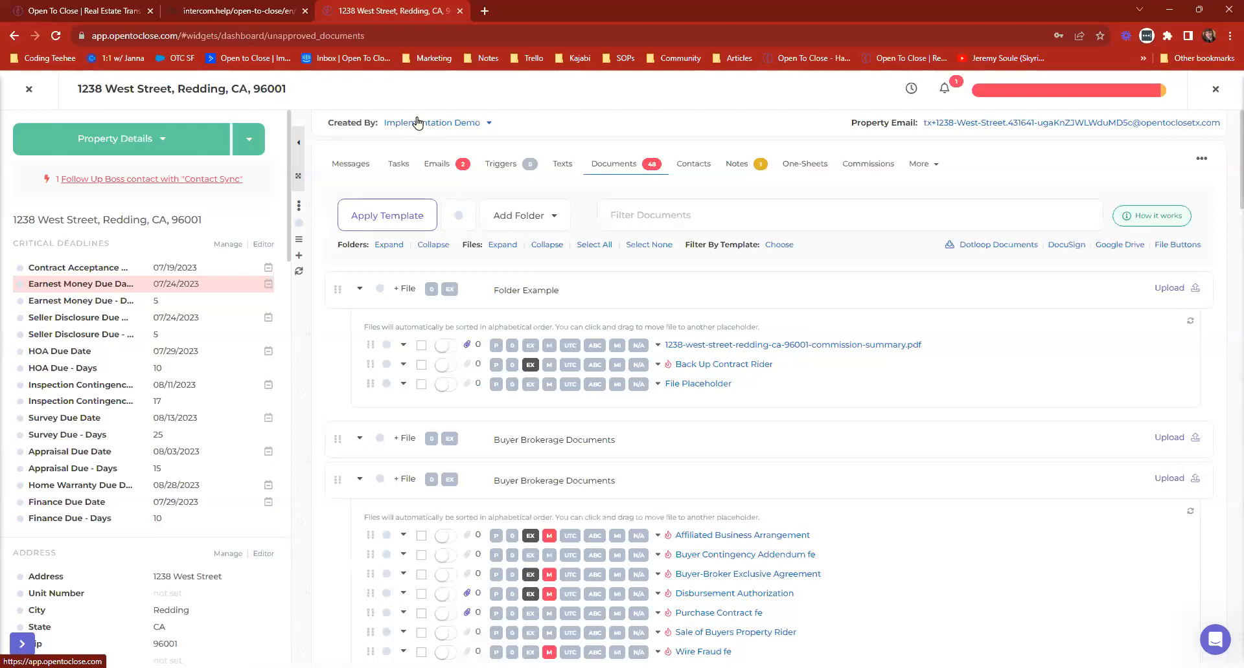
Examine the API : Sync'd Emails and API : Scan Emails sections of the Redding property.
click(435, 159)
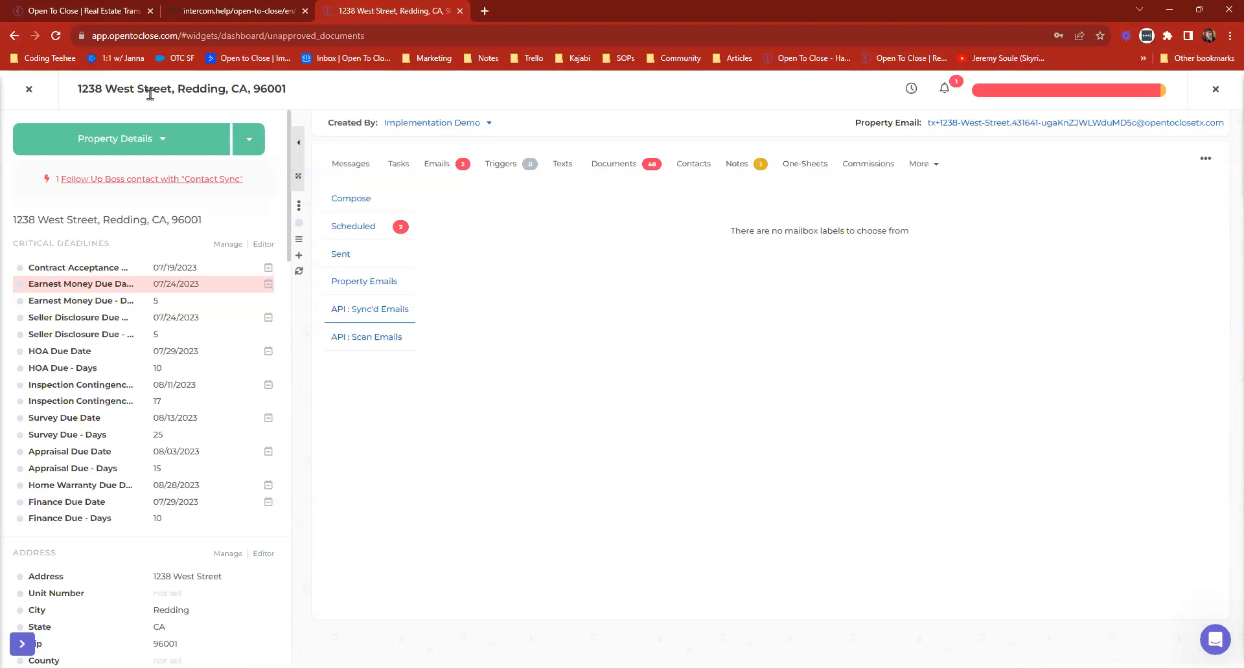
click(347, 338)
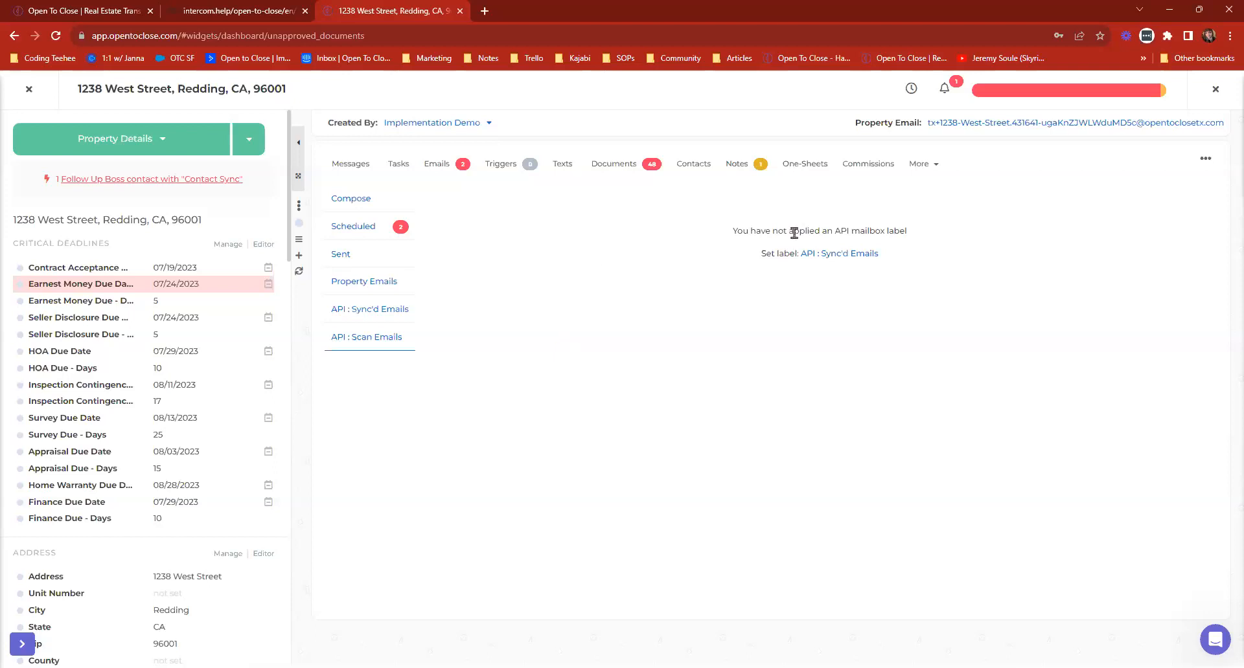
drag(726, 228, 928, 241)
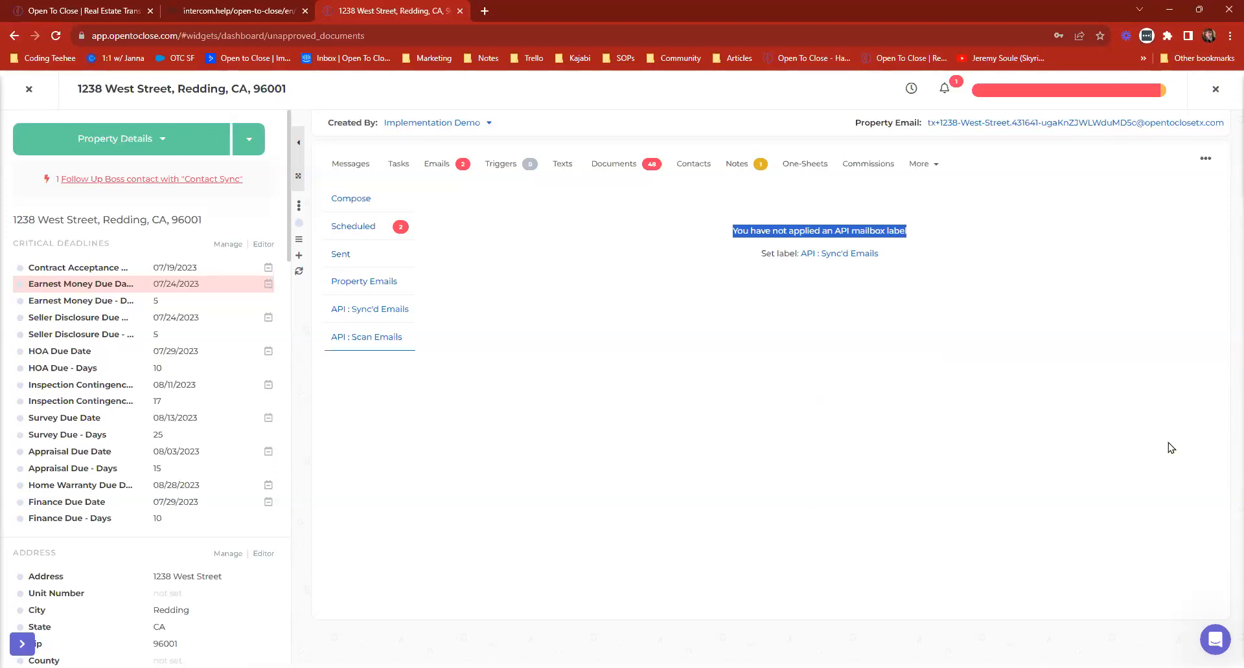
click(780, 398)
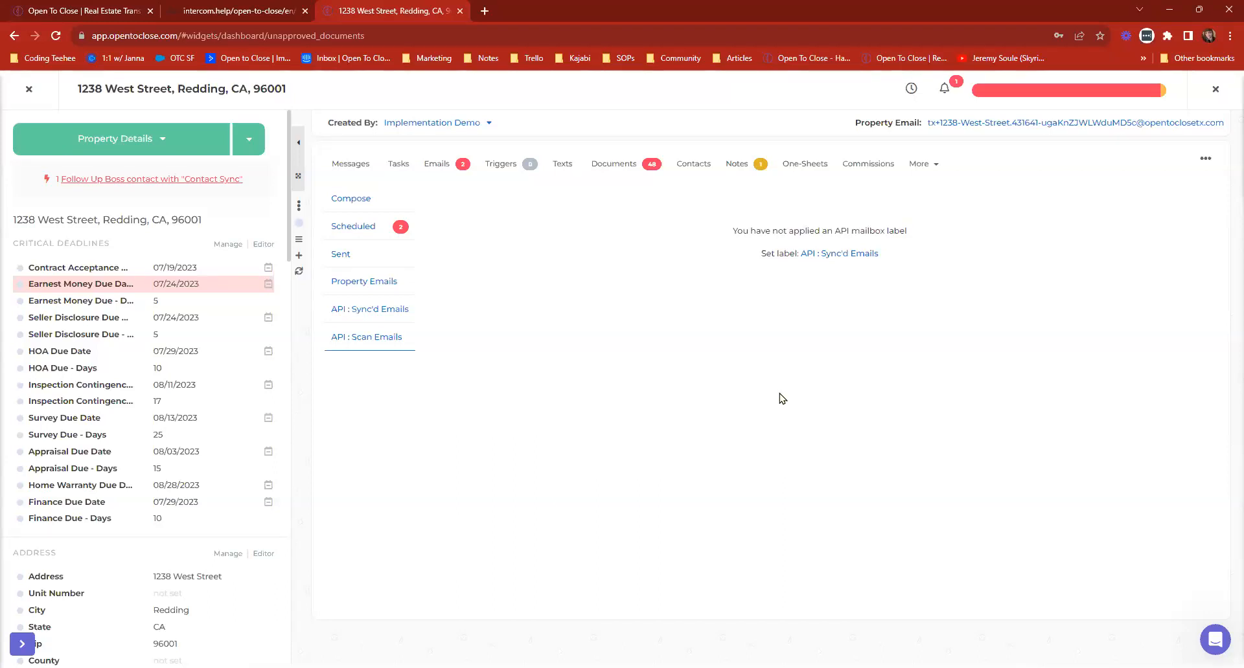
Review the Redding property's property emails, its property email address and its documents, and return to the Dashboard.
click(359, 282)
drag(438, 215, 792, 215)
drag(853, 125, 926, 125)
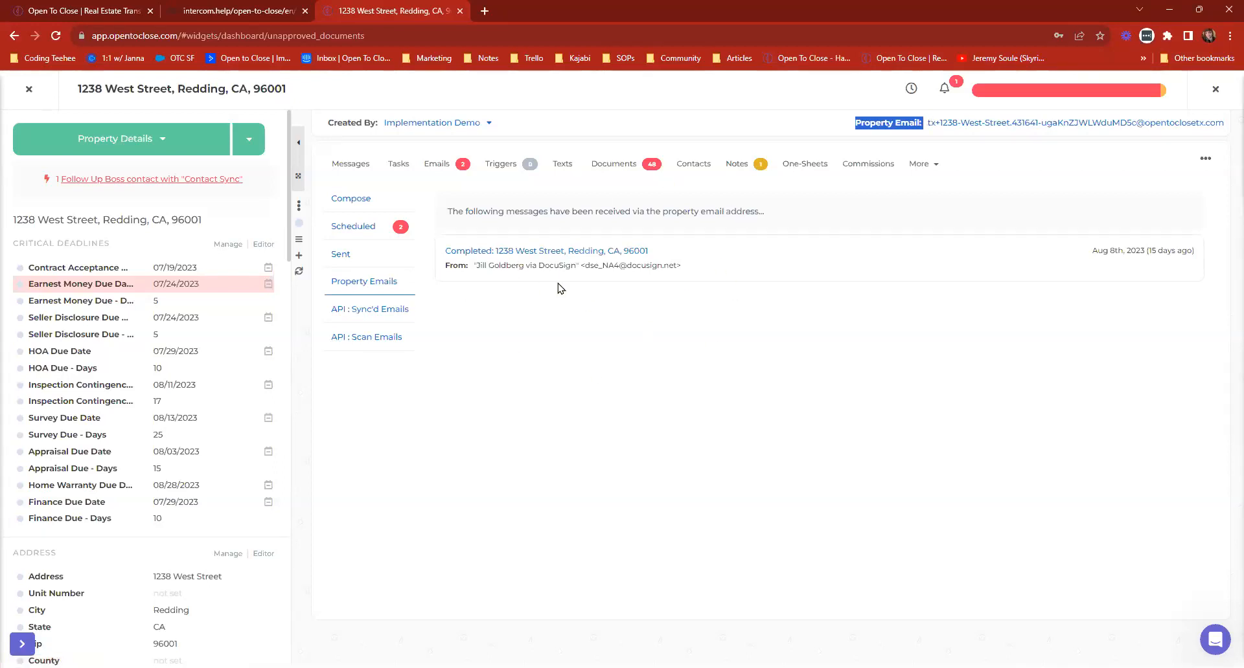
click(666, 170)
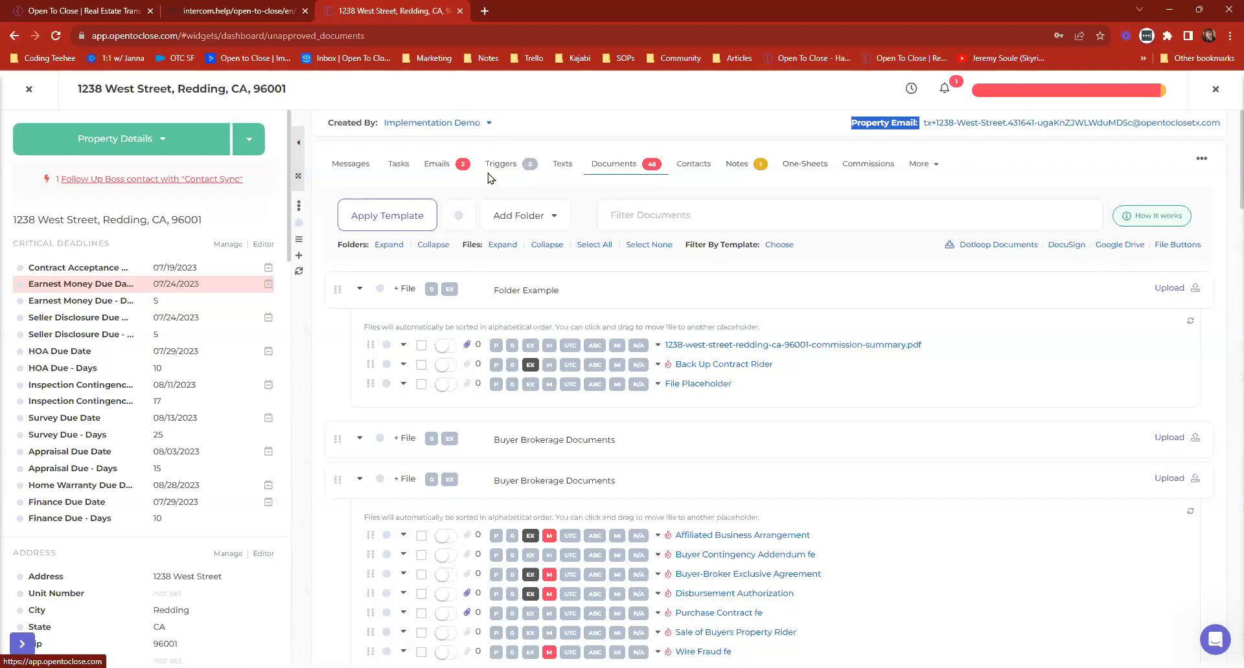
click(438, 166)
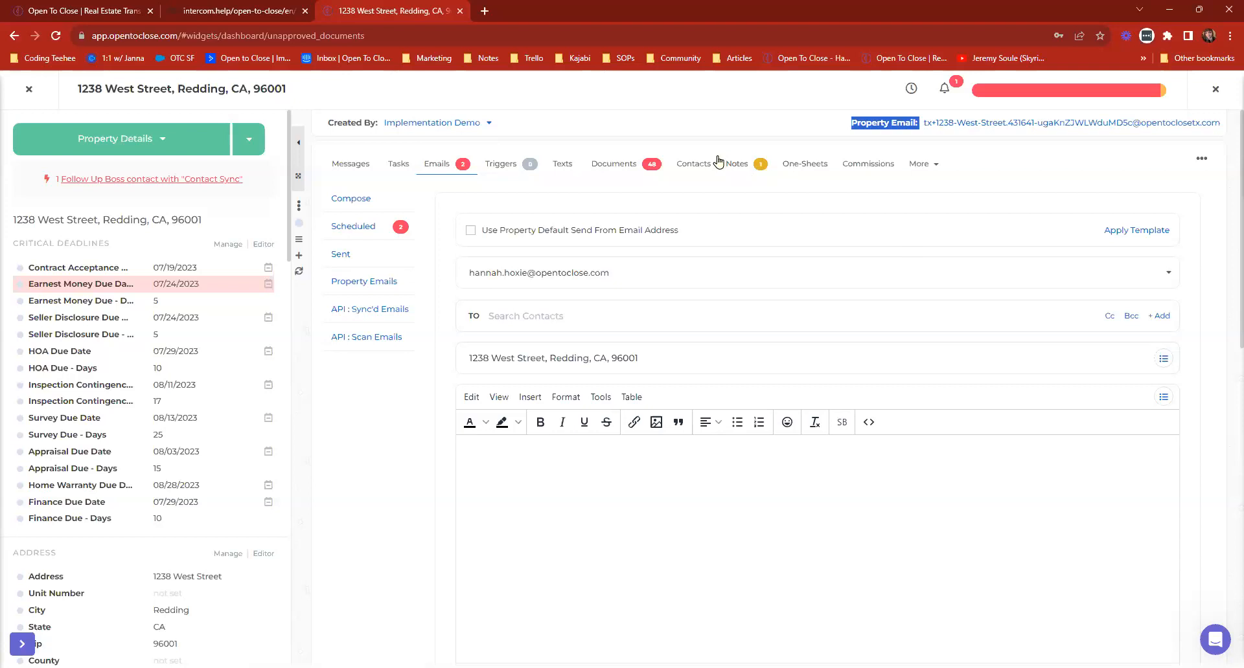
click(29, 89)
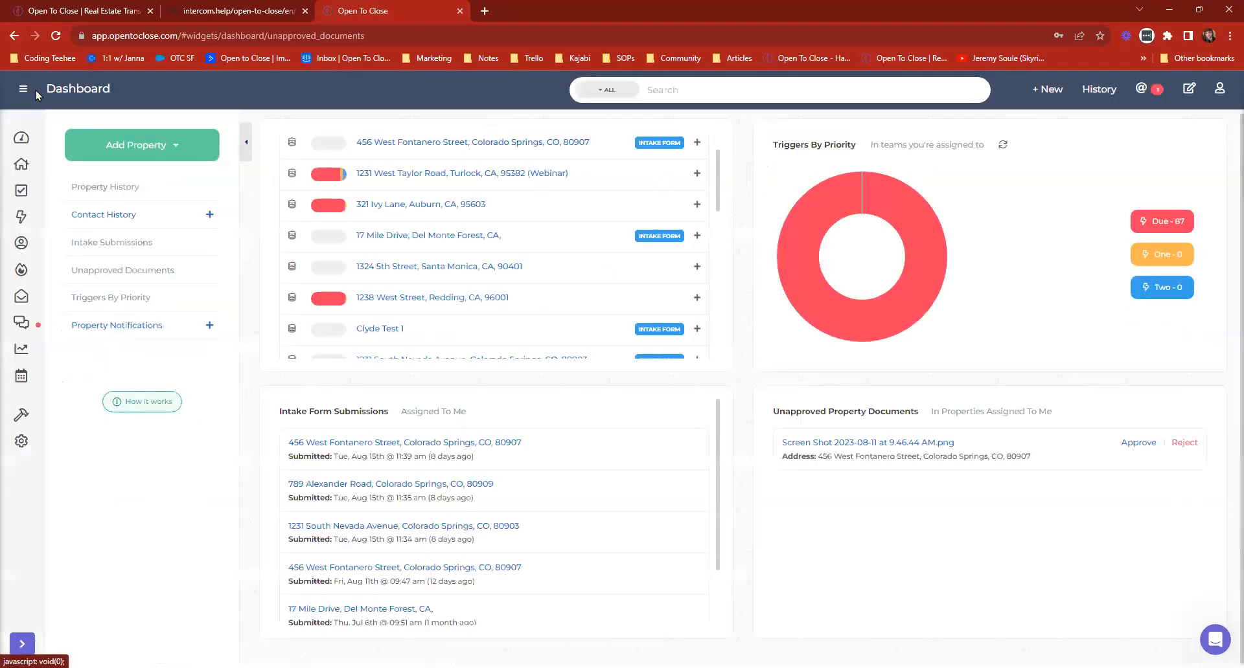
click(849, 457)
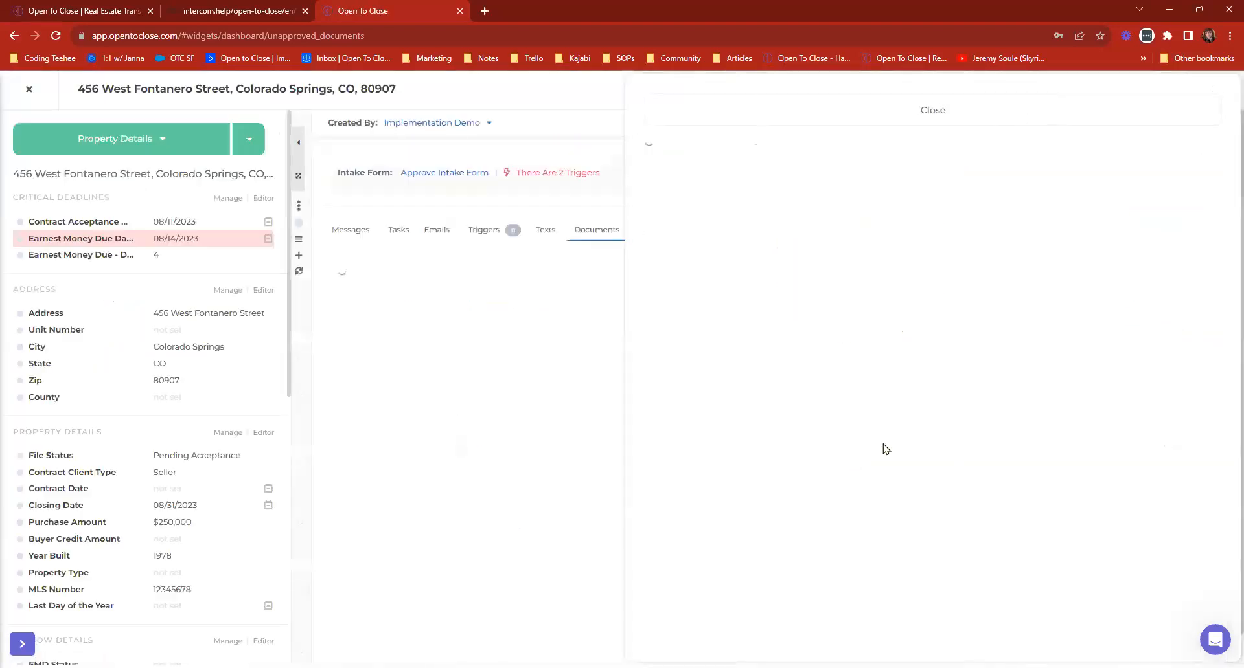
click(713, 111)
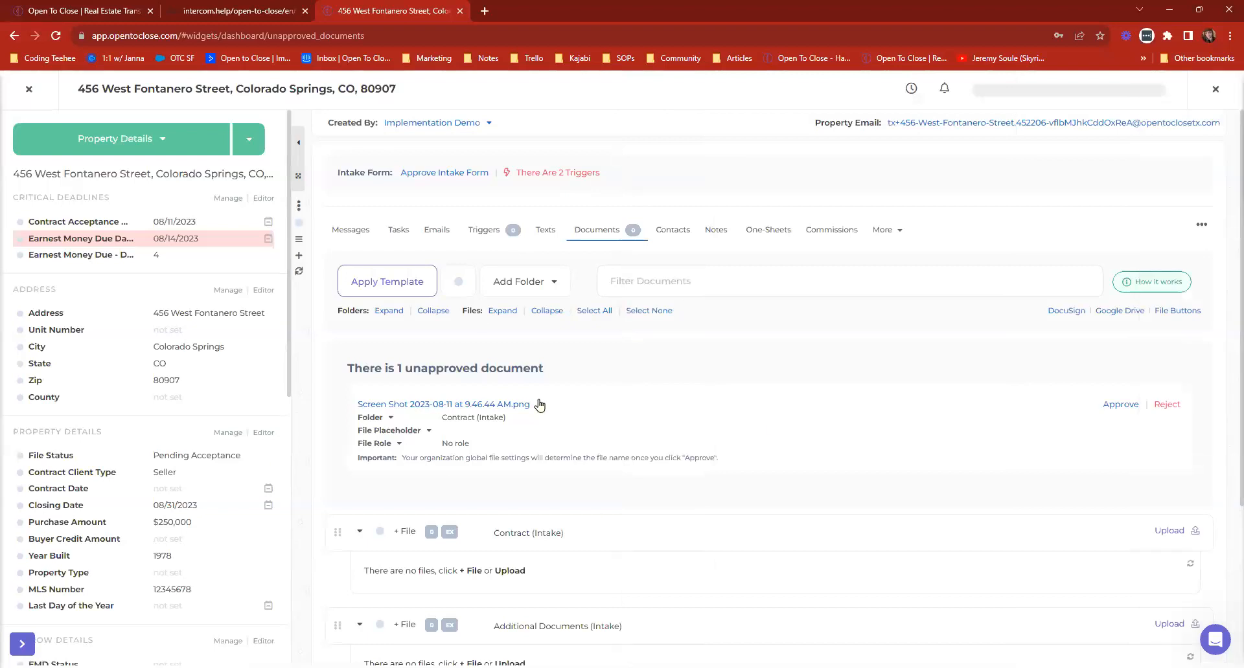
click(502, 407)
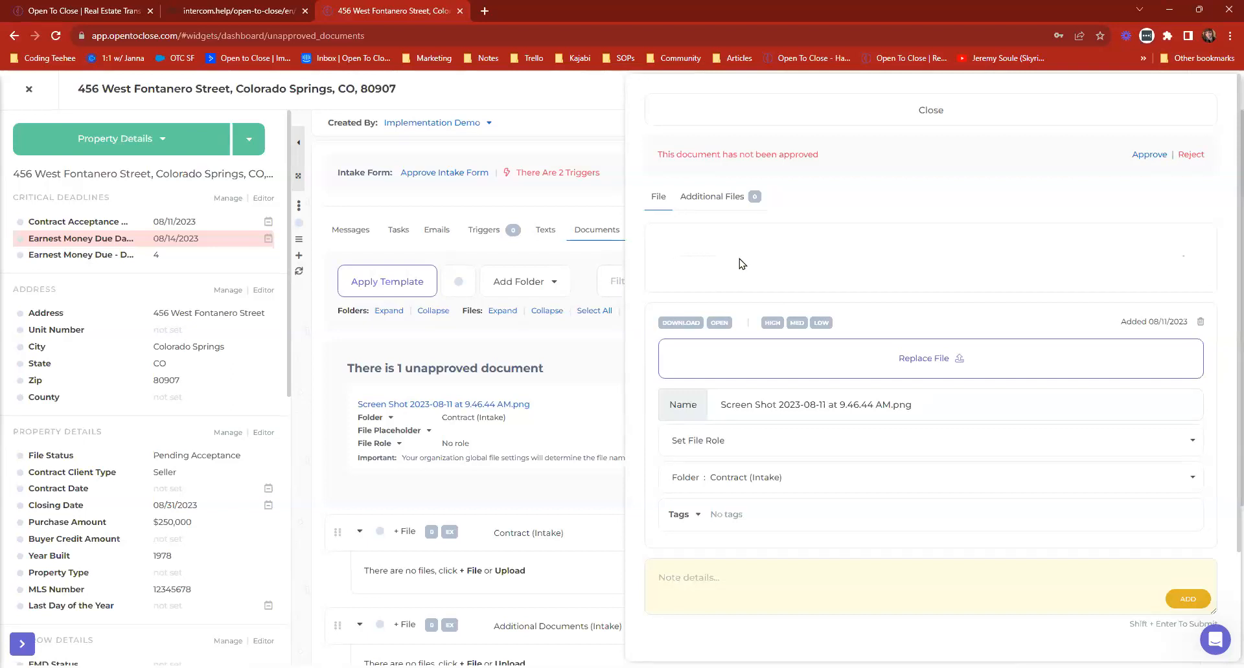
click(693, 108)
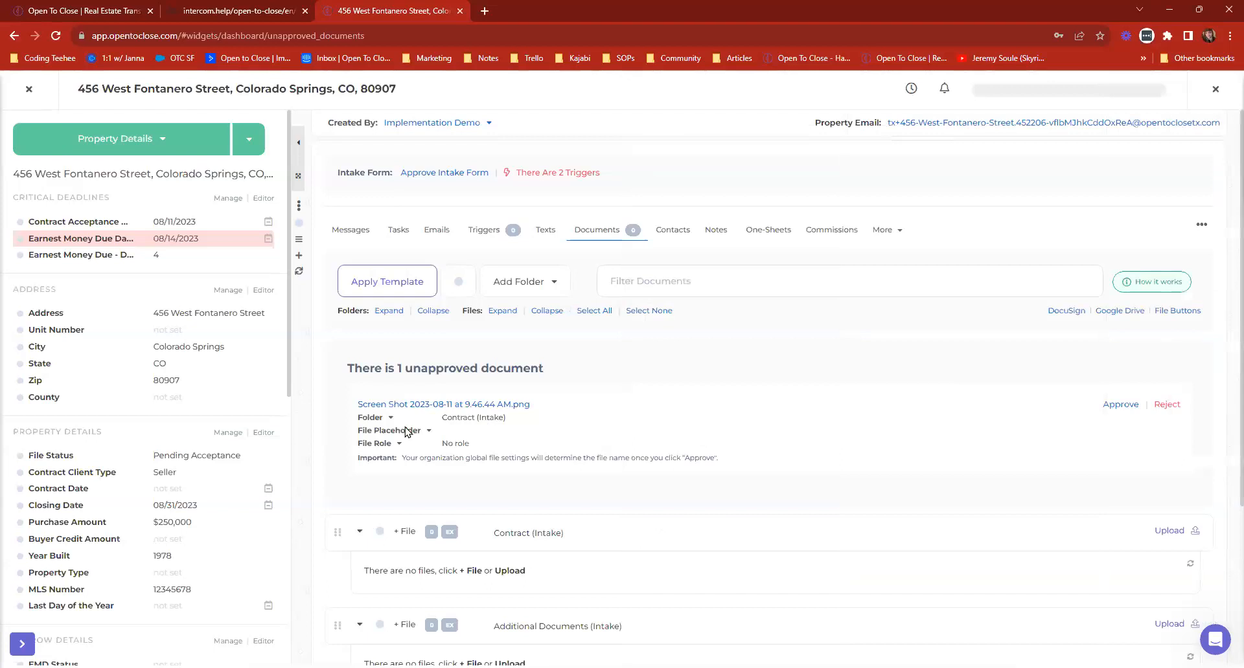
click(462, 407)
click(799, 112)
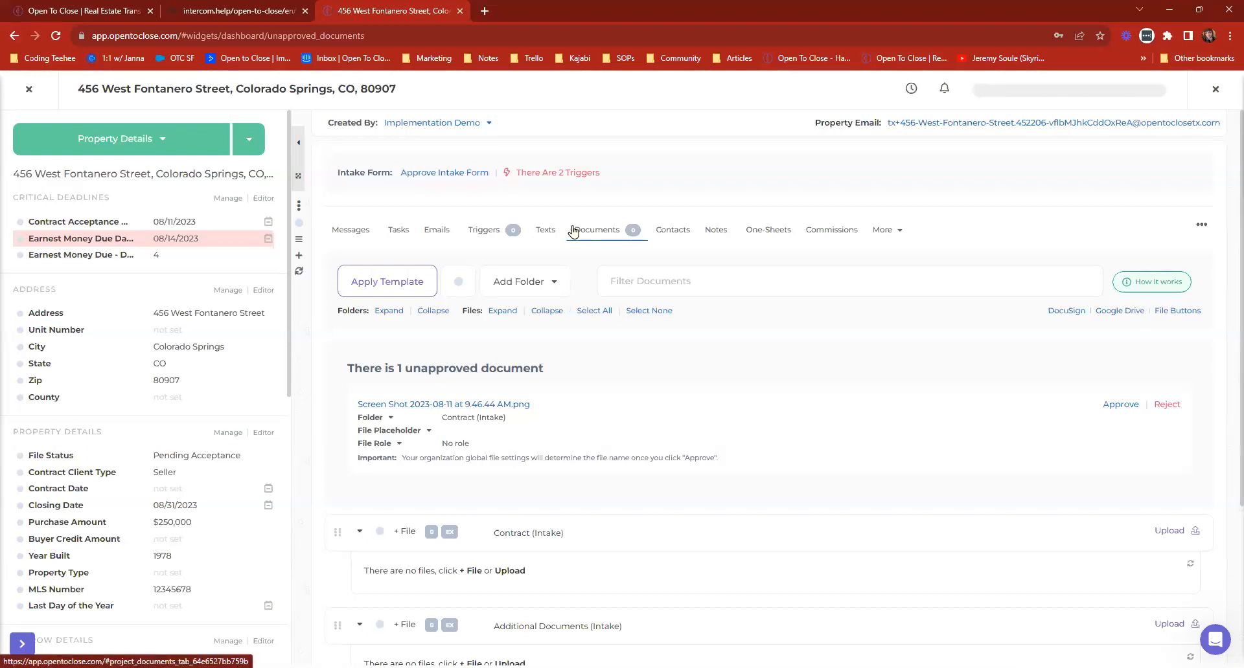
Check the West Fontanero property's email section and unapproved document, and return to the Dashboard.
click(437, 234)
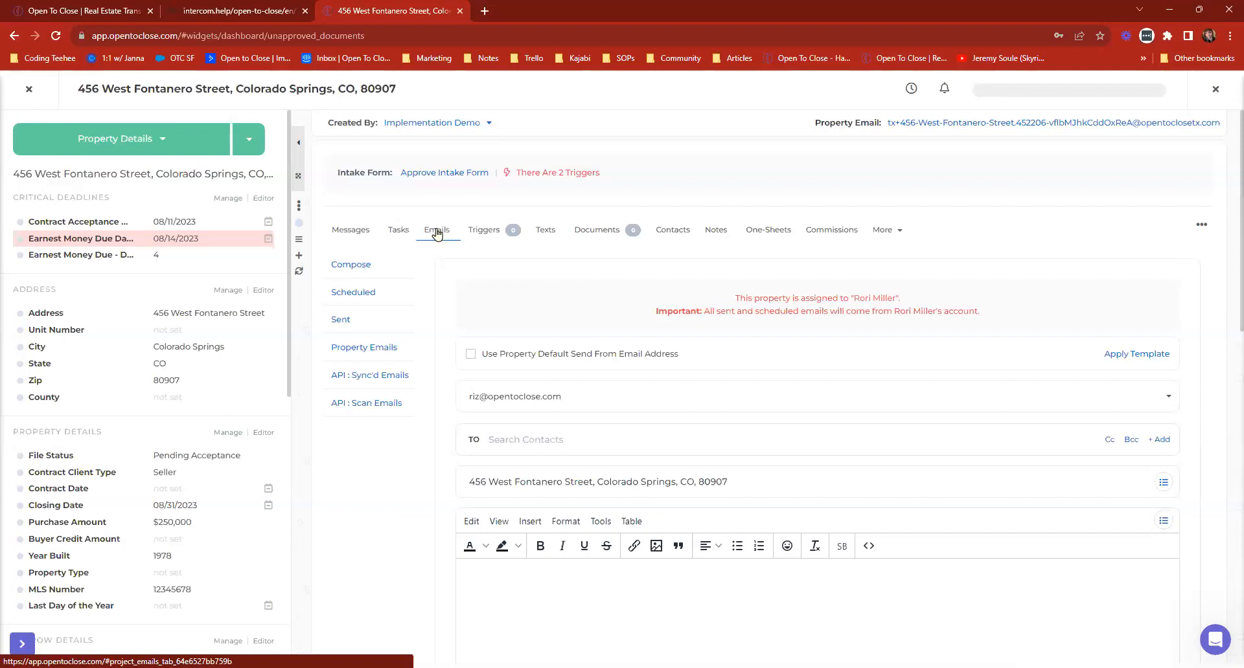
click(597, 230)
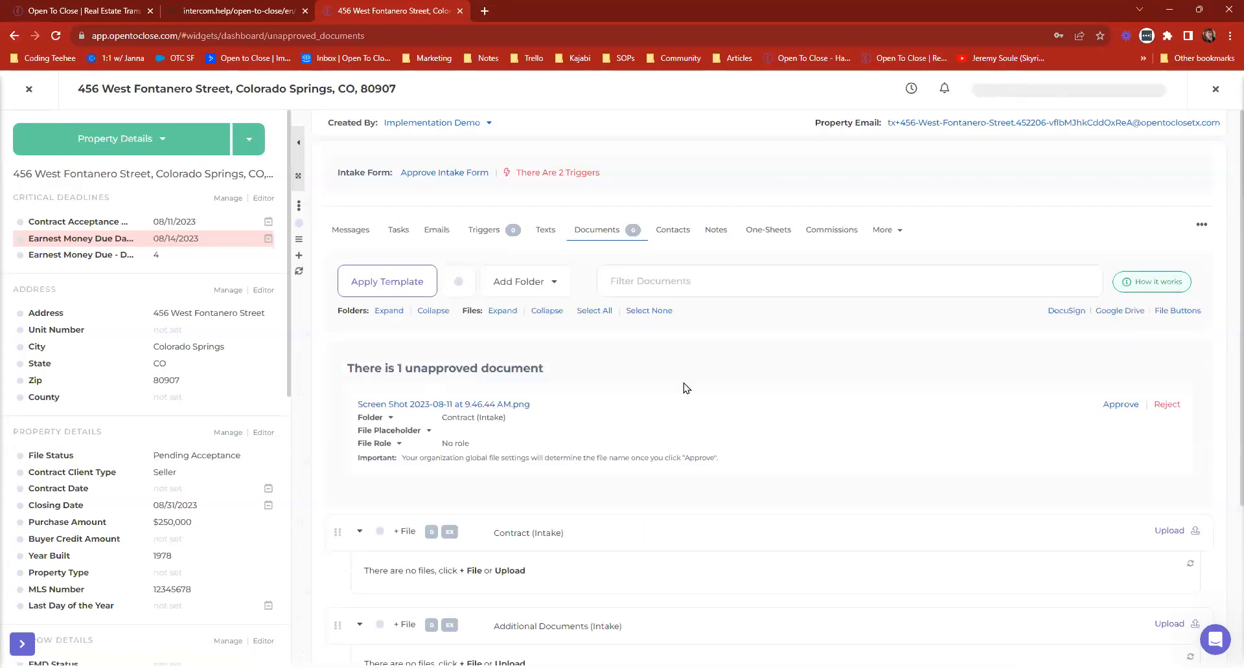
click(19, 95)
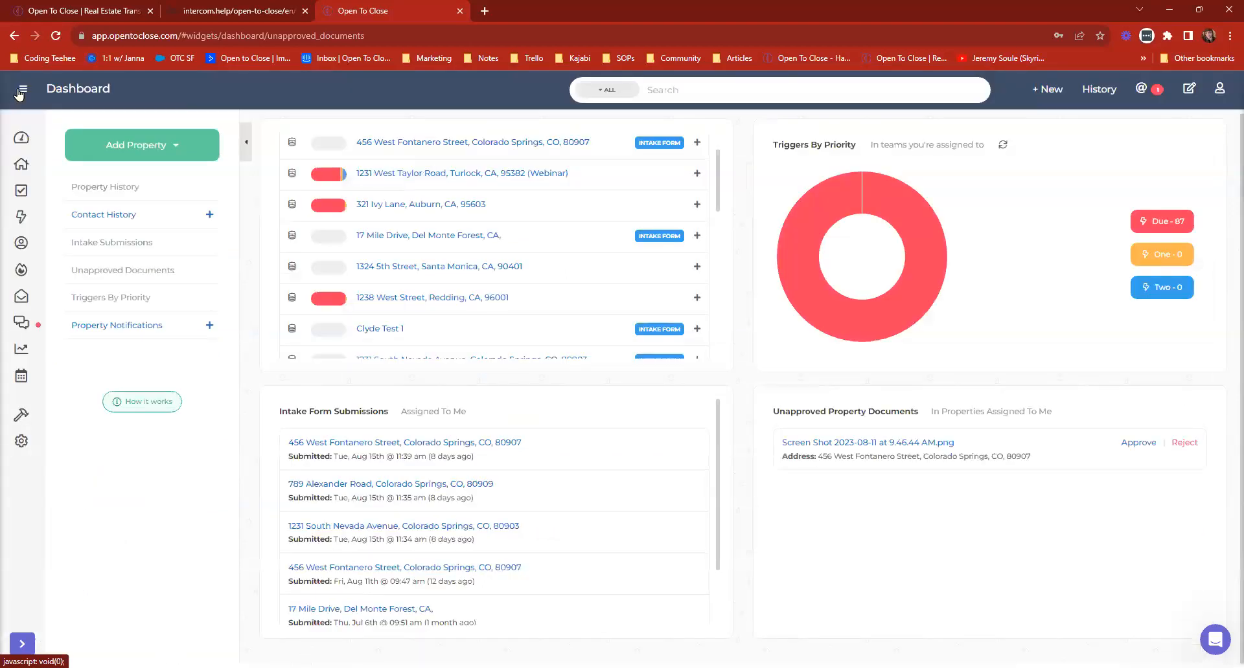
Open the Properties list, check the Active Listings table's segments, and display the All table.
mouse_move(21, 271)
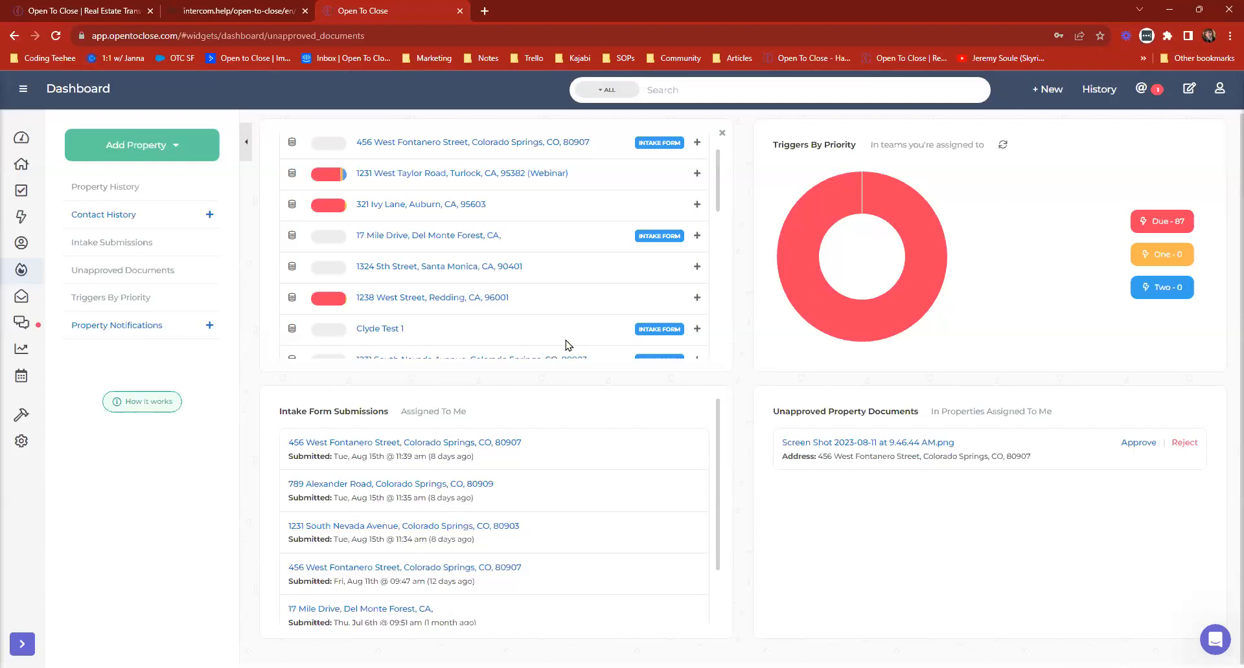
click(23, 168)
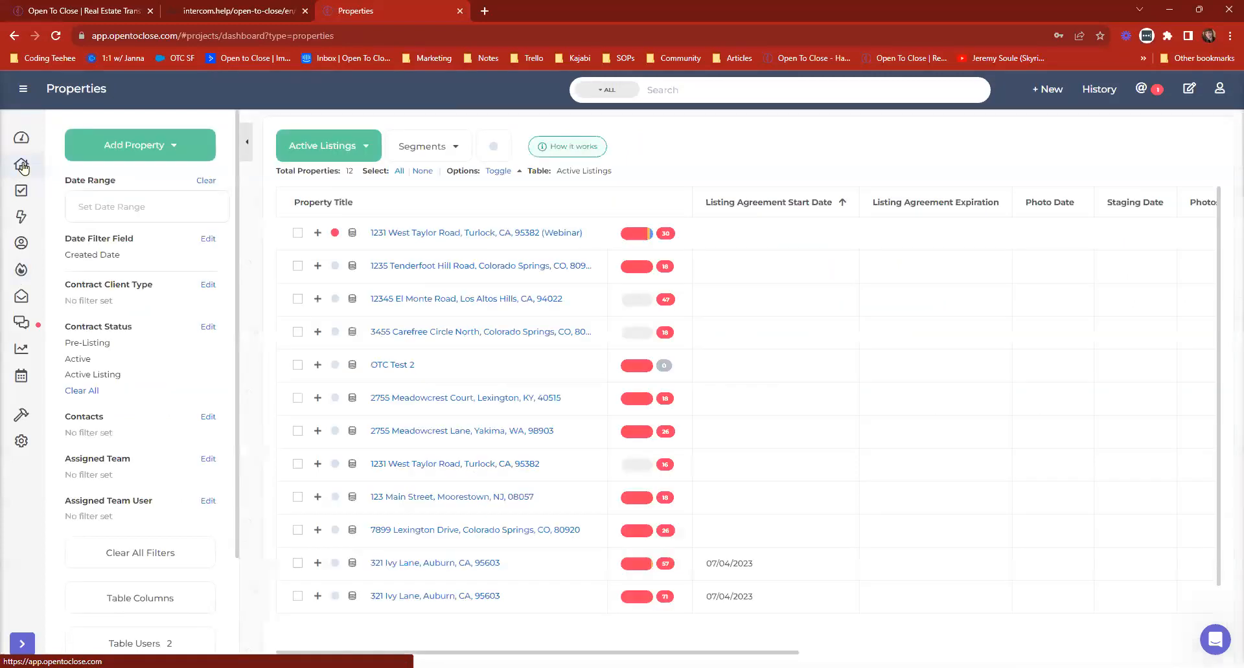
click(343, 151)
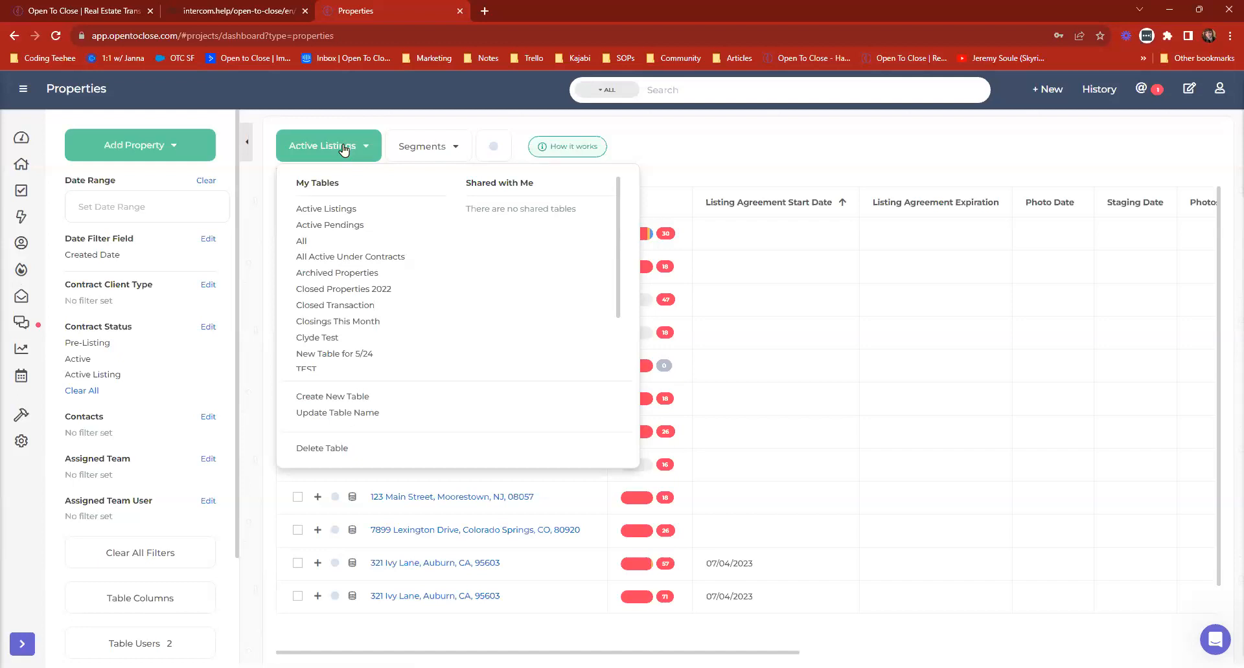
click(434, 154)
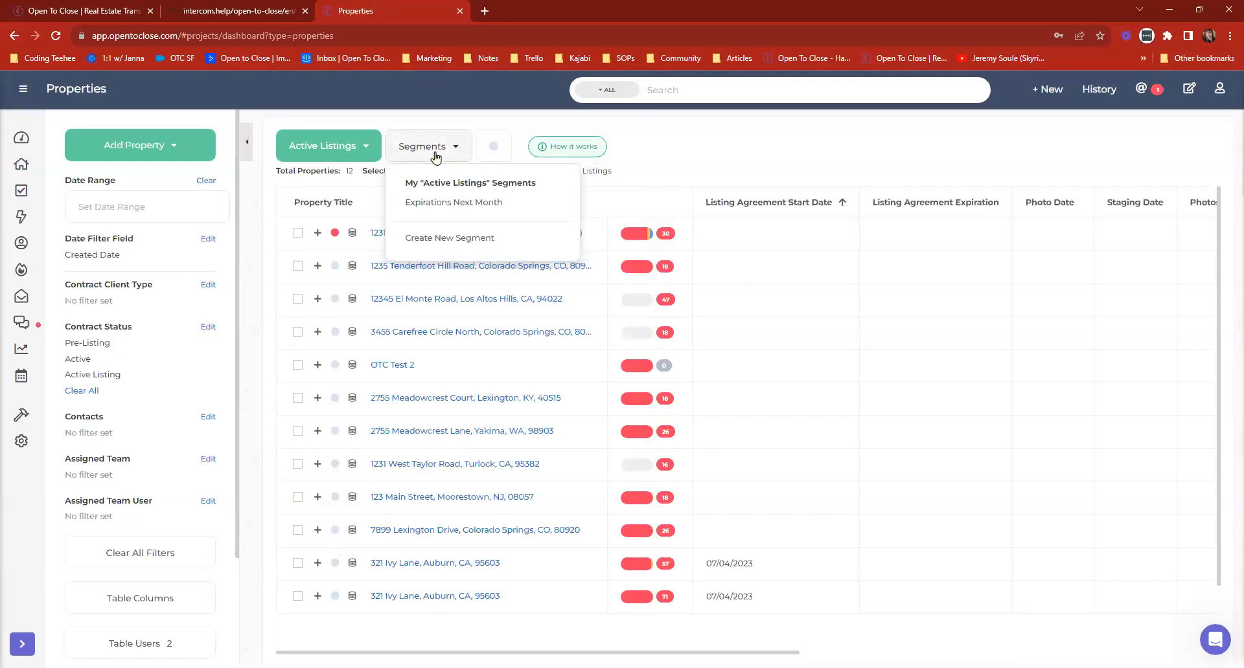
click(350, 146)
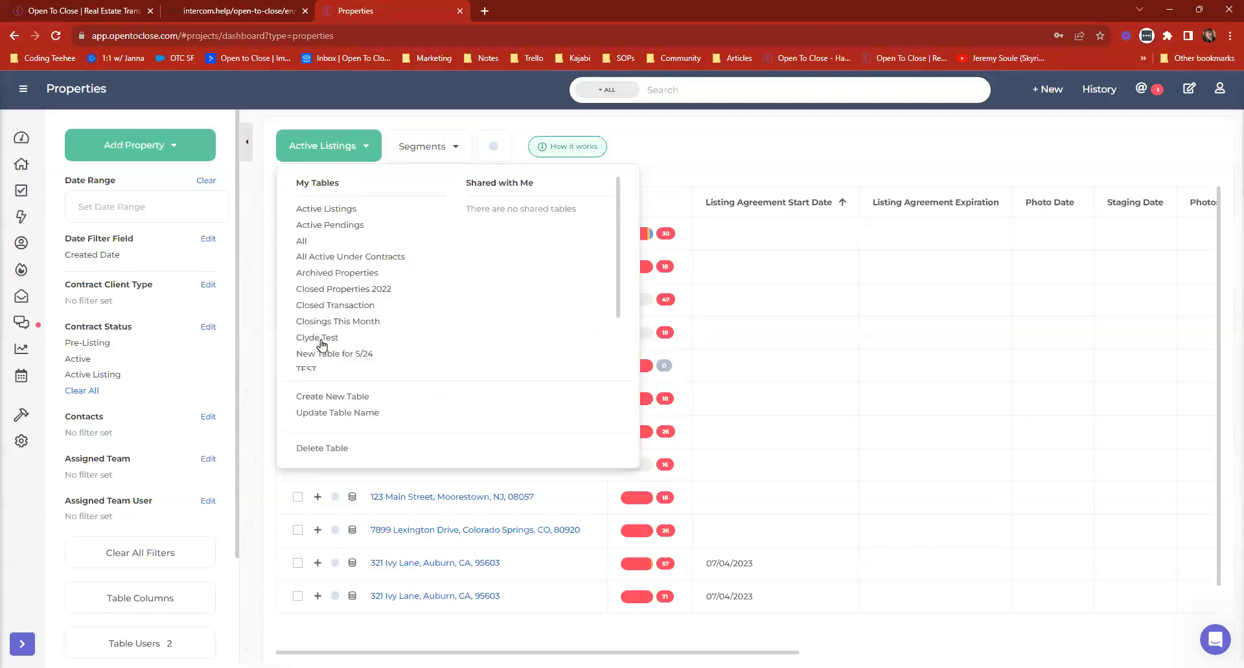
click(304, 243)
click(310, 156)
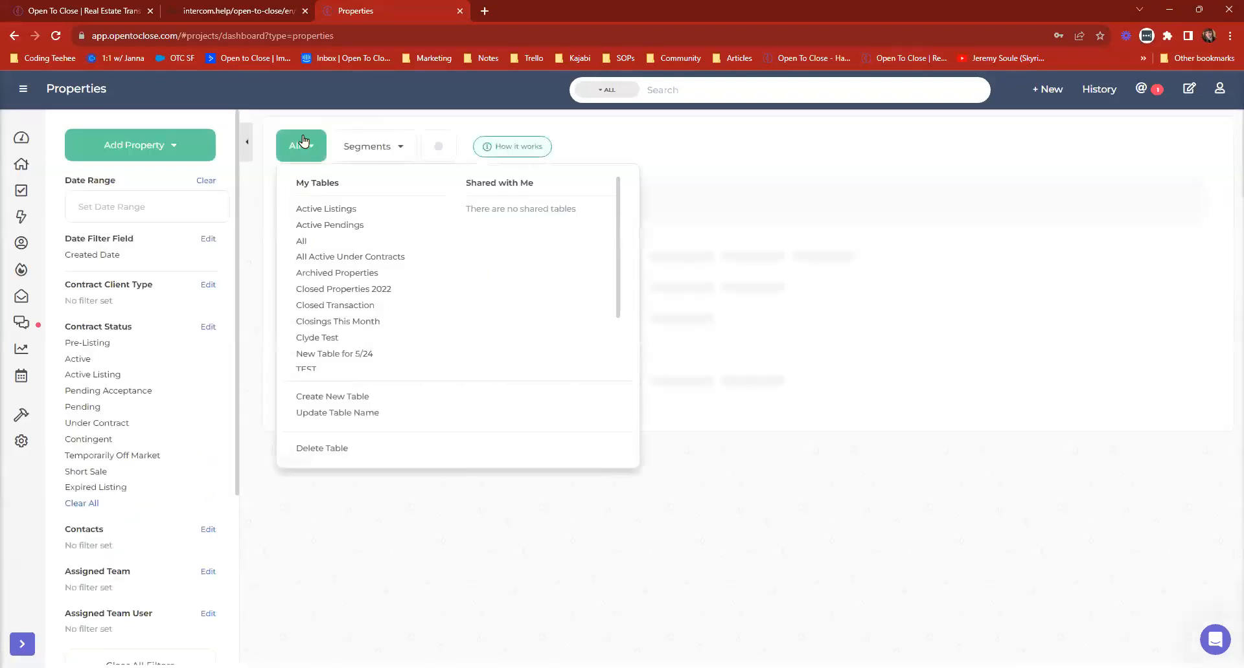
click(304, 141)
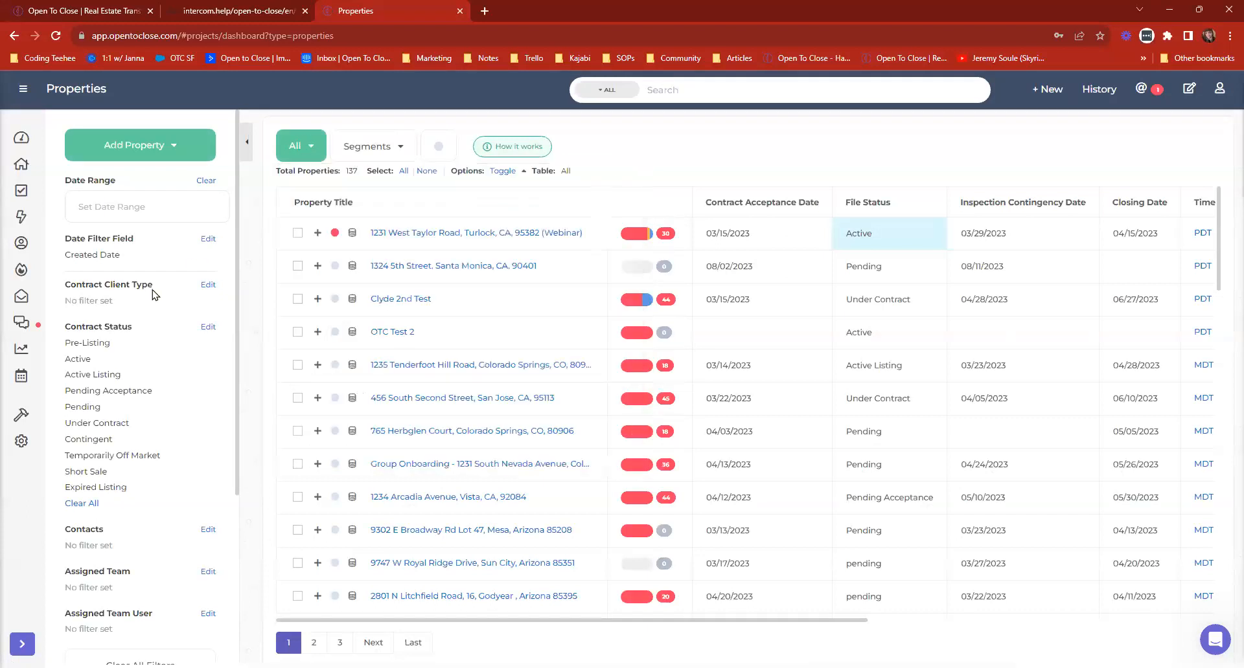
Share the All table with the other team user and grant that user Editor access.
scroll(125, 302, down, 4)
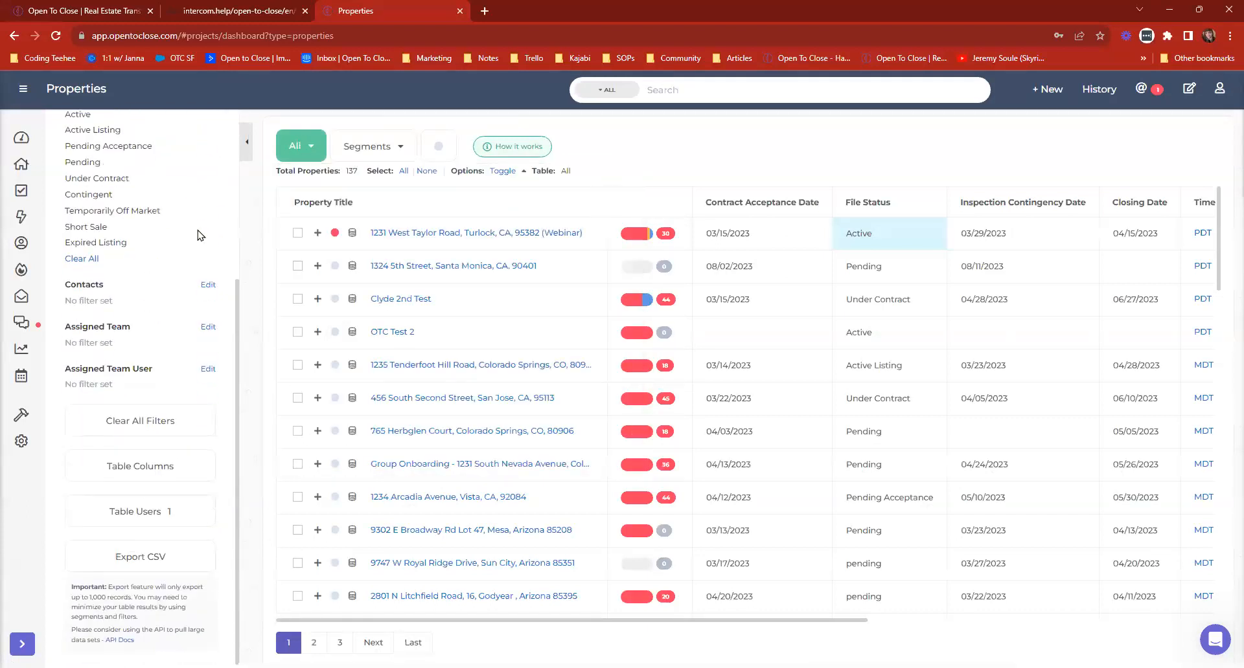
scroll(134, 405, up, 4)
scroll(127, 388, down, 4)
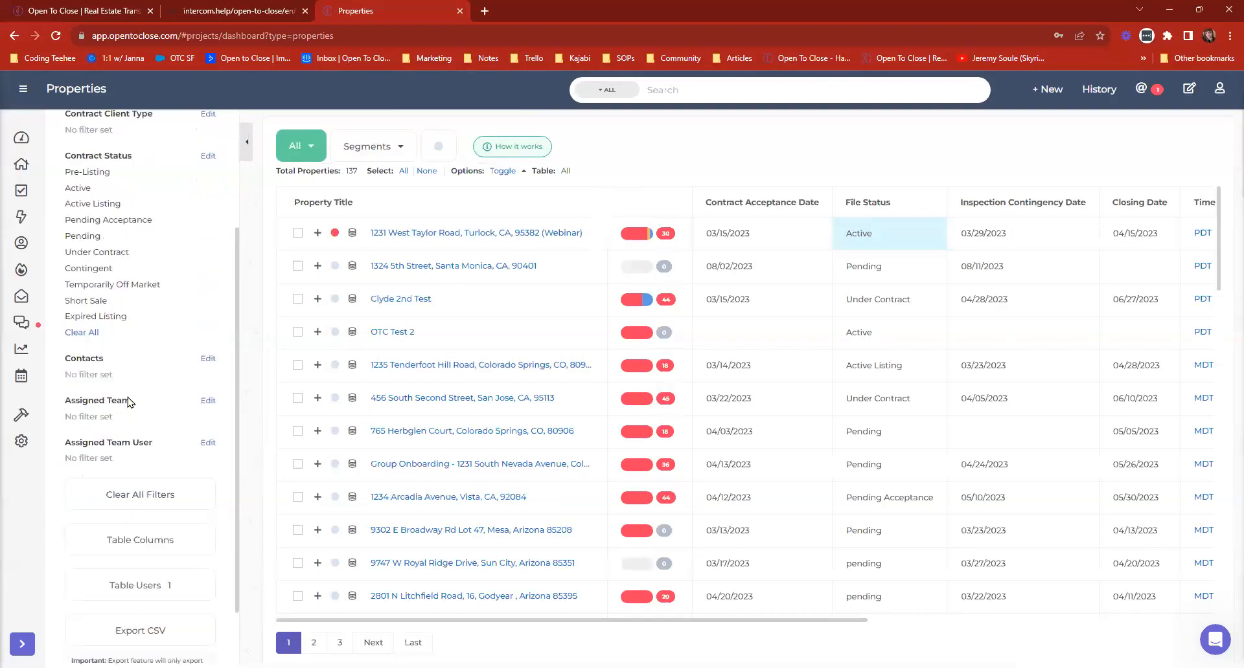
click(132, 511)
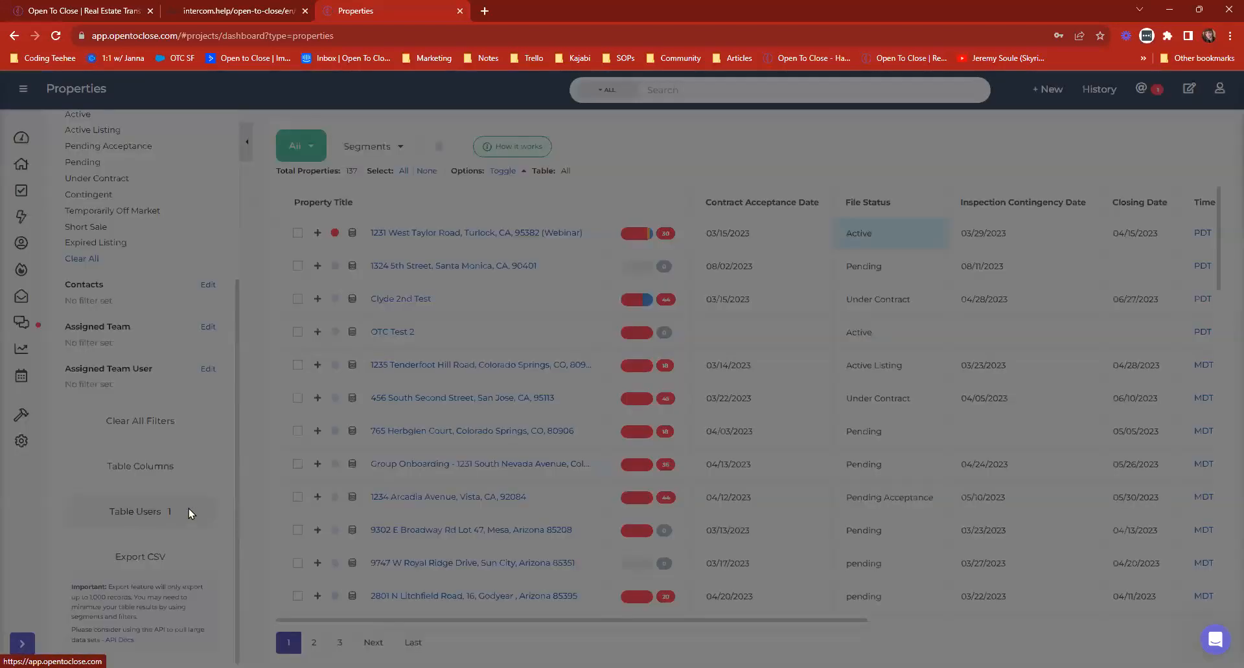
click(385, 181)
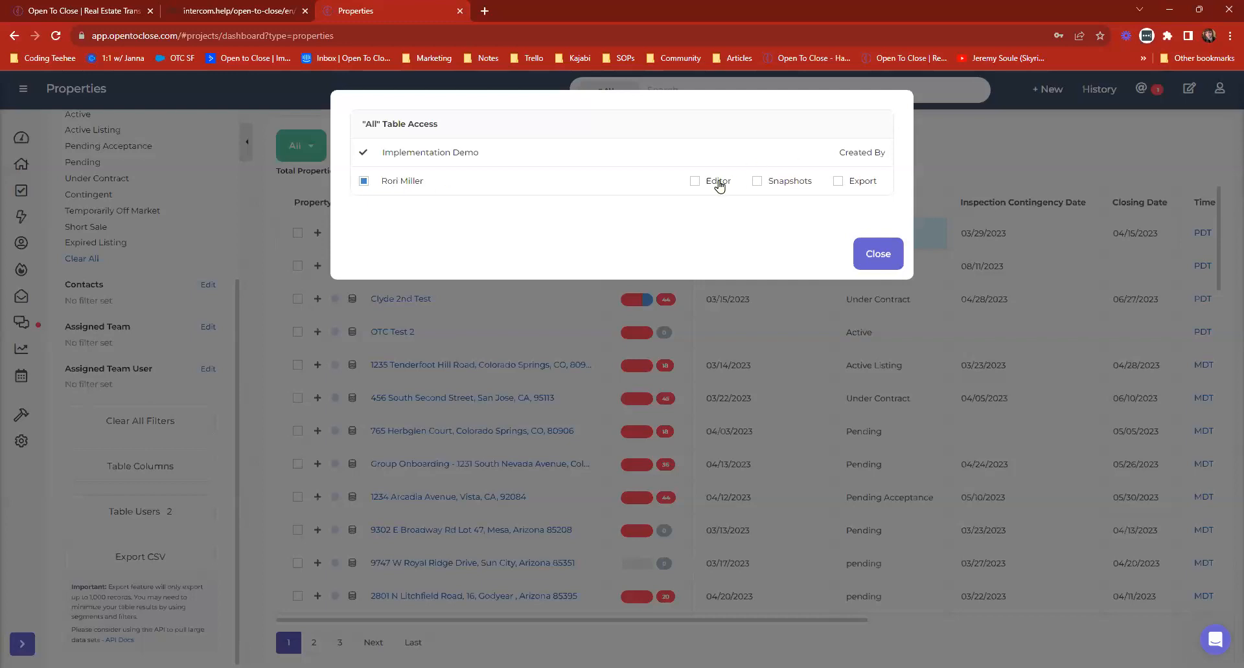
click(874, 256)
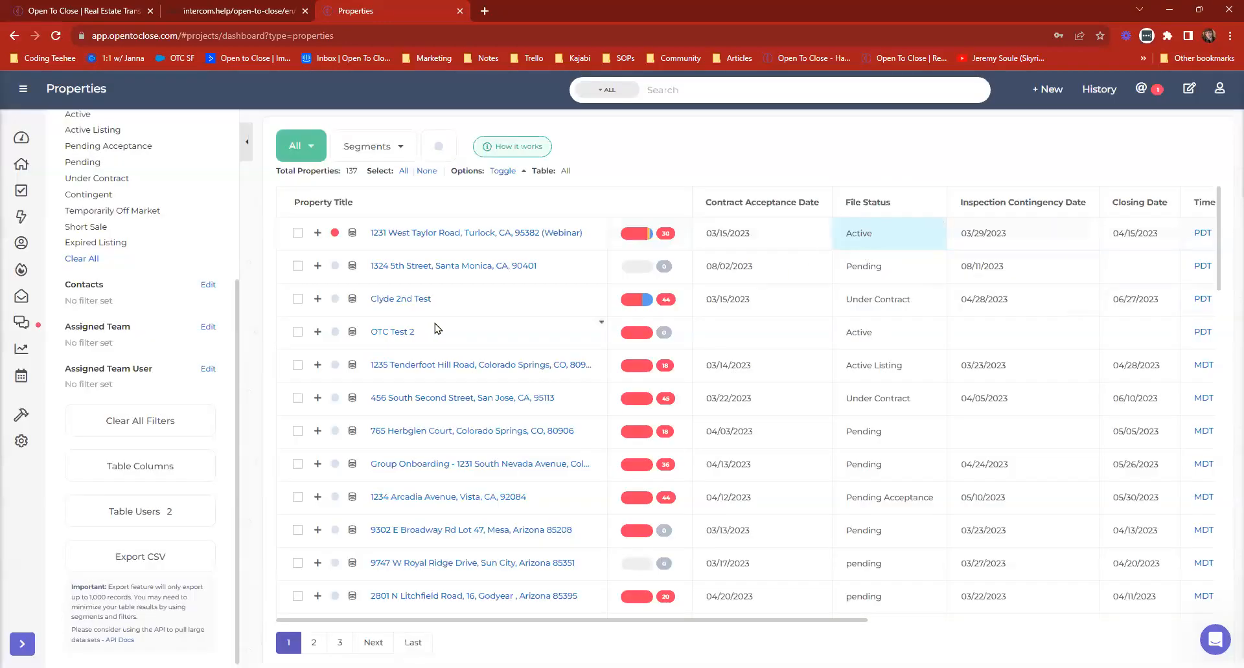
Review the All table's filters, user access permissions and segments.
scroll(166, 371, up, 4)
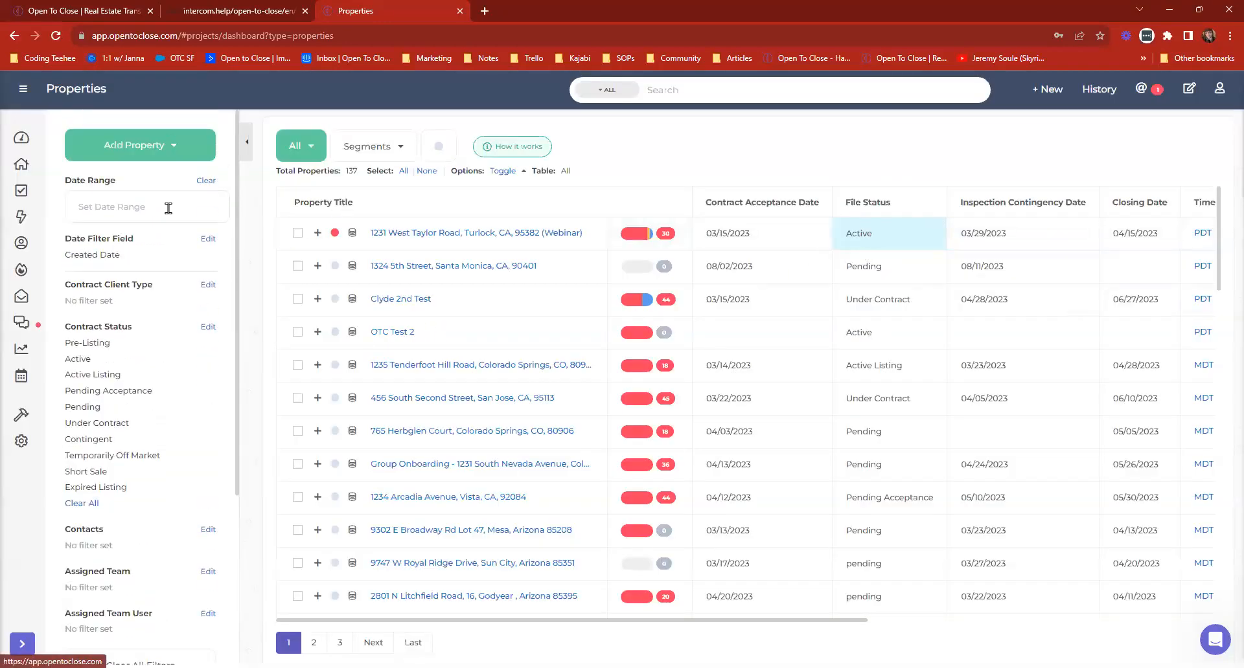
scroll(136, 453, down, 3)
scroll(132, 466, down, 1)
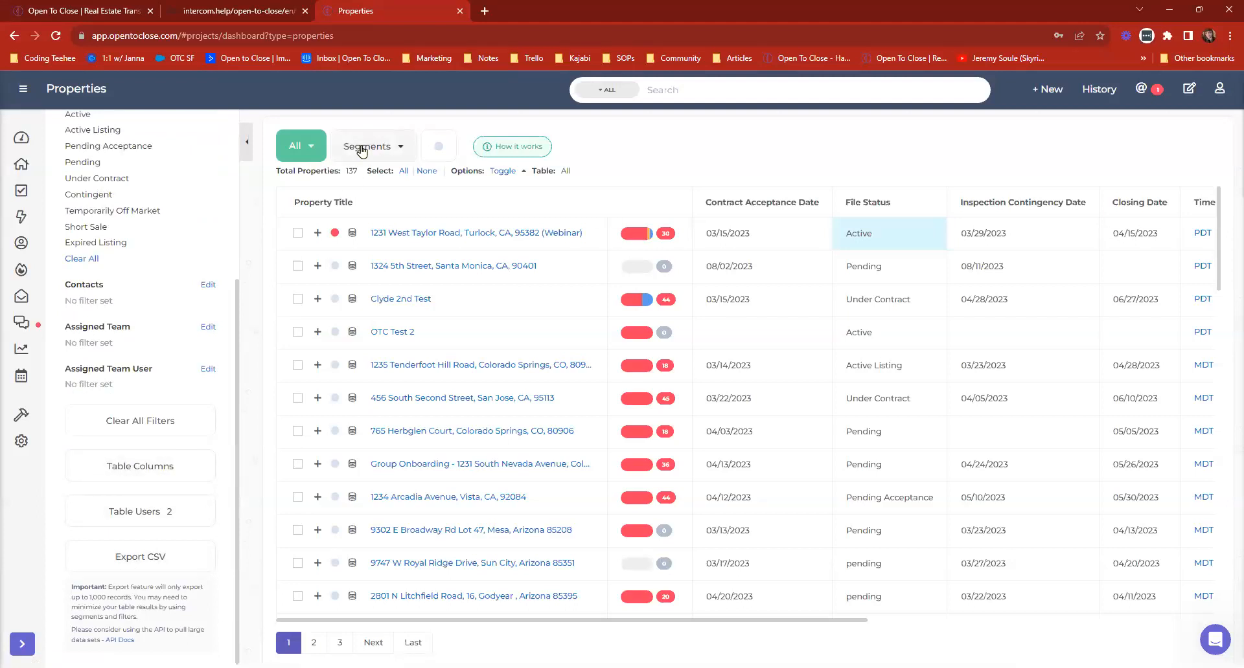
click(140, 513)
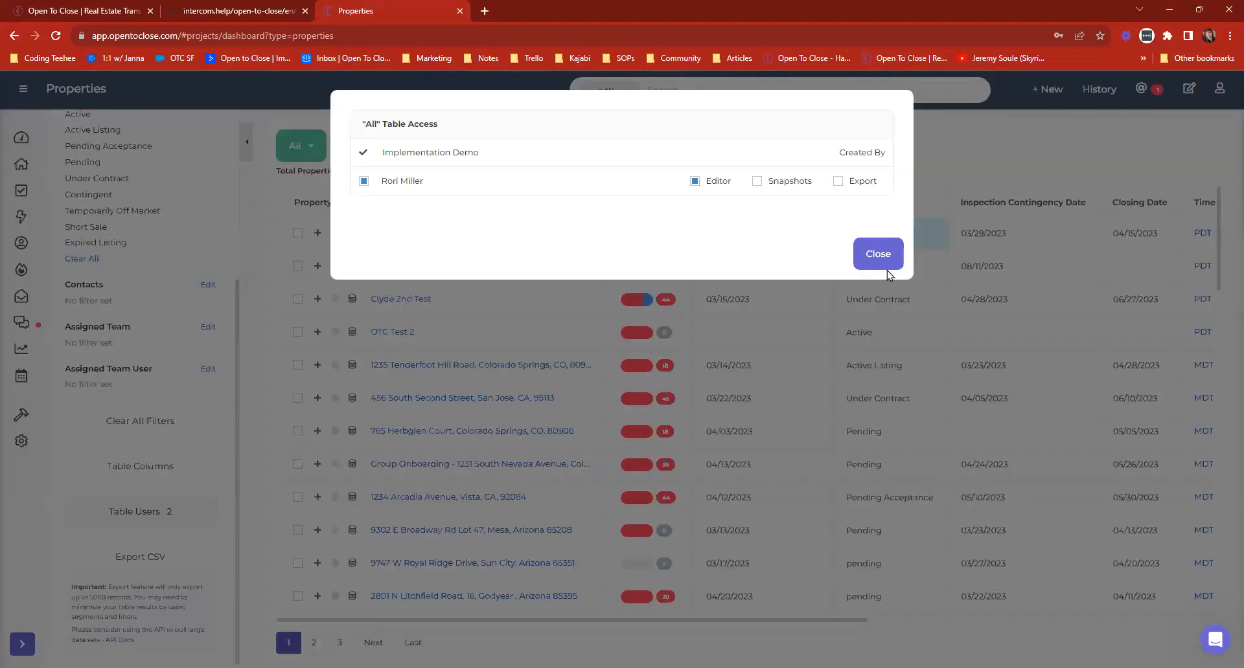
click(886, 265)
click(368, 147)
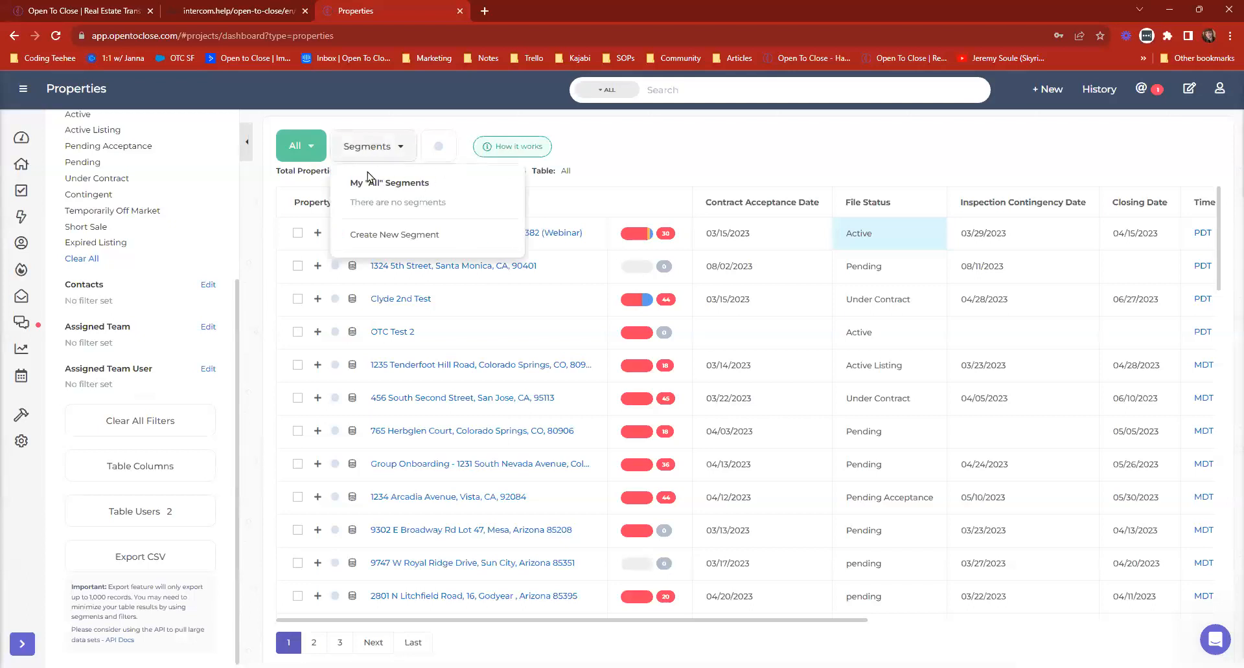
click(394, 147)
Switch to the Transactions 6/21 table and view its segments and user access permissions.
scroll(117, 211, up, 3)
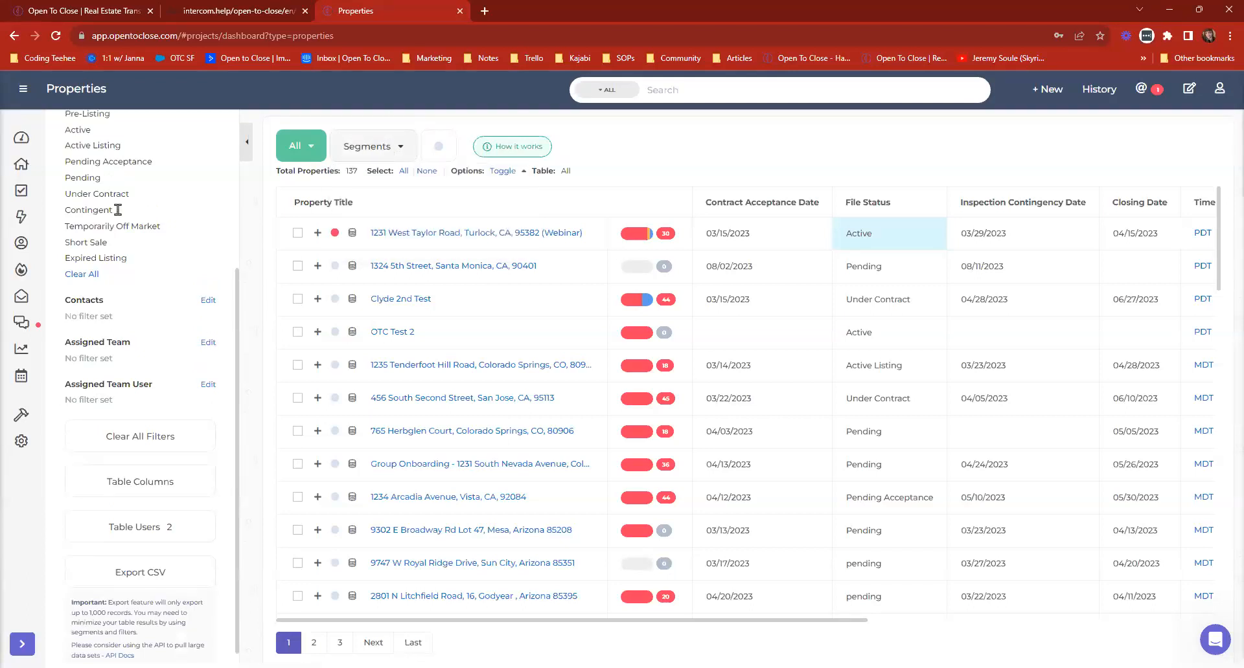
click(293, 148)
scroll(347, 317, down, 2)
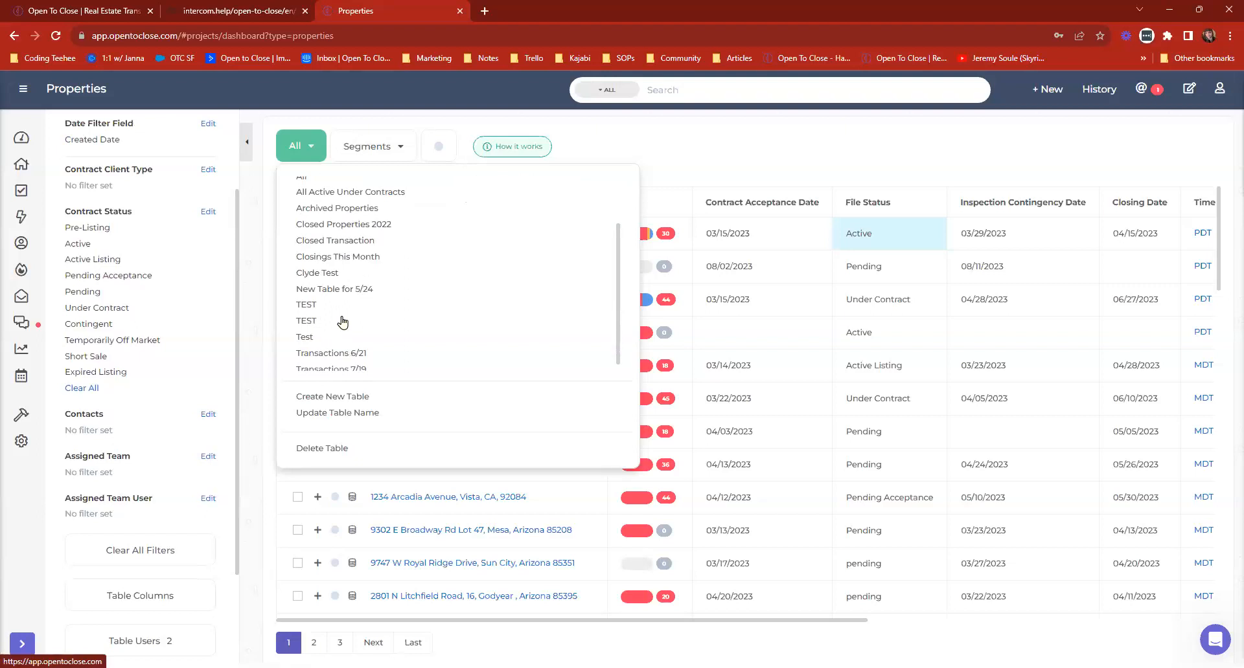
click(350, 281)
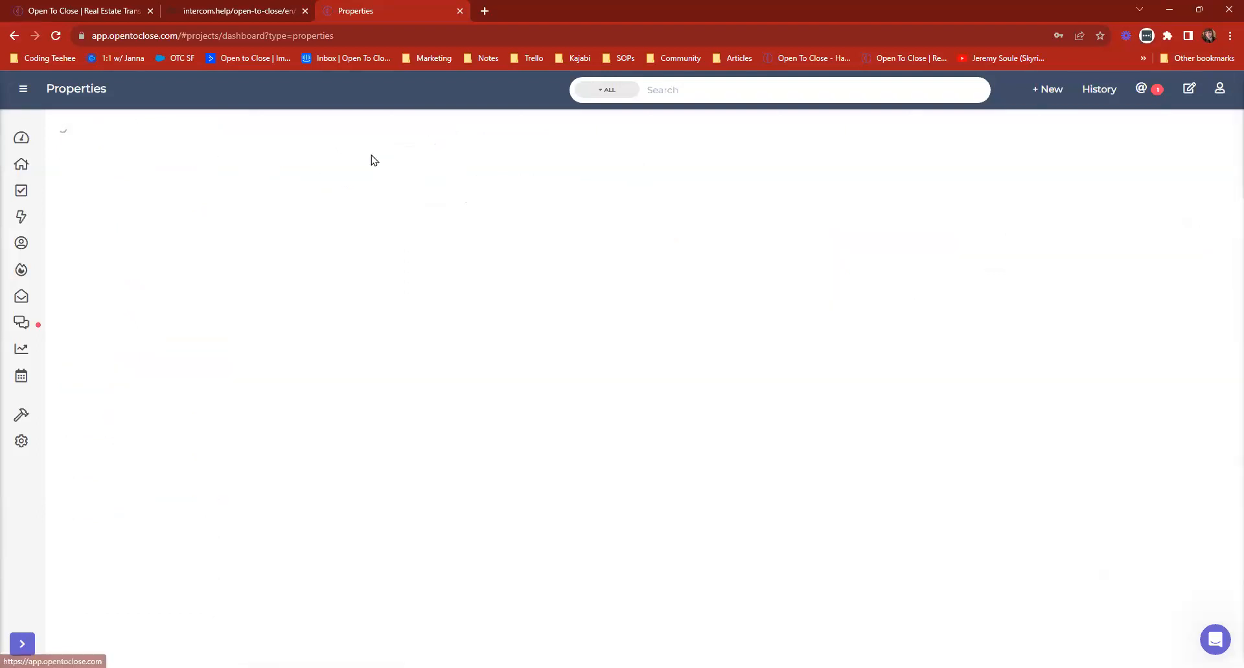
click(476, 141)
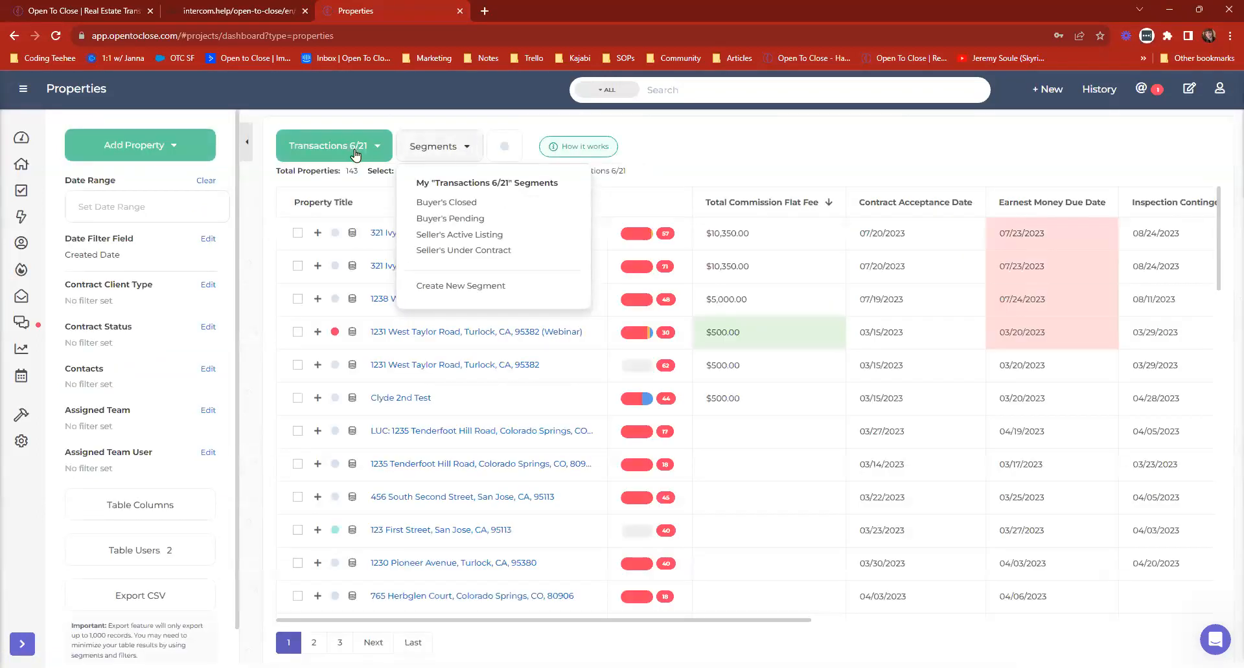
click(170, 551)
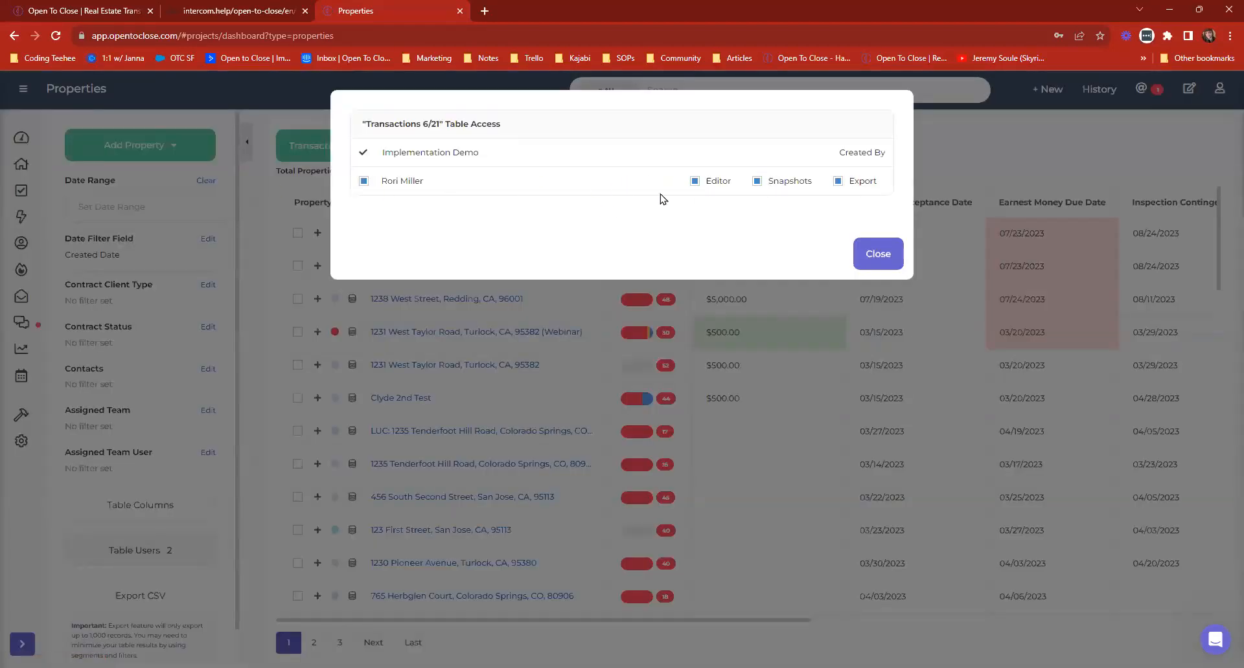
click(878, 254)
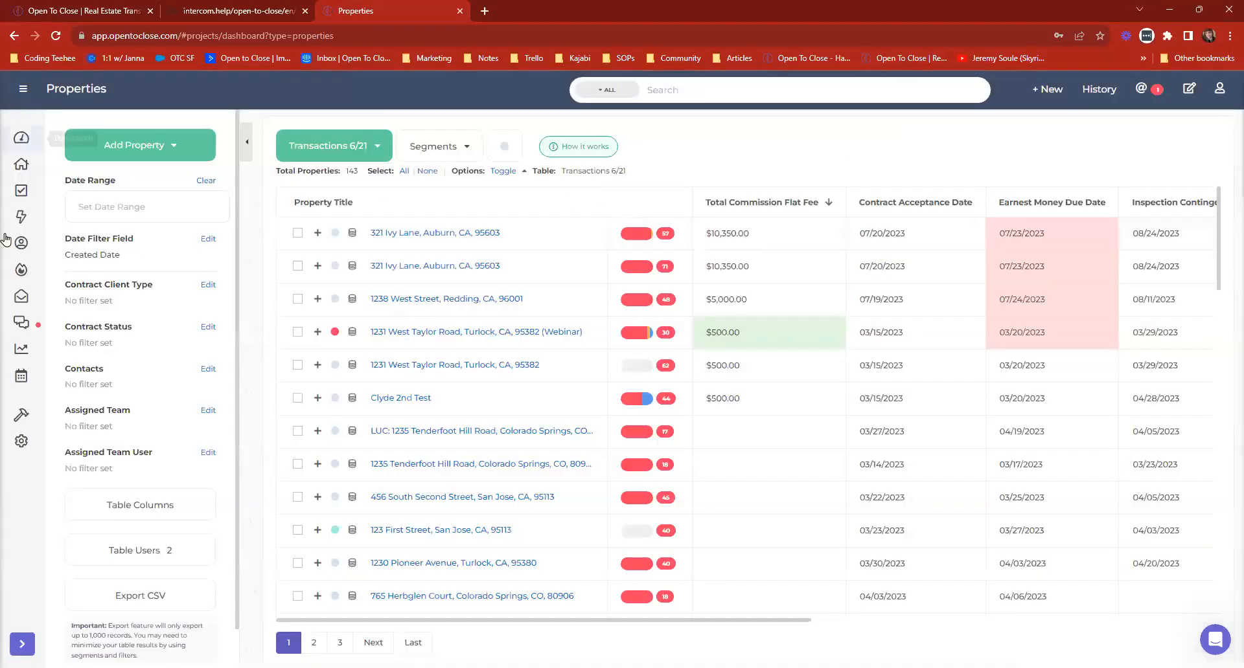
Impersonate the other team member from the organization's team list and open that account's Properties list.
click(1221, 92)
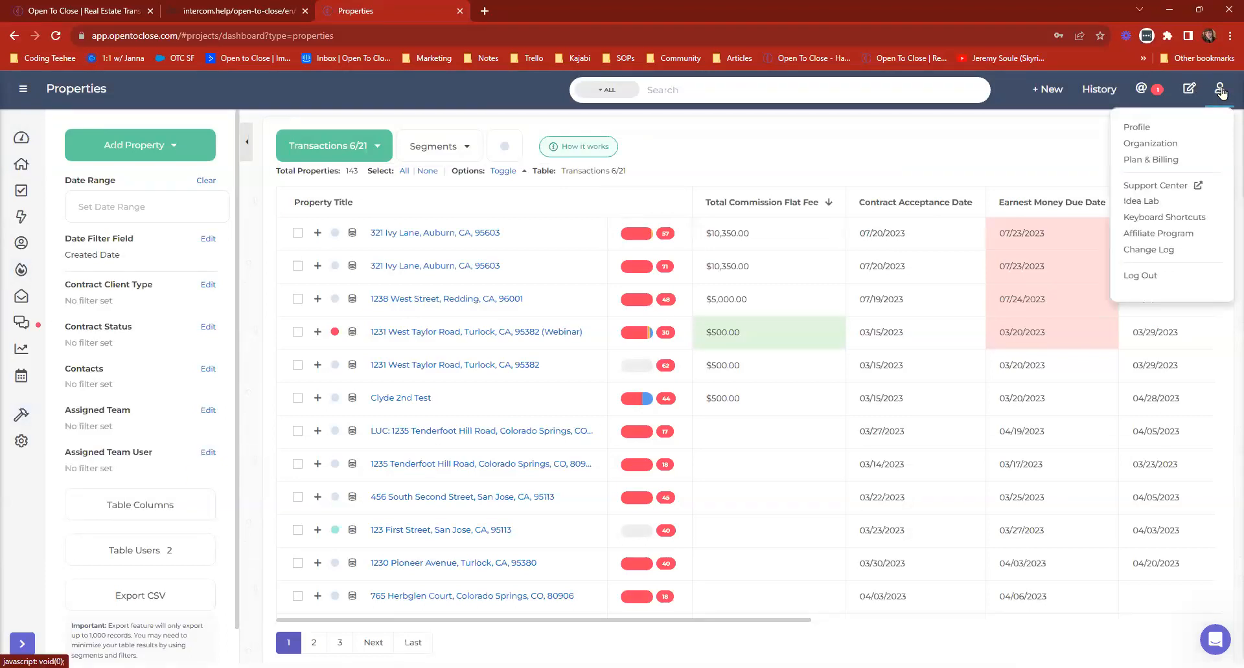
click(1169, 141)
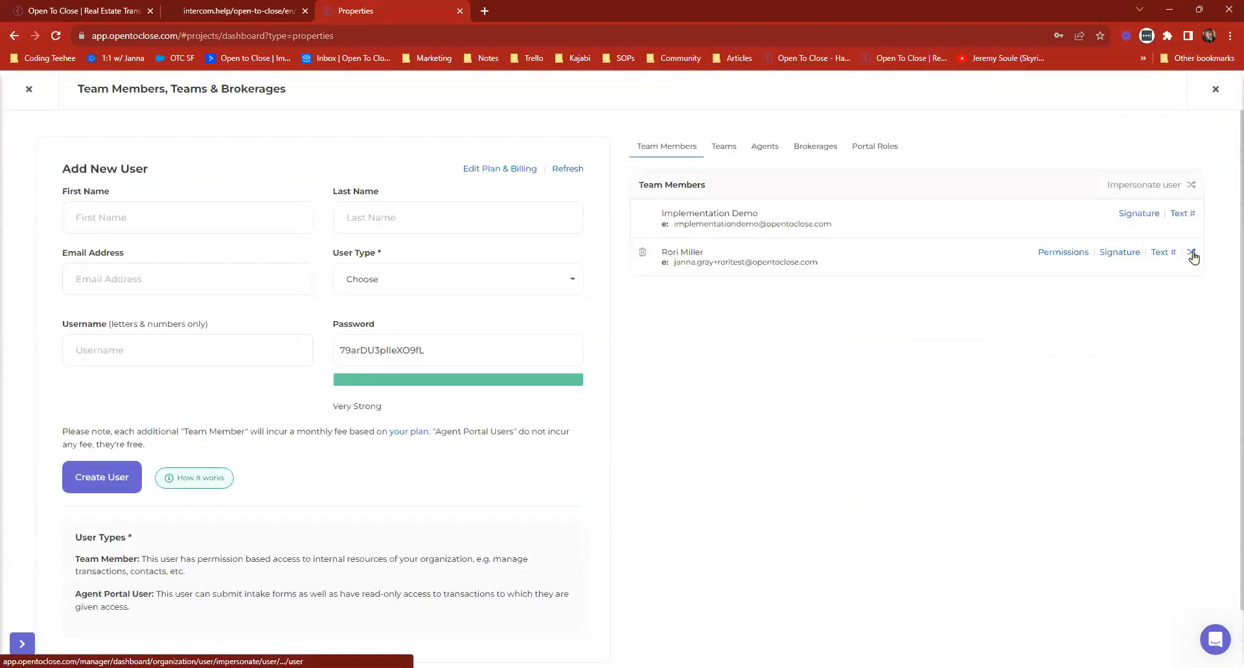
click(1192, 253)
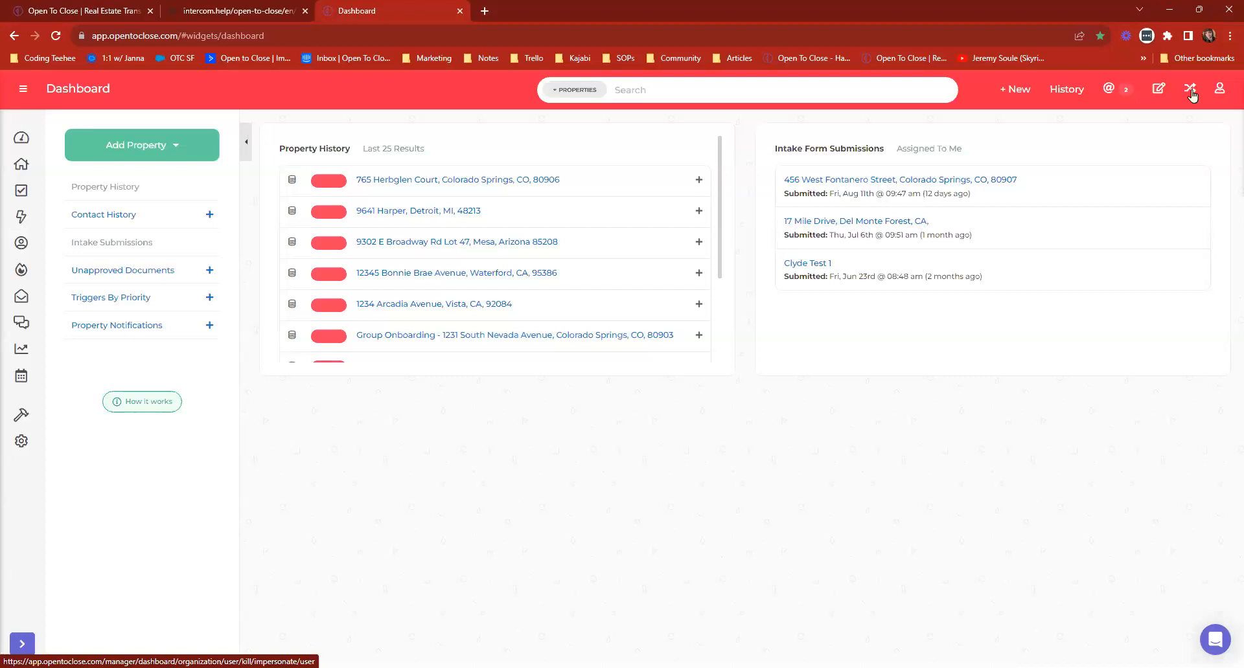
click(22, 165)
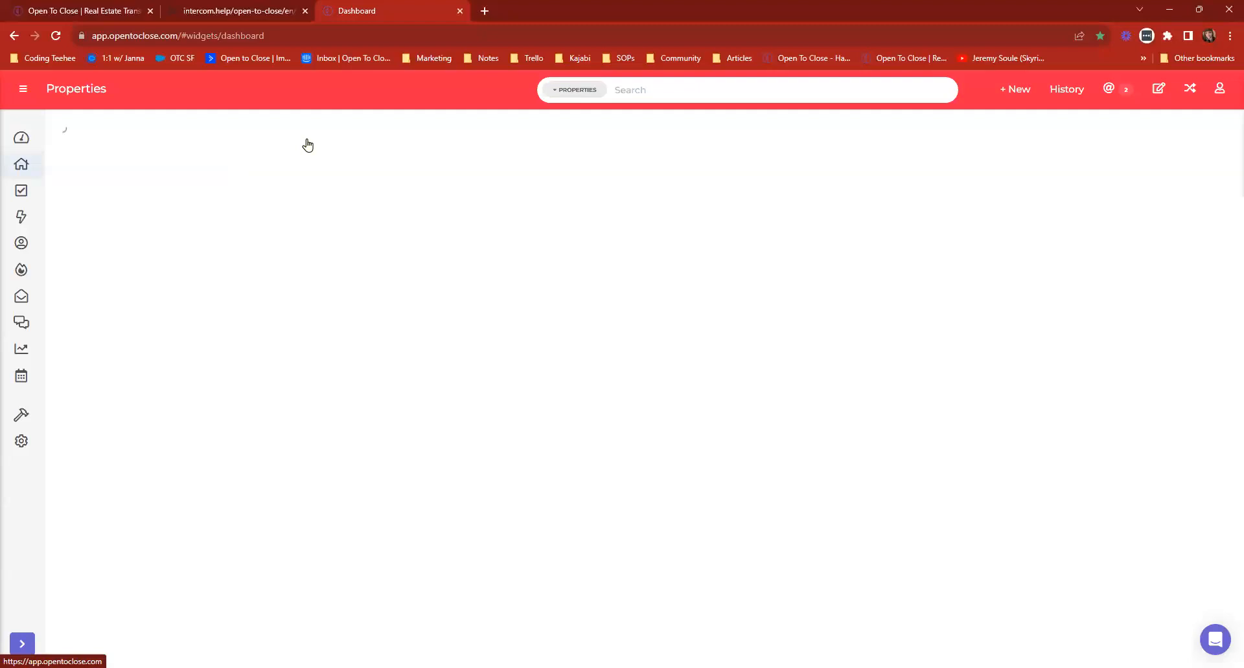
Remove the Total Commission Flat Fee column from the Transactions 6/21 table, placing Contract Acceptance Date first and Closing Date second.
click(471, 152)
click(188, 513)
click(877, 190)
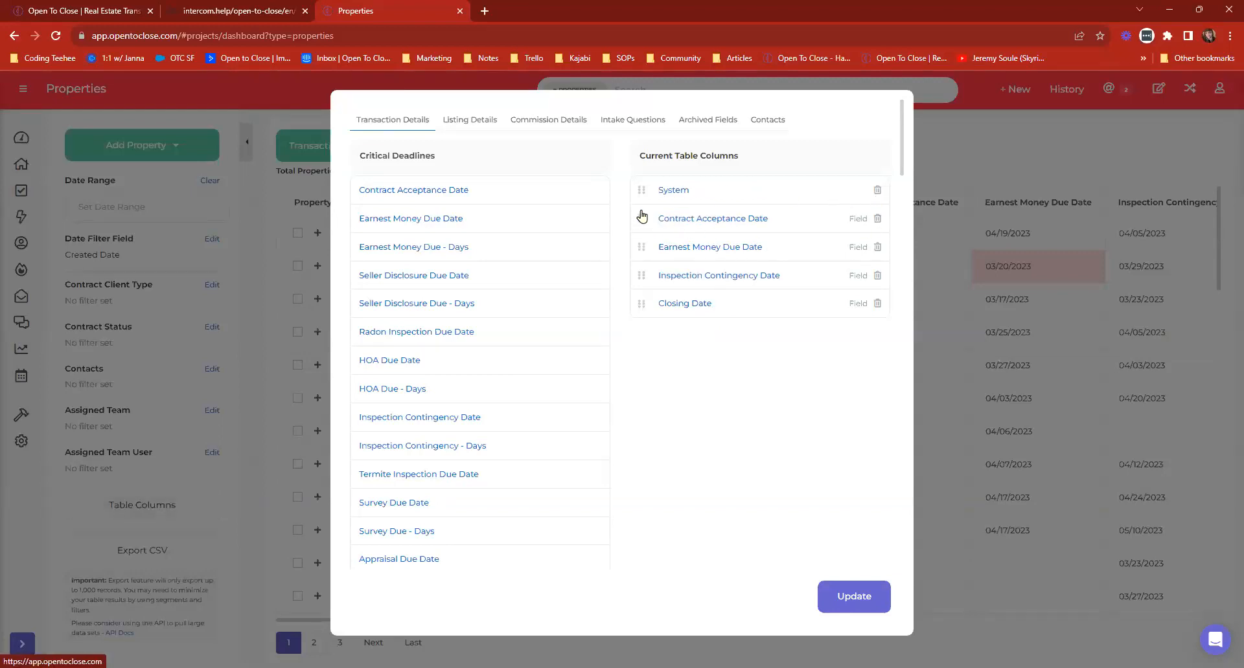
drag(644, 206, 642, 188)
scroll(415, 382, down, 3)
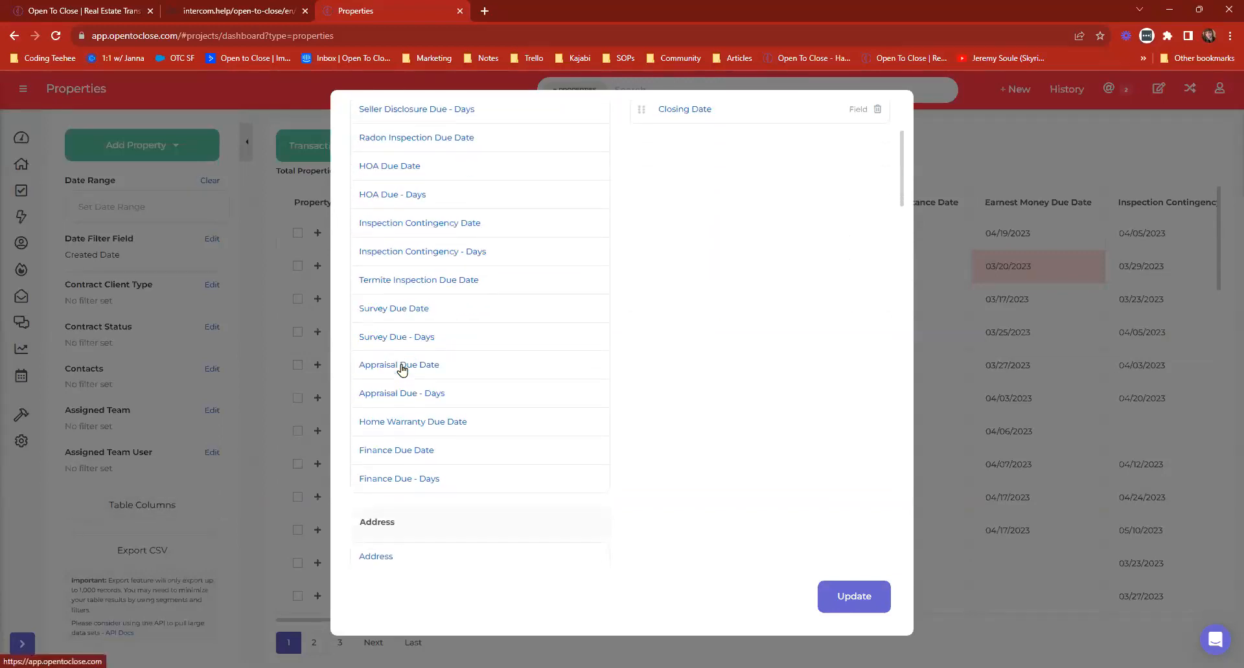
scroll(402, 369, up, 3)
drag(644, 298, 643, 219)
Add the Buyer contact role as a table column and move it ahead of Contract Acceptance Date.
click(765, 123)
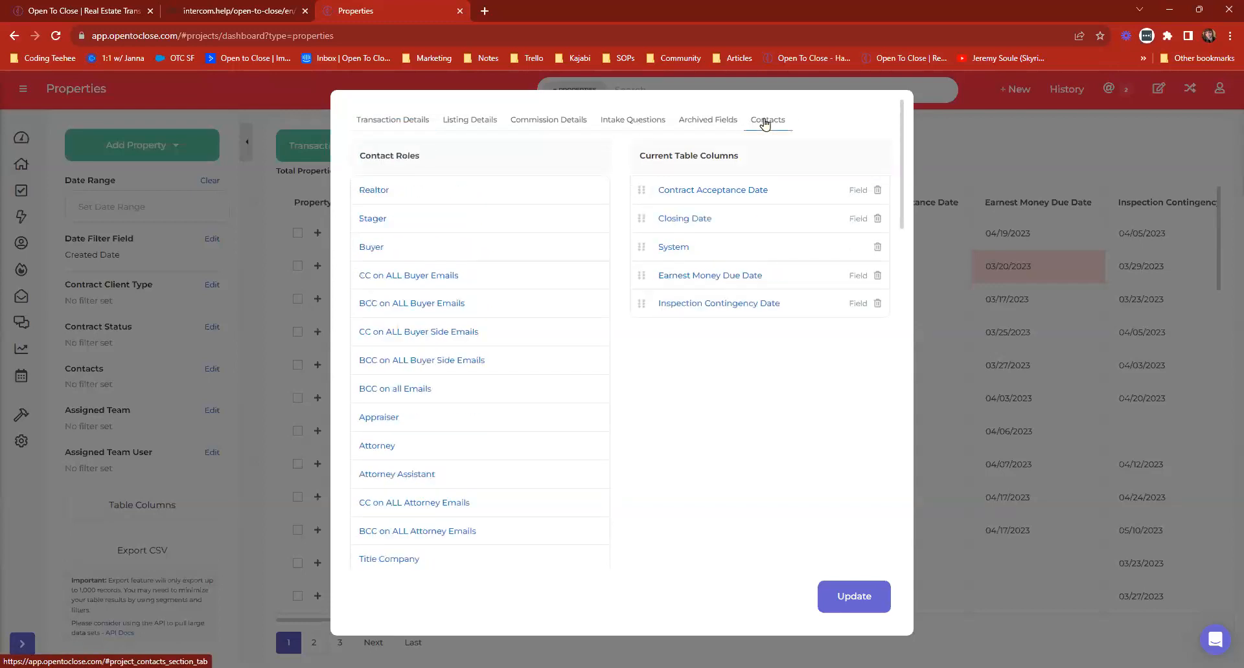
click(372, 247)
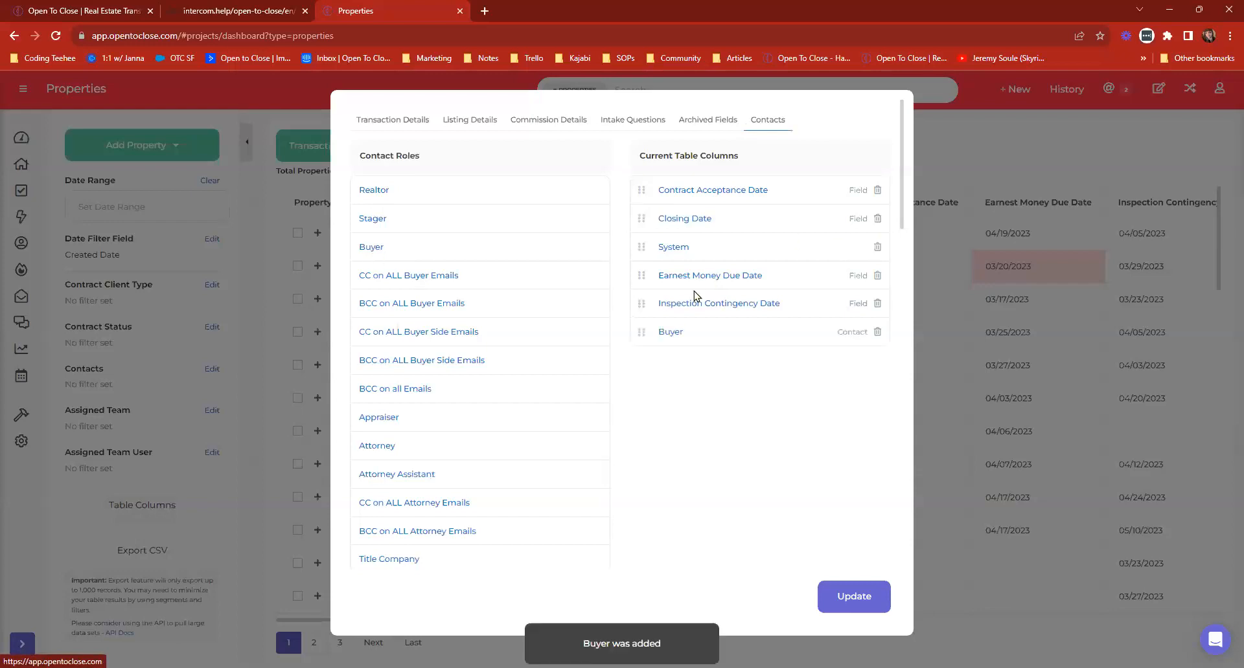
drag(641, 332, 642, 188)
Add the Seller contact role as a column, place it directly after Buyer, and save the table columns.
scroll(373, 326, down, 1)
scroll(373, 330, down, 2)
scroll(391, 461, down, 10)
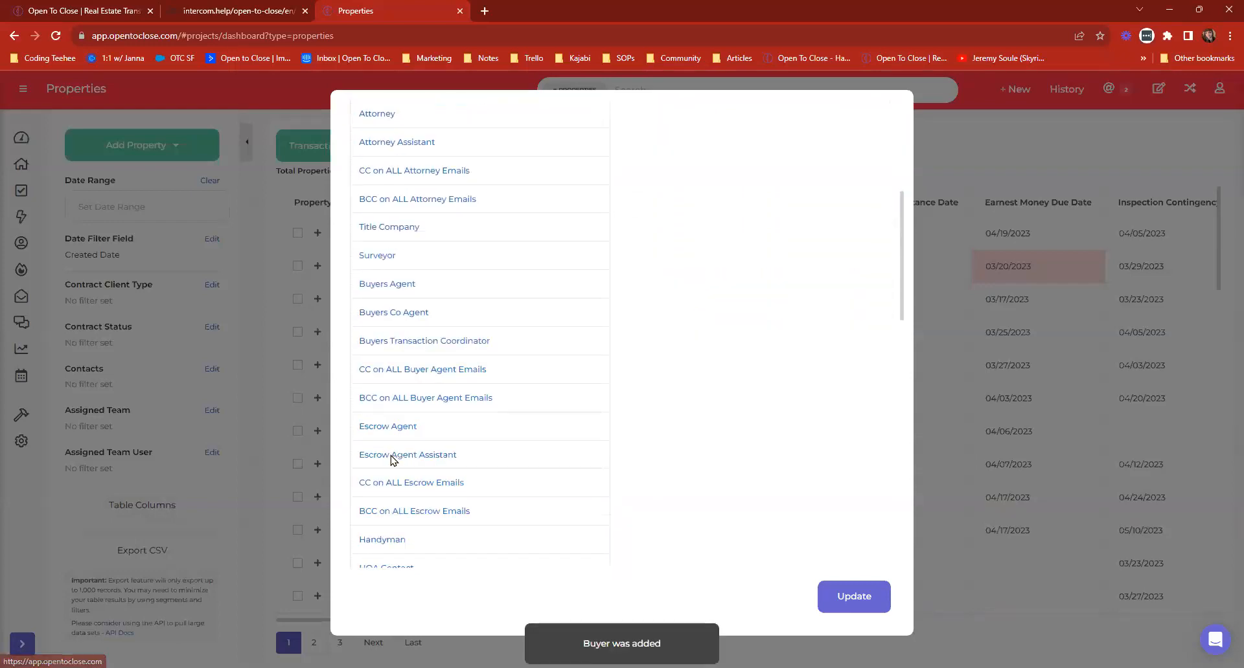
scroll(392, 462, down, 1)
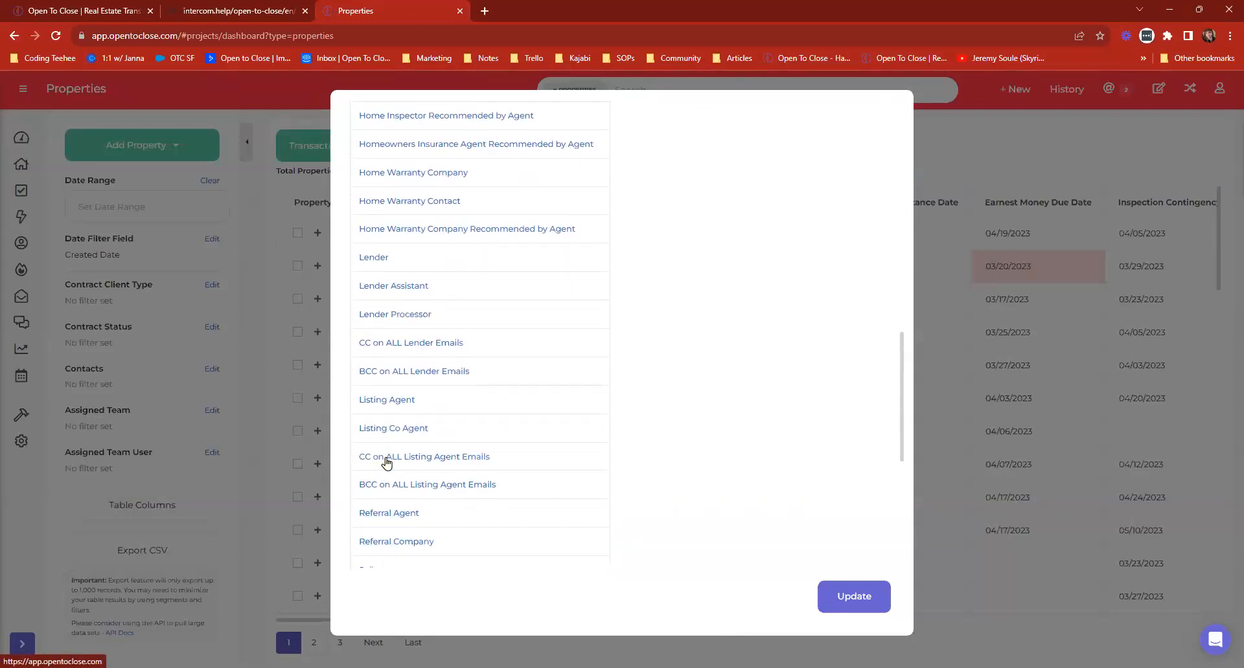
scroll(376, 308, down, 3)
click(367, 381)
scroll(722, 361, up, 15)
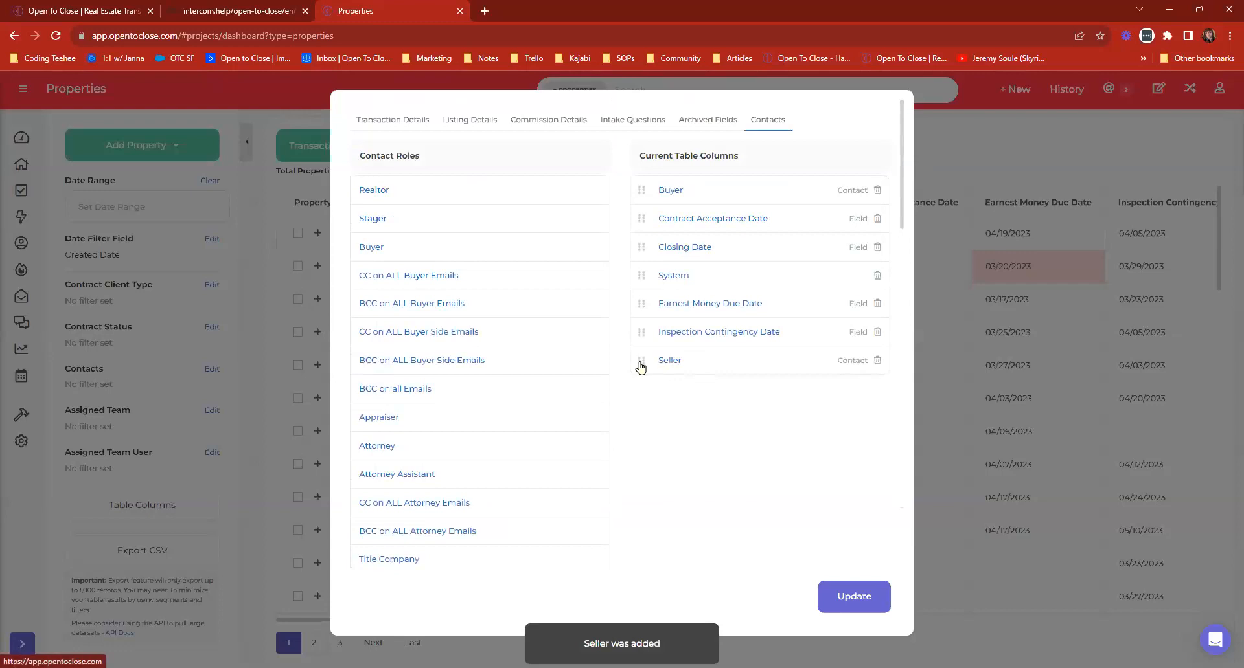
drag(639, 360, 641, 223)
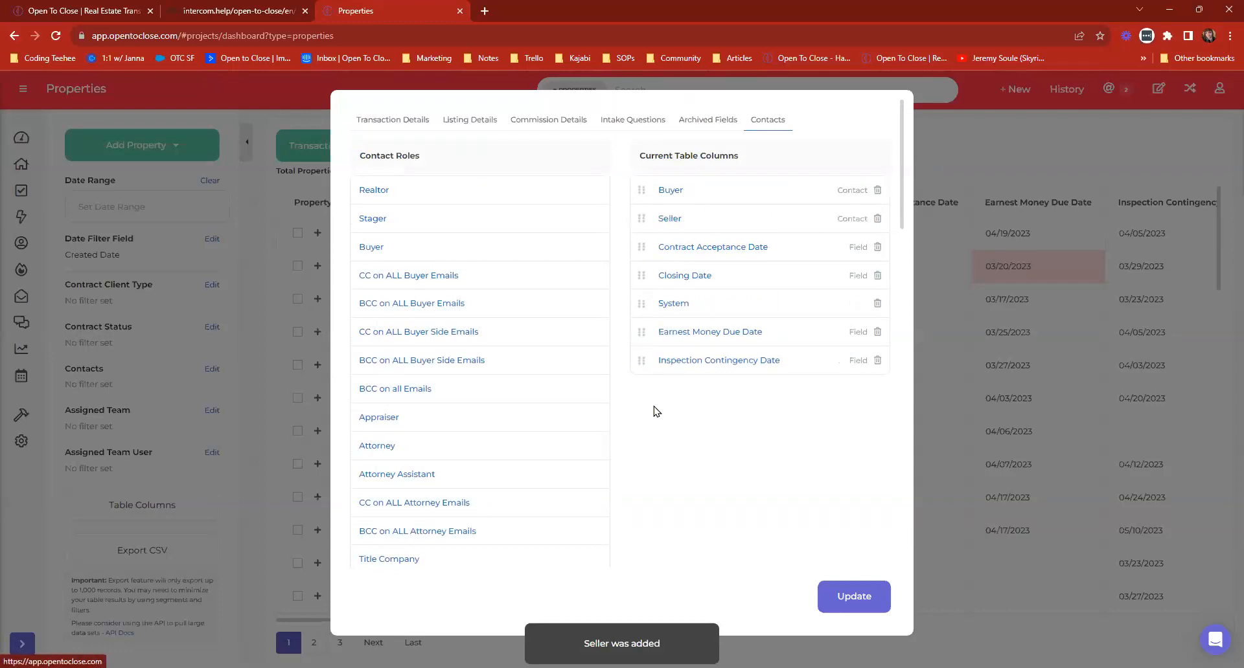
click(864, 596)
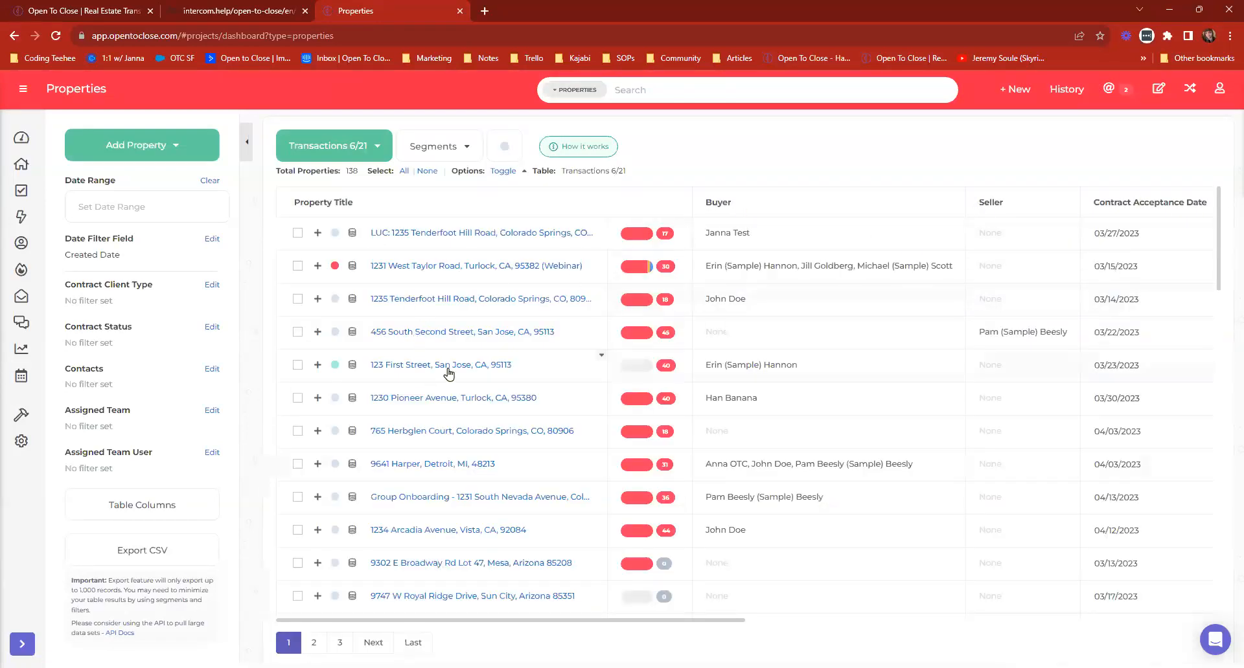
View the Buyer's Closed segment of the Transactions 6/21 table, and return to the full unsegmented table.
click(429, 147)
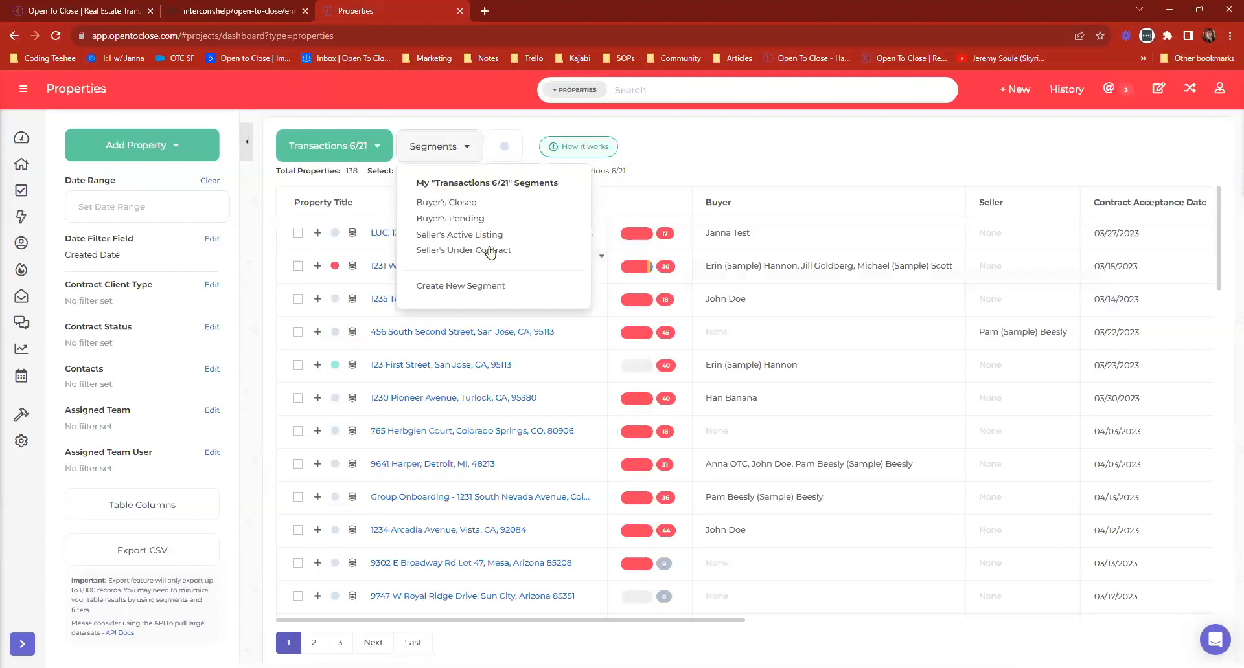
click(453, 206)
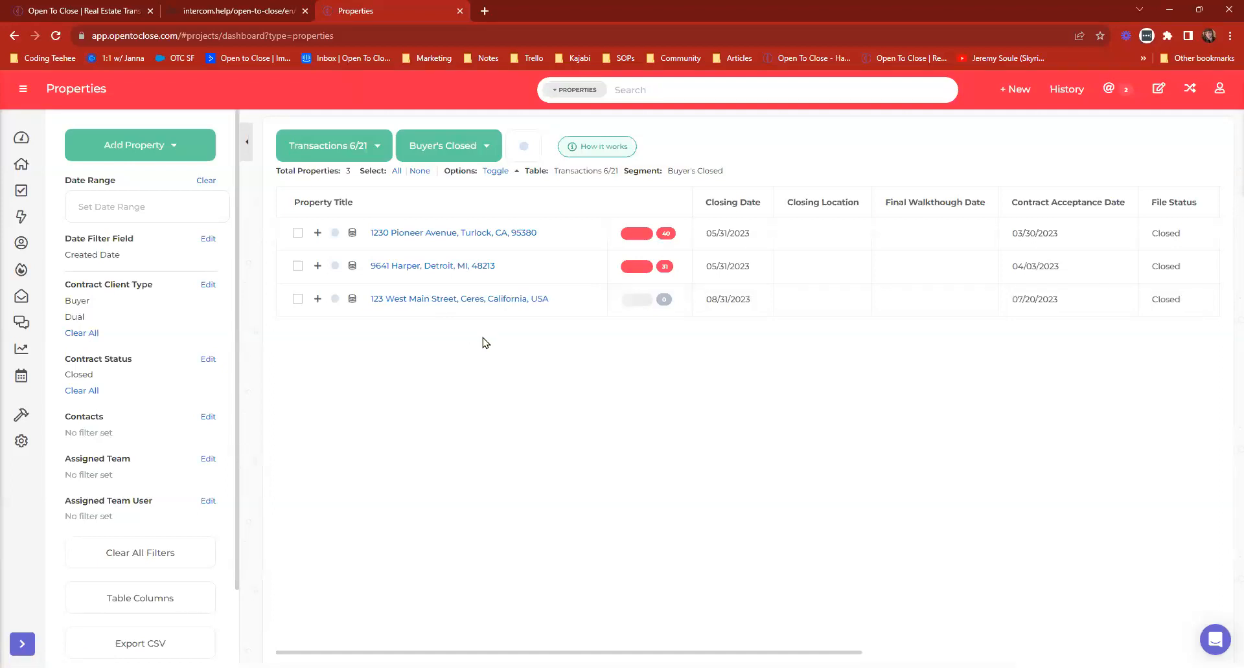
click(457, 156)
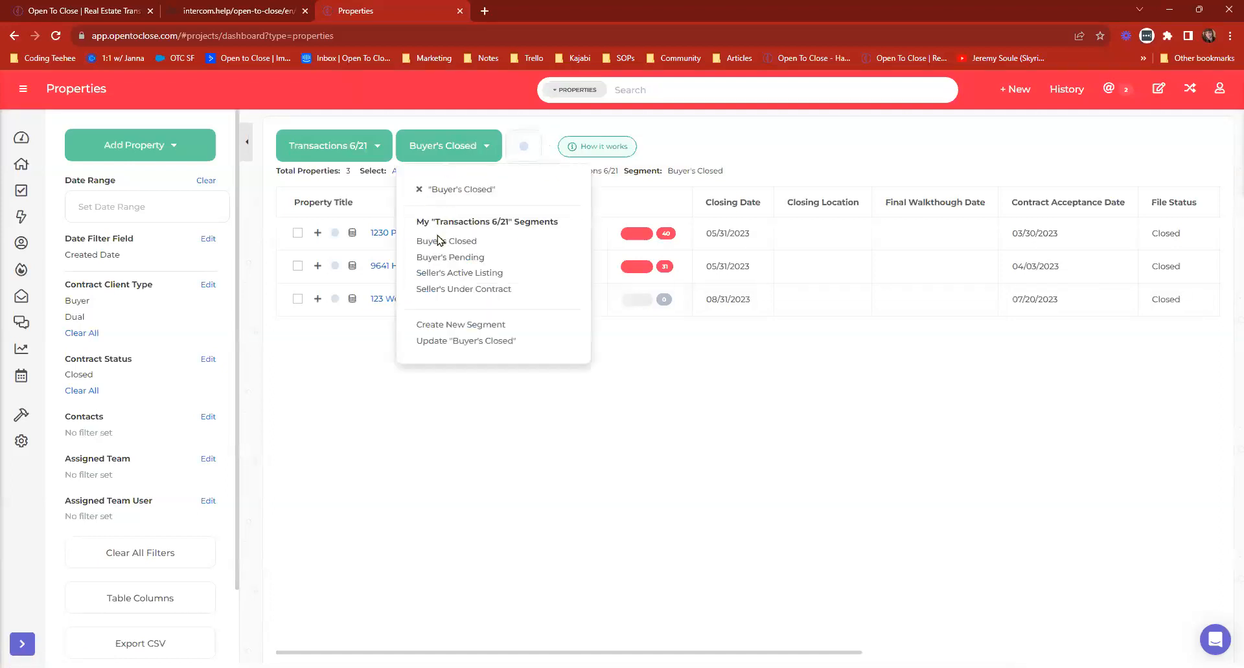
click(317, 151)
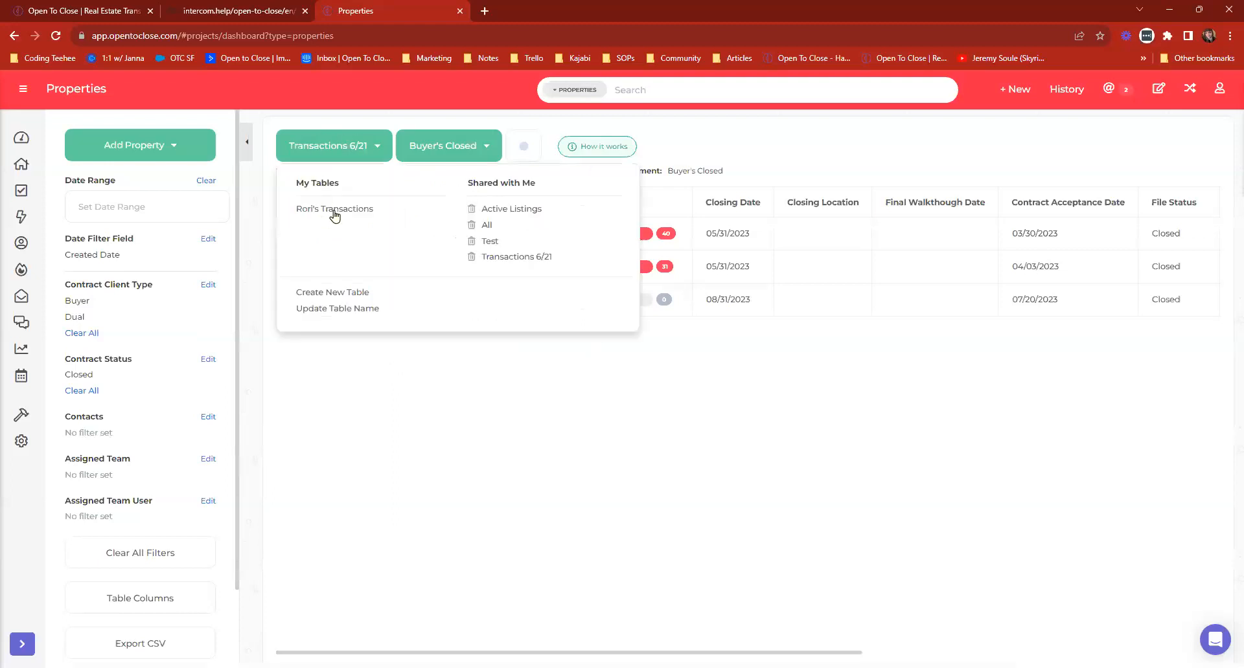
click(511, 258)
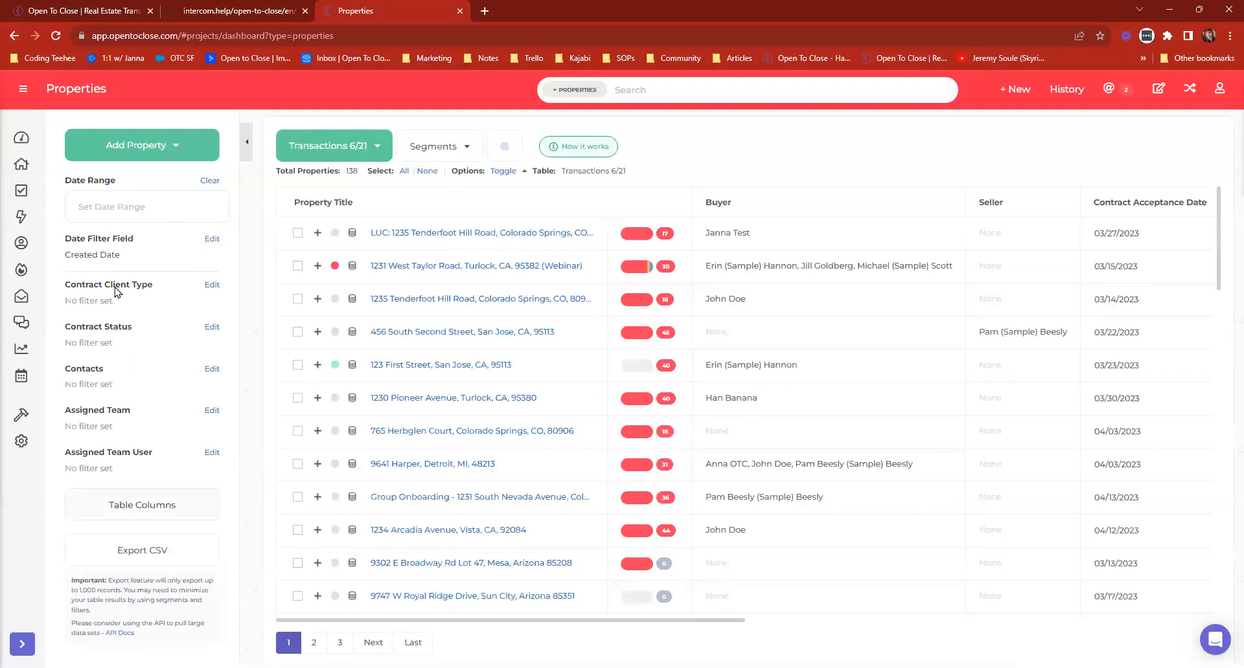
Apply the Buyer's Closed segment and add the Buyer and Seller contact roles to its table columns.
click(454, 147)
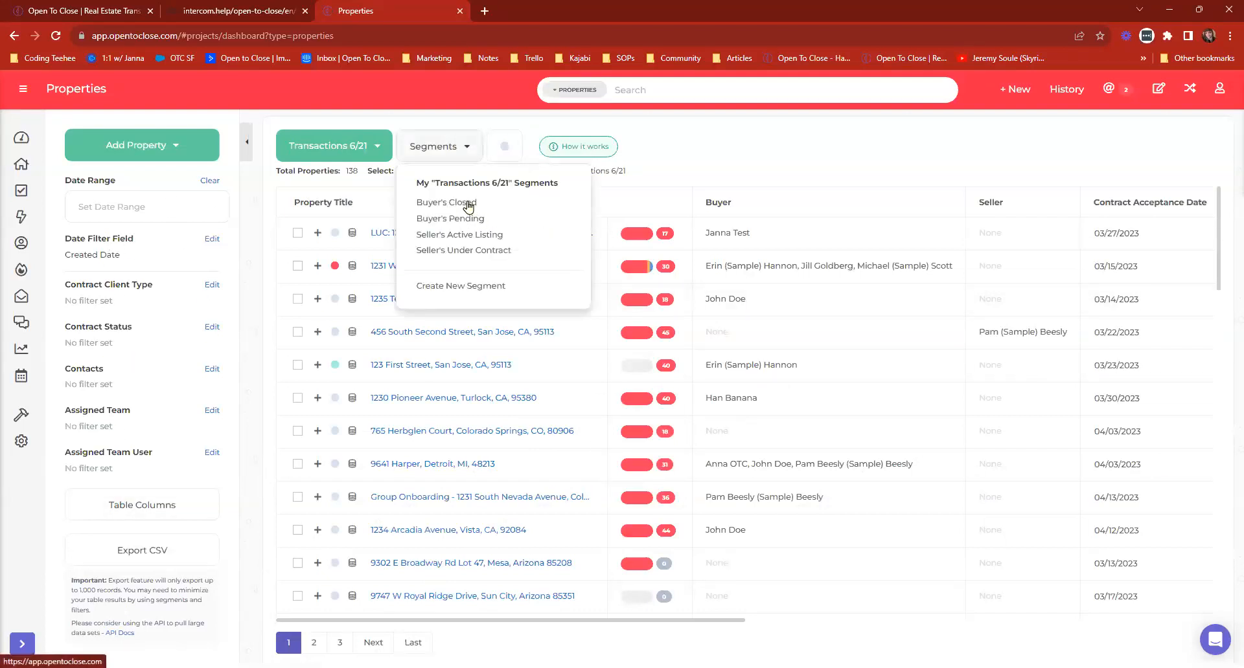
click(468, 205)
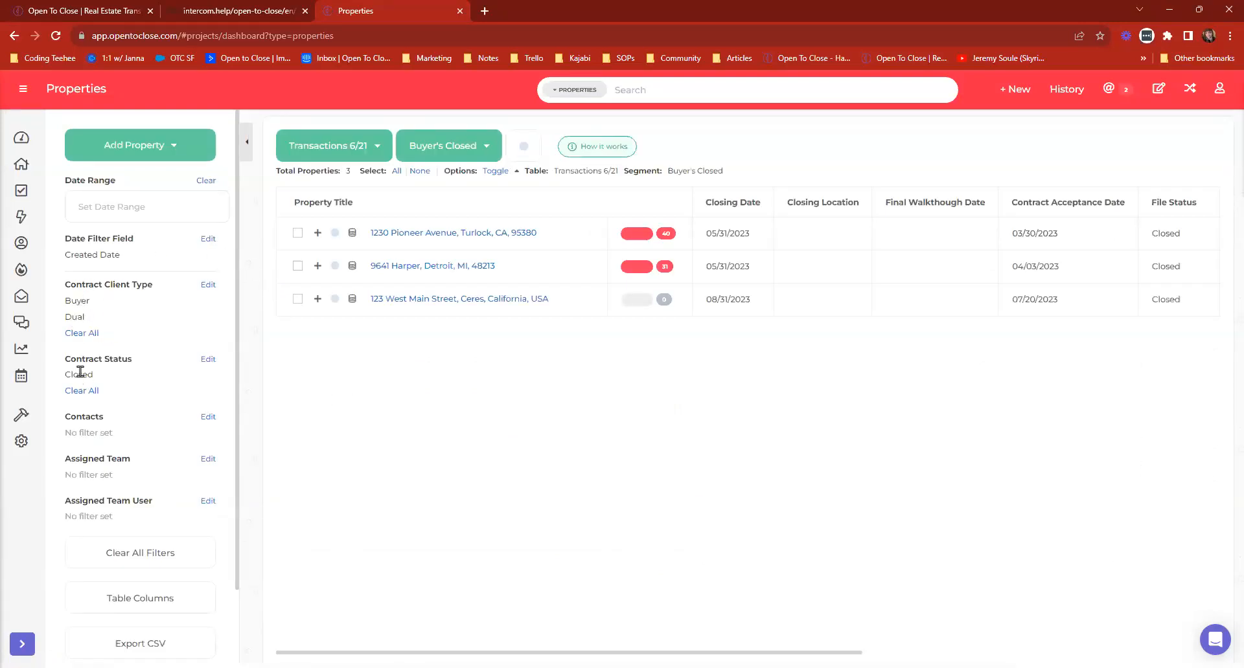
click(169, 603)
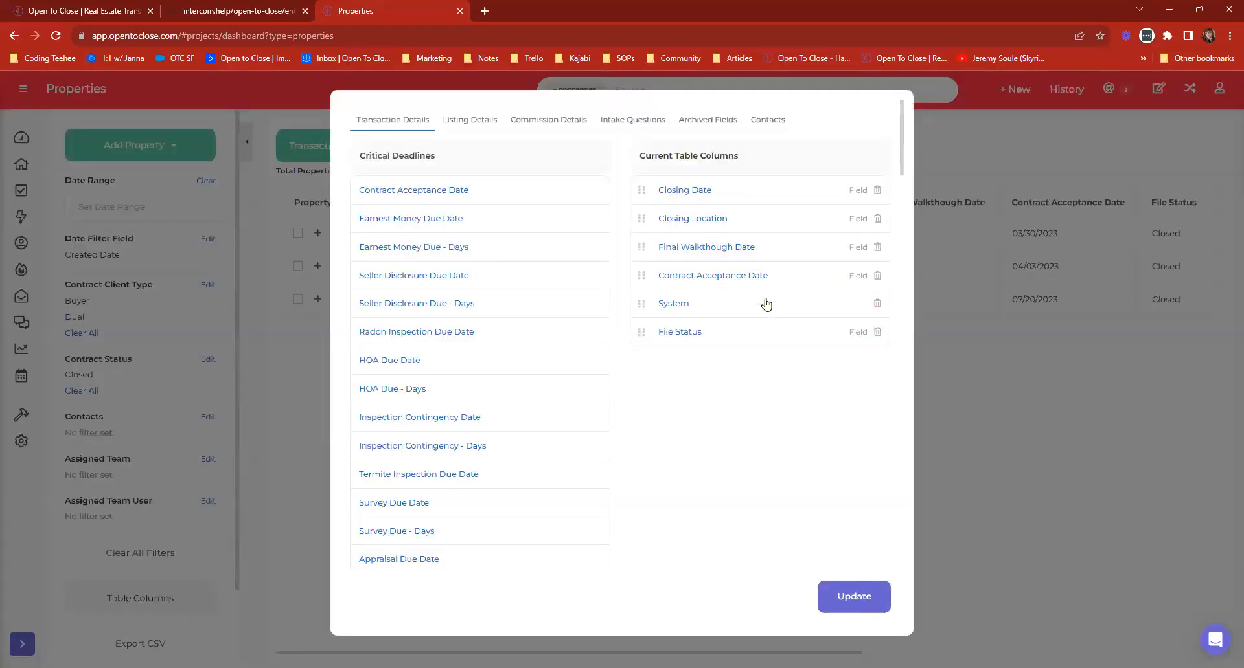
click(779, 123)
click(369, 252)
scroll(428, 353, down, 3)
scroll(427, 353, down, 12)
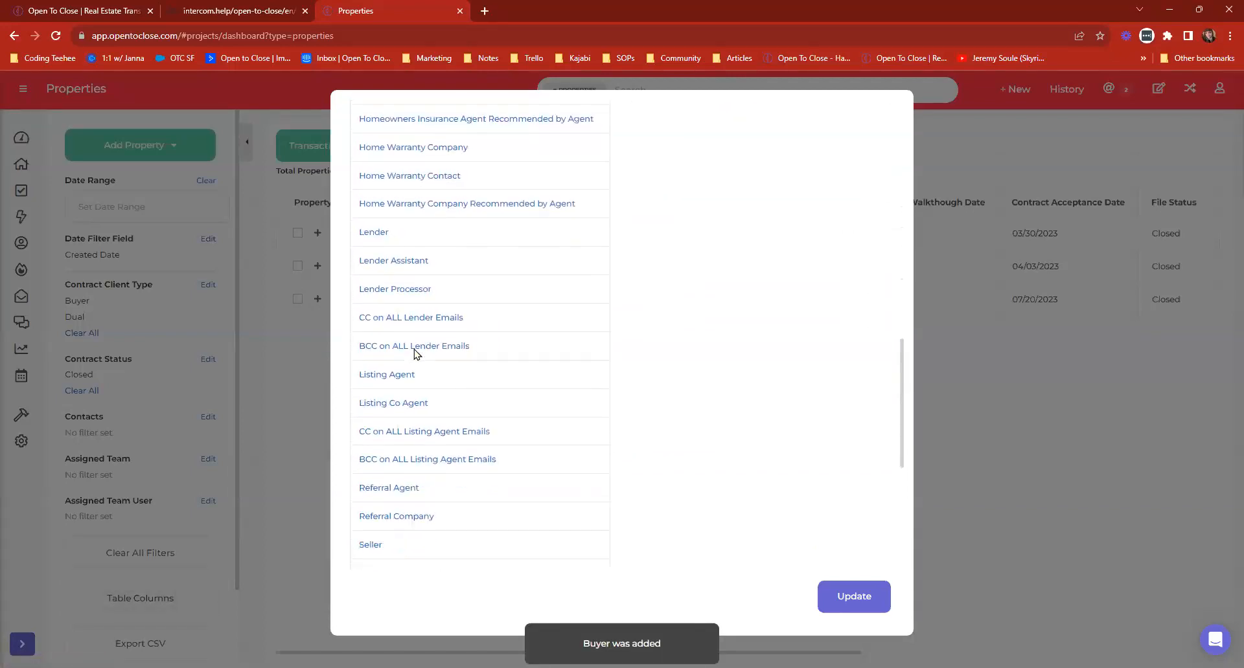
click(362, 377)
scroll(713, 356, up, 15)
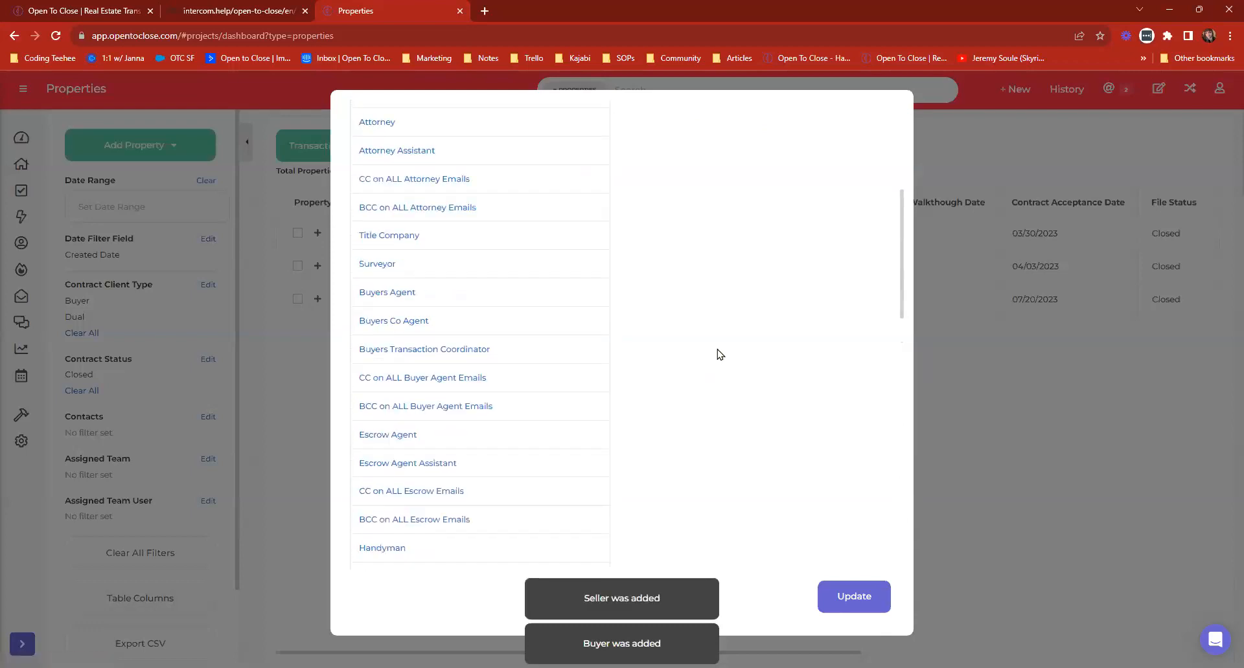
Move the Buyer and Seller columns to the front of the Buyer's Closed segment and save the column layout.
drag(640, 357, 636, 197)
drag(655, 392, 644, 255)
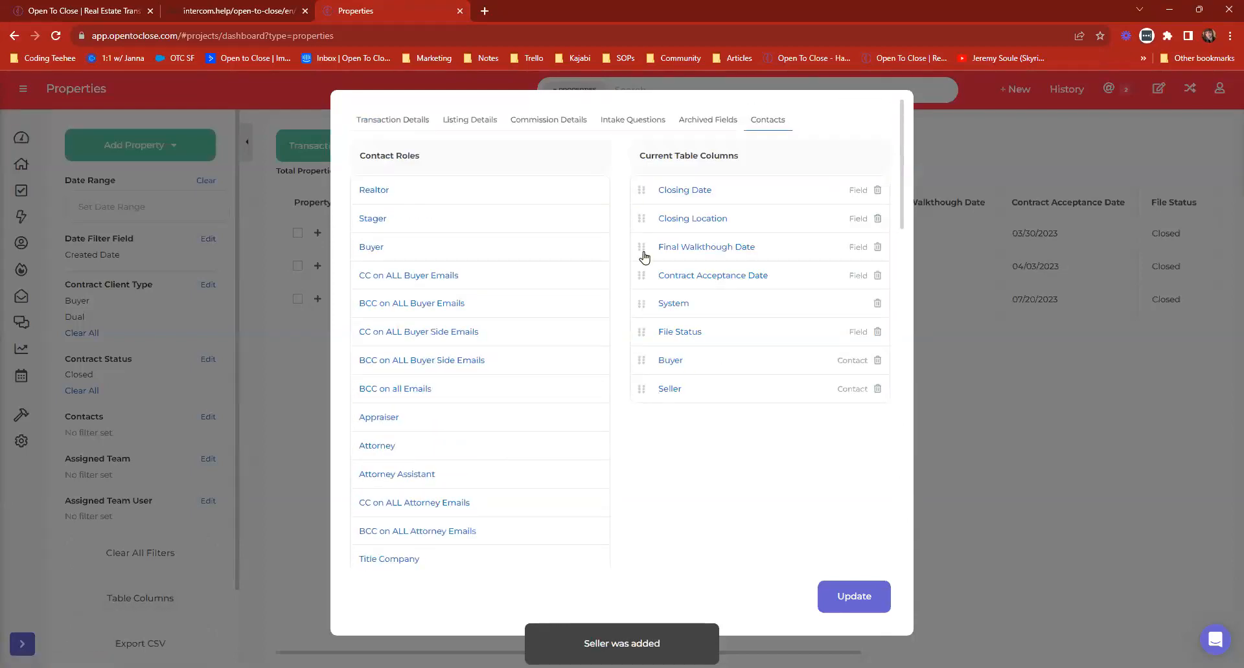
click(862, 590)
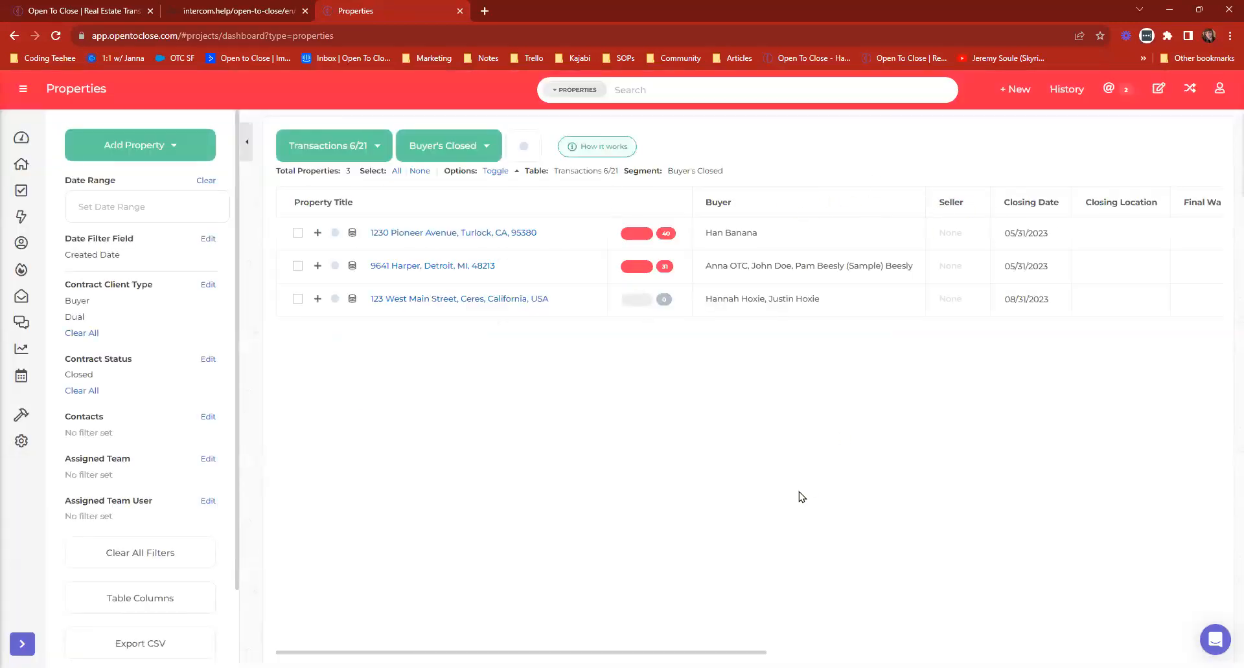
Reload the Transactions 6/21 table and reapply the Buyer's Closed segment to check its column layout.
click(321, 145)
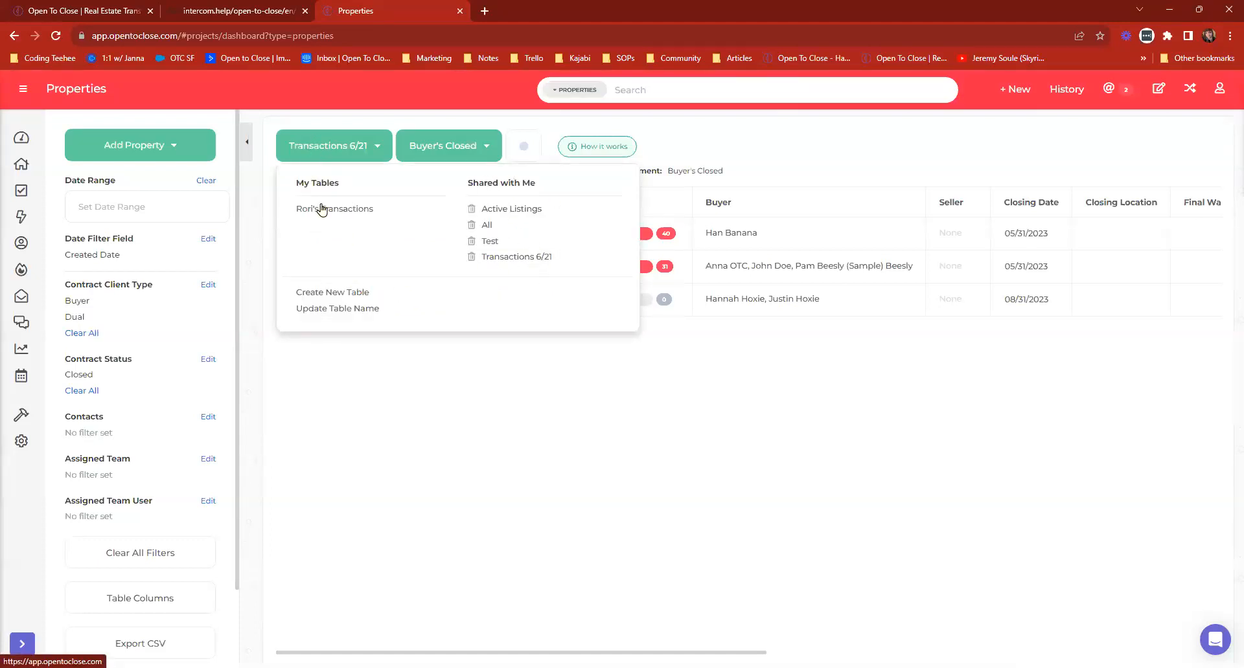
click(537, 256)
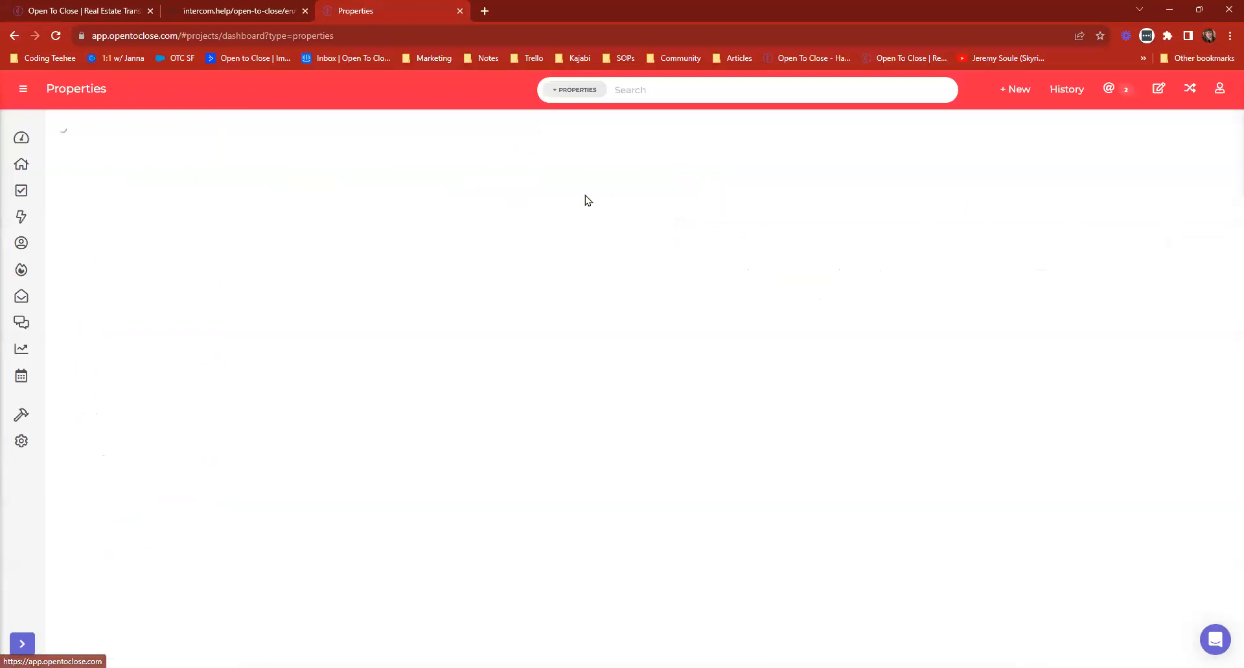
click(434, 148)
click(426, 204)
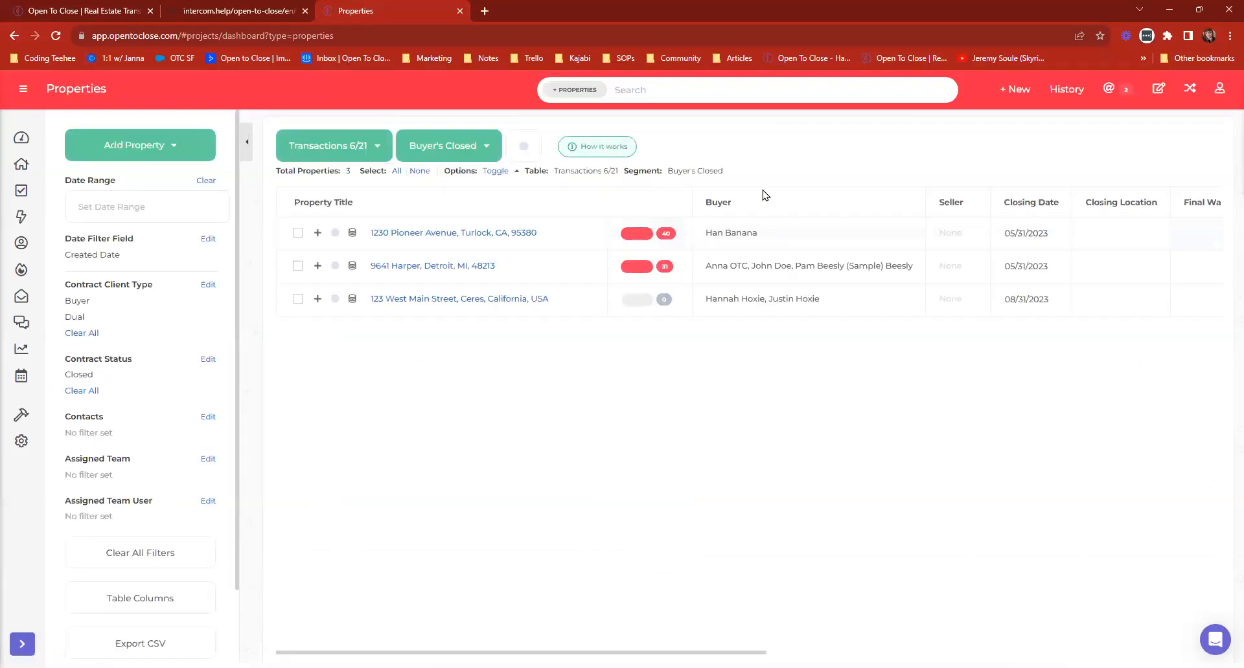
Stop impersonating the team member and view the Buyer's Closed segment in the main account's Properties list.
click(1191, 95)
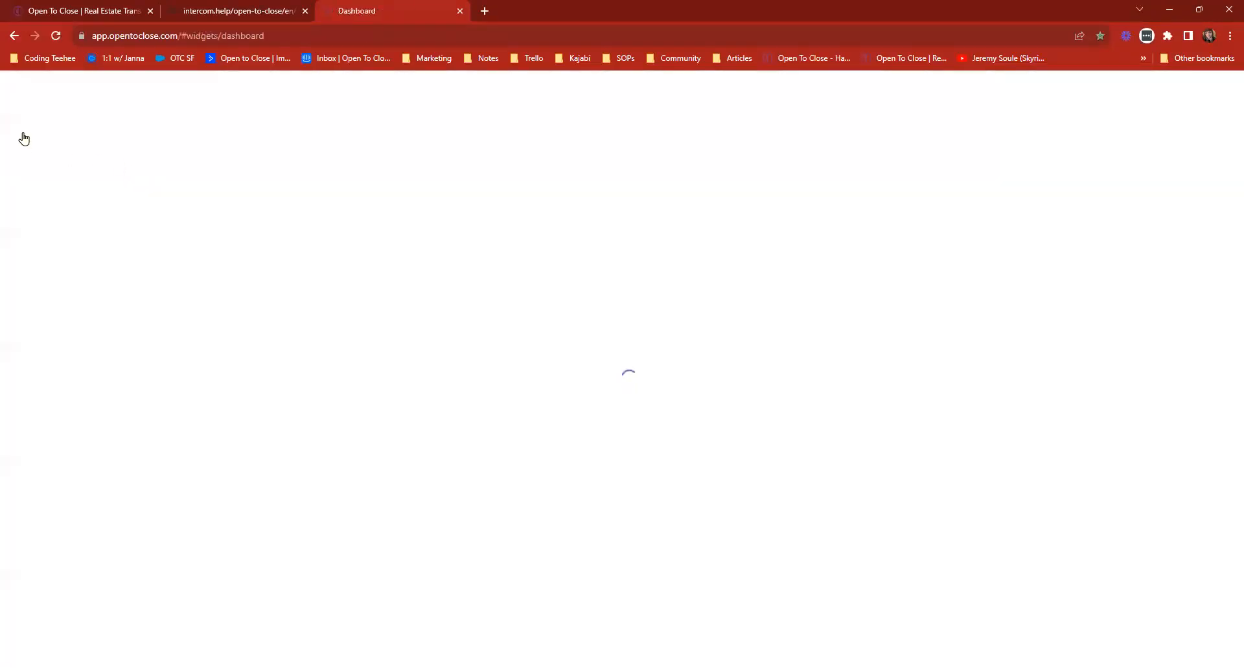
click(22, 166)
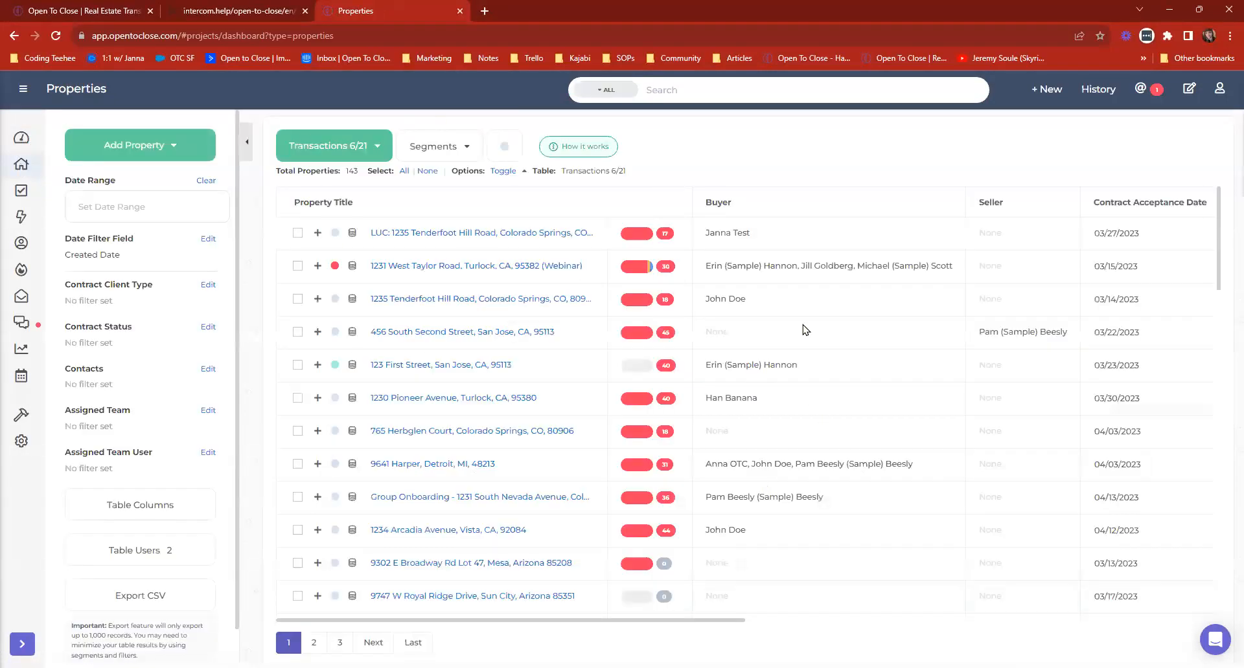
click(452, 153)
click(428, 204)
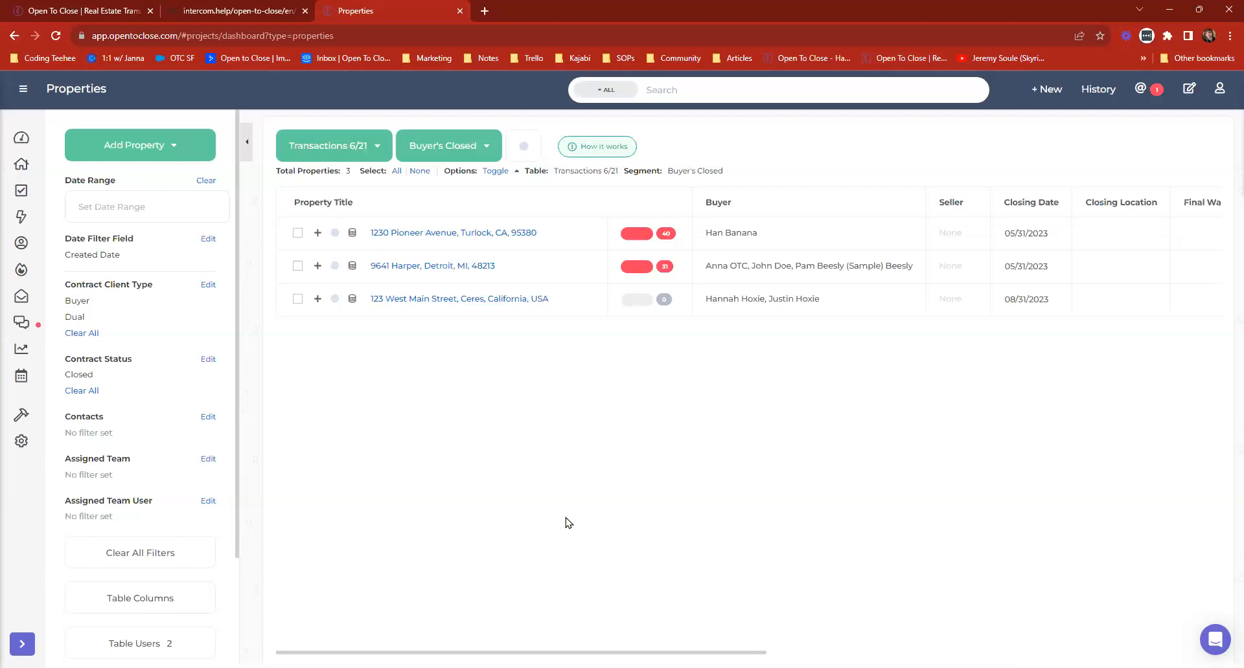
Impersonate the other team member again and display that member's own Transactions table in the Properties list.
click(1218, 89)
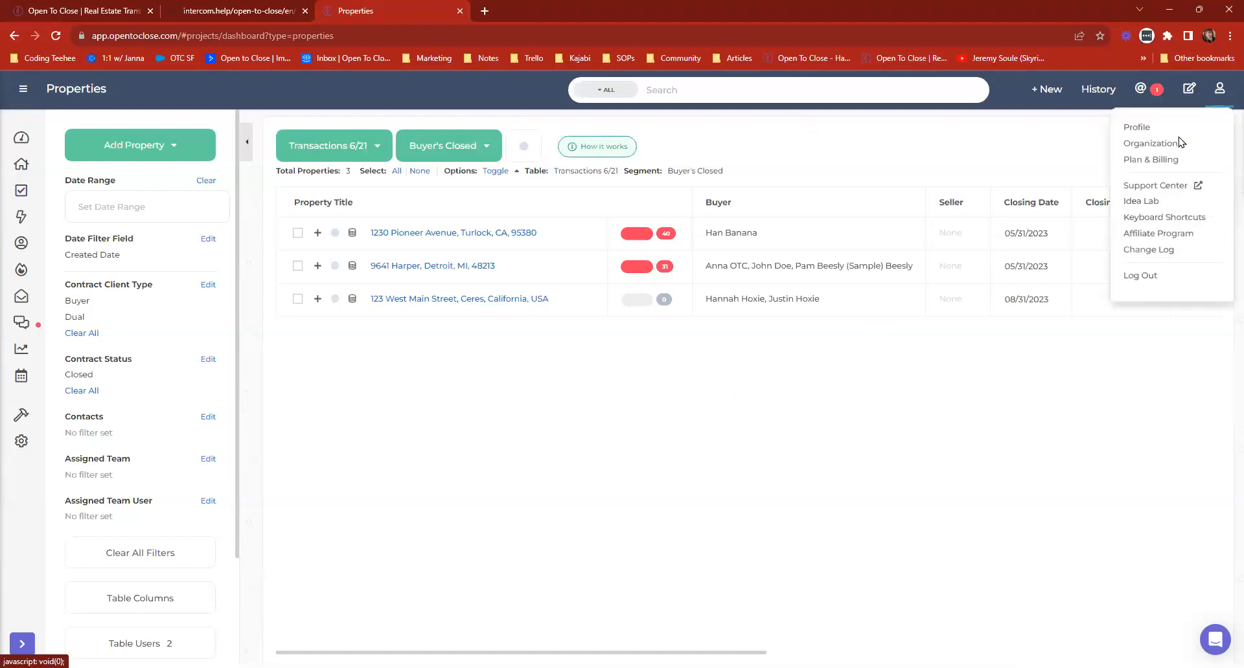
click(1141, 146)
click(1191, 258)
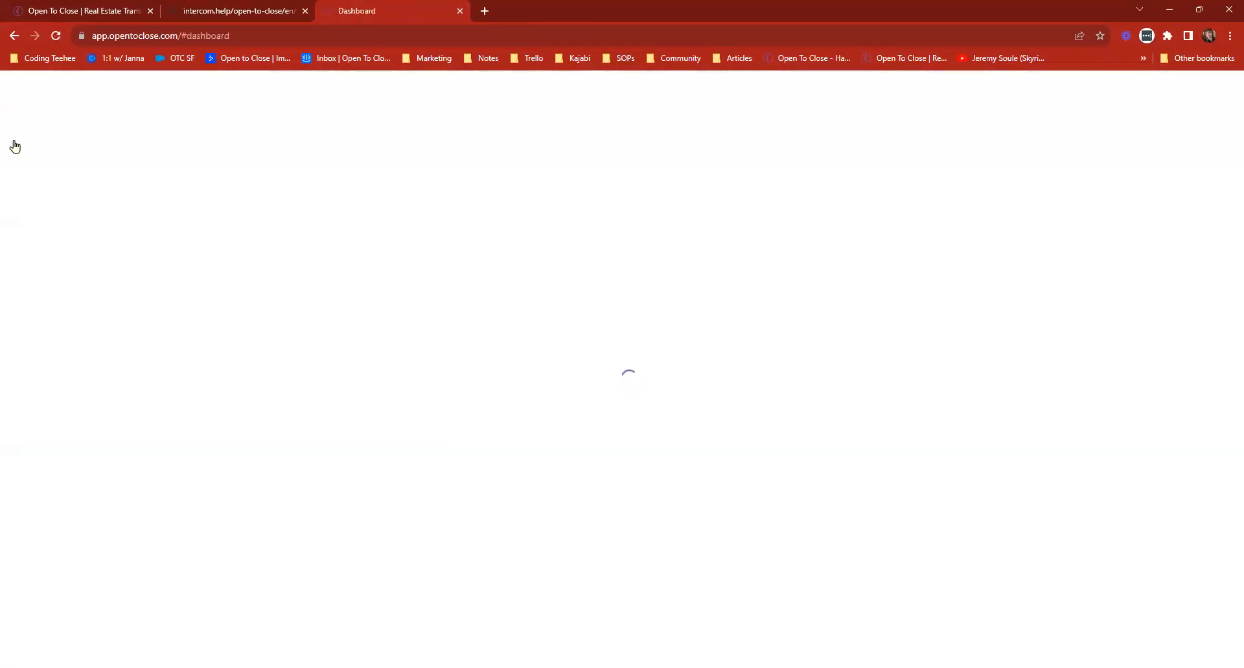
click(353, 152)
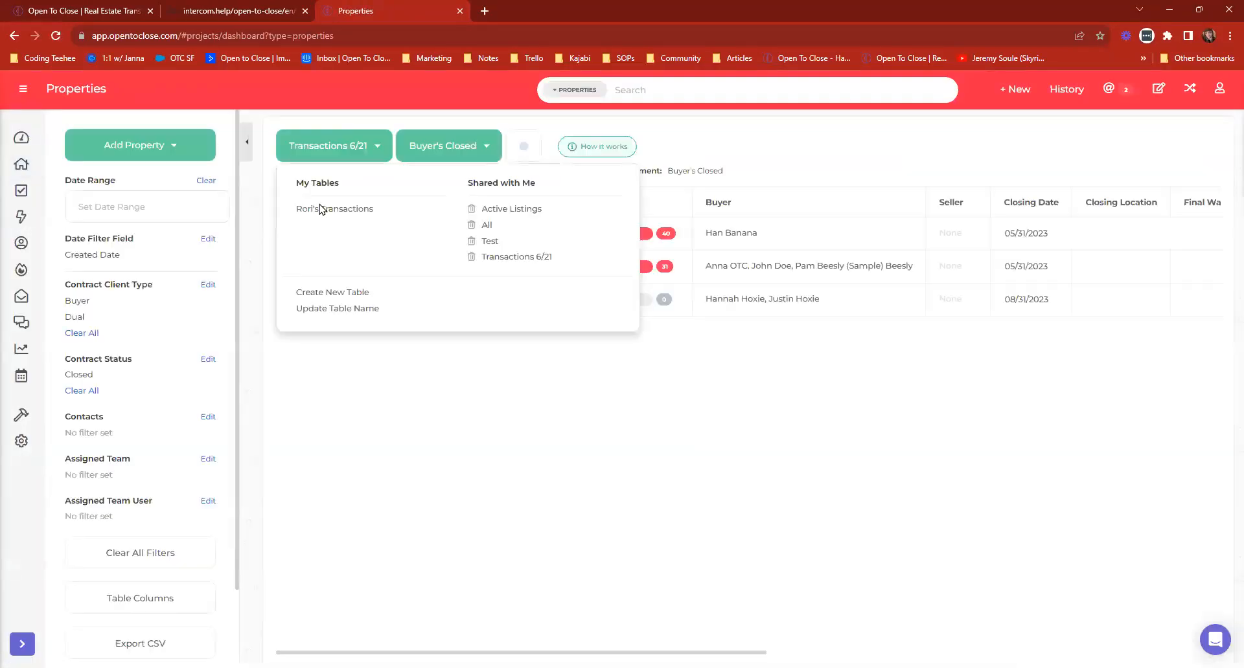
click(322, 209)
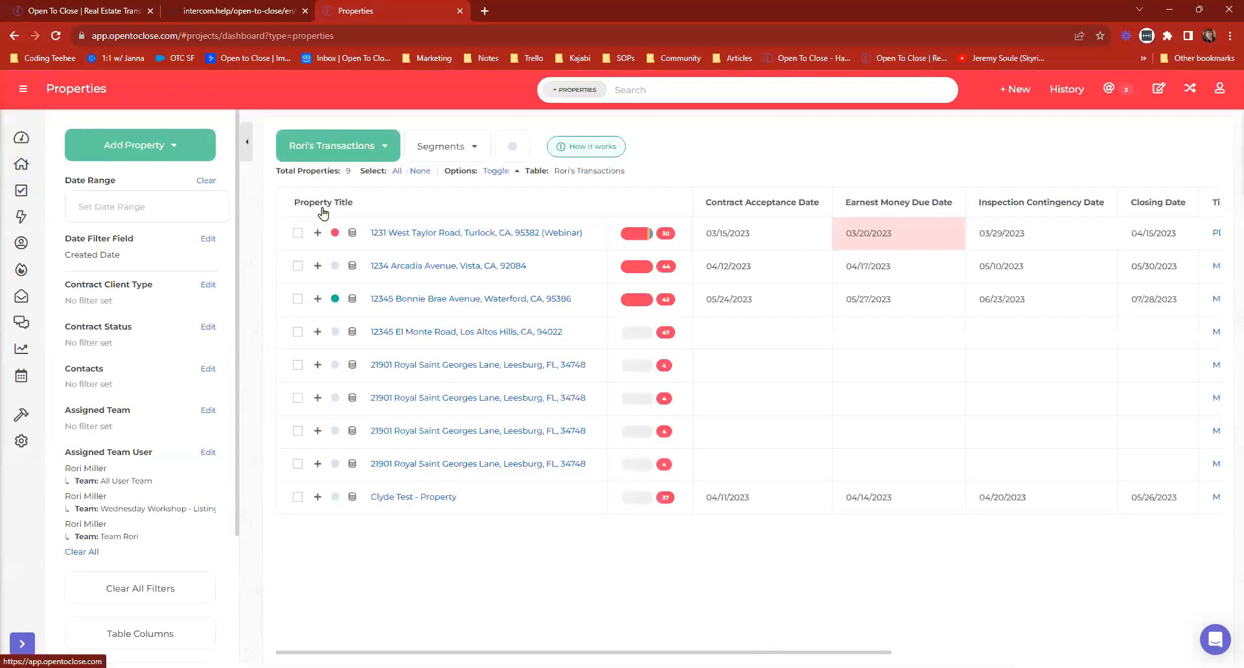
Check the segments of the team member's own table and view the shared Transactions 6/21 table with its segments.
click(432, 151)
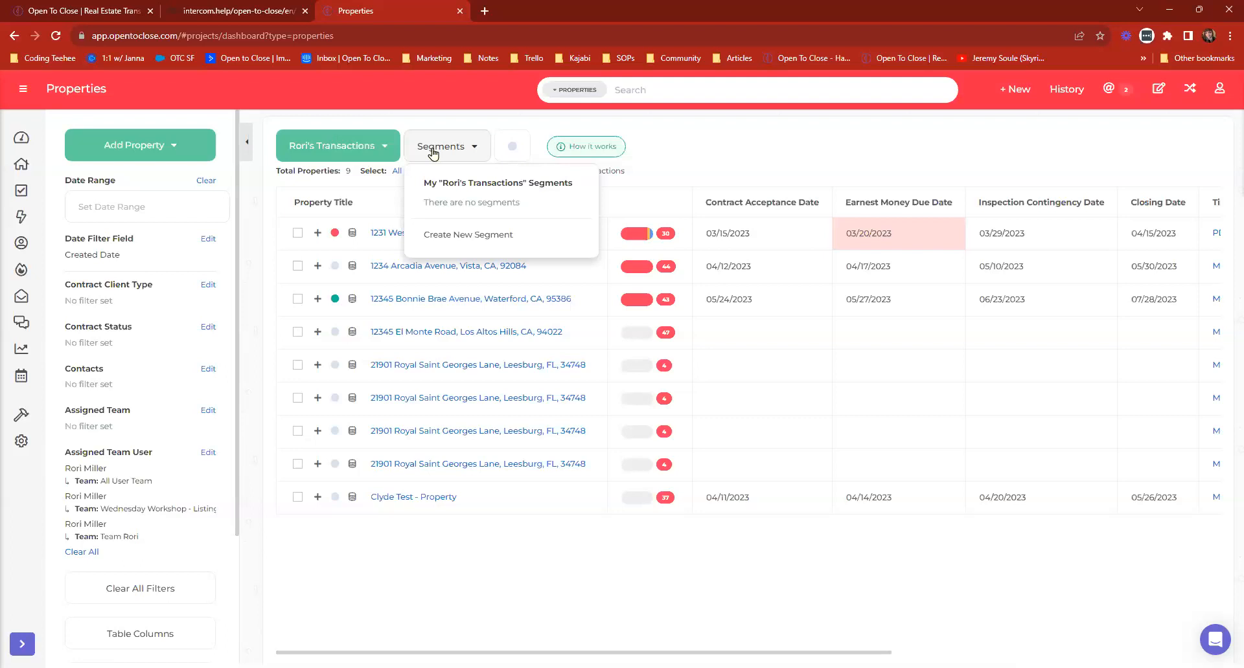
click(383, 147)
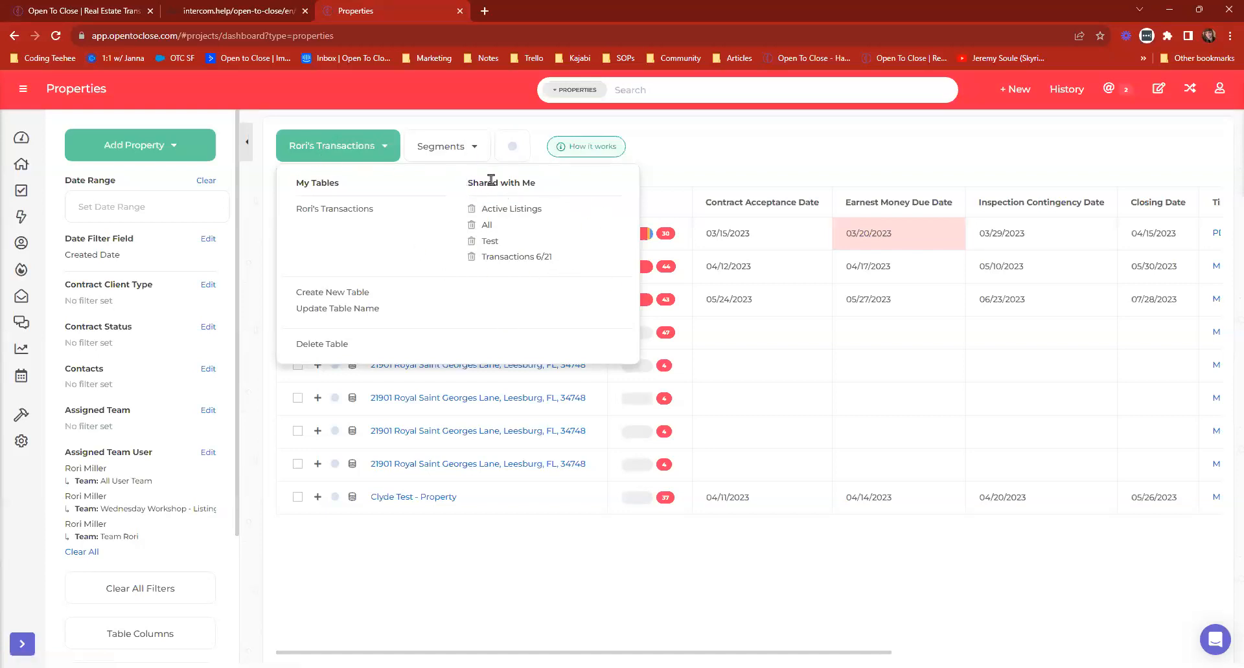
click(535, 262)
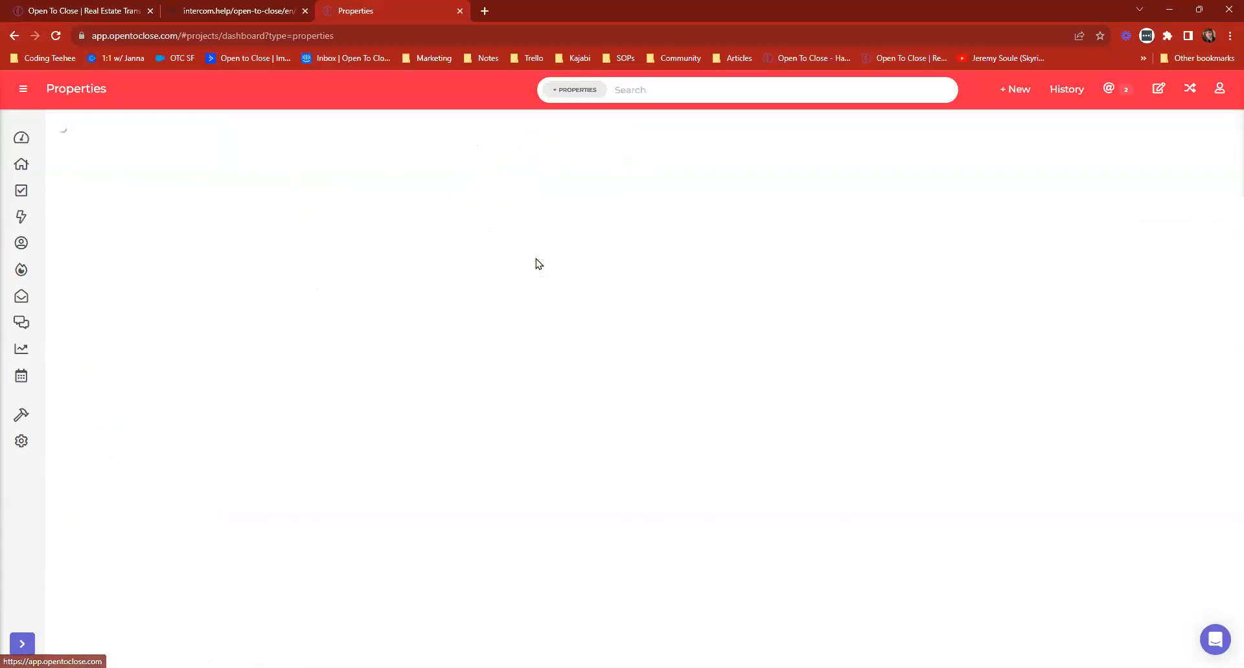
click(408, 157)
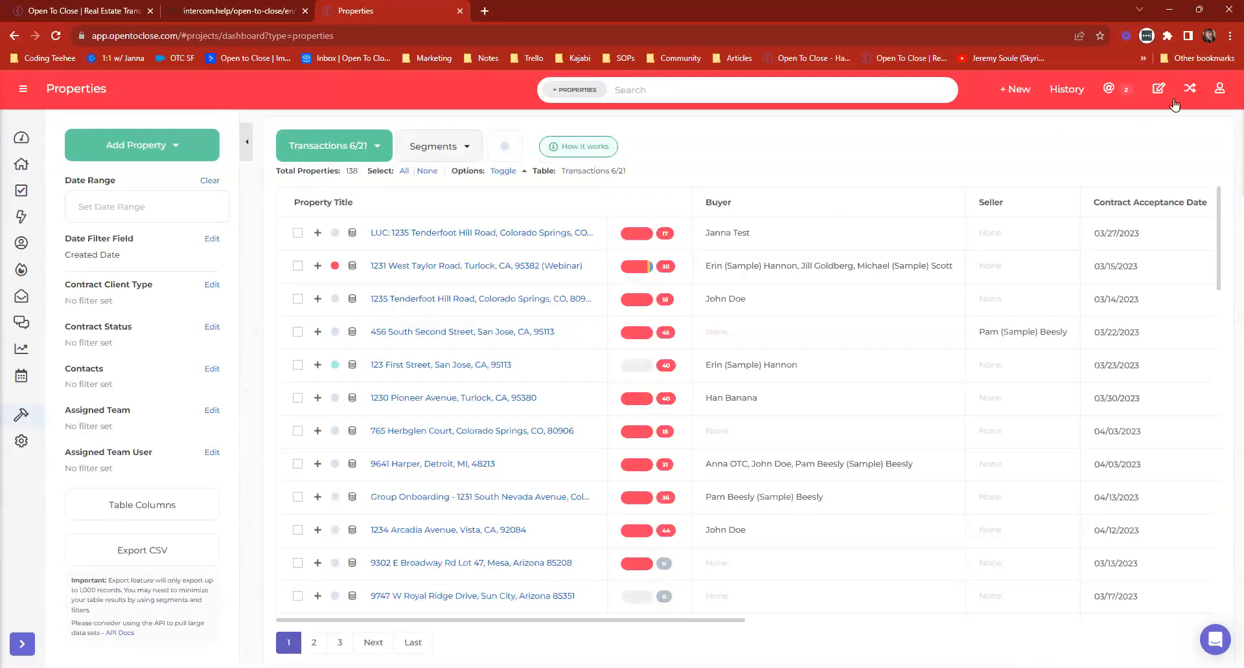
Stop impersonating the team member and turn off their Editor, Snapshots and Export permissions on the Transactions 6/21 table.
click(1190, 89)
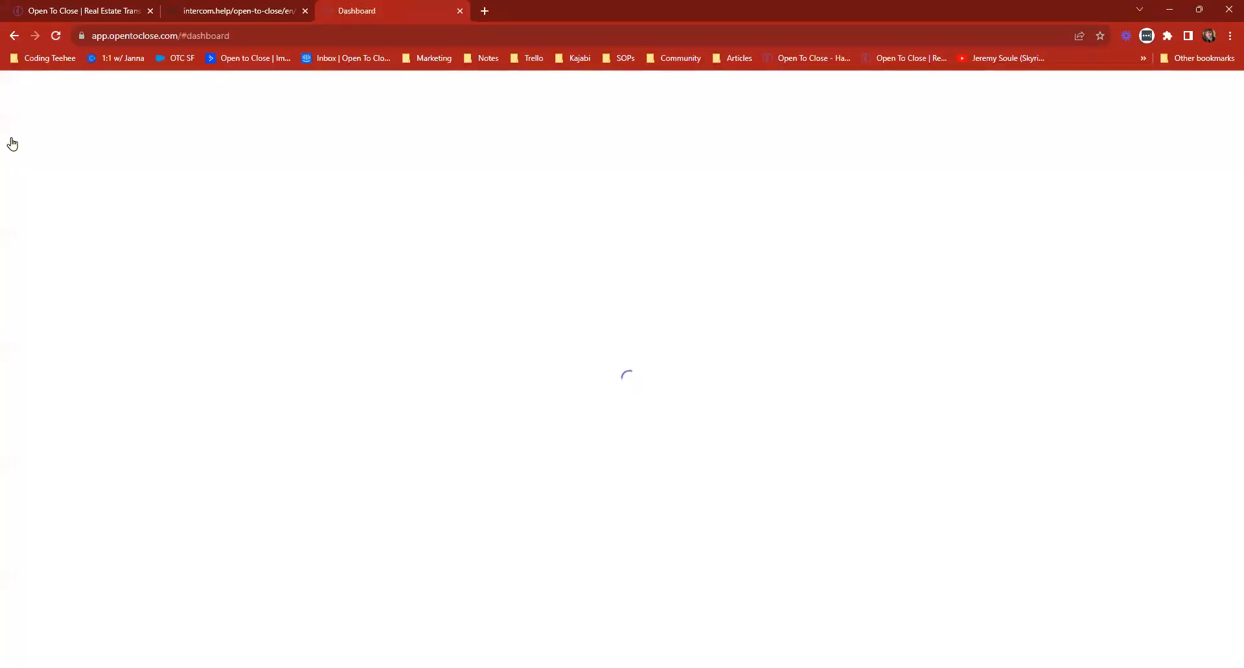
click(20, 167)
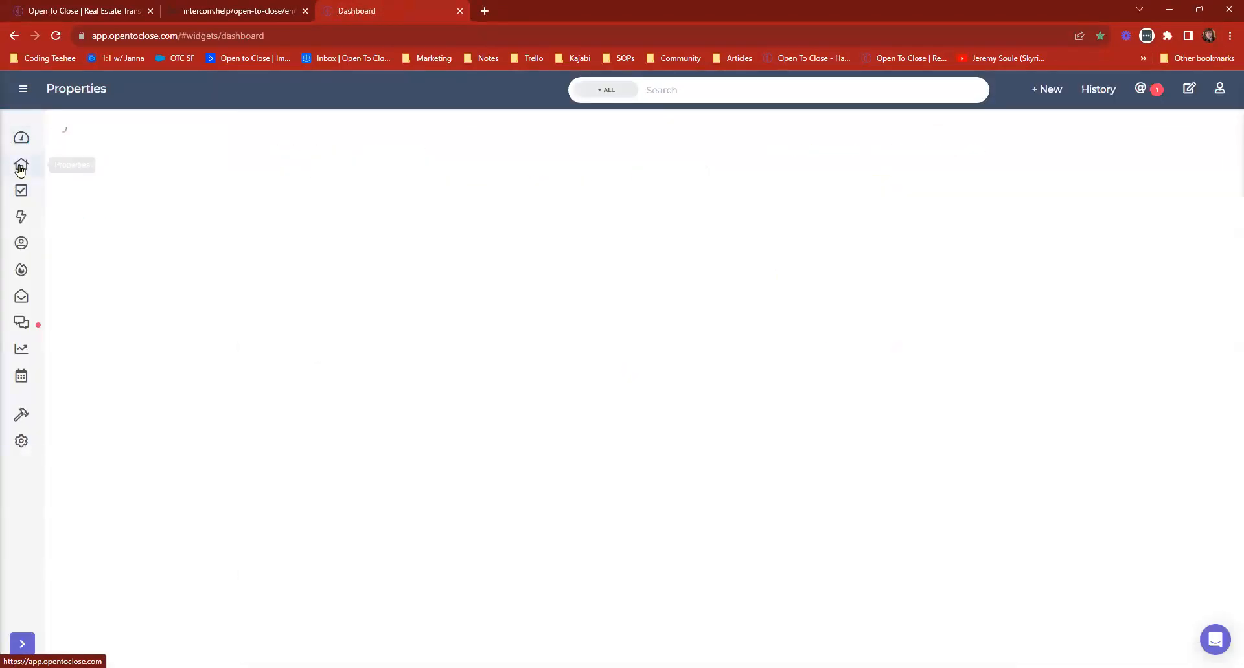
click(165, 640)
click(694, 182)
click(758, 181)
click(838, 181)
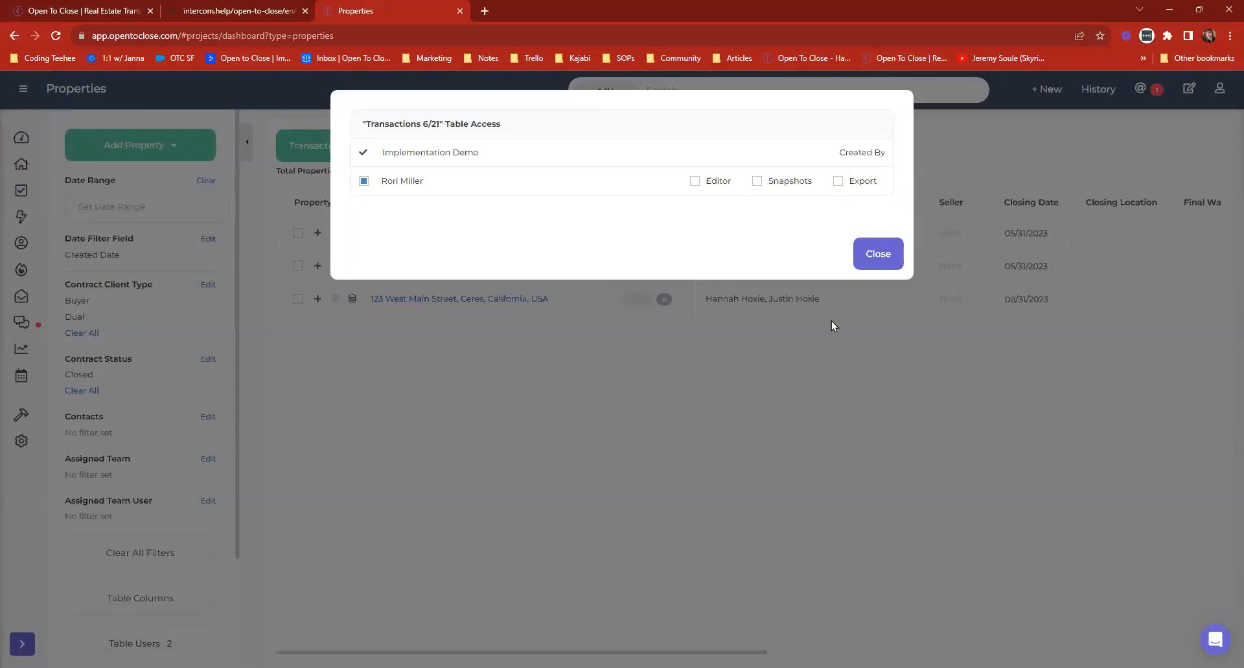
click(879, 255)
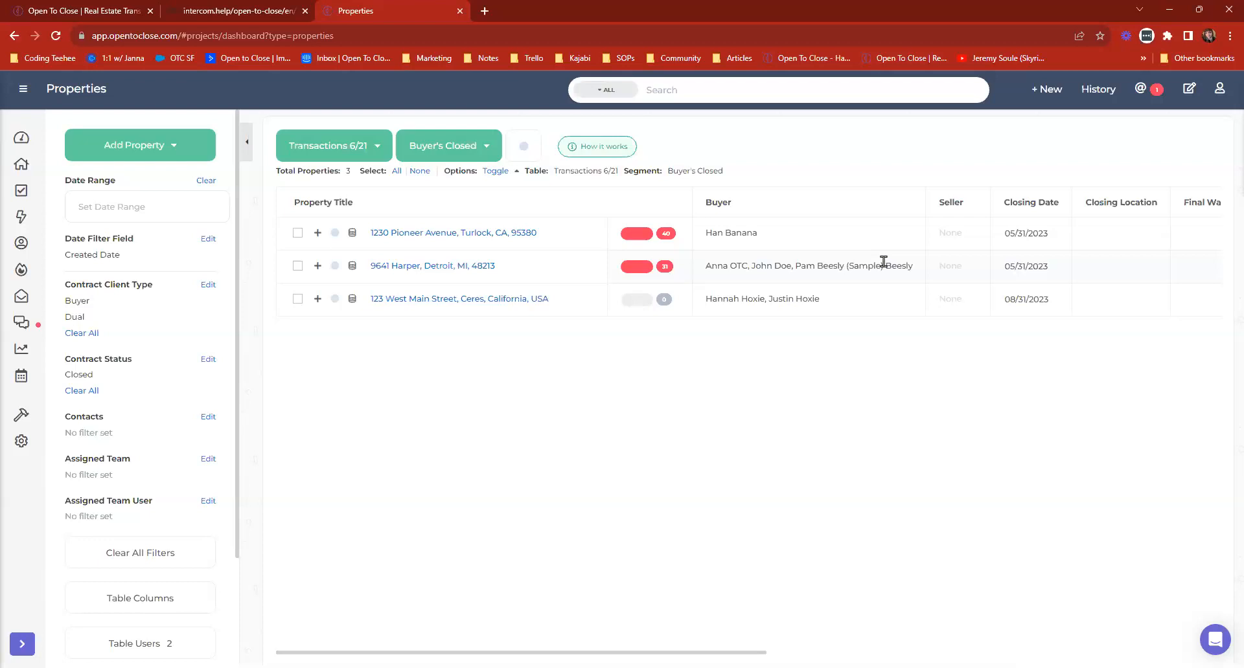
Review and save the Buyer's Closed segment's columns and set the team member's Editor permission on the Transactions 6/21 table.
click(163, 603)
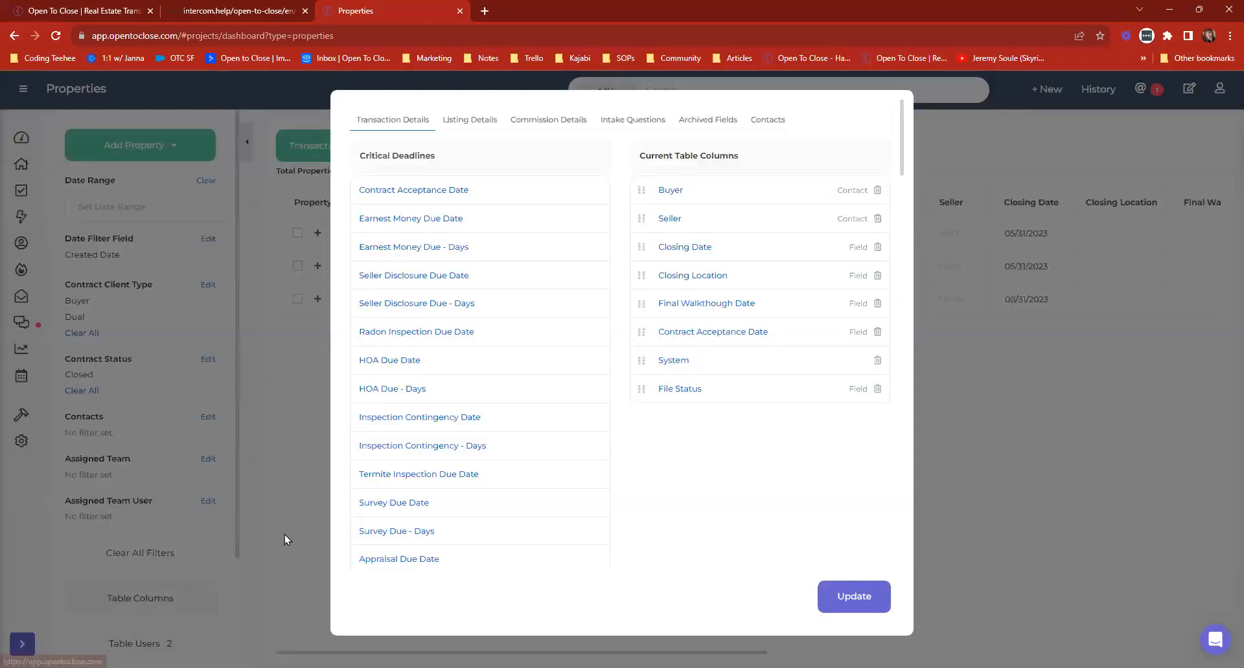
click(868, 596)
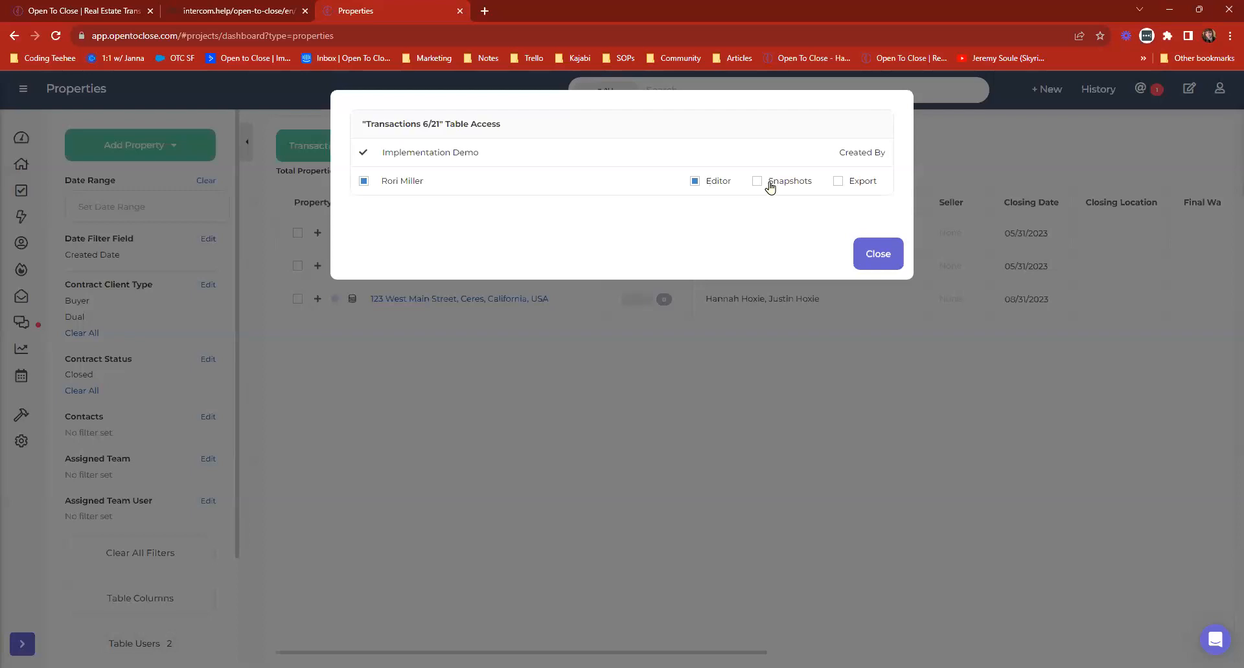
click(713, 187)
click(878, 254)
Try giving the team member access to the Contacts table, revoke it and return to the Properties list.
click(22, 243)
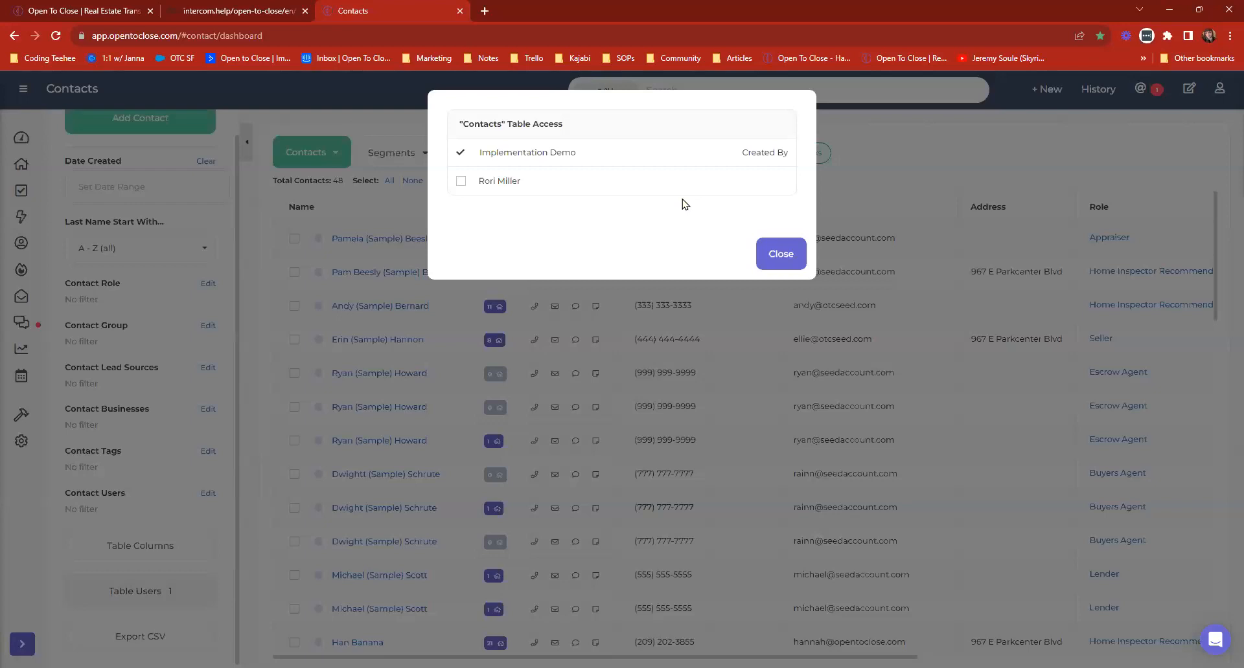
click(460, 182)
click(459, 182)
click(781, 253)
click(22, 164)
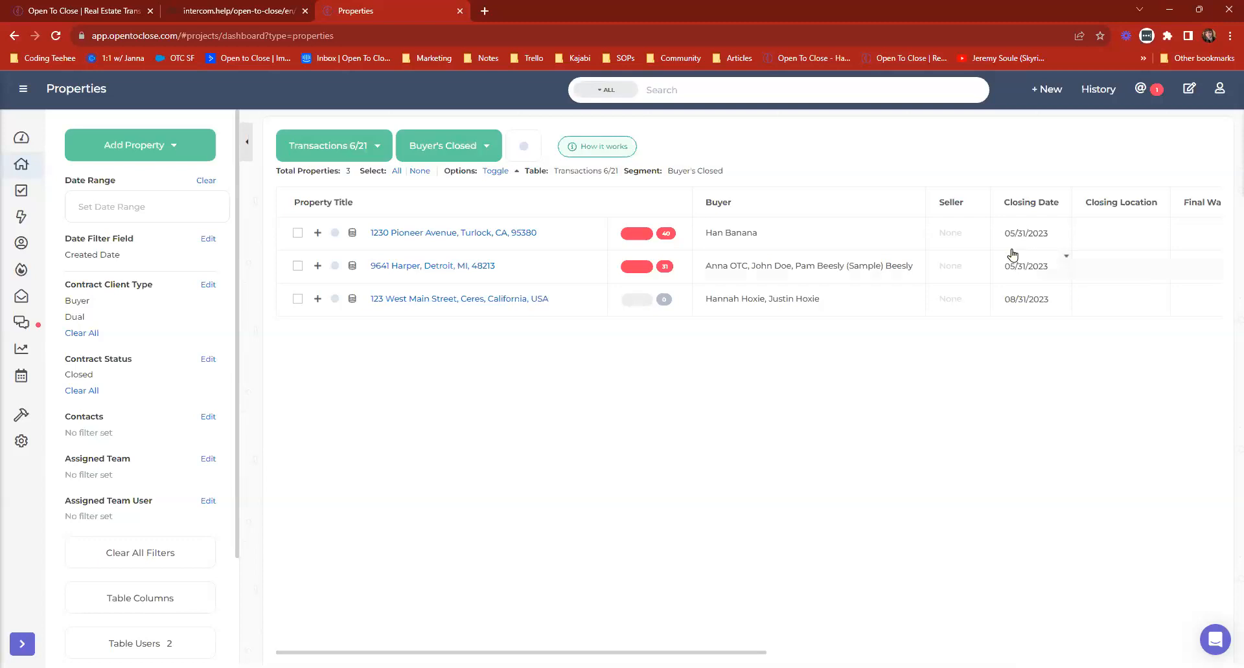
Examine the organization's default settings for renaming main and additional files when a file role is applied.
click(22, 441)
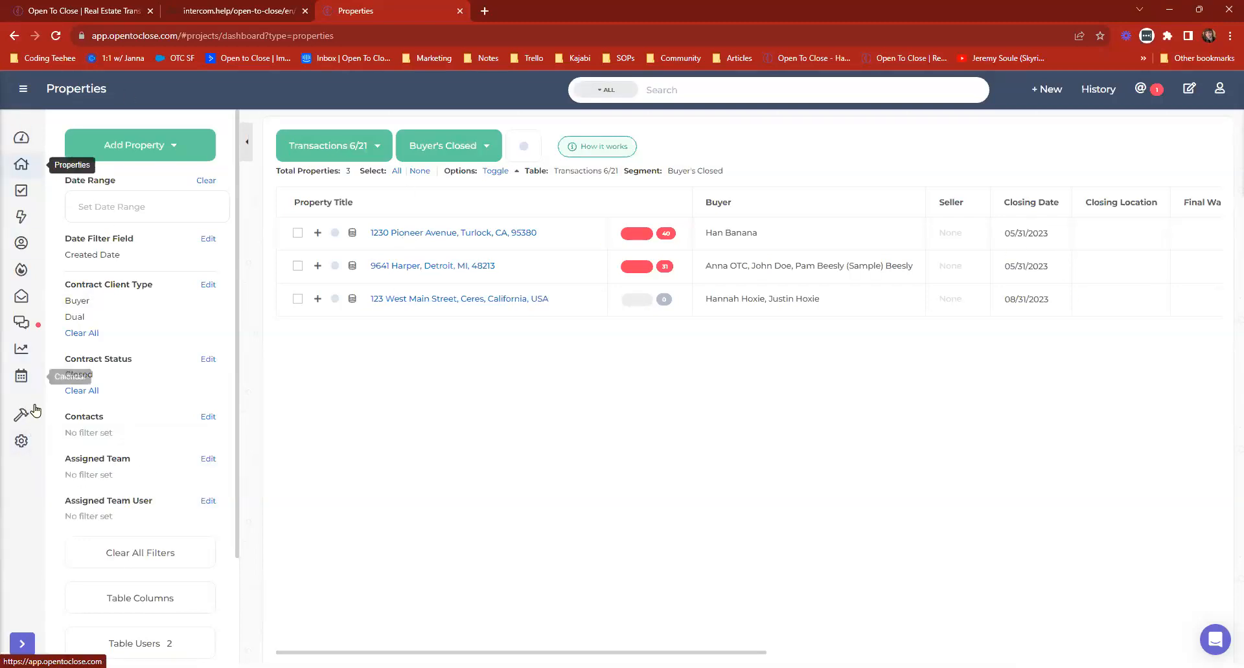
click(13, 433)
click(21, 443)
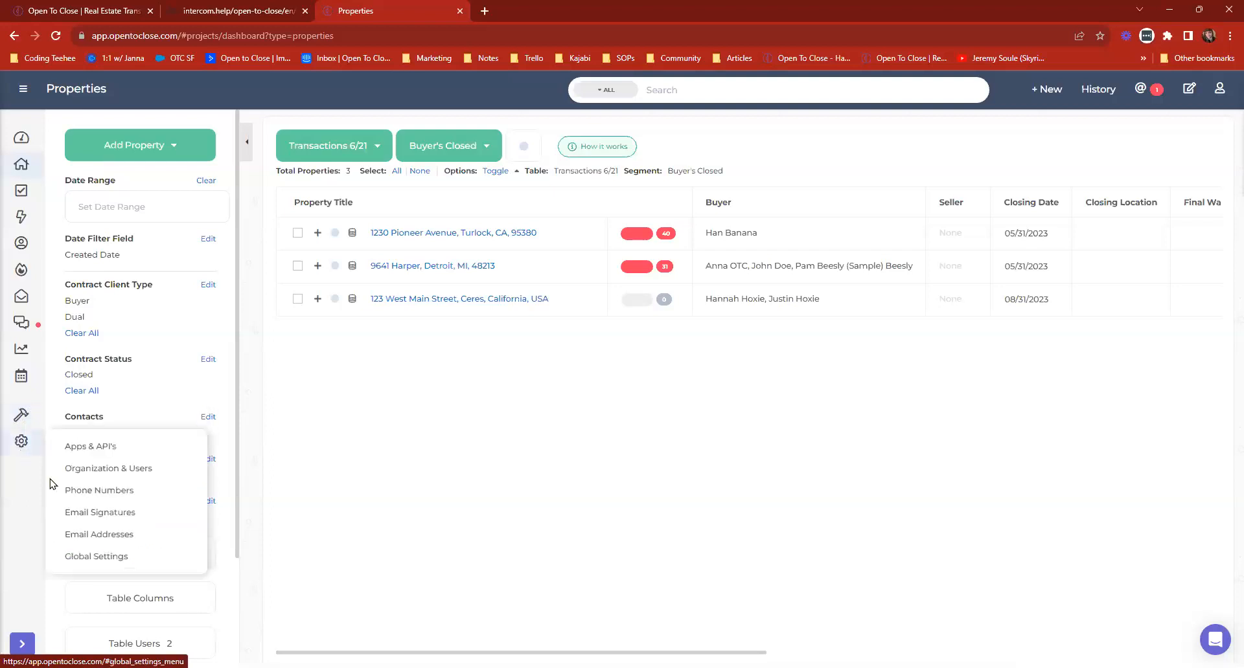
click(108, 555)
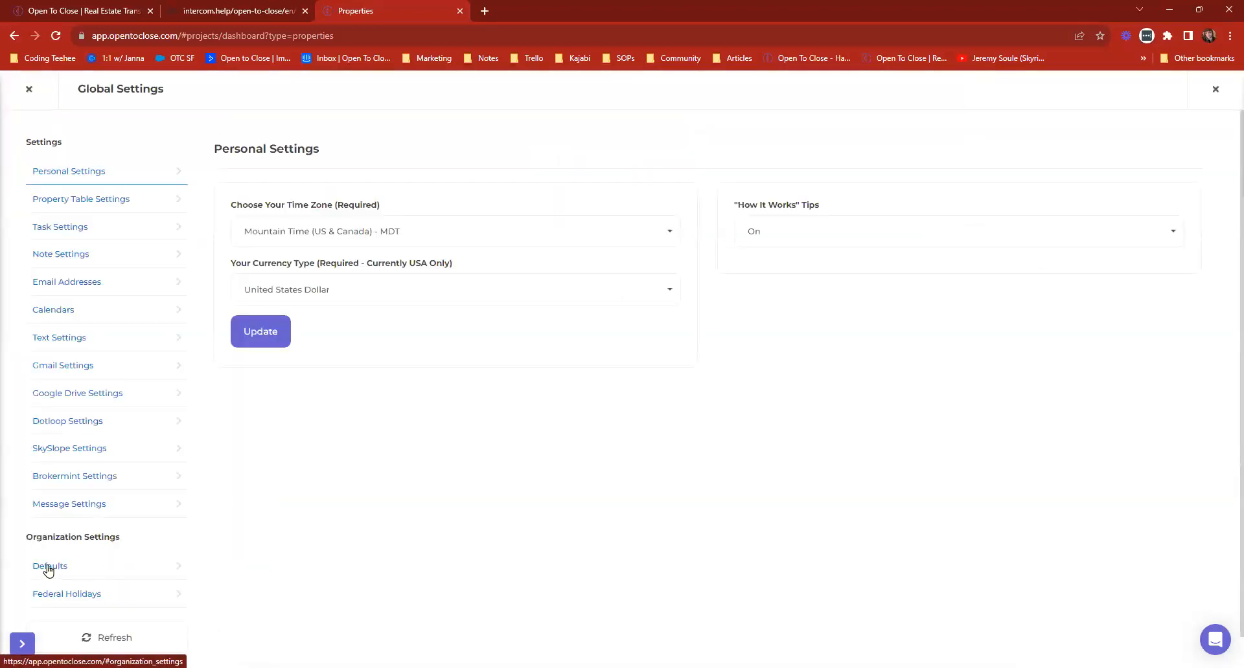
click(47, 568)
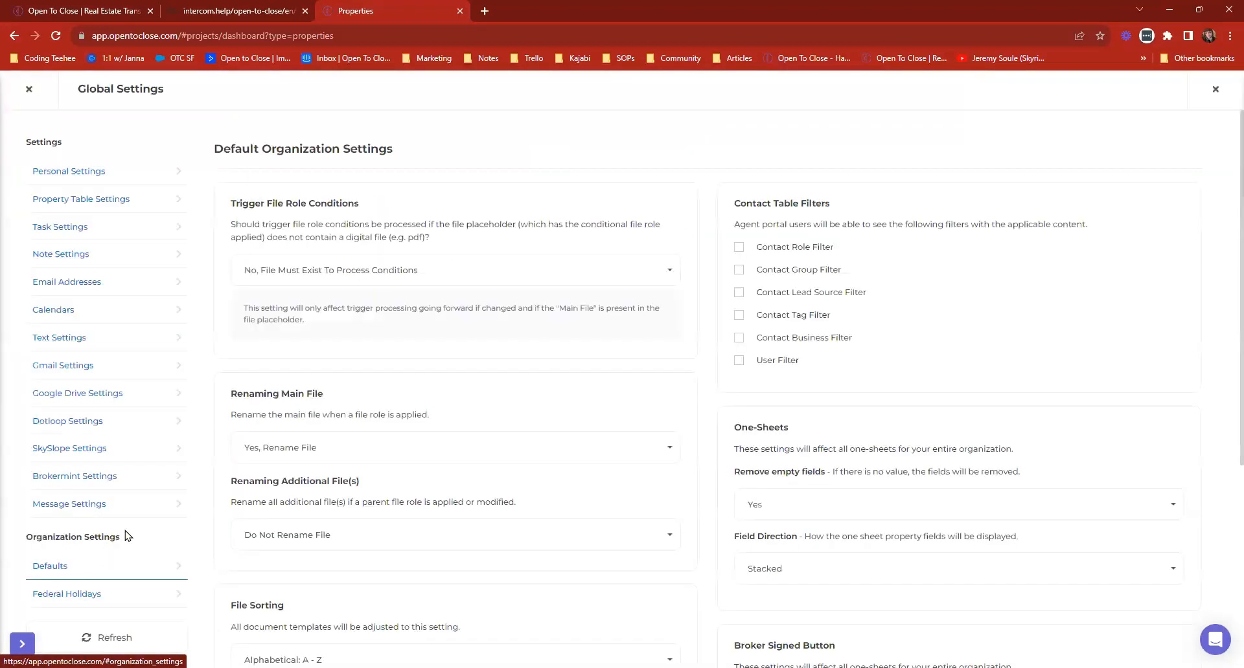
triple_click(249, 393)
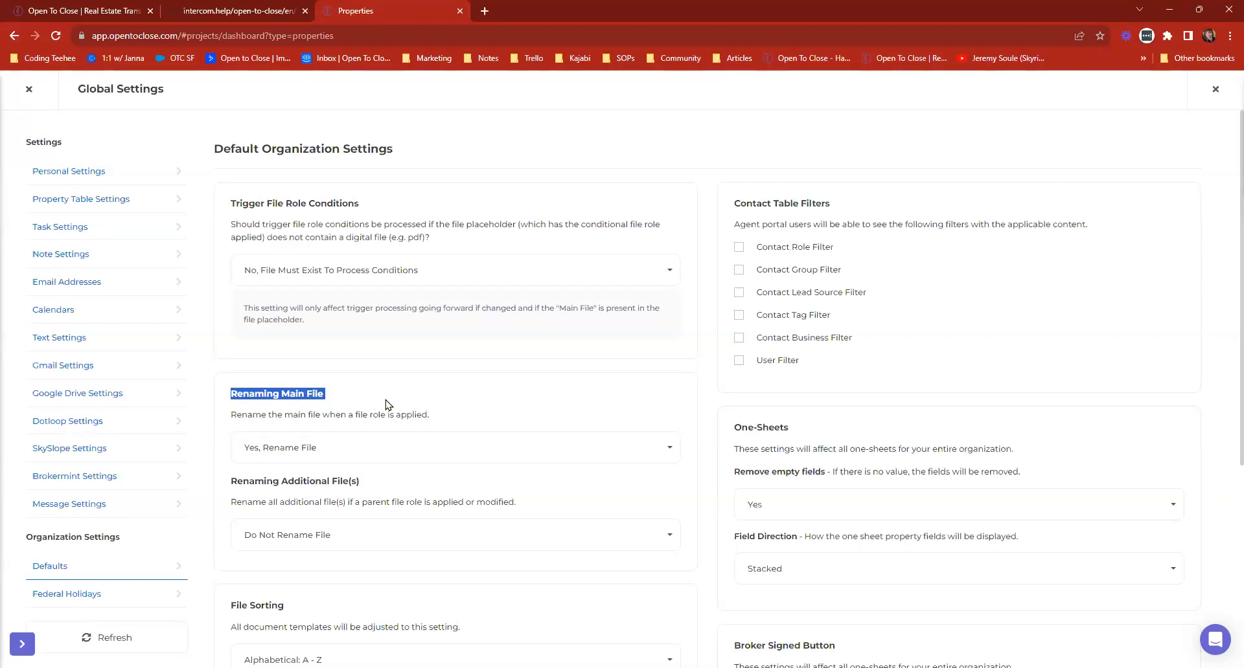
scroll(385, 404, down, 2)
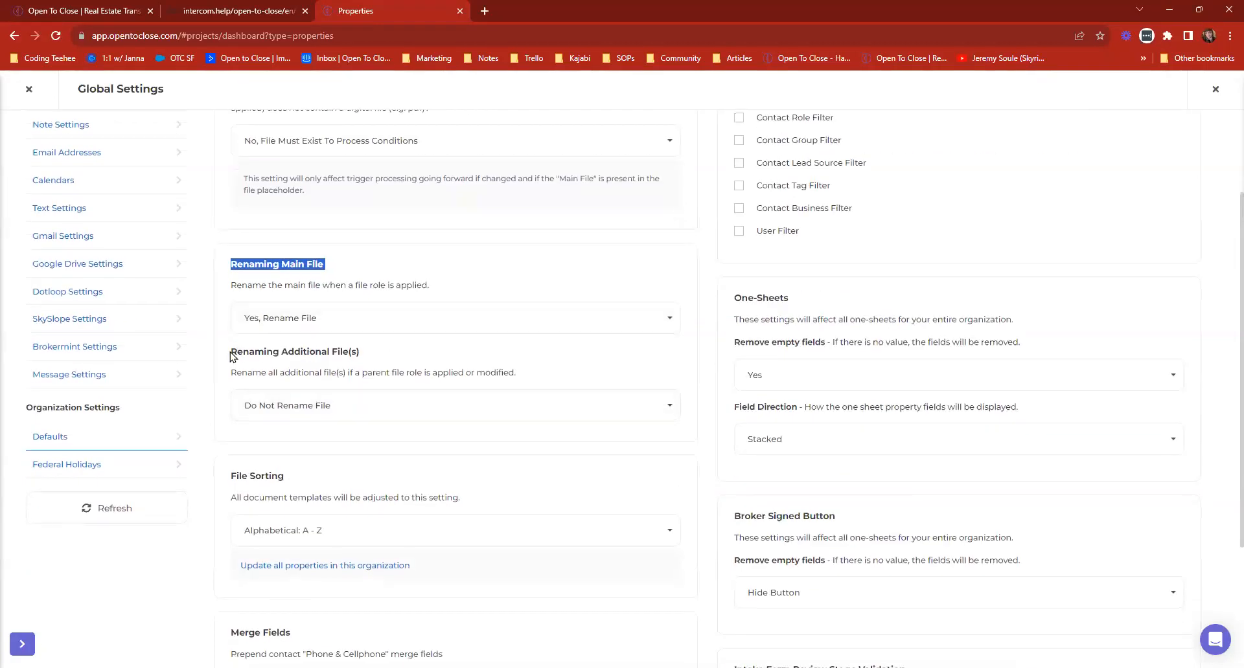
drag(230, 352, 393, 346)
click(334, 408)
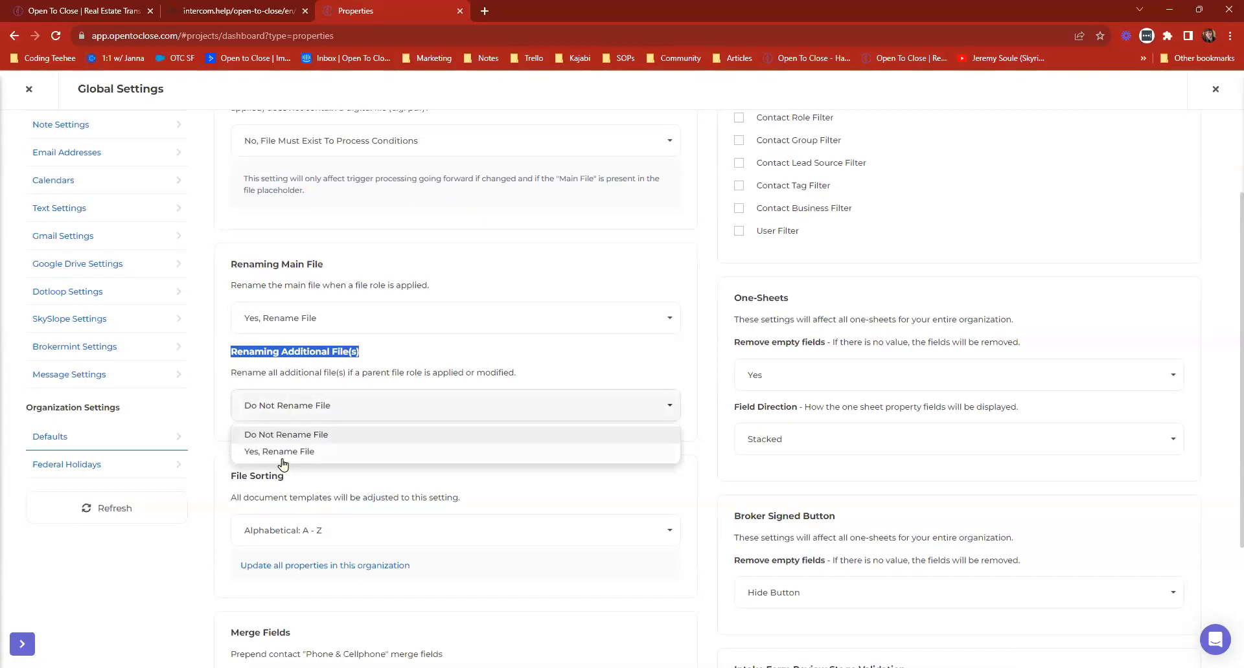
click(362, 406)
click(29, 89)
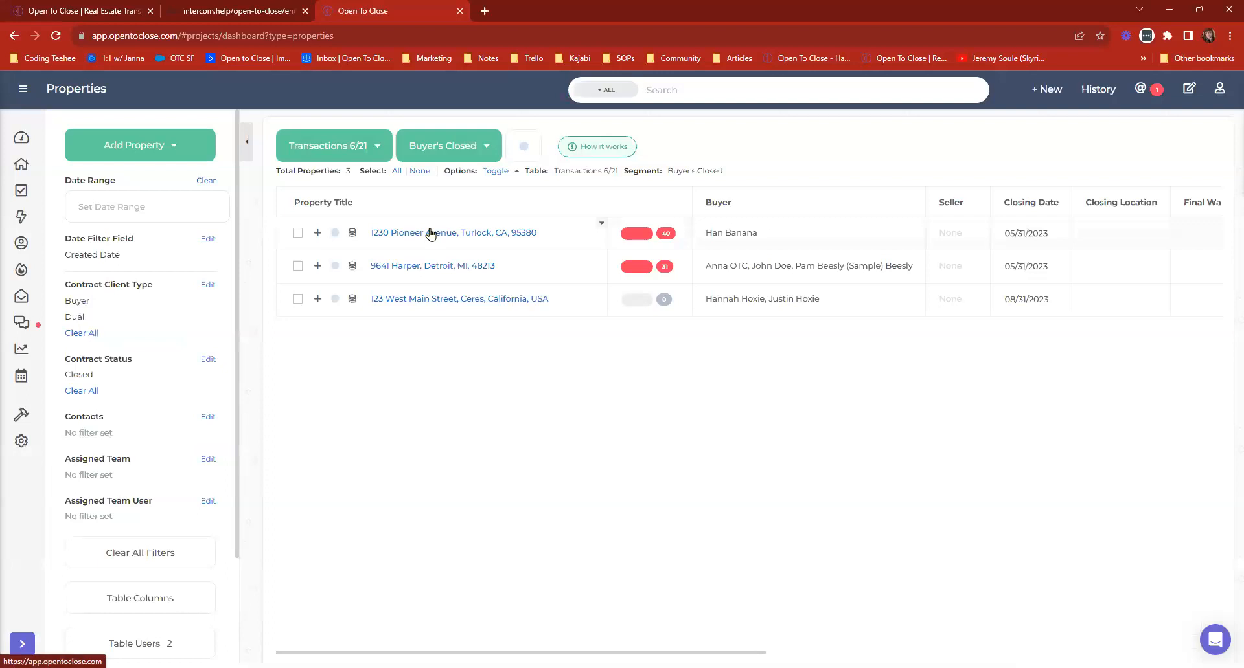
Open the Ivy Lane property from the dashboard and display its documents.
click(22, 137)
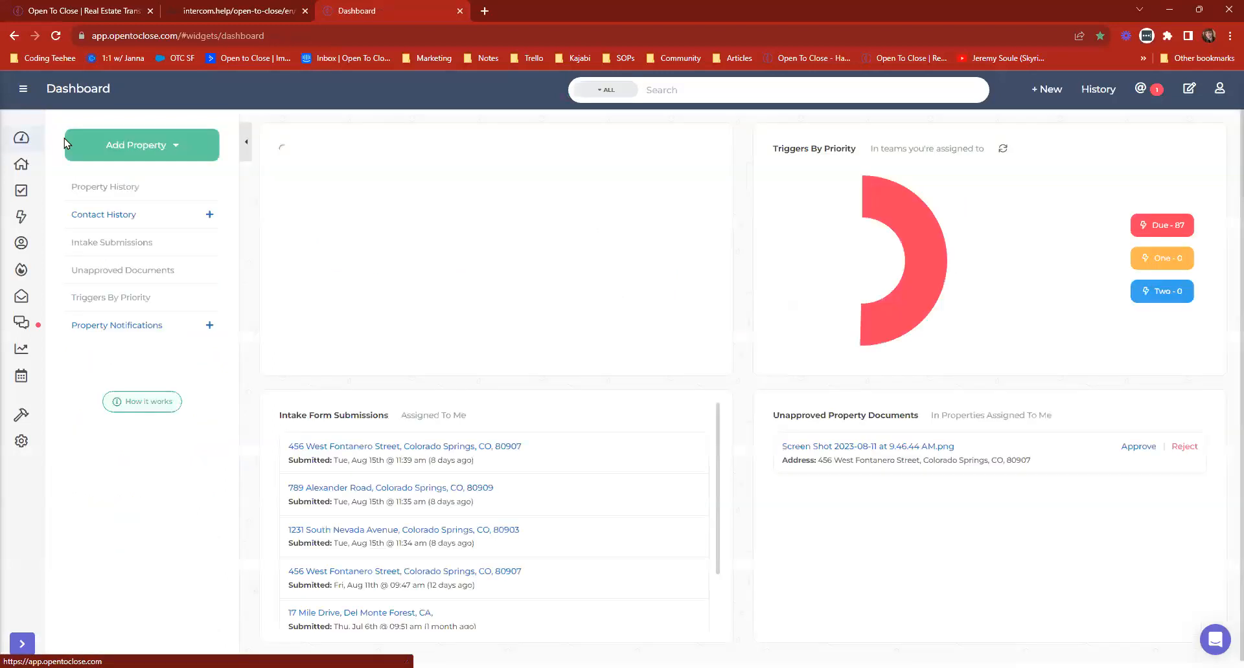
click(393, 244)
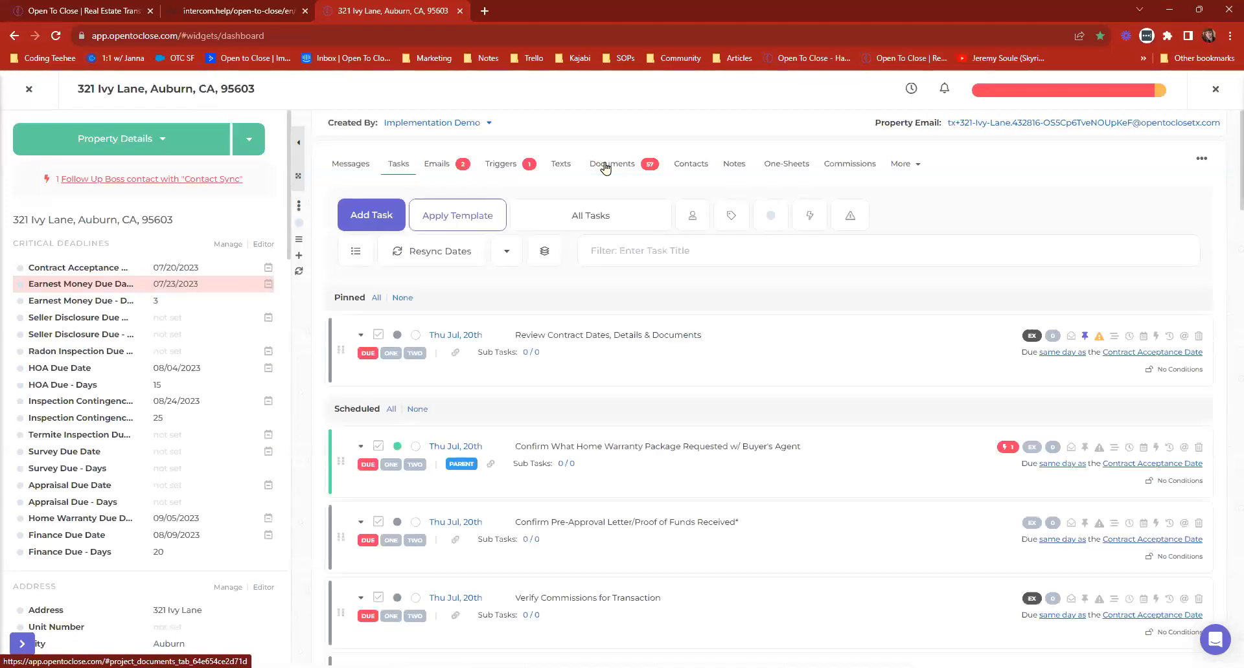
click(605, 168)
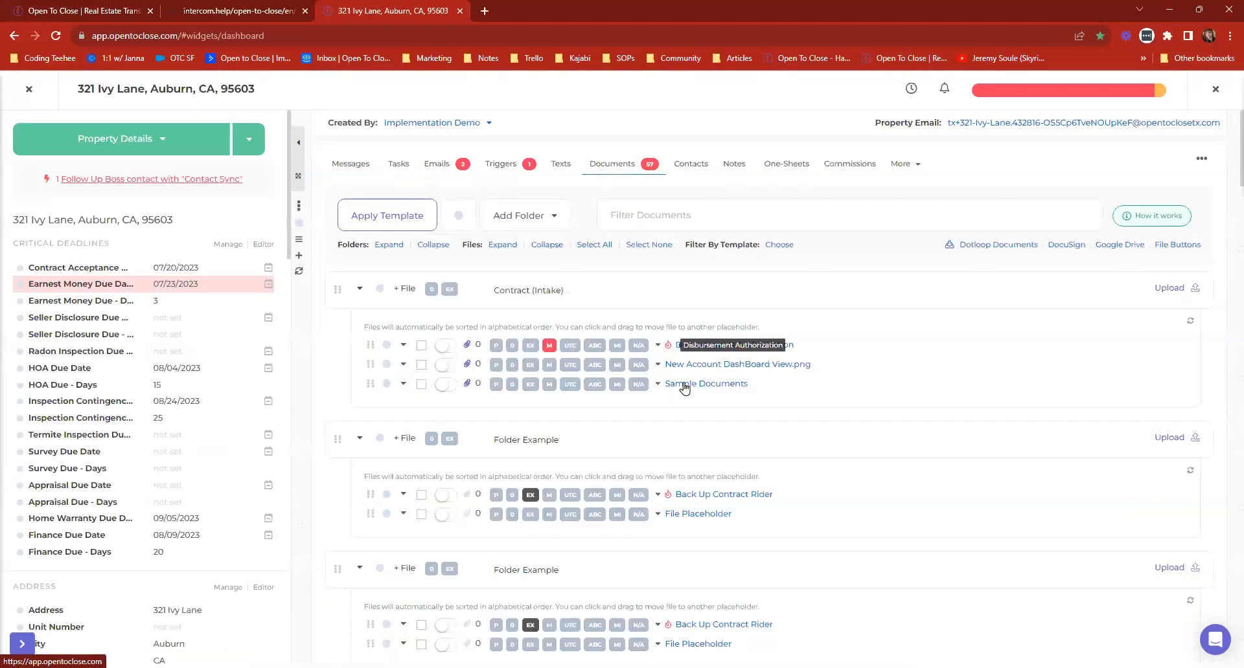
Apply the Well County Report file role to the Sample Documents file in the Contract (Intake) folder.
click(658, 385)
scroll(777, 492, down, 10)
scroll(751, 494, down, 1)
click(707, 545)
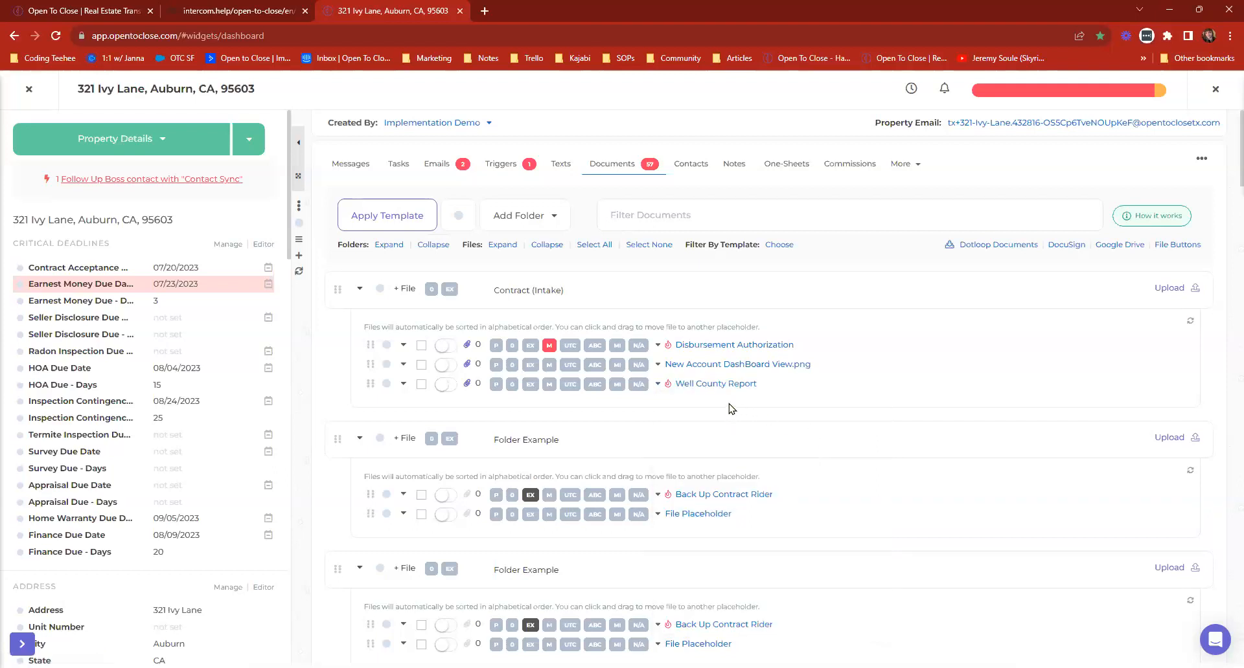
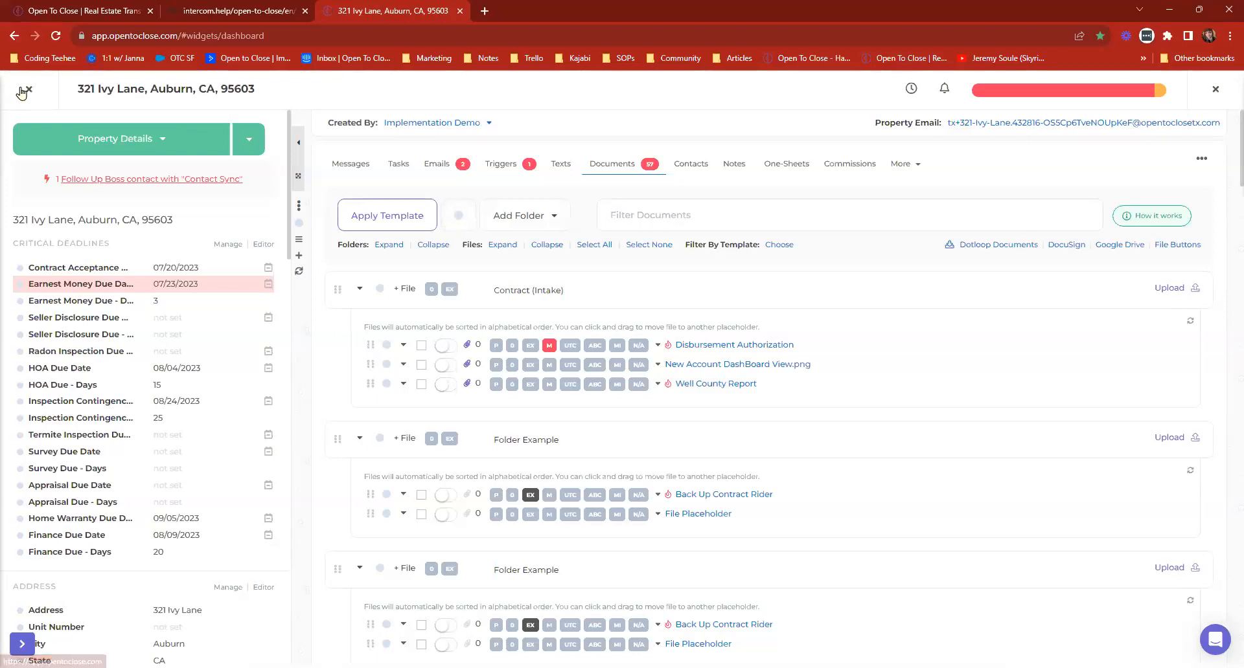
Close the property, open the organization's team member management and choose Agent Portal User as the new user's type.
click(1212, 91)
click(1209, 94)
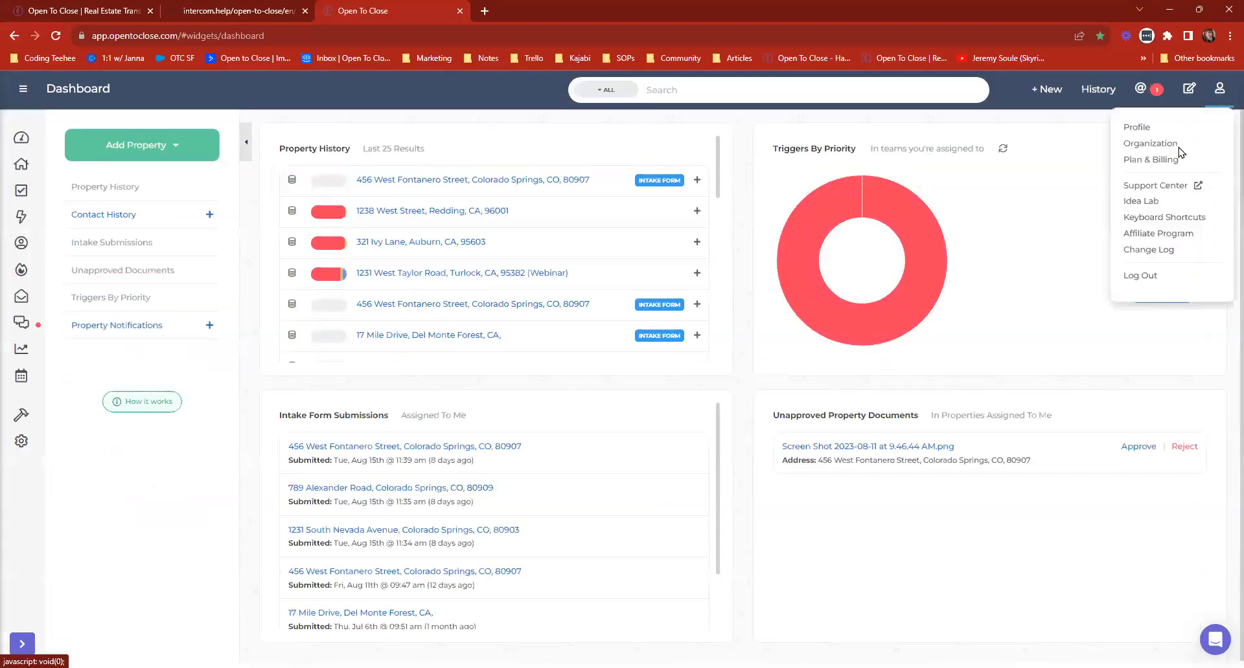
click(1148, 148)
click(447, 279)
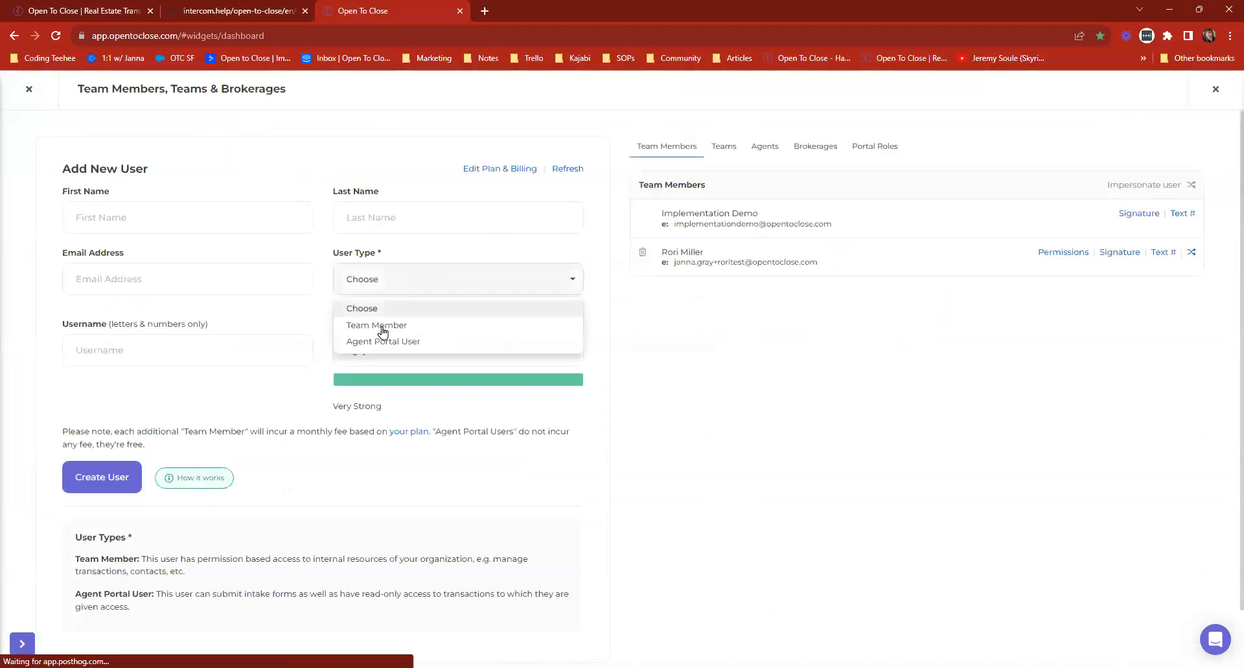
click(389, 341)
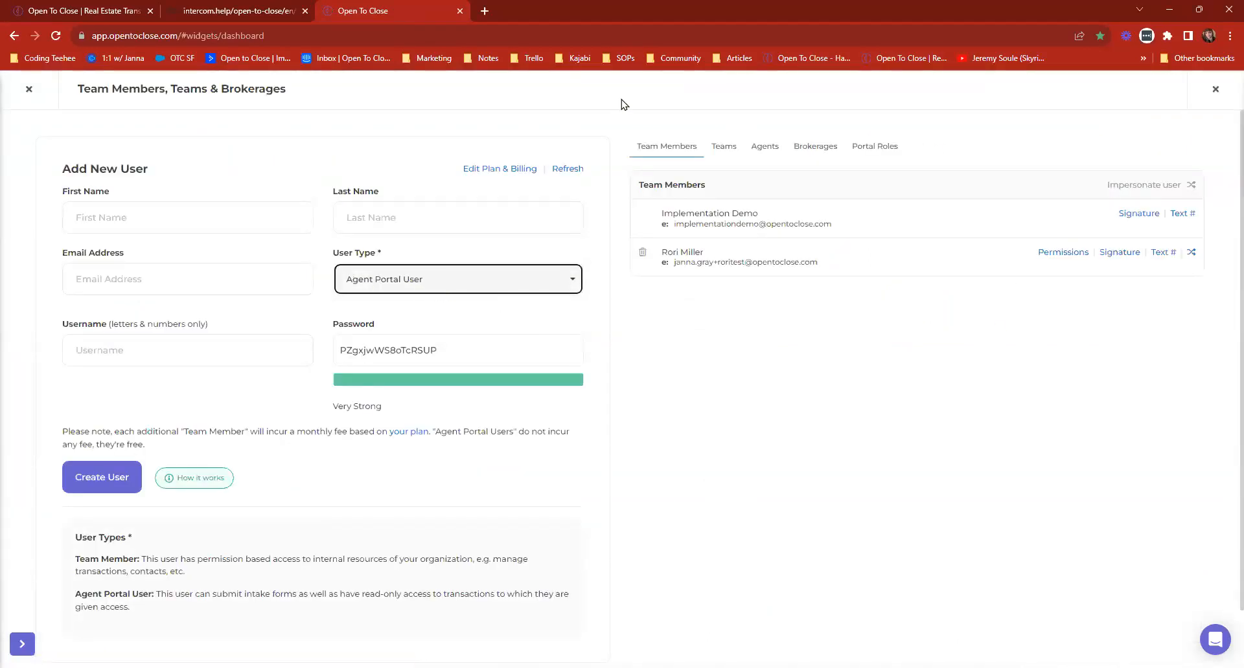
Open the portal roles, examine the permissions assigned to the Co-Agent role and return to the organization overview.
click(869, 147)
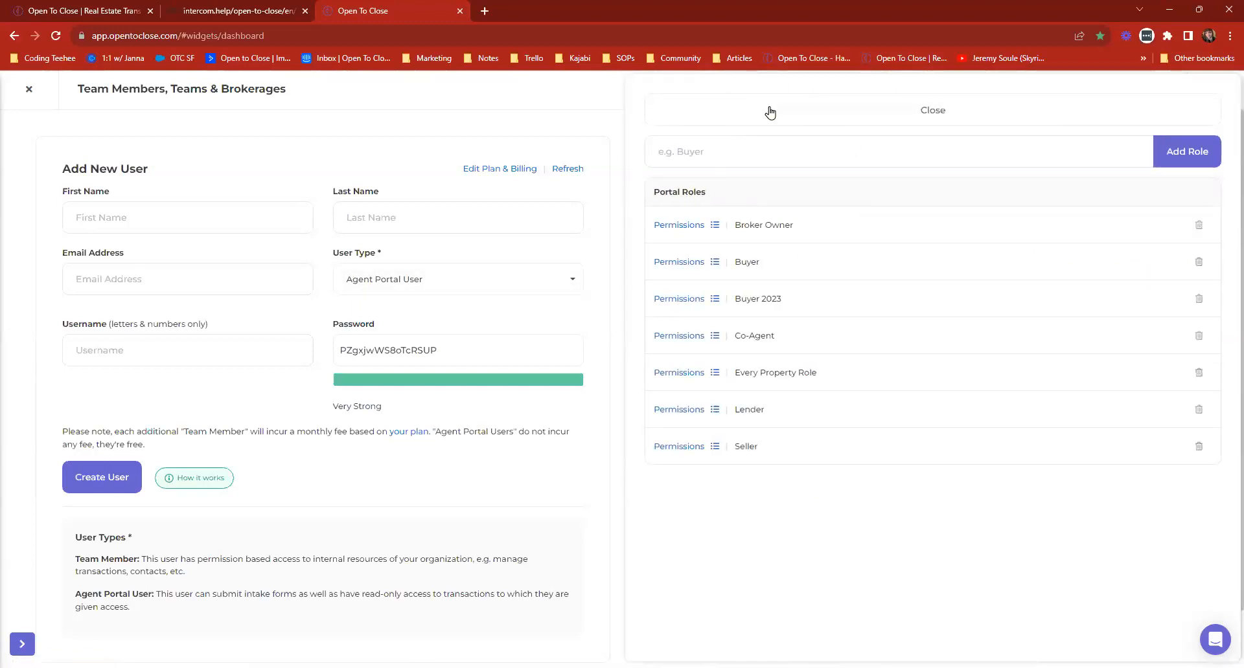
click(769, 112)
click(862, 158)
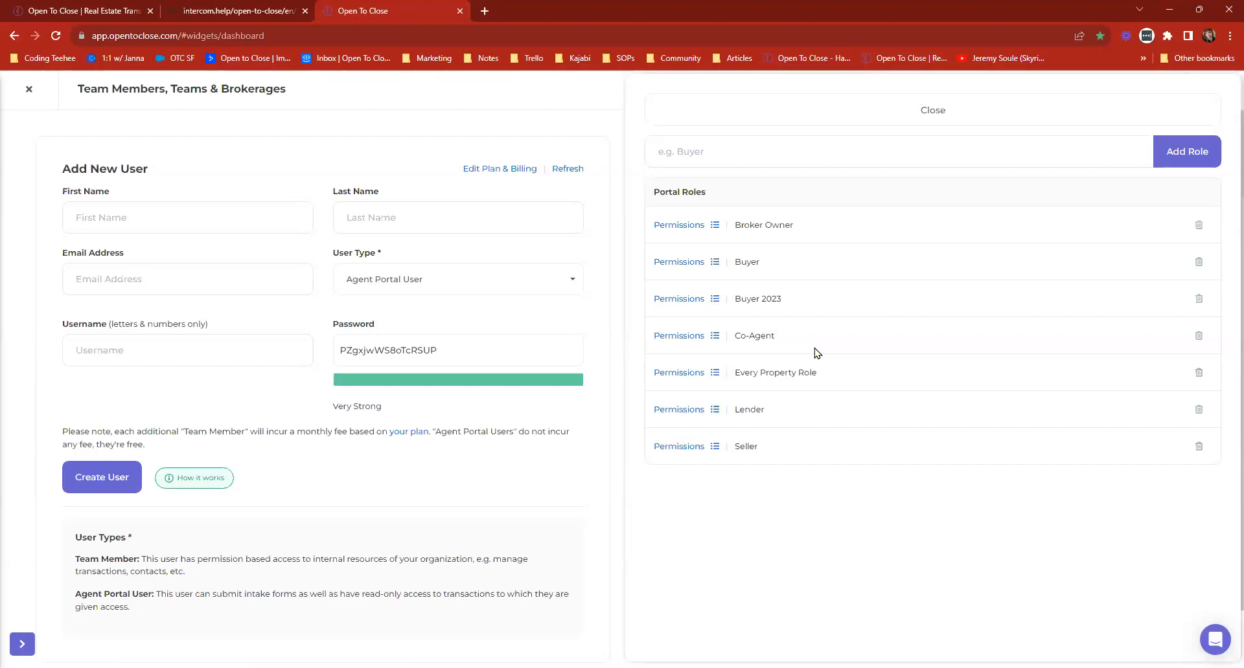
click(691, 339)
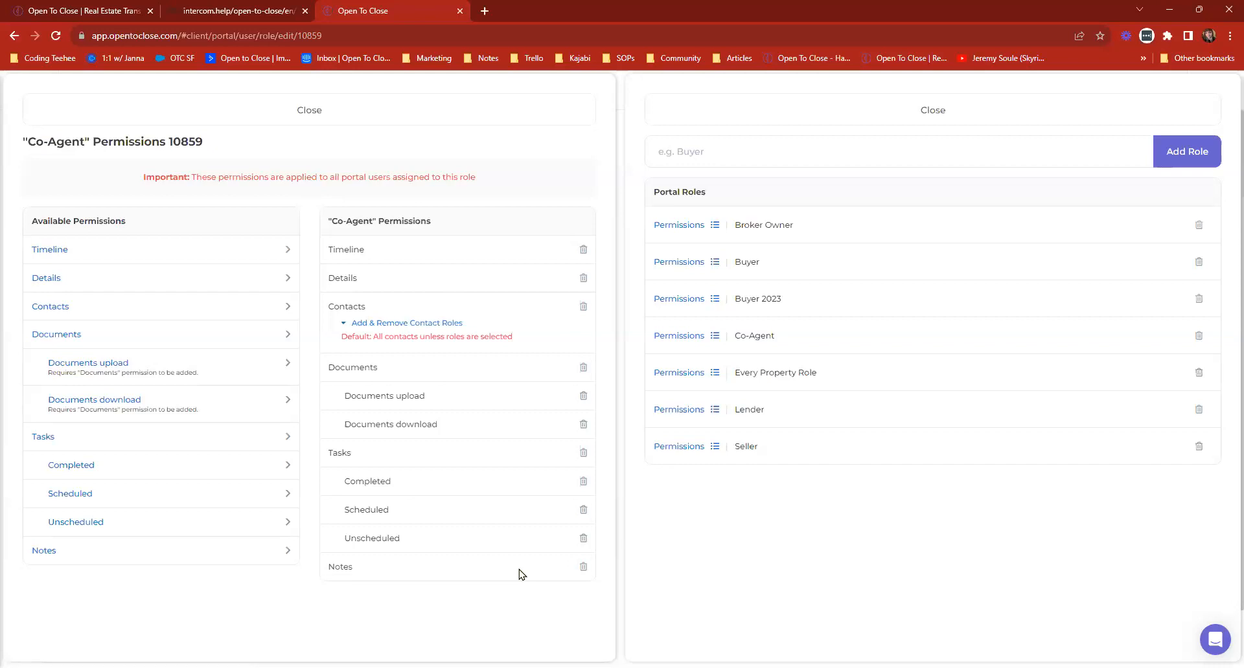
click(464, 110)
click(736, 122)
Impersonate the TEST OTC Agent portal user and open the West Taylor Road (Webinar) property.
click(770, 158)
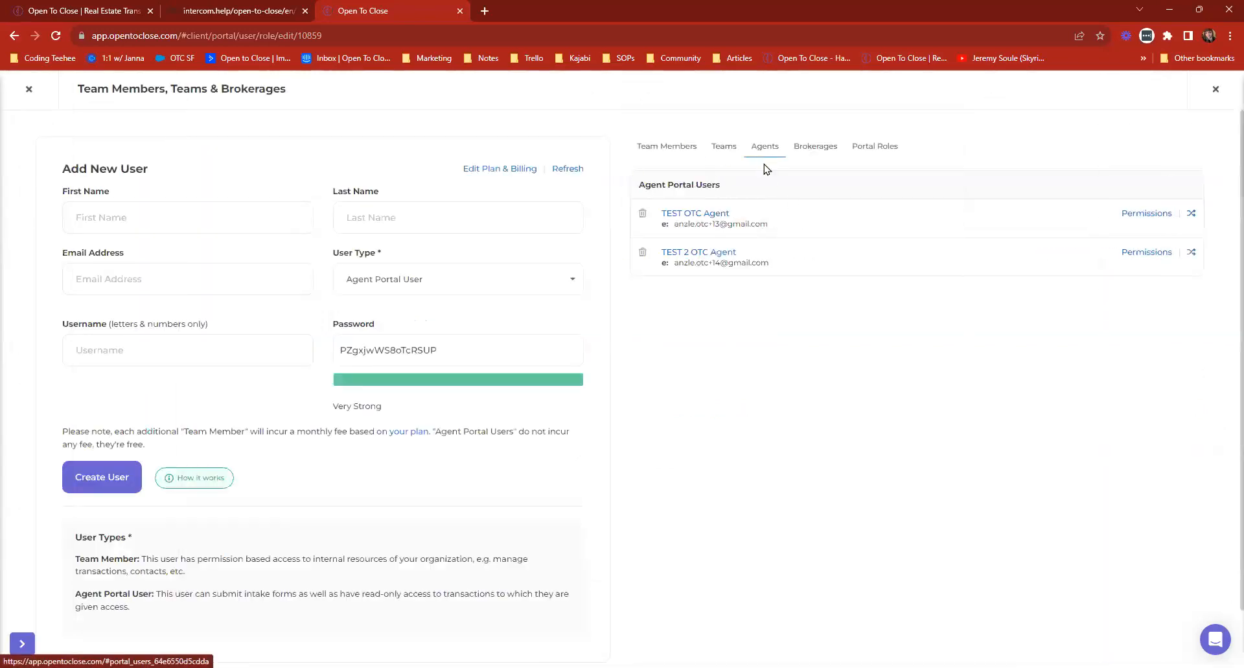
click(1190, 216)
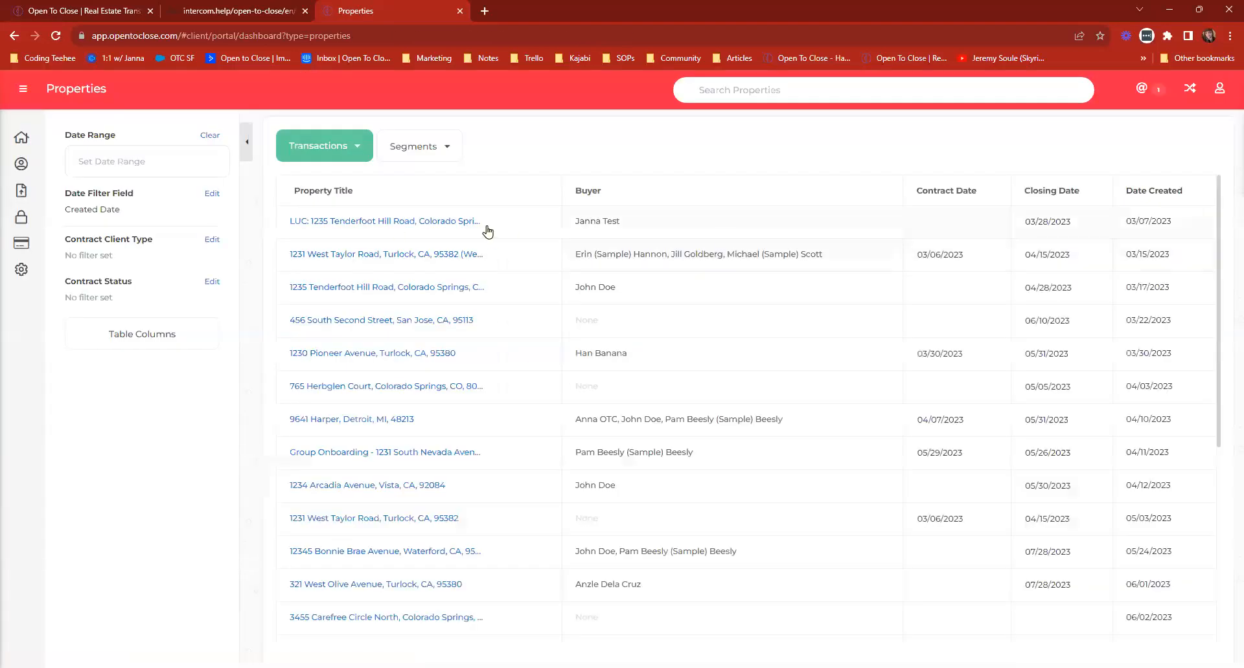
click(375, 255)
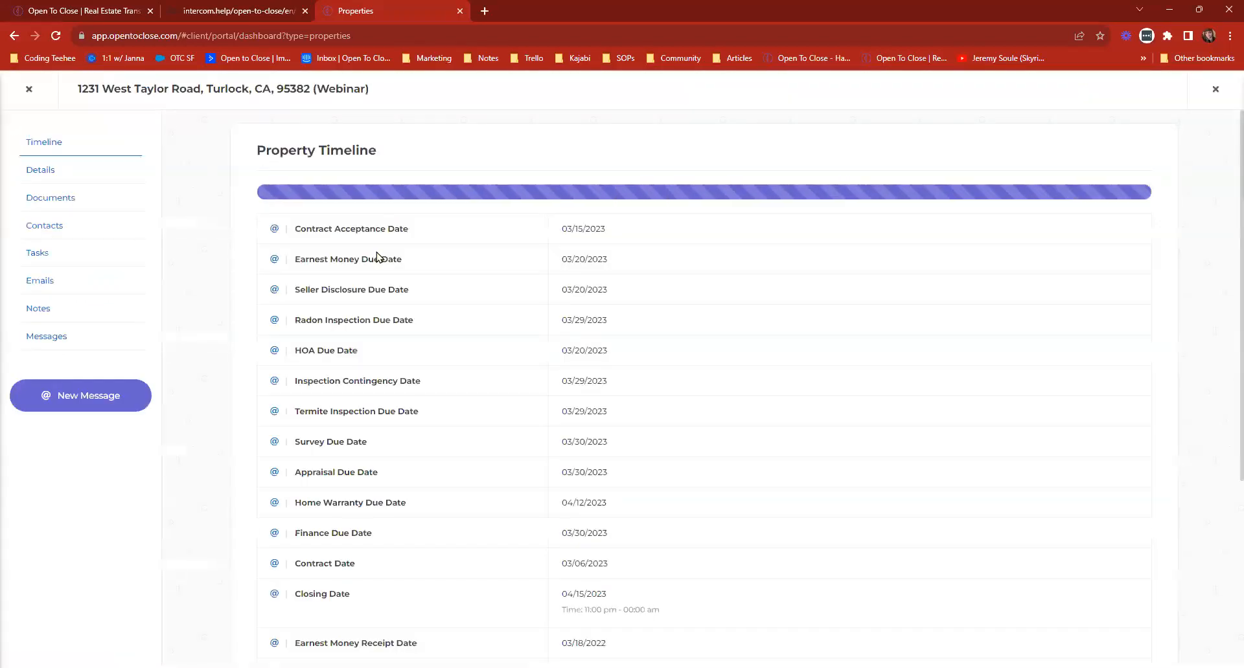
Browse the property's details and documents in the agent portal, ending on its emails.
click(41, 170)
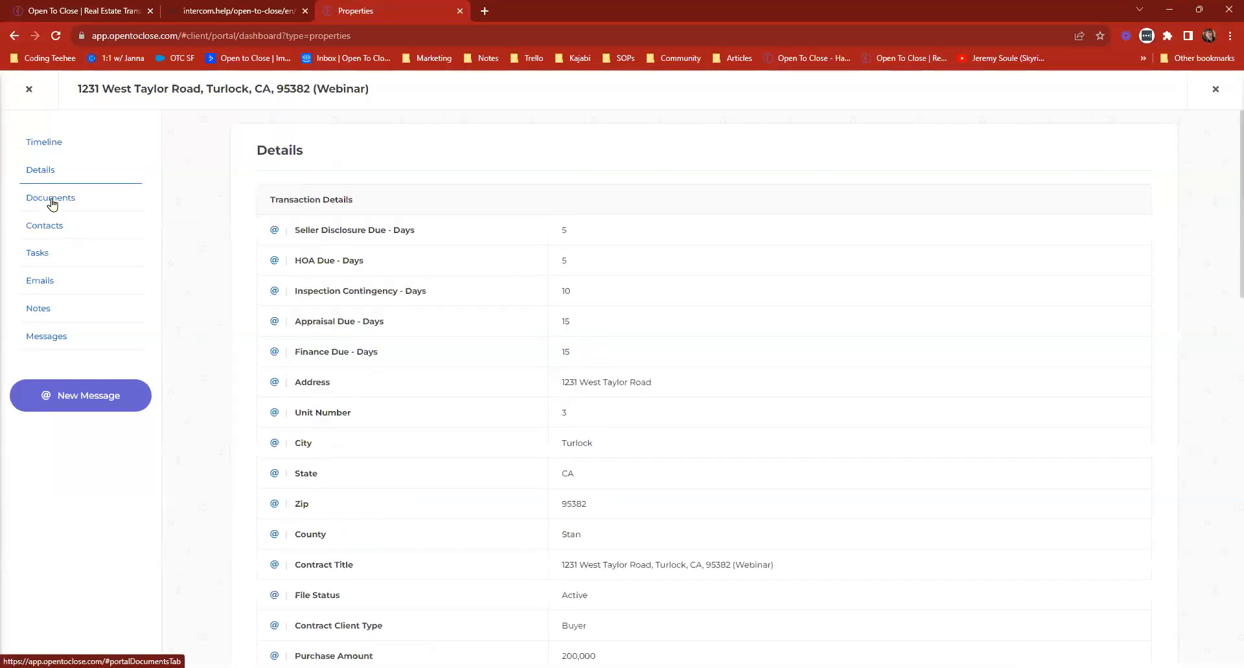
click(52, 202)
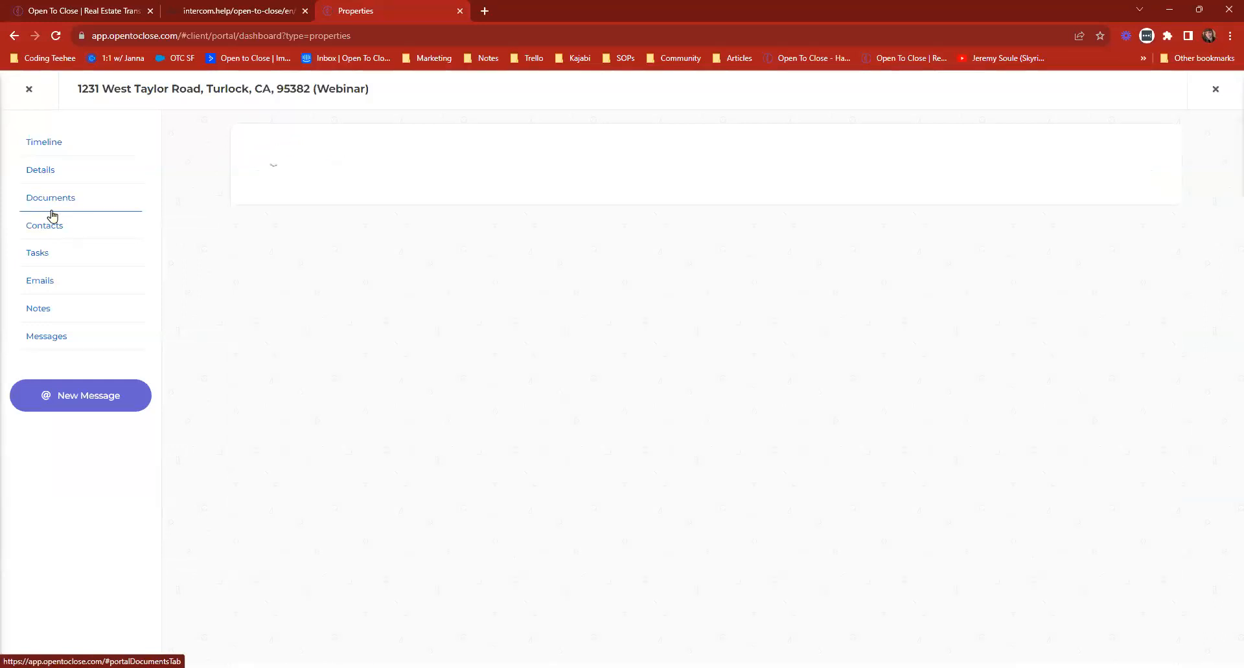
click(34, 280)
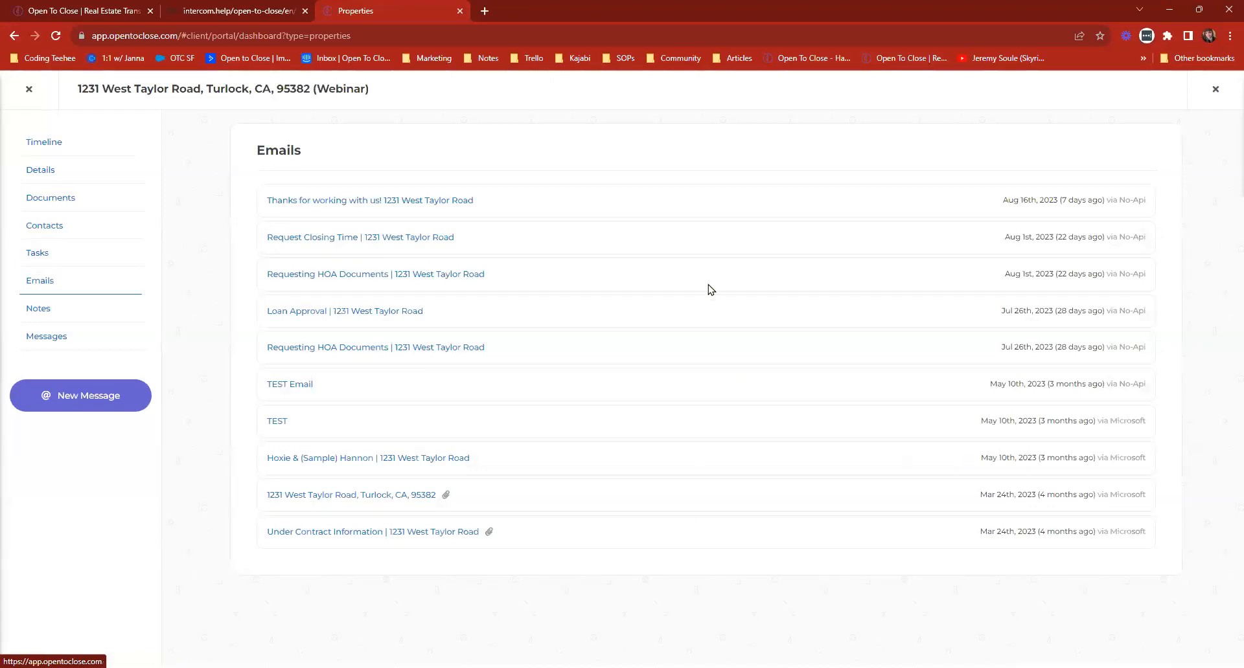
Compare the sending sources of the TEST and "Thanks for working with us!" emails, and view the TEST message.
triple_click(1121, 420)
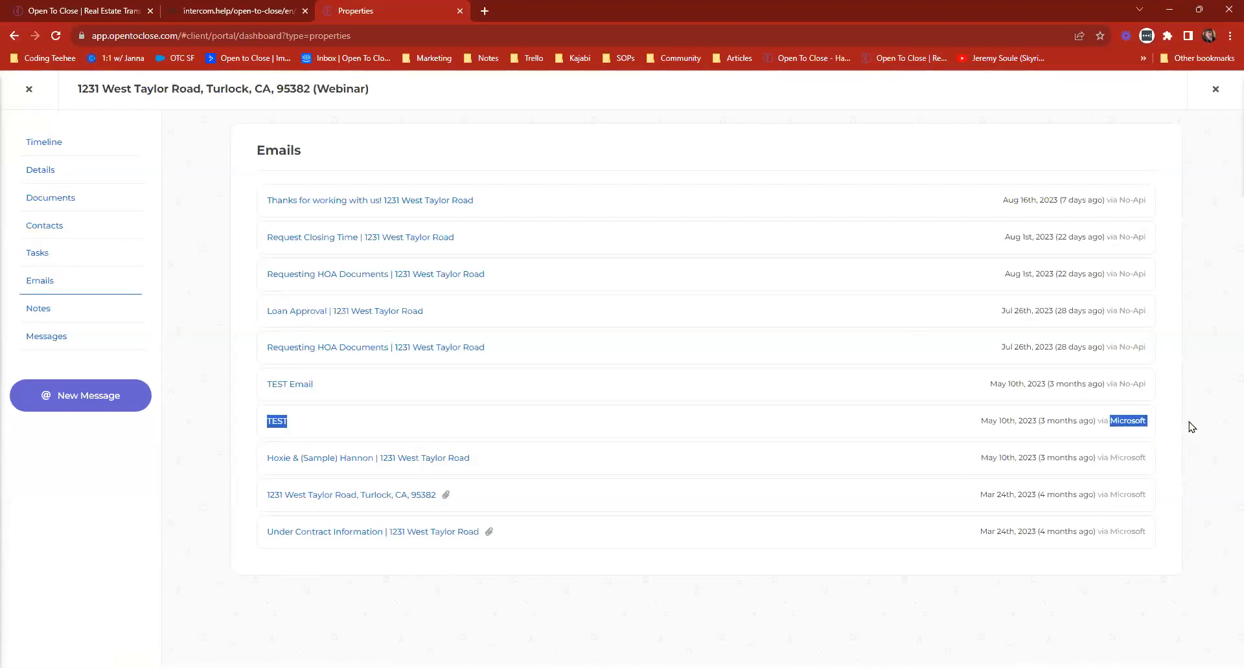
click(1115, 422)
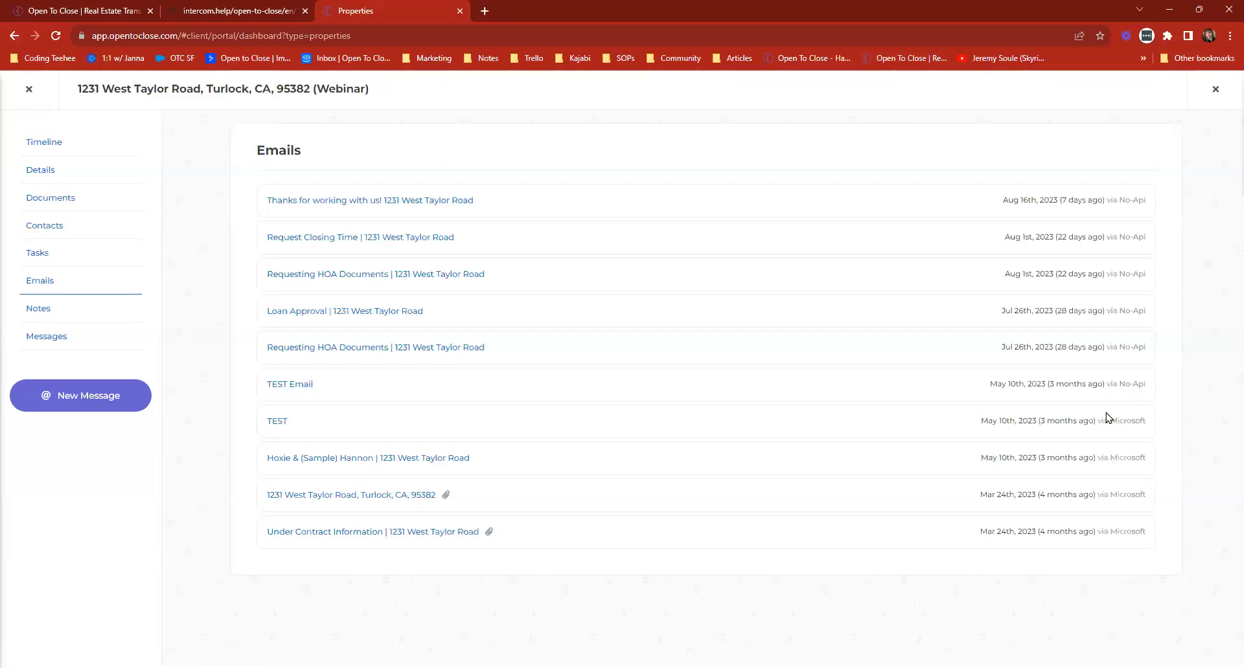
triple_click(1115, 200)
click(978, 364)
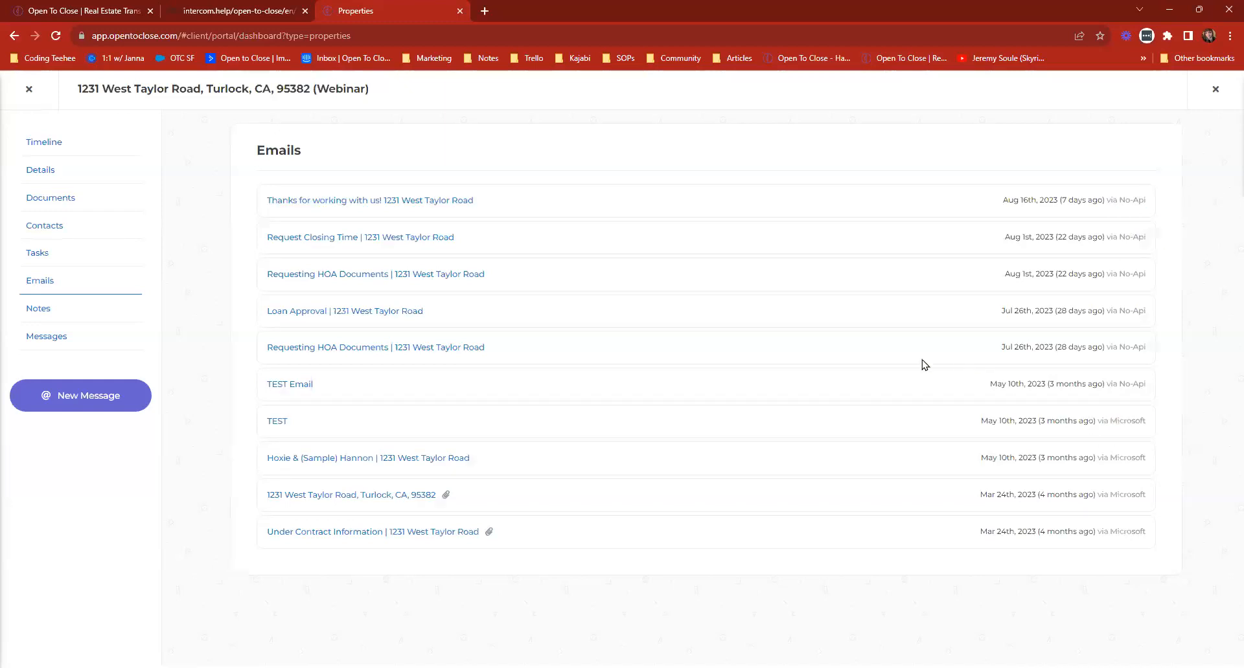
click(276, 423)
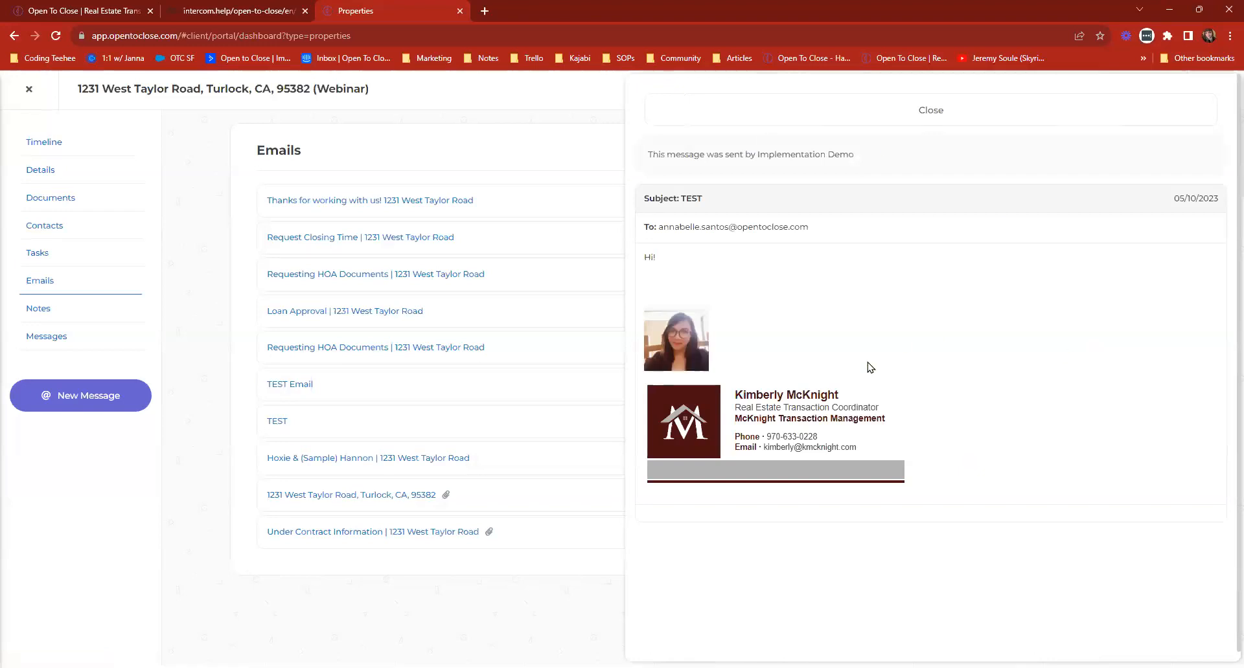
click(751, 112)
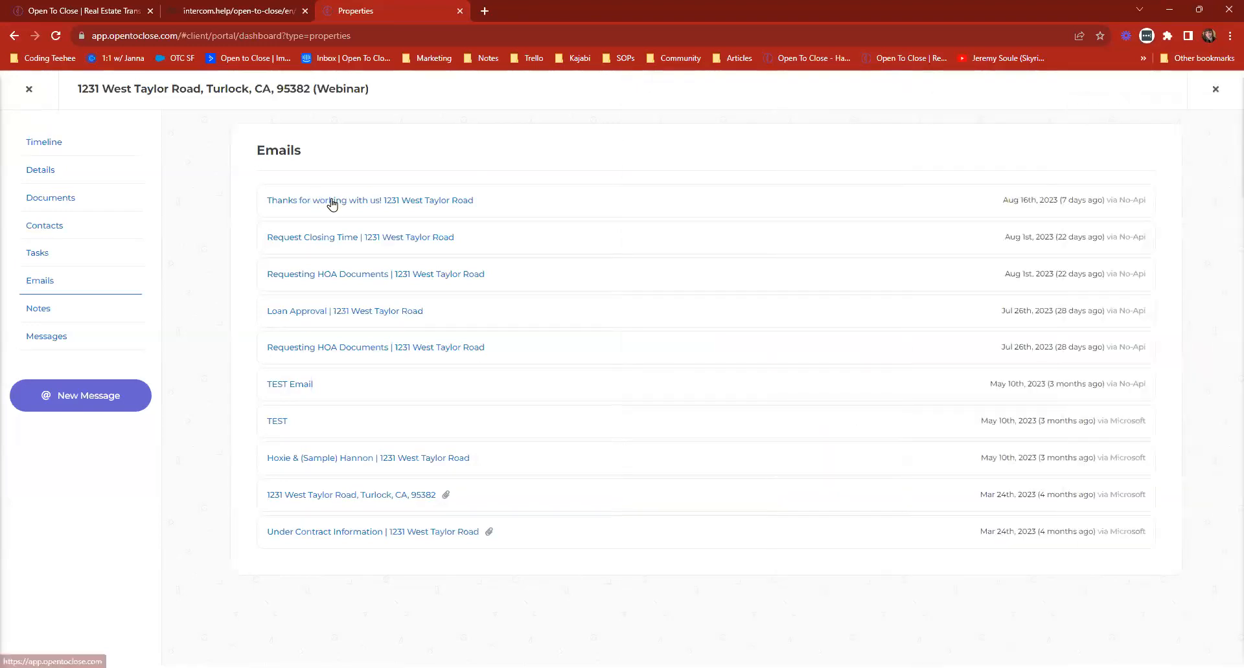
View the "Thanks for working with us!" email and check its sending source against that of TEST Email.
click(331, 200)
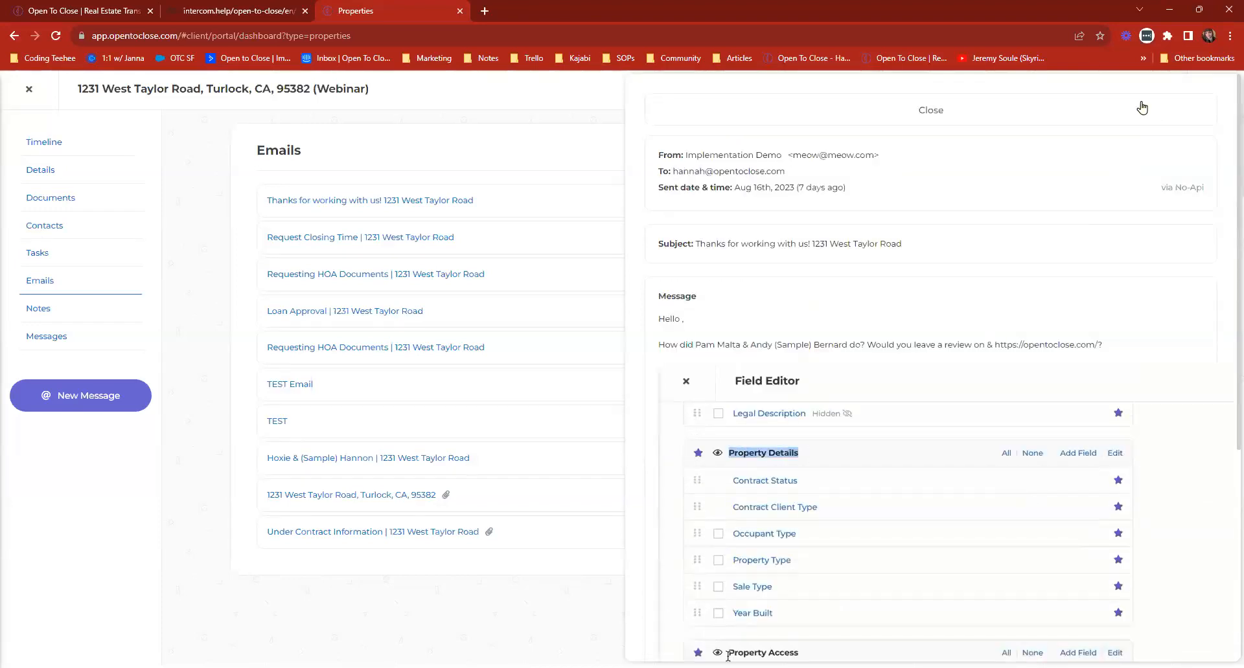
click(871, 107)
drag(1119, 199, 1169, 207)
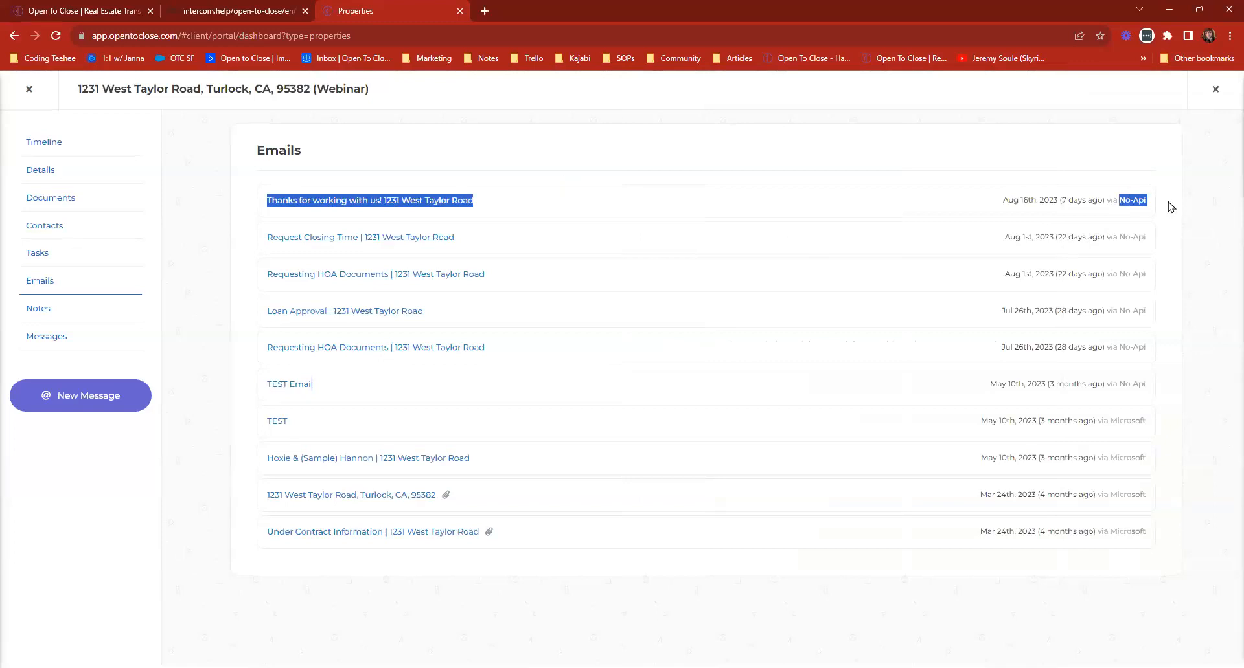
drag(1106, 384, 1111, 403)
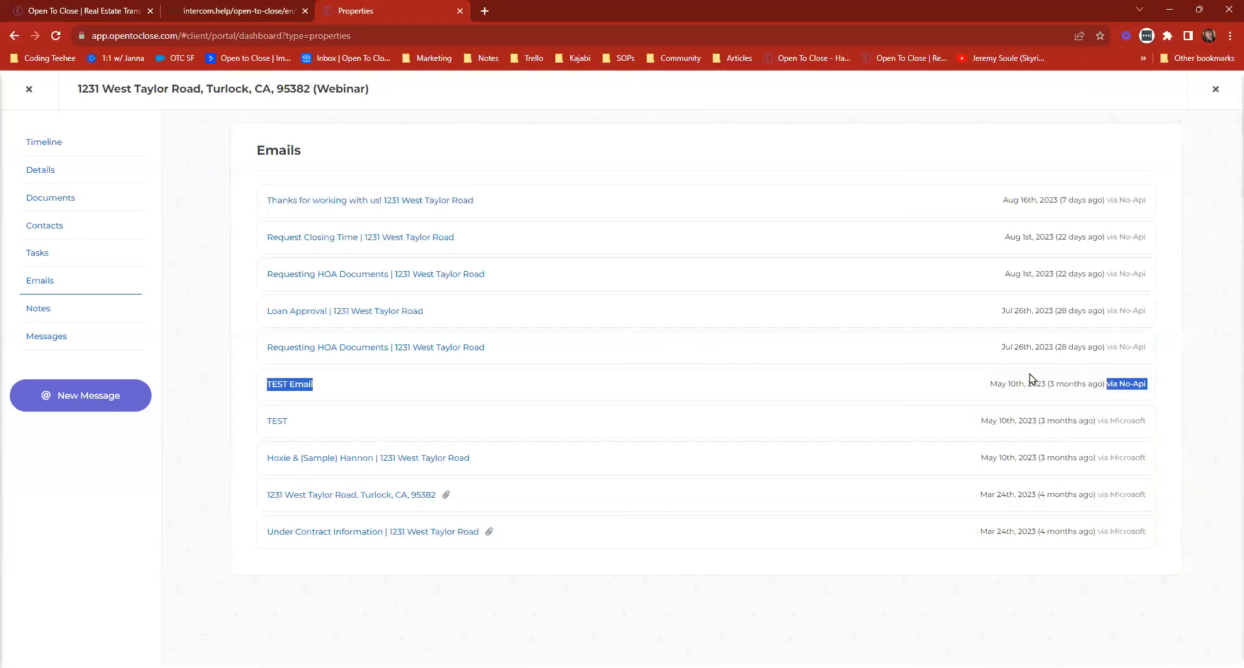
click(796, 258)
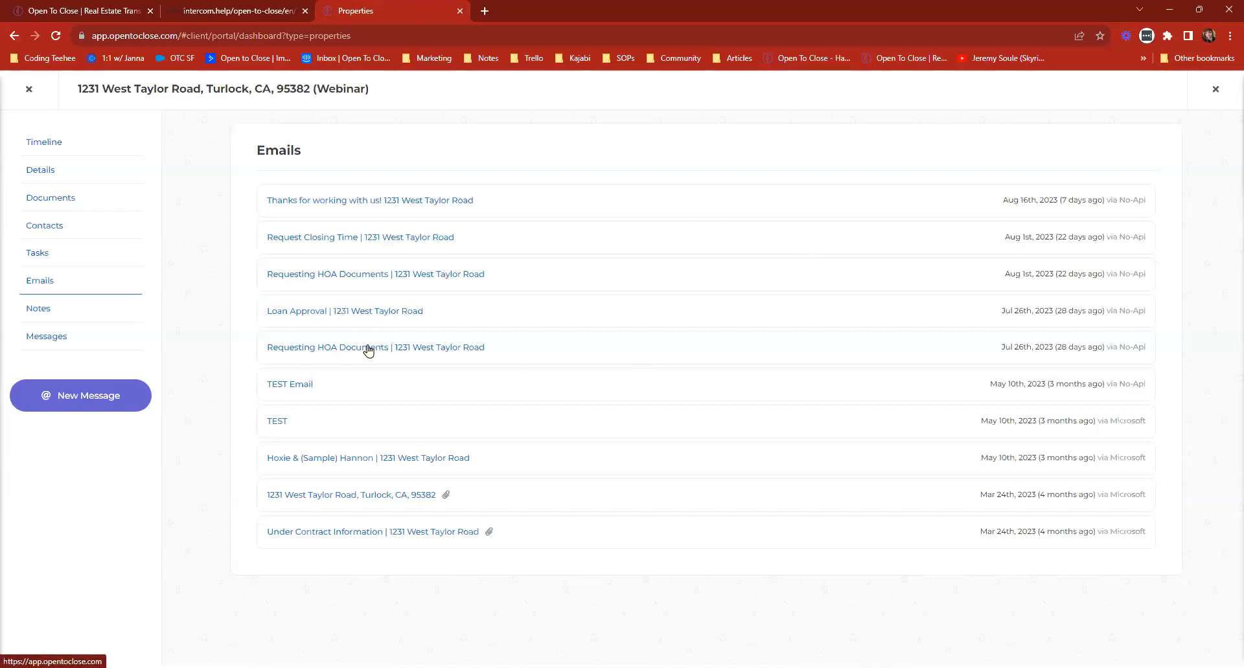
Preview the Requesting HOA Documents, Loan Approval and Request Closing Time emails.
click(389, 349)
click(382, 312)
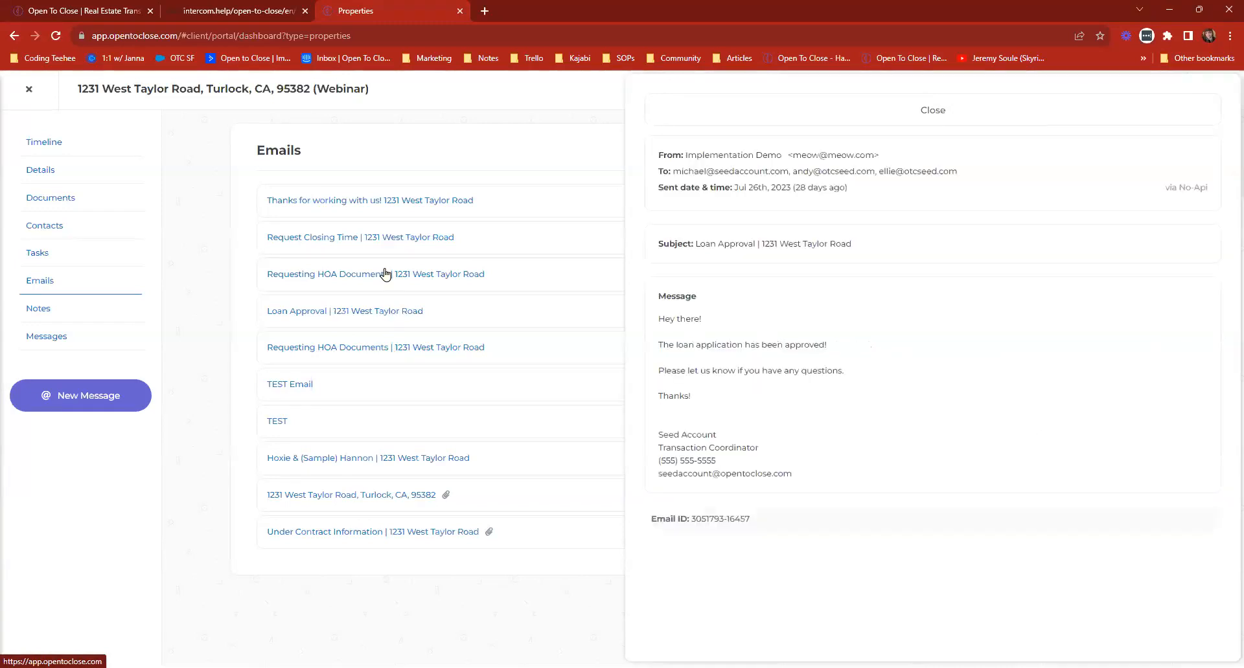
click(377, 272)
click(335, 237)
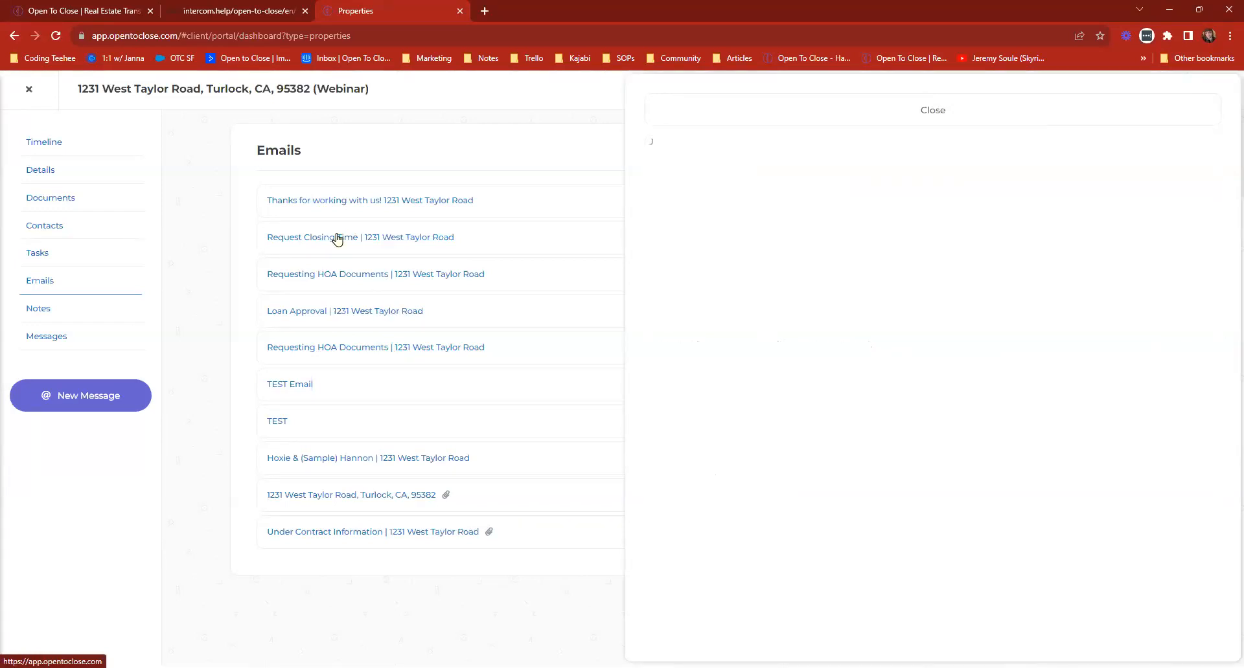
Examine the subject, message and embedded image of the "Thanks for working with us!" email, and close it.
click(337, 202)
scroll(950, 422, down, 4)
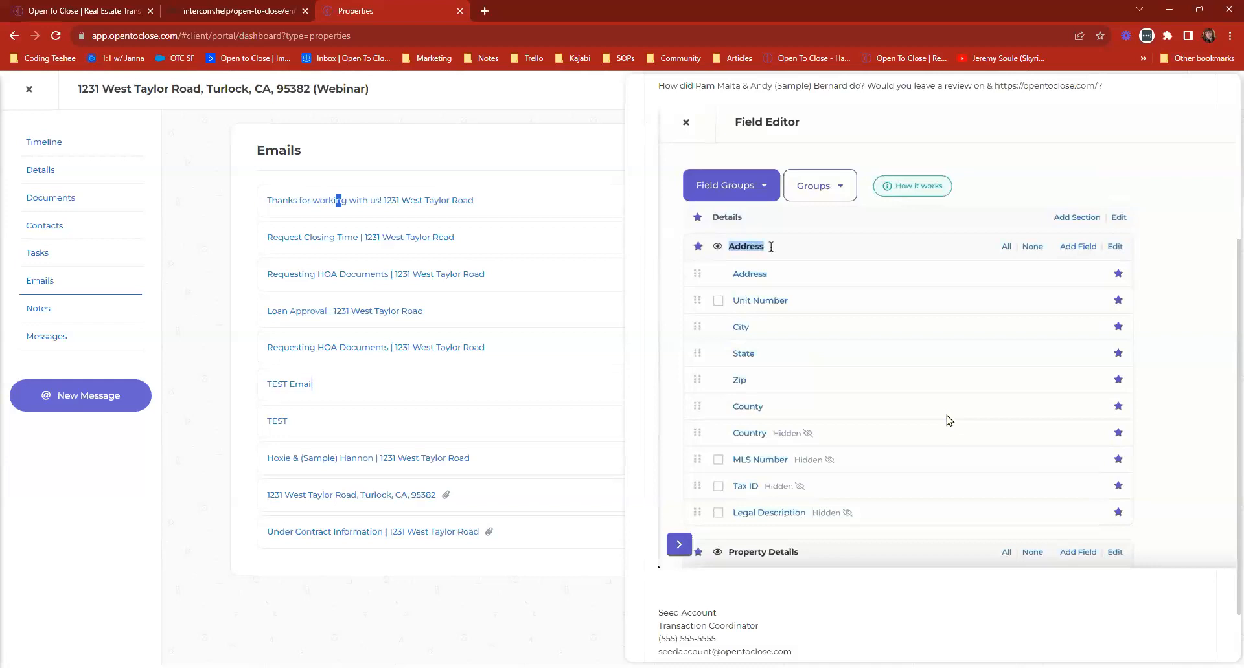
scroll(928, 422, up, 4)
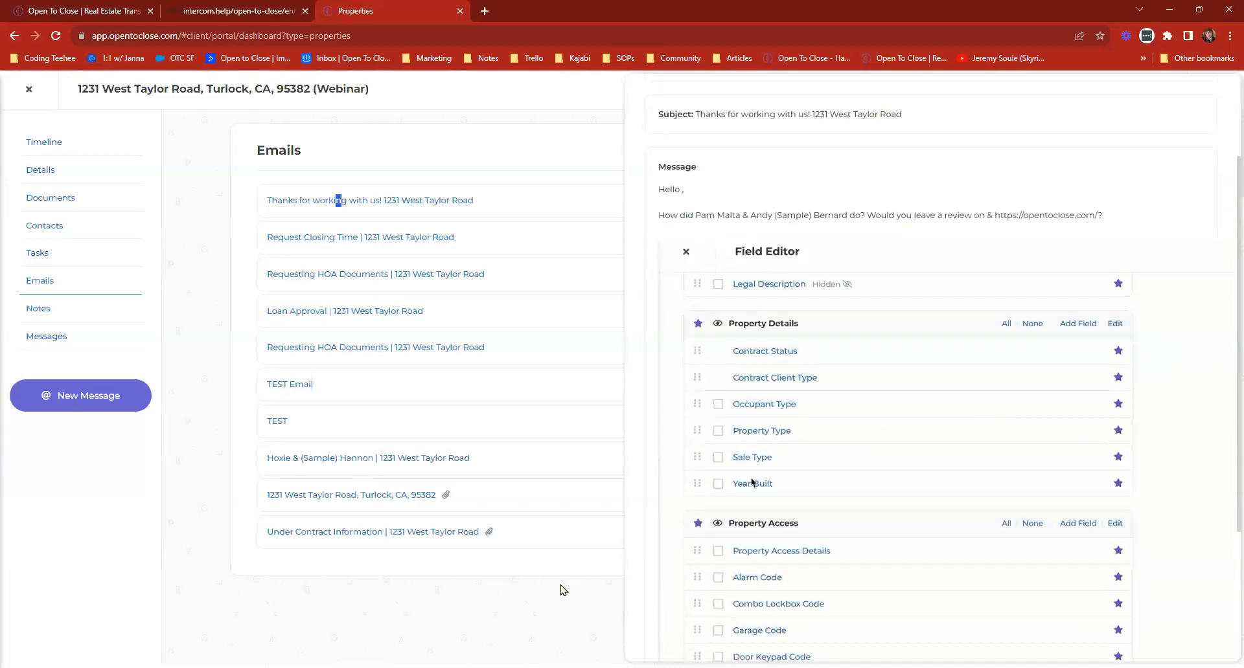
drag(919, 247, 695, 246)
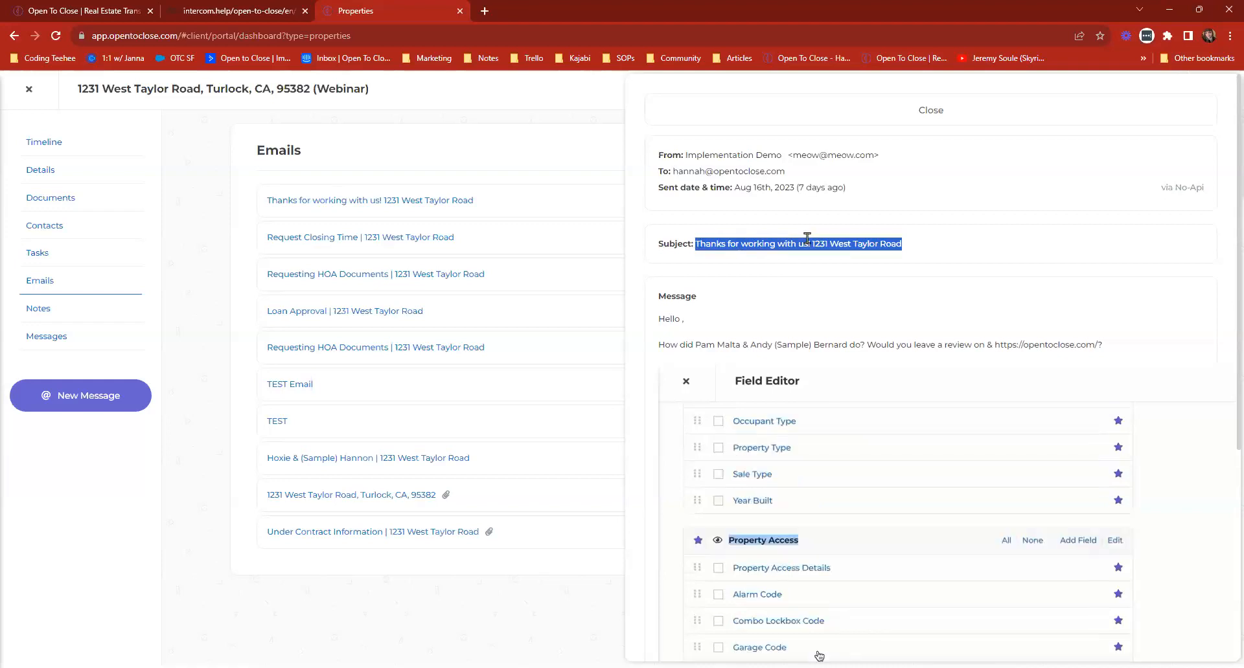
click(780, 123)
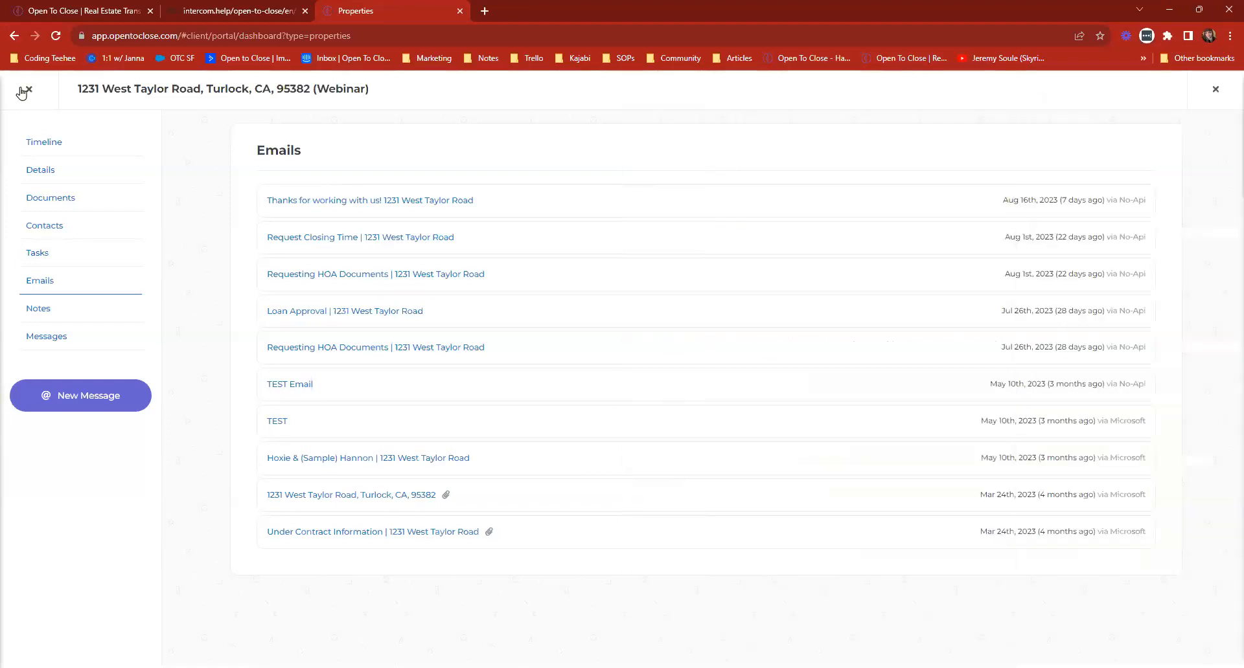
Leave the agent portal and open the Ivy Lane property's email composer from the main account's dashboard.
click(1215, 89)
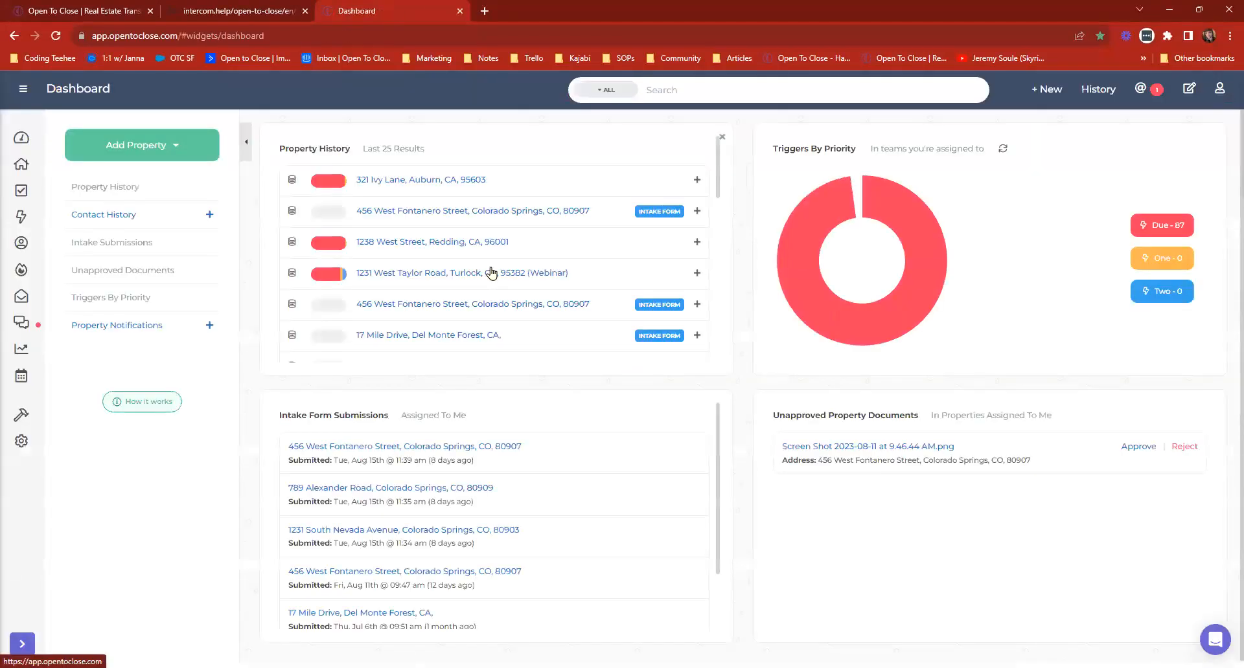
click(378, 181)
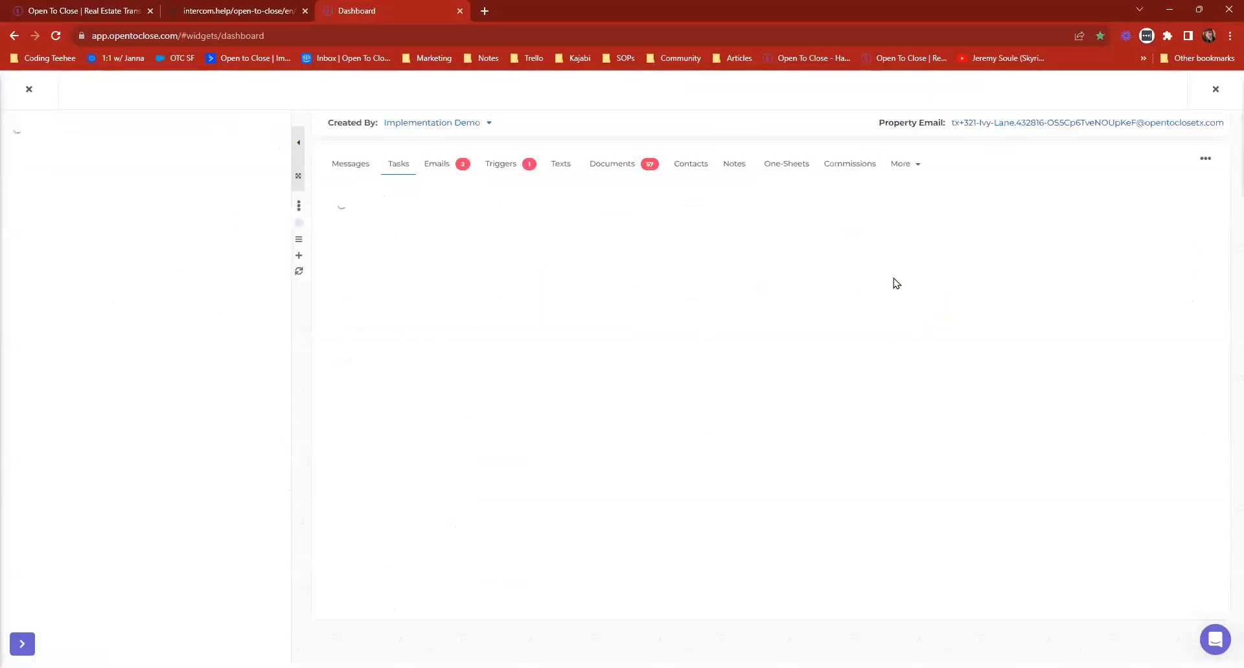
click(436, 164)
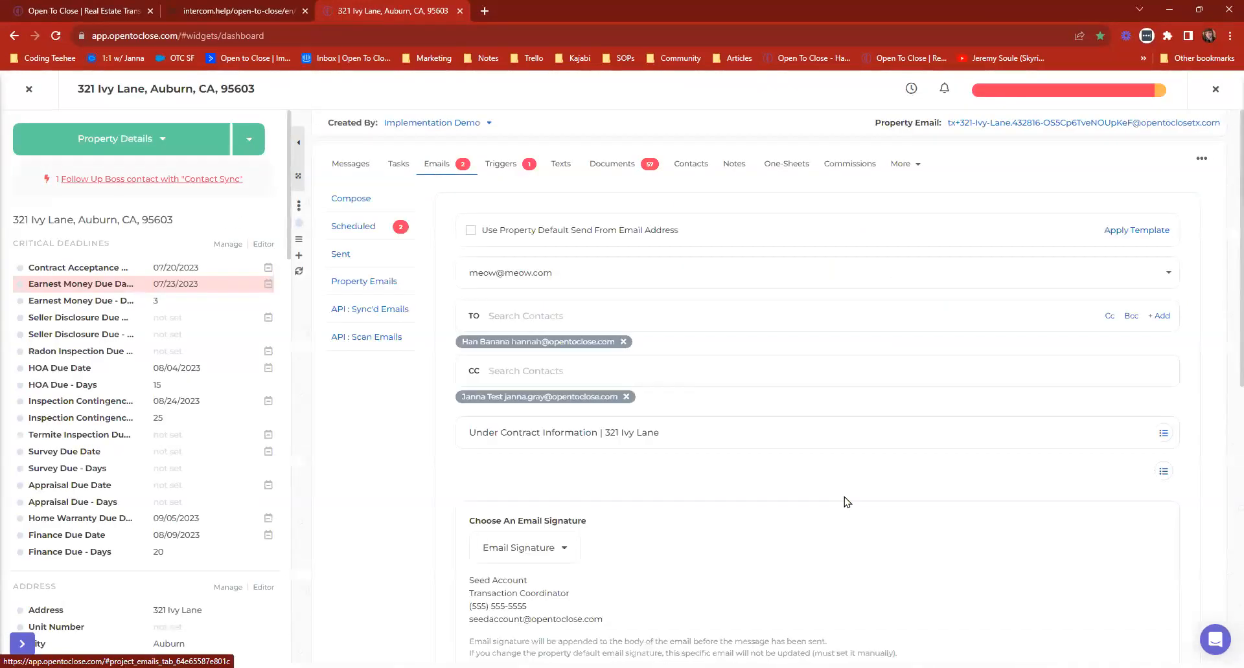
Add blank lines after the email's introduction, display the image upload option for the body and cancel it.
scroll(843, 497, down, 3)
click(961, 406)
key(Return)
key(Return)
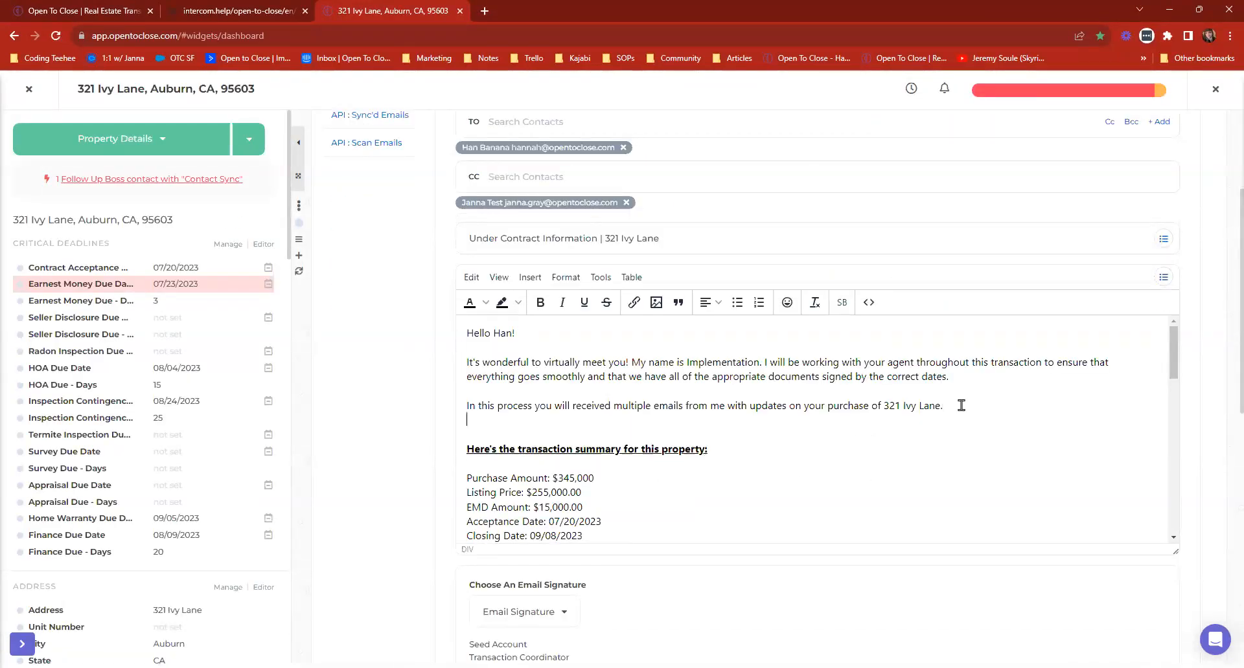
click(656, 303)
click(491, 333)
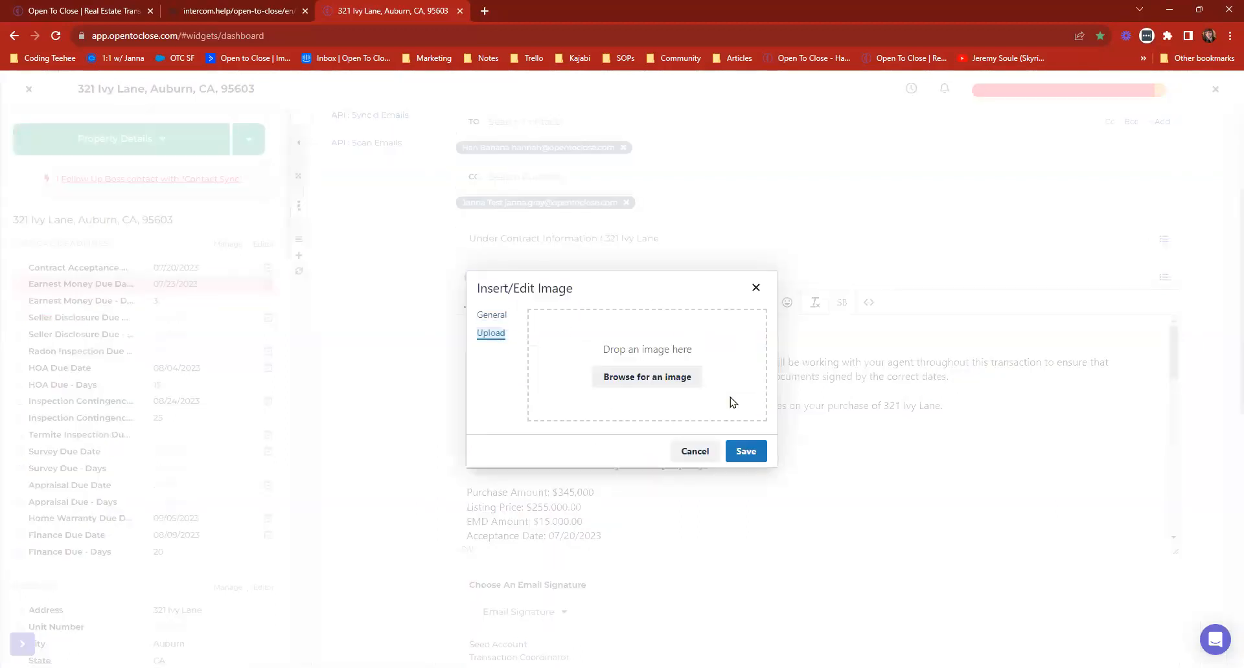
click(755, 288)
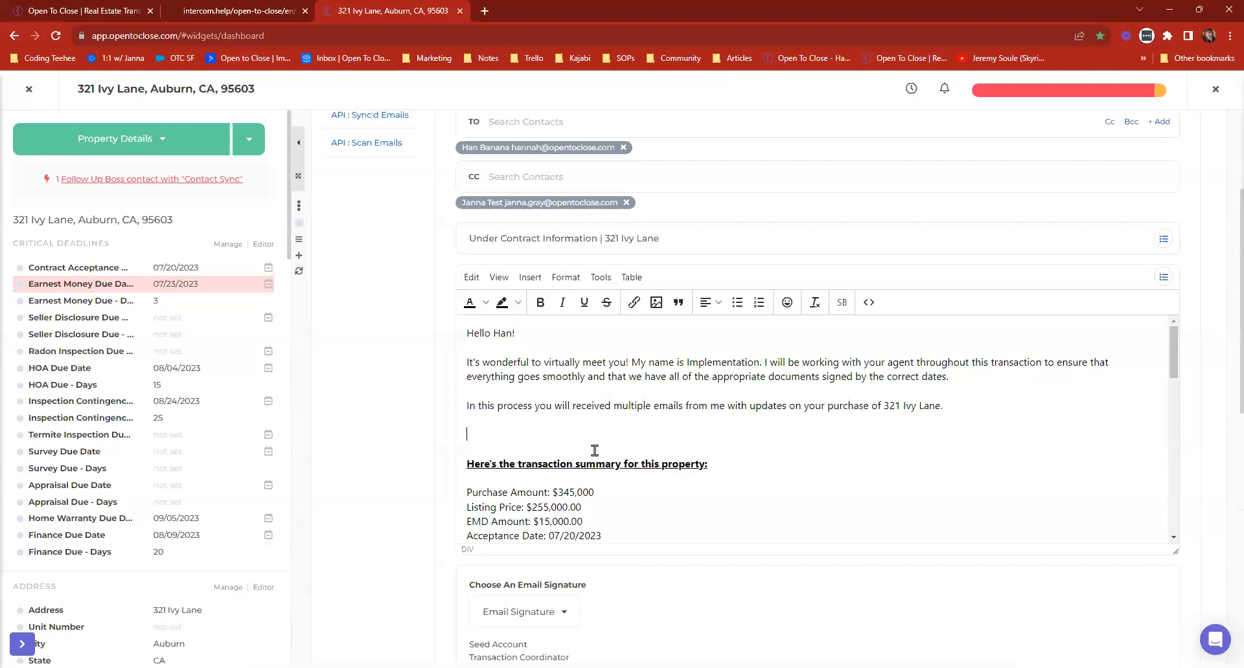
Close the property and browse the list of all ideas in the Idea Lab.
click(29, 89)
click(1219, 88)
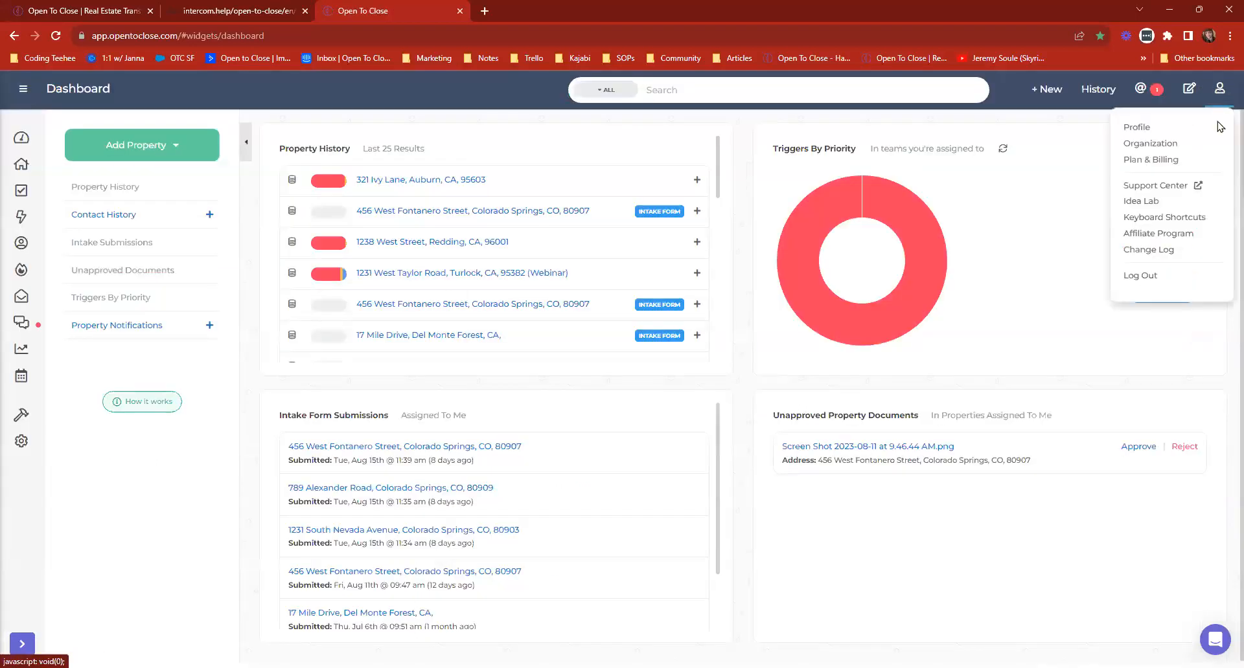
click(1140, 201)
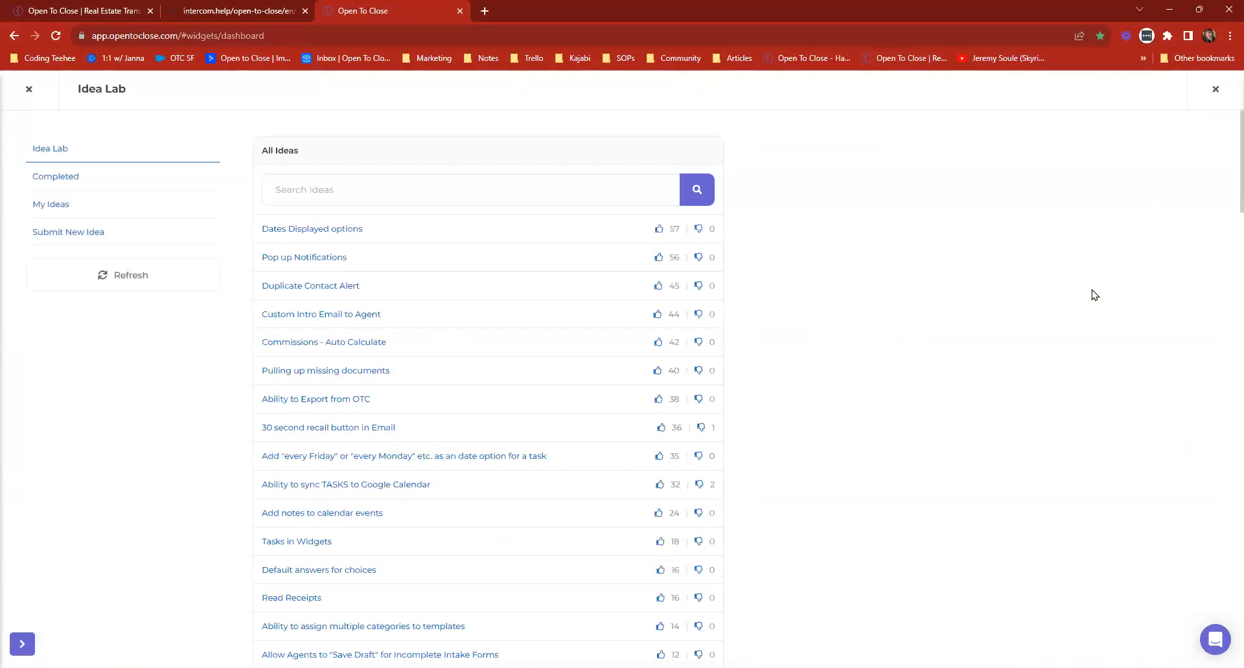
scroll(1078, 264, down, 10)
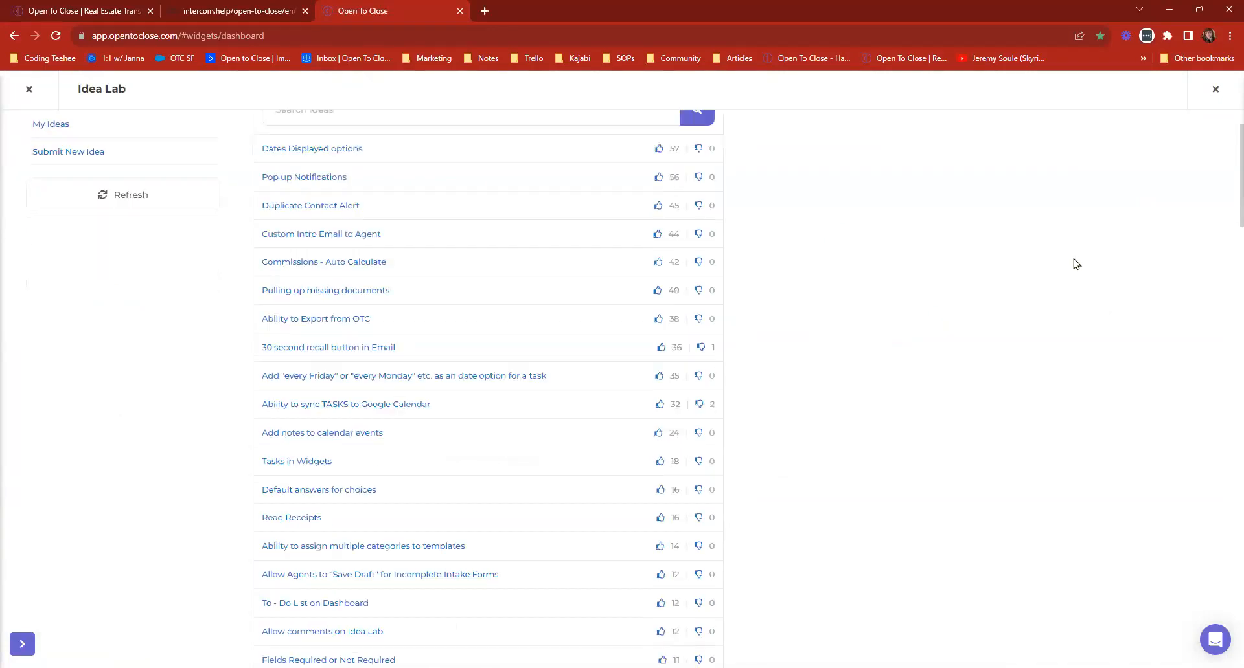
Review the Idea Lab's full idea list, personal ideas and completed ideas, and close the Idea Lab.
scroll(1076, 263, down, 5)
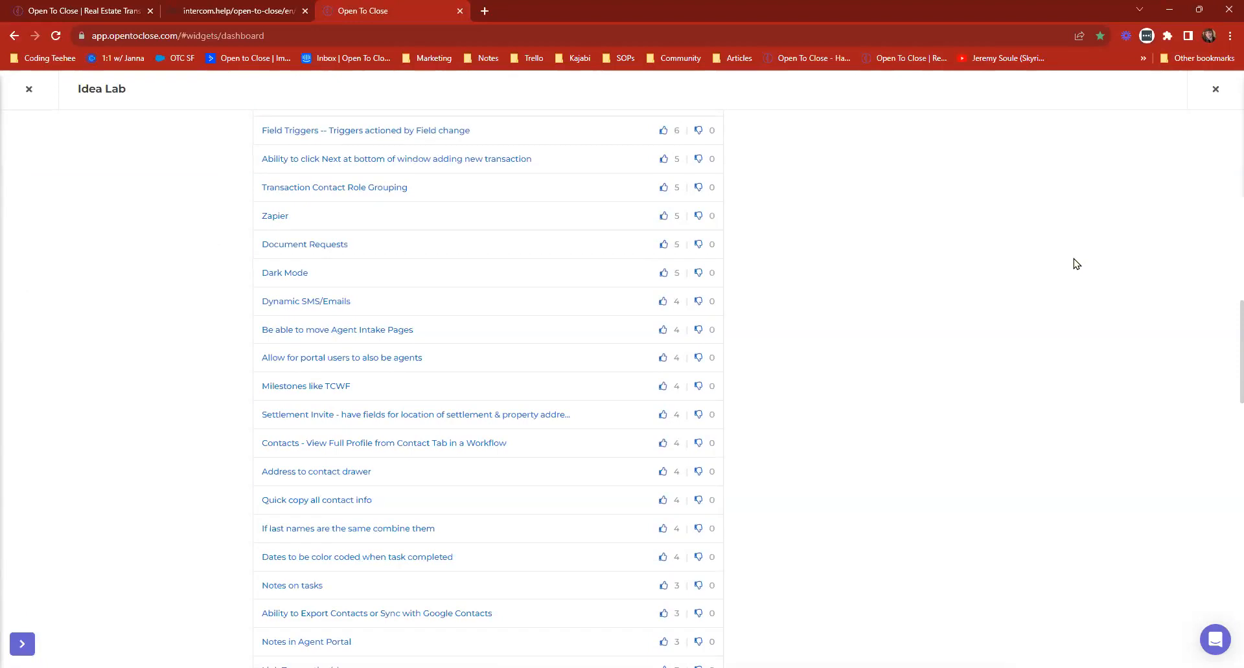
scroll(1076, 263, down, 4)
scroll(1076, 263, up, 20)
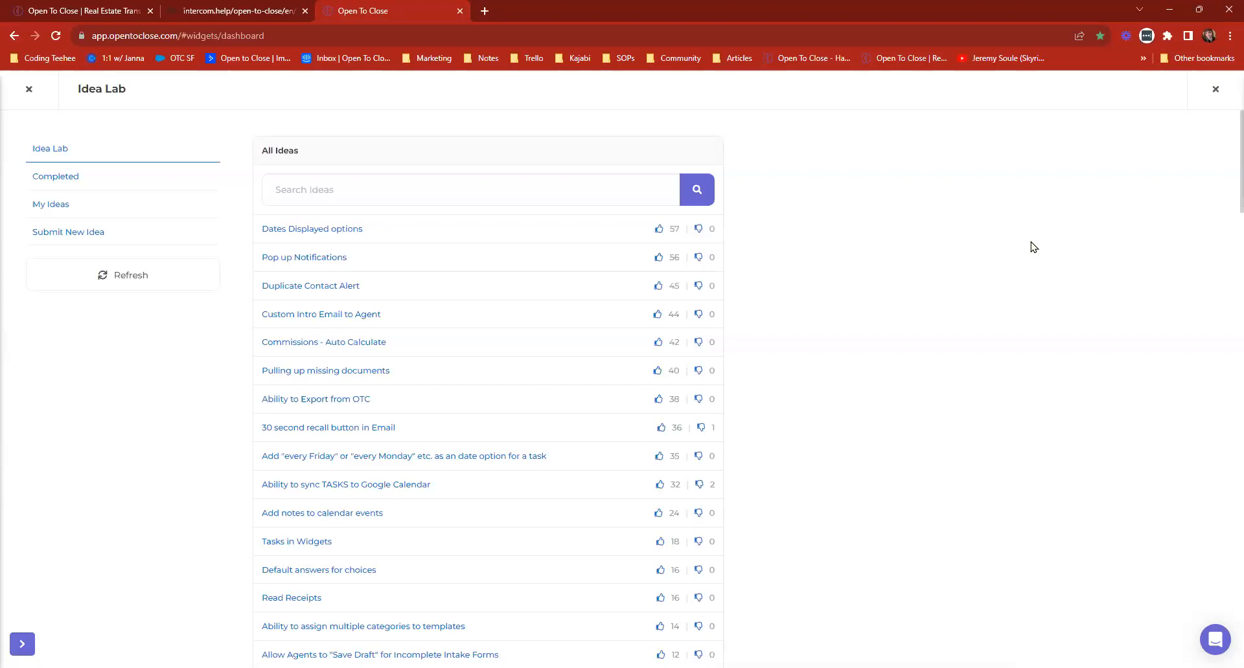
click(58, 207)
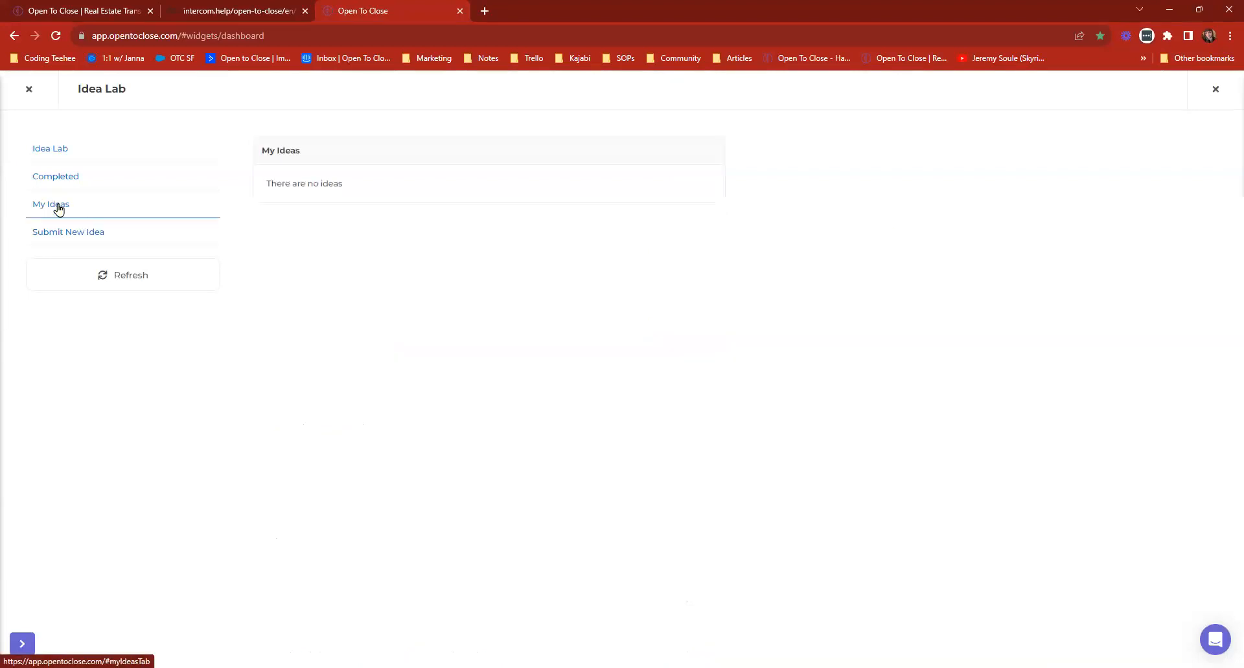
click(80, 188)
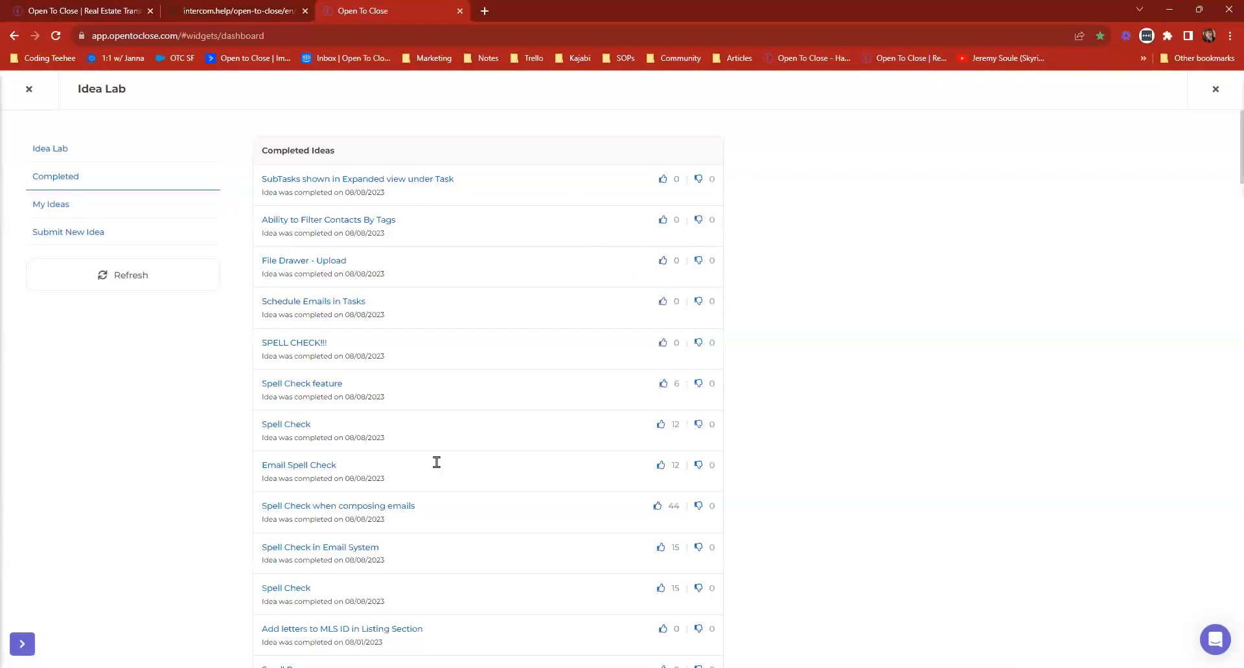
click(1215, 88)
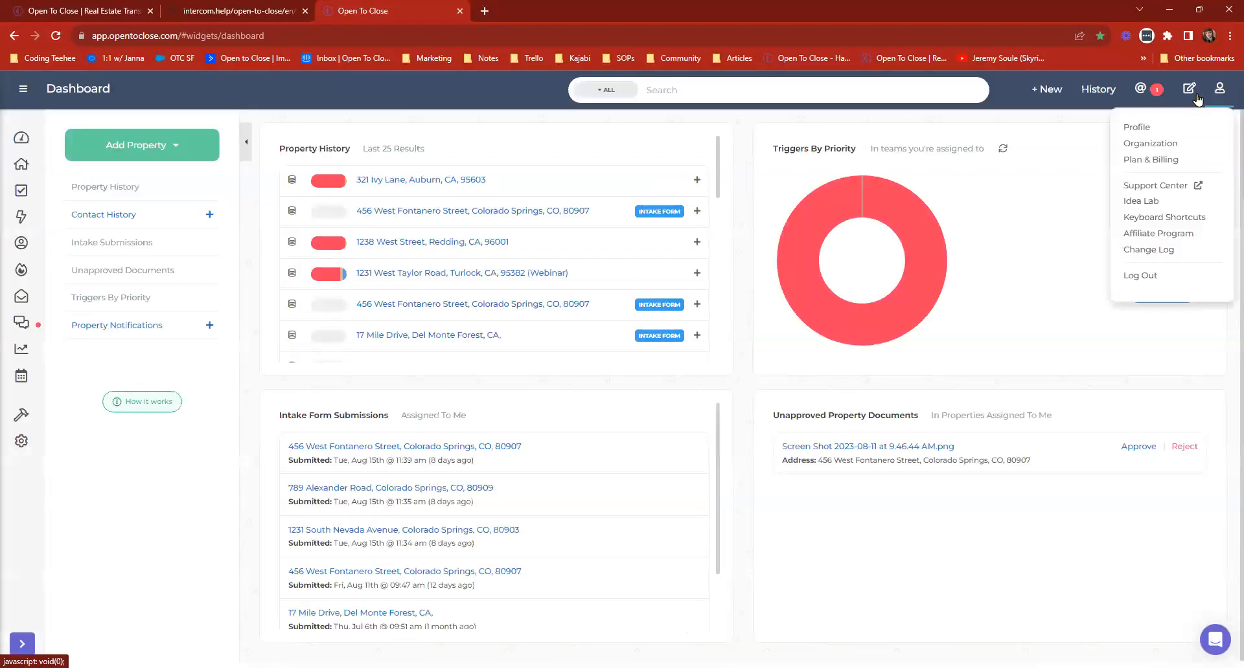
Open the Change Log, highlight the July 21st entry's New Native Spellcheck feature heading and its built-in spellcheck explanation, and close the log.
click(1155, 249)
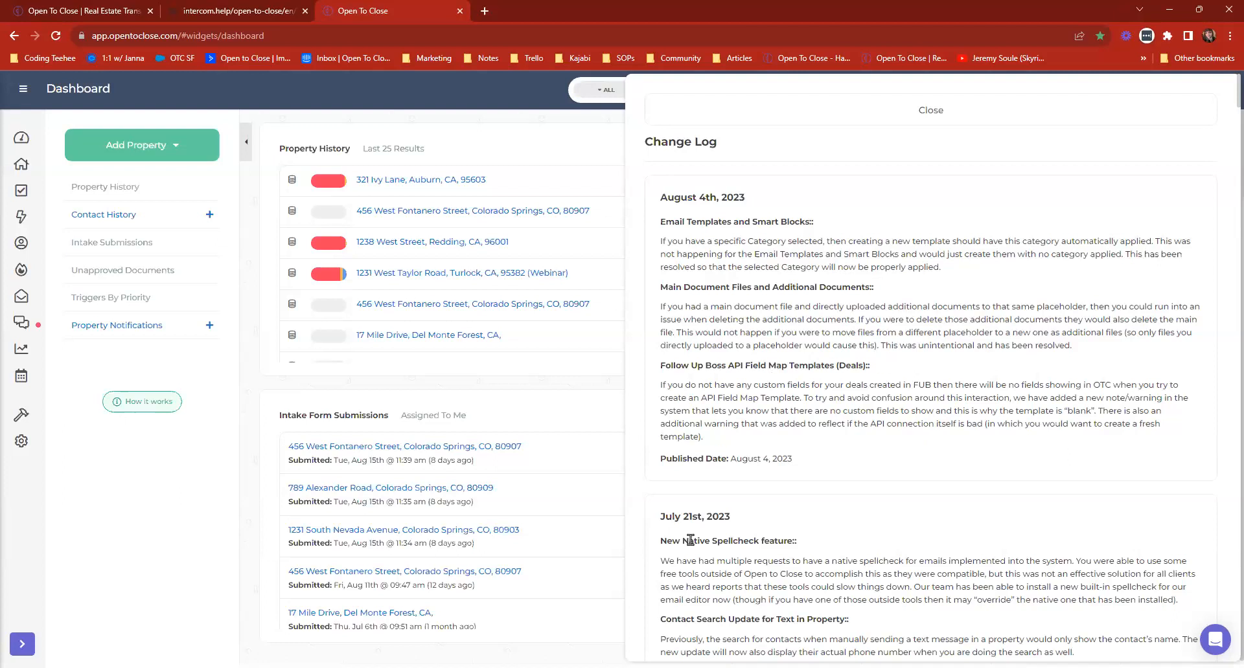
drag(659, 542, 814, 546)
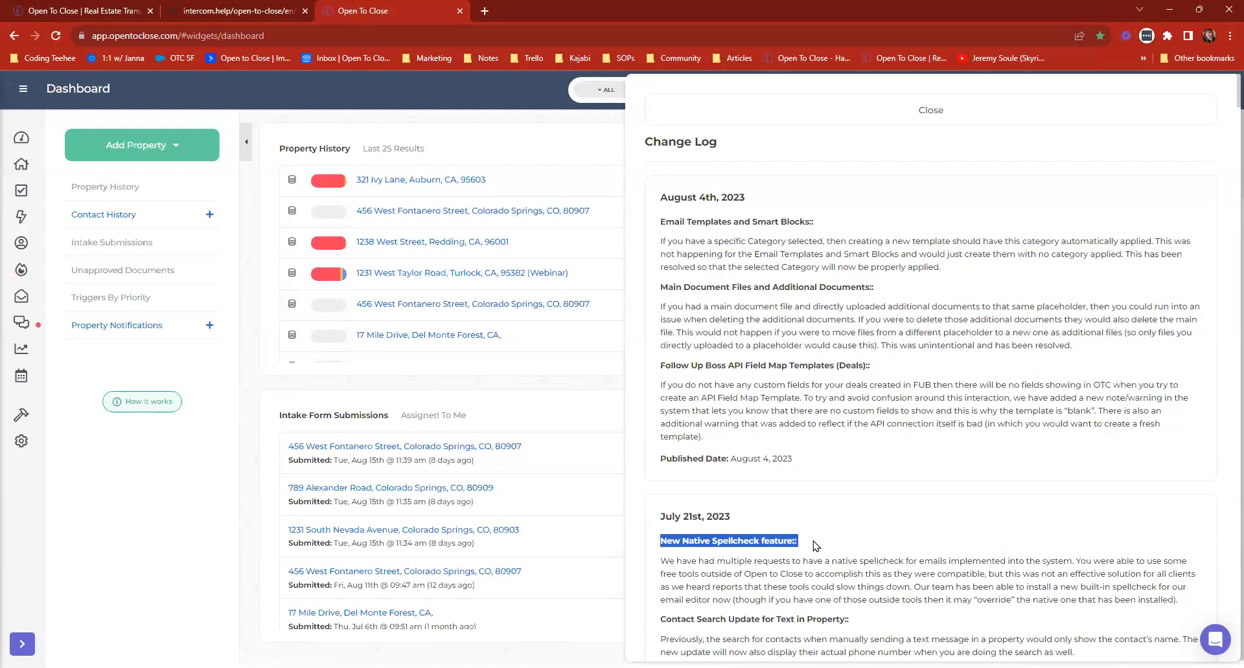
scroll(814, 545, down, 3)
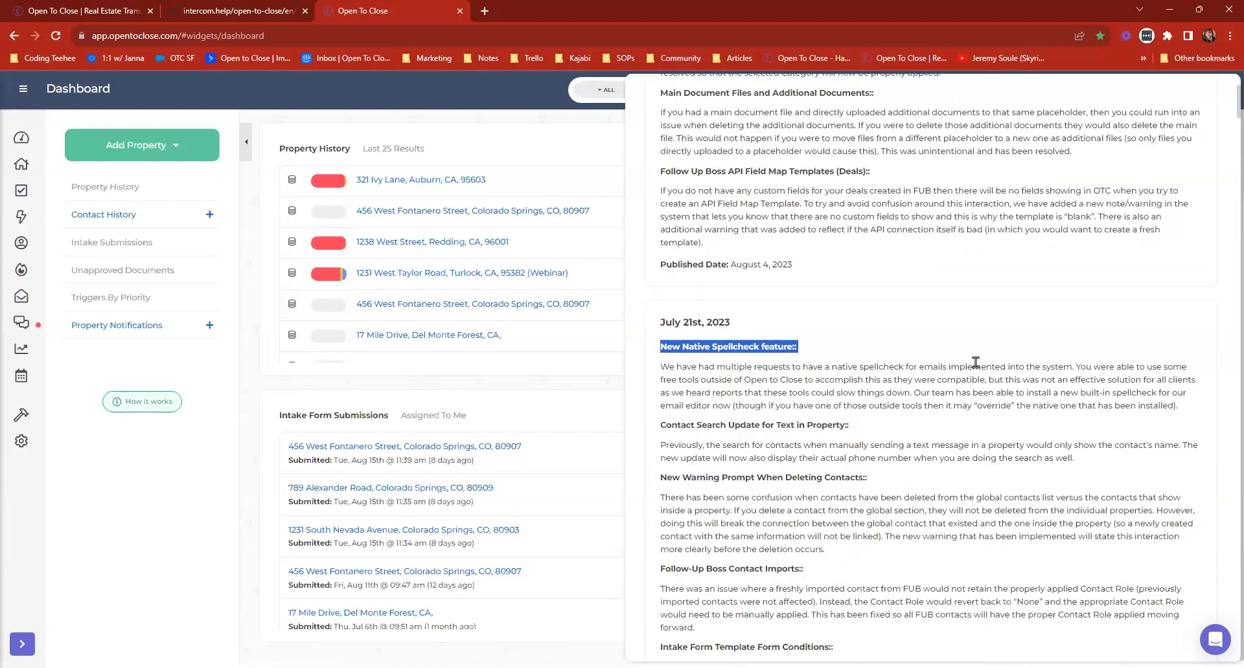
drag(1178, 406, 909, 392)
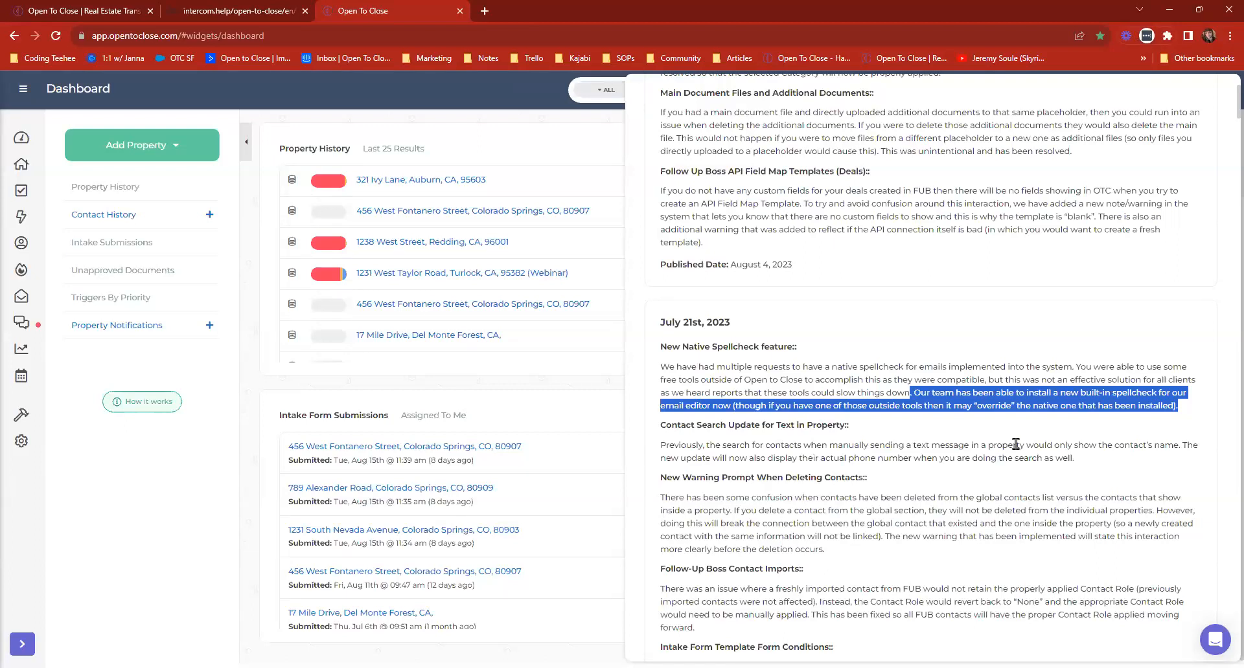
click(970, 336)
scroll(972, 333, up, 3)
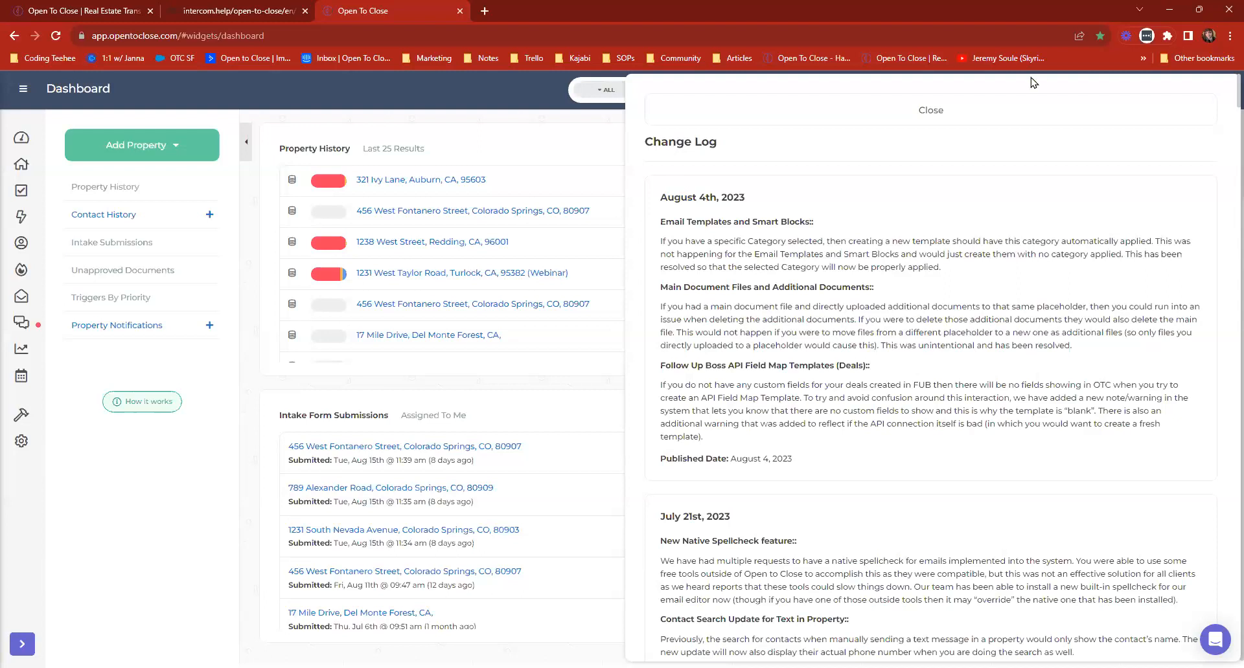
click(912, 107)
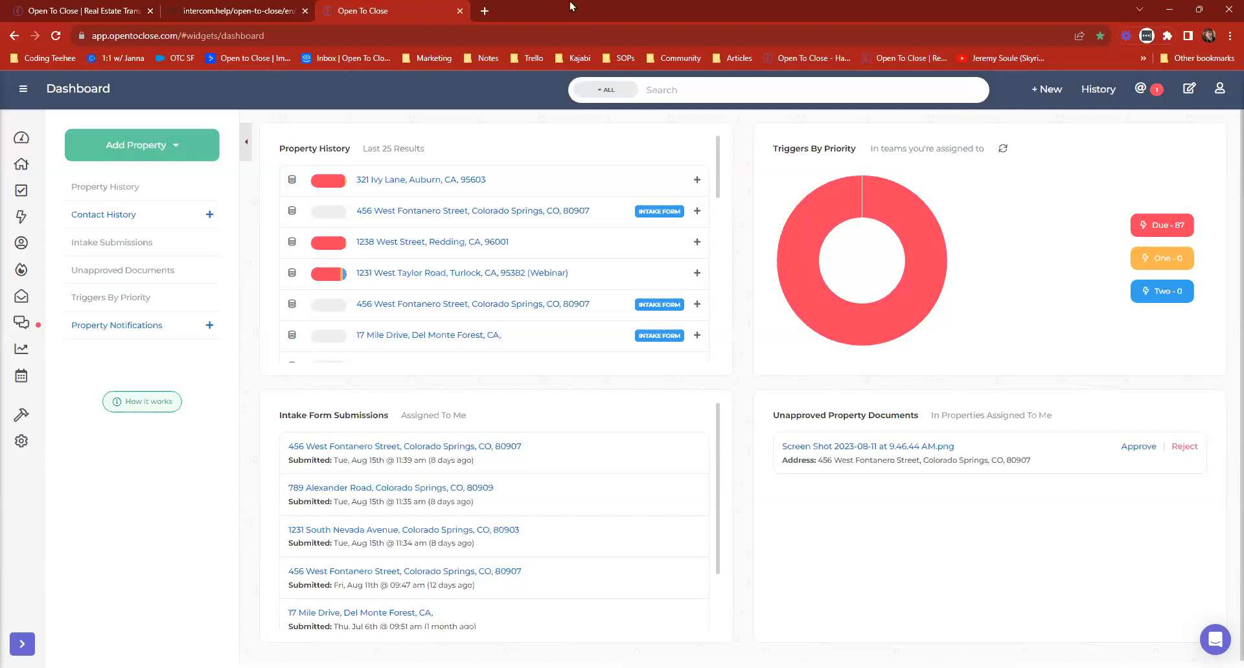
Close the Intercom help article's browser tab and open the Webinars page on the Open To Close website.
click(299, 9)
click(305, 11)
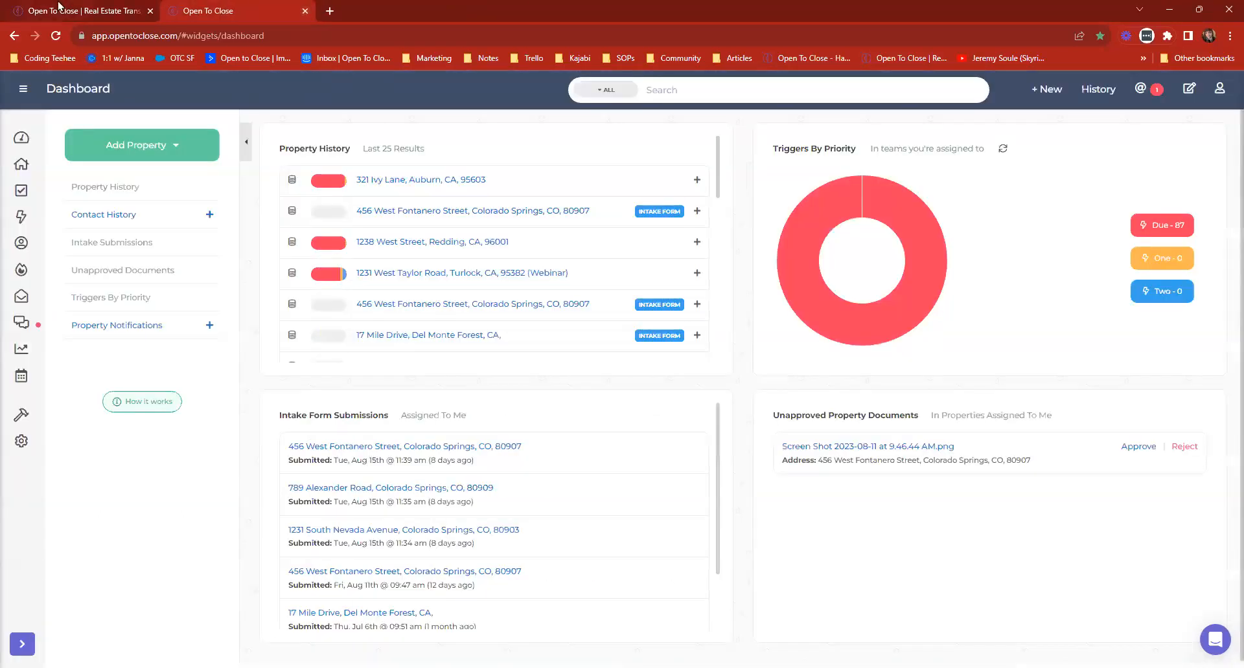
click(60, 8)
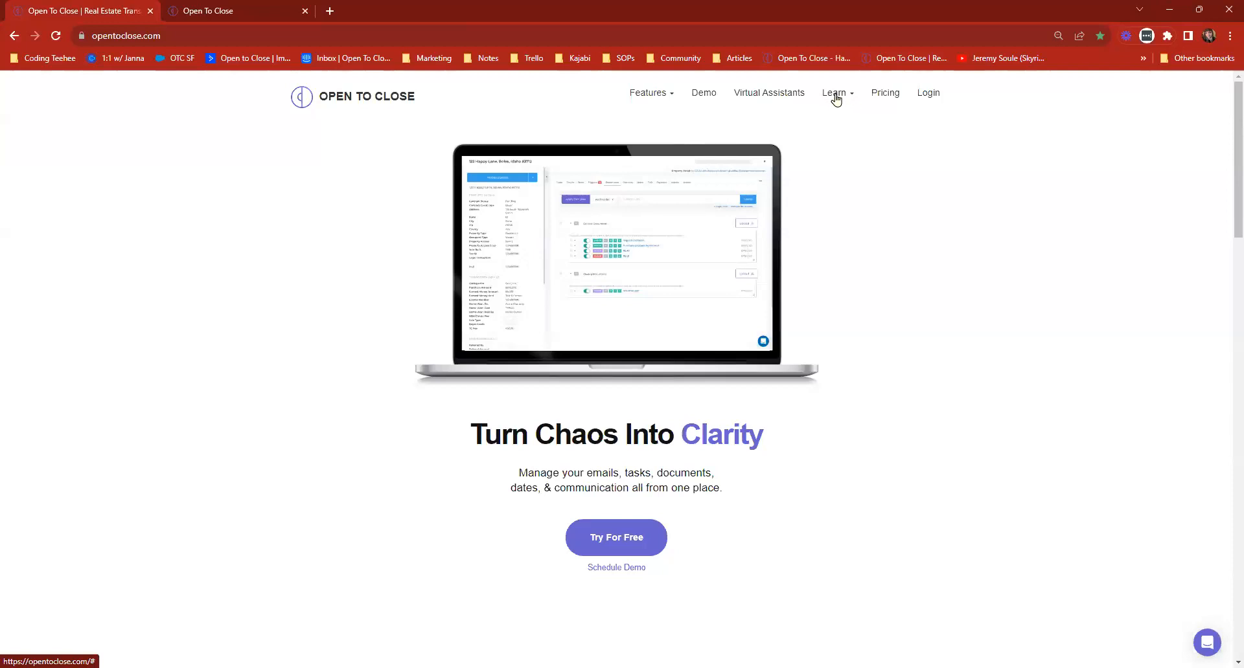
click(834, 93)
click(788, 144)
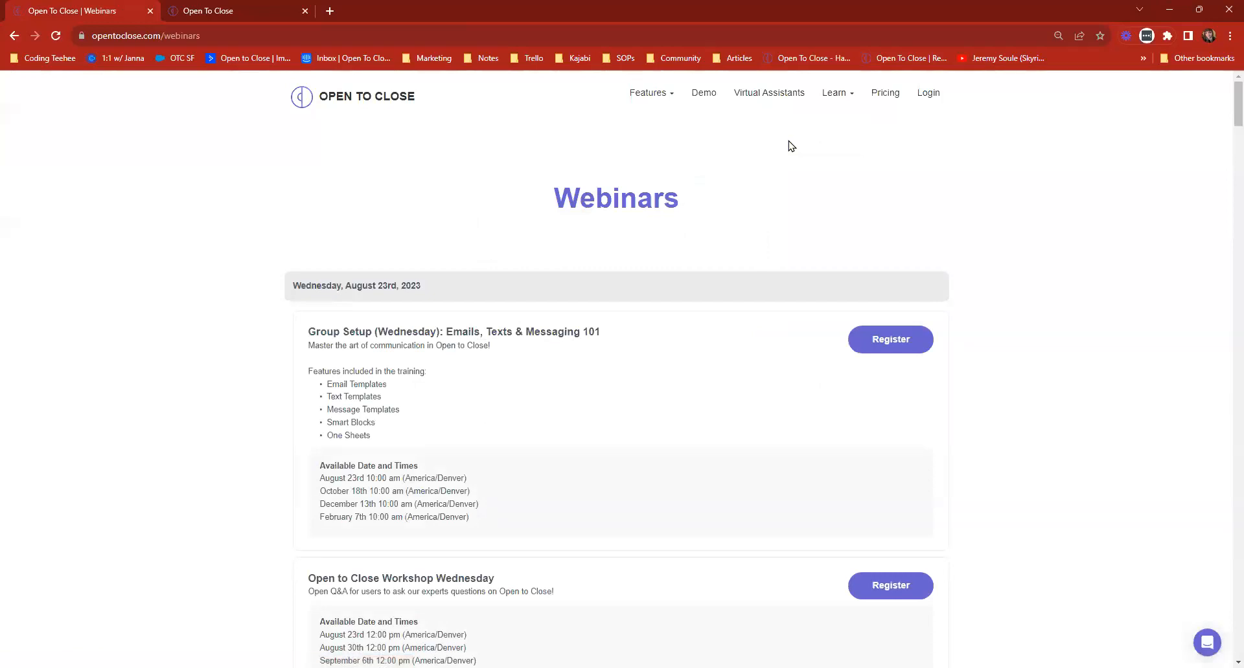
Examine the upcoming webinar sessions from August 23rd to September 6th, 2023, and return to the account dashboard.
scroll(578, 327, down, 8)
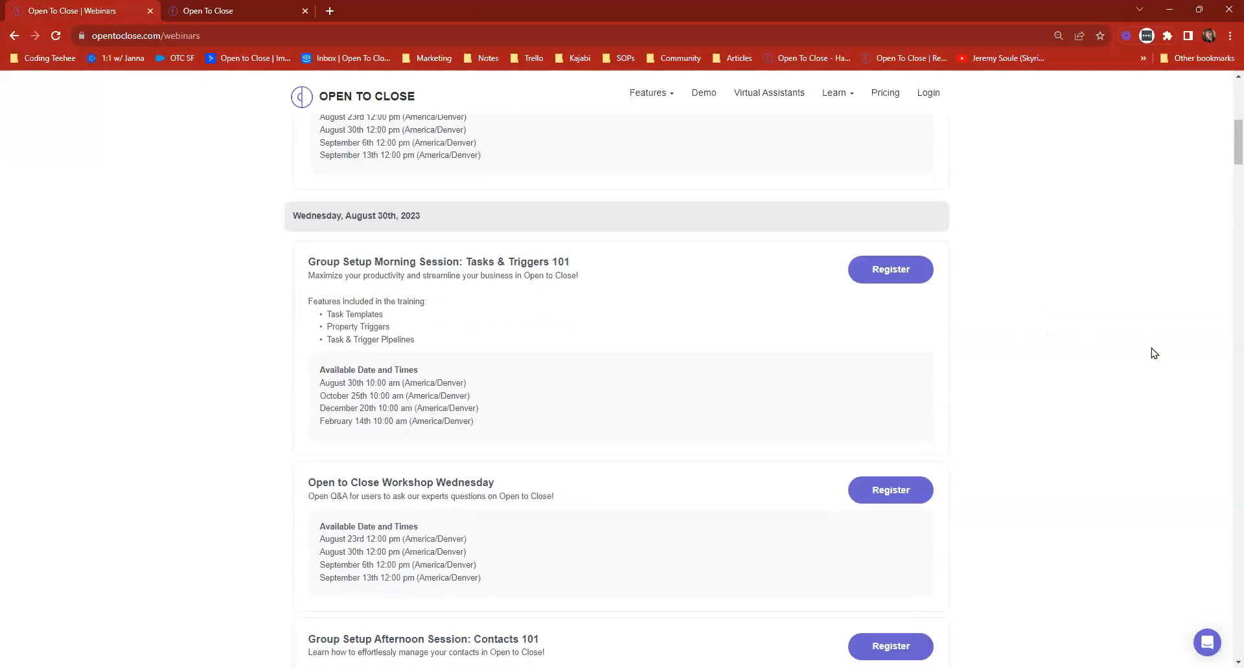
scroll(1141, 336, down, 6)
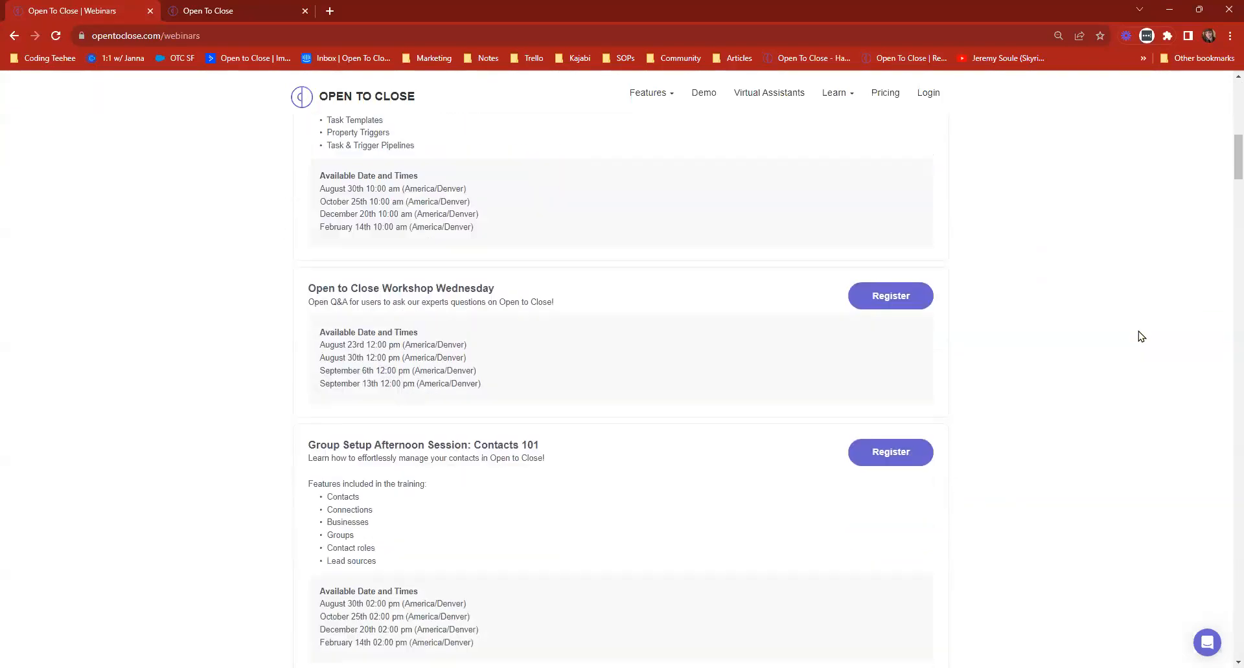
scroll(1141, 336, down, 5)
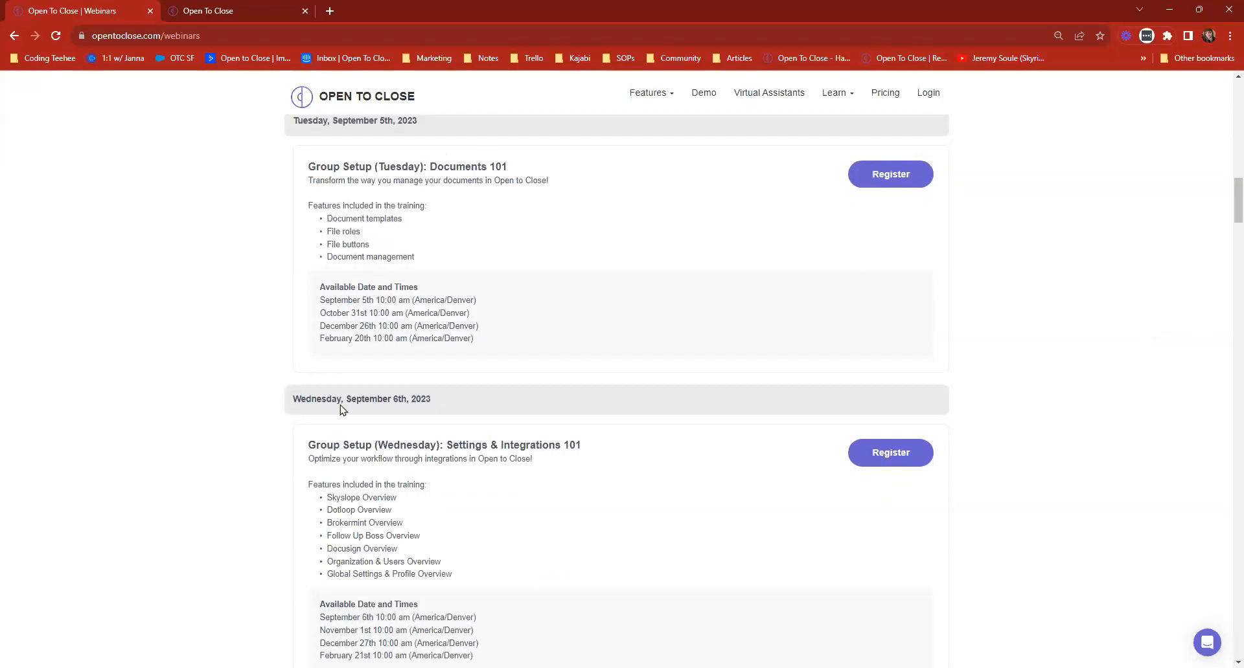
scroll(338, 408, down, 2)
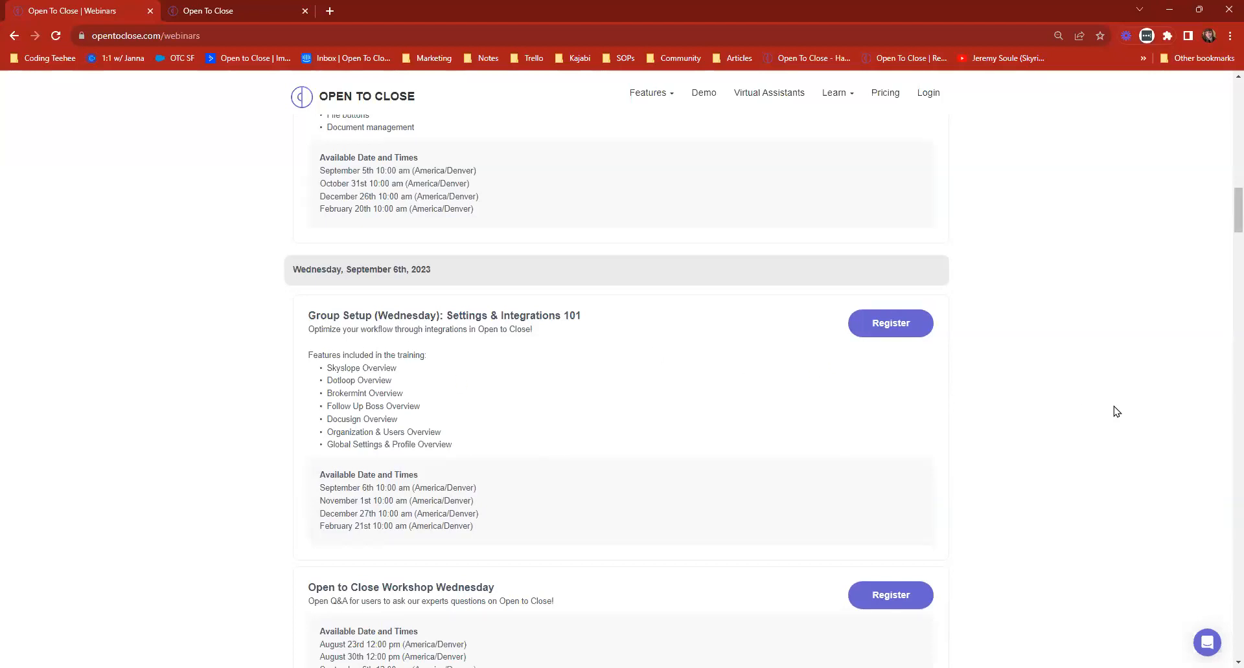
scroll(1113, 397, up, 5)
scroll(1109, 392, up, 5)
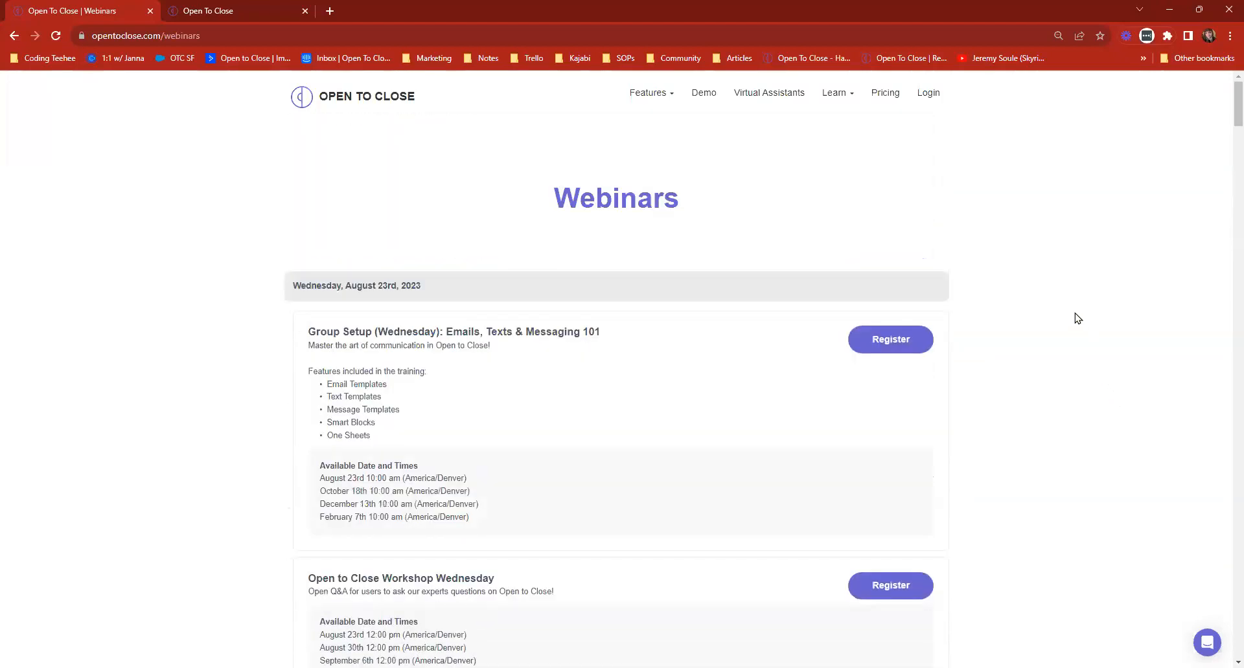
scroll(464, 278, down, 10)
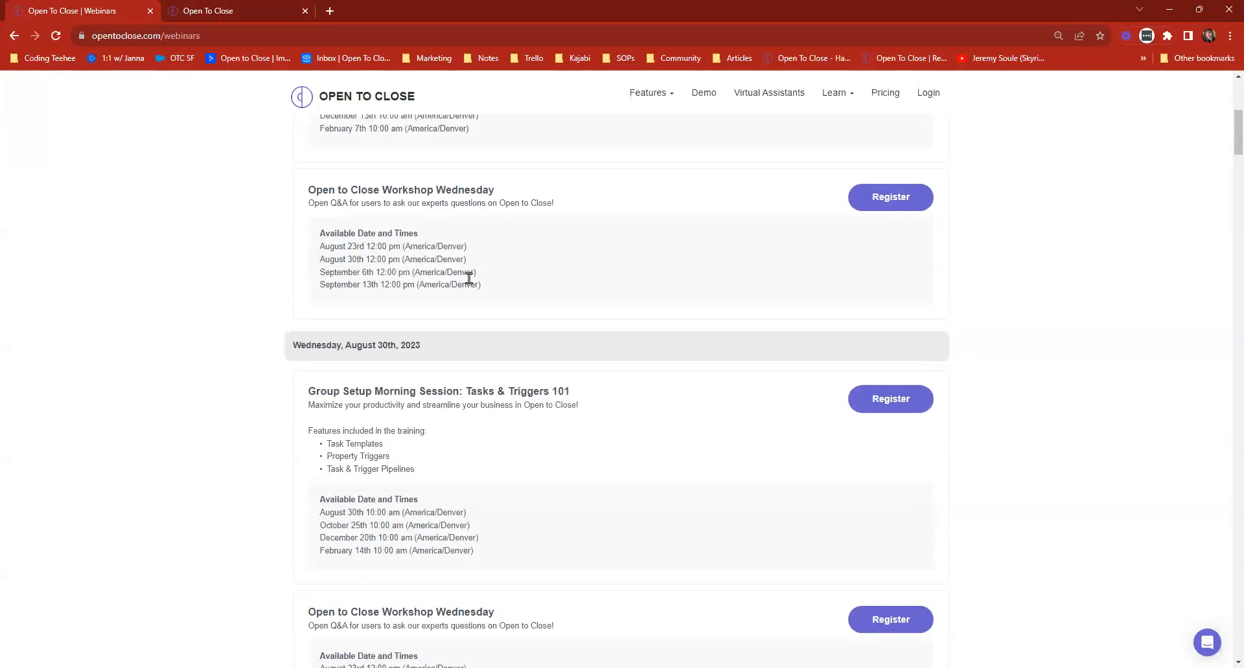
drag(444, 382, 690, 381)
click(672, 402)
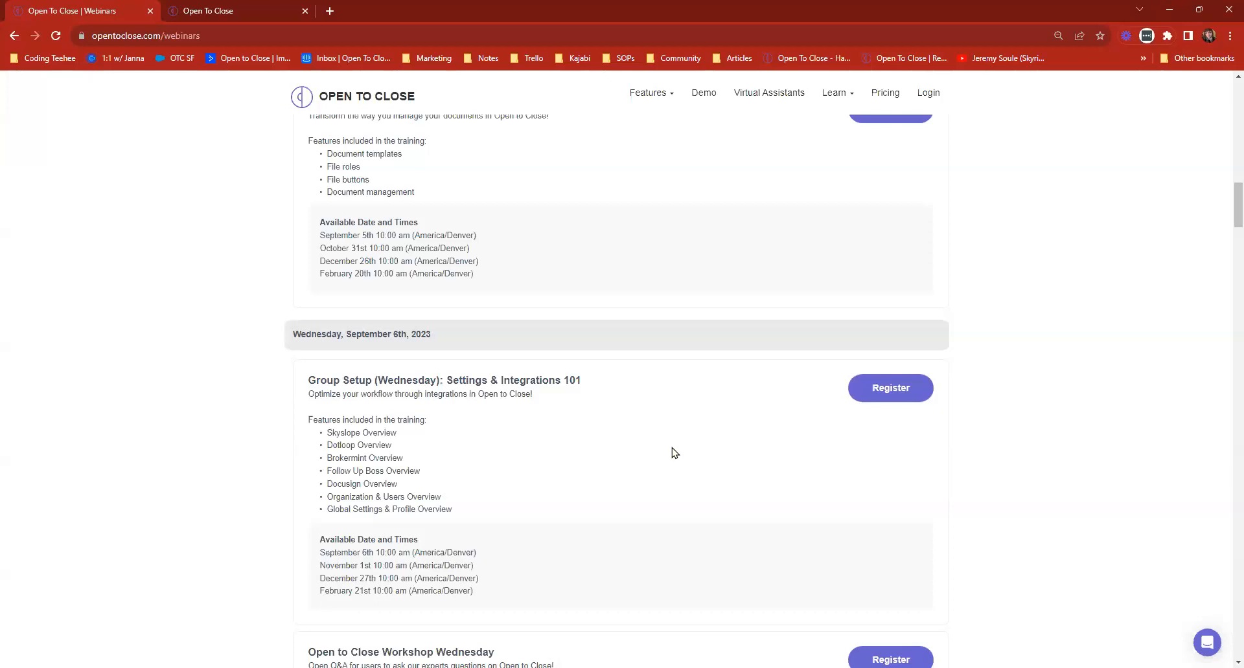
scroll(677, 447, up, 10)
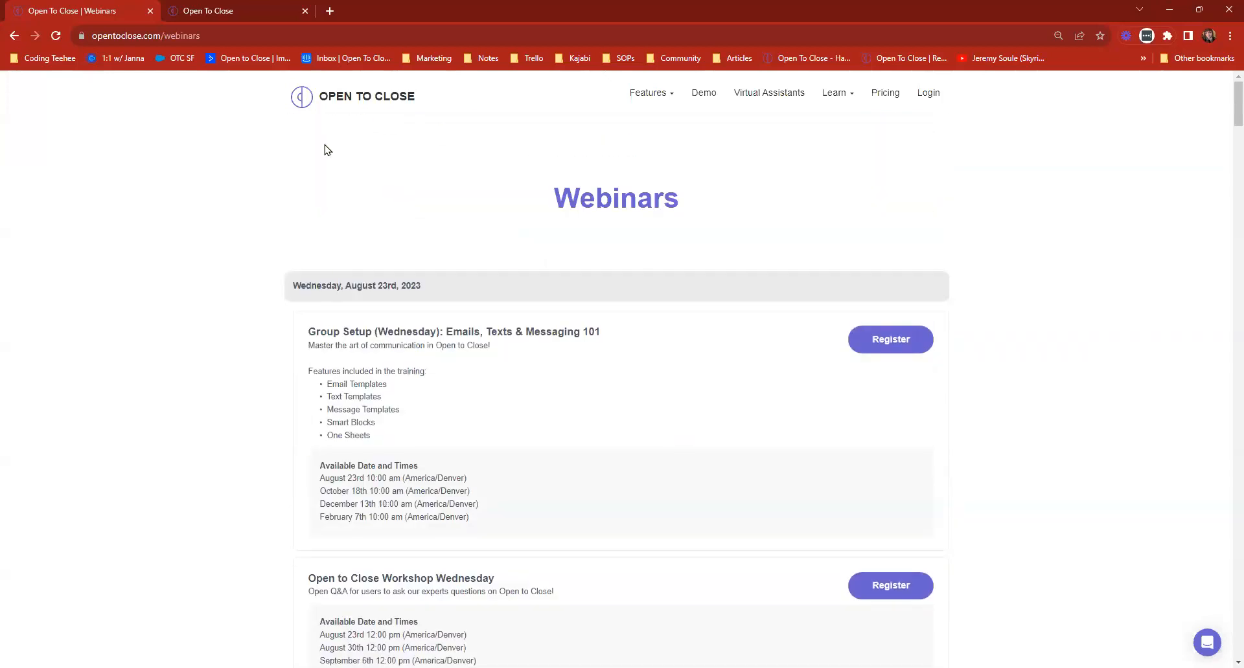
click(232, 8)
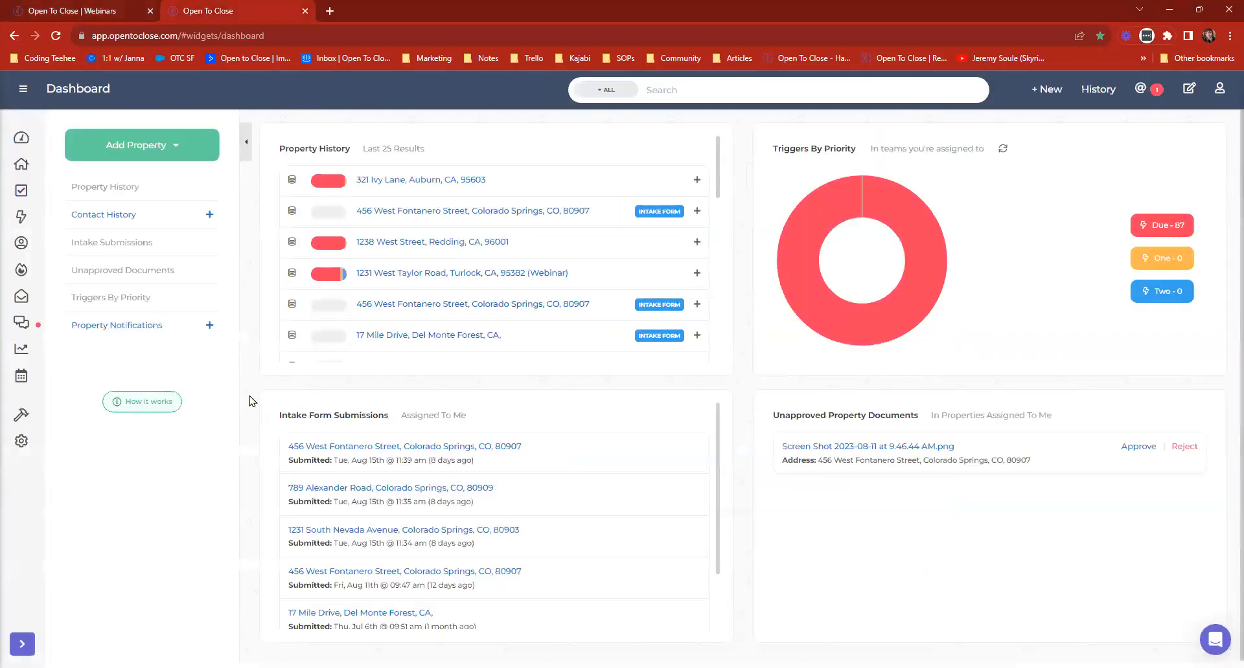